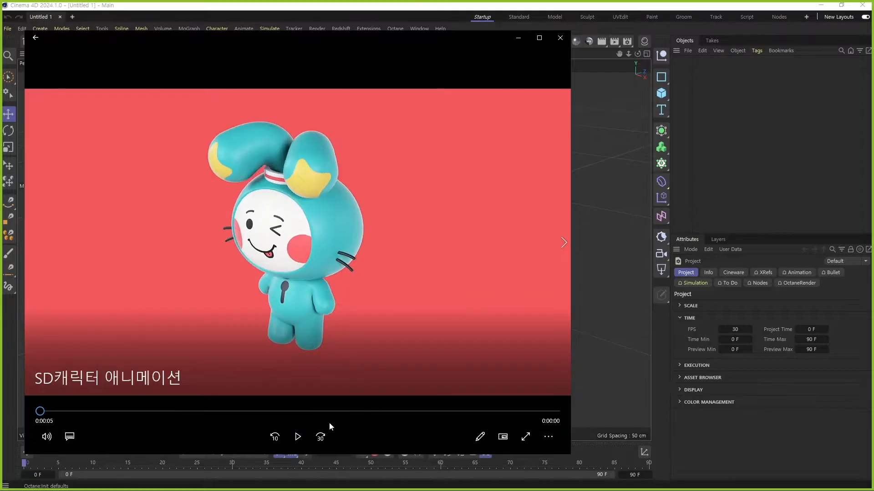
Step: Play the character animation clip and view the teal character reference image in the 레퍼런스 folder
{"action": "left_click", "coordinate": [297, 436]}
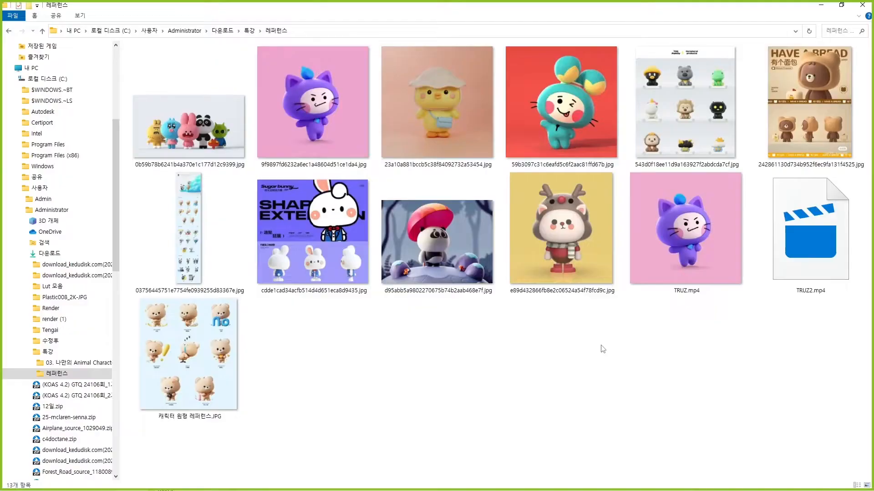
{"action": "double_click", "coordinate": [585, 118]}
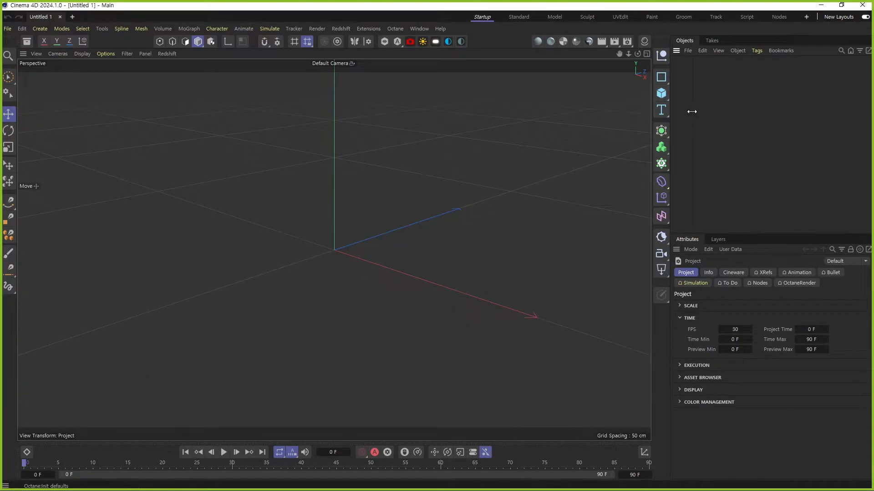
Step: Try a sphere primitive as the base shape and undo it
{"action": "left_click", "coordinate": [664, 99]}
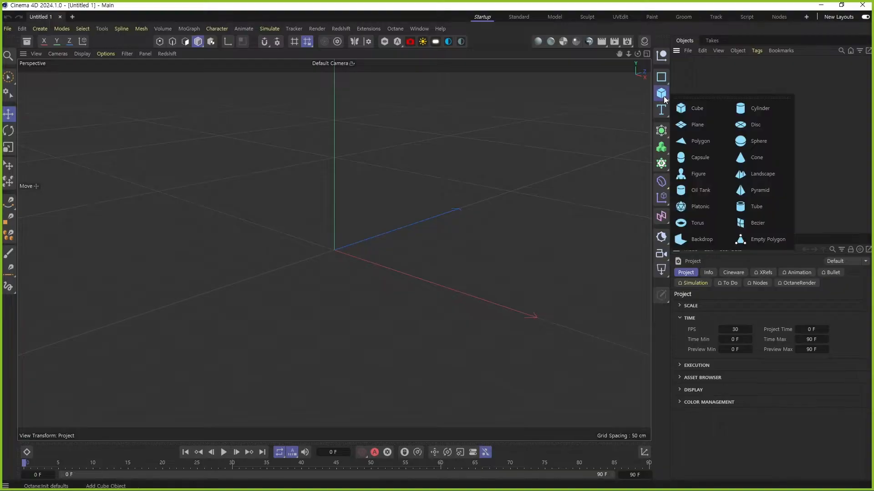
{"action": "left_click", "coordinate": [763, 141]}
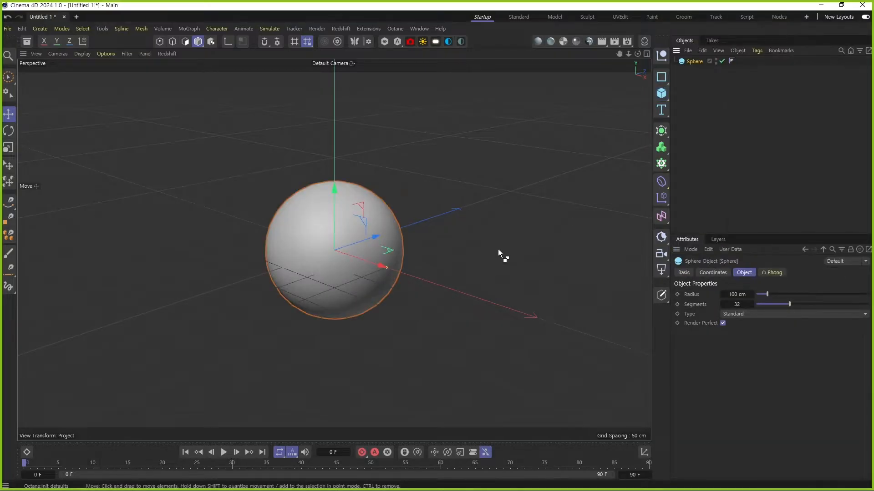
{"action": "key", "text": "ctrl+z"}
Step: Switch to the reference image folder and outline the boxy head shapes of the teal, duck and reindeer characters
{"action": "key", "text": "alt+Tab"}
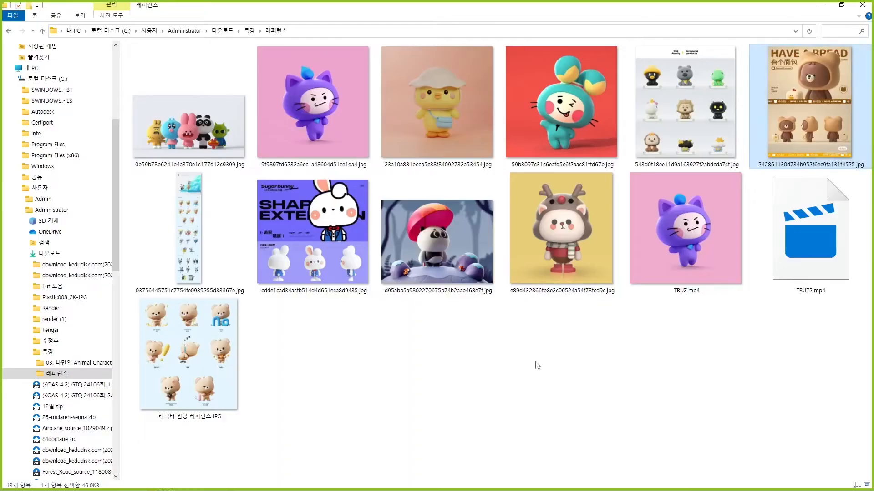
{"action": "left_click", "coordinate": [536, 363]}
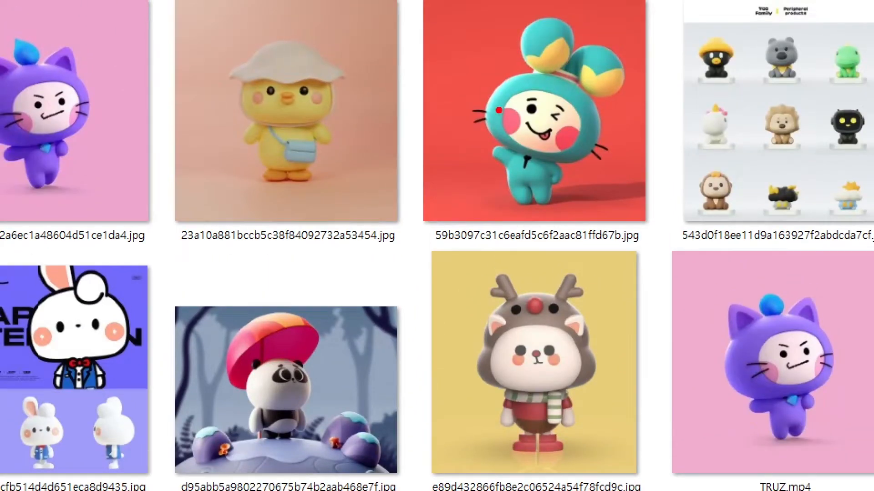
{"action": "mouse_move", "coordinate": [512, 75]}
{"action": "left_mouse_down"}
{"action": "mouse_move", "coordinate": [499, 112]}
{"action": "mouse_move", "coordinate": [508, 141]}
{"action": "mouse_move", "coordinate": [586, 120]}
{"action": "mouse_move", "coordinate": [513, 81]}
{"action": "left_mouse_up"}
{"action": "mouse_move", "coordinate": [237, 68]}
{"action": "left_mouse_down"}
{"action": "mouse_move", "coordinate": [237, 108]}
{"action": "mouse_move", "coordinate": [312, 72]}
{"action": "mouse_move", "coordinate": [250, 64]}
{"action": "left_mouse_up"}
{"action": "mouse_move", "coordinate": [494, 320]}
{"action": "left_mouse_down"}
{"action": "mouse_move", "coordinate": [499, 366]}
{"action": "mouse_move", "coordinate": [582, 335]}
{"action": "mouse_move", "coordinate": [507, 327]}
{"action": "left_mouse_up"}
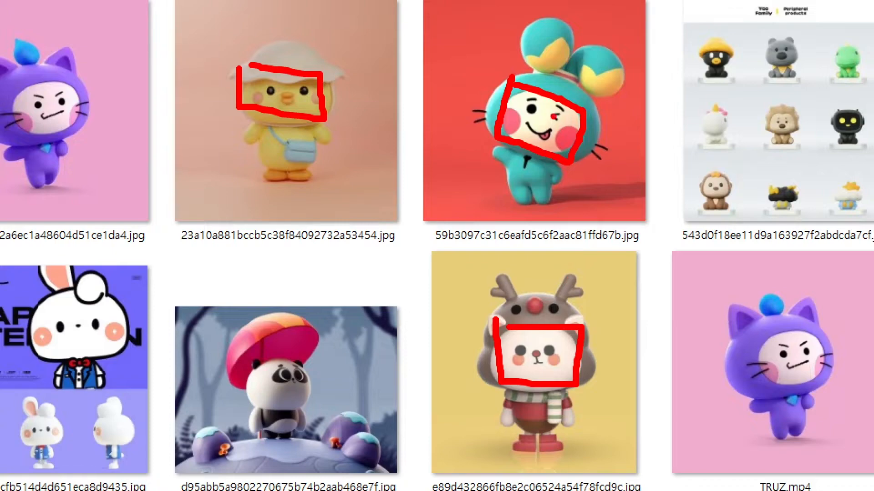
{"action": "mouse_move", "coordinate": [507, 75]}
{"action": "left_mouse_down"}
{"action": "mouse_move", "coordinate": [488, 133]}
{"action": "mouse_move", "coordinate": [581, 167]}
{"action": "mouse_move", "coordinate": [597, 113]}
{"action": "mouse_move", "coordinate": [493, 70]}
{"action": "left_mouse_up"}
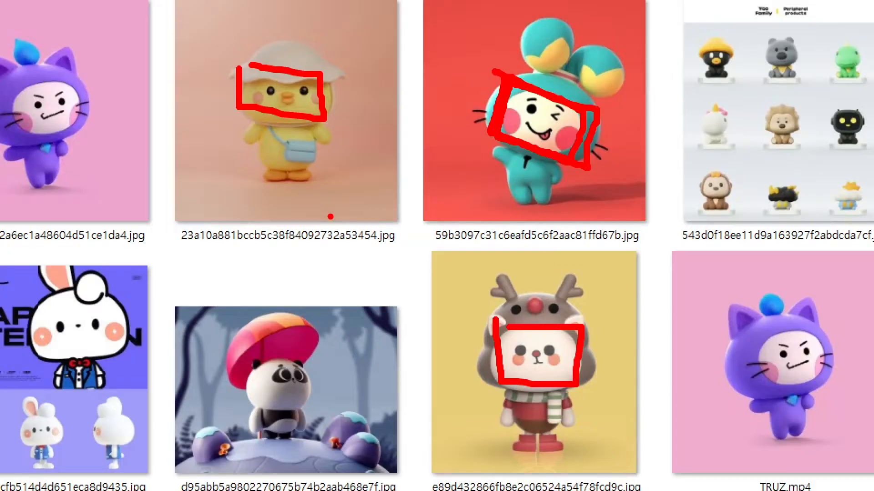
{"action": "key", "text": "Escape"}
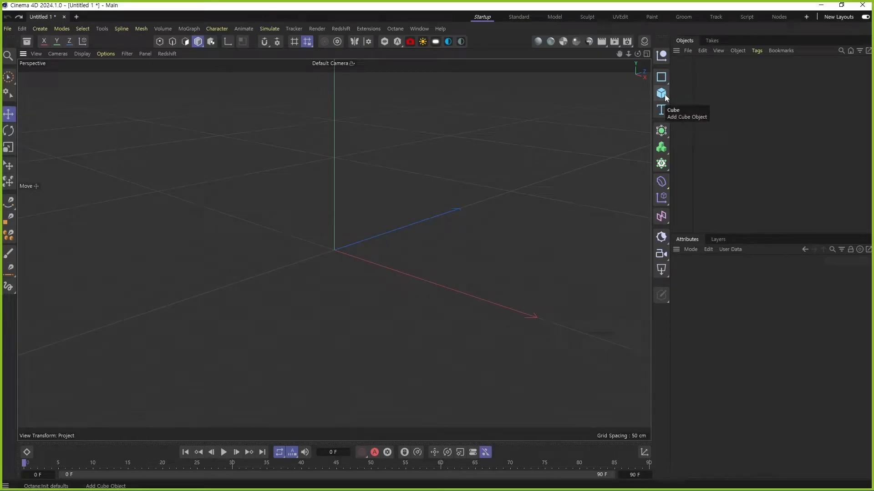
Step: Add a cube primitive and set its X, Y and Z sizes to 50 cm each
{"action": "left_click", "coordinate": [664, 97]}
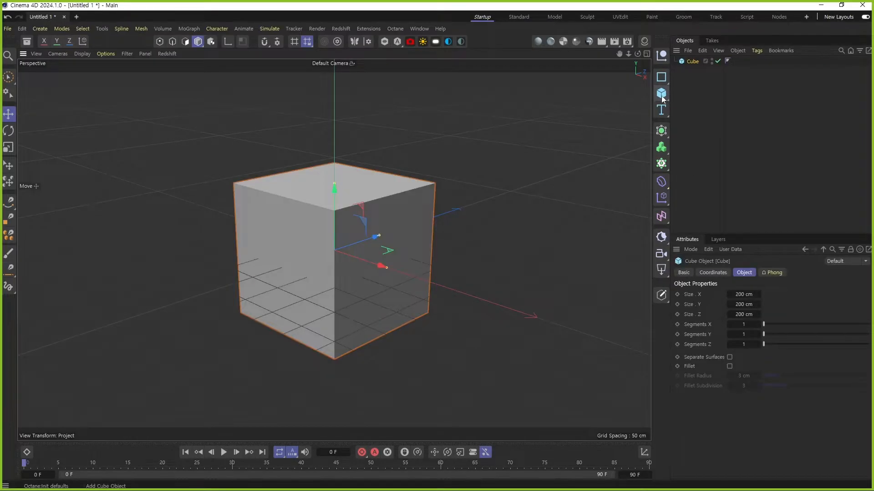
{"action": "left_click", "coordinate": [743, 294]}
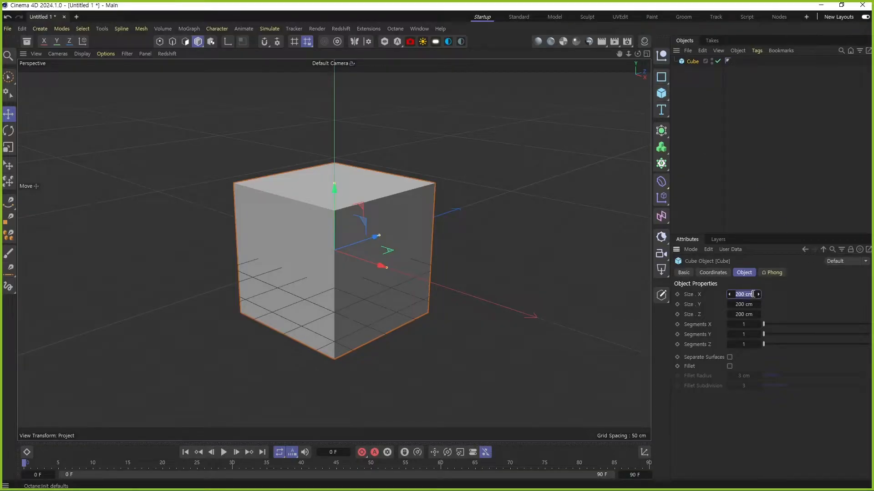
{"action": "type", "text": "50"}
{"action": "key", "text": "Tab"}
{"action": "type", "text": "50"}
{"action": "key", "text": "Tab"}
{"action": "type", "text": "50"}
{"action": "key", "text": "Return"}
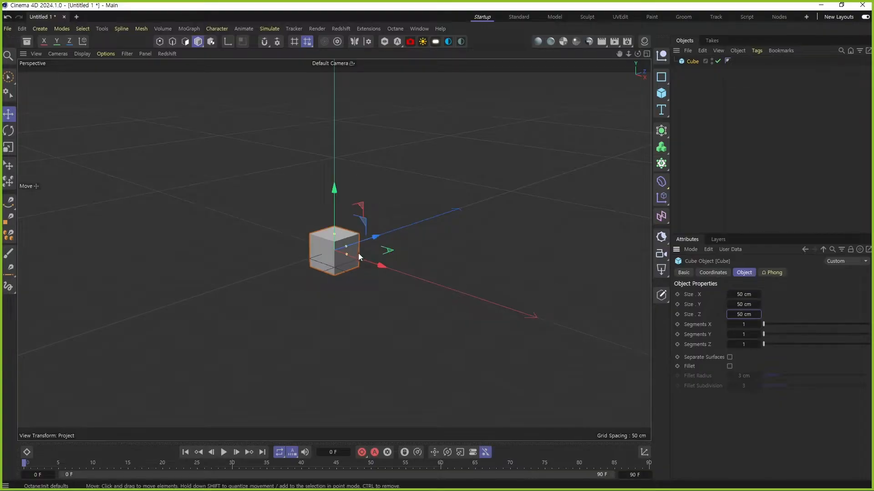
Step: Try widening the cube in the front view to an X size of about 69.5 cm, and undo it
{"action": "scroll", "coordinate": [332, 253], "scroll_direction": "up", "scroll_amount": 8}
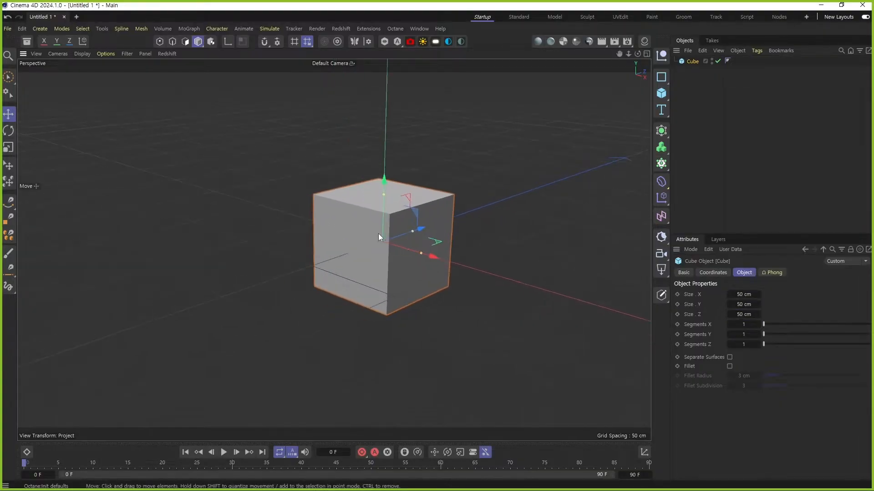
{"action": "left_click_drag", "start_coordinate": [378, 233], "coordinate": [438, 207], "text": "alt"}
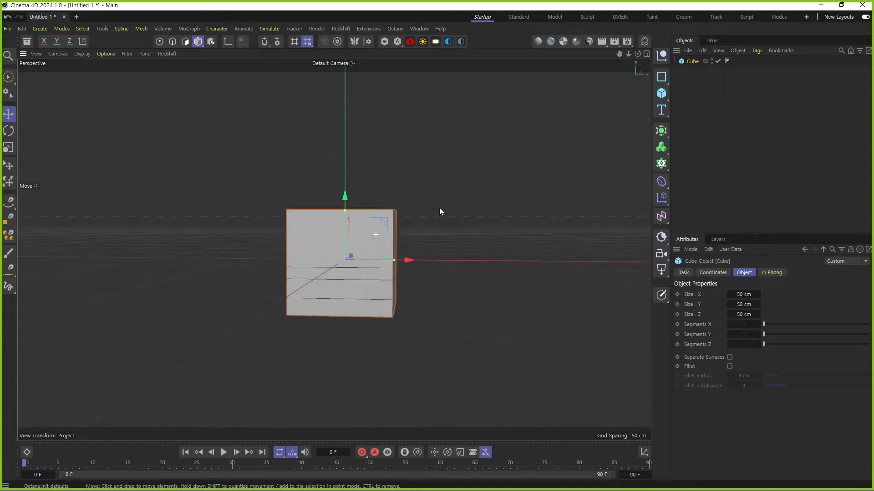
{"action": "middle_click", "coordinate": [349, 252]}
{"action": "middle_click", "coordinate": [484, 341]}
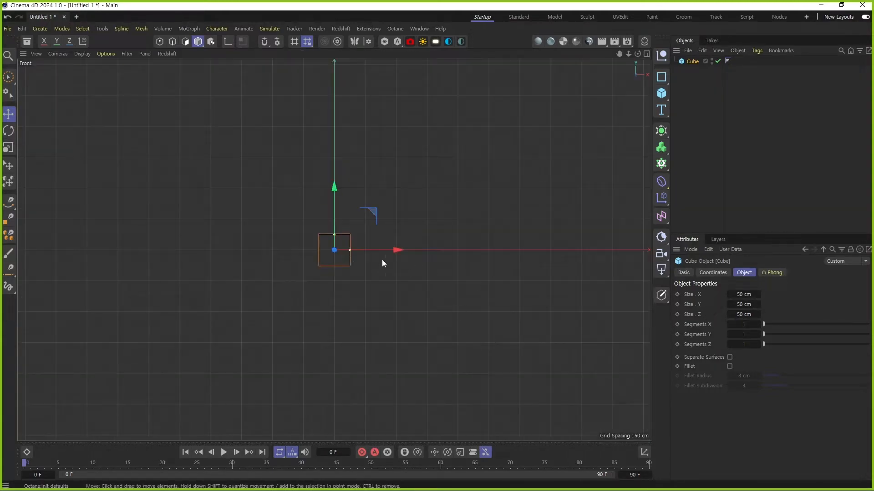
{"action": "scroll", "coordinate": [331, 233], "scroll_direction": "up", "scroll_amount": 10}
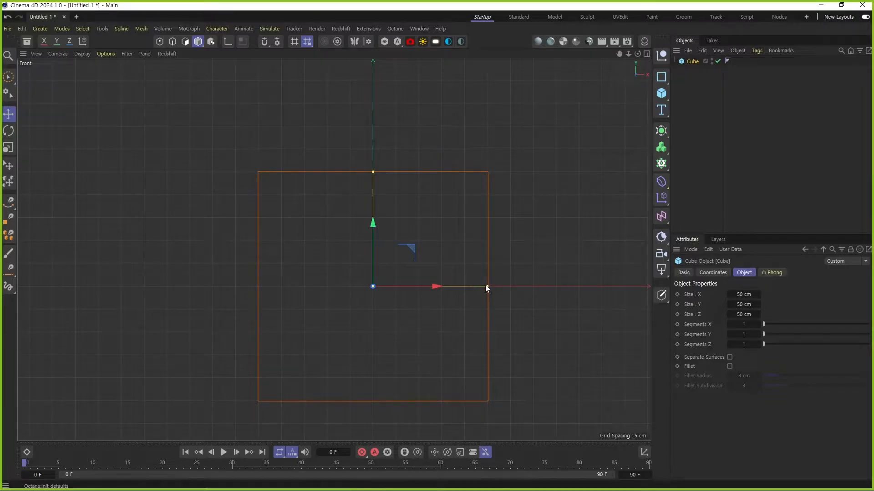
{"action": "left_click_drag", "start_coordinate": [488, 286], "coordinate": [532, 286]}
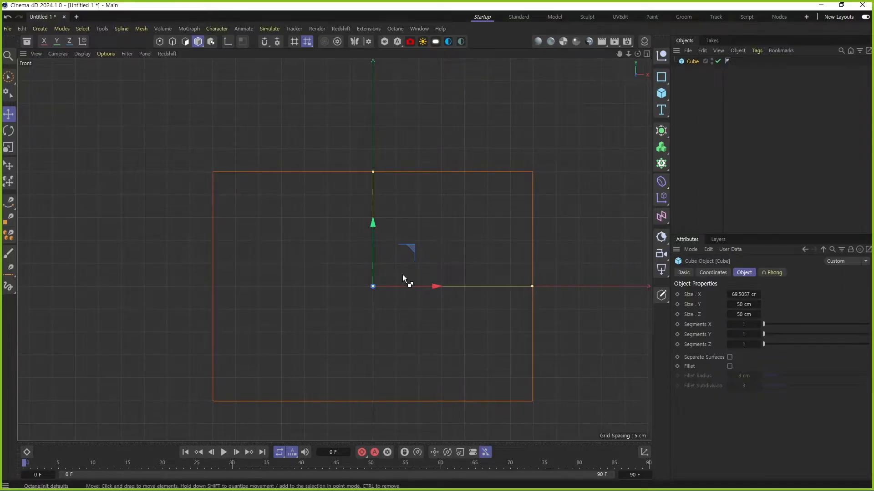
{"action": "key", "text": "ctrl+z"}
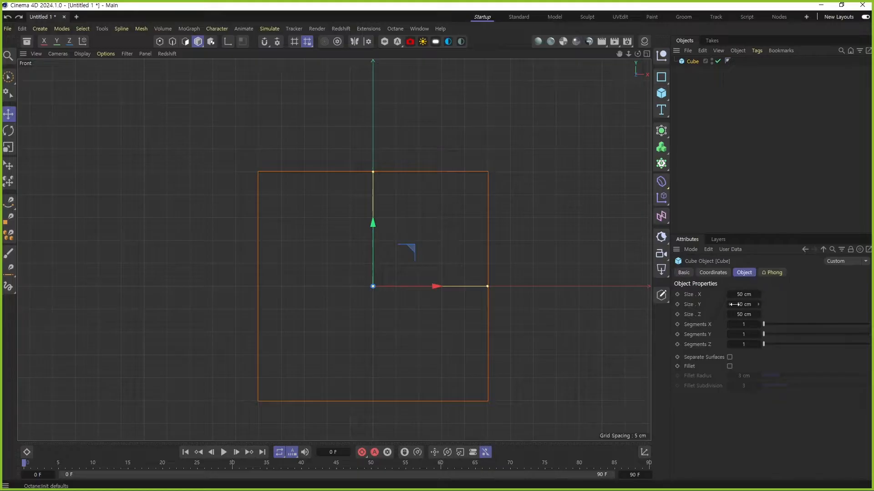
{"action": "middle_click", "coordinate": [465, 278]}
{"action": "middle_click", "coordinate": [129, 138]}
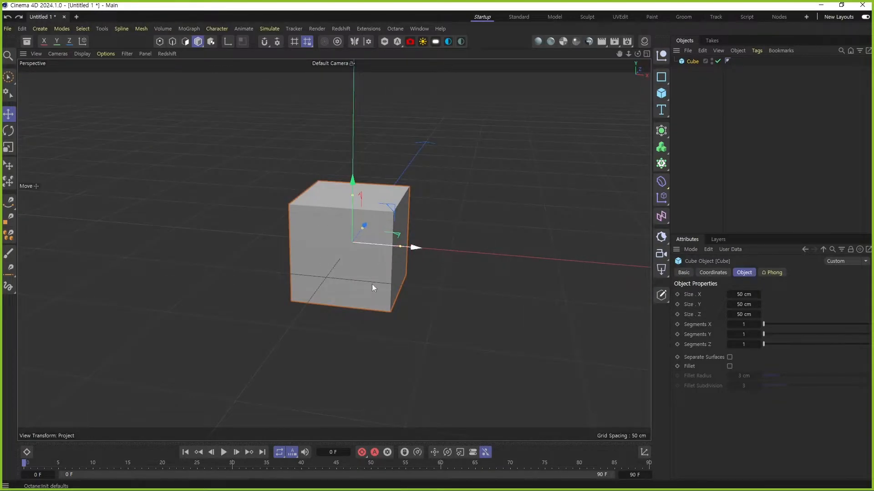
Step: Add a Subdivision Surface generator and make the cube its child, undoing and repeating the nesting
{"action": "left_click", "coordinate": [668, 133]}
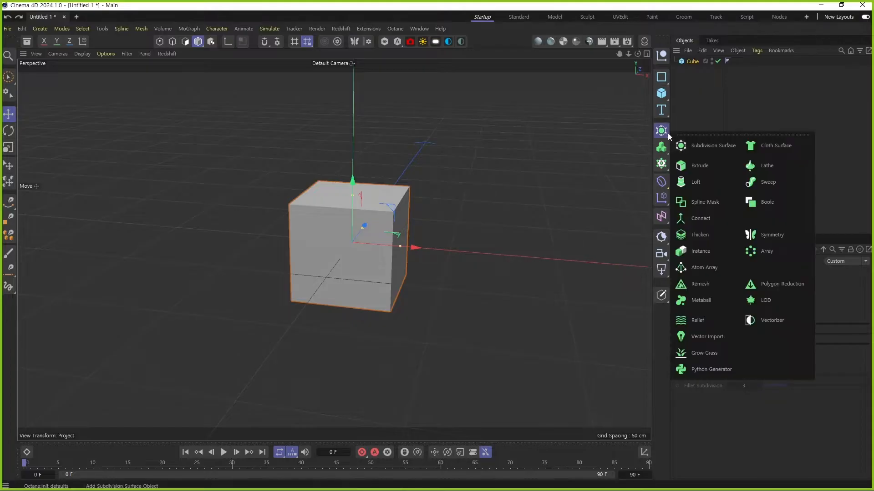
{"action": "left_click", "coordinate": [717, 146]}
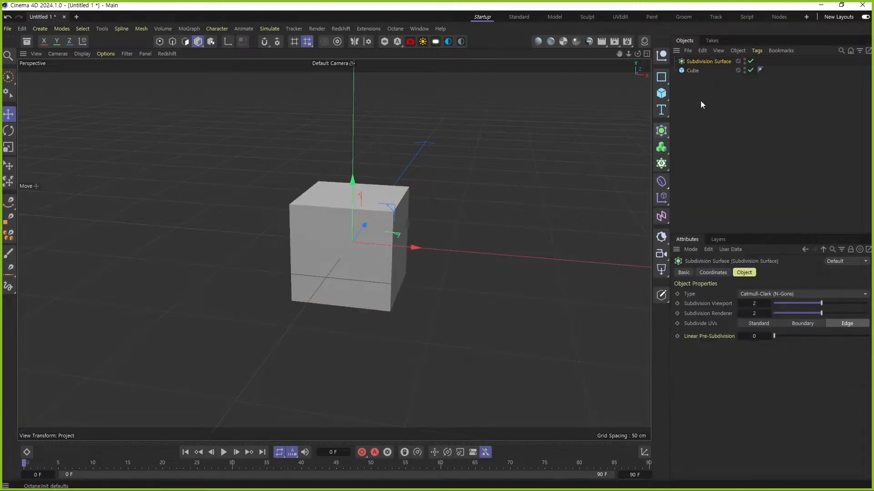
{"action": "left_click", "coordinate": [696, 71]}
{"action": "left_click_drag", "start_coordinate": [701, 74], "coordinate": [695, 61]}
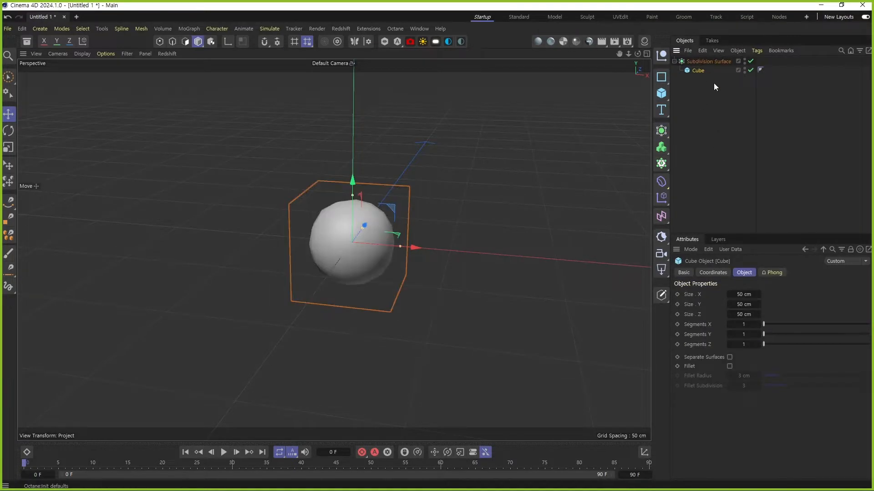
{"action": "key", "text": "ctrl+z"}
{"action": "left_click_drag", "start_coordinate": [693, 72], "coordinate": [700, 62]}
{"action": "key", "text": "ctrl+z"}
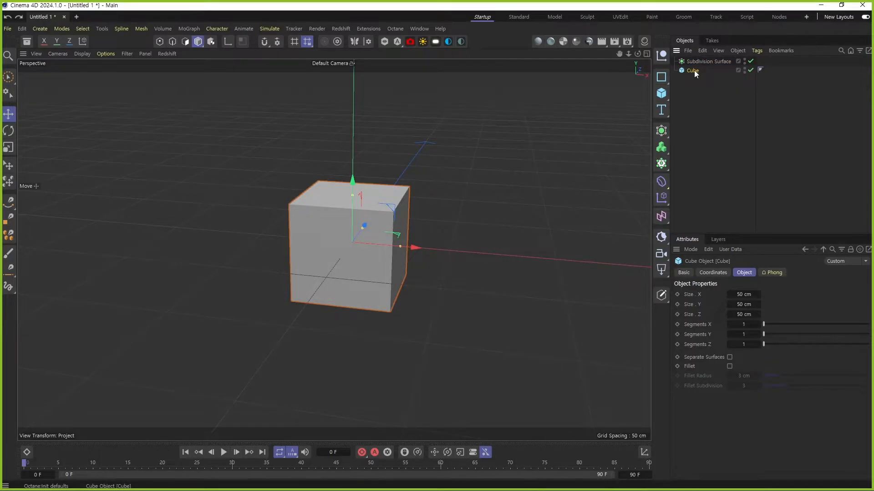
{"action": "left_click_drag", "start_coordinate": [702, 57], "coordinate": [705, 60]}
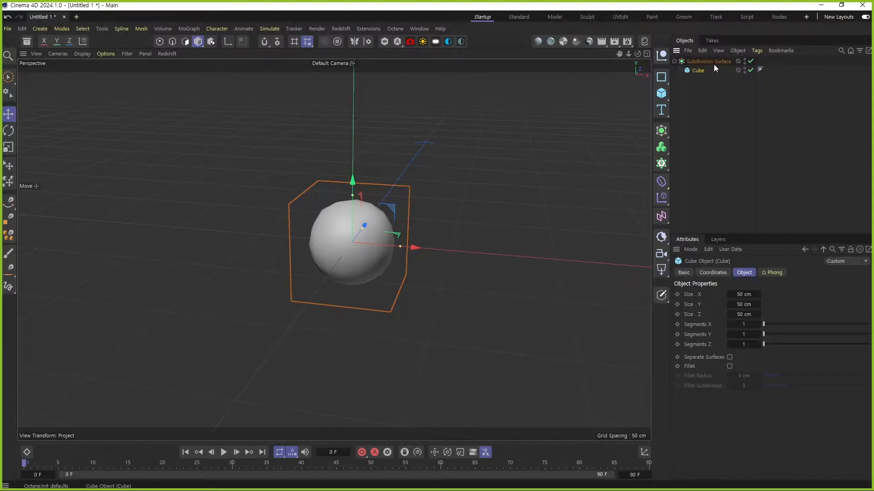
Step: Select the Subdivision Surface and switch the viewport display to shading with wireframe lines
{"action": "left_click", "coordinate": [708, 61]}
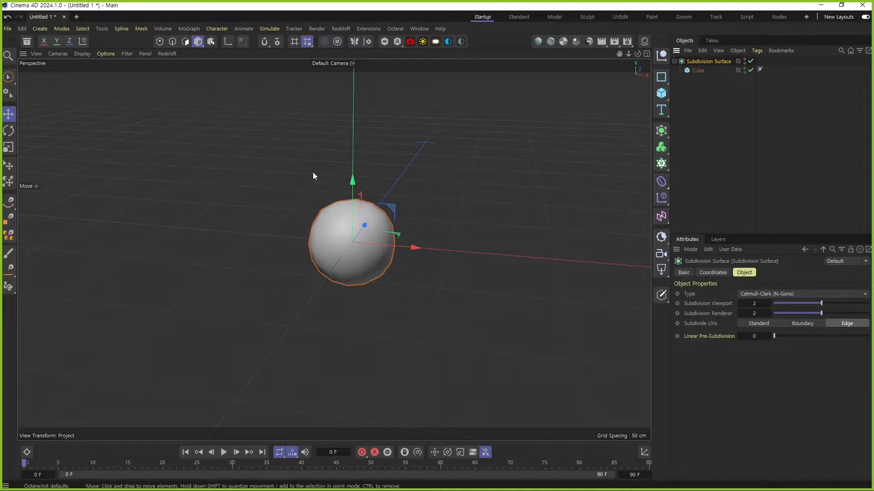
{"action": "key", "text": "n"}
{"action": "key", "text": "b"}
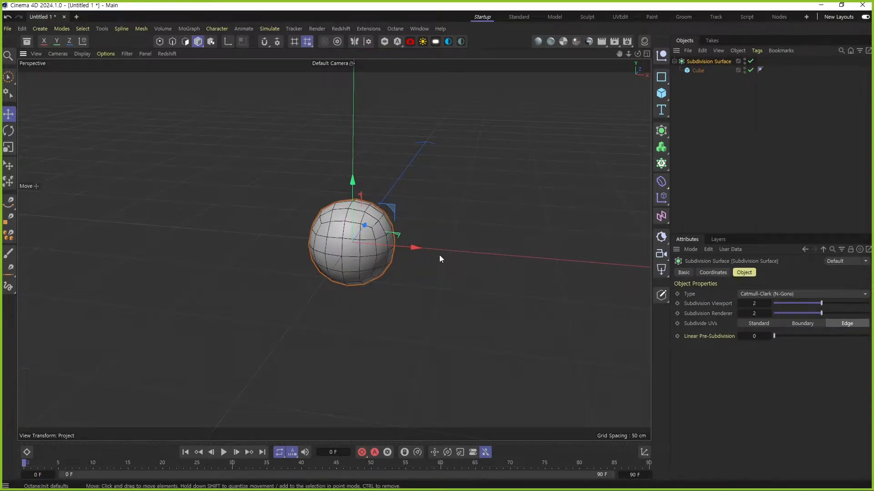
{"action": "scroll", "coordinate": [357, 228], "scroll_direction": "up", "scroll_amount": 3}
{"action": "left_click_drag", "start_coordinate": [349, 254], "coordinate": [340, 242], "text": "alt"}
{"action": "scroll", "coordinate": [341, 243], "scroll_direction": "up", "scroll_amount": 1}
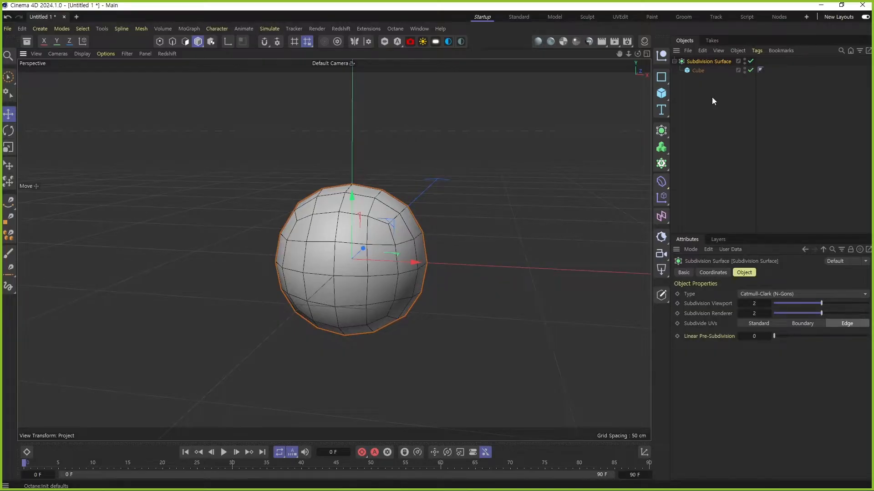
Step: Take the cube out of the Subdivision Surface and delete the generator
{"action": "left_click_drag", "start_coordinate": [701, 72], "coordinate": [704, 104]}
{"action": "left_click", "coordinate": [698, 61]}
{"action": "key", "text": "Delete"}
Step: Add a Subdivision Surface as the cube's parent and set its viewport and renderer subdivisions to 4
{"action": "left_click", "coordinate": [692, 61]}
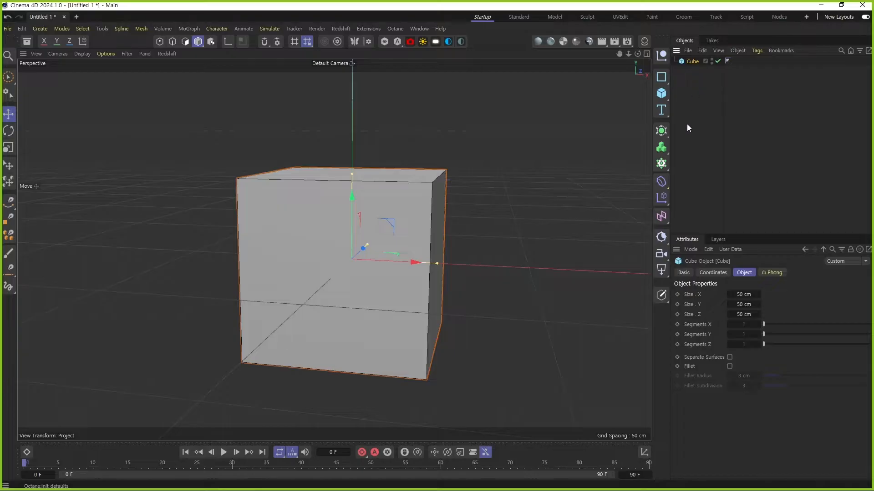
{"action": "left_click", "coordinate": [661, 132]}
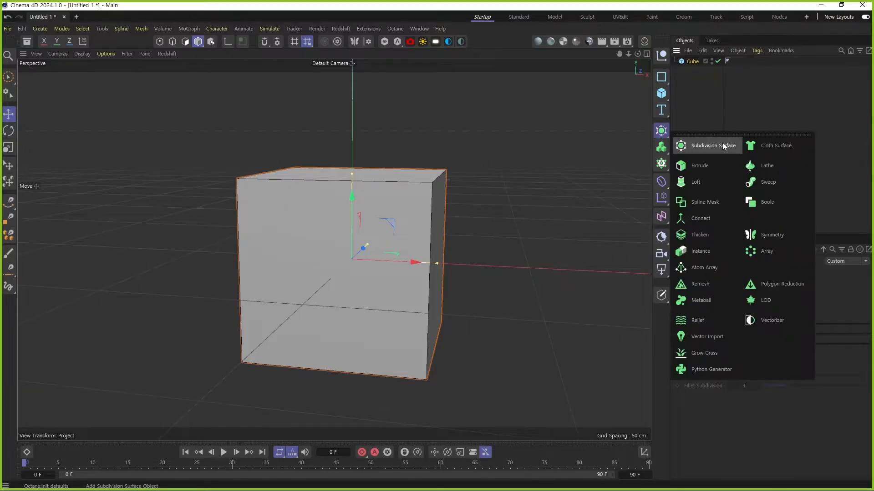
{"action": "left_click", "coordinate": [722, 143]}
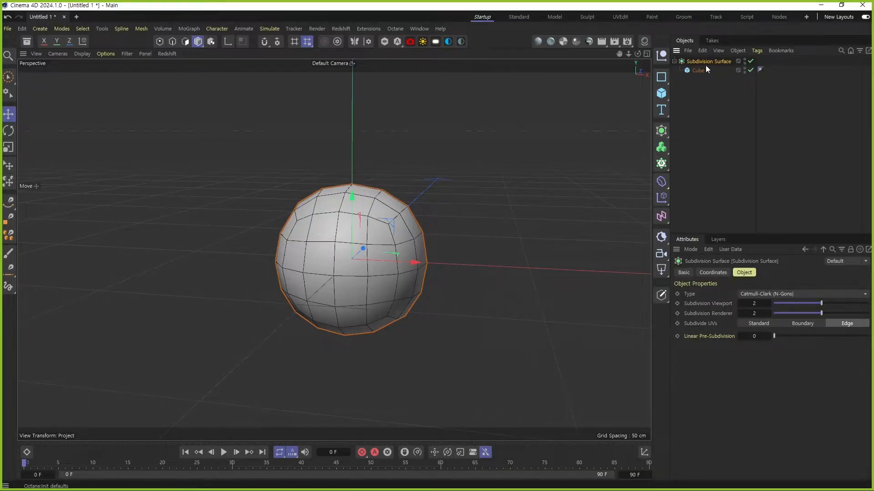
{"action": "double_click", "coordinate": [754, 304]}
{"action": "type", "text": "4"}
{"action": "key", "text": "Tab"}
{"action": "type", "text": "4"}
{"action": "key", "text": "Return"}
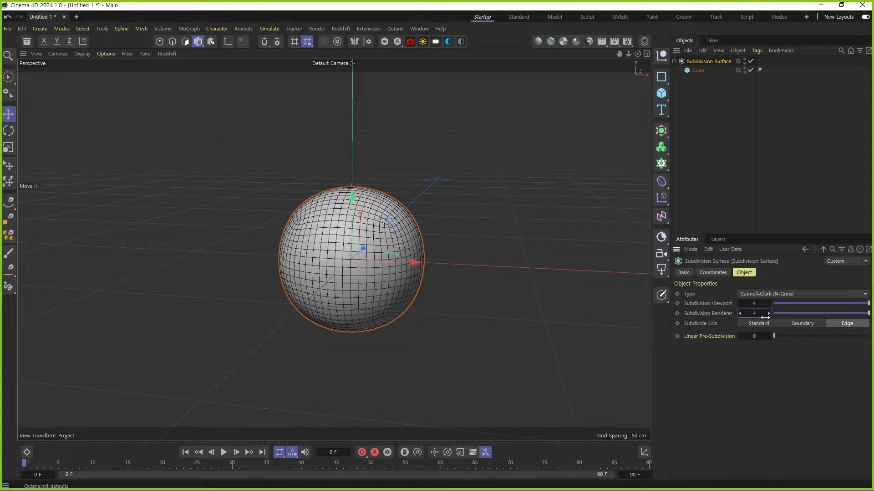
Step: Widen the cube inside the Subdivision Surface by setting its X size to 58 cm
{"action": "left_click_drag", "start_coordinate": [387, 298], "coordinate": [412, 269], "text": "alt"}
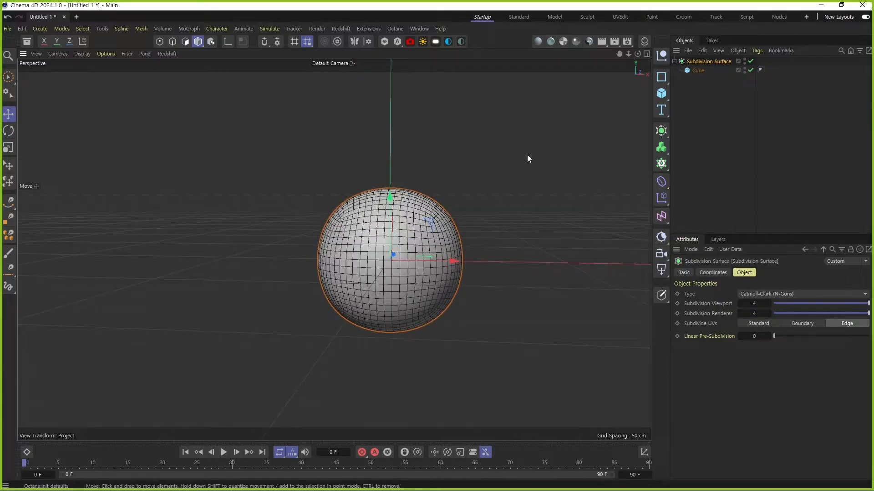
{"action": "left_click", "coordinate": [698, 70]}
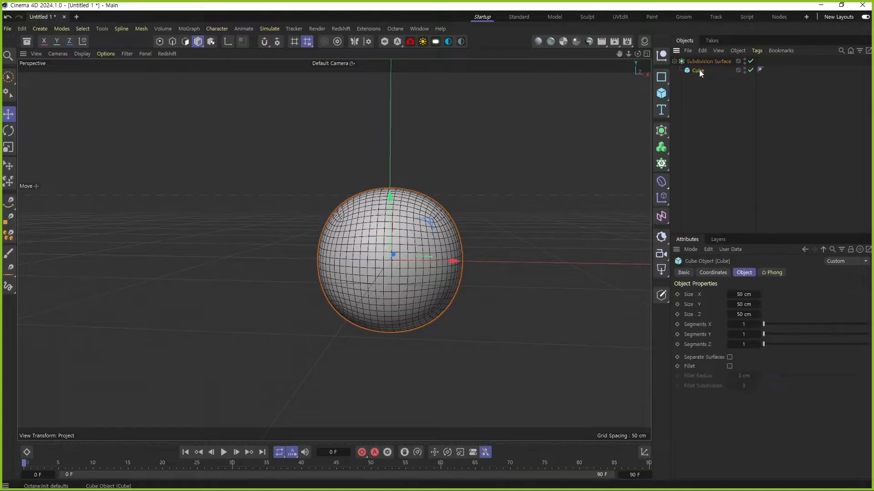
{"action": "left_click_drag", "start_coordinate": [760, 295], "coordinate": [759, 294]}
{"action": "left_click", "coordinate": [760, 294]}
{"action": "left_click_drag", "start_coordinate": [400, 291], "coordinate": [399, 291], "text": "alt"}
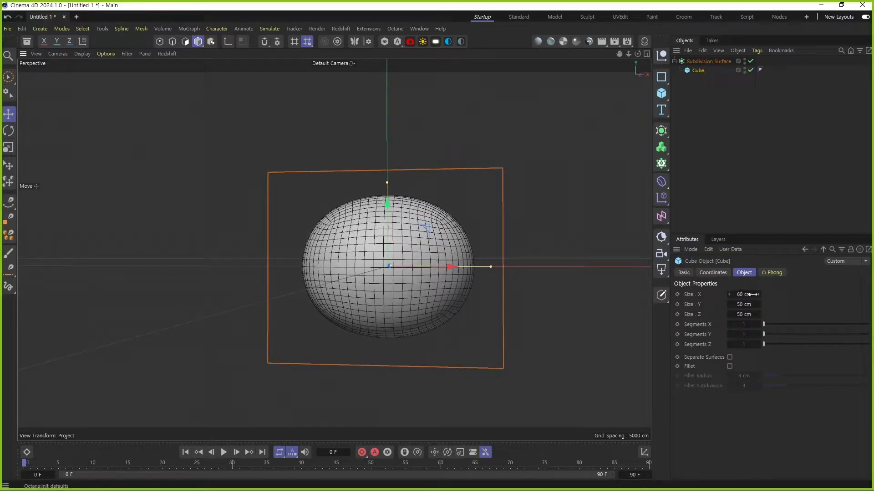
{"action": "left_click", "coordinate": [729, 294]}
{"action": "left_click", "coordinate": [730, 294]}
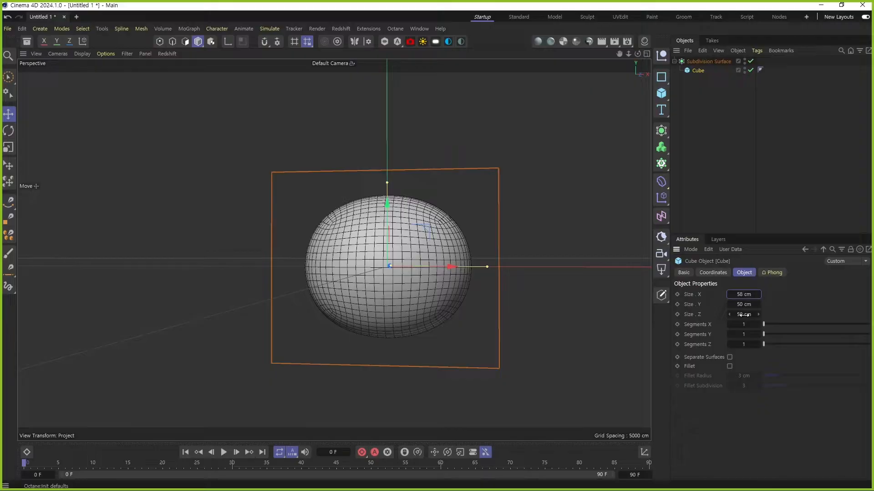
Step: Create a merged polygon copy of the Subdivision Surface and its cube with Connect Objects
{"action": "left_click", "coordinate": [721, 110]}
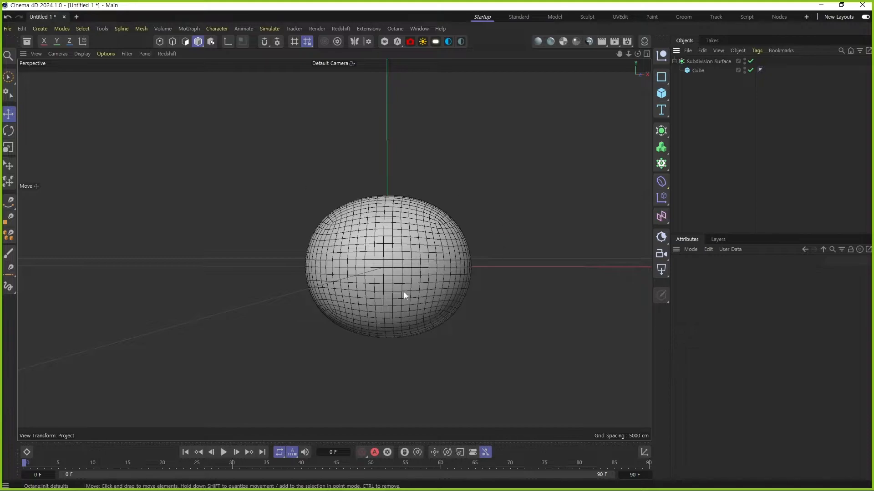
{"action": "left_click_drag", "start_coordinate": [725, 86], "coordinate": [690, 59]}
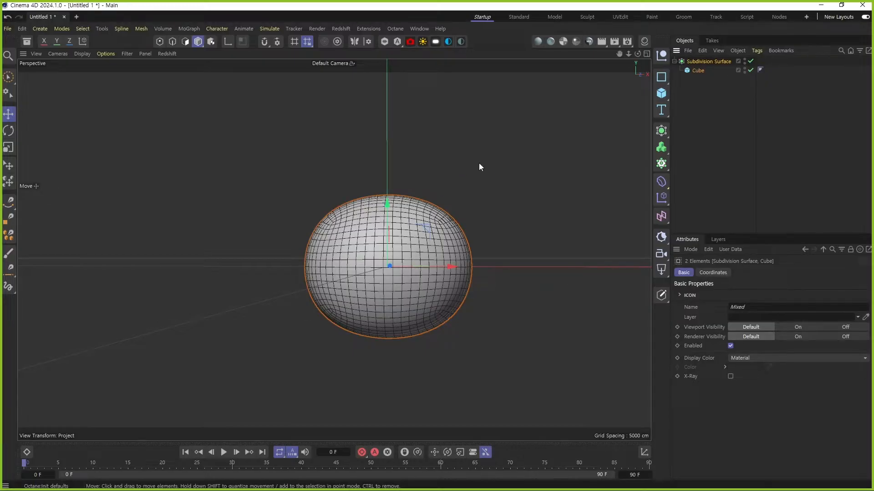
{"action": "left_click", "coordinate": [723, 78]}
{"action": "left_click", "coordinate": [710, 62]}
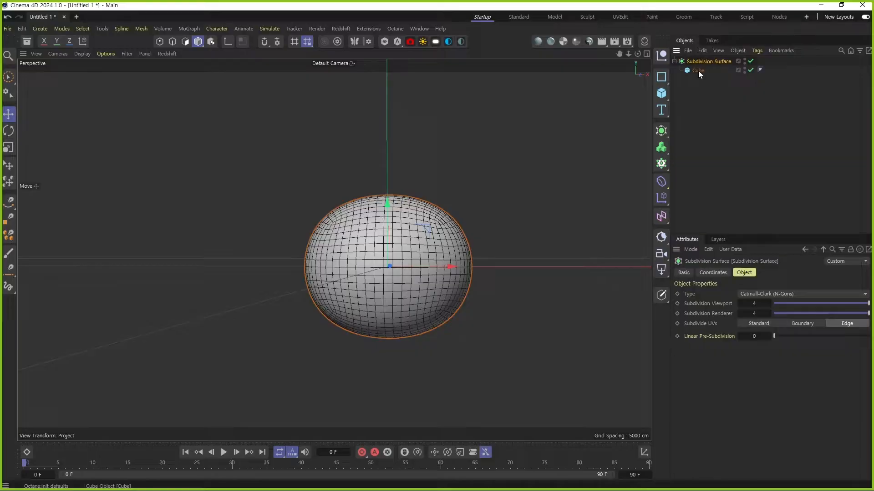
{"action": "left_click", "coordinate": [698, 71]}
{"action": "left_click_drag", "start_coordinate": [733, 105], "coordinate": [688, 50]}
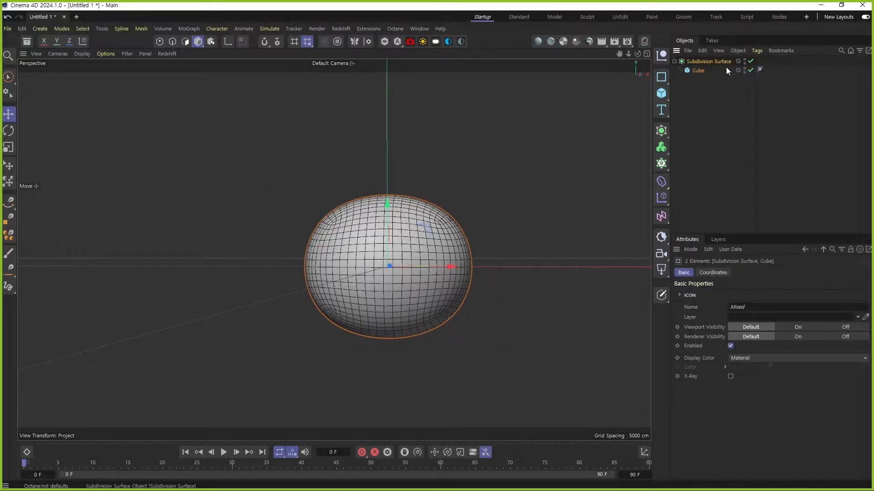
{"action": "right_click", "coordinate": [725, 64]}
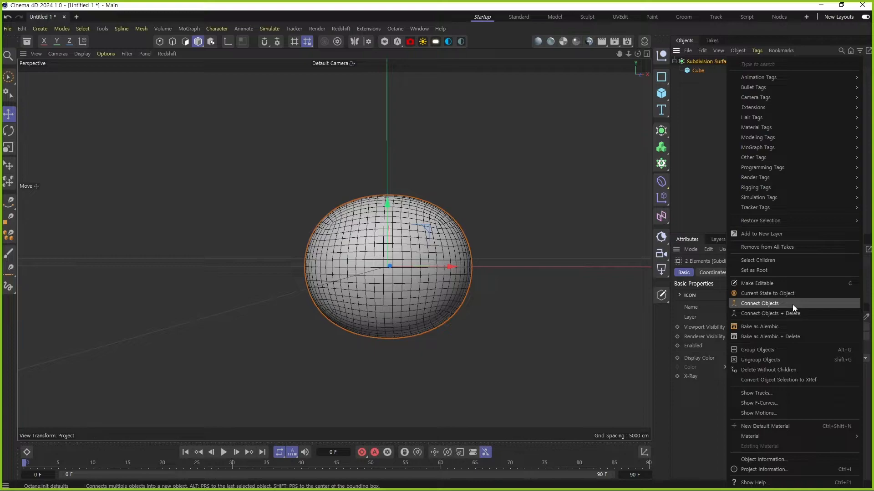
{"action": "left_click", "coordinate": [703, 113]}
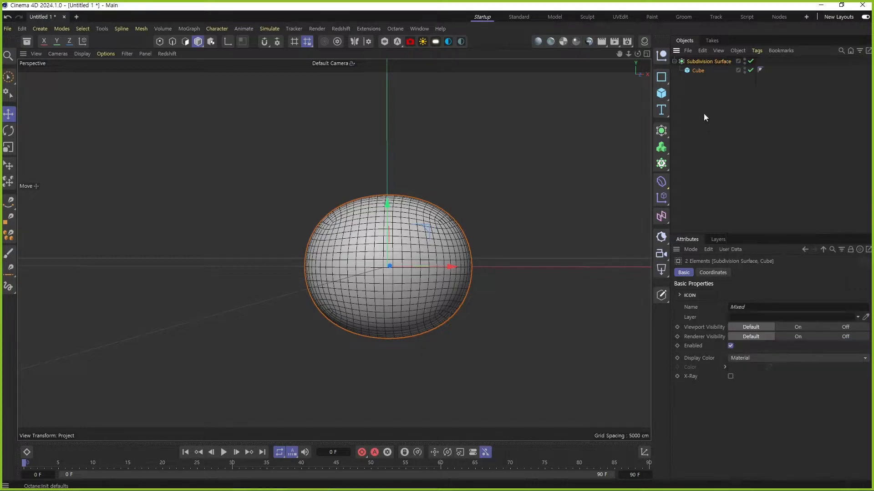
{"action": "right_click", "coordinate": [711, 62]}
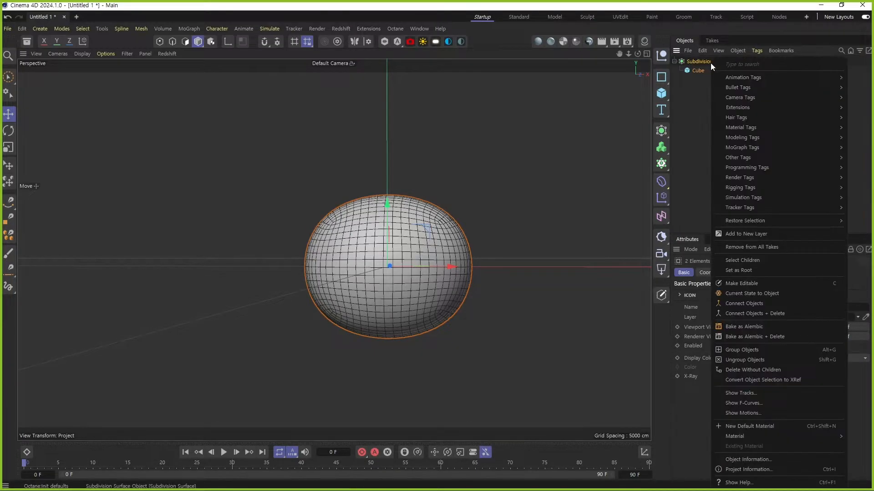
{"action": "left_click", "coordinate": [787, 305]}
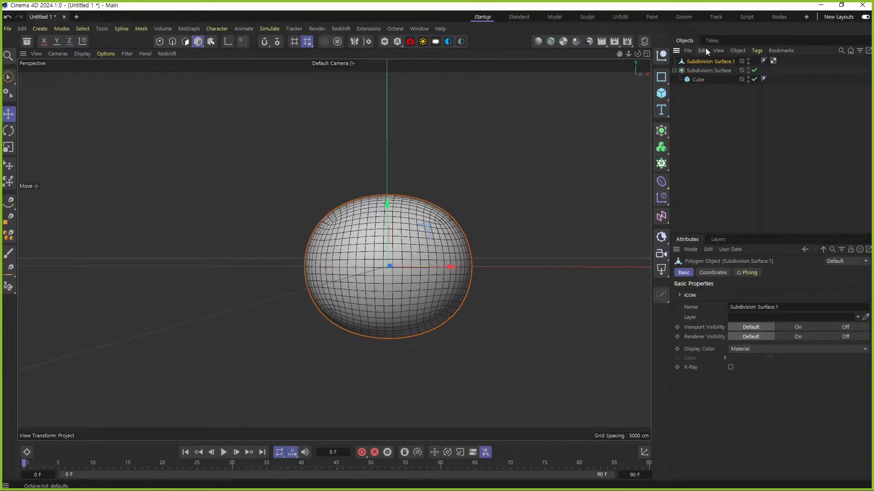
Step: Move the merged polygon copy up above the original Subdivision Surface, and delete the copy
{"action": "left_click_drag", "start_coordinate": [386, 218], "coordinate": [392, 70]}
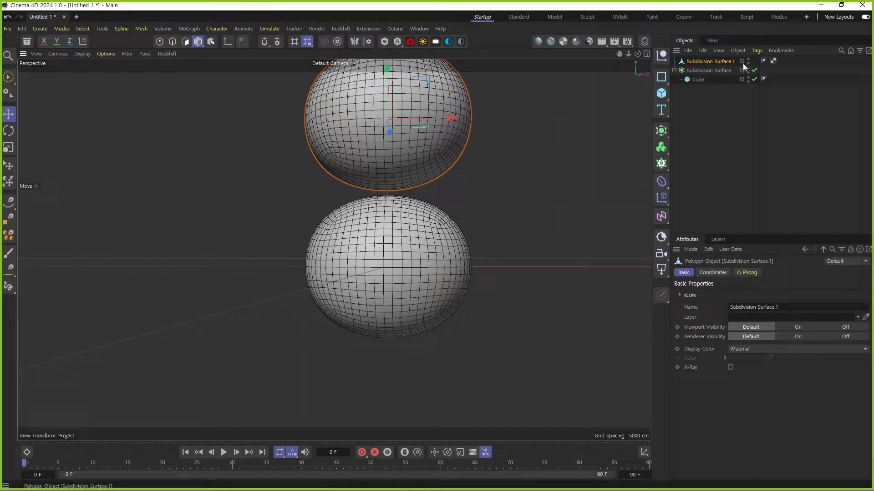
{"action": "left_click", "coordinate": [708, 72]}
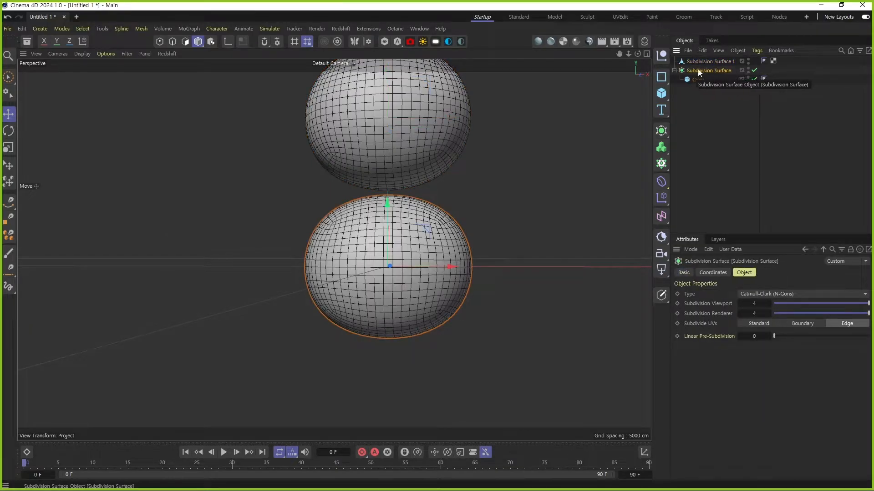
{"action": "left_click", "coordinate": [708, 61]}
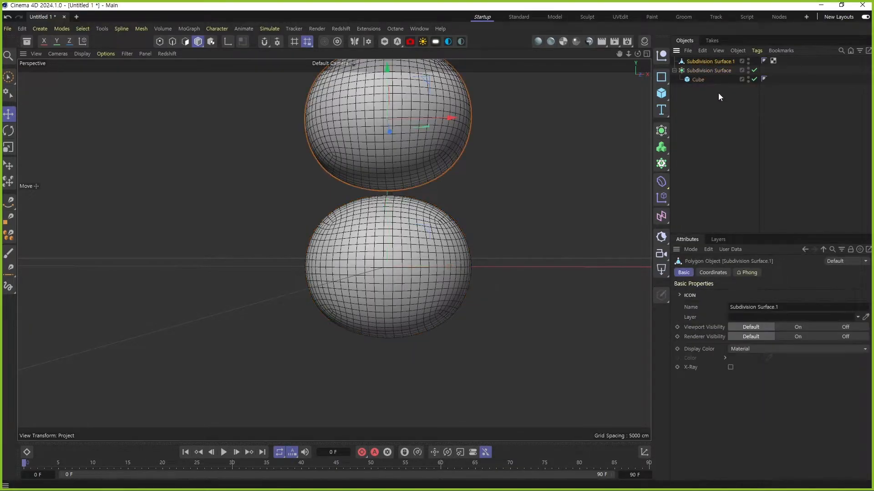
{"action": "key", "text": "Delete"}
Step: Merge the Subdivision Surface and its cube into a single polygon object with Connect Objects + Delete
{"action": "left_click_drag", "start_coordinate": [724, 94], "coordinate": [698, 56]}
{"action": "right_click", "coordinate": [709, 61]}
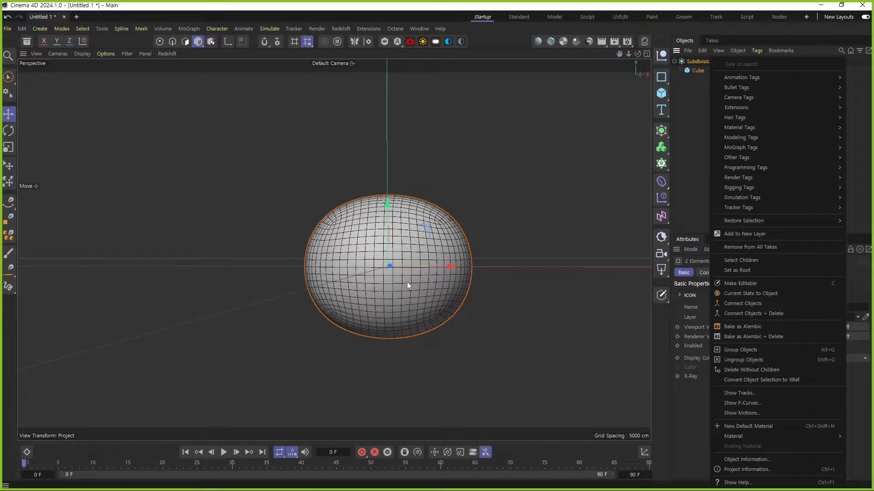
{"action": "left_click", "coordinate": [771, 313]}
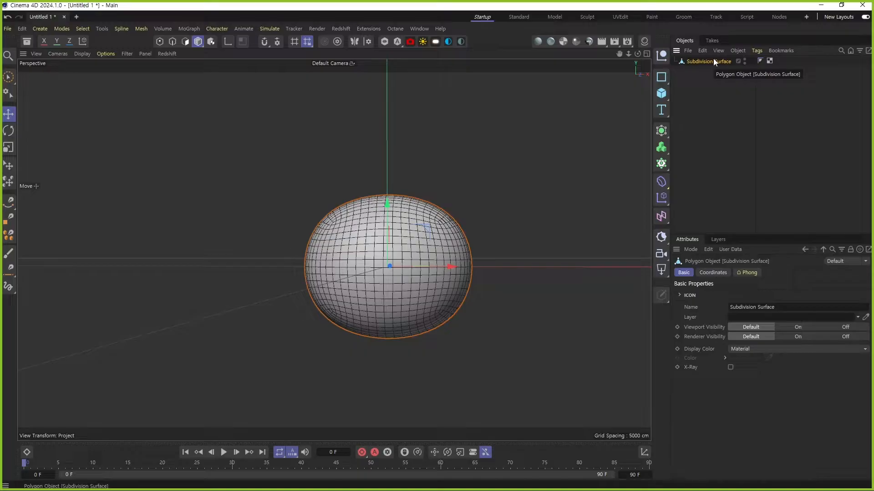
Step: Try pulling a single point out of the merged mesh's upper side in point mode, and undo the move
{"action": "left_click", "coordinate": [172, 41]}
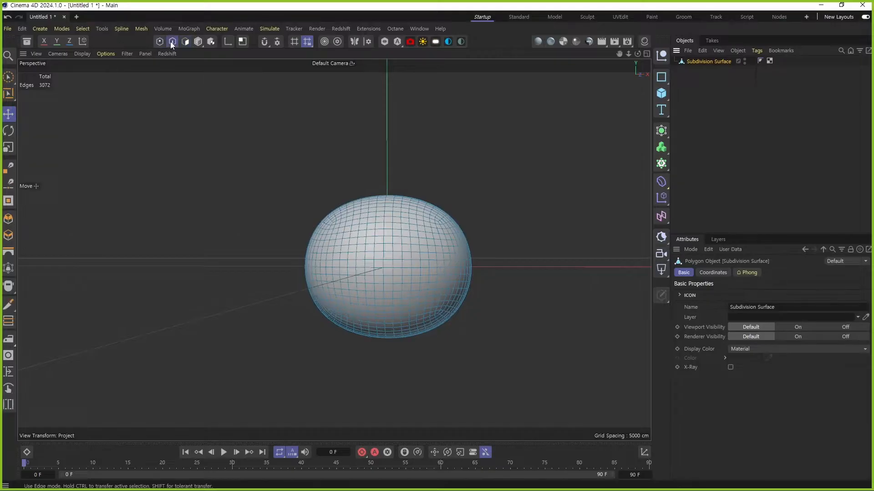
{"action": "left_click", "coordinate": [160, 42]}
{"action": "left_click", "coordinate": [335, 213]}
{"action": "left_click_drag", "start_coordinate": [366, 179], "coordinate": [312, 140]}
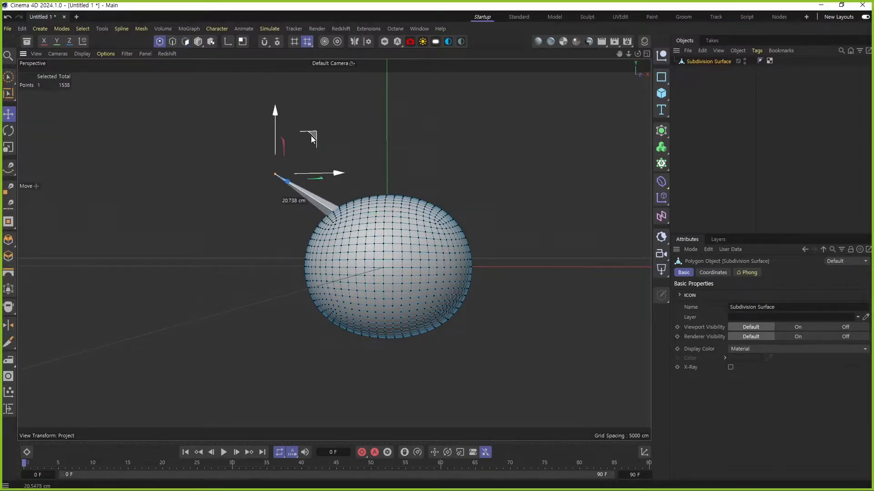
{"action": "key", "text": "ctrl+z"}
Step: Try pulling a single edge away from the mesh in edge mode, and undo the move
{"action": "left_click", "coordinate": [172, 41]}
{"action": "left_click", "coordinate": [345, 207]}
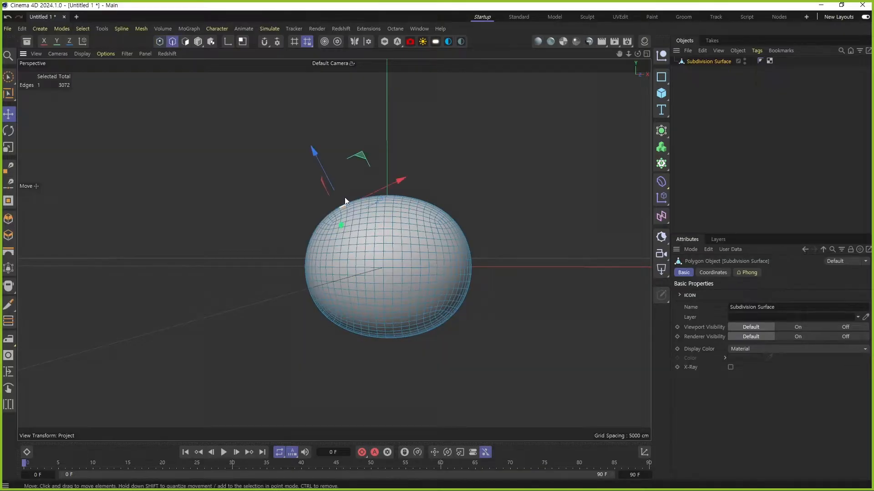
{"action": "left_click_drag", "start_coordinate": [344, 207], "coordinate": [294, 140]}
{"action": "key", "text": "ctrl+z"}
Step: Try pulling a single polygon away from the mesh in polygon mode, and undo the move
{"action": "left_click", "coordinate": [185, 41]}
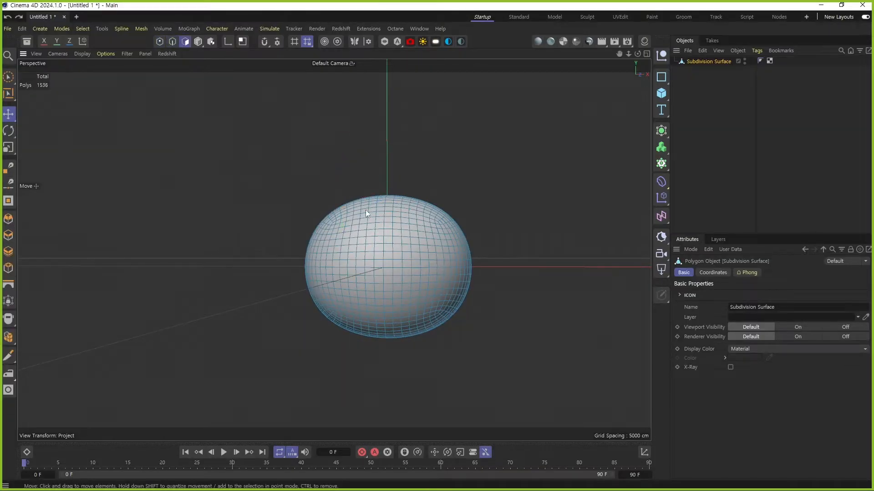
{"action": "left_click", "coordinate": [341, 215]}
{"action": "left_click_drag", "start_coordinate": [340, 215], "coordinate": [291, 157]}
{"action": "key", "text": "ctrl+z"}
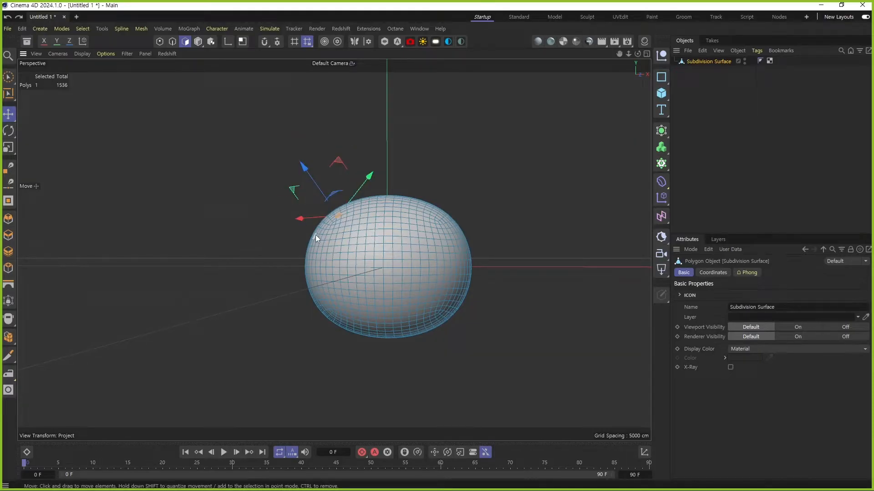
Step: Clear the mesh's polygon selection and add an FFD deformer to the scene
{"action": "left_click", "coordinate": [715, 92]}
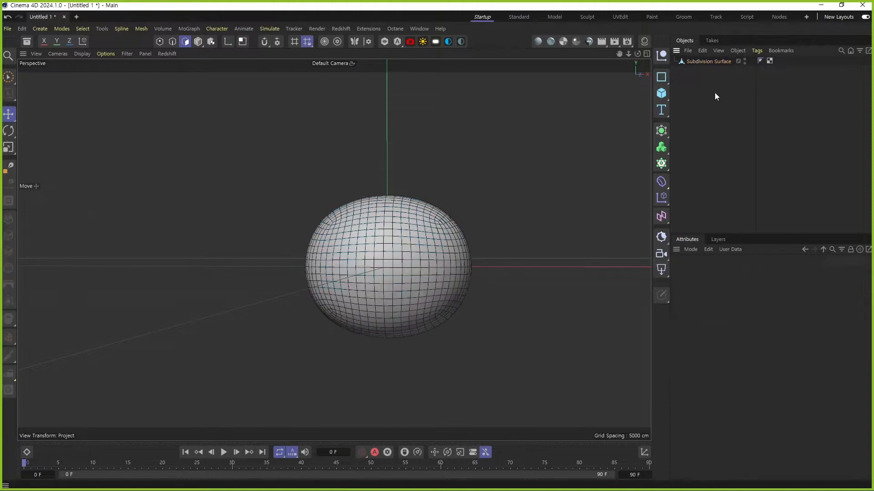
{"action": "left_click", "coordinate": [713, 62]}
{"action": "left_click", "coordinate": [509, 243]}
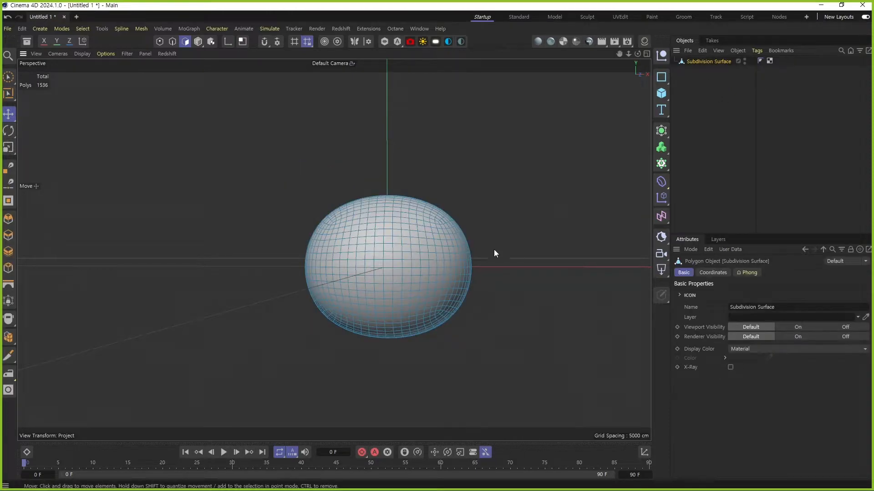
{"action": "left_click_drag", "start_coordinate": [428, 246], "coordinate": [344, 302], "text": "alt"}
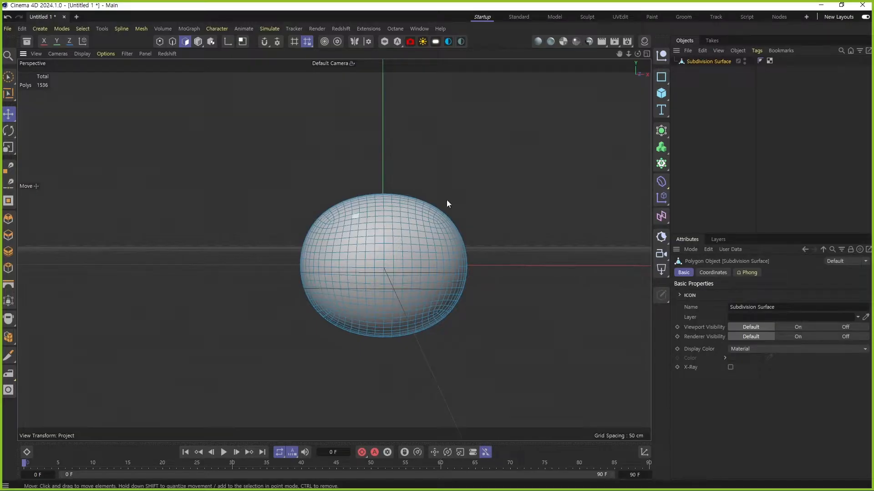
{"action": "left_click", "coordinate": [661, 182]}
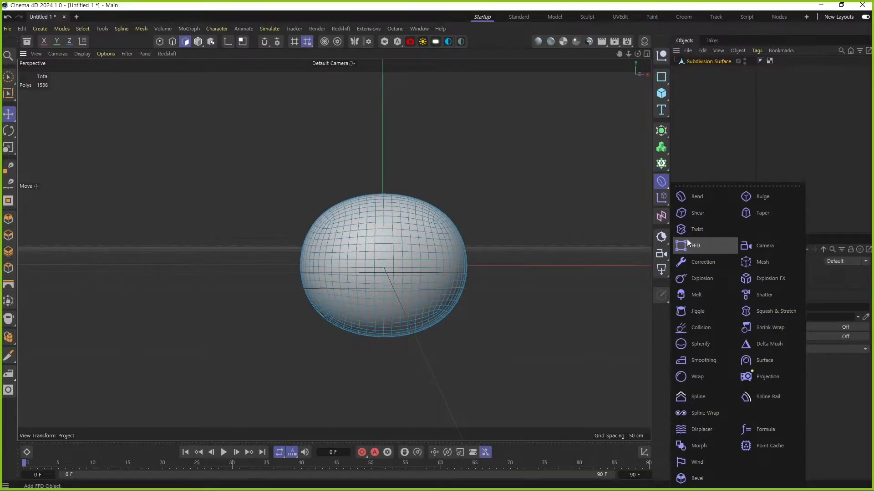
{"action": "left_click", "coordinate": [701, 246]}
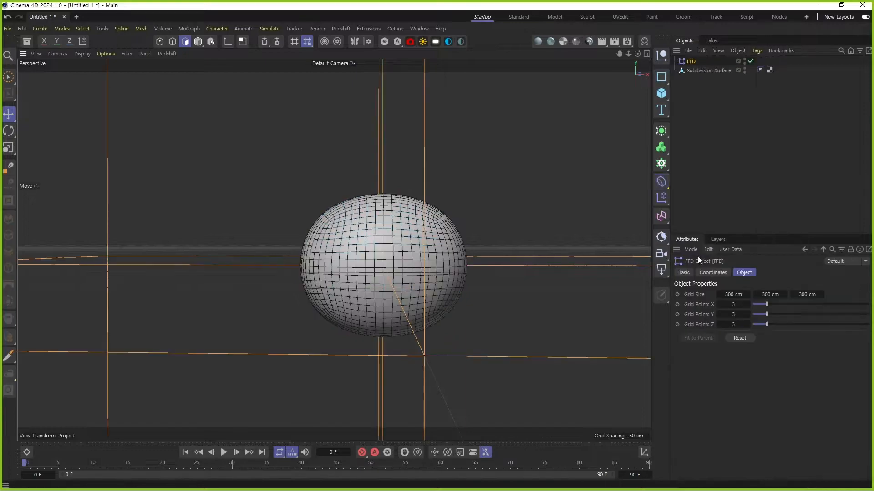
Step: Try placing the polygon mesh under a new Subdivision Surface generator, undo the nesting, and delete the generator
{"action": "left_click", "coordinate": [665, 133]}
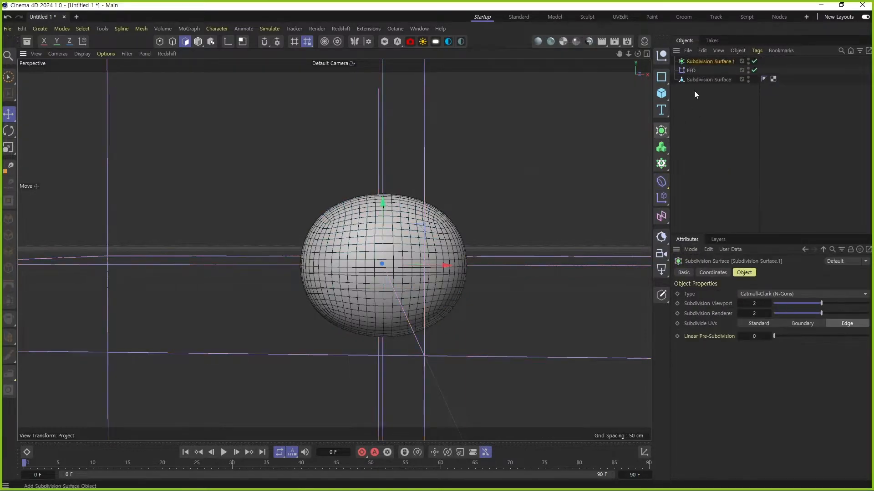
{"action": "left_click_drag", "start_coordinate": [707, 61], "coordinate": [706, 60]}
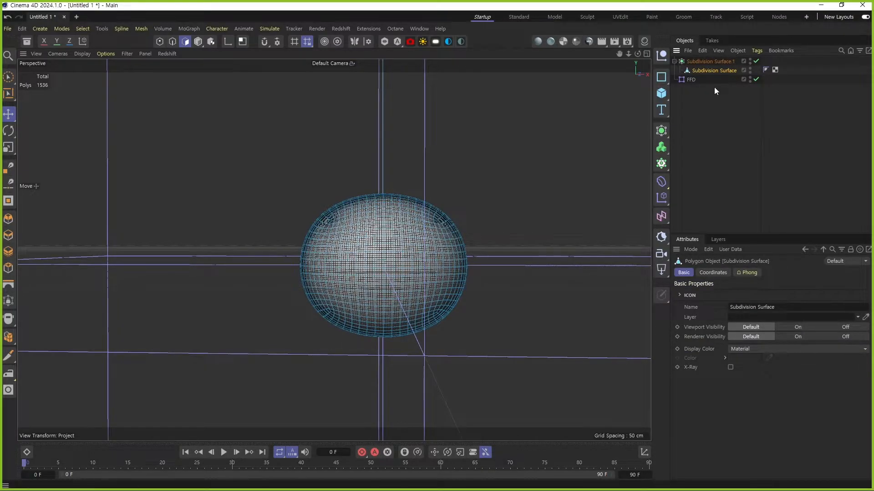
{"action": "key", "text": "ctrl+z"}
{"action": "left_click", "coordinate": [702, 61]}
{"action": "key", "text": "Delete"}
Step: Make the FFD deformer a child of the merged polygon mesh
{"action": "left_click", "coordinate": [692, 62]}
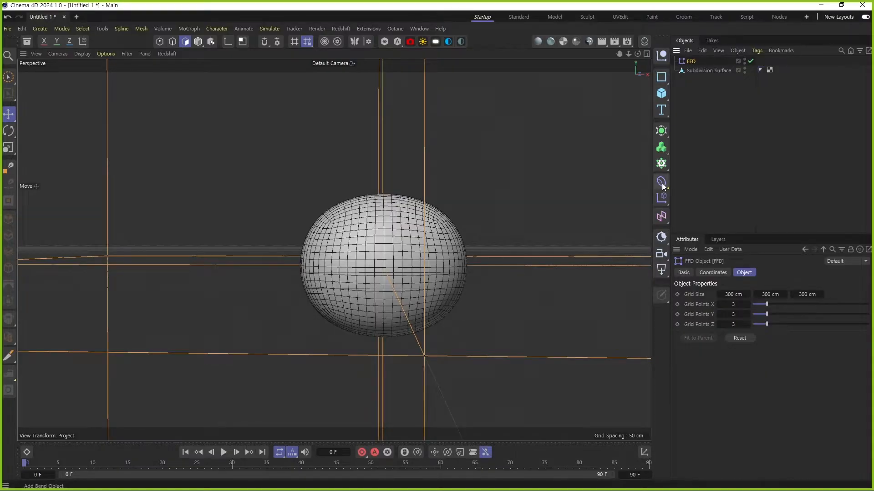
{"action": "left_click_drag", "start_coordinate": [691, 61], "coordinate": [697, 70]}
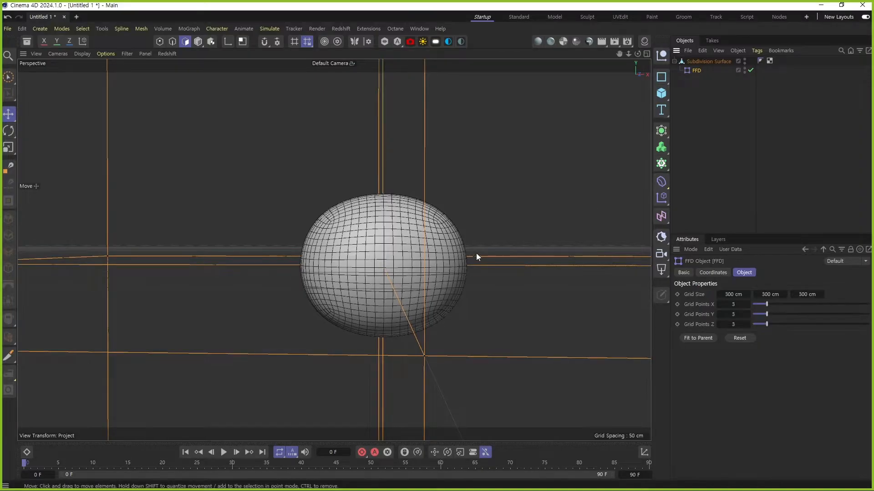
{"action": "scroll", "coordinate": [412, 273], "scroll_direction": "down", "scroll_amount": 15}
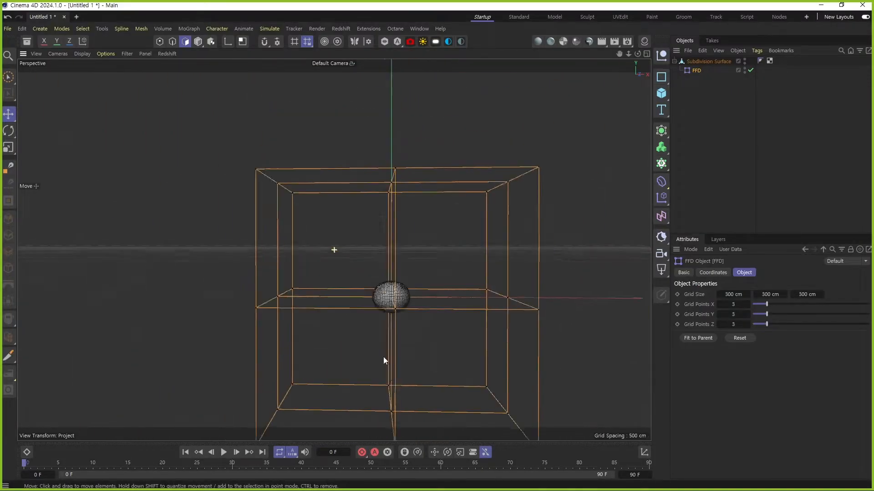
{"action": "left_click_drag", "start_coordinate": [374, 351], "coordinate": [327, 359], "text": "alt"}
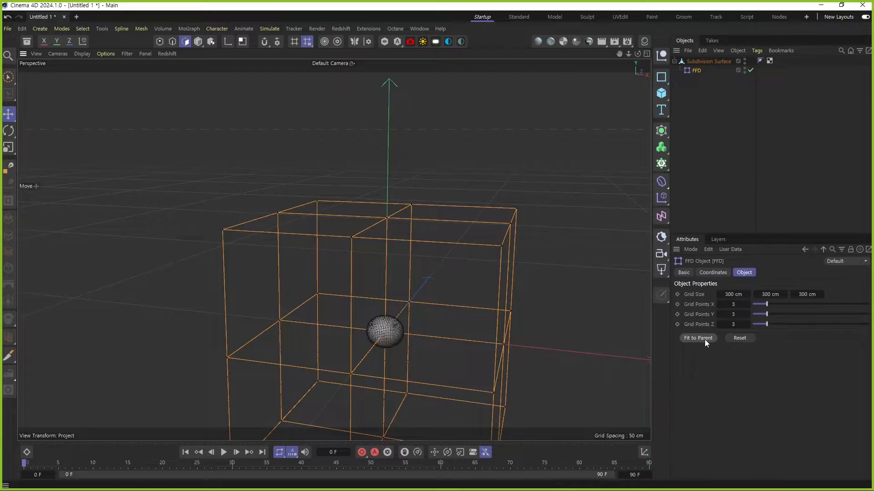
Step: Fit the FFD deformer's cage to its parent mesh, and delete the deformer
{"action": "left_click", "coordinate": [692, 61]}
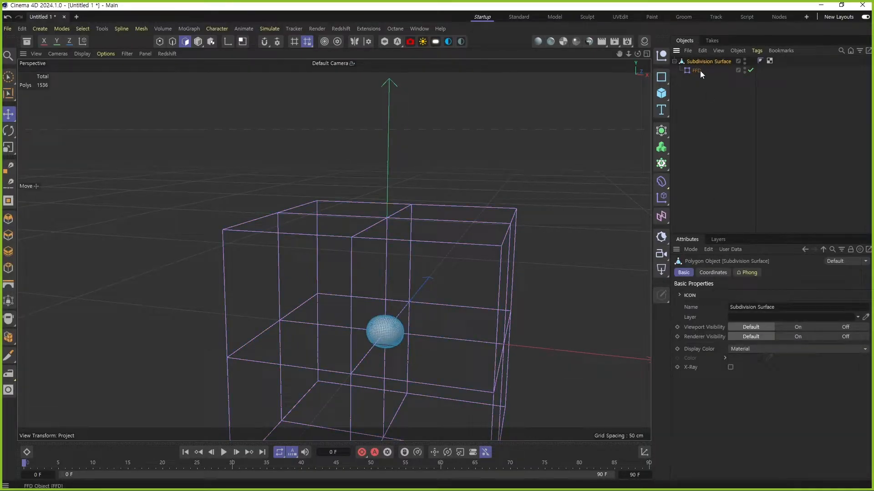
{"action": "left_click", "coordinate": [699, 70]}
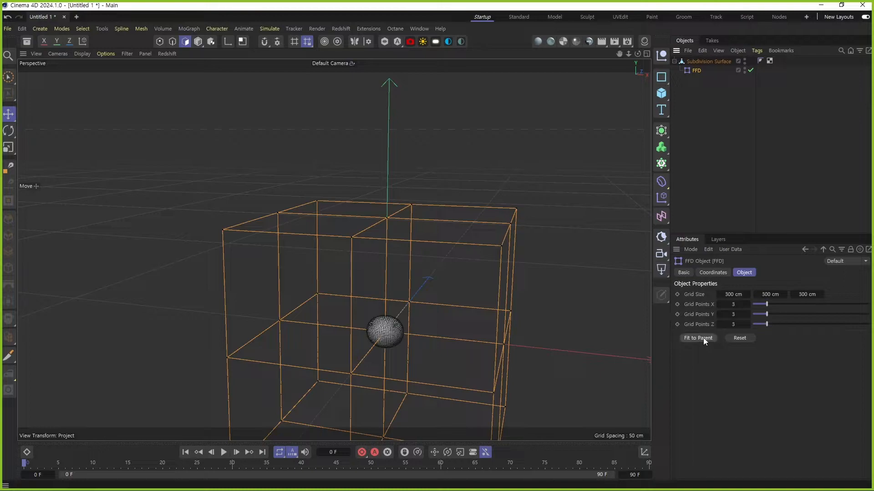
{"action": "left_click", "coordinate": [703, 338]}
{"action": "scroll", "coordinate": [393, 270], "scroll_direction": "up", "scroll_amount": 3}
{"action": "left_click_drag", "start_coordinate": [392, 270], "coordinate": [368, 295], "text": "alt"}
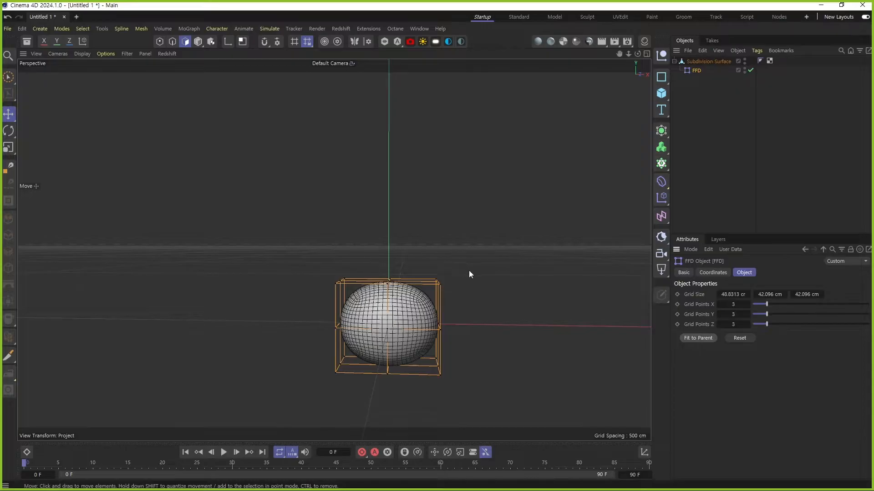
{"action": "scroll", "coordinate": [389, 300], "scroll_direction": "up", "scroll_amount": 5}
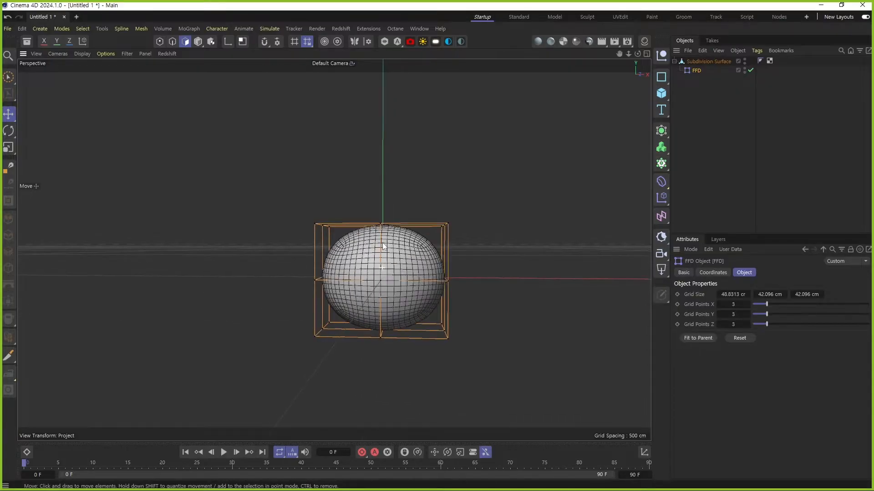
{"action": "key", "text": "Delete"}
Step: Add a Subdivision Surface generator as the parent of the merged polygon mesh
{"action": "left_click", "coordinate": [700, 61]}
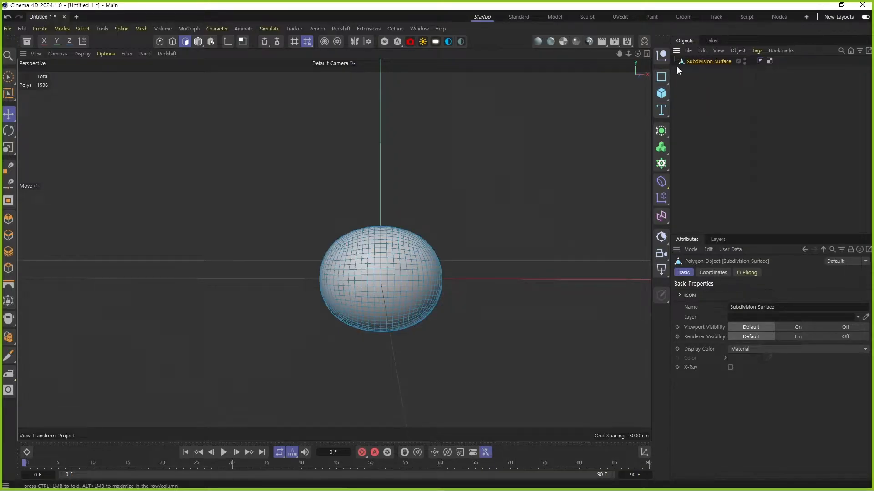
{"action": "left_click", "coordinate": [660, 134]}
{"action": "left_click", "coordinate": [693, 148], "text": "alt"}
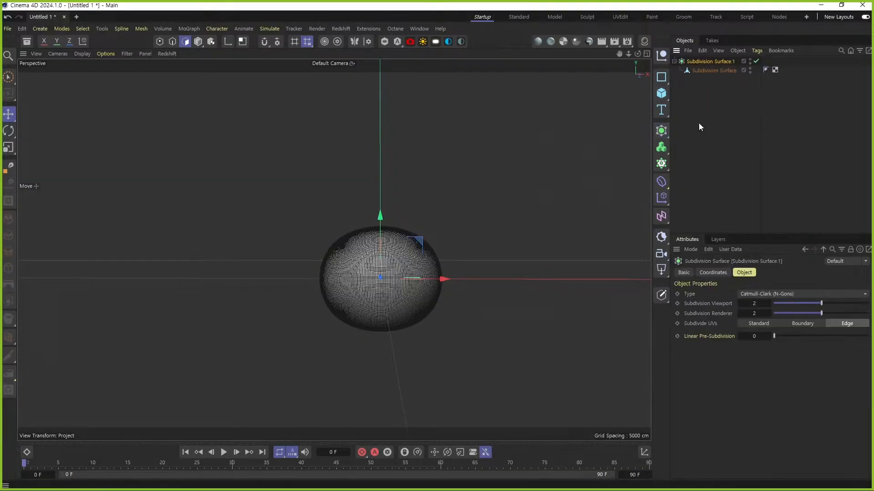
Step: Undo the Subdivision Surface parent and add an FFD deformer, fitted to the polygon mesh, as the mesh's child
{"action": "key", "text": "ctrl+z"}
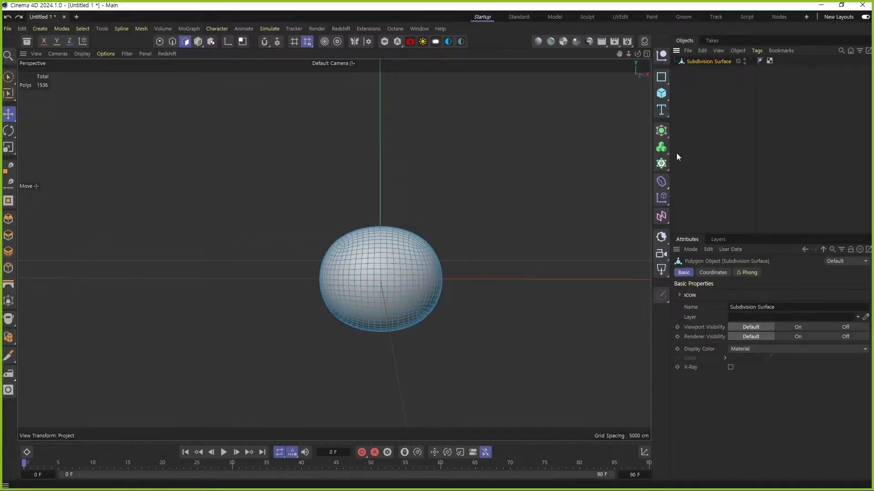
{"action": "left_click", "coordinate": [661, 181]}
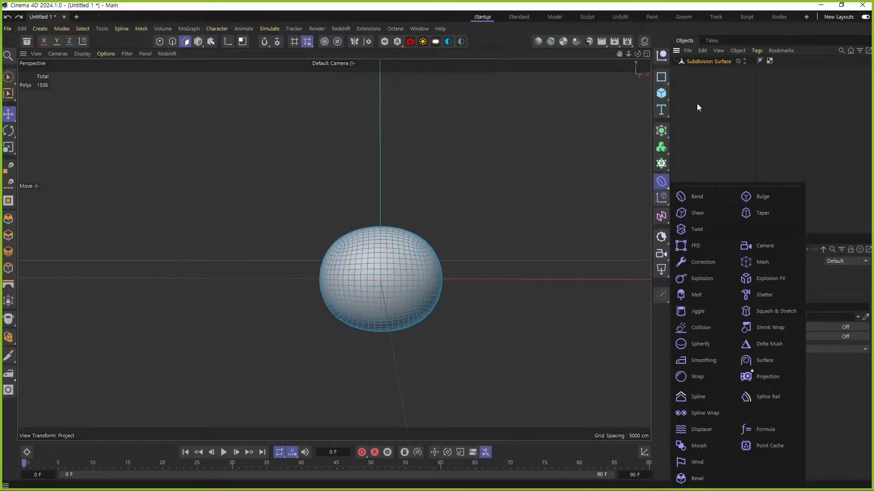
{"action": "left_click", "coordinate": [708, 245]}
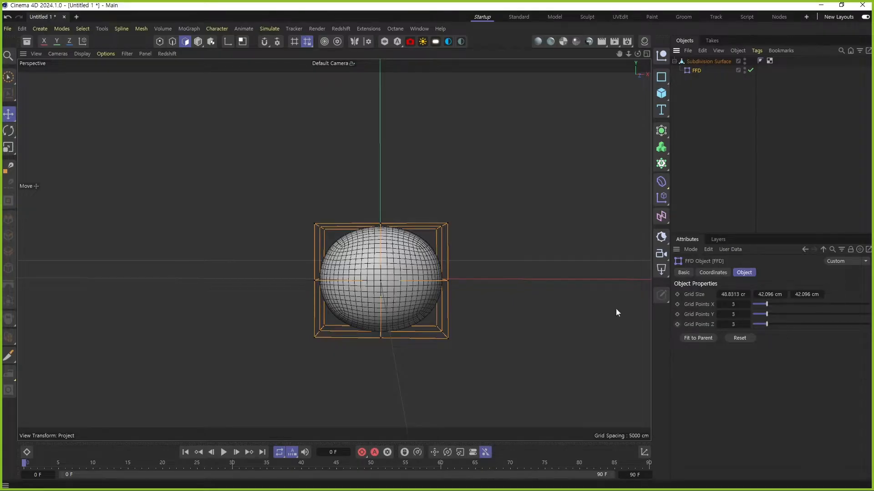
Step: Switch to point editing on the FFD cage with Brush Selection active
{"action": "middle_click", "coordinate": [387, 269]}
{"action": "middle_click", "coordinate": [482, 319]}
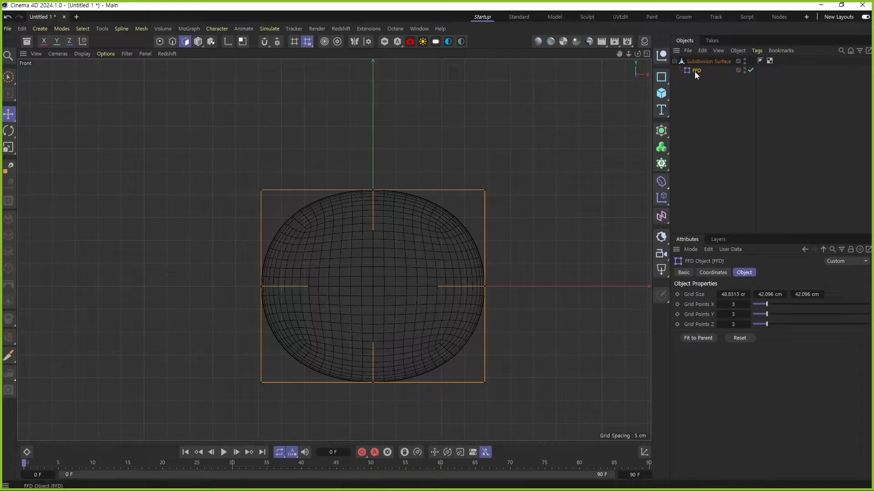
{"action": "middle_click", "coordinate": [415, 198]}
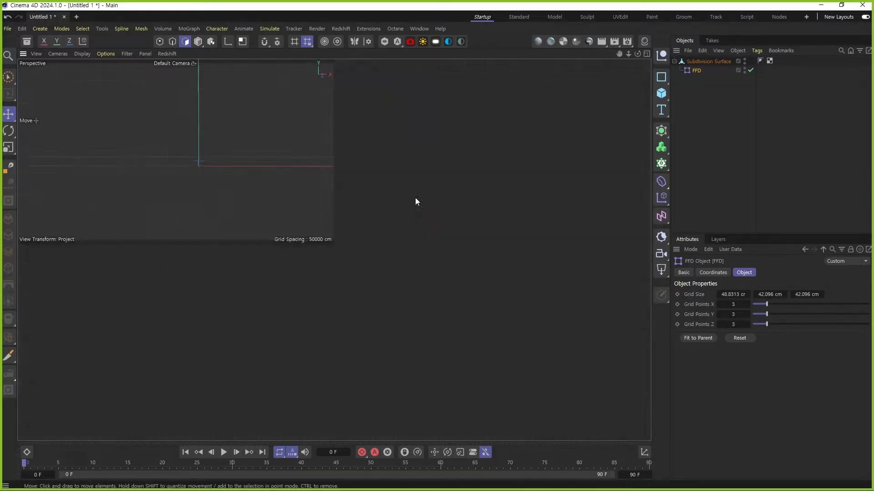
{"action": "middle_click", "coordinate": [211, 152]}
{"action": "left_click_drag", "start_coordinate": [317, 261], "coordinate": [314, 275], "text": "alt"}
{"action": "left_click", "coordinate": [10, 78]}
{"action": "middle_click_drag", "start_coordinate": [337, 212], "coordinate": [360, 212]}
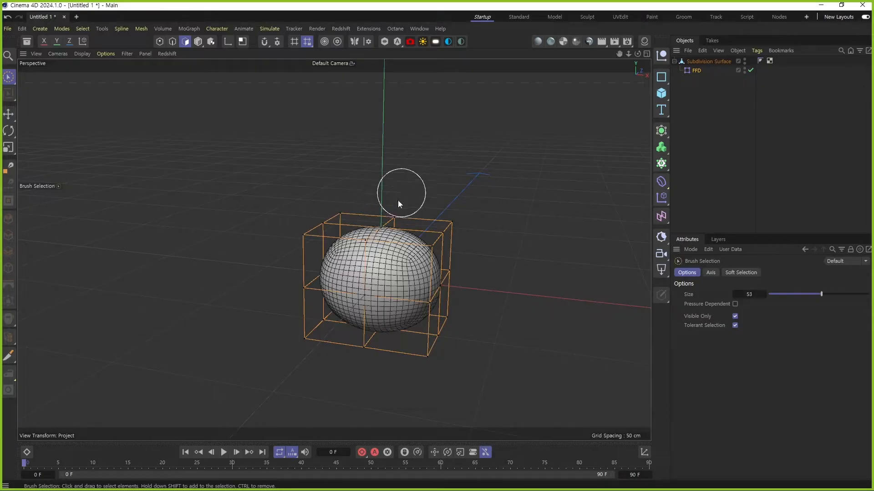
{"action": "left_click_drag", "start_coordinate": [342, 244], "coordinate": [344, 260], "text": "alt"}
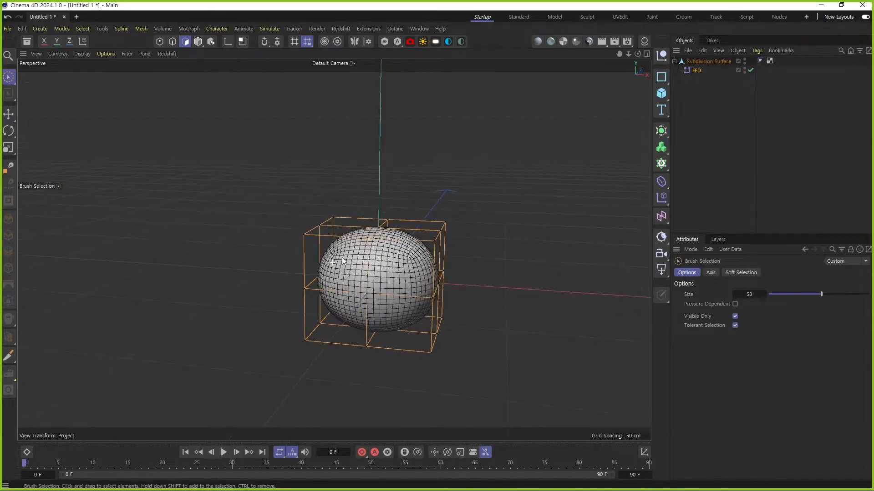
{"action": "left_click", "coordinate": [159, 42]}
Step: Try moving three points along one upper edge of the FFD cage, and undo the move
{"action": "left_click_drag", "start_coordinate": [321, 217], "coordinate": [380, 226]}
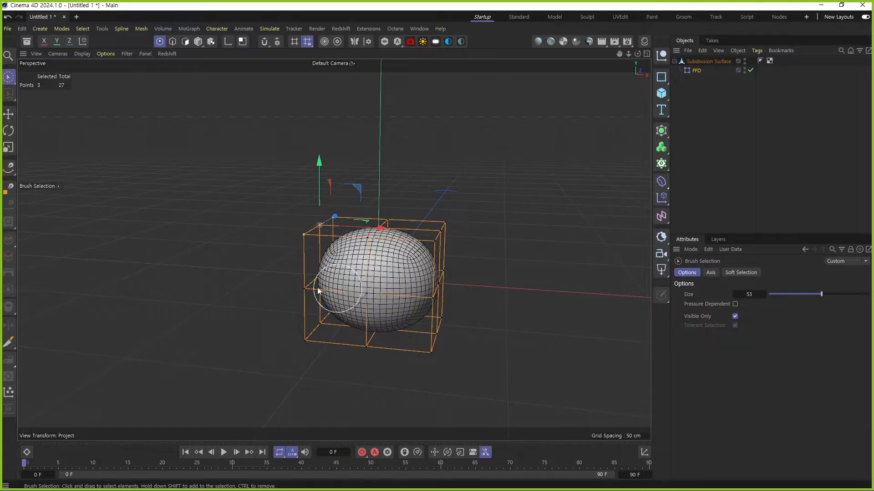
{"action": "mouse_move", "coordinate": [358, 188]}
{"action": "left_mouse_down"}
{"action": "mouse_move", "coordinate": [285, 145]}
{"action": "mouse_move", "coordinate": [354, 207]}
{"action": "mouse_move", "coordinate": [251, 119]}
{"action": "mouse_move", "coordinate": [302, 168]}
{"action": "mouse_move", "coordinate": [283, 135]}
{"action": "mouse_move", "coordinate": [261, 130]}
{"action": "mouse_move", "coordinate": [324, 191]}
{"action": "mouse_move", "coordinate": [216, 105]}
{"action": "left_mouse_up"}
{"action": "key", "text": "ctrl+z"}
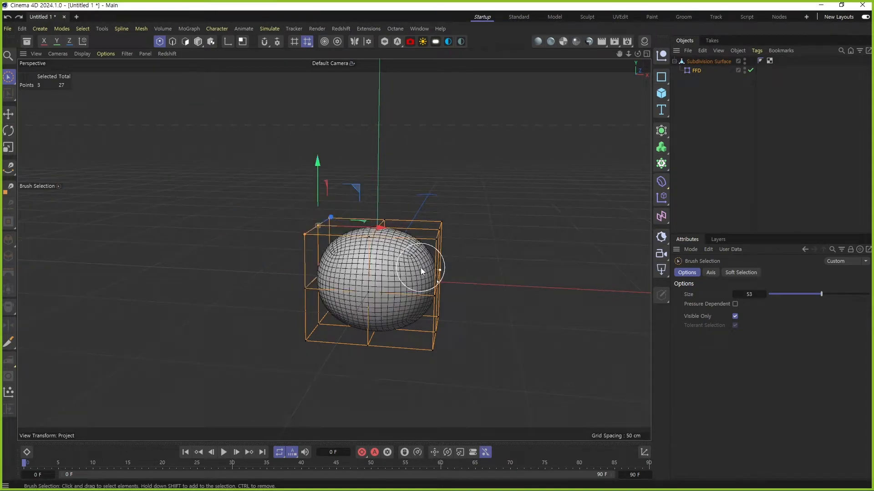
Step: In the front view, select the FFD cage's middle row of points with Rectangle Selection and lower it toward the base
{"action": "middle_click", "coordinate": [421, 267]}
{"action": "middle_click", "coordinate": [559, 271]}
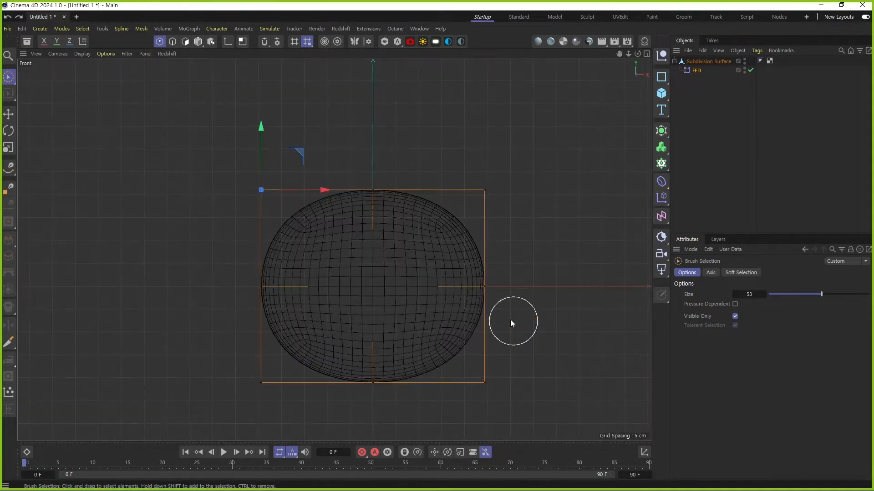
{"action": "left_click", "coordinate": [12, 79]}
{"action": "left_click", "coordinate": [44, 109]}
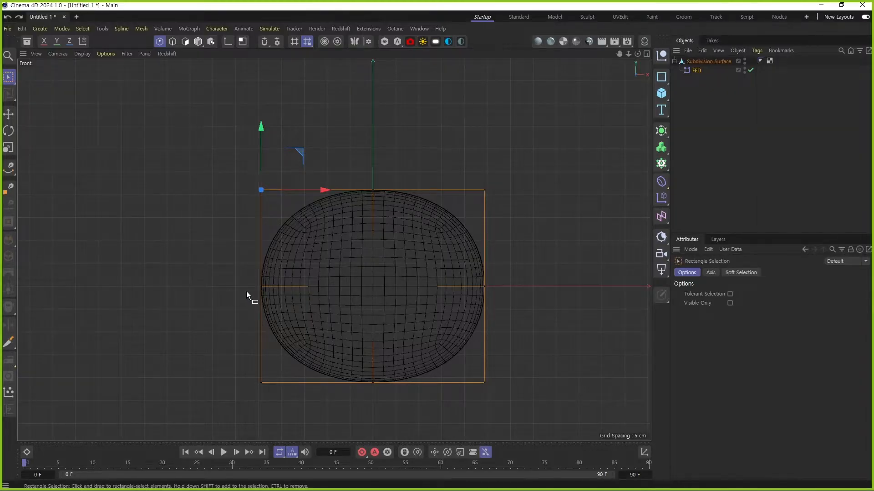
{"action": "left_click_drag", "start_coordinate": [120, 244], "coordinate": [596, 316]}
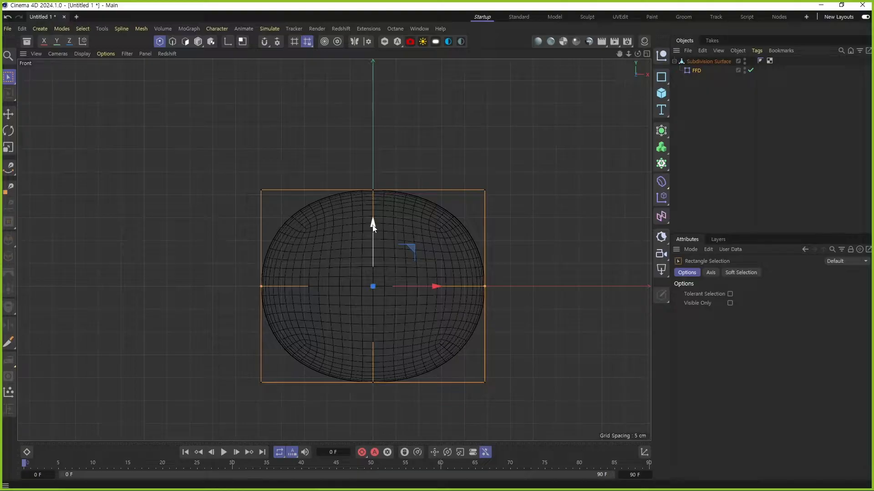
{"action": "left_click_drag", "start_coordinate": [373, 225], "coordinate": [373, 257]}
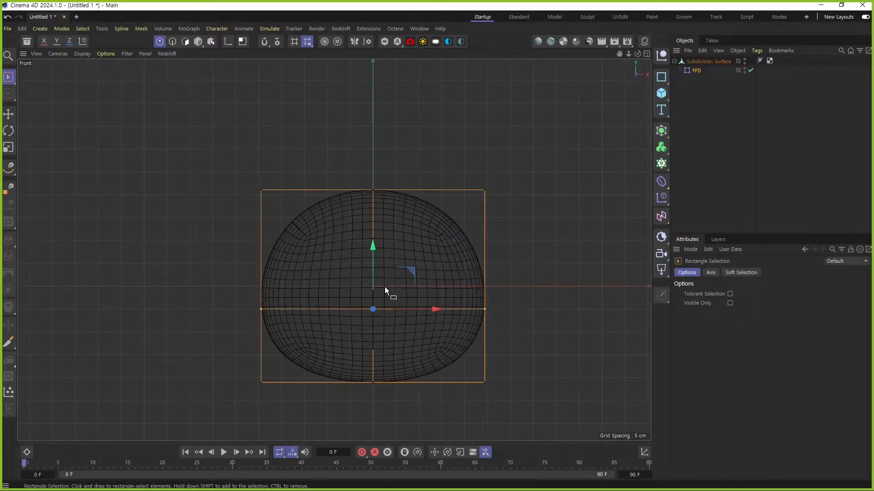
{"action": "key", "text": "ctrl+1"}
{"action": "left_click", "coordinate": [335, 350]}
{"action": "left_click_drag", "start_coordinate": [118, 393], "coordinate": [643, 391], "text": "shift"}
{"action": "left_click_drag", "start_coordinate": [799, 411], "coordinate": [810, 415], "text": "shift"}
{"action": "mouse_move", "coordinate": [339, 402]}
{"action": "left_mouse_down"}
{"action": "mouse_move", "coordinate": [275, 401]}
{"action": "mouse_move", "coordinate": [209, 245]}
{"action": "mouse_move", "coordinate": [399, 98]}
{"action": "mouse_move", "coordinate": [560, 204]}
{"action": "mouse_move", "coordinate": [577, 357]}
{"action": "mouse_move", "coordinate": [468, 412]}
{"action": "left_mouse_up"}
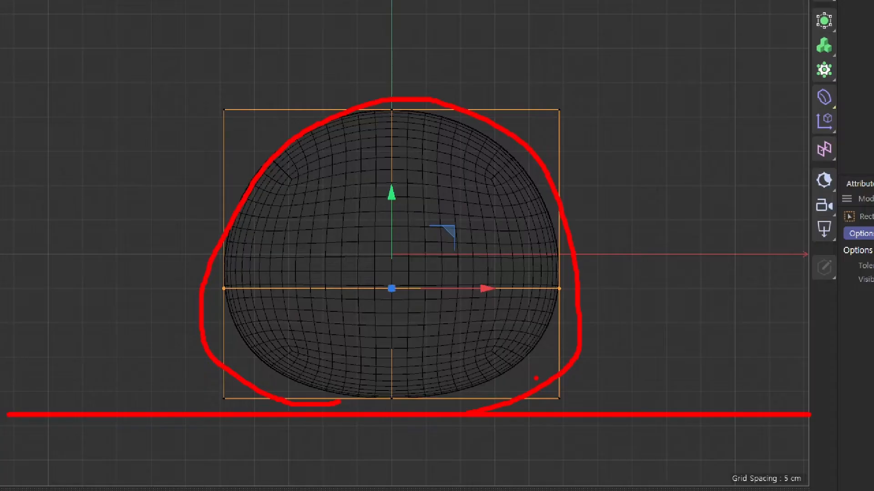
{"action": "key", "text": "Escape"}
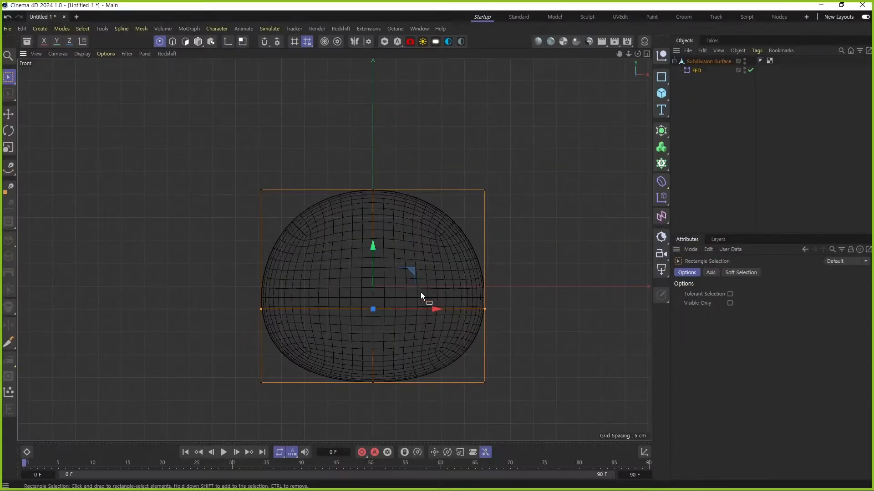
Step: Undo and repeat the lowering of the FFD cage's middle points, and scale all cage points slightly wider along X
{"action": "key", "text": "ctrl+z"}
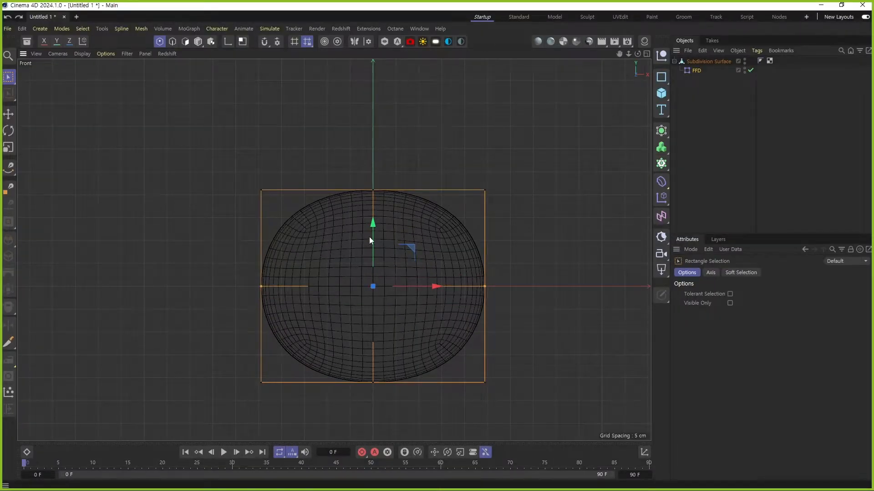
{"action": "left_click_drag", "start_coordinate": [372, 232], "coordinate": [373, 261]}
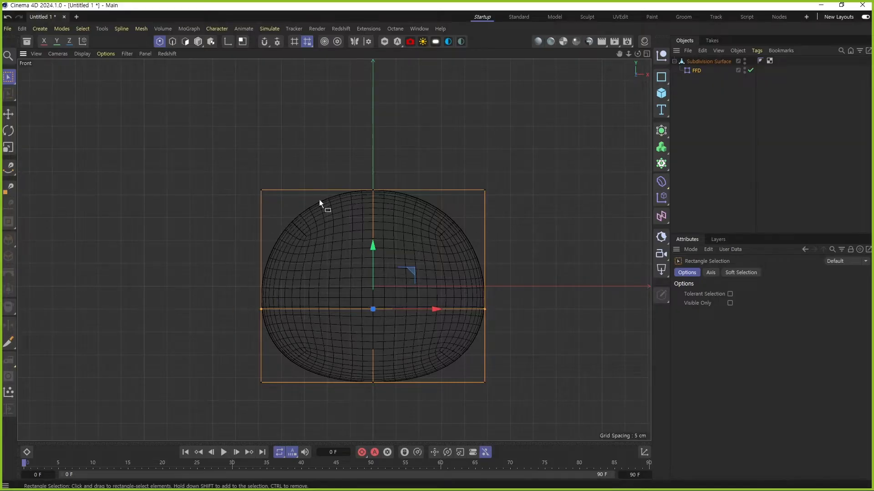
{"action": "left_click_drag", "start_coordinate": [126, 131], "coordinate": [574, 416]}
{"action": "key", "text": "t"}
{"action": "left_click_drag", "start_coordinate": [439, 296], "coordinate": [443, 297]}
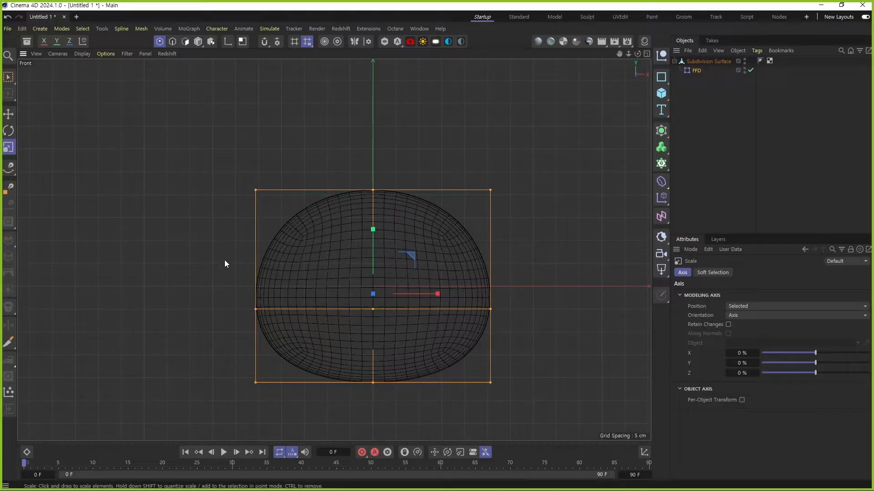
Step: Merge the polygon mesh and its FFD deformer into one mesh with Connect Objects + Delete
{"action": "middle_click", "coordinate": [386, 279]}
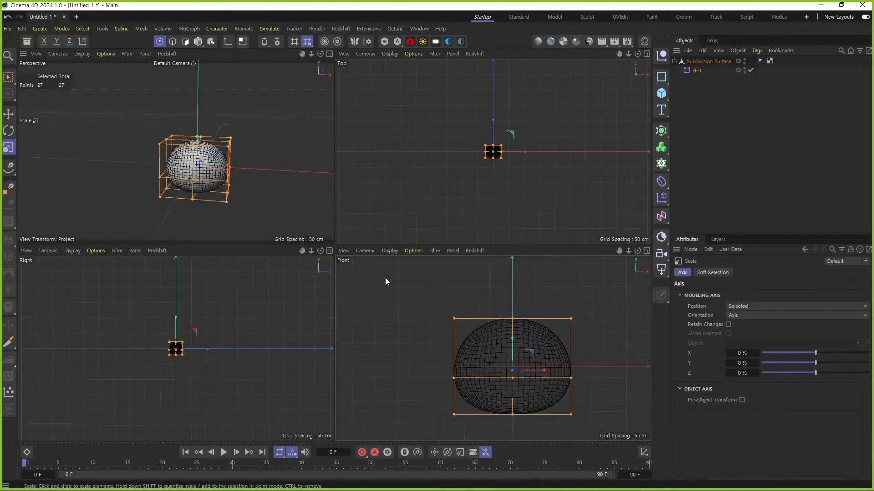
{"action": "middle_click", "coordinate": [176, 193]}
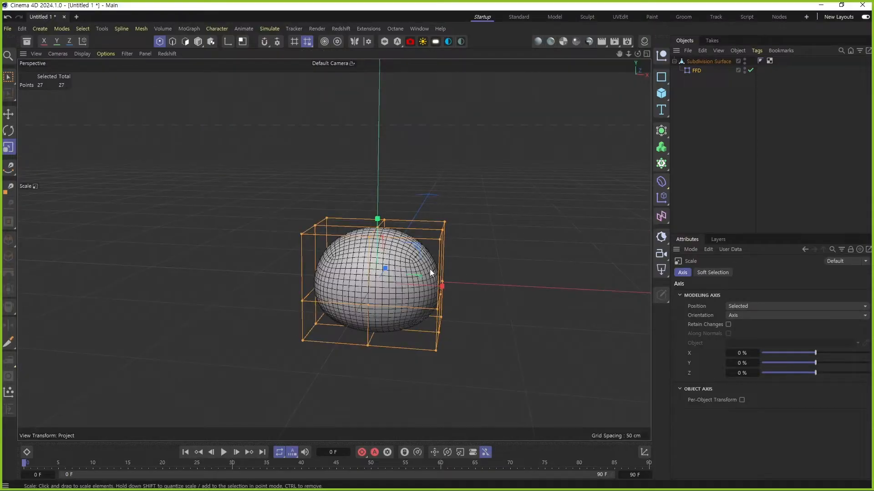
{"action": "left_click_drag", "start_coordinate": [373, 266], "coordinate": [476, 261], "text": "alt"}
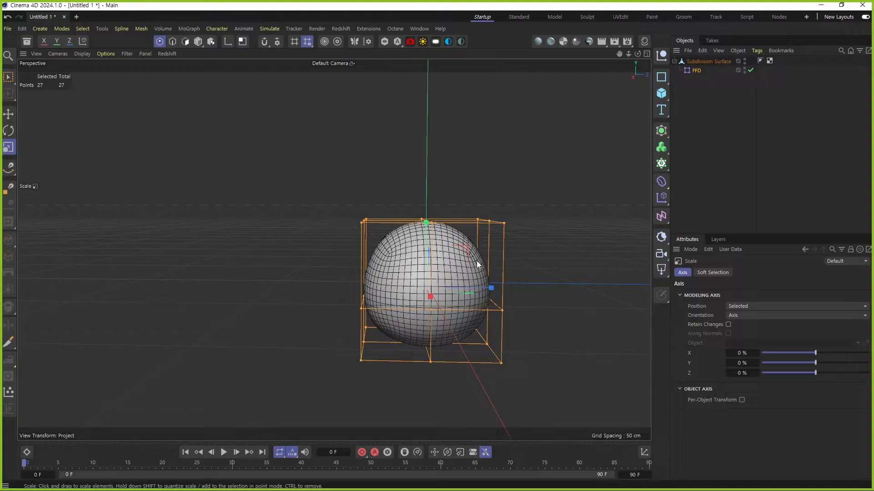
{"action": "left_click_drag", "start_coordinate": [465, 278], "coordinate": [376, 265], "text": "alt"}
{"action": "key", "text": "e"}
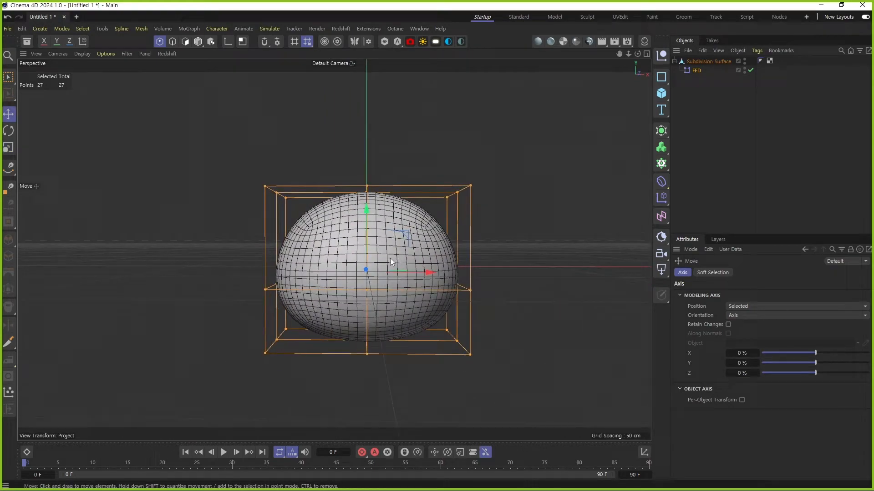
{"action": "left_click_drag", "start_coordinate": [377, 270], "coordinate": [361, 238], "text": "alt"}
{"action": "left_click_drag", "start_coordinate": [741, 111], "coordinate": [703, 60]}
{"action": "right_click", "coordinate": [705, 60]}
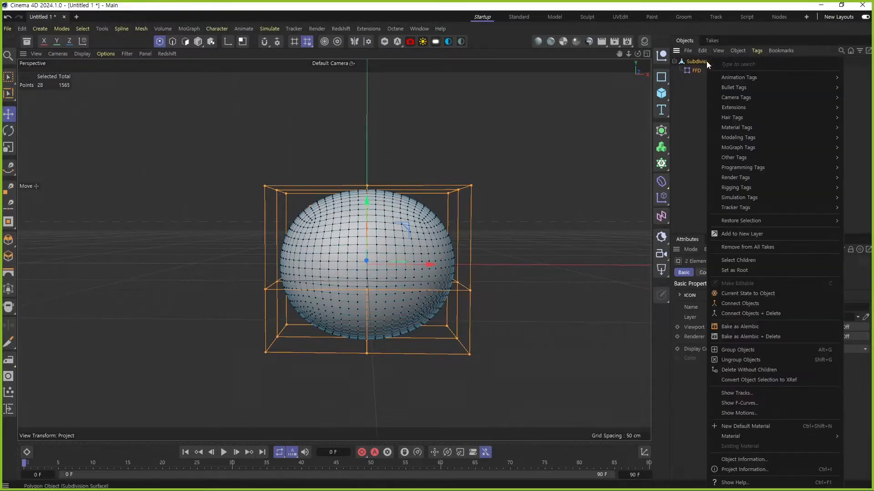
{"action": "left_click", "coordinate": [777, 314]}
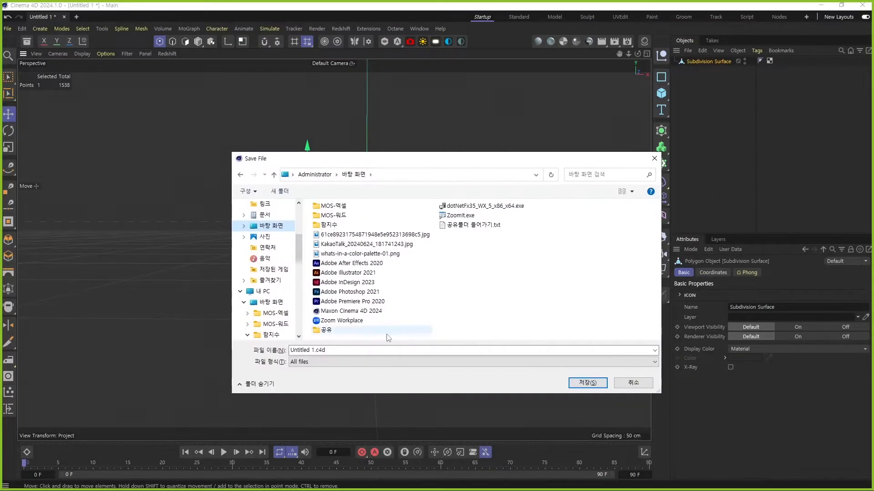
Step: Save the project on the desktop under the file name 캐릭터
{"action": "type", "text": "z"}
{"action": "key", "text": "BackSpace"}
{"action": "type", "text": "캐릭터"}
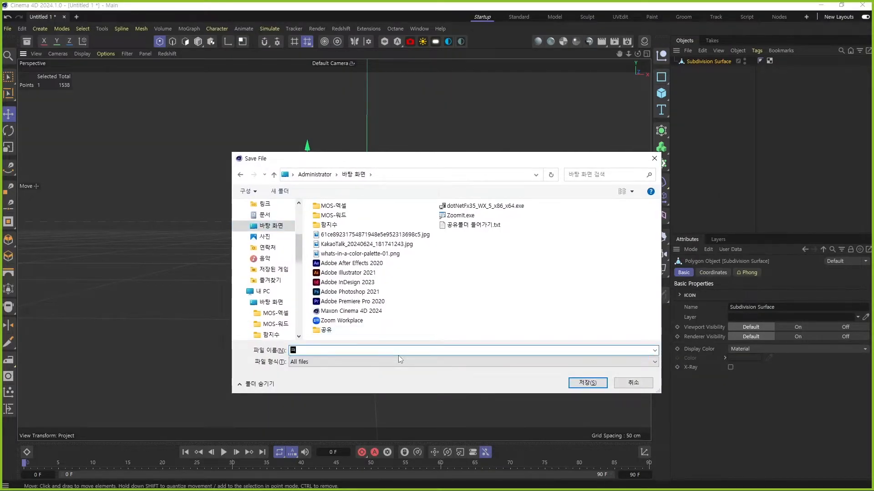
{"action": "key", "text": "Return"}
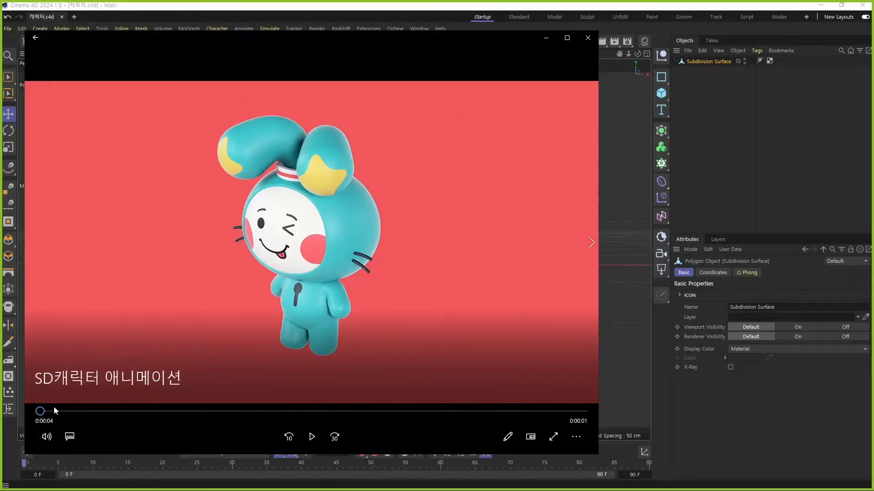
Step: Play and scrub the reference character animation to examine the shape of the head and face
{"action": "left_click", "coordinate": [311, 437]}
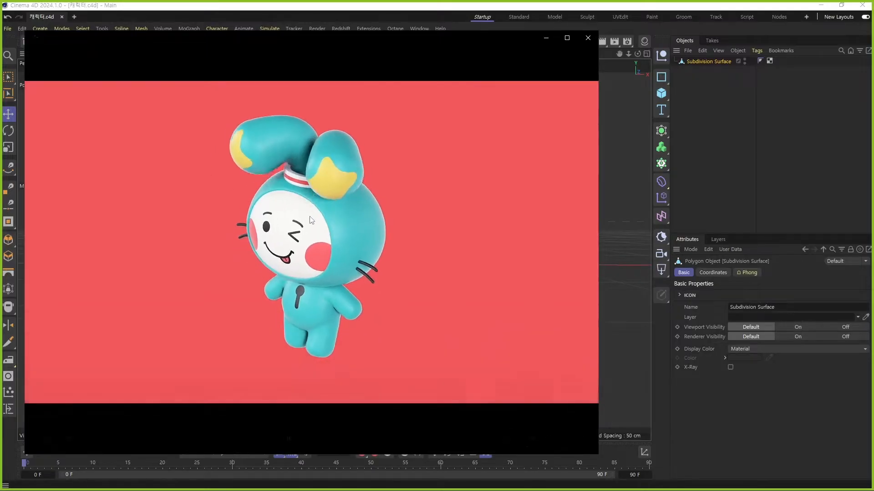
{"action": "left_click", "coordinate": [39, 412]}
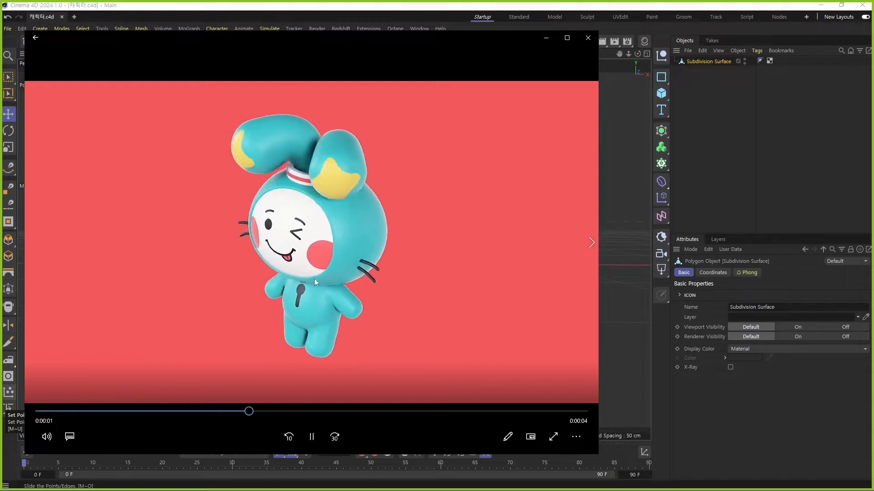
{"action": "left_click_drag", "start_coordinate": [292, 411], "coordinate": [16, 407]}
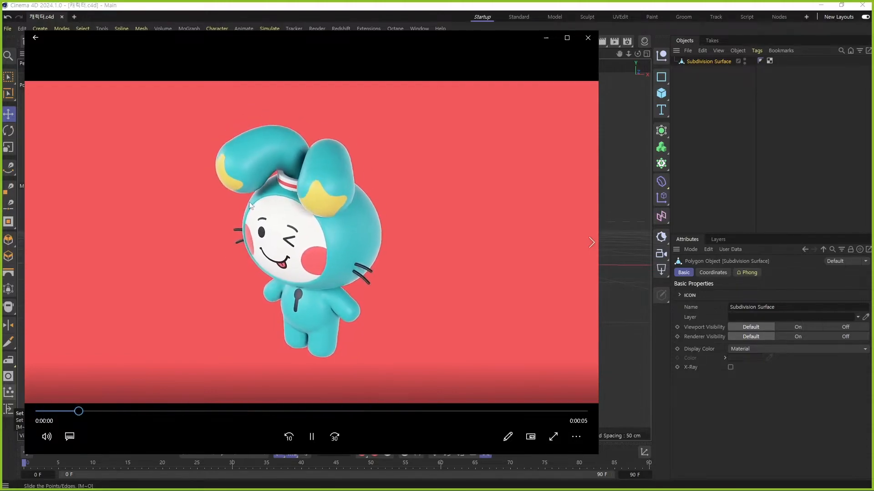
{"action": "left_click", "coordinate": [312, 434]}
{"action": "left_click_drag", "start_coordinate": [286, 413], "coordinate": [200, 404]}
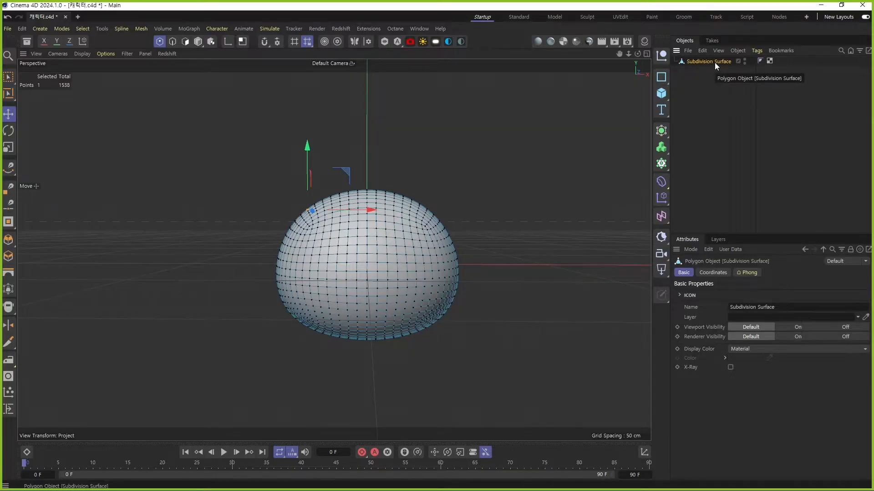
Step: Try duplicating the merged head mesh by copying and pasting it, and undo the duplication
{"action": "key", "text": "ctrl+c"}
{"action": "key", "text": "ctrl+v"}
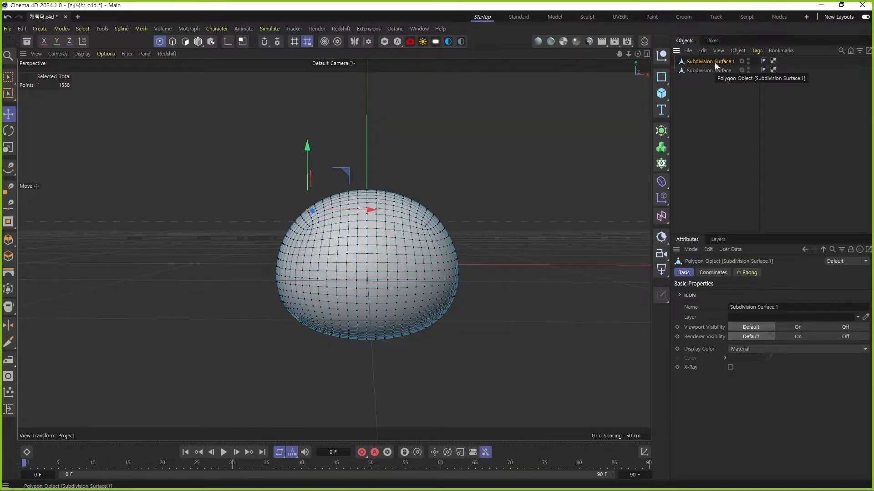
{"action": "key", "text": "ctrl+z"}
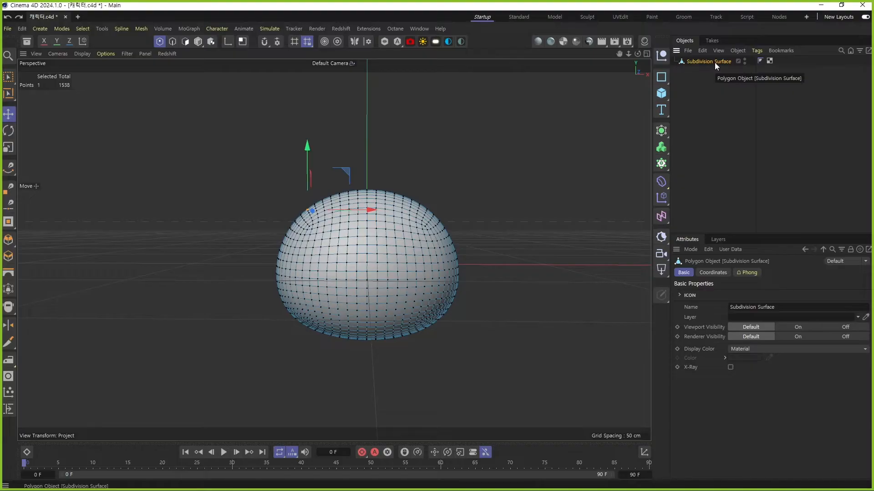
Step: Duplicate the merged head mesh below the original in the object hierarchy and rename the copy 얼굴
{"action": "left_click_drag", "start_coordinate": [712, 61], "coordinate": [714, 91], "text": "ctrl"}
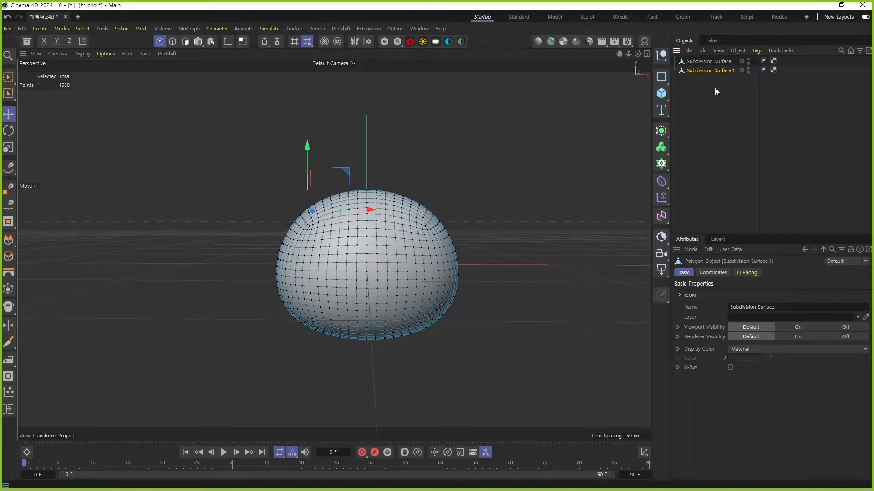
{"action": "double_click", "coordinate": [719, 73]}
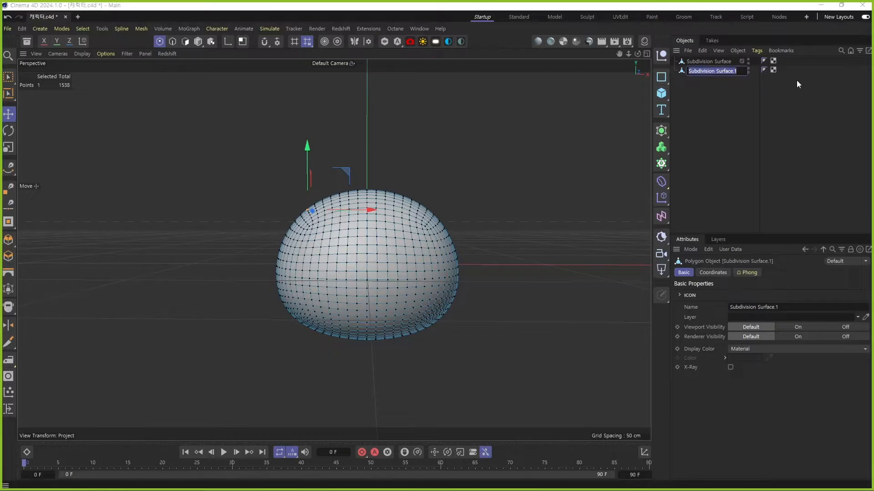
{"action": "type", "text": "ㅎ"}
{"action": "type", "text": "굴"}
{"action": "key", "text": "Return"}
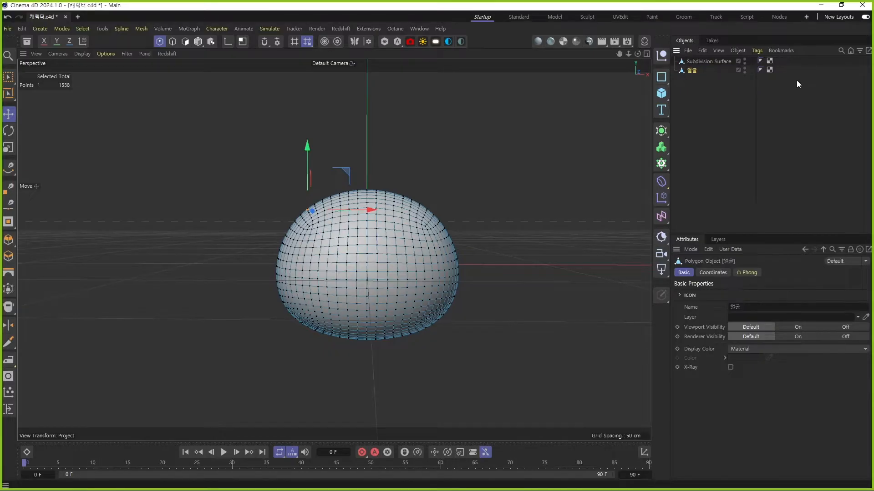
Step: Rename the Subdivision Surface mesh to 탈
{"action": "double_click", "coordinate": [707, 62]}
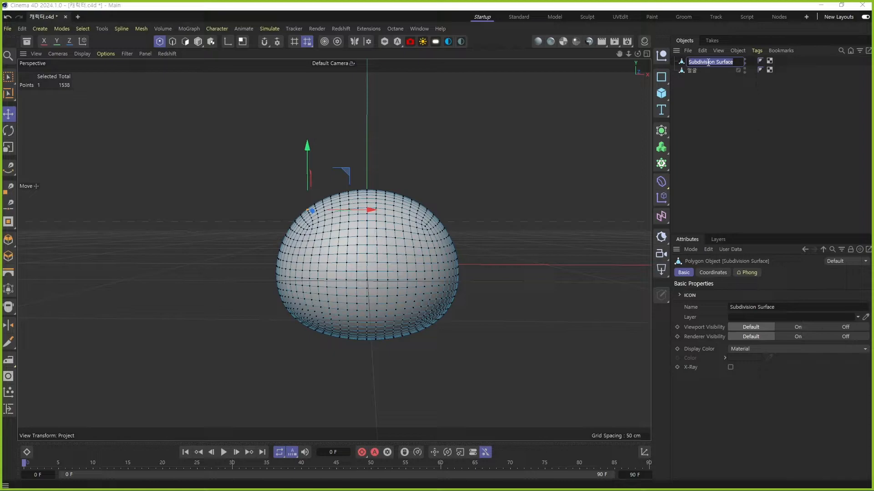
{"action": "type", "text": "머탈"}
{"action": "key", "text": "Return"}
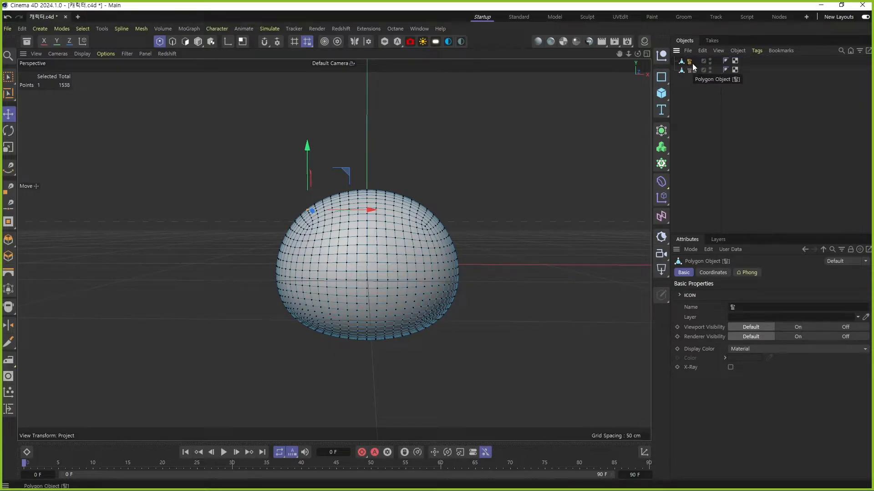
Step: Hide the 얼굴 object in both the viewport and the renderer
{"action": "left_click", "coordinate": [694, 71]}
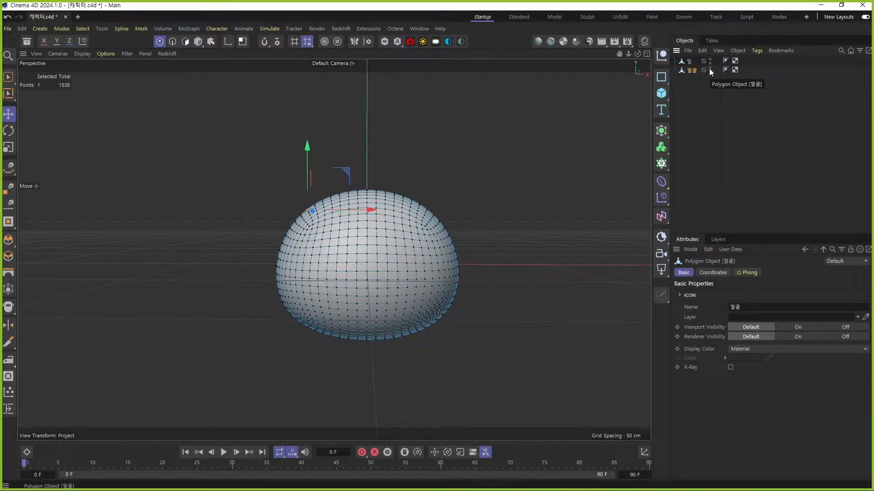
{"action": "left_click", "coordinate": [710, 67]}
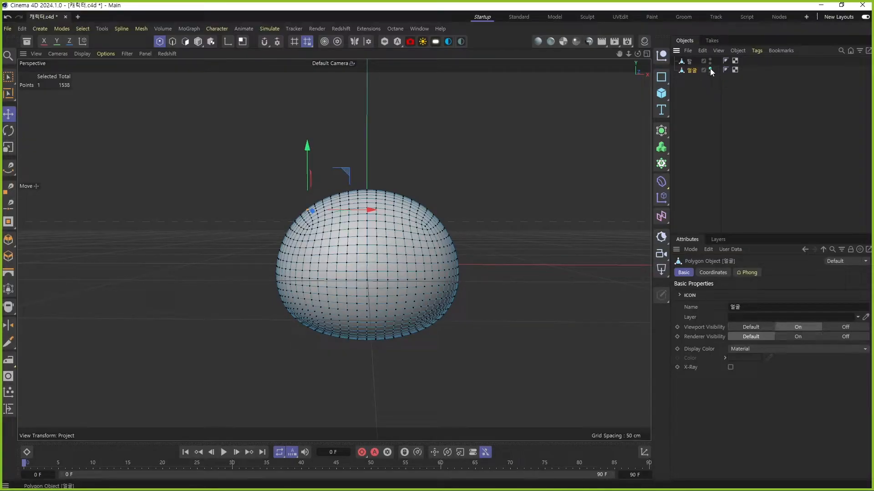
{"action": "left_click", "coordinate": [711, 68]}
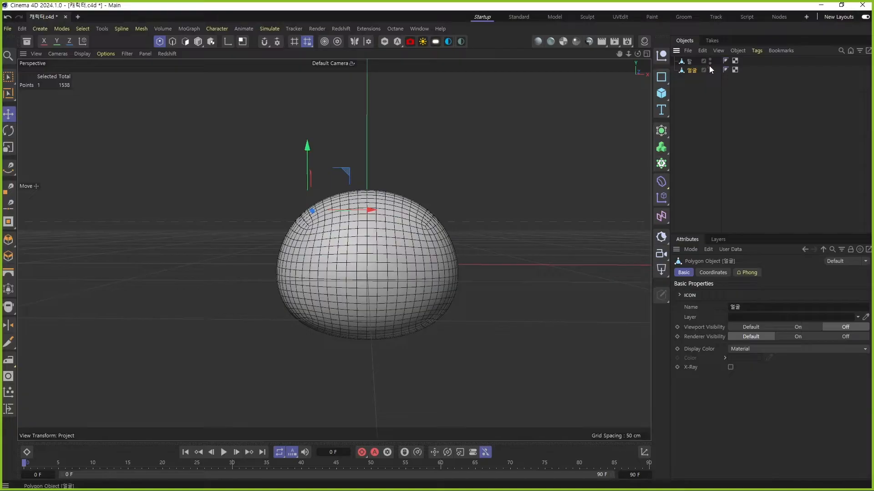
{"action": "left_click", "coordinate": [710, 72]}
{"action": "left_click", "coordinate": [710, 72]}
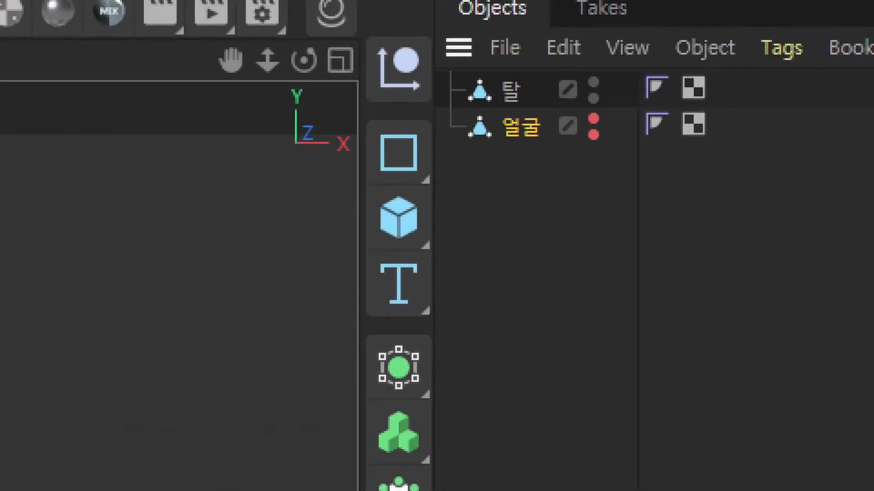
{"action": "left_click", "coordinate": [527, 106]}
{"action": "key", "text": "g"}
{"action": "left_click_drag", "start_coordinate": [435, 84], "coordinate": [655, 163], "text": "ctrl"}
{"action": "left_click_drag", "start_coordinate": [604, 146], "coordinate": [700, 234], "text": "ctrl+shift"}
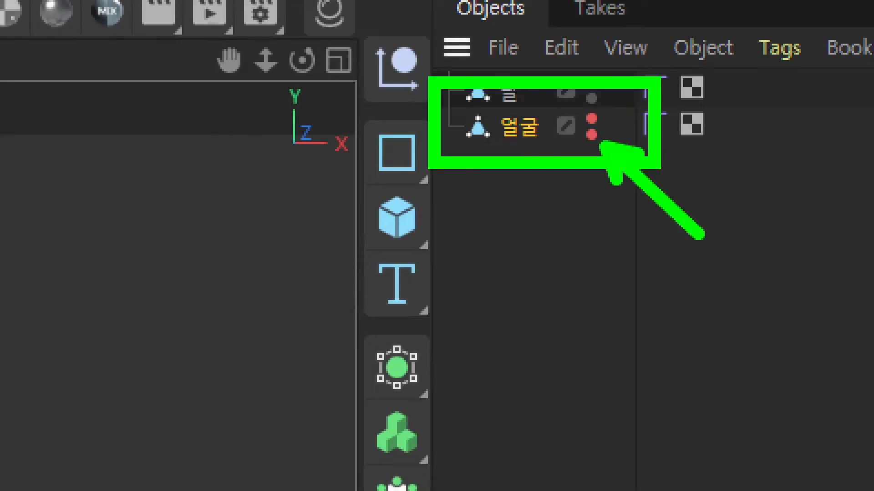
{"action": "left_click_drag", "start_coordinate": [605, 115], "coordinate": [723, 137], "text": "ctrl+shift"}
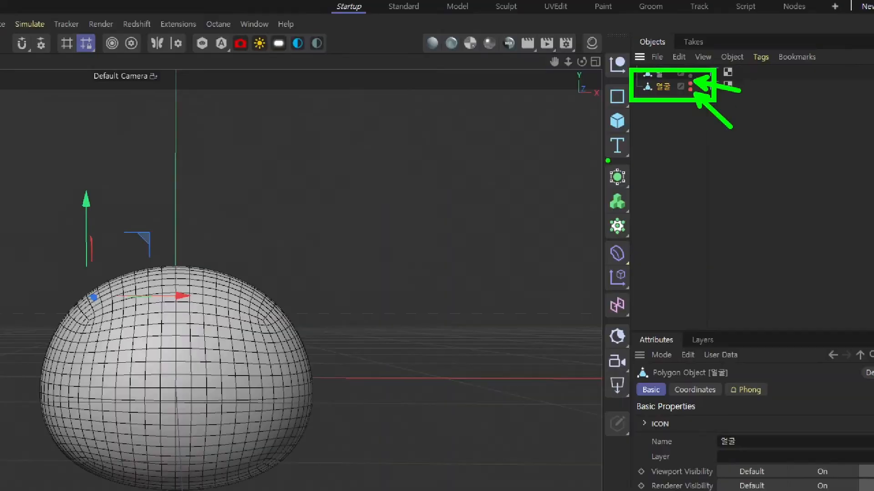
{"action": "mouse_move", "coordinate": [408, 424]}
{"action": "left_mouse_down"}
{"action": "mouse_move", "coordinate": [26, 324]}
{"action": "mouse_move", "coordinate": [182, 489]}
{"action": "mouse_move", "coordinate": [419, 357]}
{"action": "left_mouse_up"}
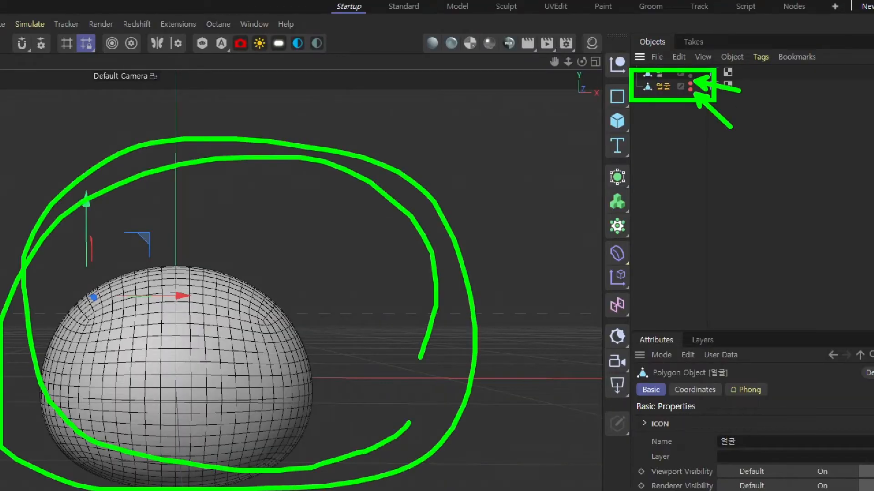
{"action": "key", "text": "ctrl+z"}
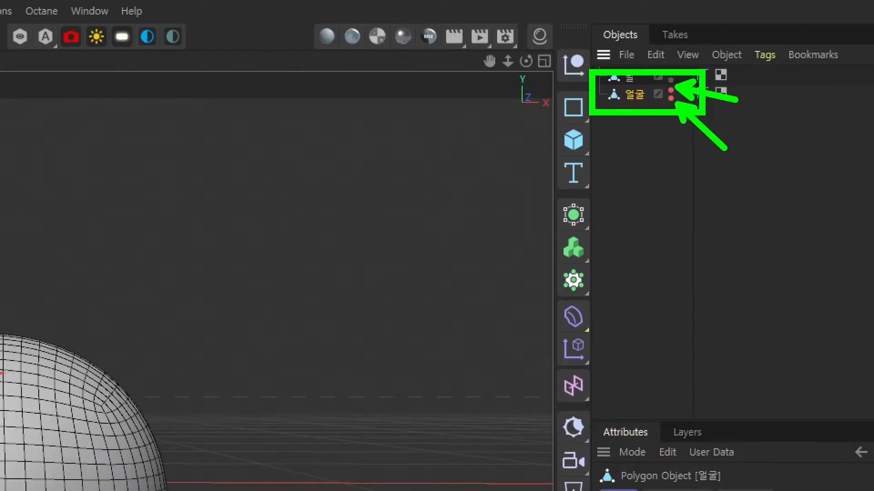
{"action": "mouse_move", "coordinate": [127, 488]}
{"action": "left_mouse_down"}
{"action": "mouse_move", "coordinate": [15, 321]}
{"action": "mouse_move", "coordinate": [130, 487]}
{"action": "left_mouse_up"}
{"action": "mouse_move", "coordinate": [3, 341]}
{"action": "left_mouse_down"}
{"action": "mouse_move", "coordinate": [41, 266]}
{"action": "mouse_move", "coordinate": [196, 436]}
{"action": "left_mouse_up"}
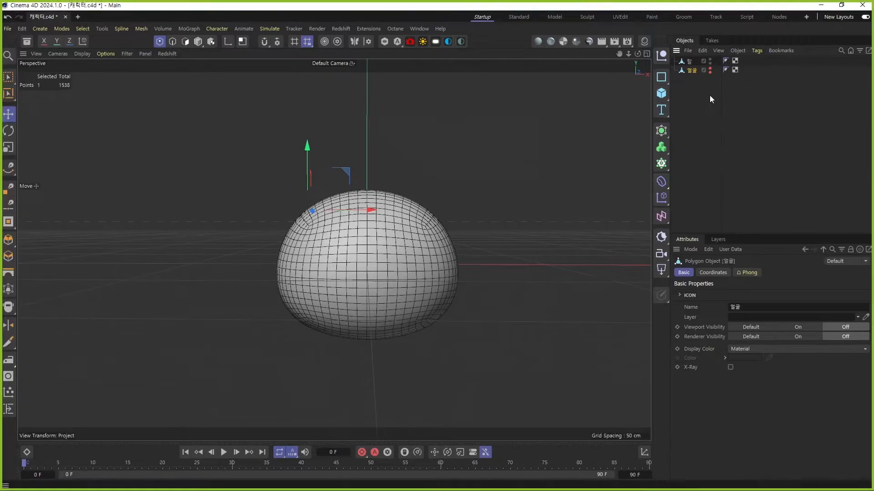
Step: Leave point editing of the 탈 mesh for model mode and add a Circle spline in the front view
{"action": "left_click", "coordinate": [690, 62]}
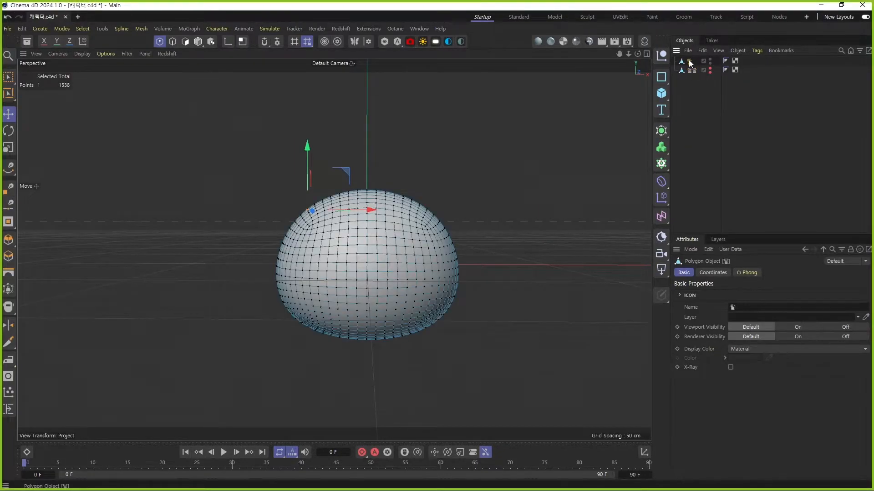
{"action": "left_click", "coordinate": [198, 42]}
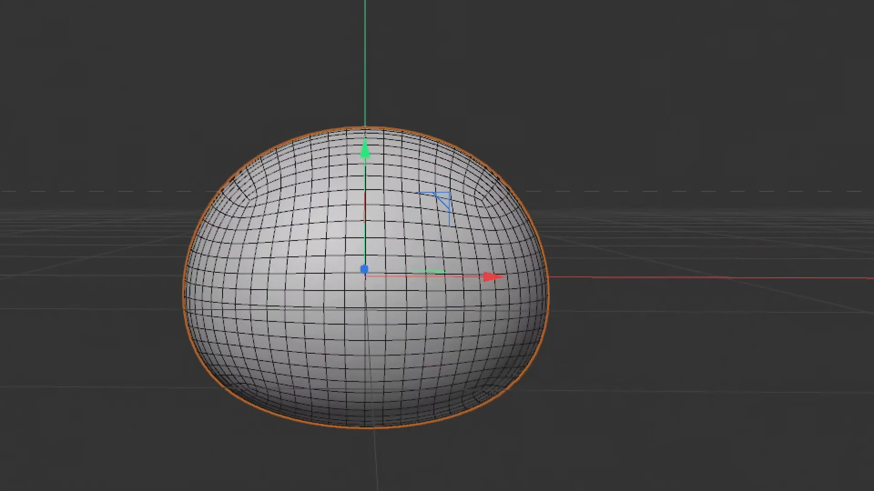
{"action": "mouse_move", "coordinate": [350, 236]}
{"action": "left_mouse_down"}
{"action": "mouse_move", "coordinate": [335, 241]}
{"action": "mouse_move", "coordinate": [351, 308]}
{"action": "mouse_move", "coordinate": [376, 233]}
{"action": "mouse_move", "coordinate": [448, 364]}
{"action": "mouse_move", "coordinate": [341, 235]}
{"action": "left_mouse_up"}
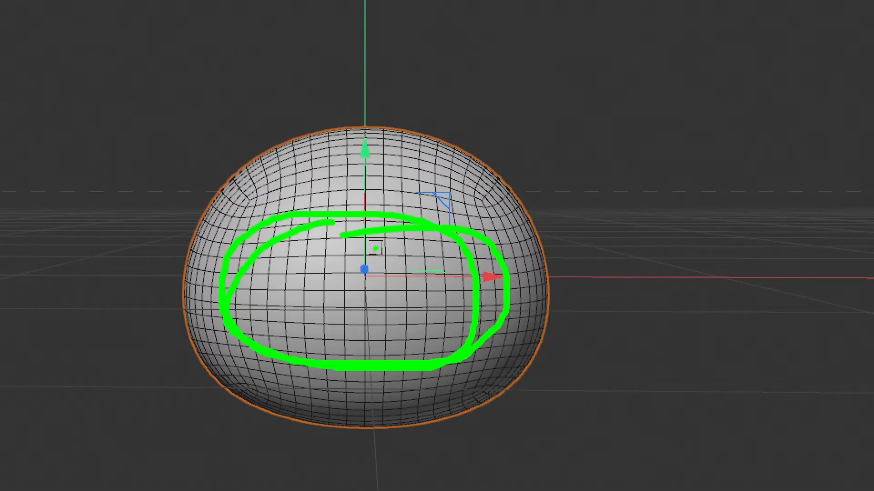
{"action": "key", "text": "Escape"}
{"action": "left_click", "coordinate": [813, 190]}
{"action": "middle_click", "coordinate": [403, 234]}
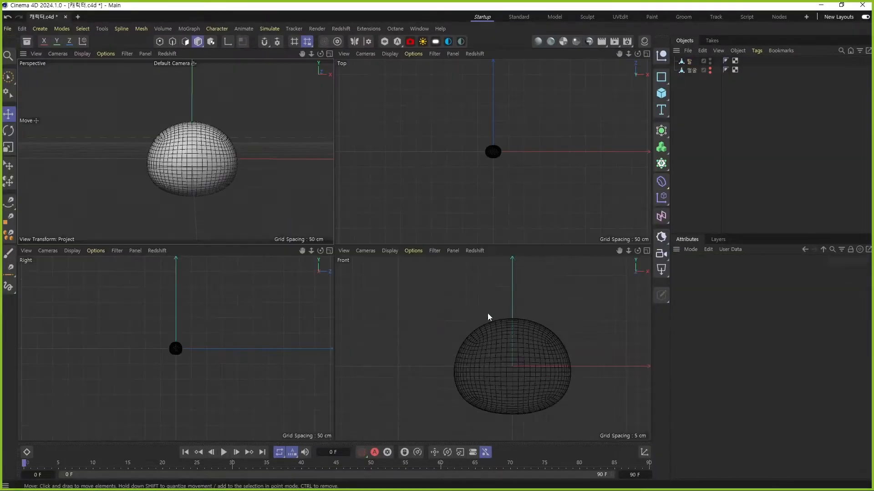
{"action": "middle_click", "coordinate": [498, 342]}
{"action": "middle_click_drag", "start_coordinate": [414, 283], "coordinate": [419, 266], "text": "alt"}
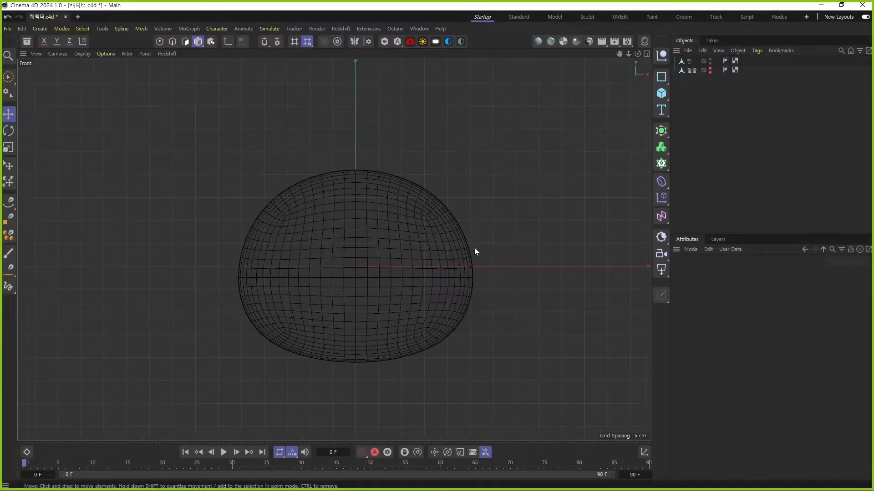
{"action": "left_click", "coordinate": [661, 78]}
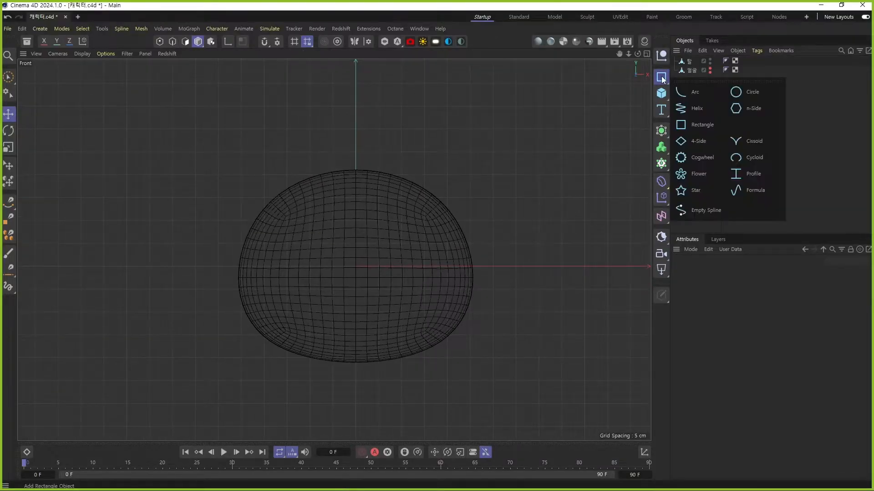
{"action": "left_click", "coordinate": [753, 92]}
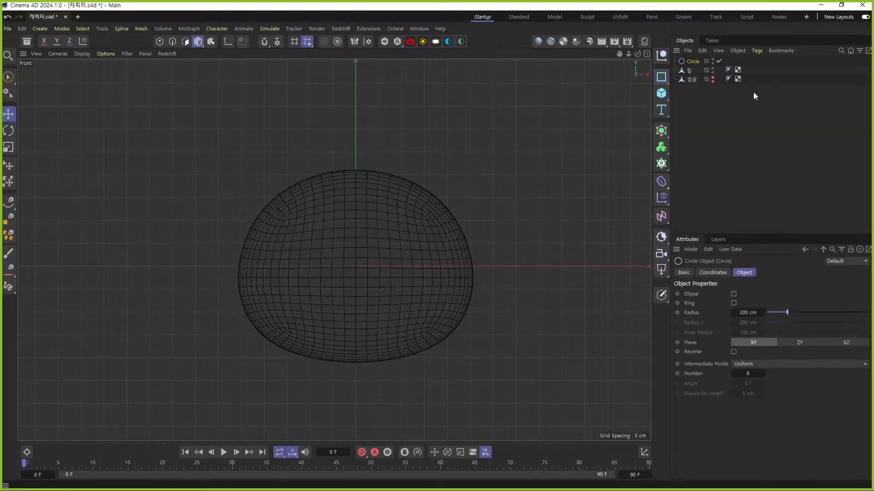
Step: Compare the circle with the head in perspective and reduce its radius to 50 cm, then to 9 cm
{"action": "middle_click", "coordinate": [365, 255]}
{"action": "middle_click", "coordinate": [264, 199]}
{"action": "scroll", "coordinate": [318, 237], "scroll_direction": "down", "scroll_amount": 5}
{"action": "scroll", "coordinate": [363, 233], "scroll_direction": "down", "scroll_amount": 4}
{"action": "middle_click_drag", "start_coordinate": [360, 233], "coordinate": [349, 279], "text": "alt"}
{"action": "left_click_drag", "start_coordinate": [348, 280], "coordinate": [319, 287], "text": "alt"}
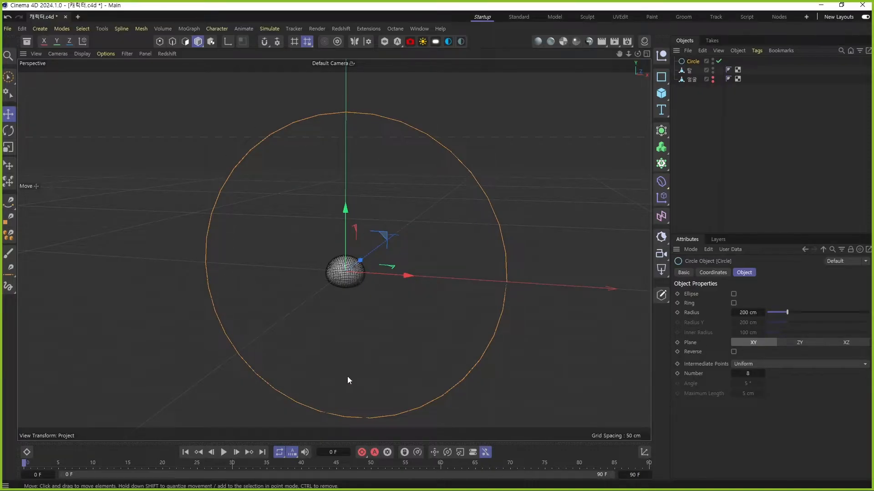
{"action": "left_click_drag", "start_coordinate": [350, 281], "coordinate": [369, 261], "text": "alt"}
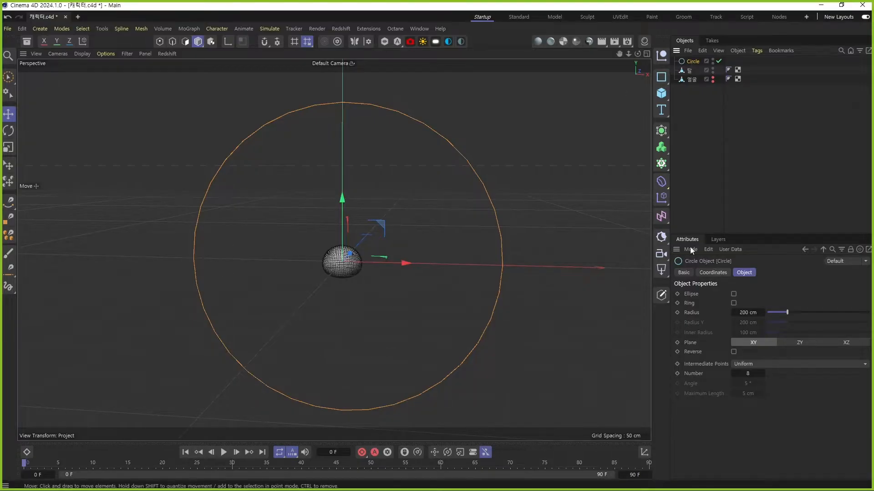
{"action": "double_click", "coordinate": [748, 313]}
{"action": "type", "text": "50"}
{"action": "key", "text": "Return"}
{"action": "left_click_drag", "start_coordinate": [734, 311], "coordinate": [733, 311]}
Step: Set the circle's radius to 17 cm and adjust its height so it sits centred over the head in the front view
{"action": "left_click_drag", "start_coordinate": [329, 229], "coordinate": [360, 257], "text": "alt"}
{"action": "middle_click", "coordinate": [371, 259]}
{"action": "middle_click", "coordinate": [503, 329]}
{"action": "left_click_drag", "start_coordinate": [358, 230], "coordinate": [356, 249]}
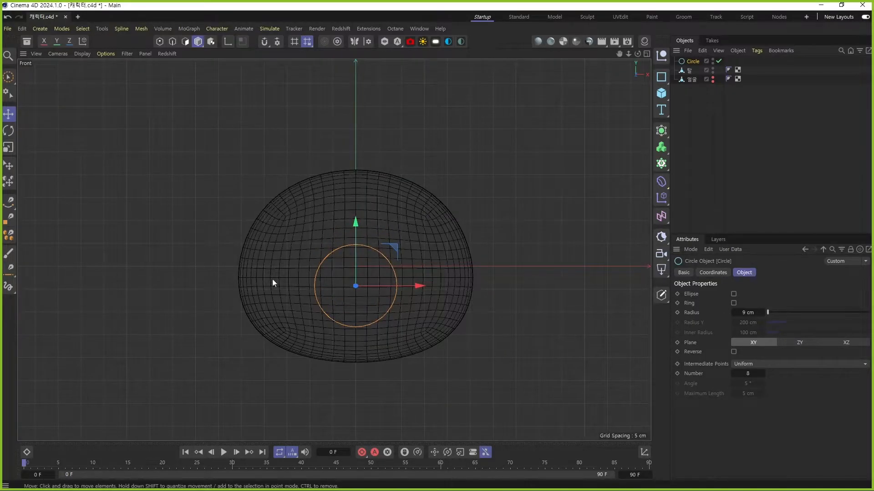
{"action": "left_click_drag", "start_coordinate": [764, 314], "coordinate": [728, 313]}
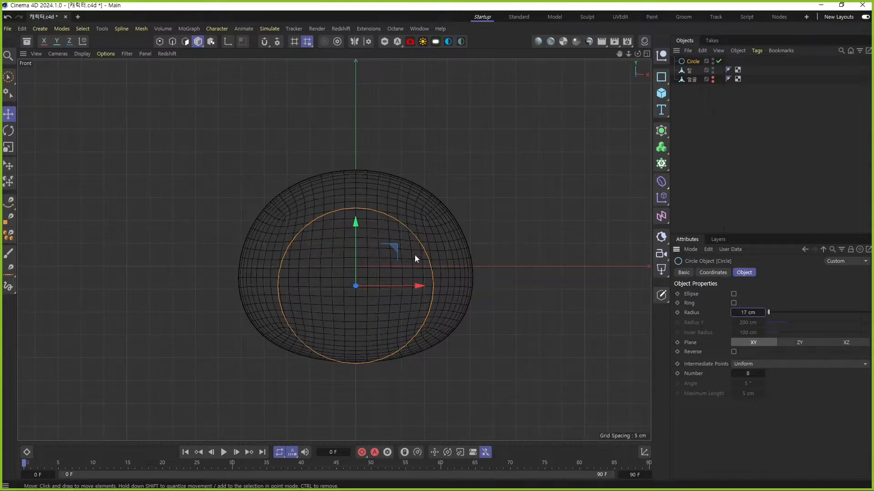
{"action": "left_click_drag", "start_coordinate": [356, 223], "coordinate": [356, 198]}
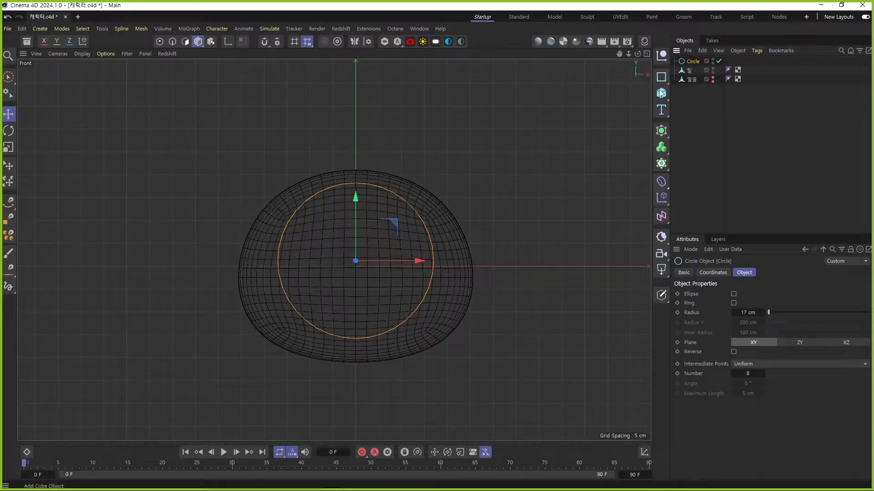
Step: Switch to point mode and enlarge the circle's radius to 21 cm
{"action": "left_click", "coordinate": [185, 41]}
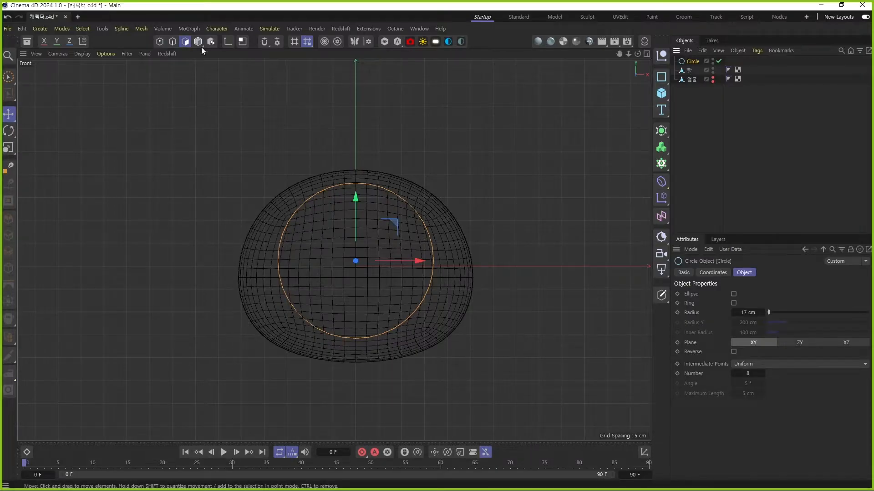
{"action": "left_click", "coordinate": [159, 42]}
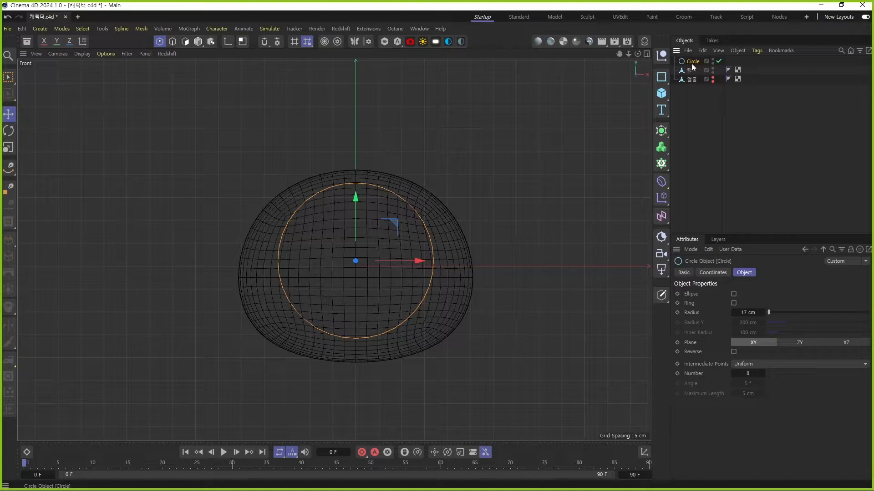
{"action": "left_click_drag", "start_coordinate": [760, 313], "coordinate": [734, 313]}
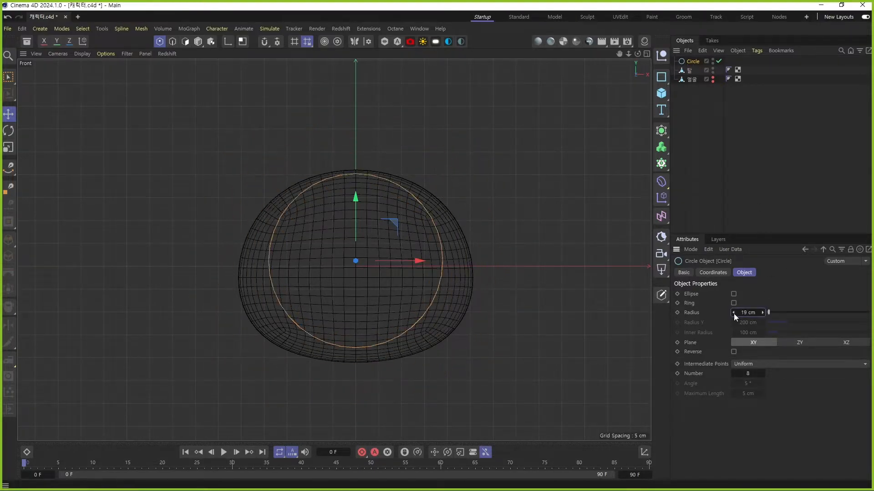
{"action": "left_click", "coordinate": [763, 312]}
{"action": "left_click", "coordinate": [764, 312]}
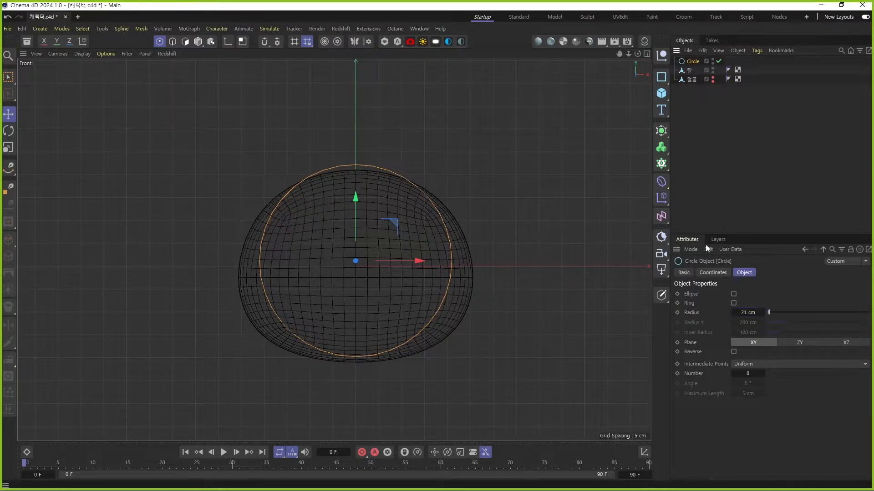
Step: Try making the circle editable and raising its uppermost point, and undo both changes
{"action": "left_click", "coordinate": [661, 295]}
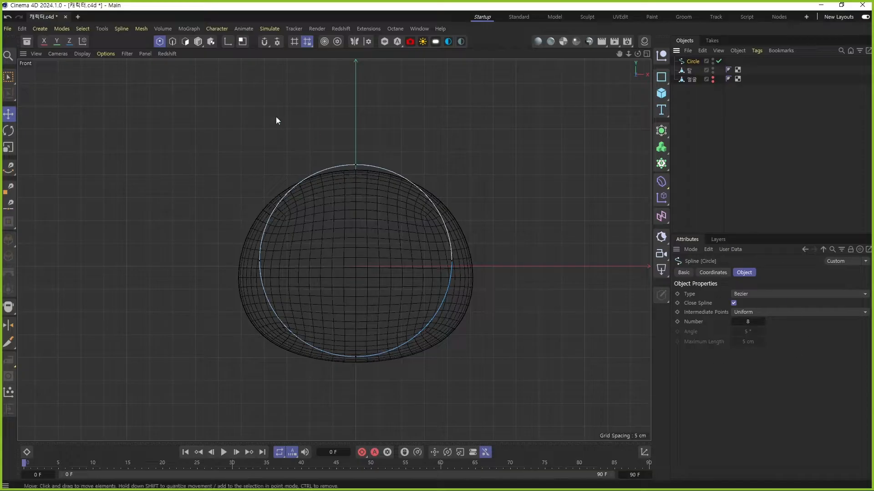
{"action": "left_click", "coordinate": [353, 165]}
{"action": "mouse_move", "coordinate": [356, 123]}
{"action": "left_mouse_down"}
{"action": "mouse_move", "coordinate": [354, 171]}
{"action": "mouse_move", "coordinate": [361, 98]}
{"action": "mouse_move", "coordinate": [361, 250]}
{"action": "mouse_move", "coordinate": [362, 61]}
{"action": "mouse_move", "coordinate": [363, 256]}
{"action": "mouse_move", "coordinate": [361, 115]}
{"action": "left_mouse_up"}
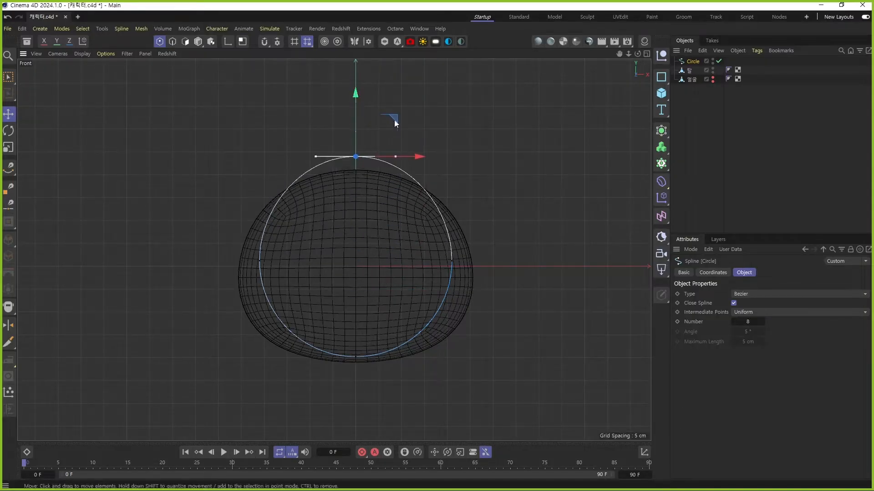
{"action": "left_click", "coordinate": [593, 184]}
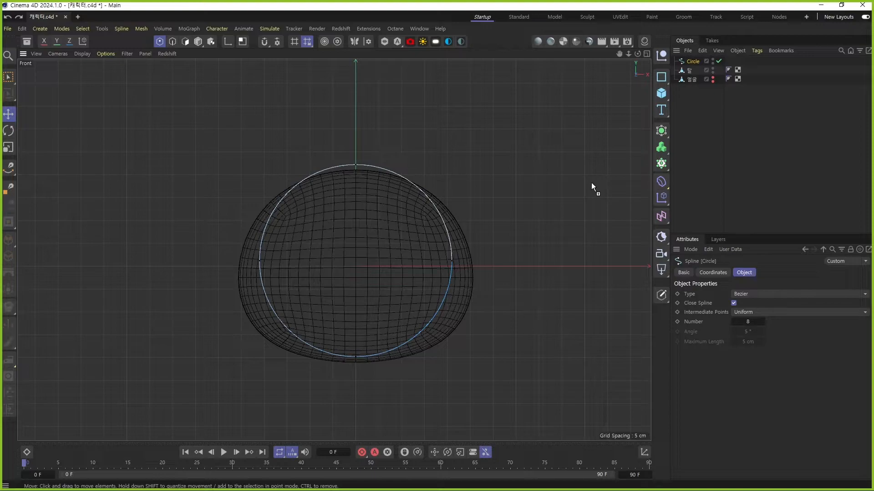
{"action": "key", "text": "ctrl+z"}
{"action": "left_click", "coordinate": [661, 93]}
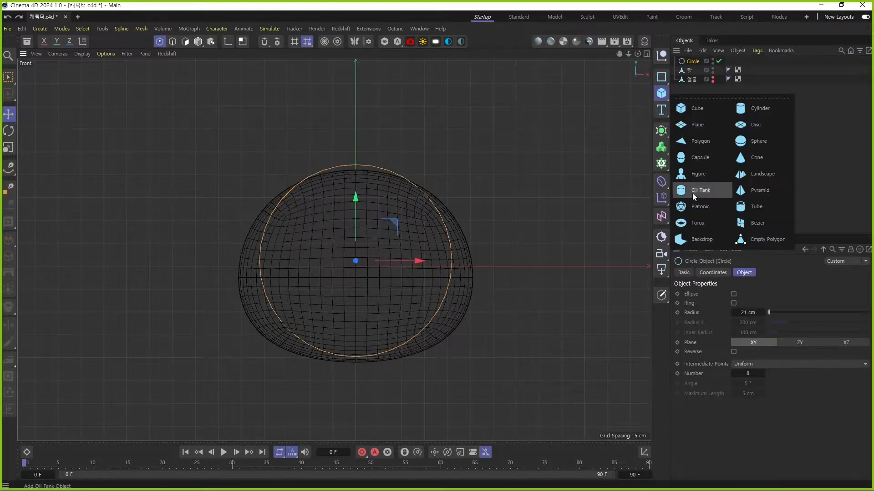
{"action": "left_click", "coordinate": [661, 76]}
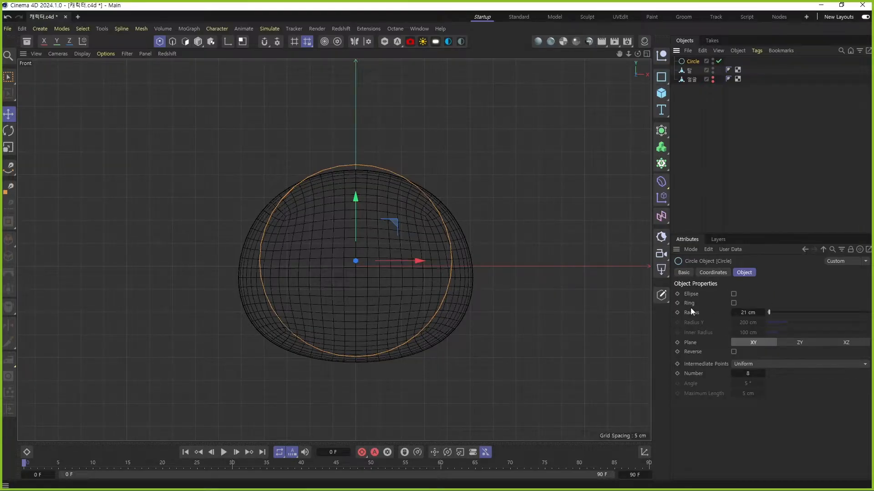
Step: Make the circle editable, select all its points and scale them vertically to about 80% to form a flattened oval
{"action": "left_click", "coordinate": [662, 296]}
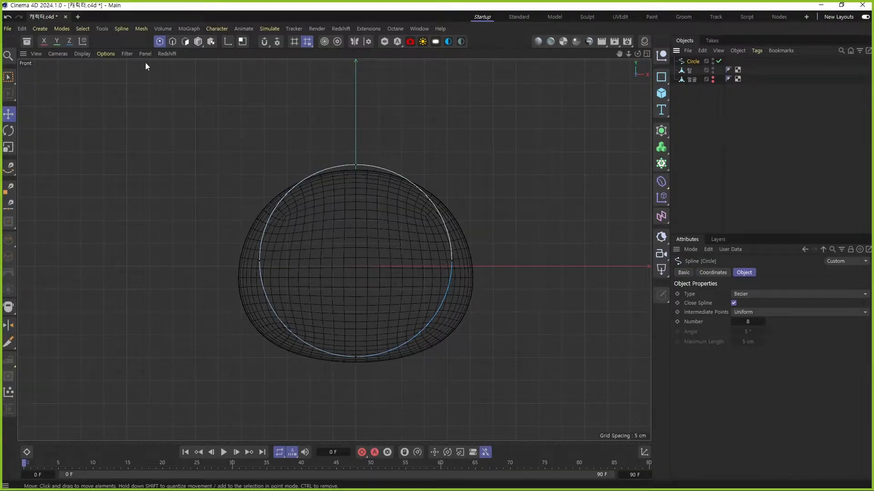
{"action": "key", "text": "ctrl+a"}
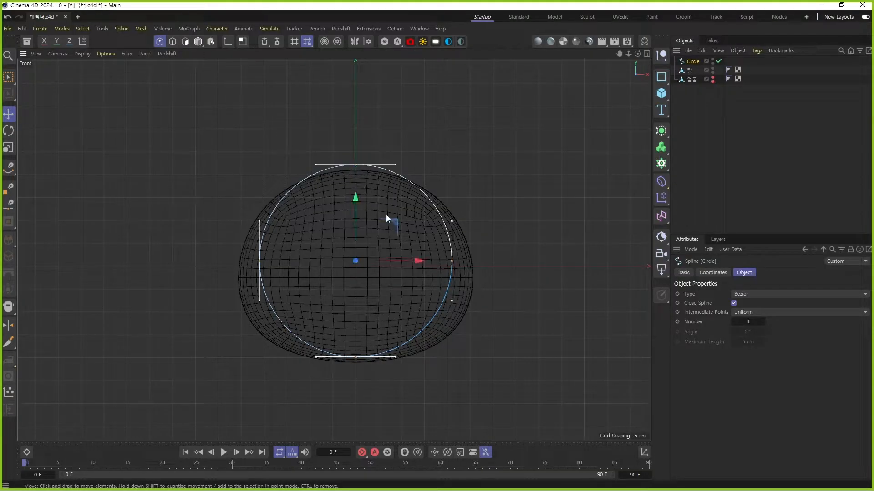
{"action": "key", "text": "t"}
{"action": "left_click_drag", "start_coordinate": [356, 198], "coordinate": [357, 213]}
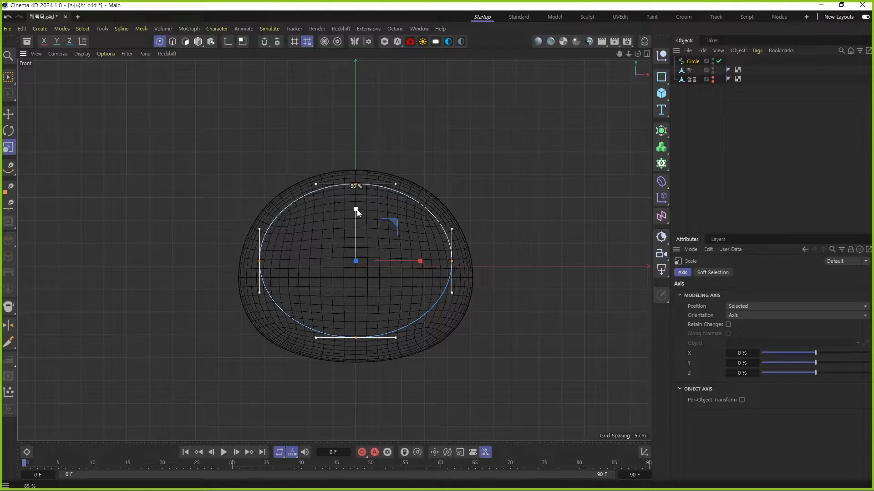
Step: Narrow the oval spline horizontally, lower it slightly and scale it down uniformly to fit within the front of the head
{"action": "left_click_drag", "start_coordinate": [420, 261], "coordinate": [417, 262]}
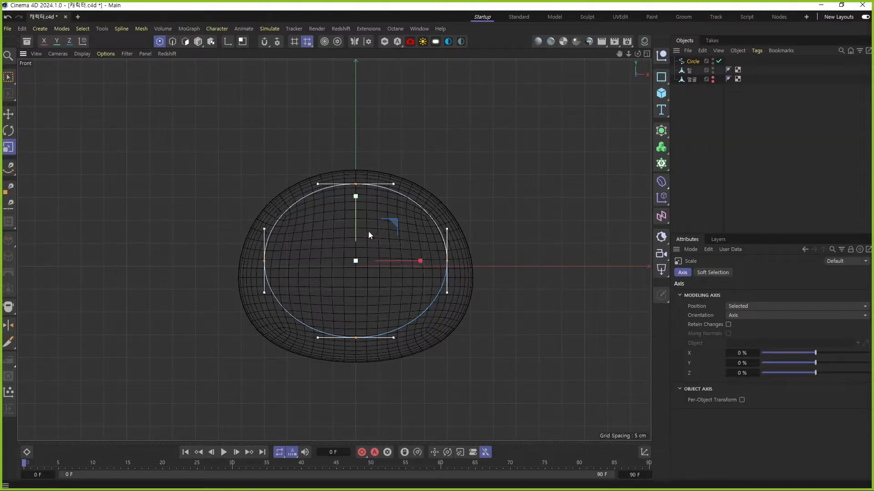
{"action": "key", "text": "e"}
{"action": "left_click_drag", "start_coordinate": [357, 208], "coordinate": [358, 217]}
{"action": "key", "text": "t"}
{"action": "left_click_drag", "start_coordinate": [520, 166], "coordinate": [491, 193]}
Step: Lower the oval's two side points slightly and lengthen the tangent handles of its uppermost point to round out the outline
{"action": "key", "text": "e"}
{"action": "left_click", "coordinate": [274, 270]}
{"action": "left_click_drag", "start_coordinate": [355, 223], "coordinate": [357, 236]}
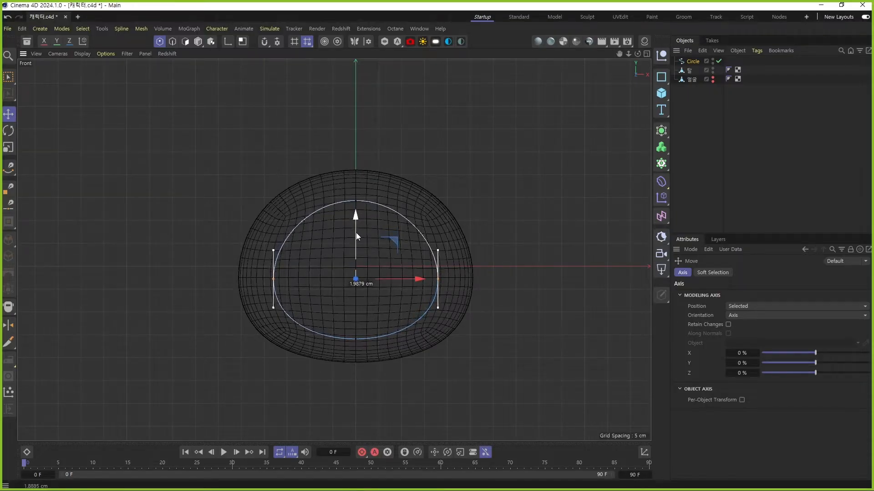
{"action": "key", "text": "ctrl+z"}
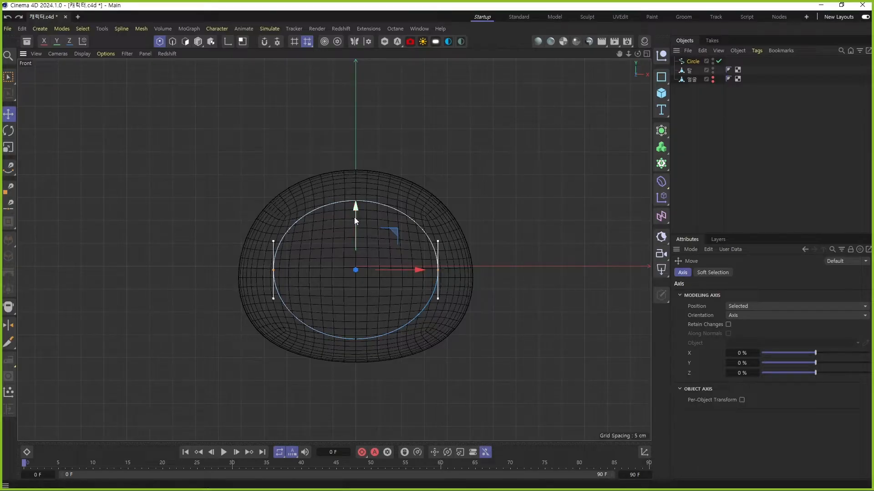
{"action": "left_click_drag", "start_coordinate": [357, 216], "coordinate": [359, 223]}
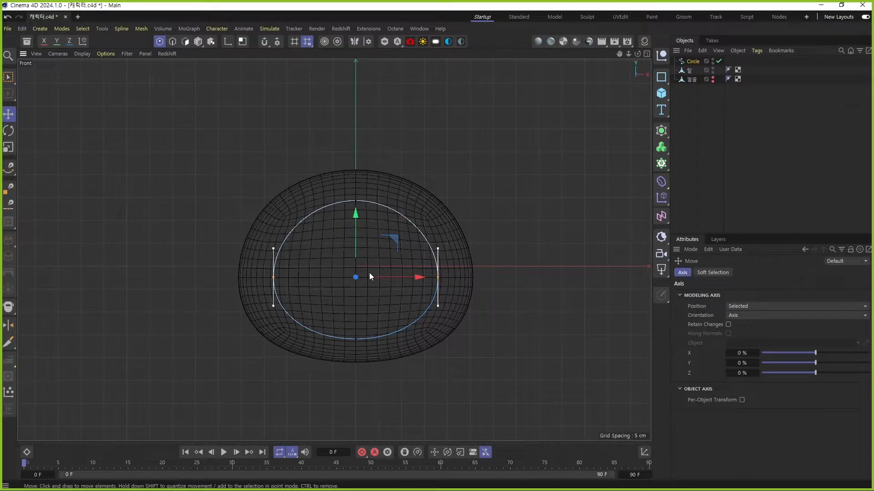
{"action": "left_click", "coordinate": [355, 200]}
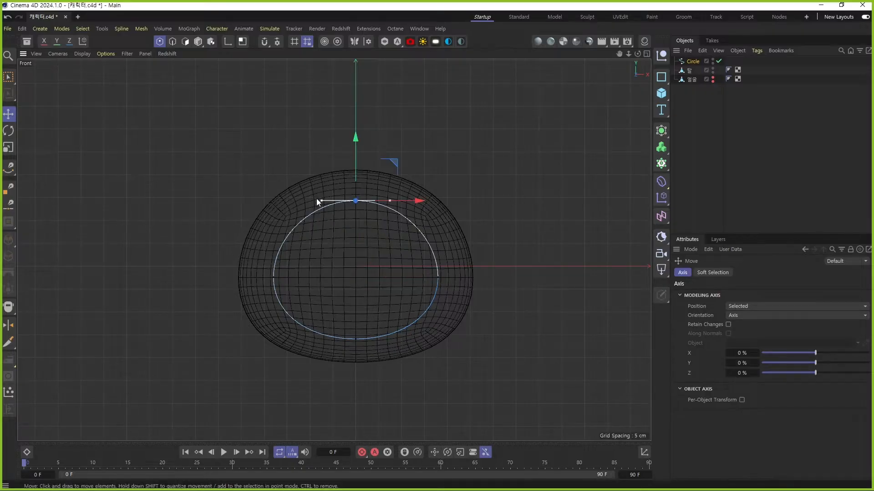
{"action": "left_click_drag", "start_coordinate": [319, 202], "coordinate": [315, 202]}
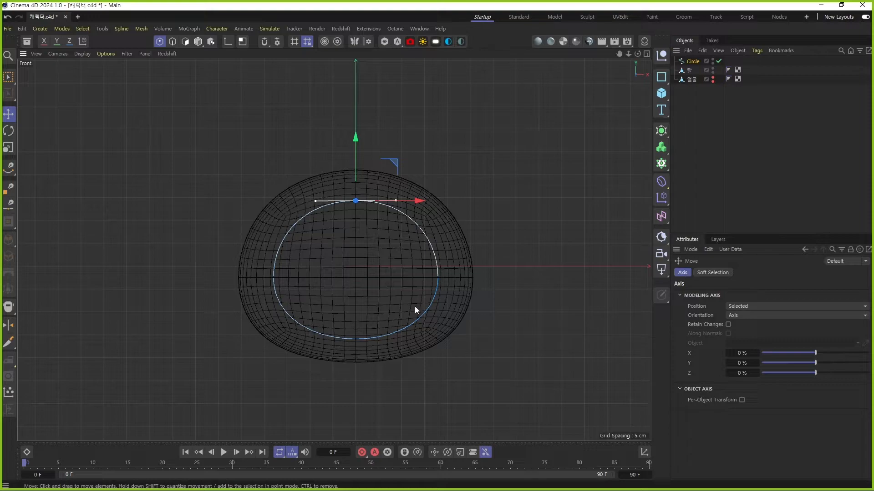
Step: In the perspective view, add an Extrude generator and nest the Circle spline in it to form a solid
{"action": "middle_click", "coordinate": [398, 280]}
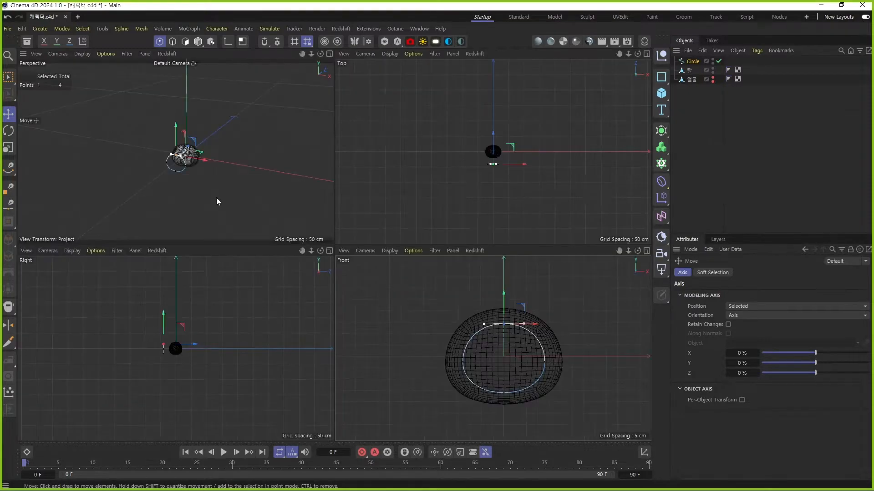
{"action": "middle_click", "coordinate": [443, 307]}
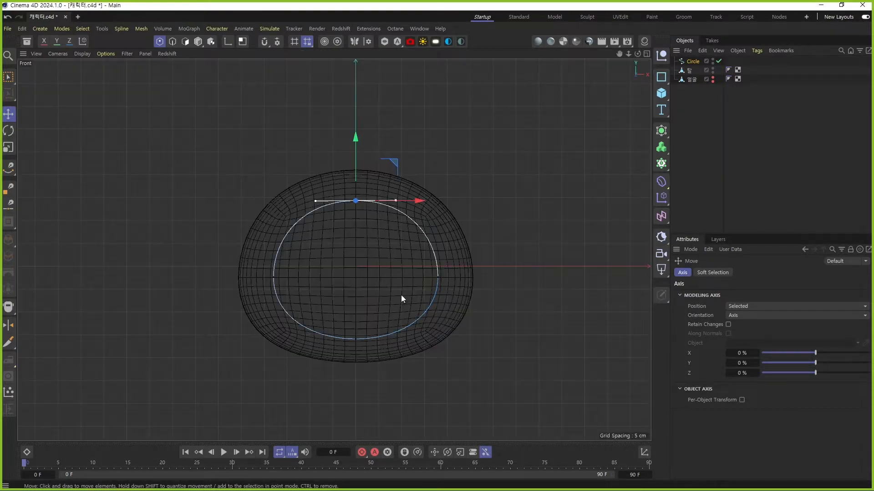
{"action": "middle_click", "coordinate": [379, 289]}
{"action": "middle_click", "coordinate": [194, 207]}
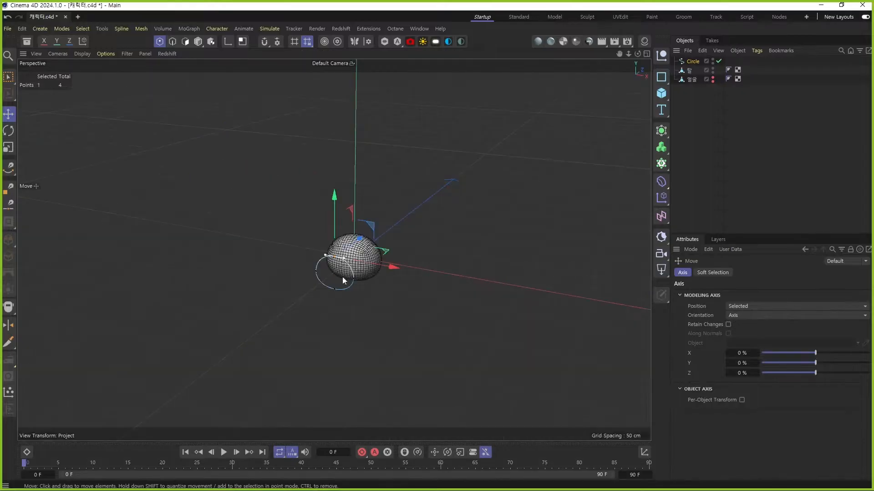
{"action": "scroll", "coordinate": [342, 277], "scroll_direction": "up", "scroll_amount": 5}
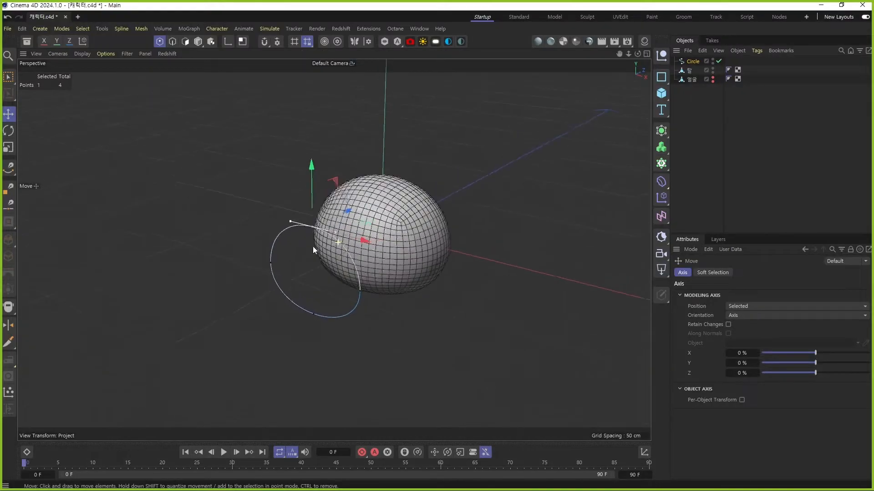
{"action": "left_click_drag", "start_coordinate": [312, 246], "coordinate": [306, 249], "text": "alt"}
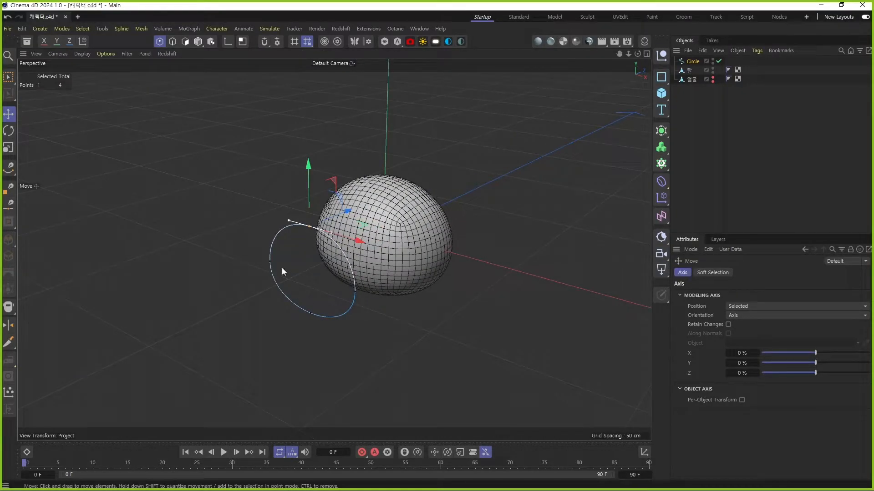
{"action": "left_click", "coordinate": [403, 220]}
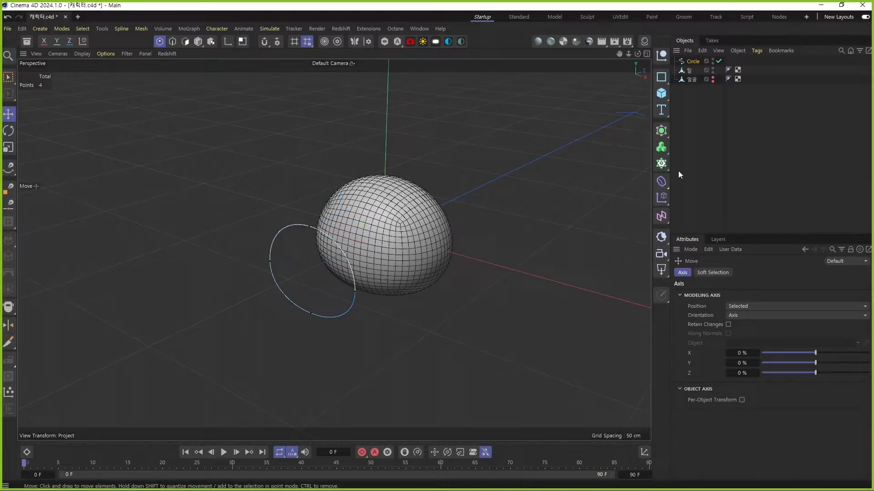
{"action": "left_click", "coordinate": [679, 148]}
{"action": "left_click", "coordinate": [661, 131]}
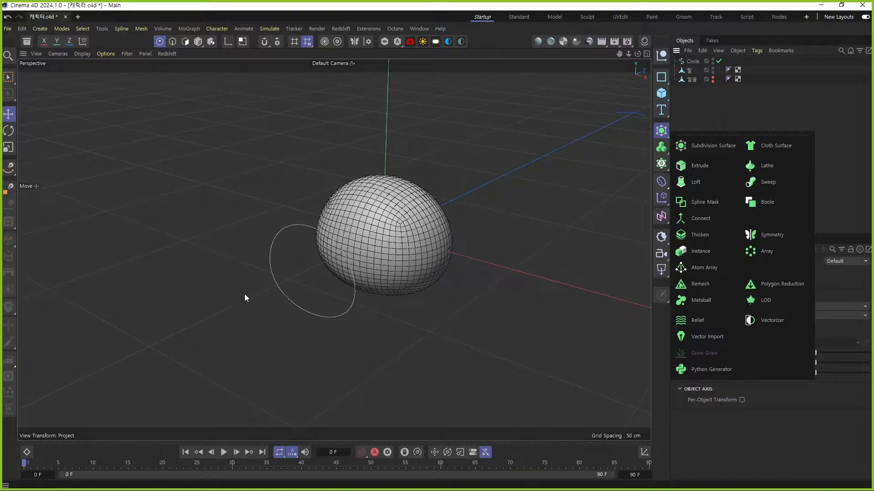
{"action": "left_click", "coordinate": [711, 167]}
{"action": "left_click_drag", "start_coordinate": [697, 61], "coordinate": [697, 60]}
{"action": "left_click", "coordinate": [695, 62]}
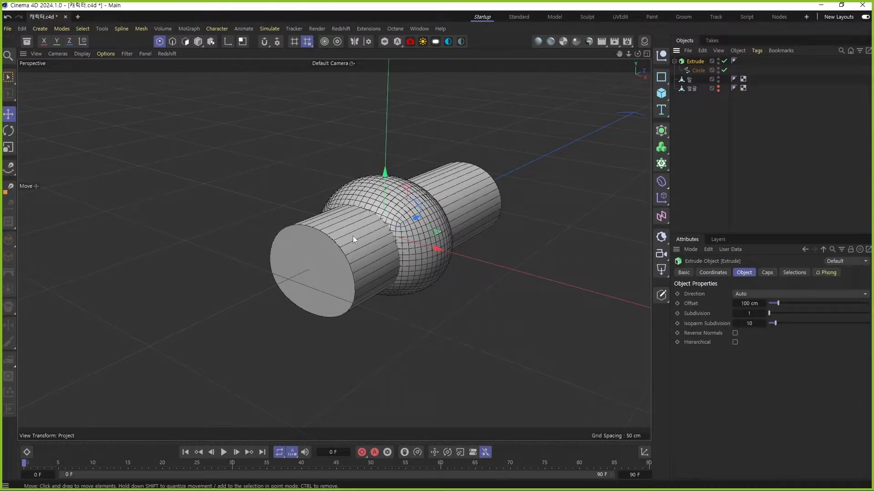
{"action": "left_click", "coordinate": [661, 130]}
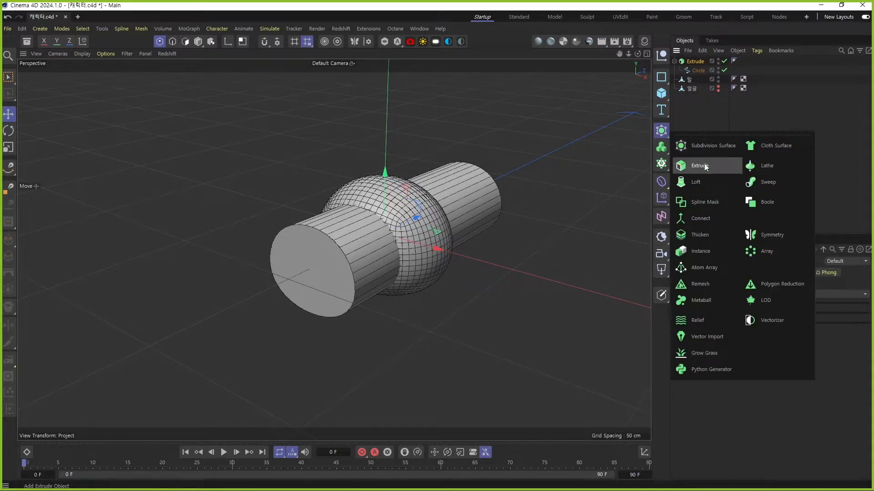
{"action": "left_click", "coordinate": [699, 69]}
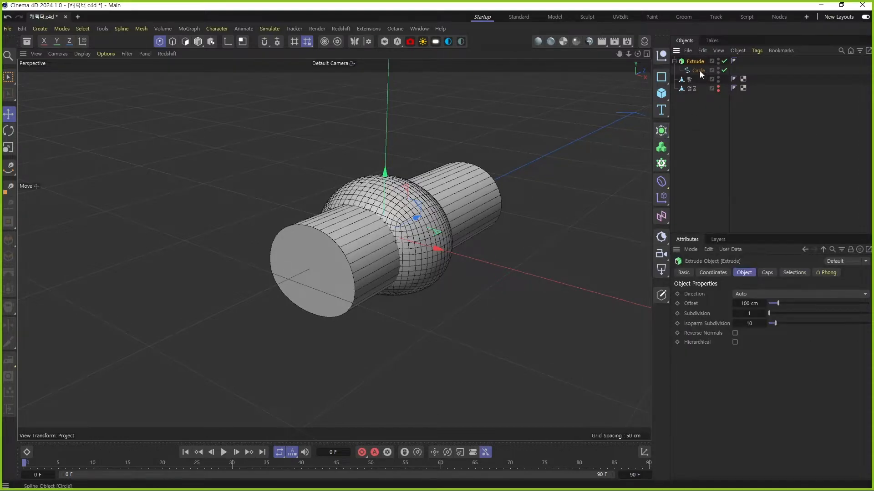
{"action": "left_click", "coordinate": [695, 61]}
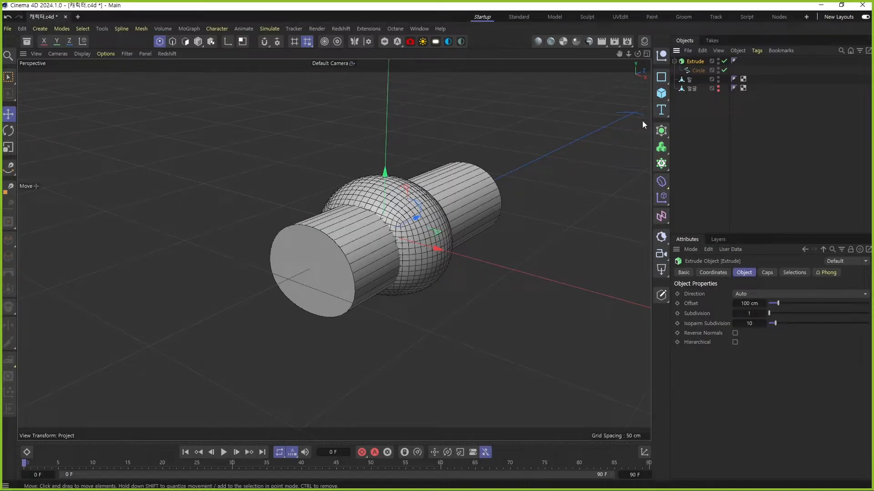
{"action": "left_click", "coordinate": [755, 86]}
Step: Set the Extrude object's offset to 24 cm
{"action": "left_click", "coordinate": [696, 61]}
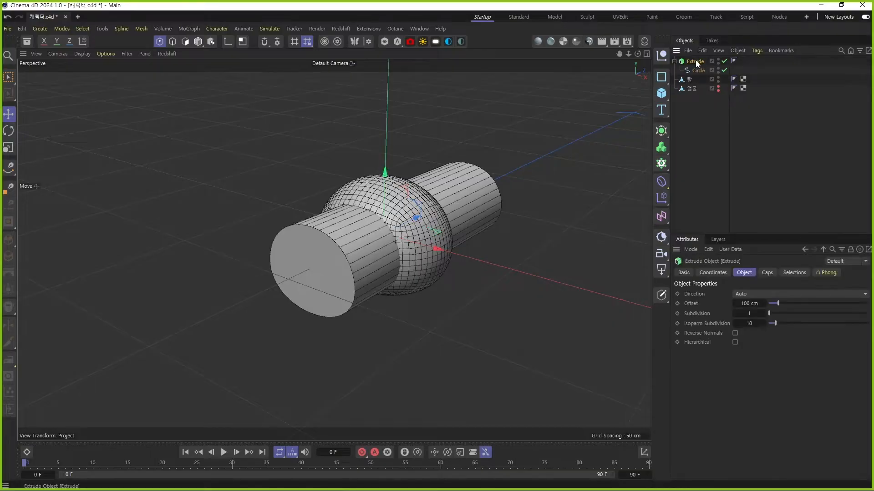
{"action": "left_click_drag", "start_coordinate": [734, 305], "coordinate": [763, 303]}
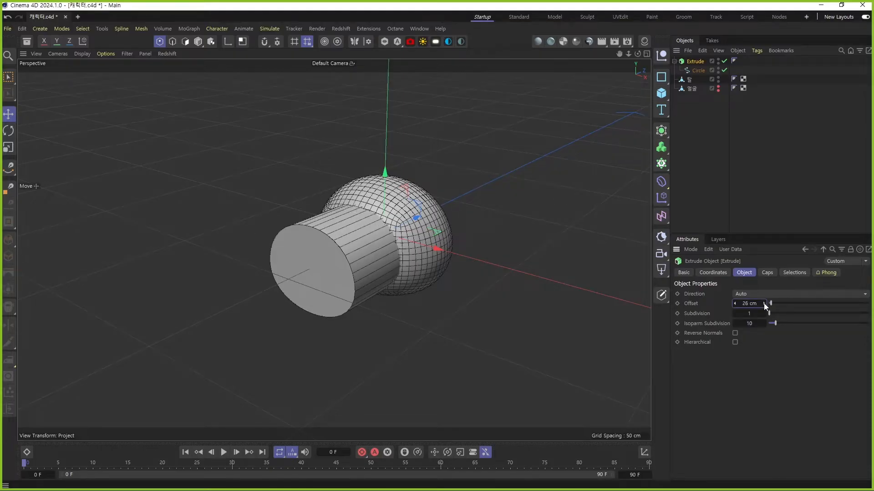
{"action": "left_click", "coordinate": [733, 303]}
{"action": "scroll", "coordinate": [332, 230], "scroll_direction": "up", "scroll_amount": 4}
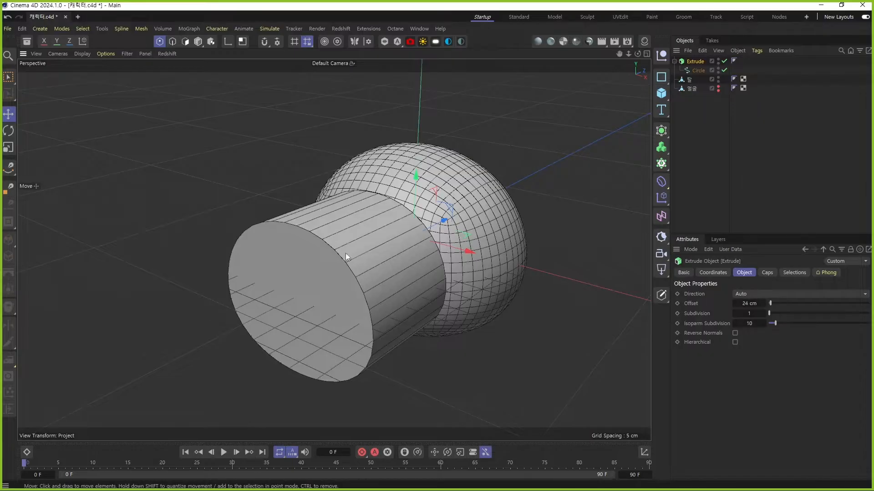
Step: Set the number of intermediate points on the Circle spline to 60
{"action": "left_click", "coordinate": [699, 70]}
{"action": "left_click_drag", "start_coordinate": [759, 322], "coordinate": [749, 323]}
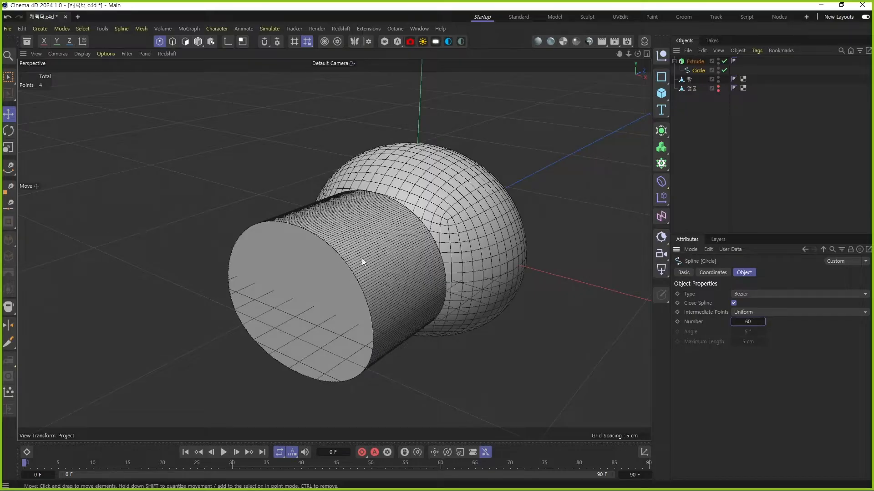
{"action": "left_click", "coordinate": [721, 128]}
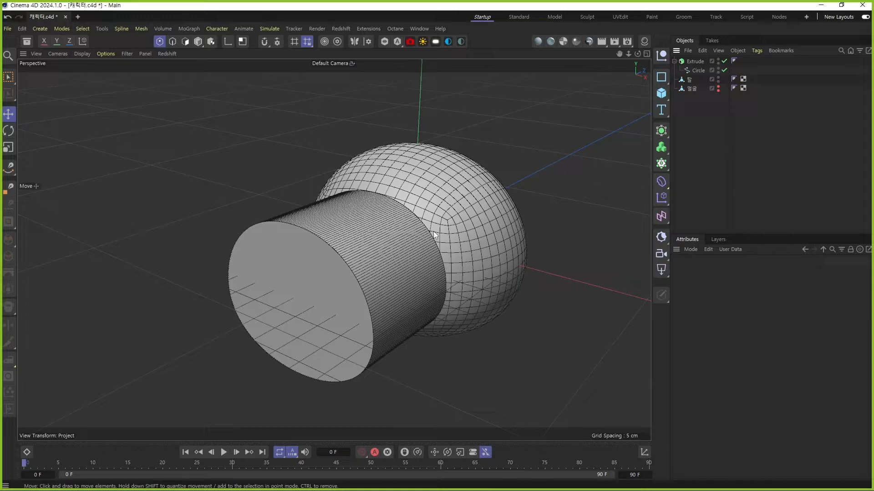
Step: Try cutting the face opening by adding a Boole and nesting the 탈 head mesh and then the Extrude in it
{"action": "left_click", "coordinate": [662, 132]}
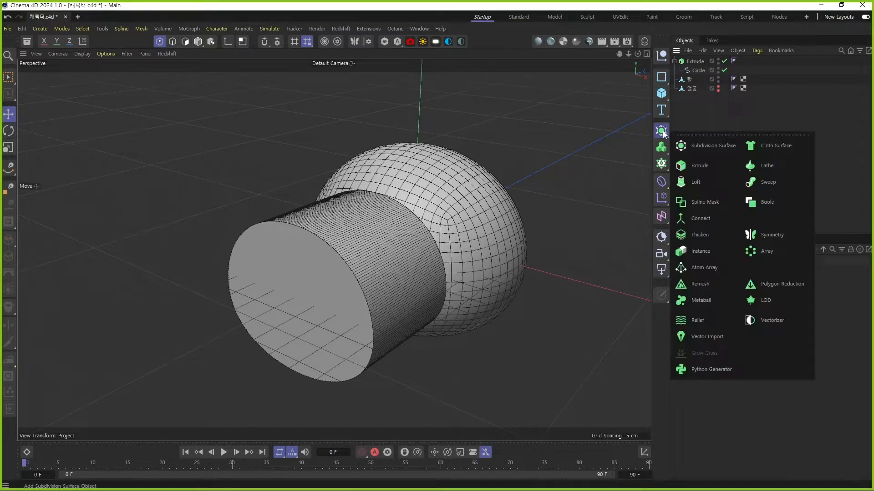
{"action": "left_click", "coordinate": [782, 205]}
{"action": "left_click", "coordinate": [674, 70]}
{"action": "left_click", "coordinate": [688, 80]}
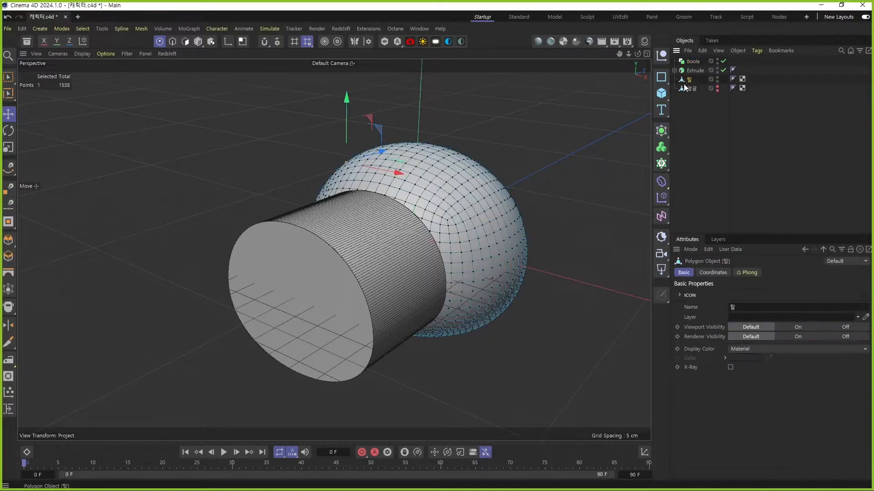
{"action": "left_click", "coordinate": [198, 41]}
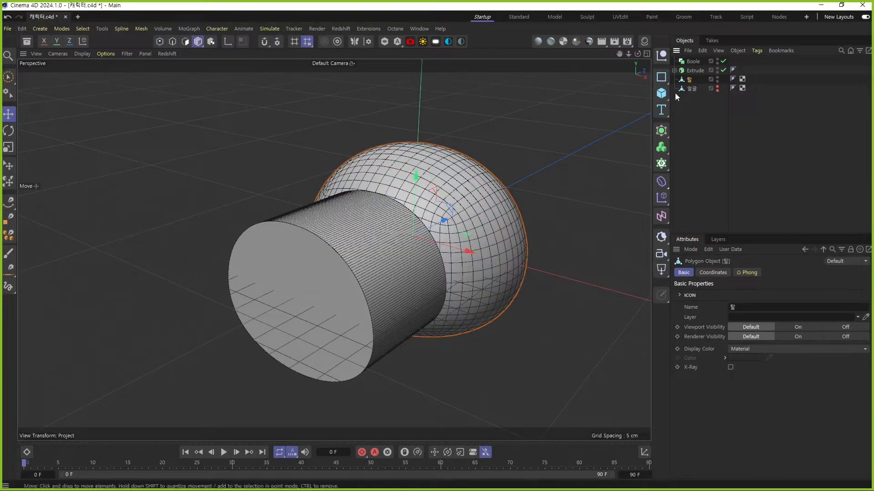
{"action": "left_click", "coordinate": [693, 61]}
{"action": "left_click", "coordinate": [688, 80]}
{"action": "left_click_drag", "start_coordinate": [686, 84], "coordinate": [692, 61]}
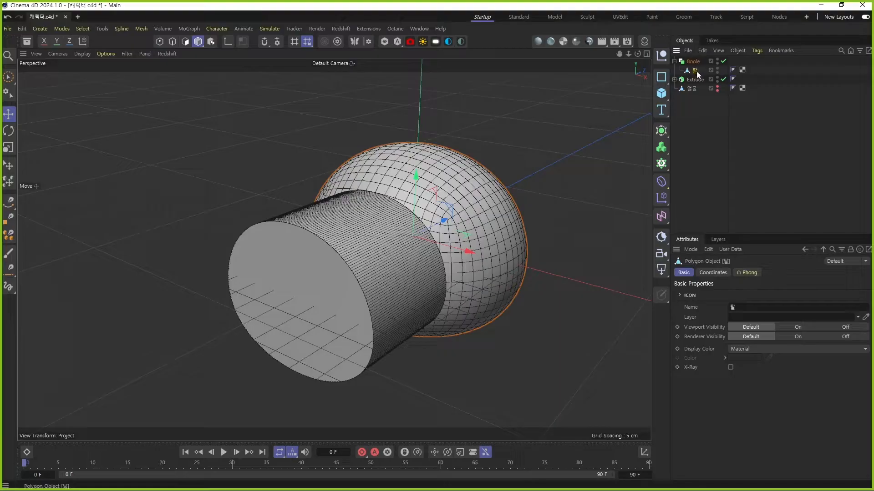
{"action": "left_click", "coordinate": [700, 79]}
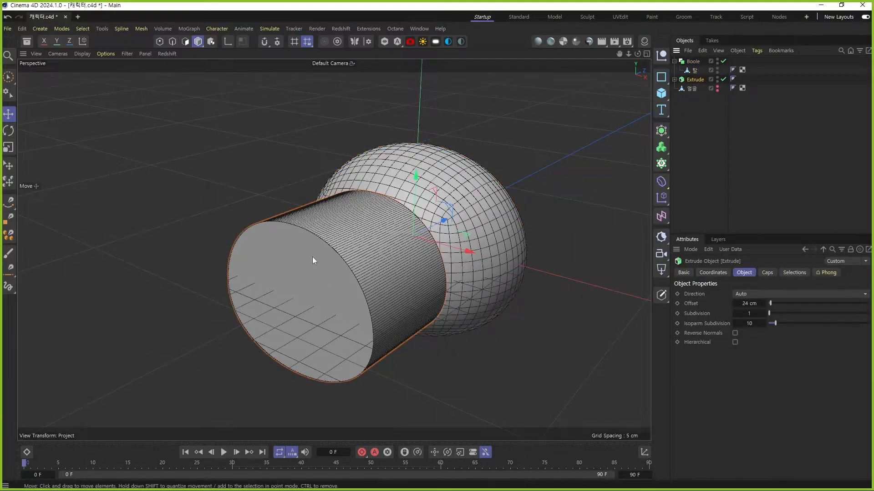
{"action": "left_click_drag", "start_coordinate": [700, 75], "coordinate": [703, 72]}
{"action": "left_click", "coordinate": [425, 253]}
Step: Hide the grid in the perspective view to see the cut head clearly
{"action": "left_click_drag", "start_coordinate": [425, 253], "coordinate": [326, 318], "text": "alt"}
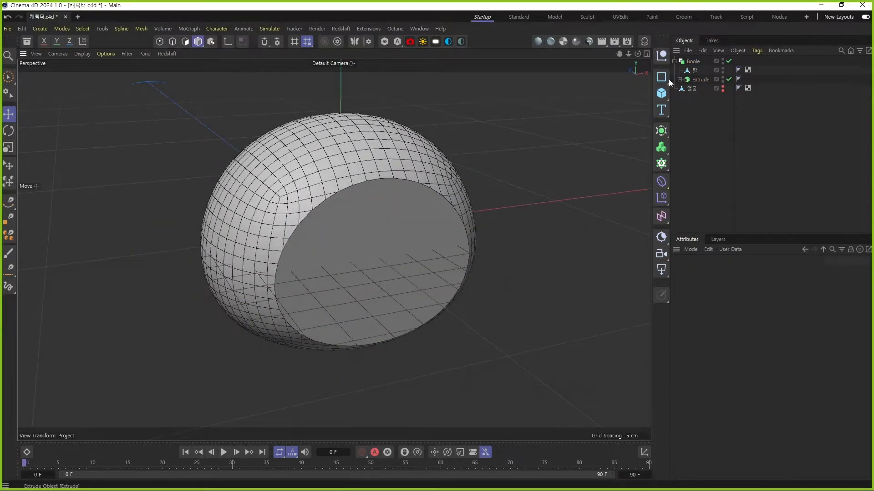
{"action": "left_click", "coordinate": [696, 80]}
{"action": "left_click_drag", "start_coordinate": [355, 255], "coordinate": [290, 272], "text": "alt"}
{"action": "left_click_drag", "start_coordinate": [479, 194], "coordinate": [509, 183]}
{"action": "left_click_drag", "start_coordinate": [424, 298], "coordinate": [421, 260], "text": "alt"}
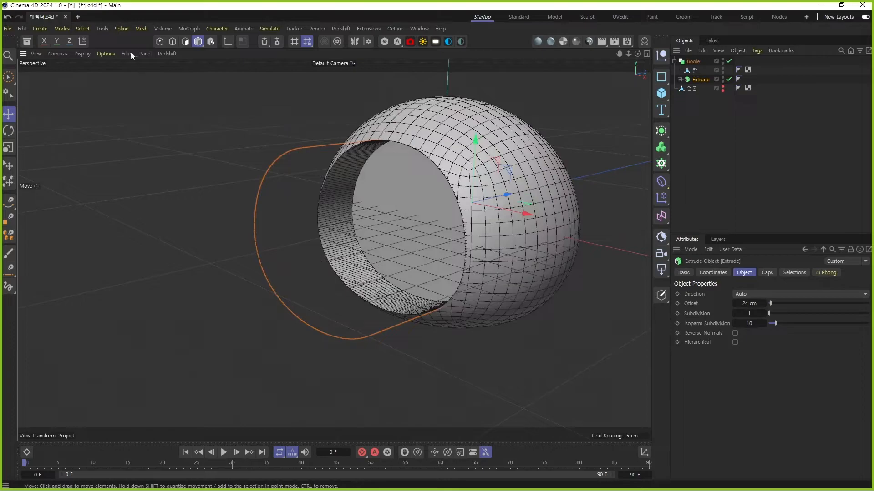
{"action": "left_click", "coordinate": [134, 55]}
{"action": "left_click", "coordinate": [136, 116]}
{"action": "scroll", "coordinate": [485, 187], "scroll_direction": "up", "scroll_amount": 3}
{"action": "left_click_drag", "start_coordinate": [485, 187], "coordinate": [587, 184], "text": "alt"}
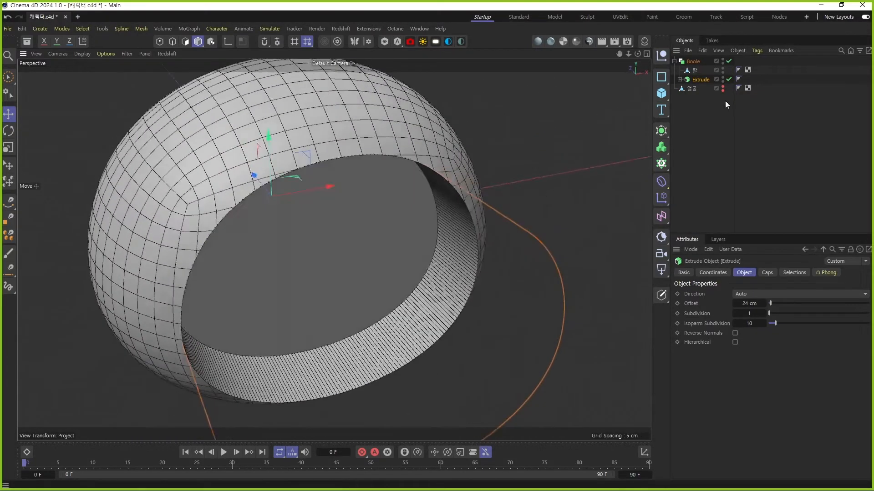
Step: Take the 탈 mesh and the Extrude out of the Boole and delete the Boole
{"action": "left_click", "coordinate": [692, 62]}
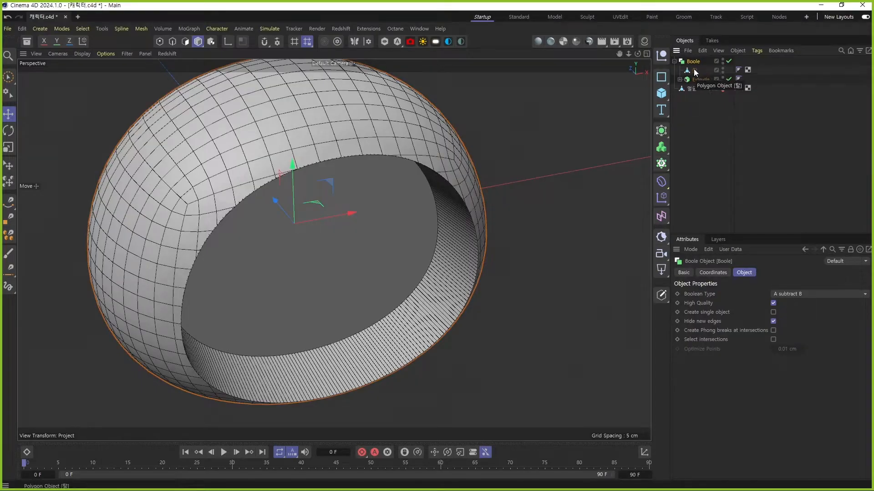
{"action": "left_click", "coordinate": [697, 70]}
{"action": "left_click", "coordinate": [698, 79], "text": "ctrl"}
{"action": "left_click_drag", "start_coordinate": [698, 80], "coordinate": [693, 57]}
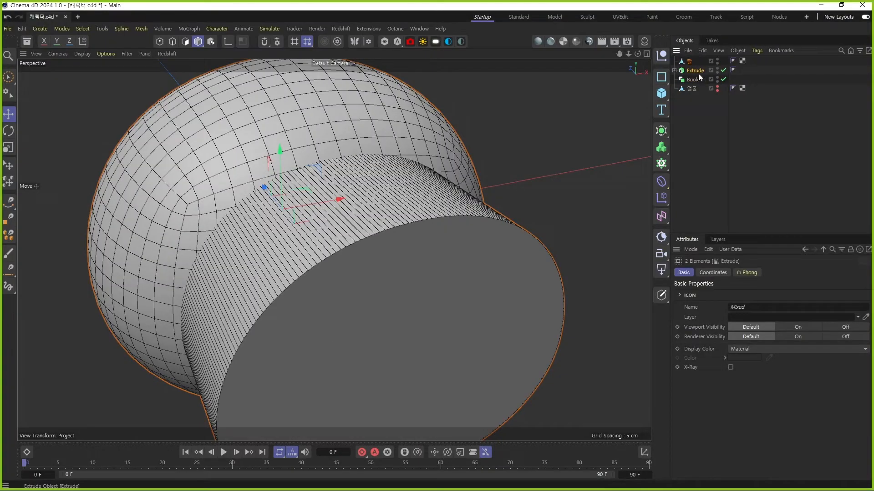
{"action": "left_click", "coordinate": [694, 79]}
{"action": "key", "text": "Delete"}
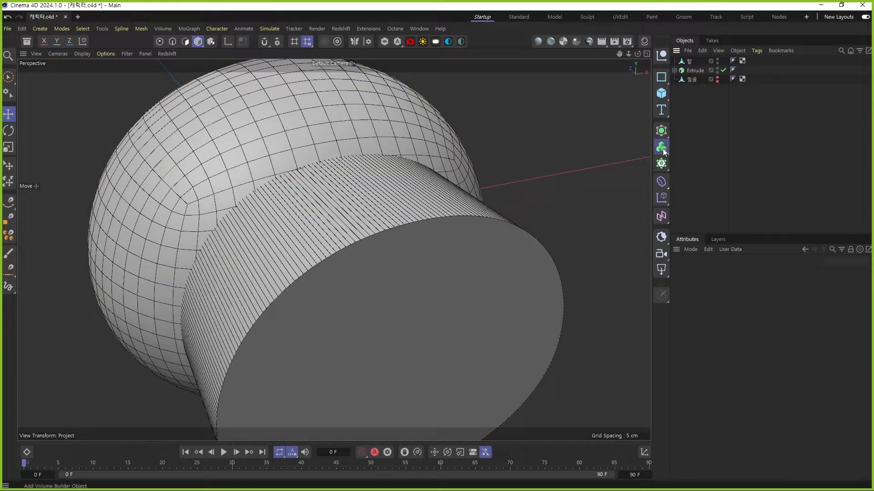
Step: Add a Volume Builder and nest the 탈 head mesh and then the Extrude inside it, with the Extrude above the mesh
{"action": "left_click", "coordinate": [663, 149]}
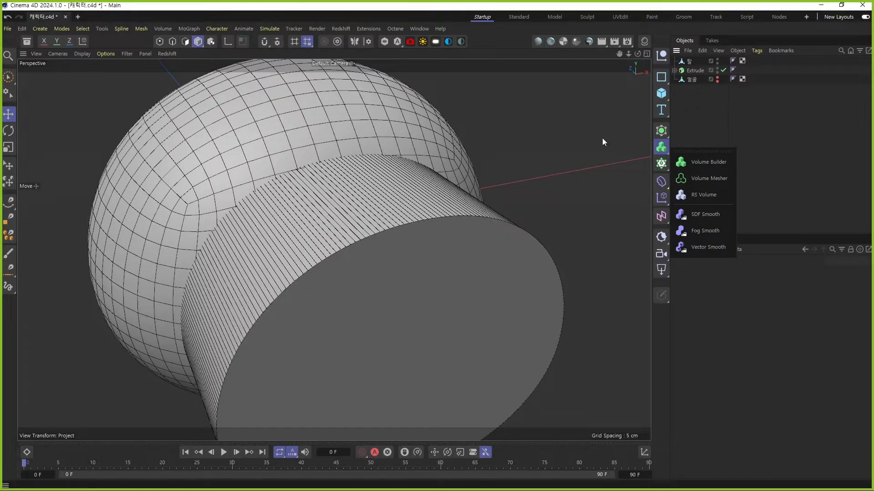
{"action": "left_click", "coordinate": [716, 163]}
{"action": "left_click_drag", "start_coordinate": [690, 71], "coordinate": [695, 62]}
{"action": "left_click", "coordinate": [697, 79]}
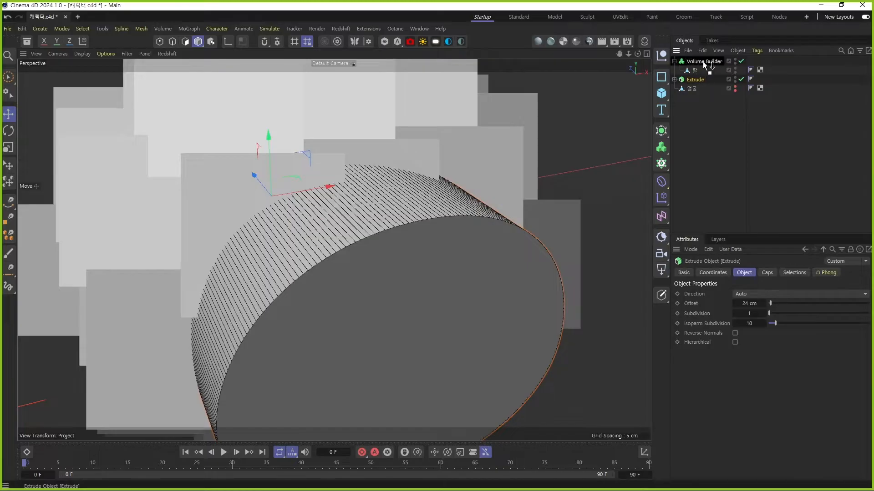
{"action": "left_click_drag", "start_coordinate": [702, 61], "coordinate": [703, 62]}
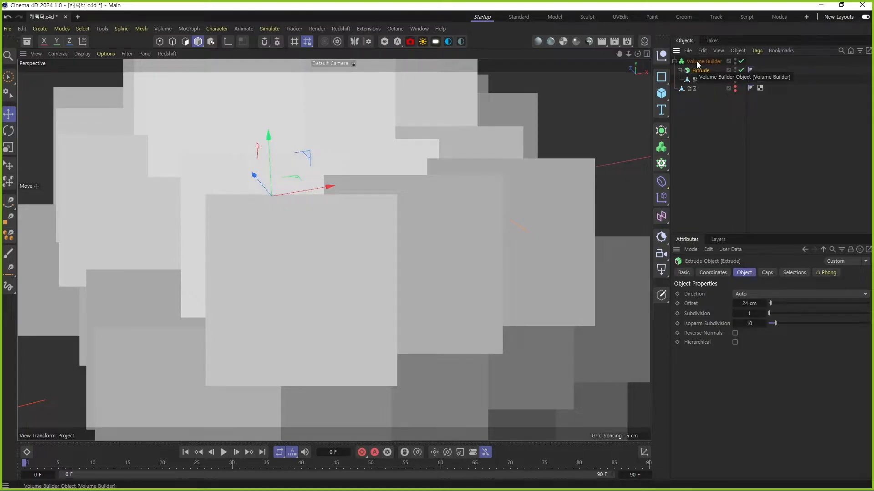
Step: Set the Volume Builder's voxel size to 1 cm
{"action": "left_click", "coordinate": [696, 61]}
{"action": "scroll", "coordinate": [415, 231], "scroll_direction": "down", "scroll_amount": 3}
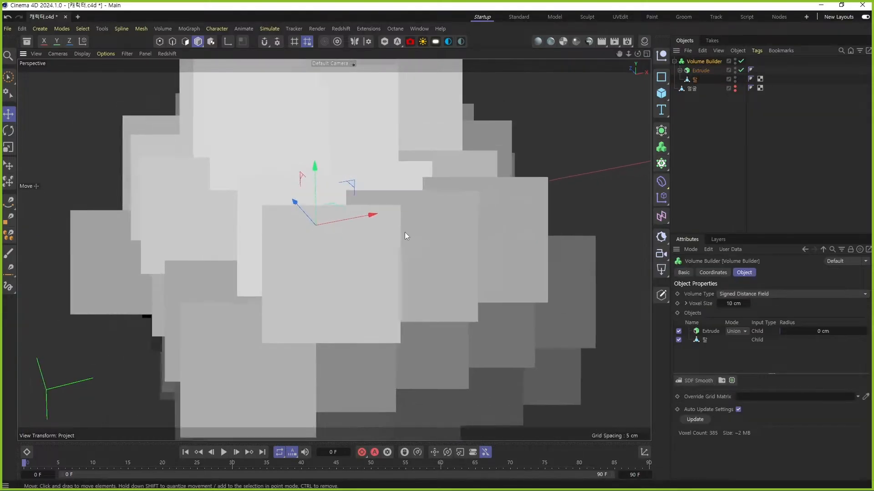
{"action": "scroll", "coordinate": [404, 232], "scroll_direction": "down", "scroll_amount": 5}
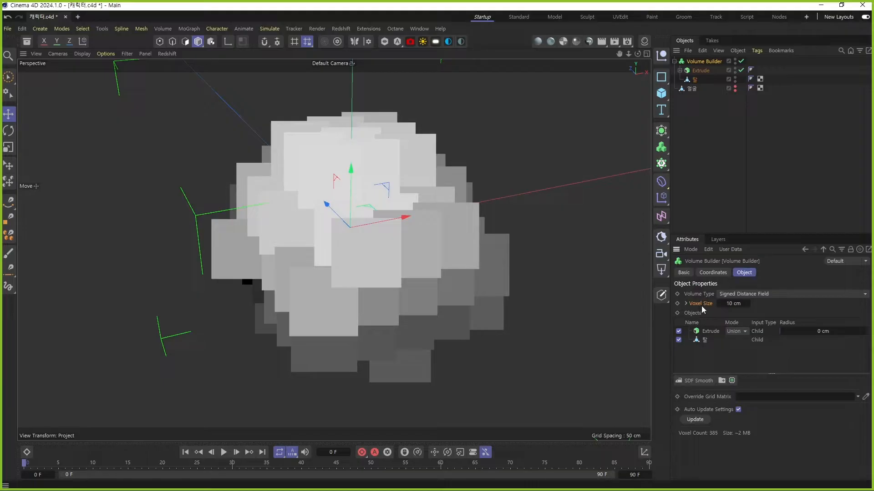
{"action": "left_click_drag", "start_coordinate": [719, 305], "coordinate": [718, 304]}
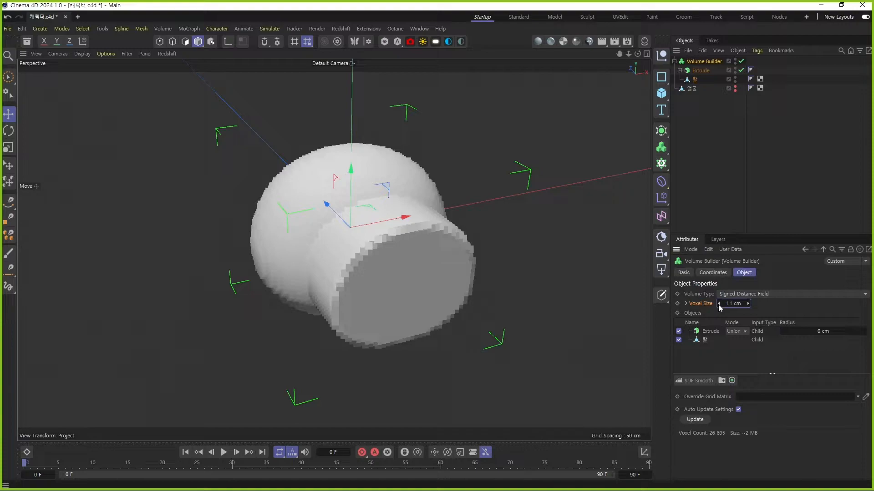
{"action": "left_click", "coordinate": [718, 304]}
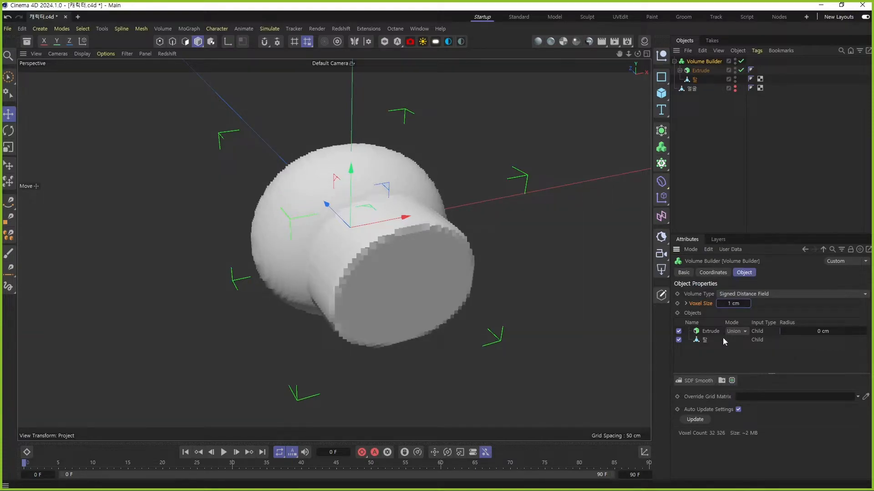
Step: Add an SDF Smooth layer to the Volume Builder's object list and check the smoothed shape from the side
{"action": "left_click", "coordinate": [697, 381]}
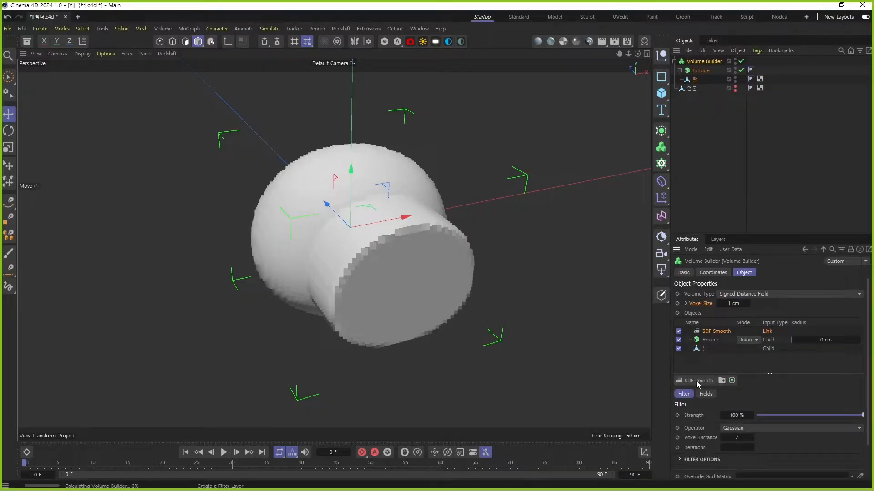
{"action": "scroll", "coordinate": [288, 222], "scroll_direction": "up", "scroll_amount": 2}
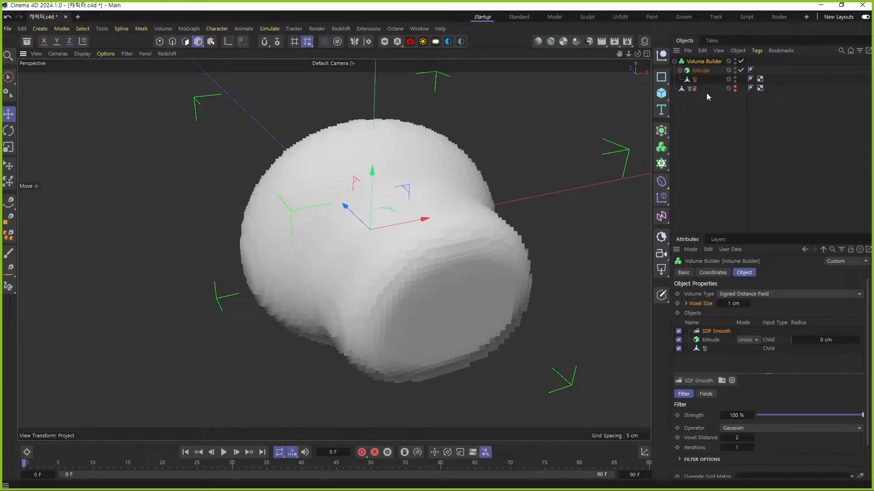
{"action": "left_click_drag", "start_coordinate": [433, 187], "coordinate": [515, 173], "text": "alt"}
{"action": "middle_click_drag", "start_coordinate": [481, 221], "coordinate": [556, 188], "text": "alt"}
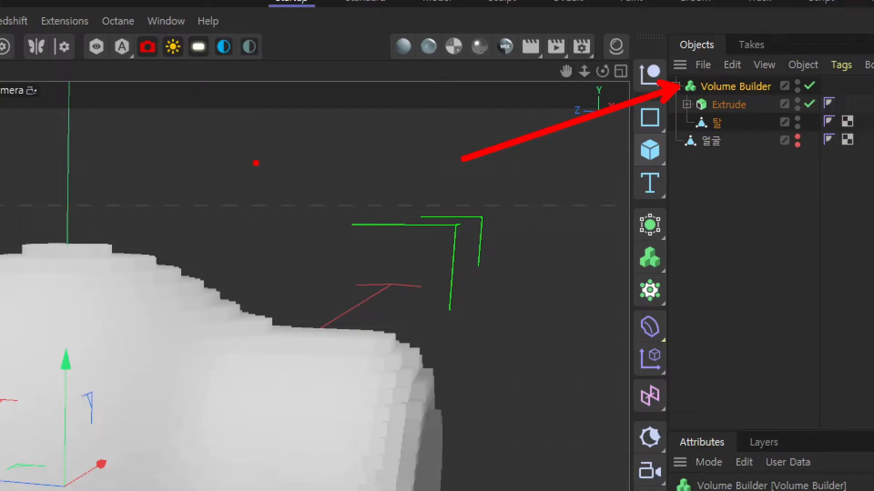
{"action": "mouse_move", "coordinate": [263, 191]}
{"action": "left_mouse_down"}
{"action": "mouse_move", "coordinate": [232, 173]}
{"action": "mouse_move", "coordinate": [233, 214]}
{"action": "mouse_move", "coordinate": [289, 244]}
{"action": "left_mouse_up"}
{"action": "left_click_drag", "start_coordinate": [272, 263], "coordinate": [271, 264]}
{"action": "left_click_drag", "start_coordinate": [311, 159], "coordinate": [344, 182]}
{"action": "mouse_move", "coordinate": [307, 191]}
{"action": "left_mouse_down"}
{"action": "mouse_move", "coordinate": [375, 198]}
{"action": "mouse_move", "coordinate": [343, 213]}
{"action": "left_mouse_up"}
{"action": "left_click_drag", "start_coordinate": [389, 173], "coordinate": [395, 247]}
{"action": "left_click_drag", "start_coordinate": [398, 229], "coordinate": [415, 200]}
{"action": "left_click_drag", "start_coordinate": [416, 185], "coordinate": [416, 264]}
{"action": "left_click", "coordinate": [470, 222]}
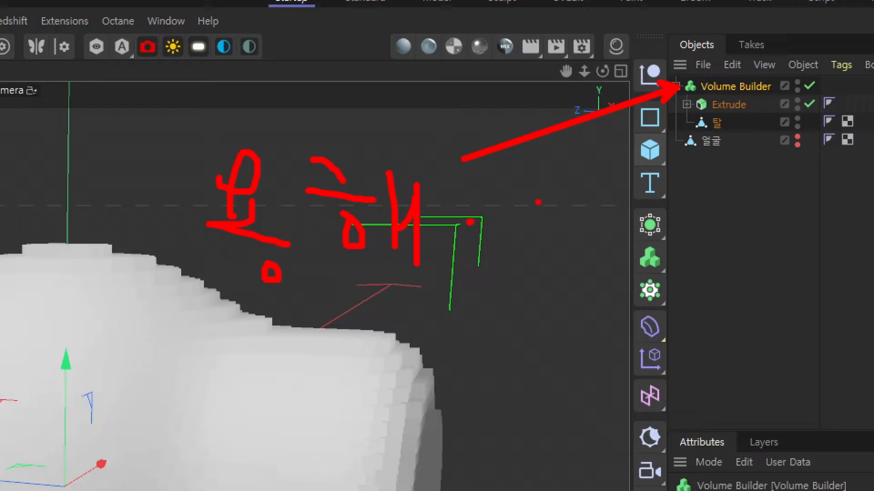
{"action": "left_click_drag", "start_coordinate": [546, 180], "coordinate": [555, 172]}
{"action": "left_click_drag", "start_coordinate": [506, 219], "coordinate": [565, 243]}
{"action": "left_click_drag", "start_coordinate": [576, 235], "coordinate": [579, 268]}
{"action": "left_click_drag", "start_coordinate": [642, 142], "coordinate": [707, 184]}
{"action": "left_click_drag", "start_coordinate": [672, 205], "coordinate": [668, 233]}
{"action": "left_click_drag", "start_coordinate": [743, 154], "coordinate": [743, 232]}
{"action": "left_click_drag", "start_coordinate": [746, 216], "coordinate": [771, 217]}
{"action": "left_click_drag", "start_coordinate": [700, 248], "coordinate": [737, 237]}
{"action": "left_click_drag", "start_coordinate": [713, 269], "coordinate": [732, 269]}
{"action": "left_click_drag", "start_coordinate": [576, 268], "coordinate": [546, 283]}
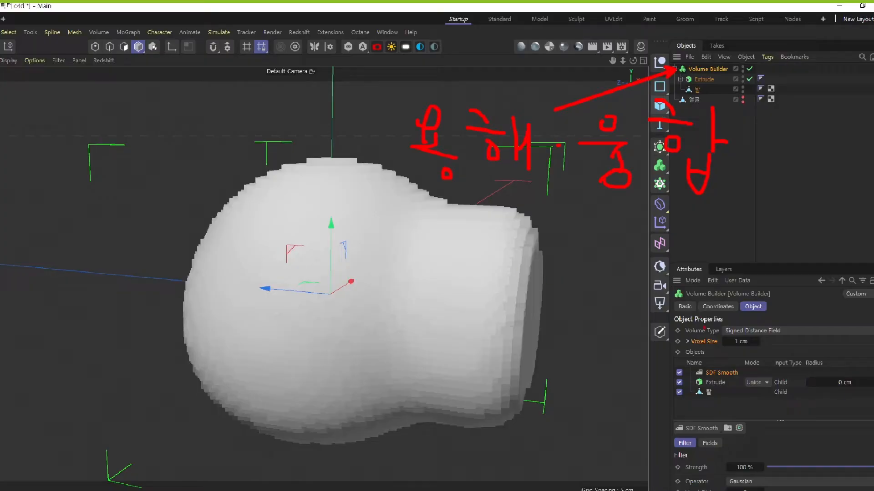
{"action": "mouse_move", "coordinate": [659, 329]}
{"action": "left_mouse_down", "text": "ctrl"}
{"action": "mouse_move", "coordinate": [781, 353]}
{"action": "mouse_move", "coordinate": [795, 280]}
{"action": "left_mouse_up", "text": "ctrl"}
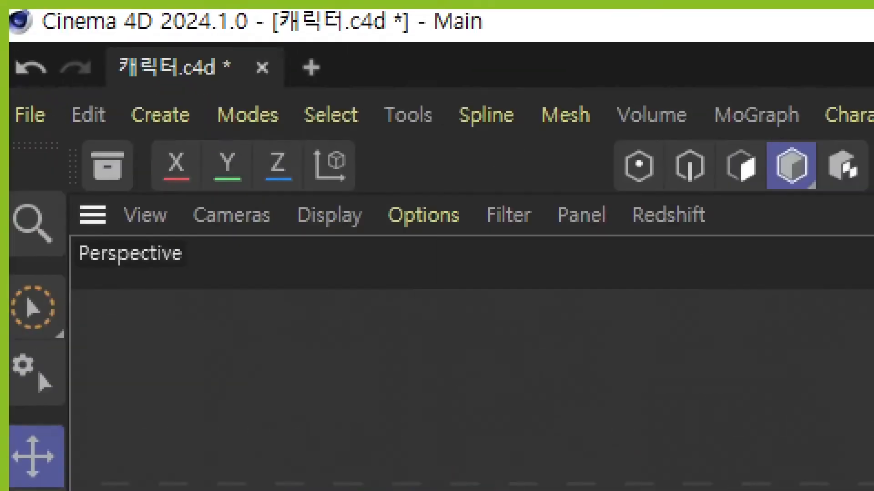
{"action": "left_click", "coordinate": [127, 3]}
{"action": "left_click_drag", "start_coordinate": [122, 0], "coordinate": [310, 50], "text": "ctrl"}
{"action": "left_click_drag", "start_coordinate": [201, 41], "coordinate": [311, 298], "text": "ctrl+shift"}
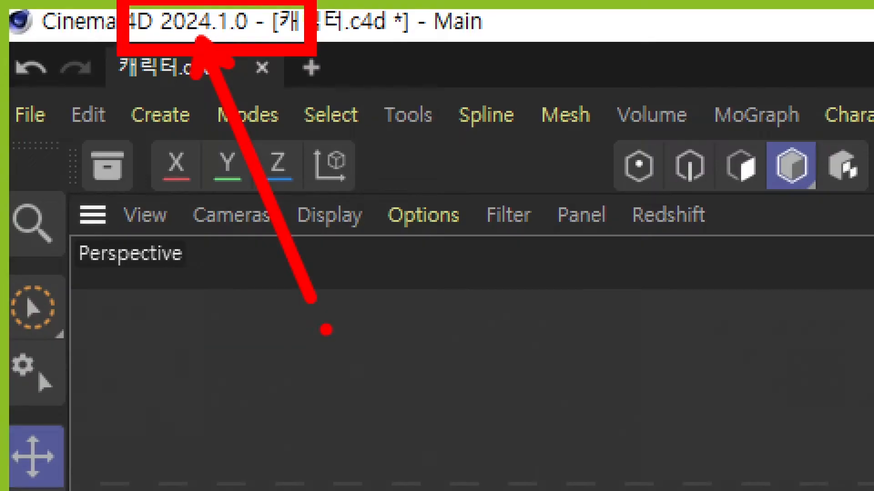
{"action": "key", "text": "Escape"}
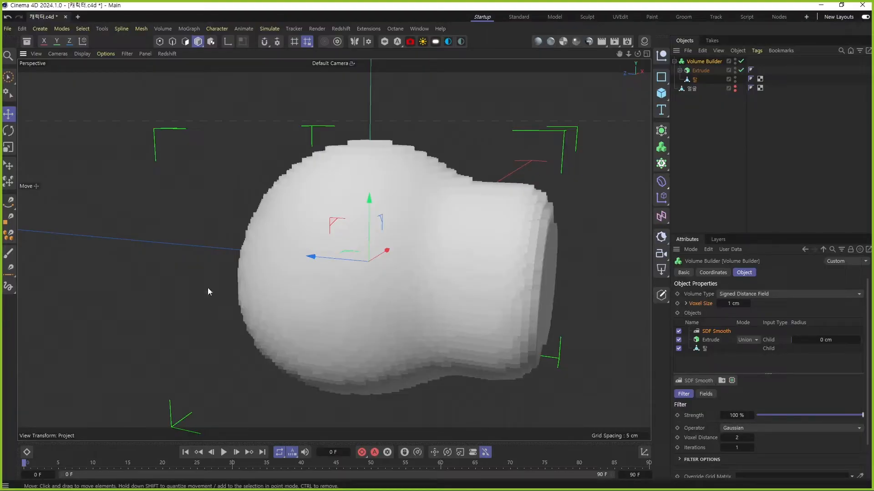
Step: Set the Extrude's mode in the Volume Builder to Subtract to cut the face opening out of the head
{"action": "left_click_drag", "start_coordinate": [460, 265], "coordinate": [512, 291], "text": "alt"}
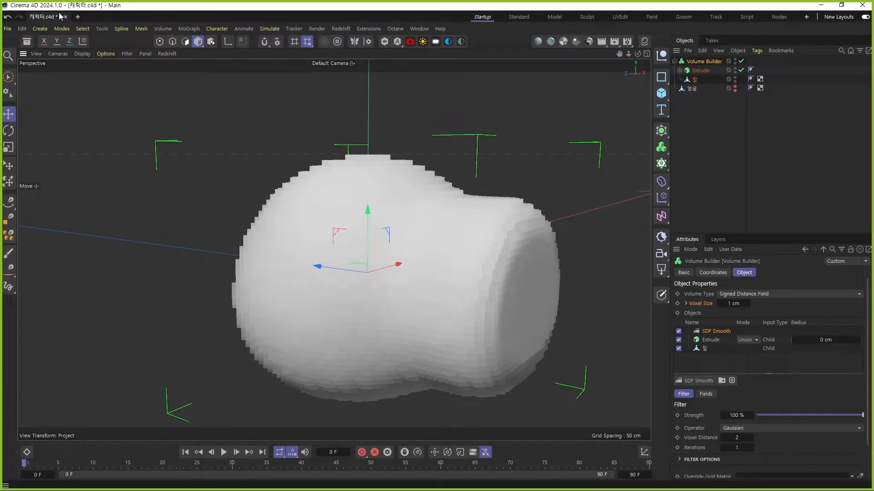
{"action": "middle_click_drag", "start_coordinate": [413, 271], "coordinate": [397, 237], "text": "alt"}
{"action": "left_click_drag", "start_coordinate": [397, 237], "coordinate": [380, 261], "text": "alt"}
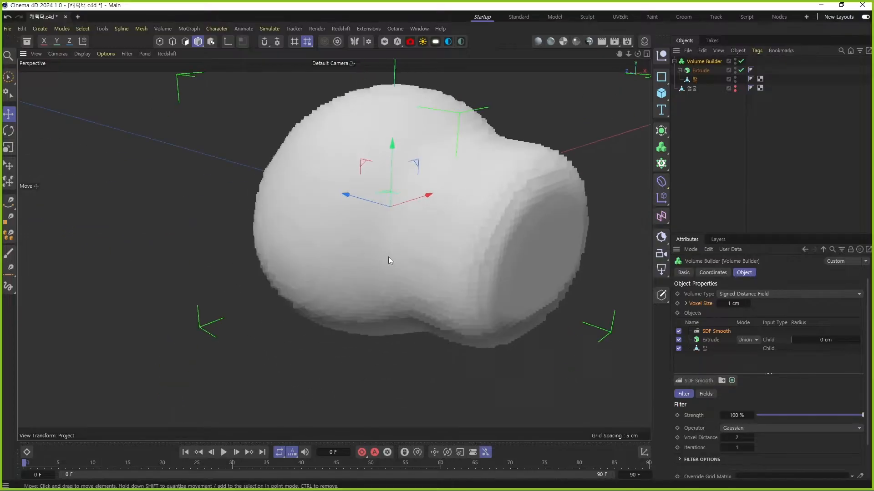
{"action": "middle_click_drag", "start_coordinate": [381, 260], "coordinate": [362, 271], "text": "alt"}
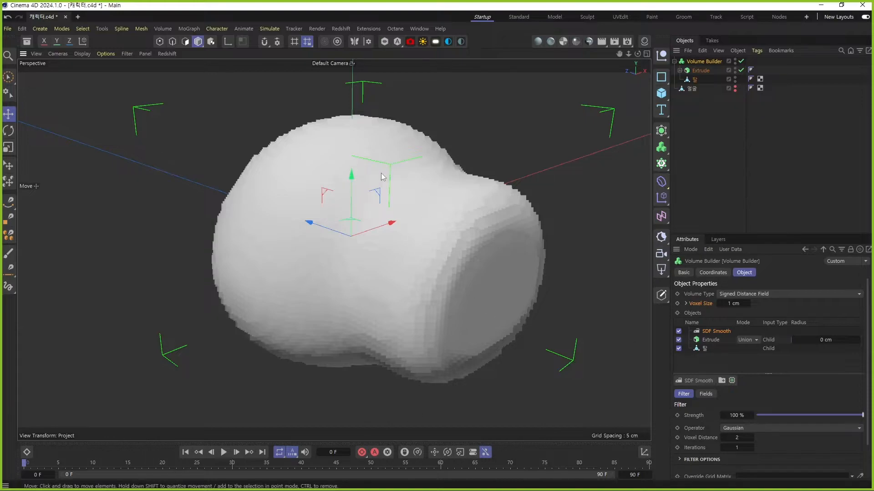
{"action": "left_click", "coordinate": [747, 344]}
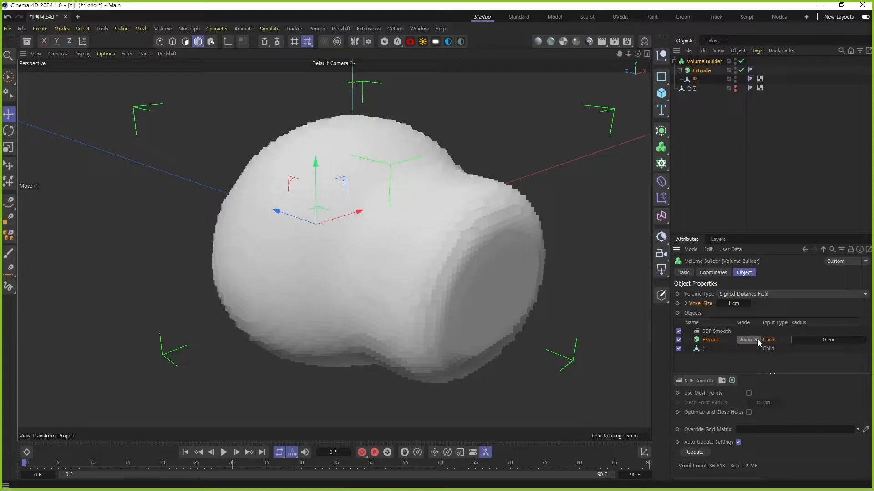
{"action": "left_click", "coordinate": [757, 339]}
{"action": "left_click", "coordinate": [757, 361]}
{"action": "left_click", "coordinate": [757, 340]}
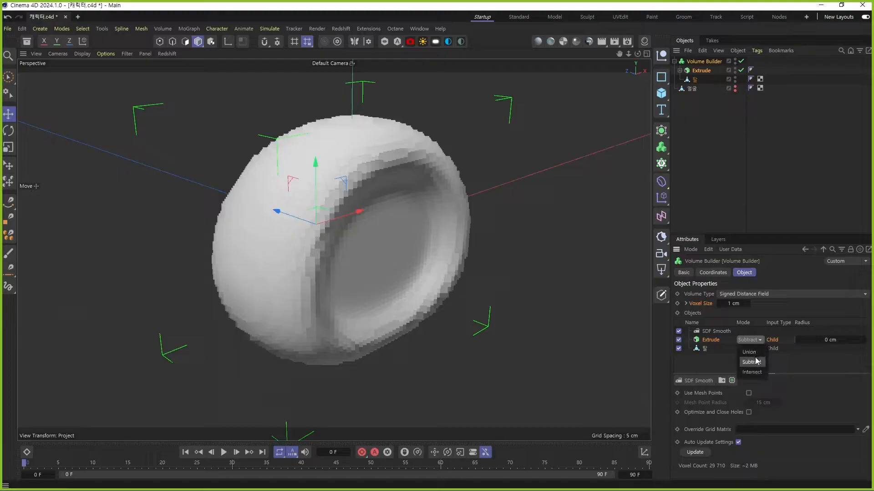
{"action": "left_click", "coordinate": [754, 362]}
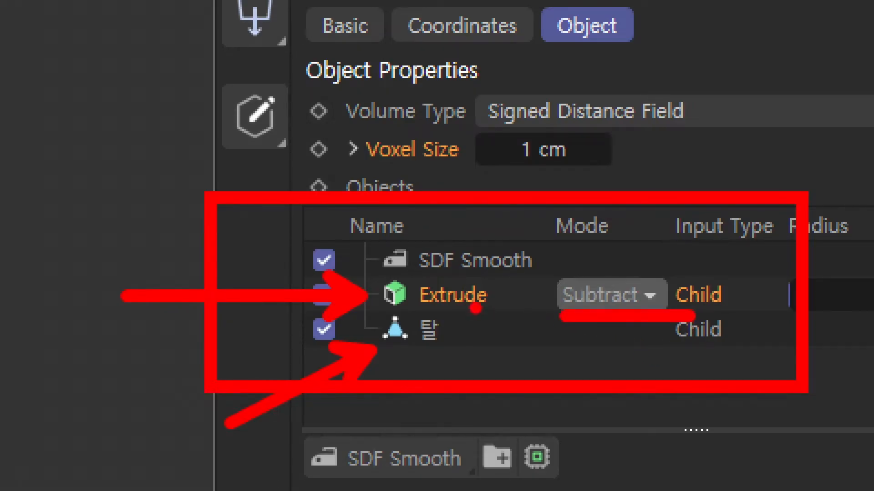
{"action": "key", "text": "g"}
{"action": "mouse_move", "coordinate": [364, 287]}
{"action": "left_mouse_down"}
{"action": "mouse_move", "coordinate": [370, 348]}
{"action": "mouse_move", "coordinate": [366, 324]}
{"action": "mouse_move", "coordinate": [355, 349]}
{"action": "mouse_move", "coordinate": [346, 246]}
{"action": "mouse_move", "coordinate": [574, 293]}
{"action": "left_mouse_up"}
{"action": "key", "text": "ctrl+z"}
{"action": "key", "text": "ctrl+z"}
{"action": "key", "text": "ctrl+z"}
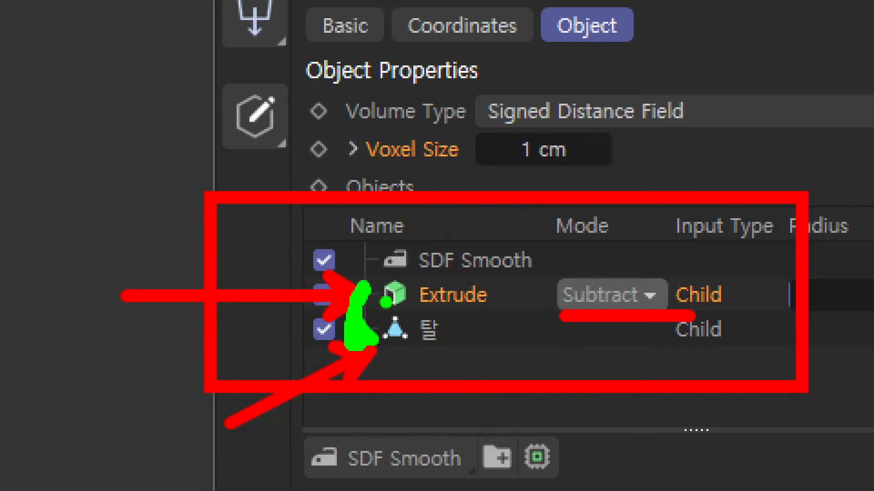
{"action": "mouse_move", "coordinate": [371, 285]}
{"action": "left_mouse_down"}
{"action": "mouse_move", "coordinate": [371, 337]}
{"action": "mouse_move", "coordinate": [370, 273]}
{"action": "mouse_move", "coordinate": [362, 345]}
{"action": "left_mouse_up"}
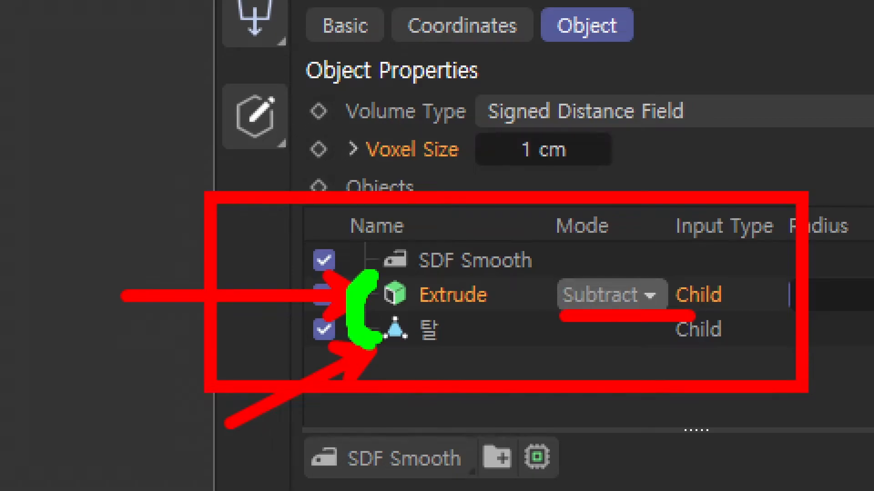
{"action": "key", "text": "ctrl+z"}
{"action": "left_click_drag", "start_coordinate": [351, 228], "coordinate": [571, 282]}
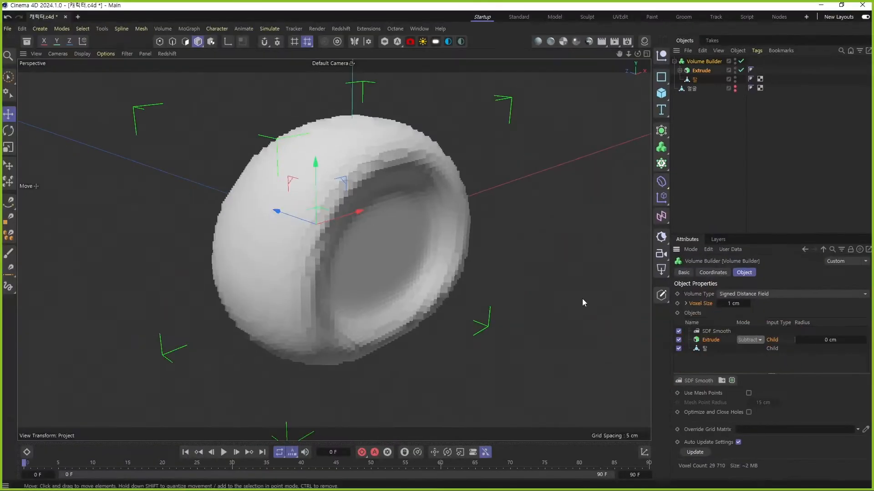
Step: Refine the Volume Builder's voxel size to 0.5 cm and check the rim of the face opening
{"action": "mouse_move", "coordinate": [406, 264]}
{"action": "left_mouse_down", "text": "alt"}
{"action": "mouse_move", "coordinate": [457, 252]}
{"action": "mouse_move", "coordinate": [466, 258]}
{"action": "left_mouse_up", "text": "alt"}
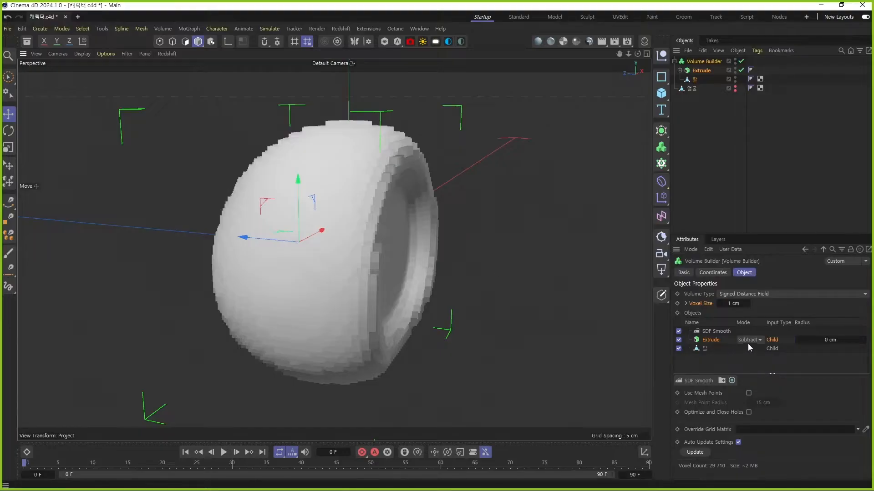
{"action": "left_click", "coordinate": [719, 303]}
{"action": "left_click", "coordinate": [720, 303]}
{"action": "left_click", "coordinate": [720, 303]}
{"action": "left_click", "coordinate": [720, 303]}
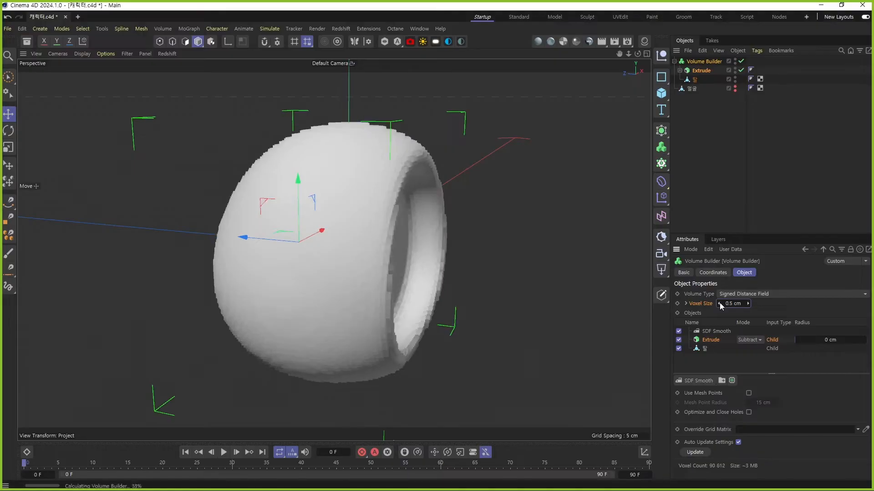
{"action": "left_click", "coordinate": [720, 303]}
{"action": "left_click_drag", "start_coordinate": [441, 220], "coordinate": [390, 226], "text": "alt"}
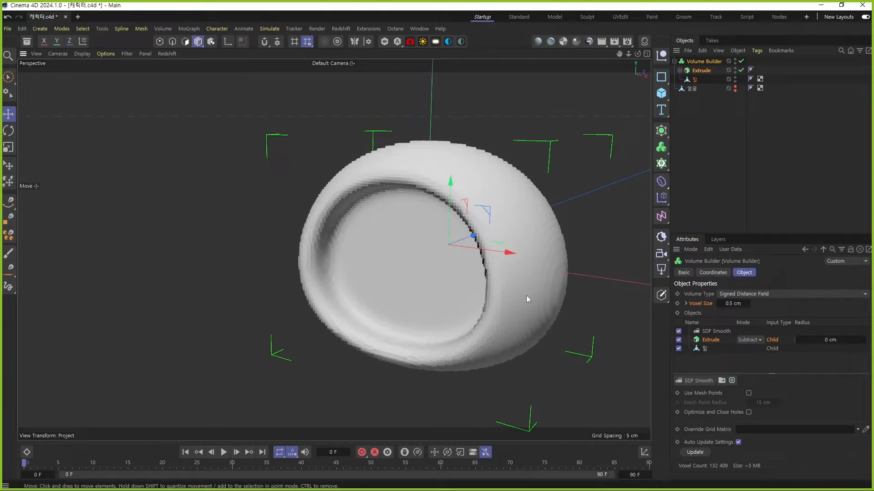
Step: Switch the renderer to Standard and test-render the perspective view
{"action": "left_click", "coordinate": [737, 178]}
{"action": "left_click", "coordinate": [627, 42]}
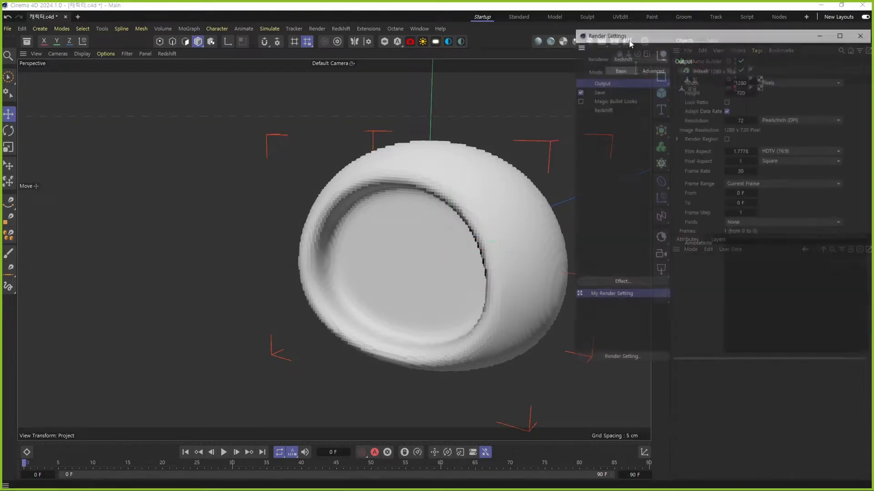
{"action": "left_click", "coordinate": [639, 55]}
{"action": "left_click", "coordinate": [640, 75]}
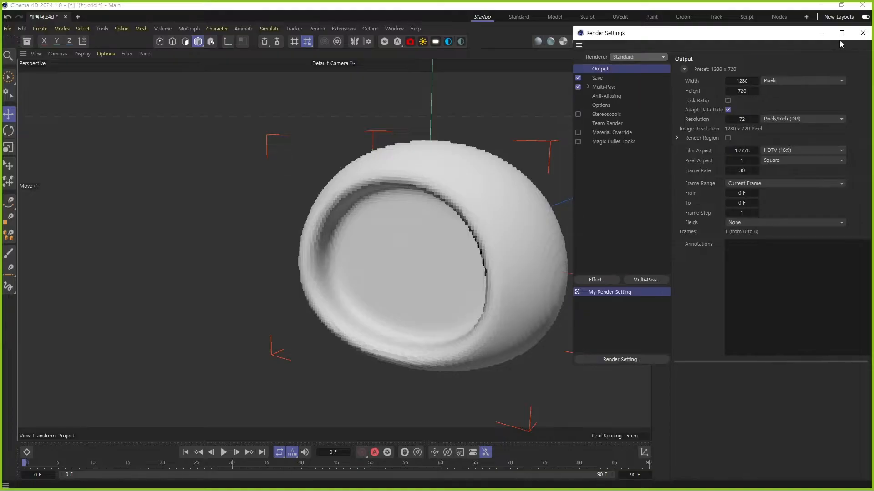
{"action": "left_click", "coordinate": [862, 32]}
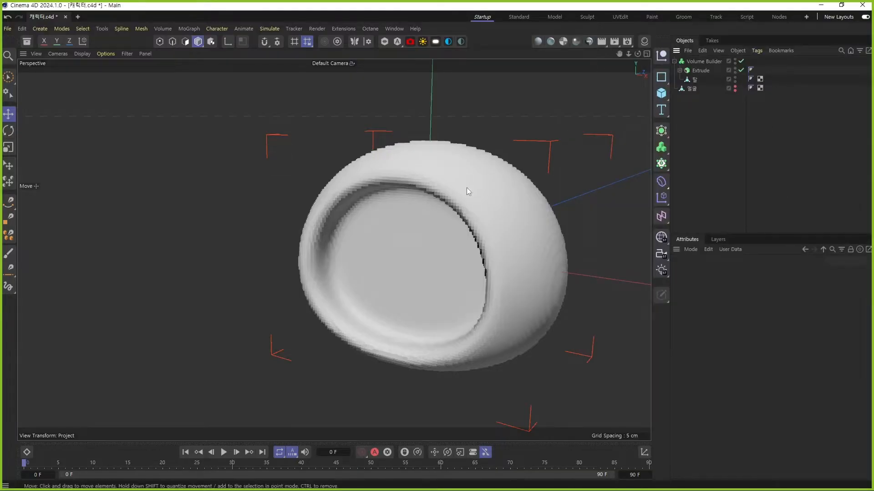
{"action": "middle_click_drag", "start_coordinate": [524, 134], "coordinate": [493, 117], "text": "alt"}
{"action": "left_click", "coordinate": [603, 44]}
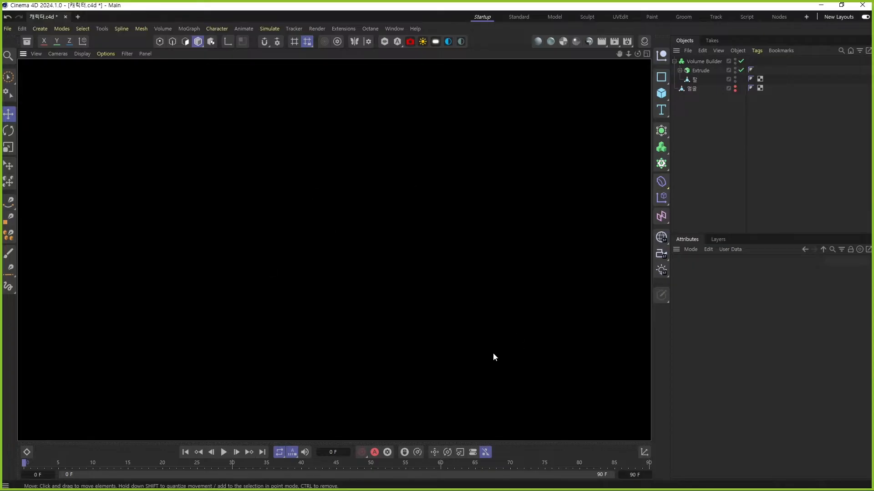
Step: Add a Volume Mesher and nest the Volume Builder inside it to turn the volume into polygons
{"action": "left_click", "coordinate": [708, 61]}
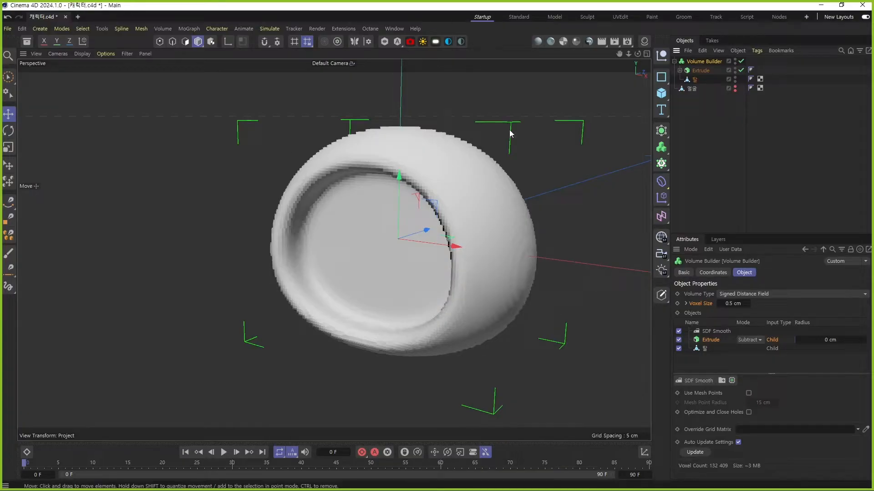
{"action": "left_click", "coordinate": [661, 147]}
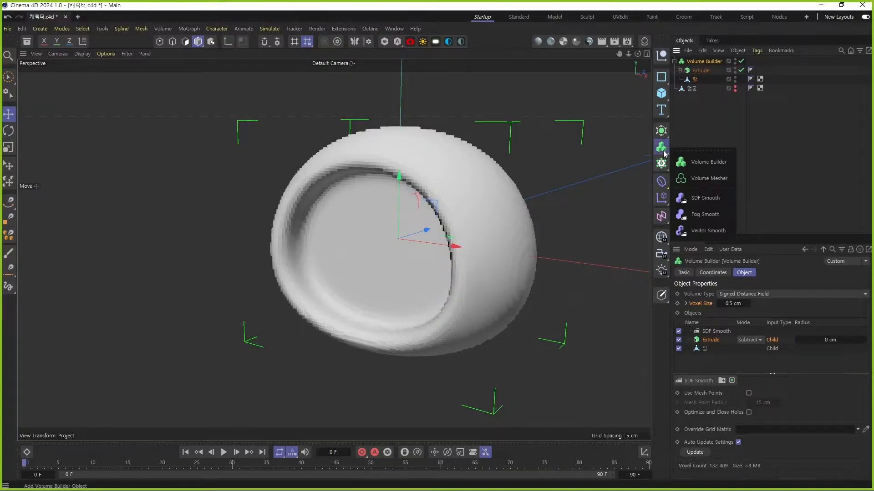
{"action": "left_click", "coordinate": [714, 180]}
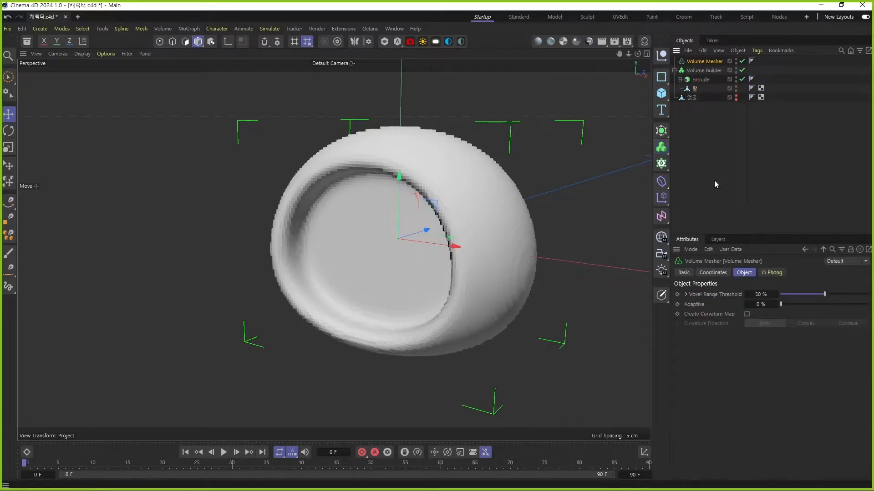
{"action": "left_click", "coordinate": [713, 71]}
{"action": "left_click_drag", "start_coordinate": [717, 71], "coordinate": [711, 62]}
{"action": "left_click", "coordinate": [717, 124]}
{"action": "left_click_drag", "start_coordinate": [449, 246], "coordinate": [415, 252], "text": "alt"}
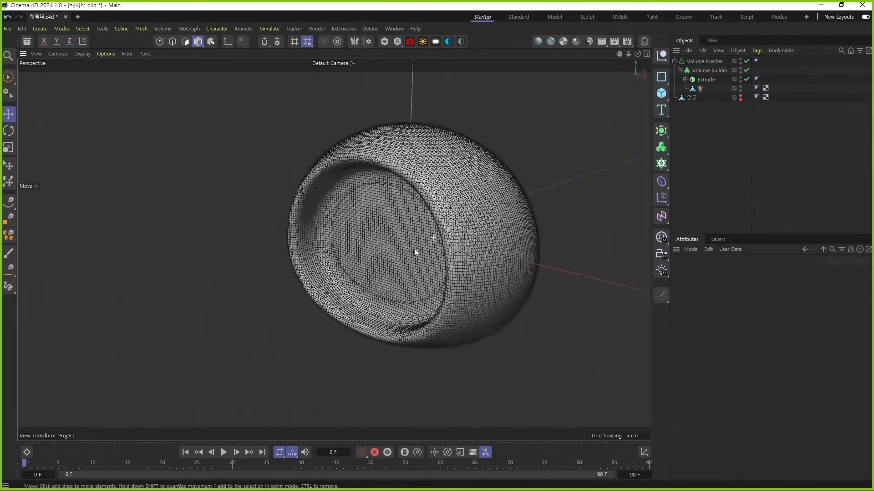
Step: Test-render the head, reduce the Volume Builder's voxel size to 0.3 cm and save the scene
{"action": "left_click", "coordinate": [602, 42]}
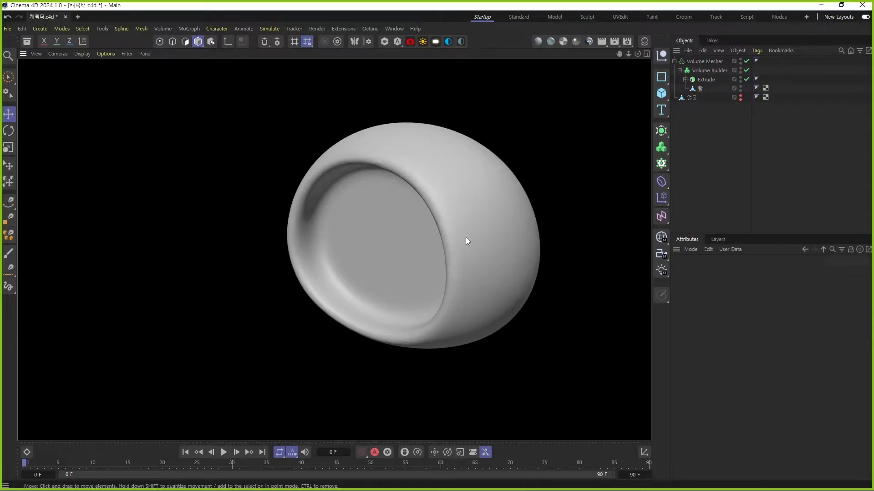
{"action": "left_click", "coordinate": [716, 70]}
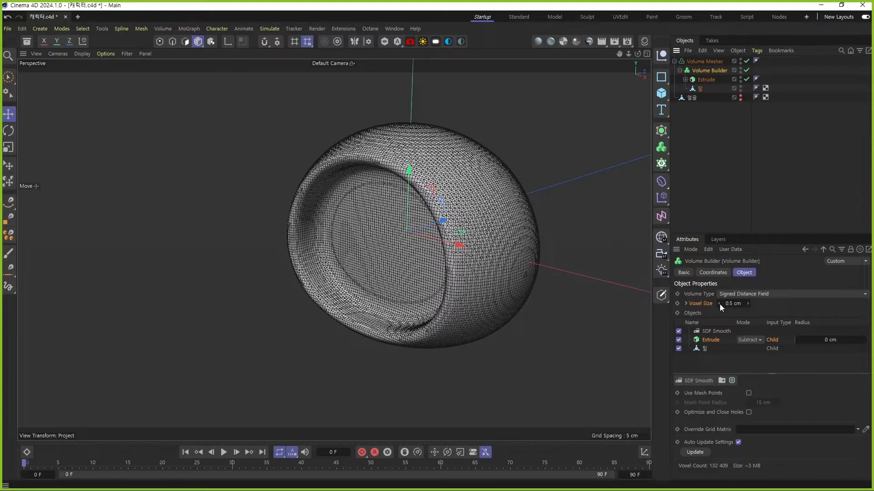
{"action": "left_click", "coordinate": [719, 303]}
{"action": "left_click", "coordinate": [719, 303]}
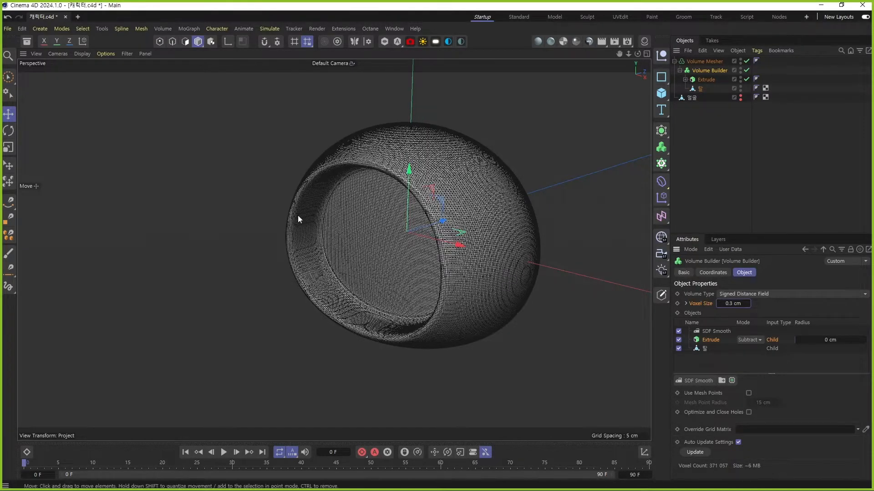
{"action": "key", "text": "ctrl+s"}
{"action": "left_click", "coordinate": [742, 143]}
Step: Examine the Volume Mesher's polygon density close up along the rim of the face opening
{"action": "left_click", "coordinate": [714, 61]}
{"action": "scroll", "coordinate": [507, 185], "scroll_direction": "up", "scroll_amount": 8}
{"action": "left_click_drag", "start_coordinate": [508, 186], "coordinate": [464, 274], "text": "alt"}
{"action": "scroll", "coordinate": [468, 217], "scroll_direction": "up", "scroll_amount": 2}
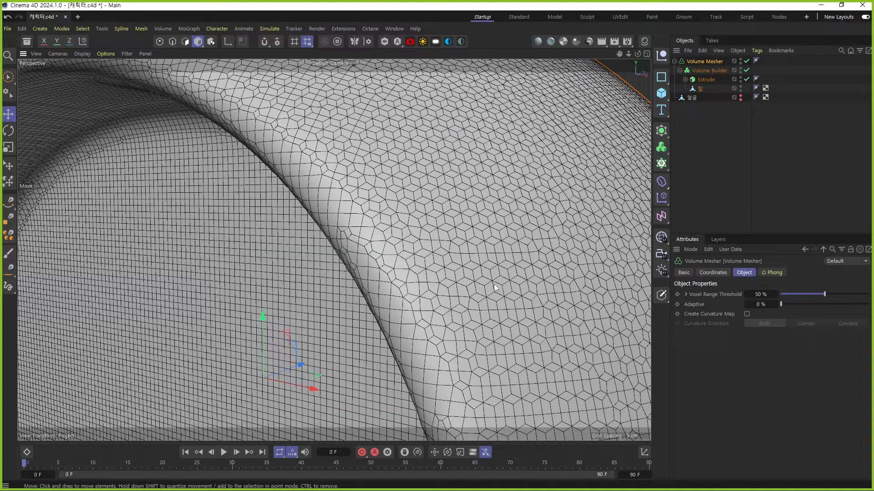
{"action": "scroll", "coordinate": [494, 288], "scroll_direction": "down", "scroll_amount": 8}
{"action": "middle_click_drag", "start_coordinate": [493, 287], "coordinate": [477, 231], "text": "alt"}
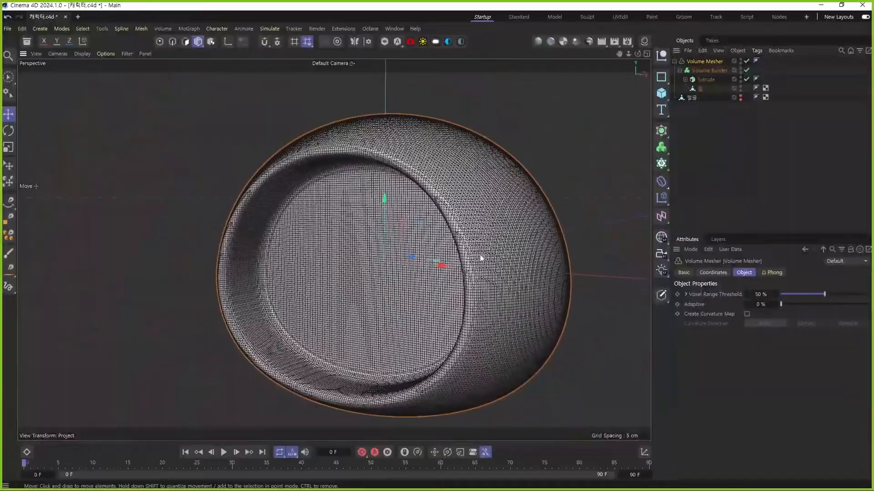
{"action": "left_click_drag", "start_coordinate": [480, 258], "coordinate": [483, 272], "text": "alt"}
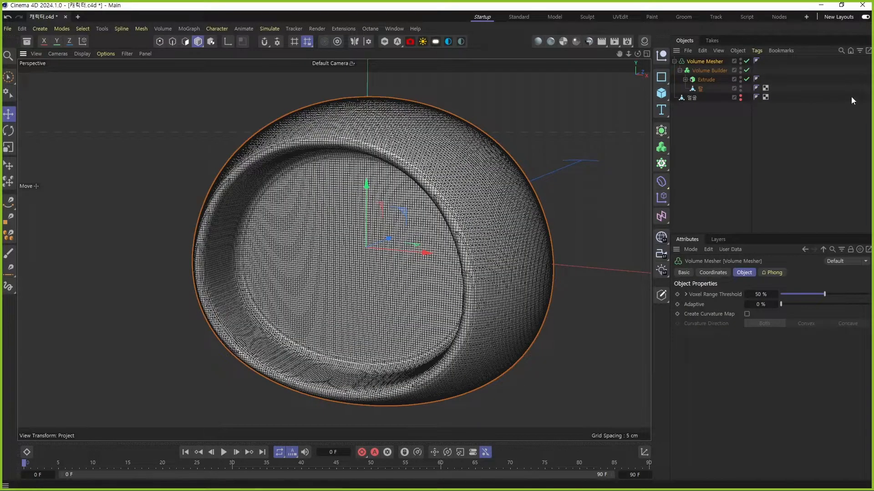
Step: Raise the Volume Mesher's Adaptive value to 1 % to thin out the polygons on flat areas
{"action": "left_click", "coordinate": [761, 304]}
{"action": "type", "text": "0.1"}
{"action": "key", "text": "Return"}
{"action": "left_click", "coordinate": [774, 306]}
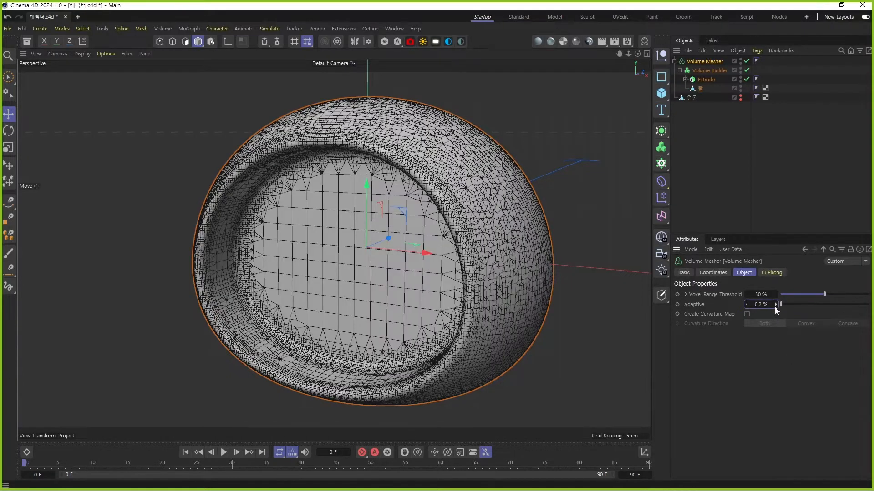
{"action": "left_click", "coordinate": [775, 306]}
{"action": "left_click", "coordinate": [774, 306]}
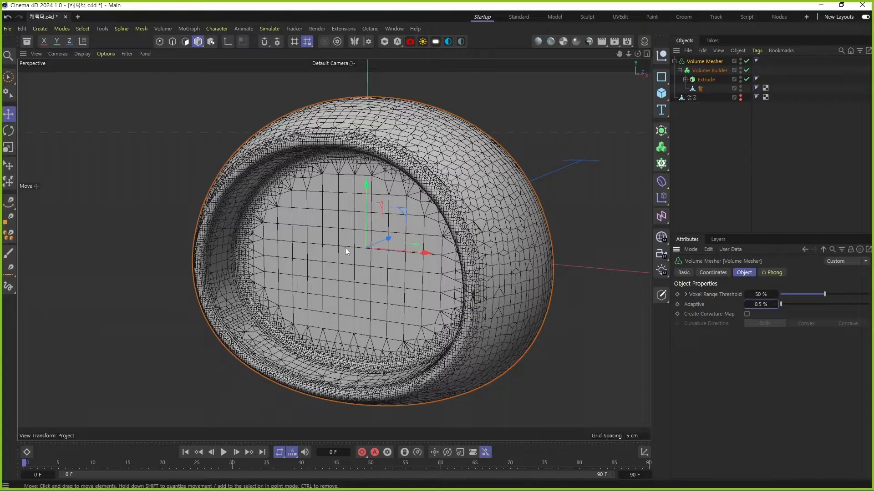
{"action": "left_click", "coordinate": [776, 304]}
{"action": "left_click", "coordinate": [777, 302]}
{"action": "left_click", "coordinate": [778, 304]}
{"action": "left_click", "coordinate": [776, 303]}
{"action": "left_click", "coordinate": [777, 303]}
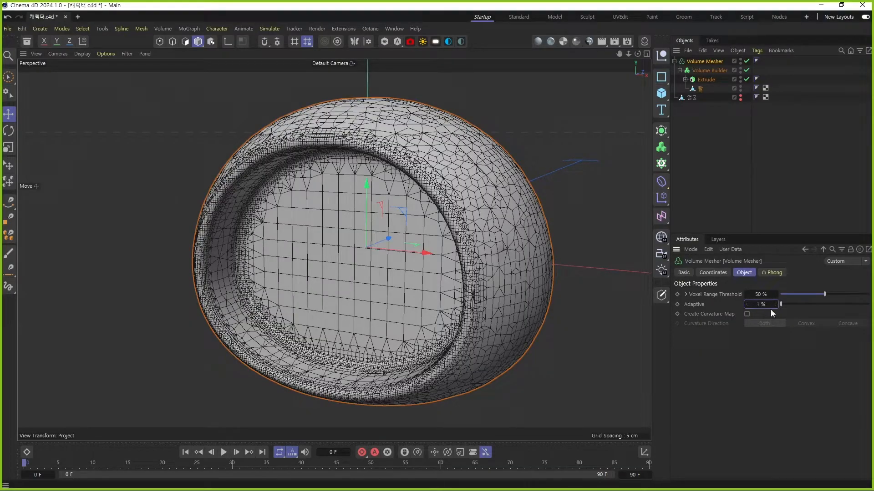
{"action": "left_click", "coordinate": [715, 163]}
{"action": "left_click", "coordinate": [663, 131]}
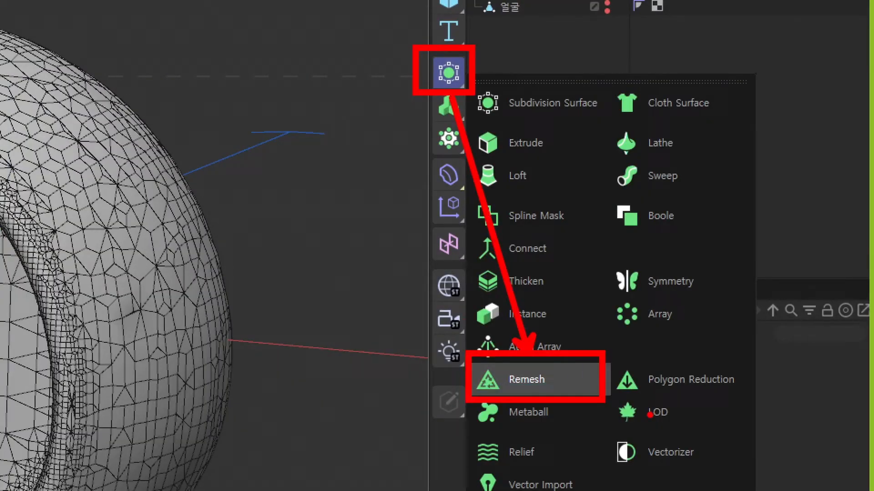
{"action": "mouse_move", "coordinate": [389, 310]}
{"action": "left_mouse_down"}
{"action": "mouse_move", "coordinate": [463, 310]}
{"action": "mouse_move", "coordinate": [471, 349]}
{"action": "mouse_move", "coordinate": [362, 304]}
{"action": "left_mouse_up"}
{"action": "mouse_move", "coordinate": [342, 337]}
{"action": "left_mouse_down"}
{"action": "mouse_move", "coordinate": [361, 336]}
{"action": "mouse_move", "coordinate": [372, 311]}
{"action": "mouse_move", "coordinate": [339, 348]}
{"action": "left_mouse_up"}
{"action": "mouse_move", "coordinate": [463, 407]}
{"action": "left_mouse_down"}
{"action": "mouse_move", "coordinate": [400, 389]}
{"action": "mouse_move", "coordinate": [360, 415]}
{"action": "mouse_move", "coordinate": [403, 405]}
{"action": "left_mouse_up"}
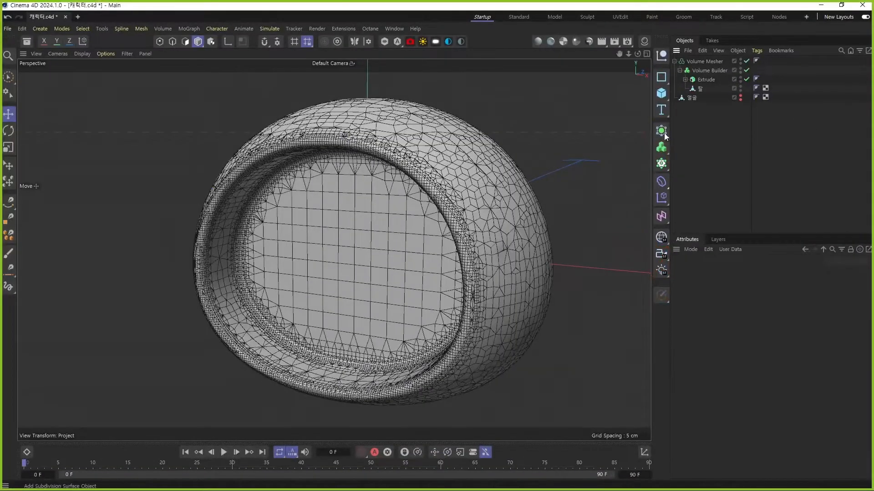
Step: Add a Remesh generator and nest the Volume Mesher inside it to rebuild the head with clean quads
{"action": "left_click", "coordinate": [448, 73]}
{"action": "left_click", "coordinate": [701, 283]}
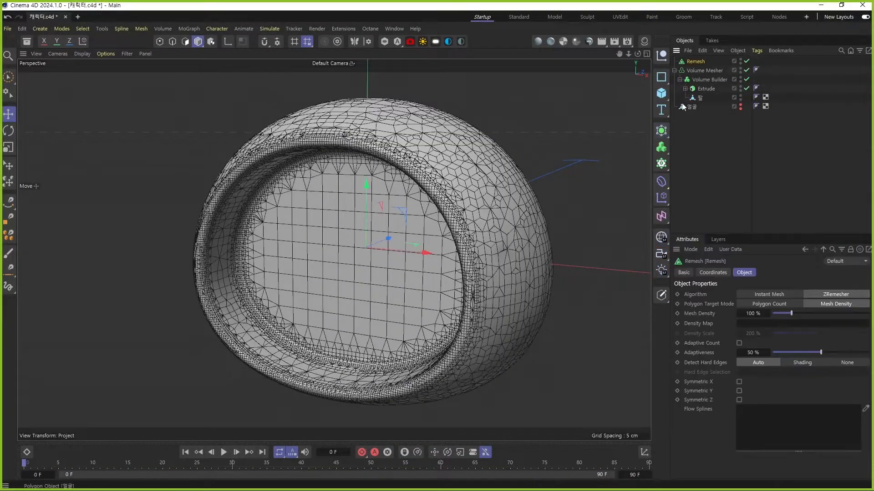
{"action": "left_click_drag", "start_coordinate": [702, 70], "coordinate": [695, 61]}
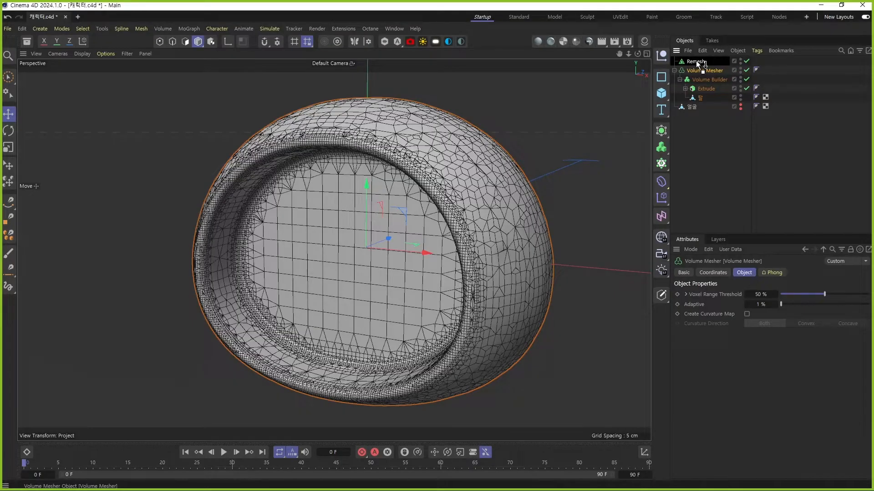
{"action": "left_click_drag", "start_coordinate": [696, 63], "coordinate": [697, 64]}
{"action": "left_click", "coordinate": [696, 64]}
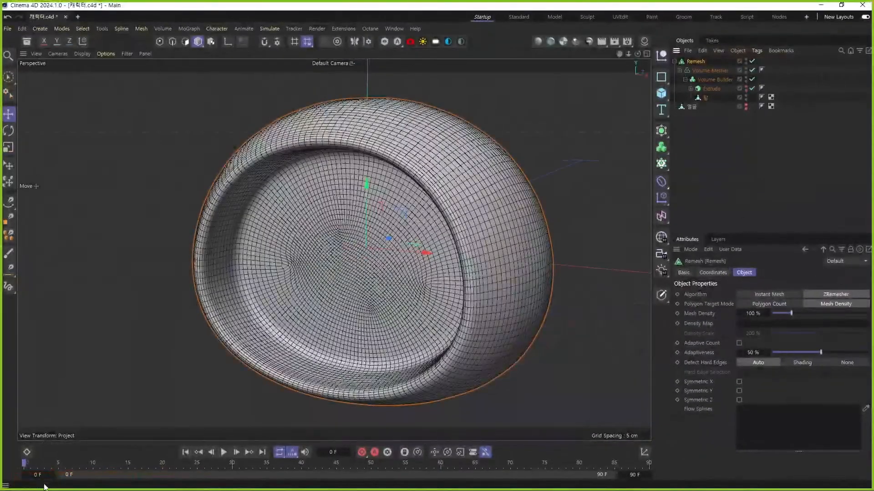
Step: Check the remeshed head from the front and enable Symmetric X on the Remesh generator
{"action": "left_click_drag", "start_coordinate": [440, 243], "coordinate": [529, 271], "text": "alt"}
{"action": "left_click_drag", "start_coordinate": [470, 256], "coordinate": [435, 257], "text": "alt"}
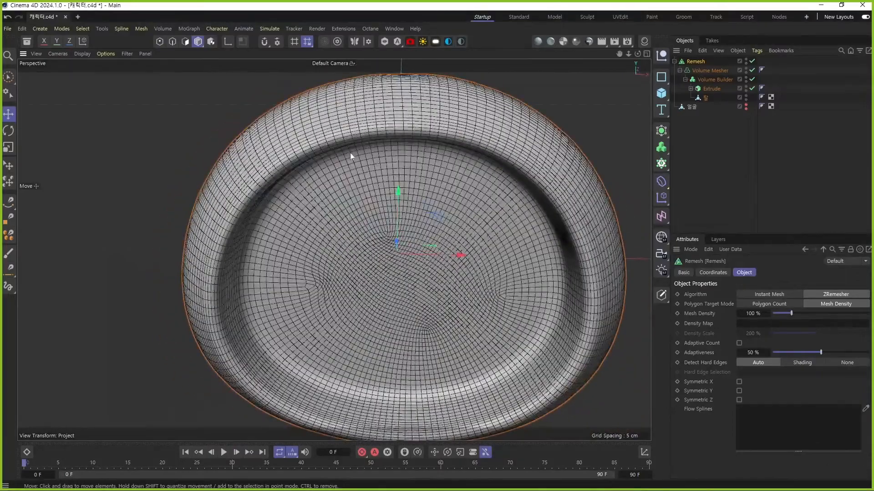
{"action": "right_click_drag", "start_coordinate": [461, 284], "coordinate": [458, 304], "text": "alt"}
{"action": "left_click_drag", "start_coordinate": [458, 304], "coordinate": [443, 282], "text": "alt"}
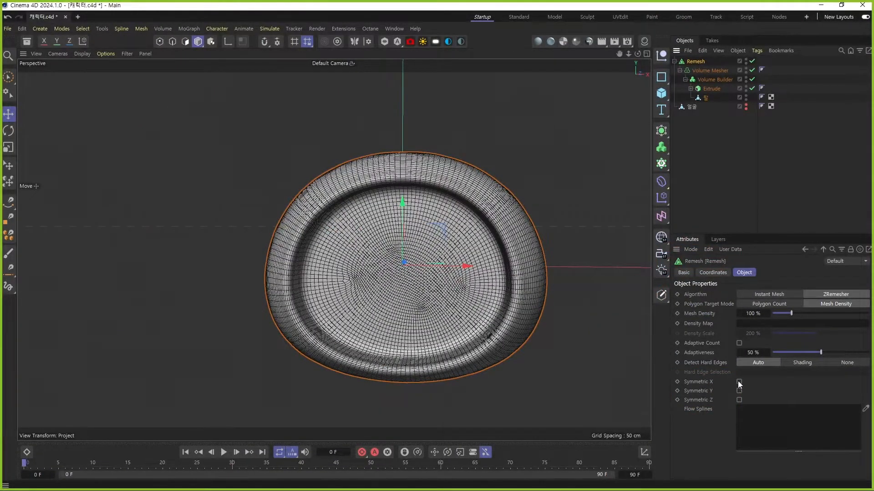
{"action": "left_click", "coordinate": [738, 382]}
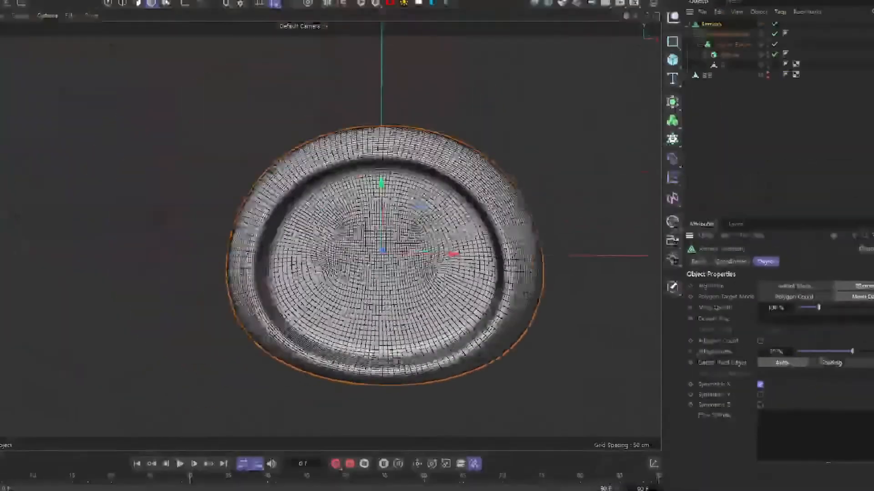
{"action": "left_click_drag", "start_coordinate": [692, 392], "coordinate": [780, 392]}
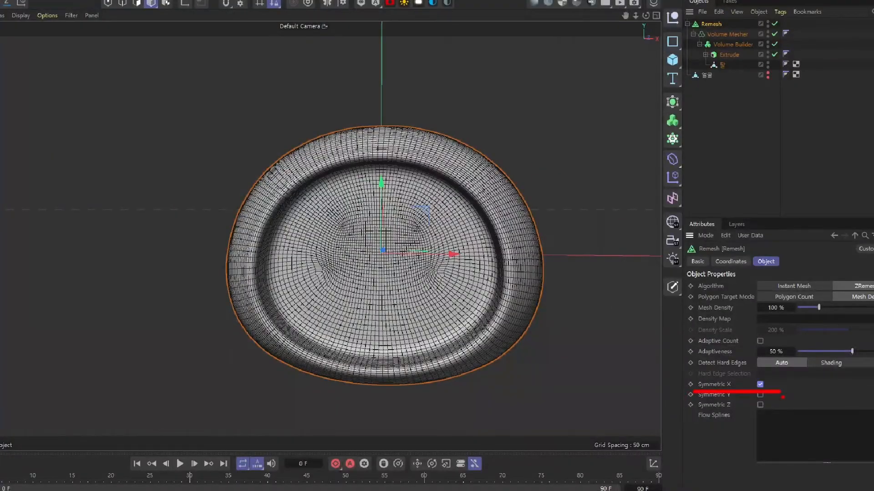
{"action": "left_click_drag", "start_coordinate": [385, 76], "coordinate": [384, 449]}
{"action": "mouse_move", "coordinate": [297, 280]}
{"action": "left_mouse_down"}
{"action": "mouse_move", "coordinate": [273, 309]}
{"action": "mouse_move", "coordinate": [312, 329]}
{"action": "left_mouse_up"}
{"action": "left_click_drag", "start_coordinate": [280, 306], "coordinate": [527, 305]}
{"action": "mouse_move", "coordinate": [503, 287]}
{"action": "left_mouse_down"}
{"action": "mouse_move", "coordinate": [511, 291]}
{"action": "mouse_move", "coordinate": [500, 337]}
{"action": "left_mouse_up"}
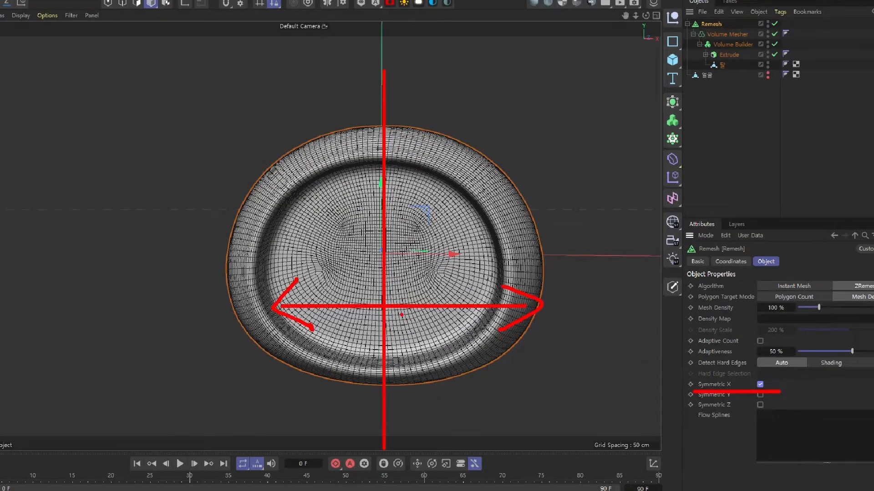
{"action": "mouse_move", "coordinate": [486, 394]}
{"action": "left_mouse_down"}
{"action": "mouse_move", "coordinate": [205, 347]}
{"action": "mouse_move", "coordinate": [437, 88]}
{"action": "mouse_move", "coordinate": [482, 415]}
{"action": "mouse_move", "coordinate": [272, 102]}
{"action": "mouse_move", "coordinate": [593, 324]}
{"action": "left_mouse_up"}
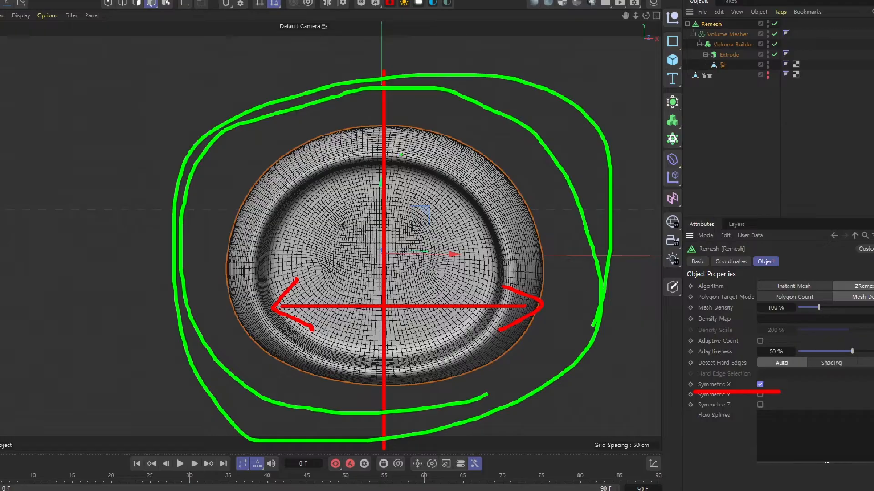
{"action": "left_click_drag", "start_coordinate": [627, 100], "coordinate": [628, 142]}
{"action": "mouse_move", "coordinate": [629, 97]}
{"action": "left_mouse_down"}
{"action": "mouse_move", "coordinate": [632, 114]}
{"action": "mouse_move", "coordinate": [664, 139]}
{"action": "left_mouse_up"}
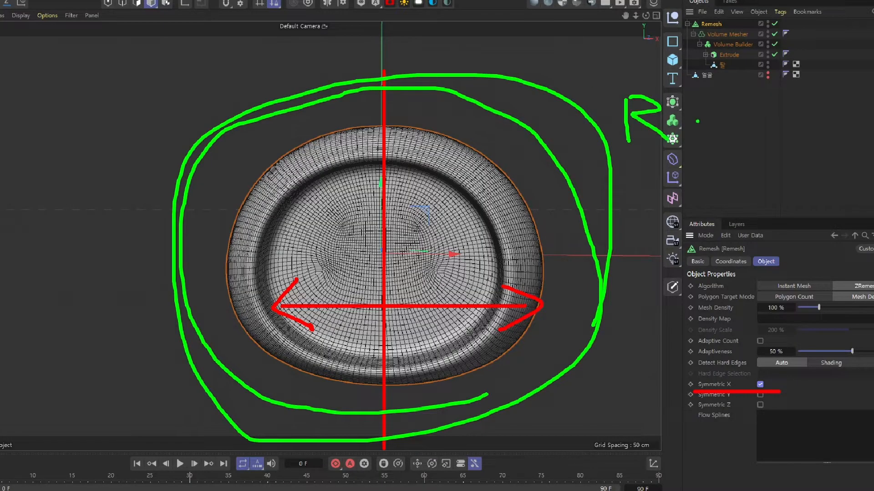
{"action": "left_click_drag", "start_coordinate": [693, 101], "coordinate": [723, 132]}
{"action": "left_click_drag", "start_coordinate": [731, 100], "coordinate": [749, 132]}
{"action": "left_click_drag", "start_coordinate": [747, 110], "coordinate": [783, 107]}
{"action": "mouse_move", "coordinate": [651, 165]}
{"action": "left_mouse_down"}
{"action": "mouse_move", "coordinate": [651, 203]}
{"action": "mouse_move", "coordinate": [678, 204]}
{"action": "left_mouse_up"}
{"action": "left_click_drag", "start_coordinate": [693, 170], "coordinate": [727, 188]}
{"action": "left_click_drag", "start_coordinate": [753, 155], "coordinate": [738, 194]}
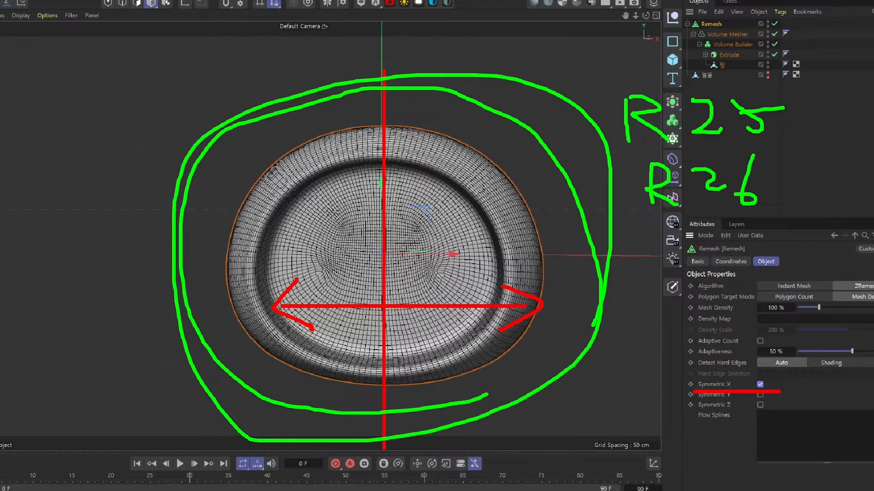
{"action": "mouse_move", "coordinate": [632, 240]}
{"action": "left_mouse_down"}
{"action": "mouse_move", "coordinate": [633, 272]}
{"action": "mouse_move", "coordinate": [679, 269]}
{"action": "left_mouse_up"}
{"action": "left_click_drag", "start_coordinate": [700, 248], "coordinate": [742, 264]}
{"action": "left_click_drag", "start_coordinate": [735, 234], "coordinate": [728, 278]}
{"action": "mouse_move", "coordinate": [620, 313]}
{"action": "left_mouse_down"}
{"action": "mouse_move", "coordinate": [661, 342]}
{"action": "mouse_move", "coordinate": [668, 325]}
{"action": "left_mouse_up"}
{"action": "mouse_move", "coordinate": [673, 314]}
{"action": "left_mouse_down"}
{"action": "mouse_move", "coordinate": [713, 314]}
{"action": "mouse_move", "coordinate": [720, 341]}
{"action": "left_mouse_up"}
{"action": "mouse_move", "coordinate": [756, 304]}
{"action": "left_mouse_down"}
{"action": "mouse_move", "coordinate": [786, 319]}
{"action": "mouse_move", "coordinate": [765, 372]}
{"action": "left_mouse_up"}
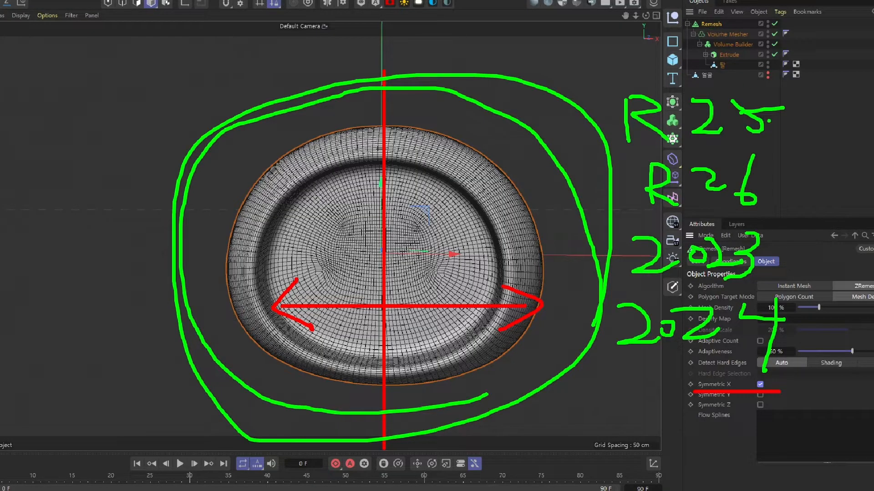
{"action": "mouse_move", "coordinate": [796, 118]}
{"action": "left_mouse_down"}
{"action": "mouse_move", "coordinate": [805, 137]}
{"action": "mouse_move", "coordinate": [833, 124]}
{"action": "left_mouse_up"}
{"action": "mouse_move", "coordinate": [796, 245]}
{"action": "left_mouse_down"}
{"action": "mouse_move", "coordinate": [790, 261]}
{"action": "mouse_move", "coordinate": [802, 271]}
{"action": "mouse_move", "coordinate": [848, 257]}
{"action": "left_mouse_up"}
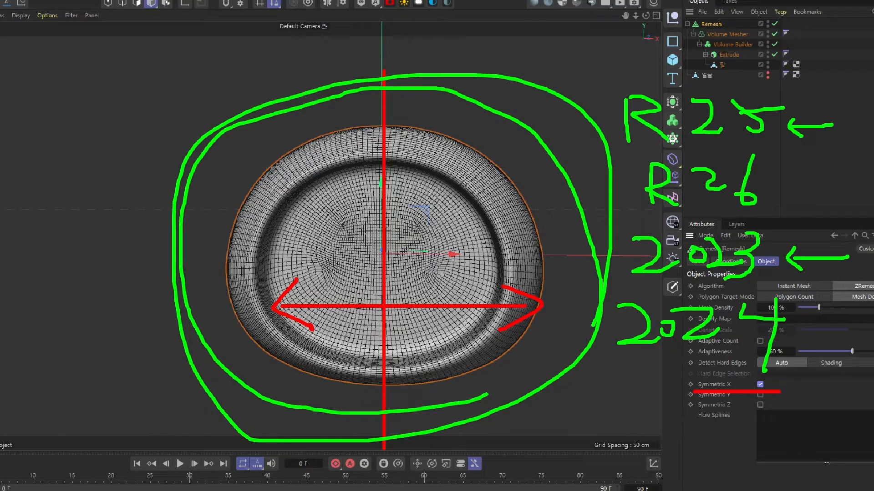
{"action": "mouse_move", "coordinate": [612, 223]}
{"action": "left_mouse_down"}
{"action": "mouse_move", "coordinate": [845, 221]}
{"action": "mouse_move", "coordinate": [858, 294]}
{"action": "mouse_move", "coordinate": [669, 373]}
{"action": "mouse_move", "coordinate": [597, 269]}
{"action": "mouse_move", "coordinate": [598, 222]}
{"action": "left_mouse_up"}
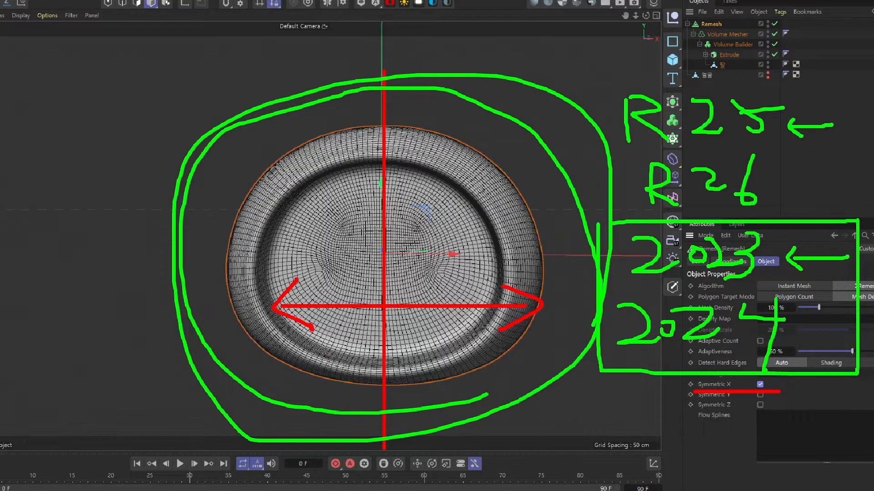
{"action": "key", "text": "Escape"}
Step: Inspect the symmetric mesh around the face opening and set the Remesh's mesh density to 50 %
{"action": "left_click_drag", "start_coordinate": [441, 202], "coordinate": [392, 225], "text": "alt"}
{"action": "right_click_drag", "start_coordinate": [441, 202], "coordinate": [445, 155], "text": "alt"}
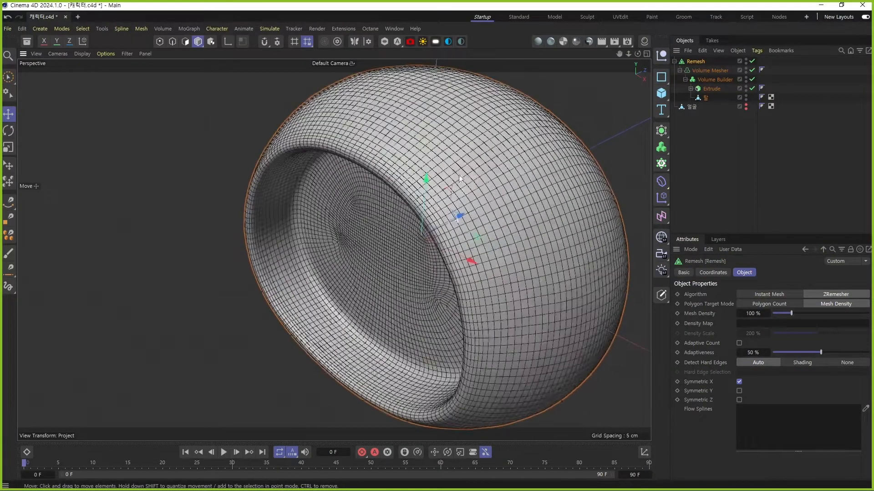
{"action": "left_click_drag", "start_coordinate": [459, 178], "coordinate": [426, 212], "text": "alt"}
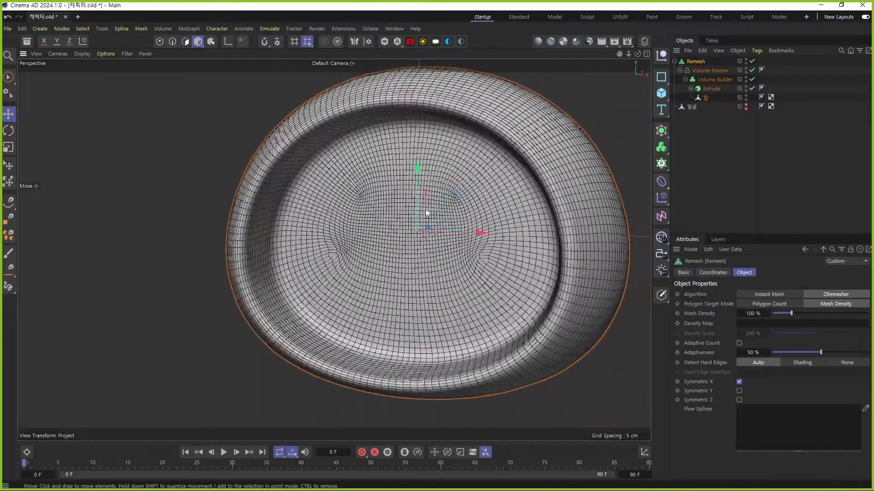
{"action": "left_click", "coordinate": [753, 313]}
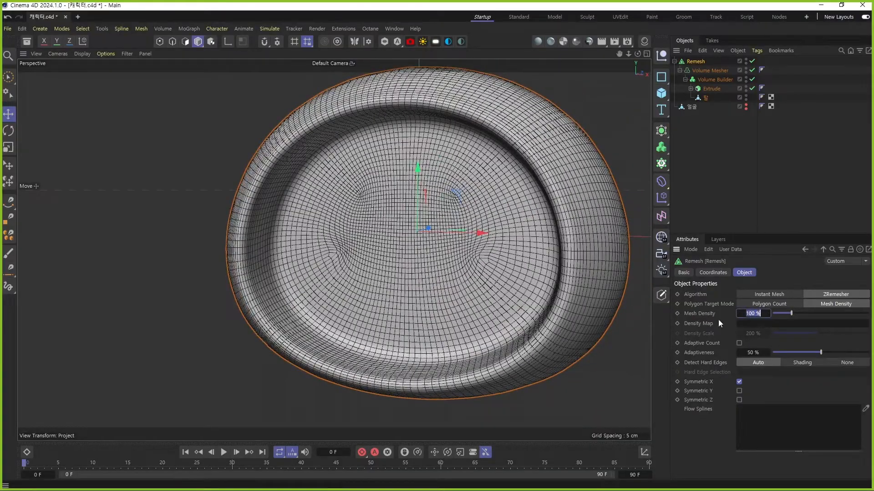
{"action": "type", "text": "50"}
{"action": "key", "text": "Return"}
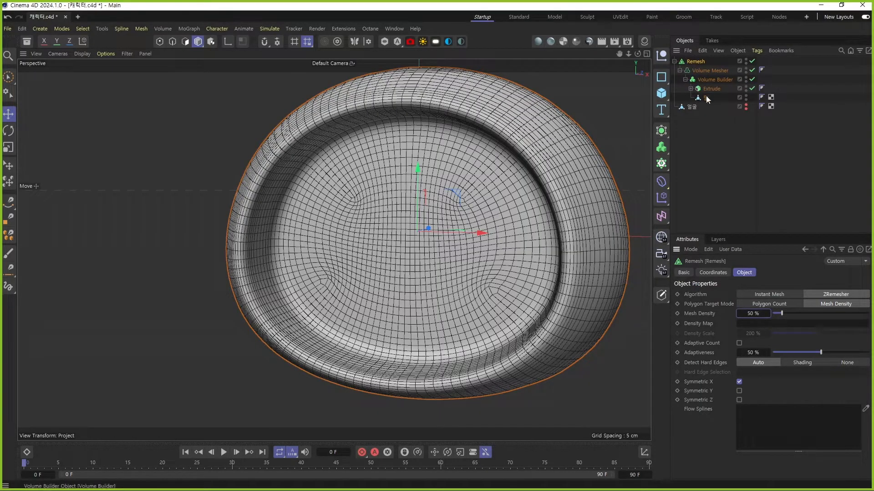
Step: Expand the Extrude and examine the nested objects in the Remesh hierarchy, from the generator down to the 탈 mesh
{"action": "left_click", "coordinate": [690, 88]}
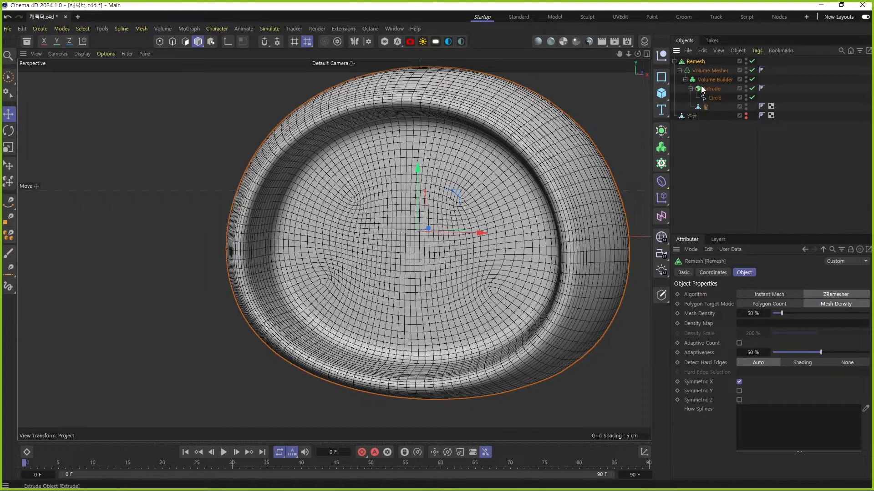
{"action": "left_click", "coordinate": [718, 90]}
{"action": "left_click", "coordinate": [717, 80]}
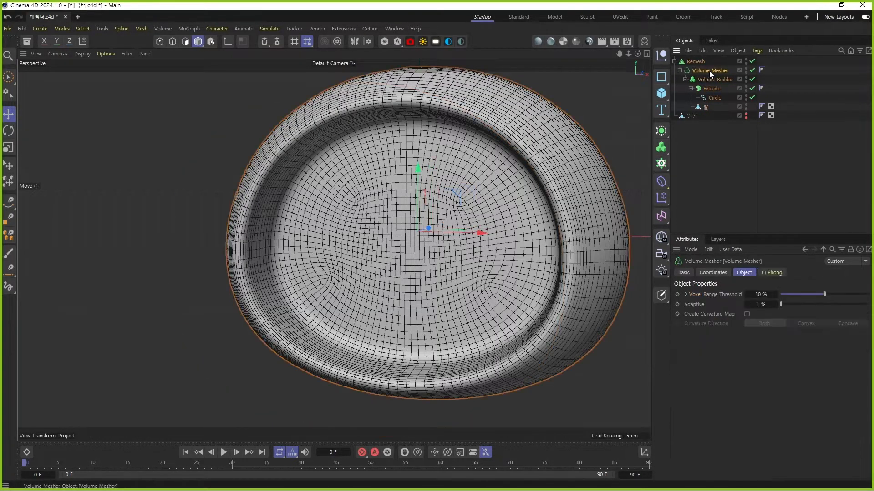
{"action": "left_click", "coordinate": [709, 70]}
{"action": "left_click", "coordinate": [697, 62]}
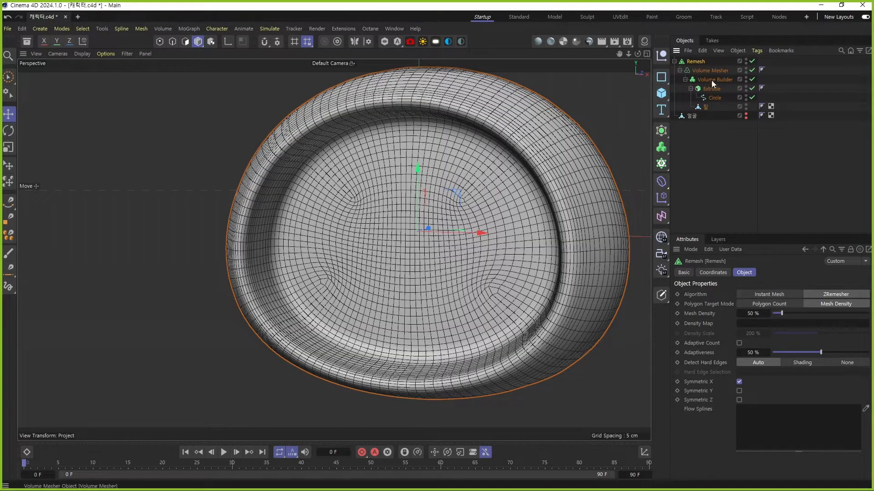
{"action": "left_click", "coordinate": [708, 107], "text": "shift"}
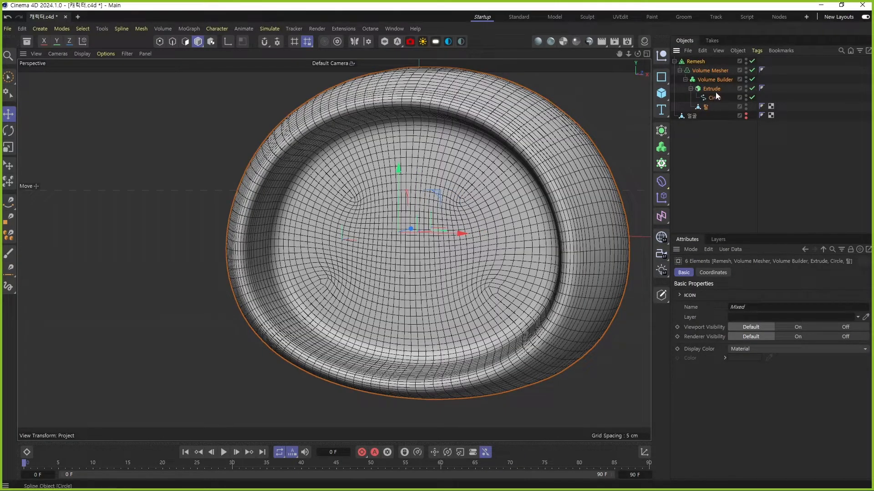
{"action": "left_click_drag", "start_coordinate": [773, 64], "coordinate": [697, 106]}
{"action": "left_click", "coordinate": [795, 82]}
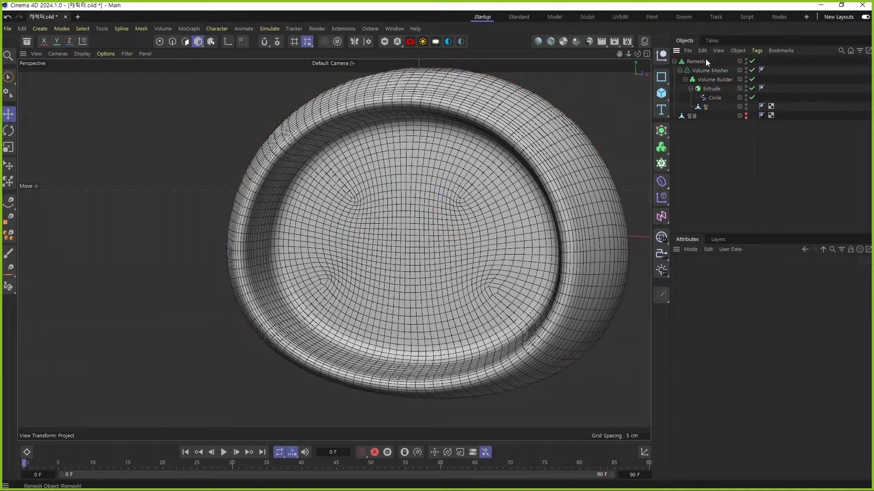
Step: Select the Remesh generator with all its children and use Connect Objects to make a single polygon copy
{"action": "left_click", "coordinate": [705, 60]}
{"action": "right_click", "coordinate": [707, 61]}
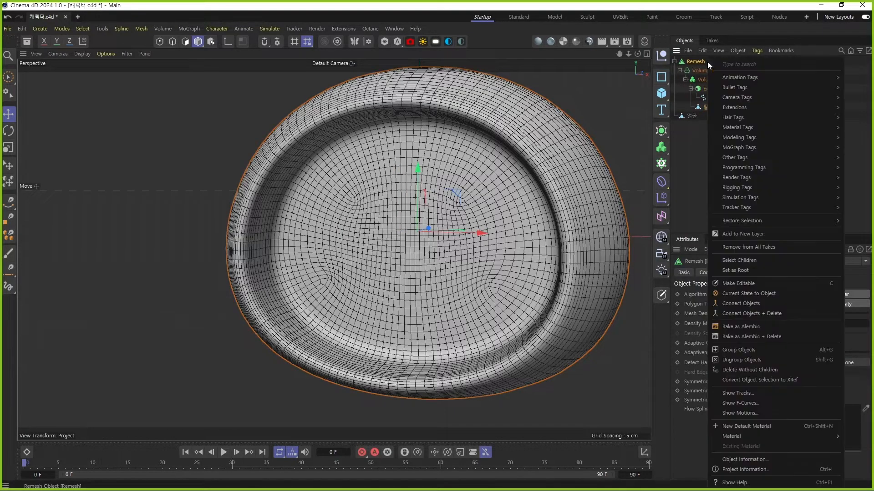
{"action": "left_click", "coordinate": [777, 261]}
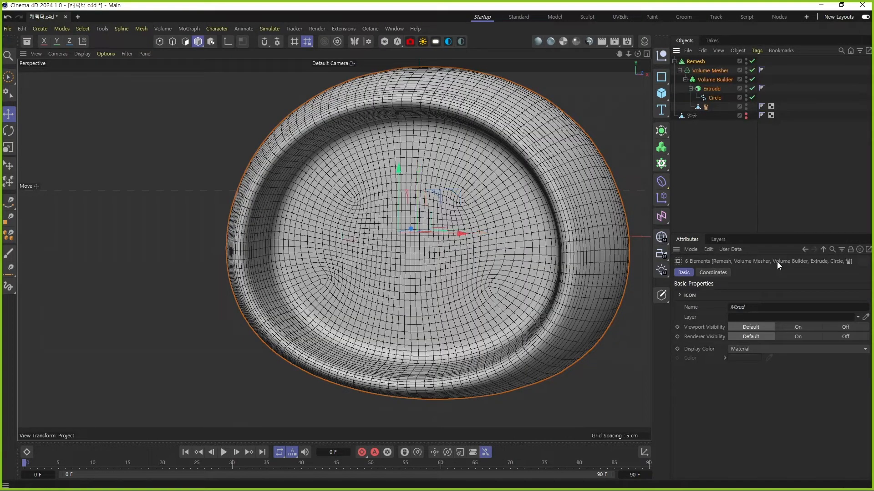
{"action": "right_click", "coordinate": [721, 61]}
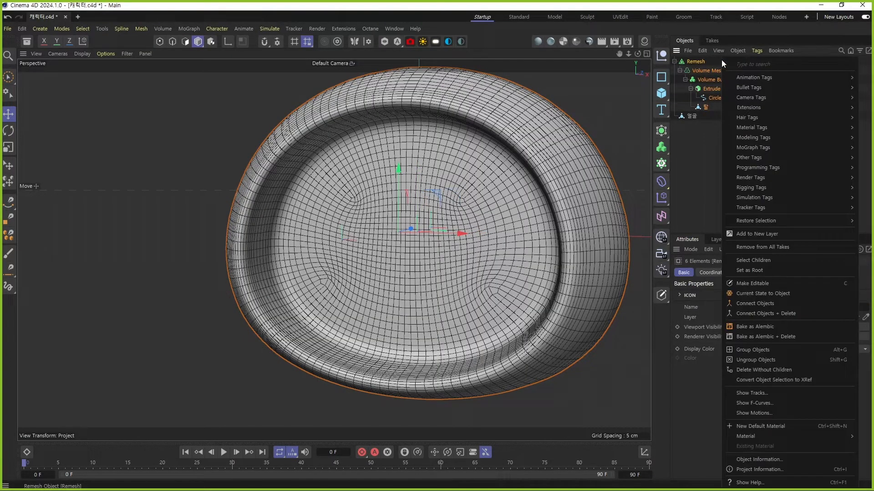
{"action": "left_click", "coordinate": [779, 302]}
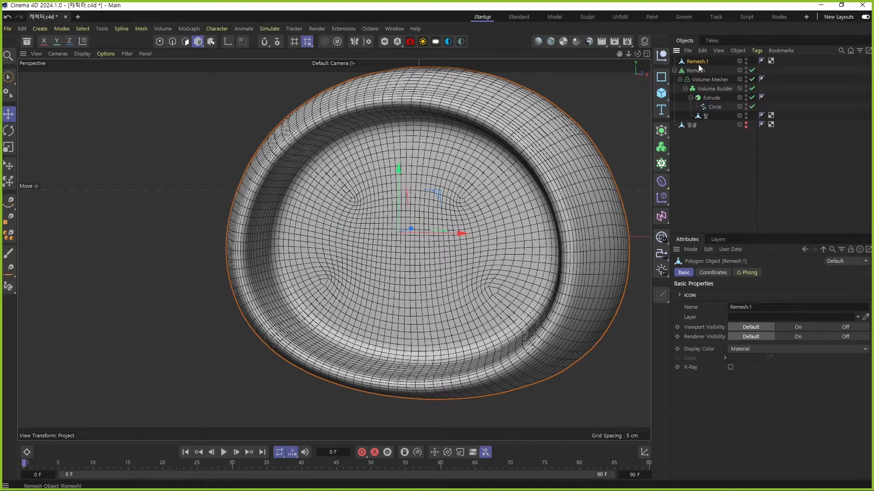
Step: Collapse the original Remesh hierarchy, hide it in the viewport and renderer, and save the project
{"action": "scroll", "coordinate": [504, 140], "scroll_direction": "down", "scroll_amount": 10}
{"action": "left_click_drag", "start_coordinate": [451, 178], "coordinate": [475, 171]}
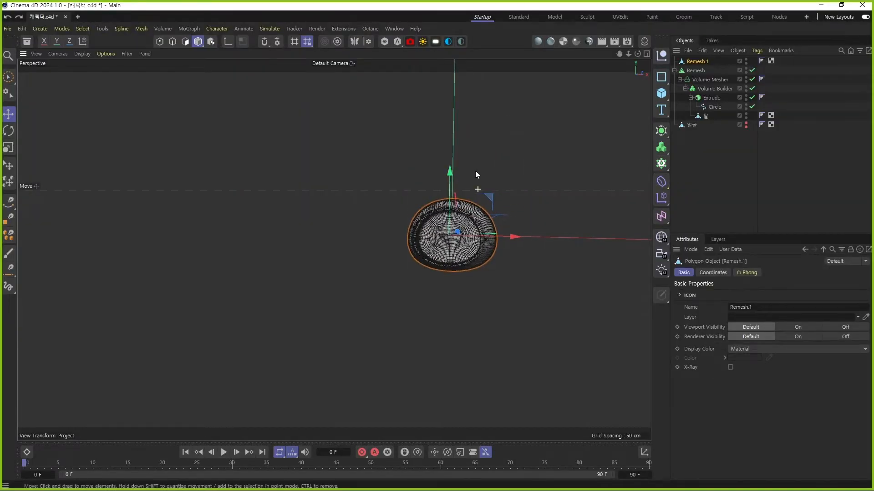
{"action": "scroll", "coordinate": [475, 170], "scroll_direction": "up", "scroll_amount": 8}
{"action": "scroll", "coordinate": [522, 260], "scroll_direction": "down", "scroll_amount": 8}
{"action": "scroll", "coordinate": [520, 267], "scroll_direction": "up", "scroll_amount": 2}
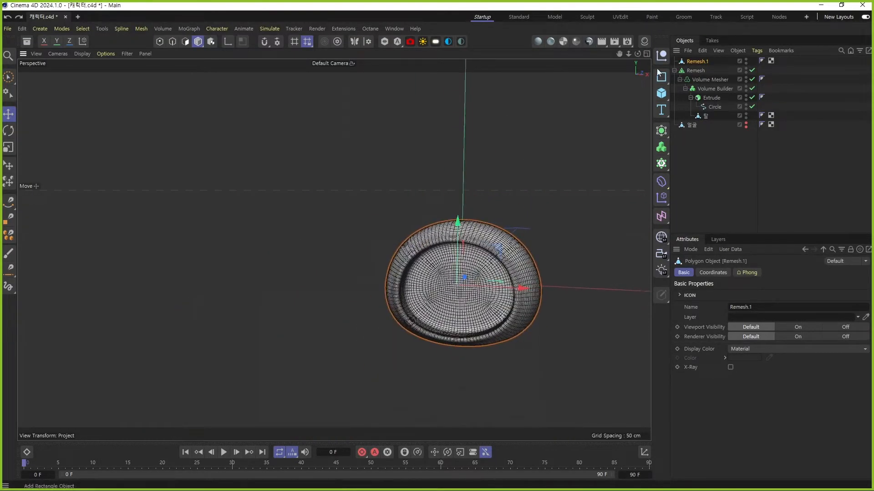
{"action": "left_click", "coordinate": [702, 71]}
{"action": "left_click", "coordinate": [674, 70]}
{"action": "key", "text": "ctrl+s"}
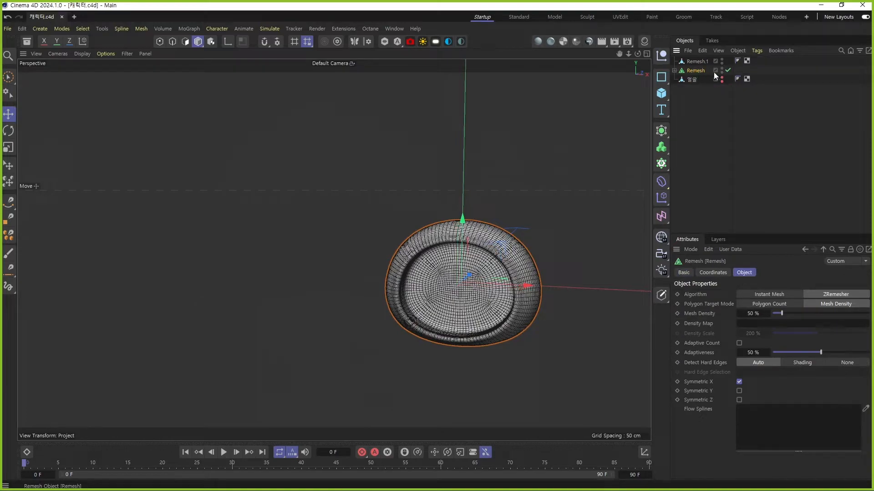
{"action": "left_click", "coordinate": [722, 69]}
{"action": "left_click", "coordinate": [722, 69]}
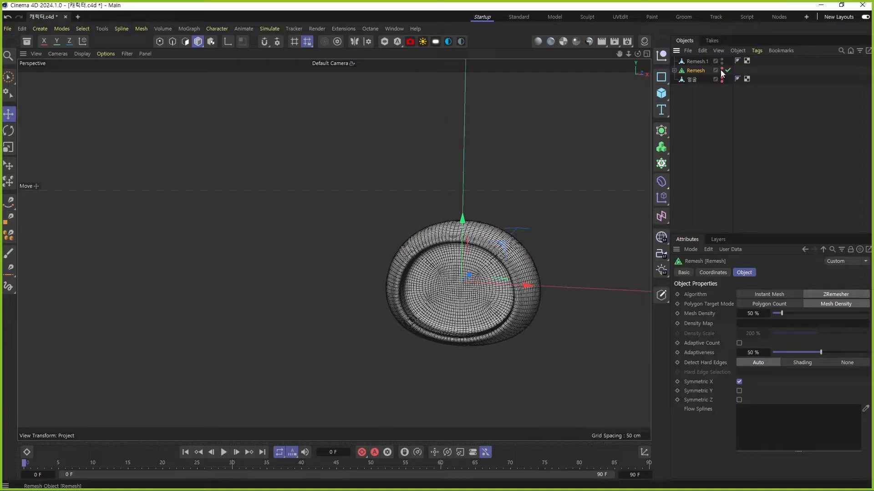
{"action": "key", "text": "ctrl+s"}
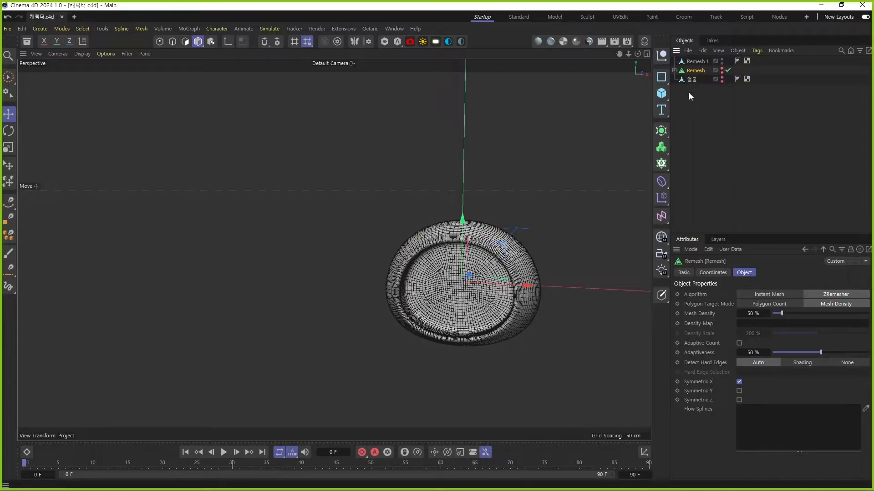
Step: Widen the object list and add the original Remesh generator to a new layer, displaying that layer's settings
{"action": "left_click_drag", "start_coordinate": [670, 105], "coordinate": [654, 104]}
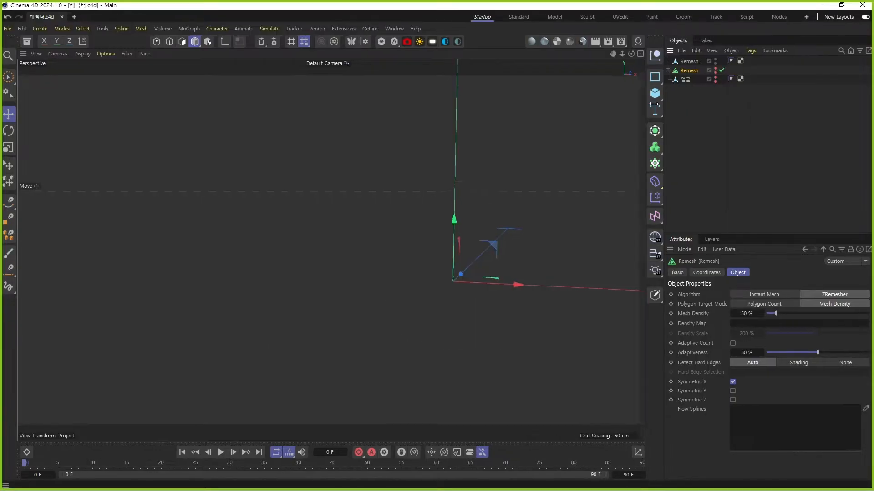
{"action": "right_click", "coordinate": [691, 70]}
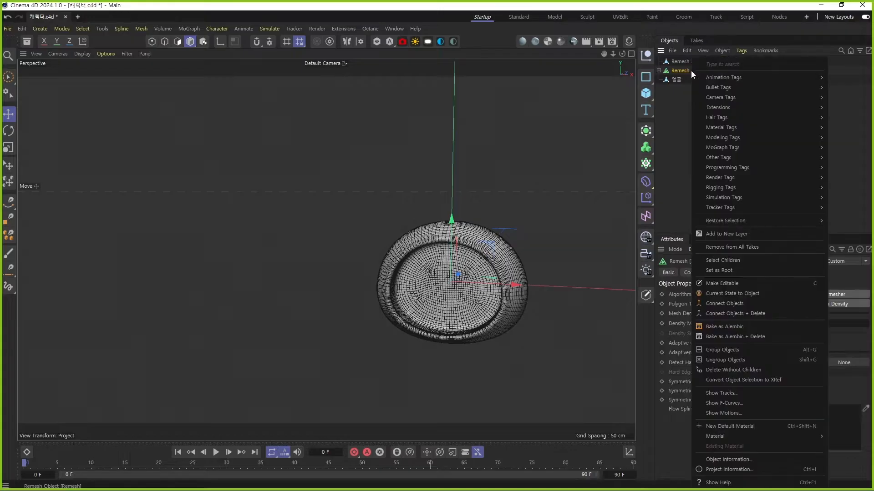
{"action": "left_click", "coordinate": [757, 233]}
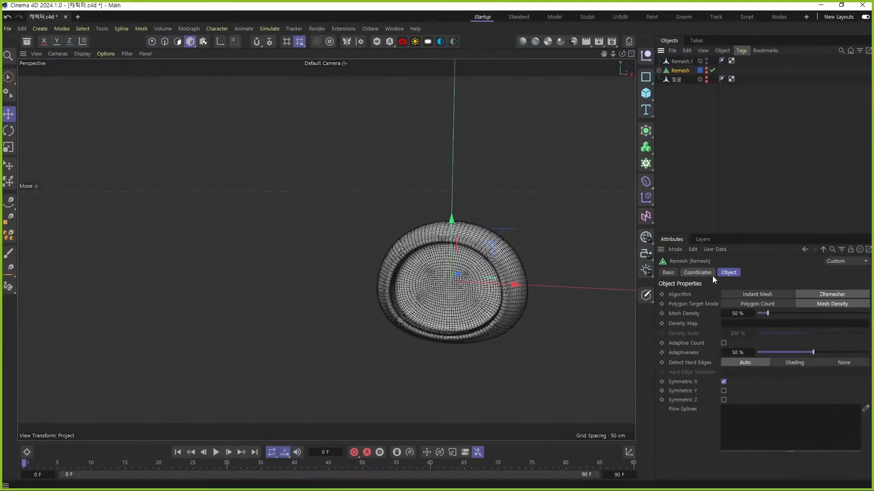
{"action": "left_click", "coordinate": [706, 239]}
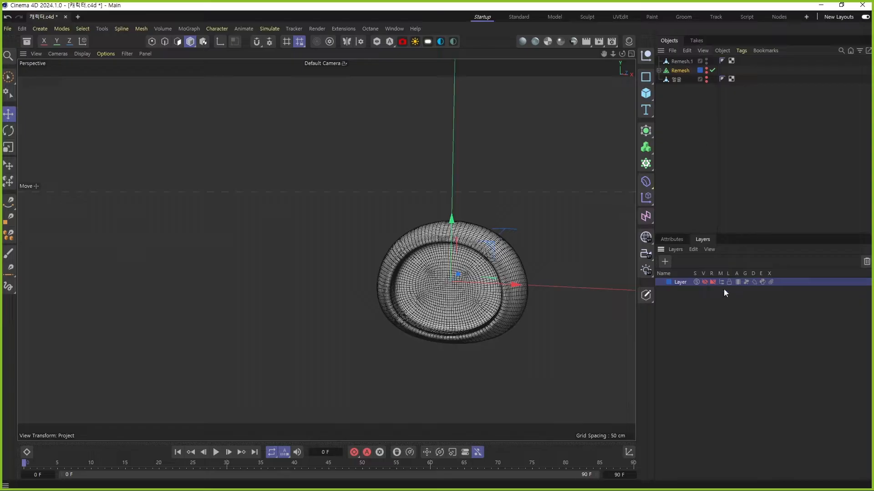
Step: Hide the new layer from the viewport, the renderer and the object list, and lock it
{"action": "left_click", "coordinate": [721, 282]}
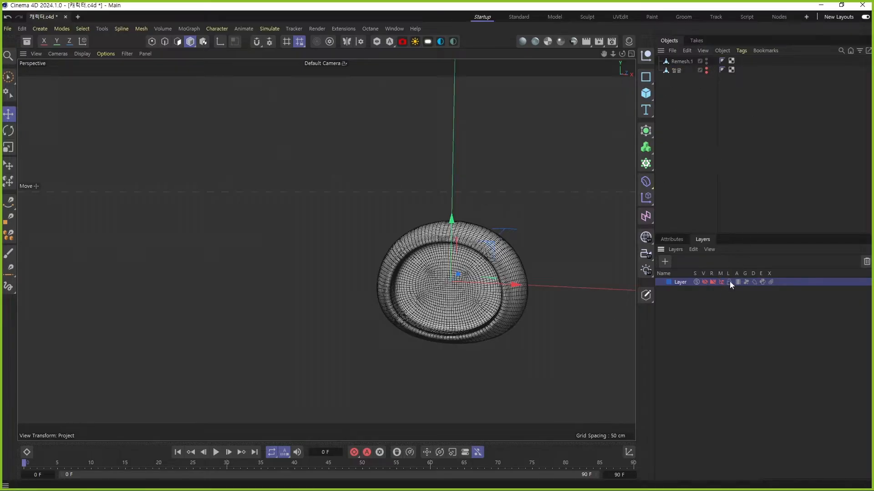
{"action": "left_click", "coordinate": [728, 282]}
{"action": "left_click_drag", "start_coordinate": [704, 283], "coordinate": [730, 282]}
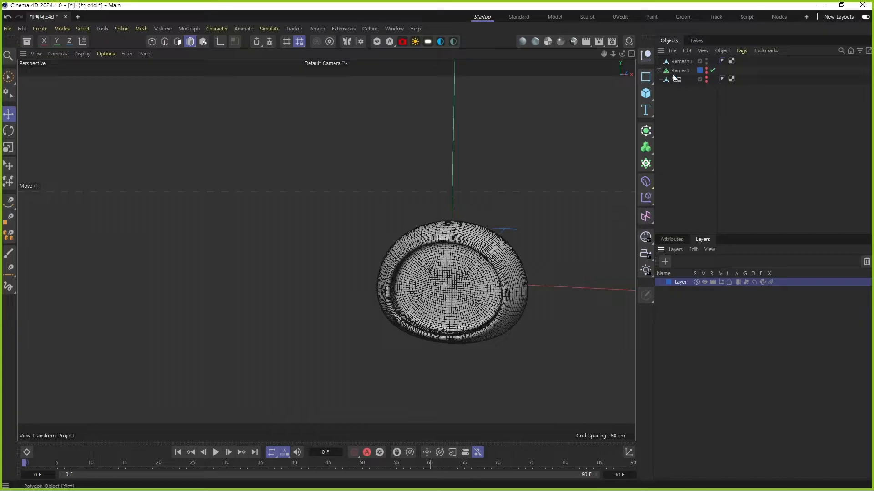
{"action": "left_click_drag", "start_coordinate": [729, 282], "coordinate": [715, 283]}
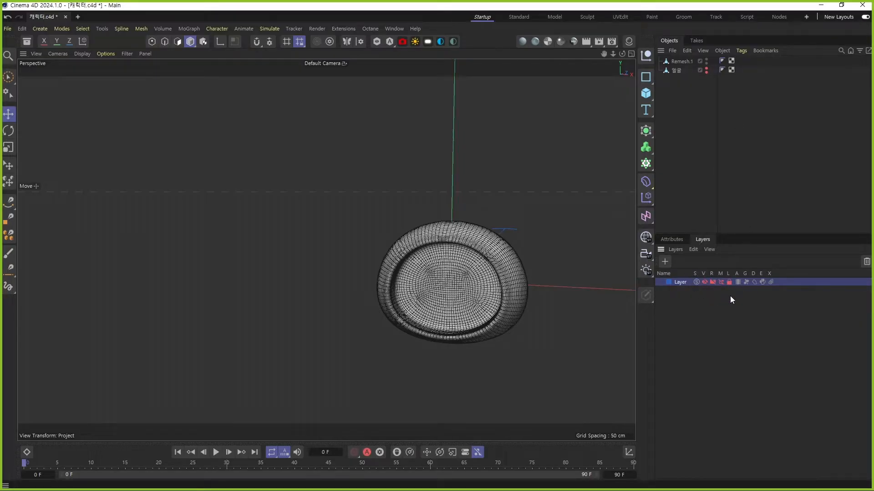
{"action": "left_click", "coordinate": [671, 239]}
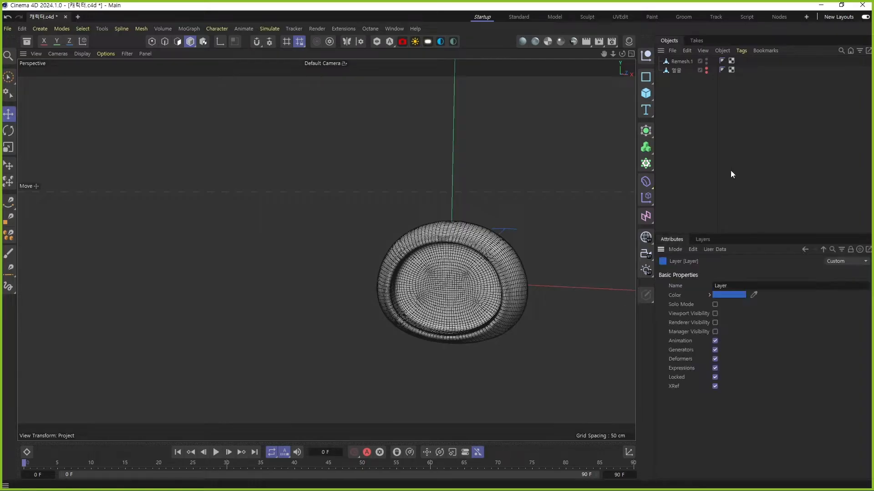
Step: Show the 얼굴 object, scale it down slightly so it sits inside the head's face opening, and save the project
{"action": "left_click", "coordinate": [705, 68]}
{"action": "left_click", "coordinate": [702, 71]}
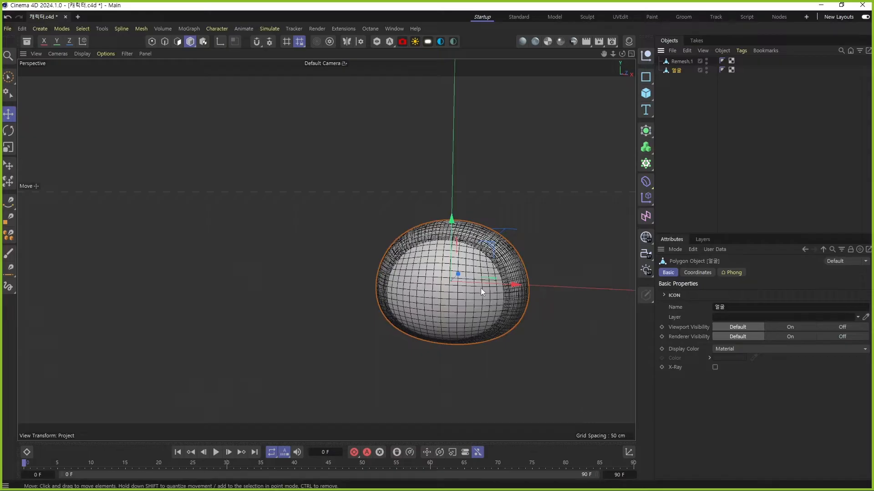
{"action": "scroll", "coordinate": [480, 288], "scroll_direction": "up", "scroll_amount": 5}
{"action": "key", "text": "t"}
{"action": "left_click_drag", "start_coordinate": [539, 165], "coordinate": [524, 175]}
{"action": "left_click_drag", "start_coordinate": [420, 293], "coordinate": [429, 242], "text": "alt"}
{"action": "key", "text": "e"}
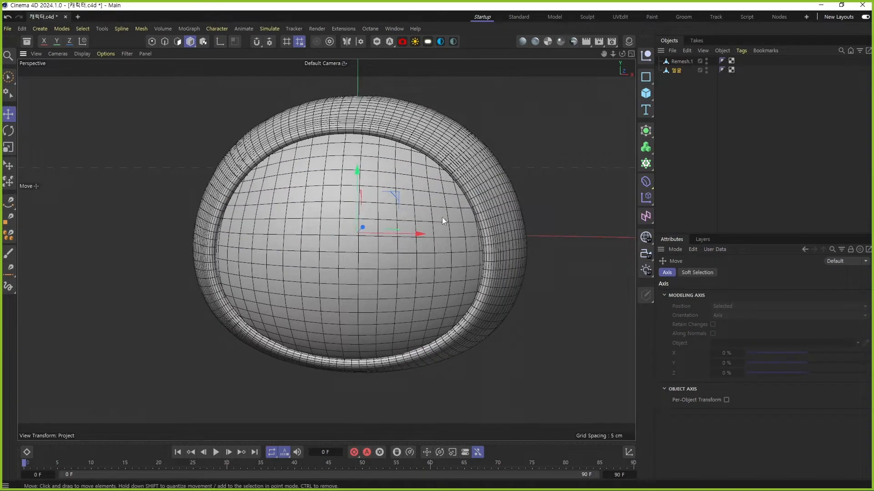
{"action": "left_click_drag", "start_coordinate": [459, 209], "coordinate": [431, 234], "text": "alt"}
{"action": "key", "text": "ctrl+s"}
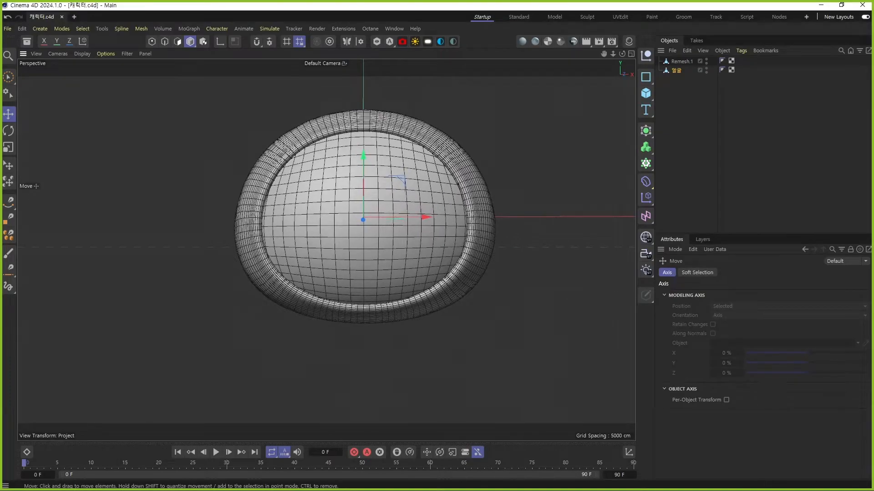
Step: Check the character's body in the reference video and place a duplicate of 얼굴 directly below the head
{"action": "key", "text": "alt+Tab"}
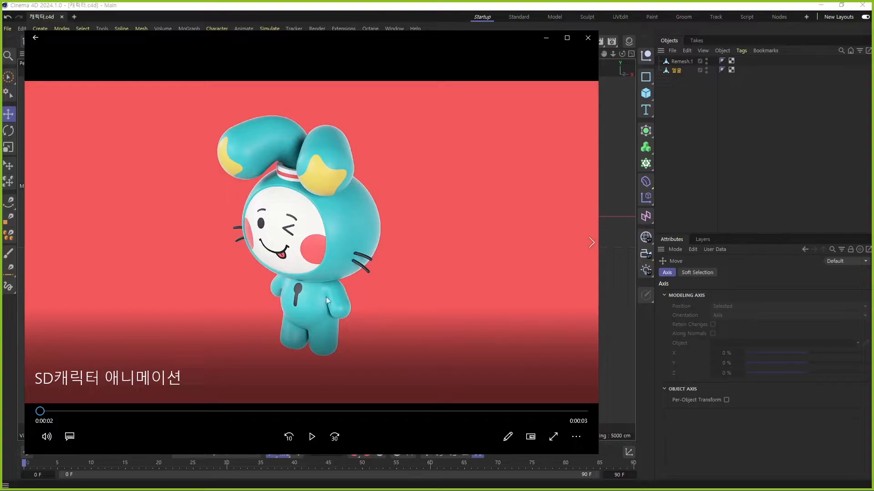
{"action": "left_click", "coordinate": [692, 81]}
{"action": "left_click", "coordinate": [677, 71]}
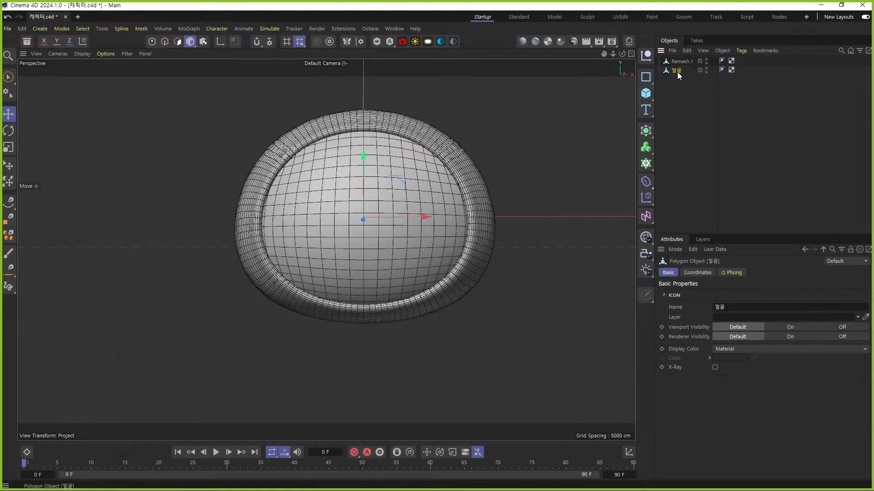
{"action": "scroll", "coordinate": [378, 213], "scroll_direction": "down", "scroll_amount": 3}
{"action": "middle_click_drag", "start_coordinate": [379, 227], "coordinate": [374, 202], "text": "alt"}
{"action": "left_click_drag", "start_coordinate": [361, 148], "coordinate": [362, 282]}
{"action": "key", "text": "ctrl+c"}
{"action": "key", "text": "ctrl+v"}
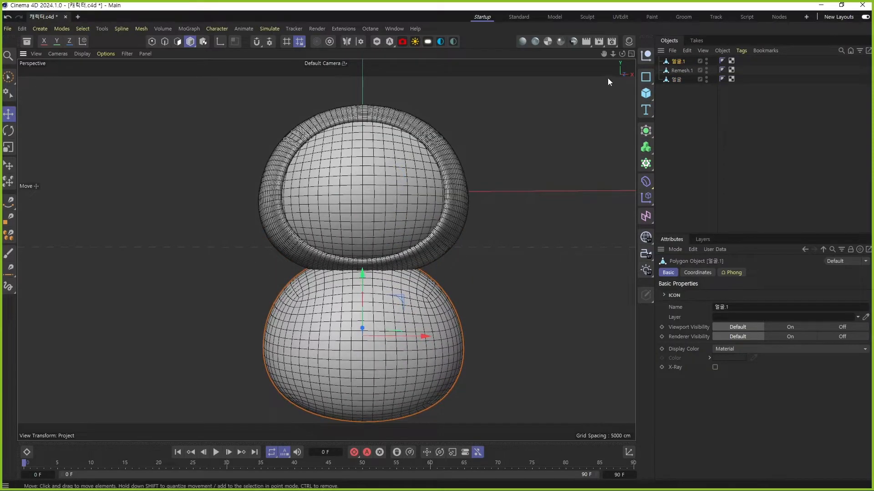
Step: Place the duplicated object below 얼굴 in the hierarchy and rename it 몸통
{"action": "left_click_drag", "start_coordinate": [678, 61], "coordinate": [678, 85]}
{"action": "double_click", "coordinate": [678, 79]}
{"action": "type", "text": "ㅇ몸통"}
{"action": "key", "text": "Return"}
Step: Scale the 몸통 object down to about half its size and fit it against the underside of the head
{"action": "key", "text": "t"}
{"action": "left_click_drag", "start_coordinate": [468, 266], "coordinate": [356, 266]}
{"action": "key", "text": "e"}
{"action": "key", "text": "t"}
{"action": "left_click_drag", "start_coordinate": [425, 319], "coordinate": [415, 318]}
{"action": "key", "text": "e"}
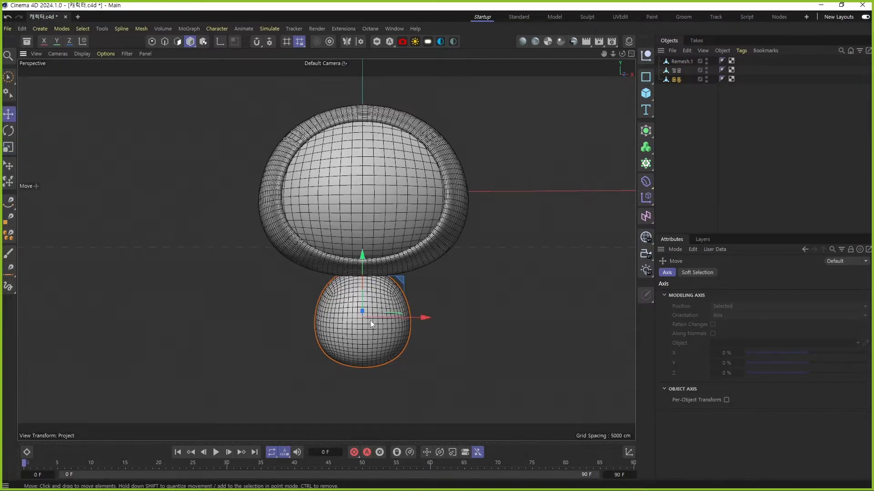
{"action": "scroll", "coordinate": [373, 318], "scroll_direction": "up", "scroll_amount": 6}
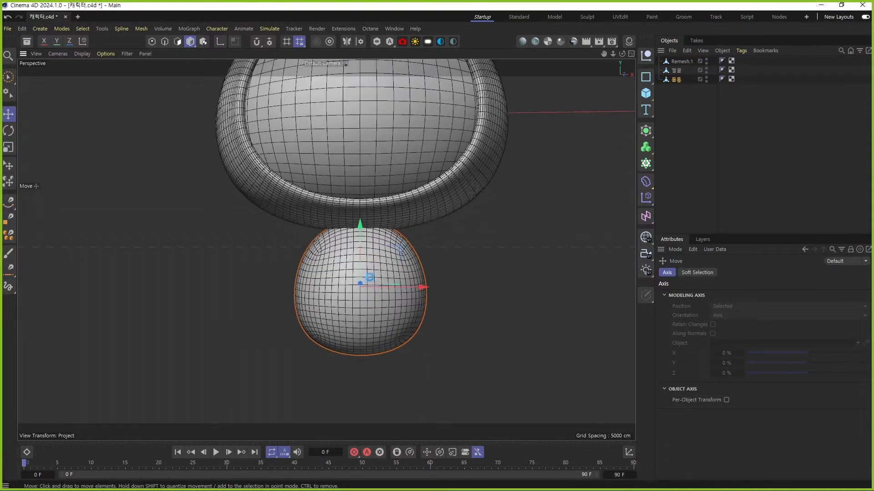
{"action": "left_click_drag", "start_coordinate": [359, 228], "coordinate": [359, 233]}
Step: Add an FFD deformer as a child of 몸통, fitted to the body, and enter point editing
{"action": "left_click", "coordinate": [645, 182]}
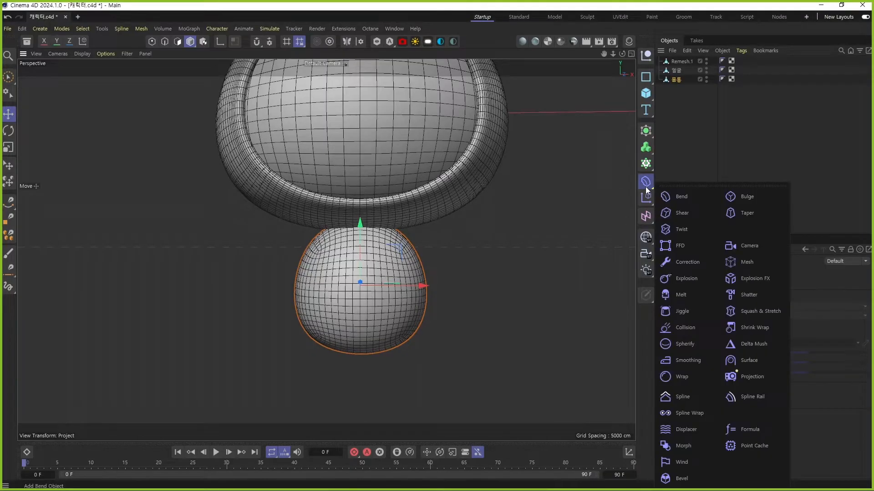
{"action": "left_click", "coordinate": [678, 247]}
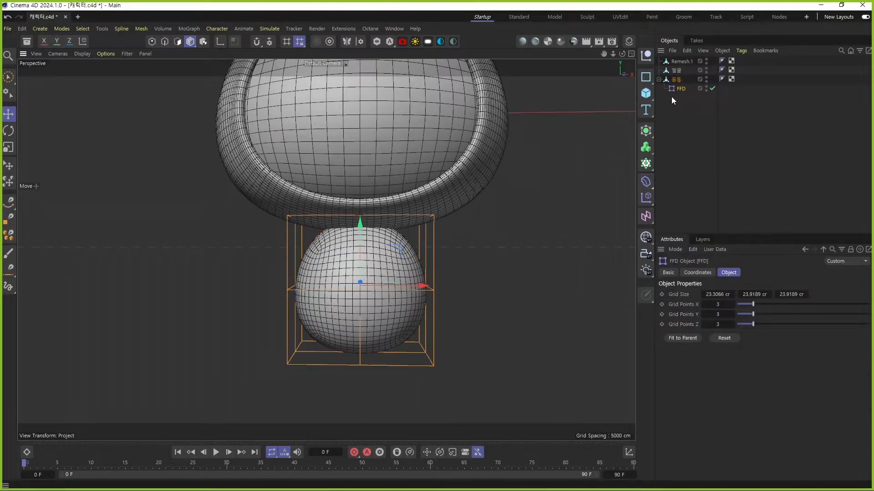
{"action": "left_click", "coordinate": [152, 41]}
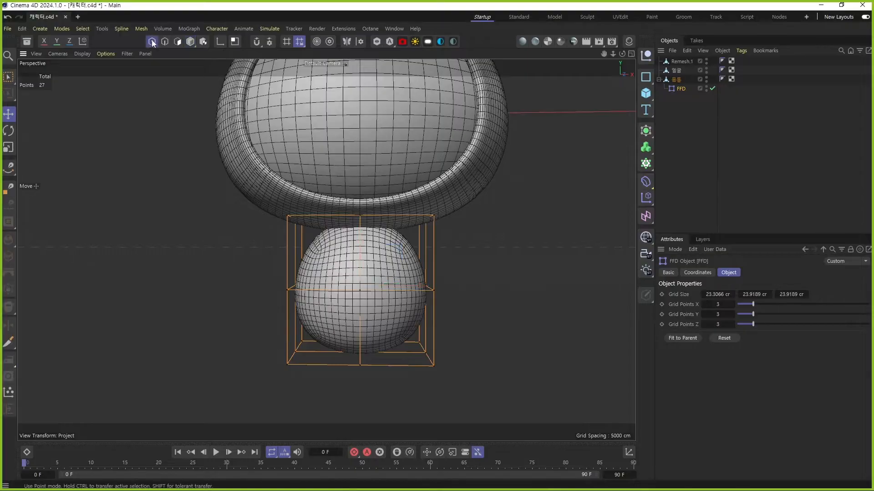
Step: In the Right view, select the FFD's top row of points and scale them inward along Z to narrow the upper body
{"action": "middle_click", "coordinate": [357, 263]}
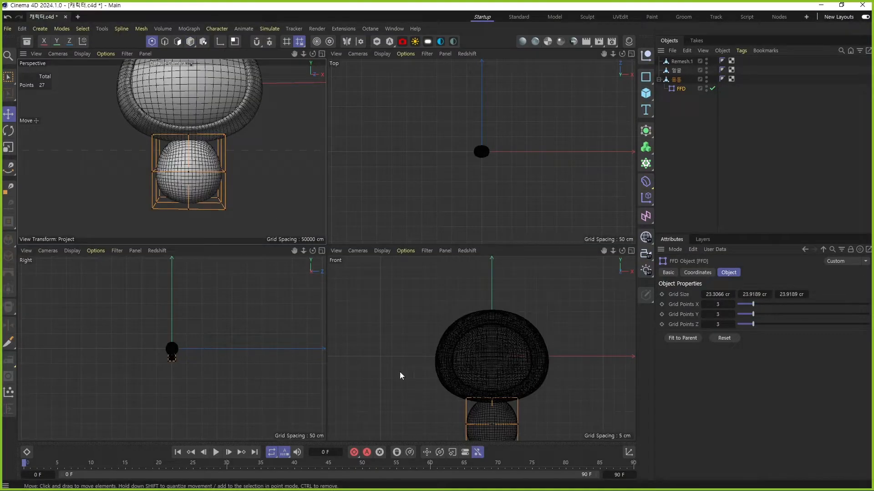
{"action": "middle_click", "coordinate": [319, 336]}
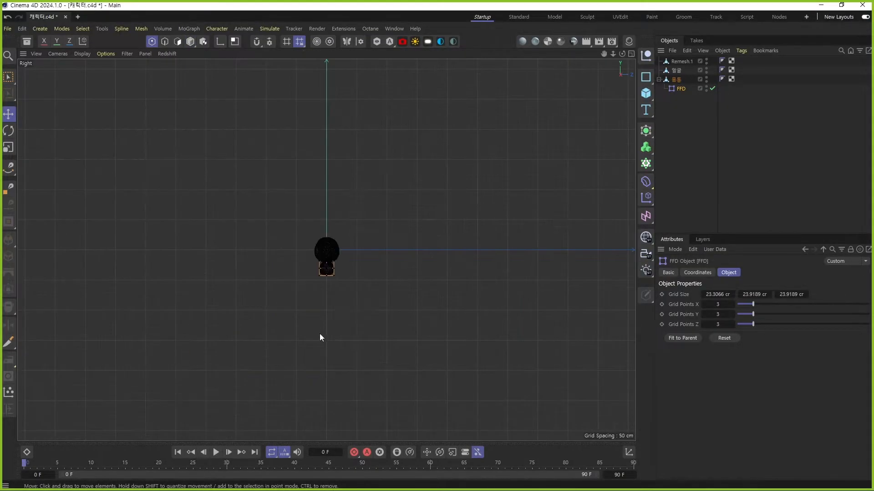
{"action": "scroll", "coordinate": [318, 225], "scroll_direction": "up", "scroll_amount": 10}
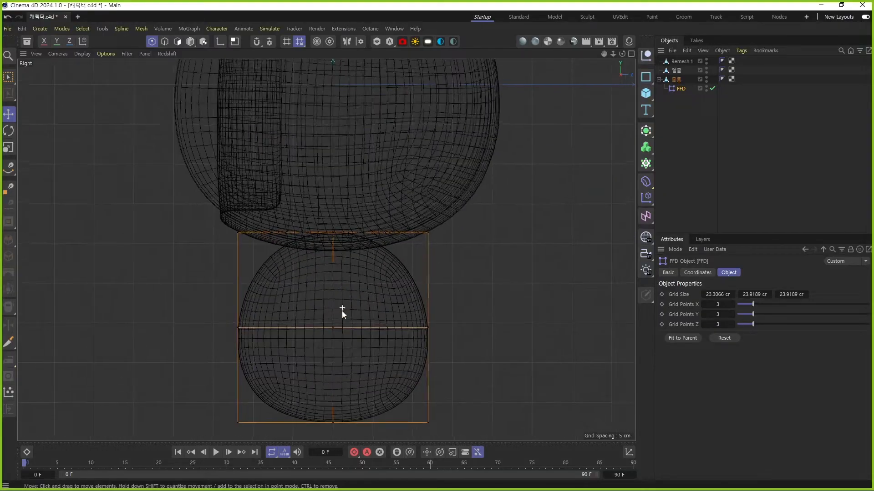
{"action": "scroll", "coordinate": [343, 311], "scroll_direction": "down", "scroll_amount": 2}
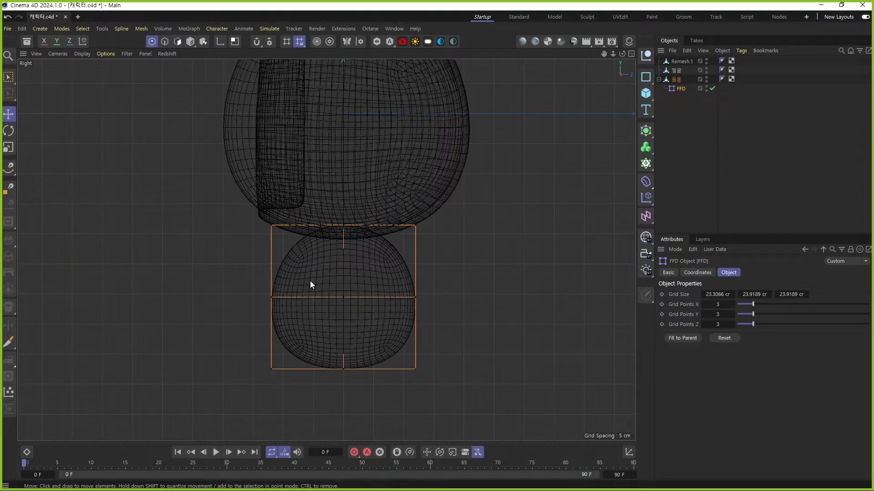
{"action": "left_click", "coordinate": [8, 77]}
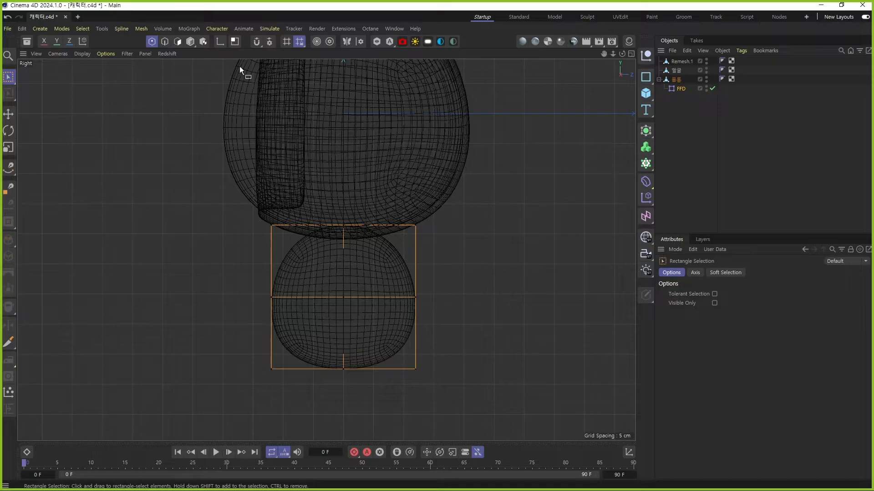
{"action": "left_click", "coordinate": [678, 89]}
{"action": "left_click_drag", "start_coordinate": [192, 196], "coordinate": [526, 247]}
{"action": "key", "text": "t"}
{"action": "left_click_drag", "start_coordinate": [404, 226], "coordinate": [395, 227]}
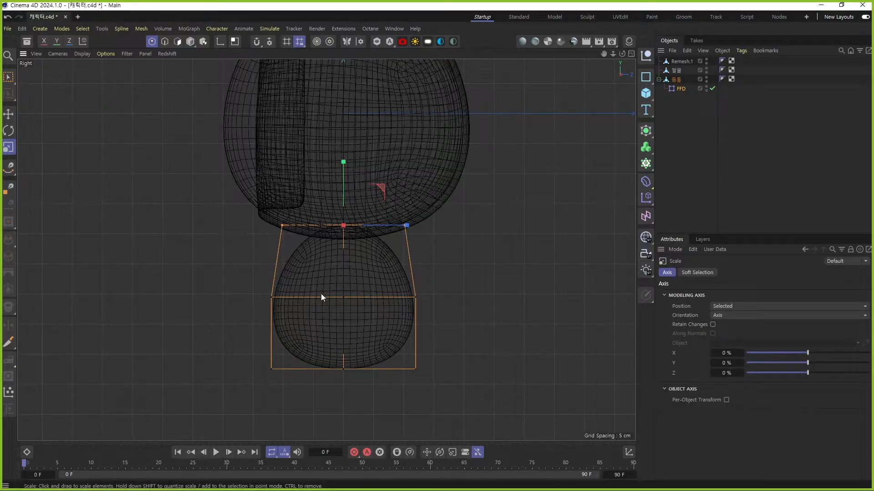
{"action": "middle_click", "coordinate": [360, 298]}
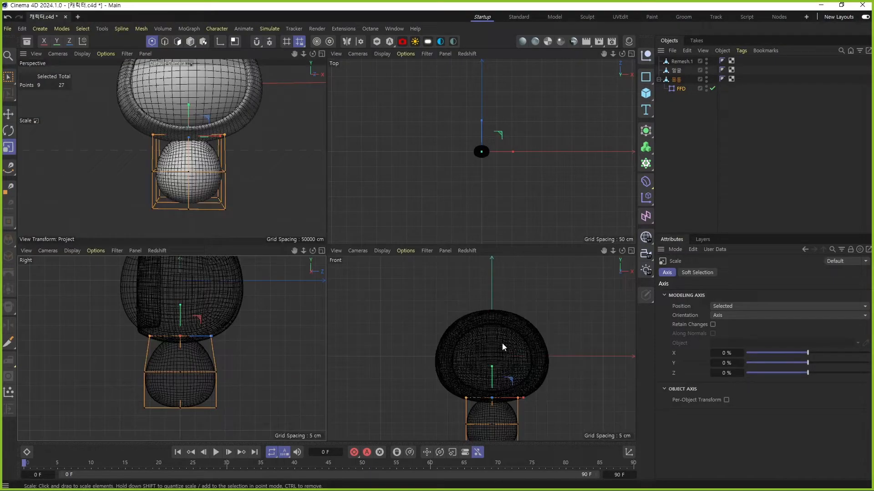
Step: In the Front view, select the FFD's bottom row of points, scale them inward along X to narrow the lower body, and save the project
{"action": "middle_click", "coordinate": [493, 405]}
{"action": "scroll", "coordinate": [451, 395], "scroll_direction": "up", "scroll_amount": 5}
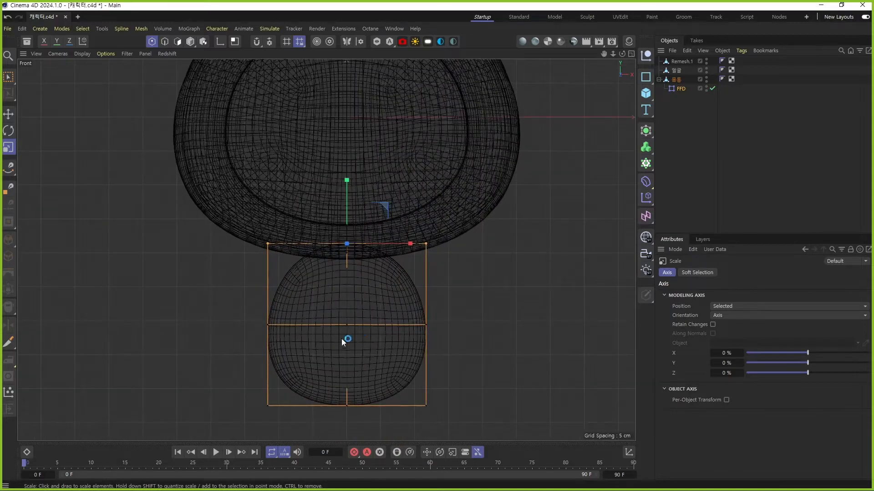
{"action": "middle_click_drag", "start_coordinate": [310, 306], "coordinate": [312, 277], "text": "alt"}
{"action": "left_click", "coordinate": [8, 76]}
{"action": "left_click_drag", "start_coordinate": [216, 290], "coordinate": [403, 380]}
{"action": "key", "text": "t"}
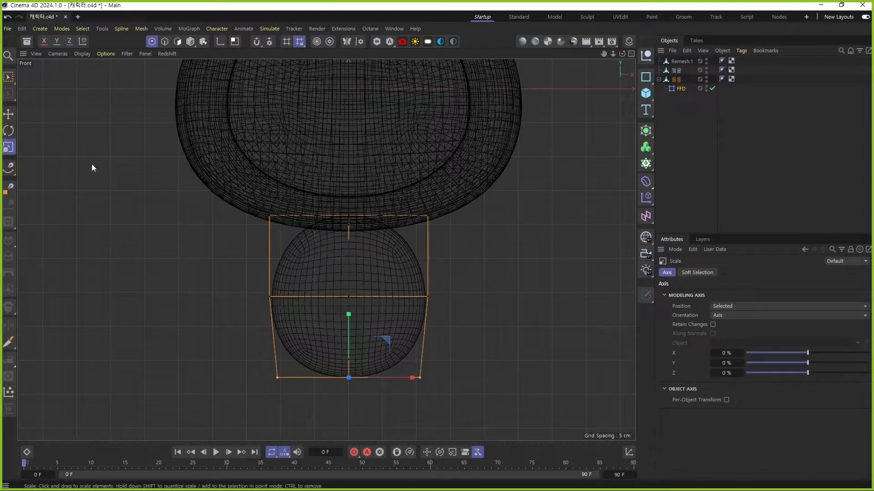
{"action": "key", "text": "e"}
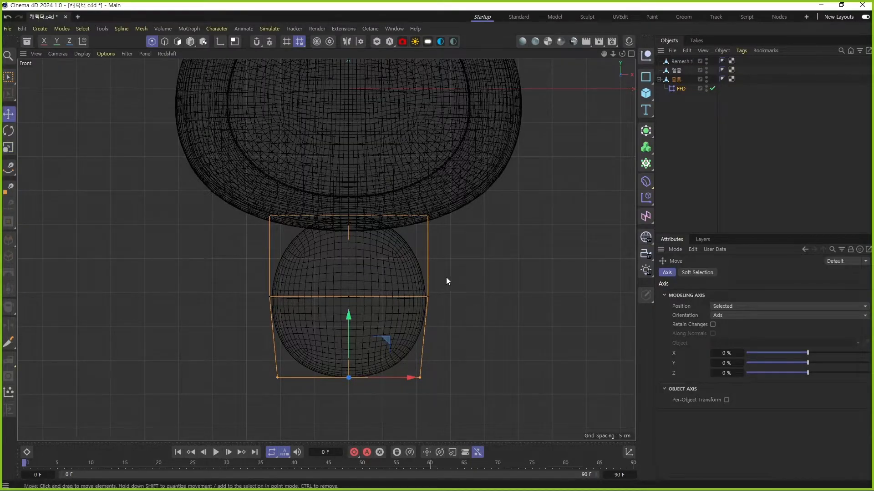
{"action": "middle_click", "coordinate": [444, 280]}
{"action": "middle_click", "coordinate": [222, 164]}
{"action": "key", "text": "ctrl+s"}
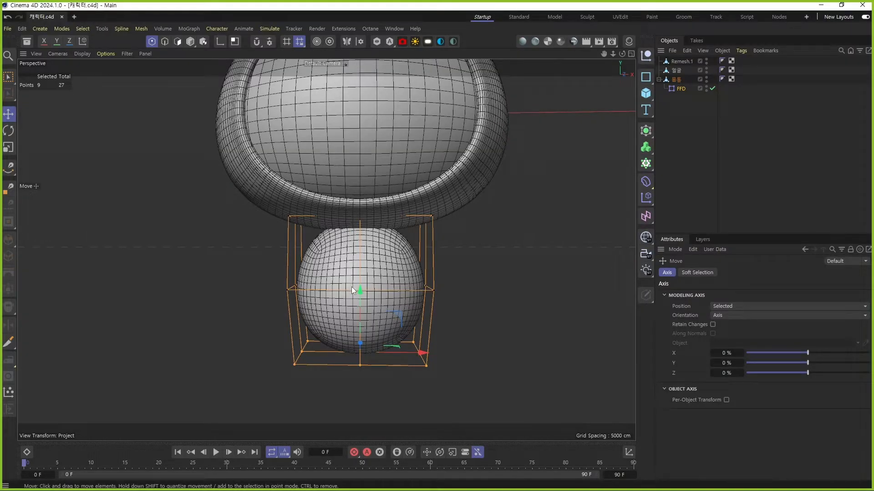
Step: Examine the proportions of the head and body in the perspective and orthographic views
{"action": "left_click", "coordinate": [736, 168]}
{"action": "left_click", "coordinate": [646, 92]}
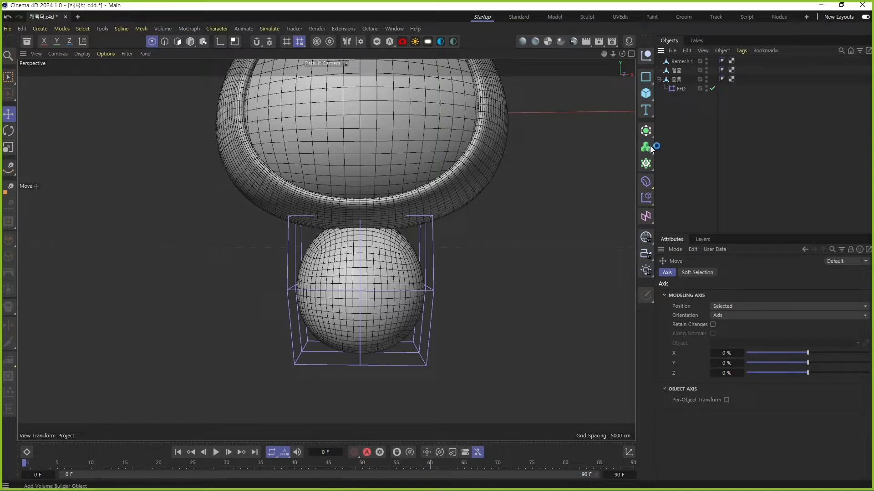
{"action": "left_click", "coordinate": [645, 93]}
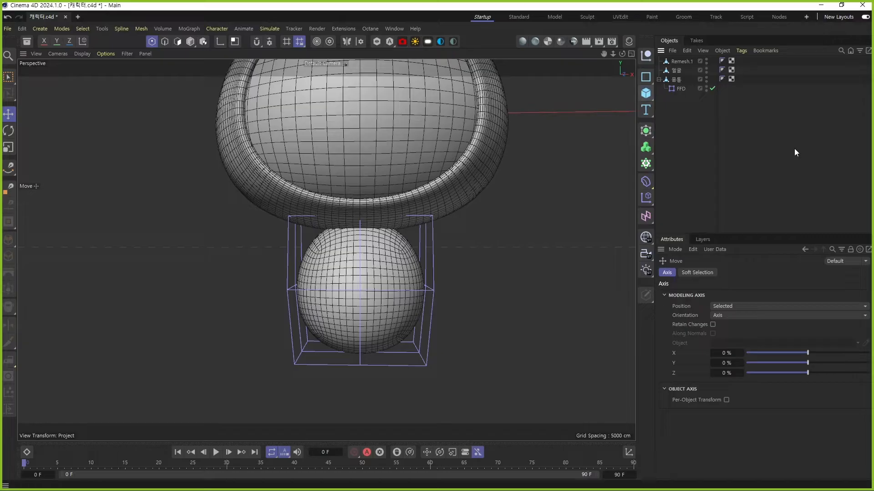
{"action": "left_click_drag", "start_coordinate": [359, 180], "coordinate": [351, 263], "text": "alt"}
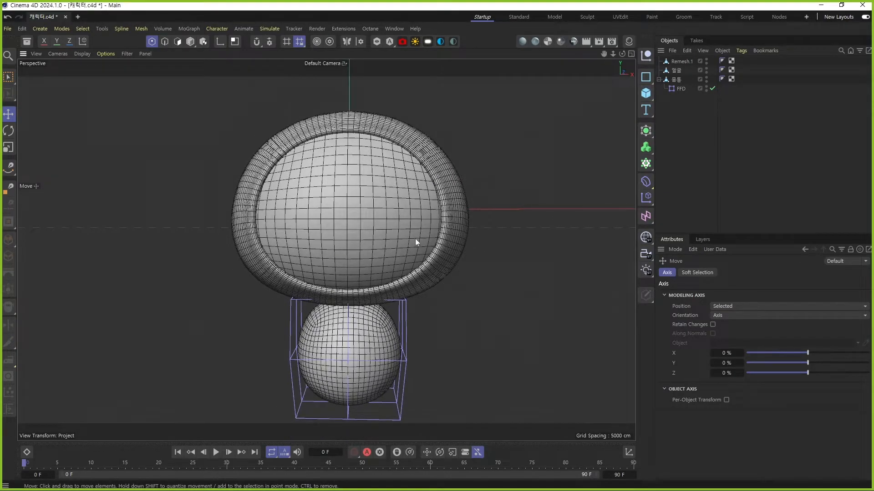
{"action": "middle_click", "coordinate": [381, 264]}
{"action": "middle_click", "coordinate": [230, 194]}
{"action": "middle_click", "coordinate": [251, 200]}
{"action": "key", "text": "F2"}
{"action": "key", "text": "F5"}
{"action": "key", "text": "F1"}
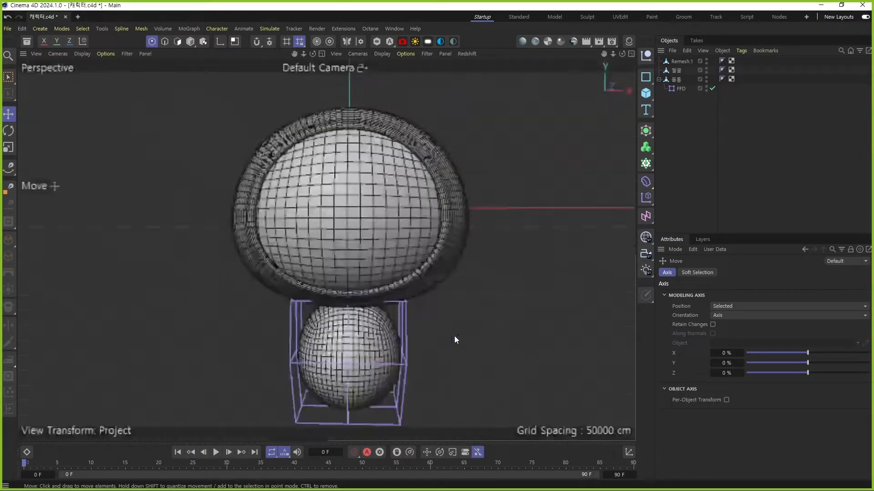
{"action": "key", "text": "F4"}
{"action": "middle_click", "coordinate": [454, 335]}
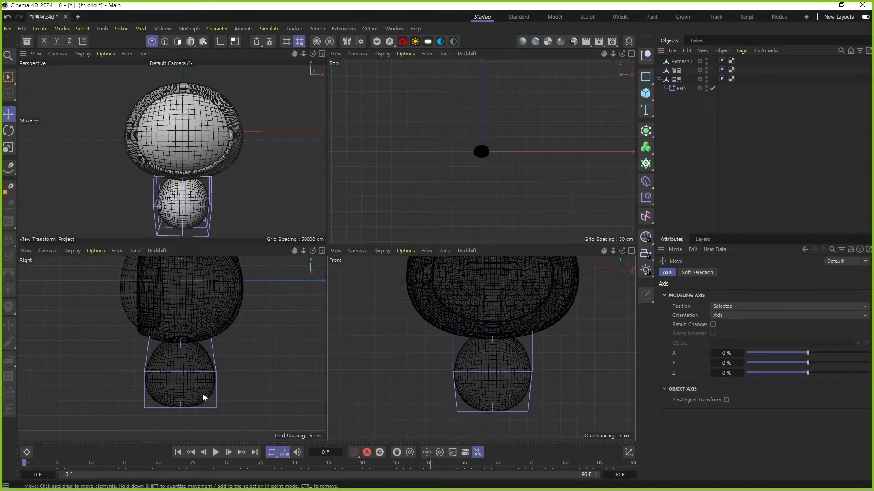
{"action": "middle_click", "coordinate": [275, 331]}
{"action": "middle_click", "coordinate": [255, 291]}
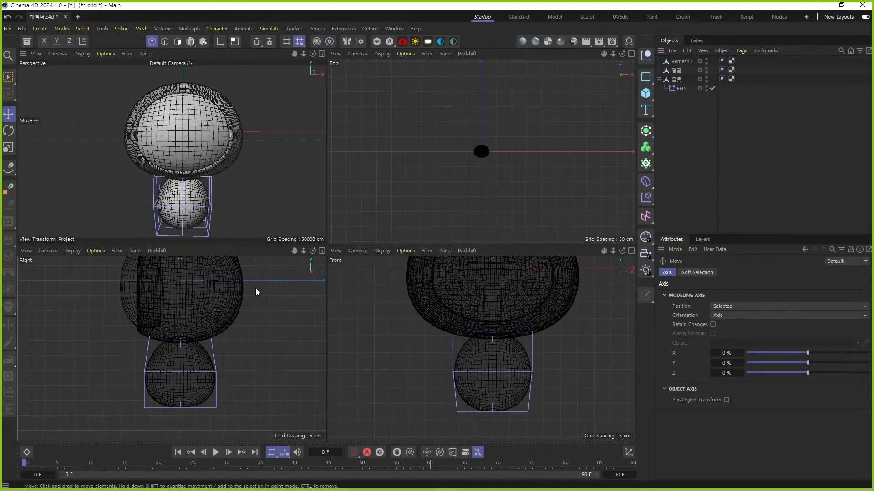
{"action": "middle_click", "coordinate": [206, 150]}
{"action": "middle_click_drag", "start_coordinate": [333, 204], "coordinate": [329, 179], "text": "alt"}
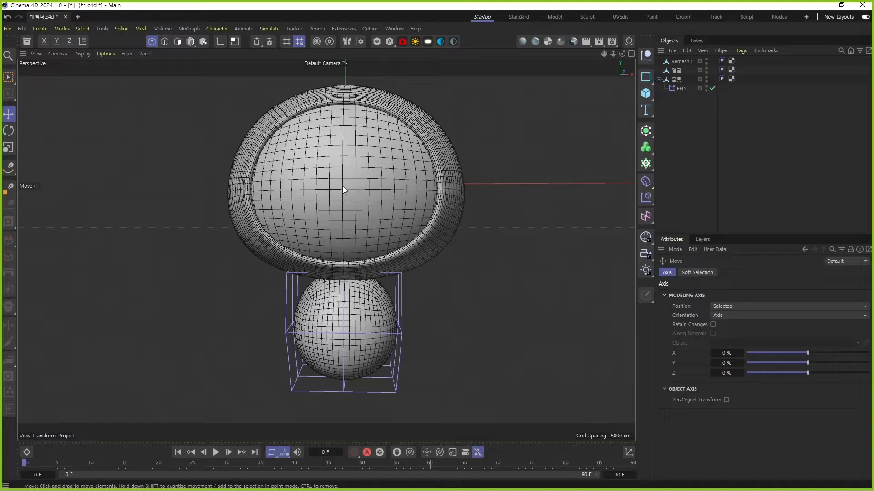
{"action": "left_click_drag", "start_coordinate": [380, 182], "coordinate": [385, 263], "text": "alt"}
{"action": "right_click_drag", "start_coordinate": [385, 261], "coordinate": [378, 333], "text": "alt"}
{"action": "left_click_drag", "start_coordinate": [327, 249], "coordinate": [370, 236], "text": "alt"}
{"action": "middle_click_drag", "start_coordinate": [307, 269], "coordinate": [328, 254], "text": "alt"}
{"action": "right_click_drag", "start_coordinate": [321, 236], "coordinate": [321, 184], "text": "alt"}
{"action": "middle_click_drag", "start_coordinate": [332, 271], "coordinate": [338, 233], "text": "alt"}
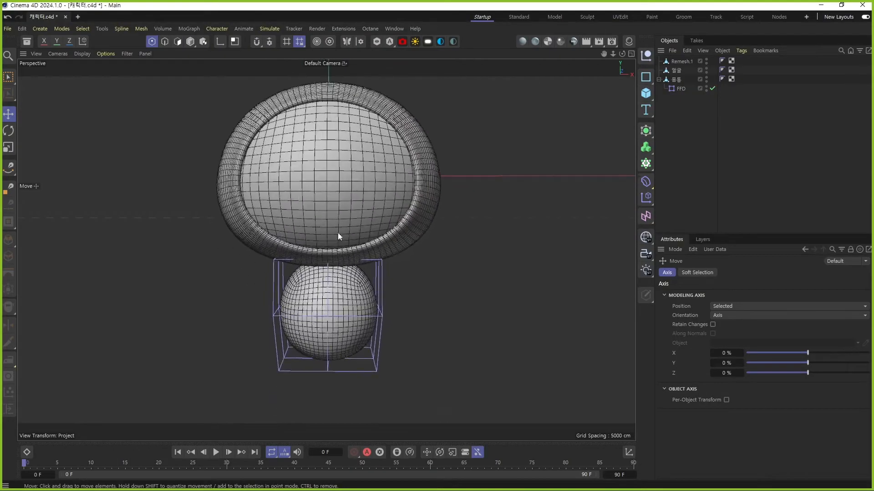
{"action": "right_click_drag", "start_coordinate": [332, 280], "coordinate": [334, 268], "text": "alt"}
{"action": "middle_click_drag", "start_coordinate": [335, 220], "coordinate": [335, 255], "text": "alt"}
{"action": "left_click_drag", "start_coordinate": [335, 255], "coordinate": [334, 329], "text": "alt"}
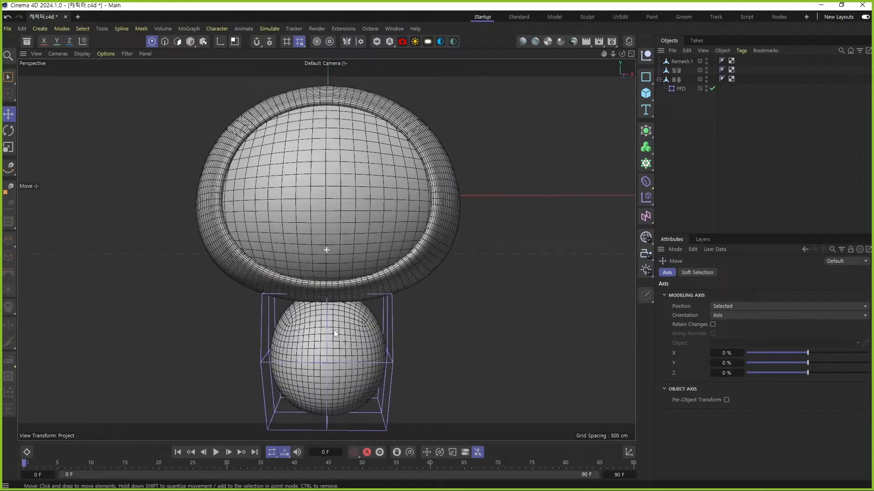
Step: Add a Capsule, scale it down to a 10 cm radius and 40 cm height, and place it beside the body below the head
{"action": "middle_click_drag", "start_coordinate": [334, 329], "coordinate": [320, 243], "text": "alt"}
{"action": "left_click", "coordinate": [646, 93]}
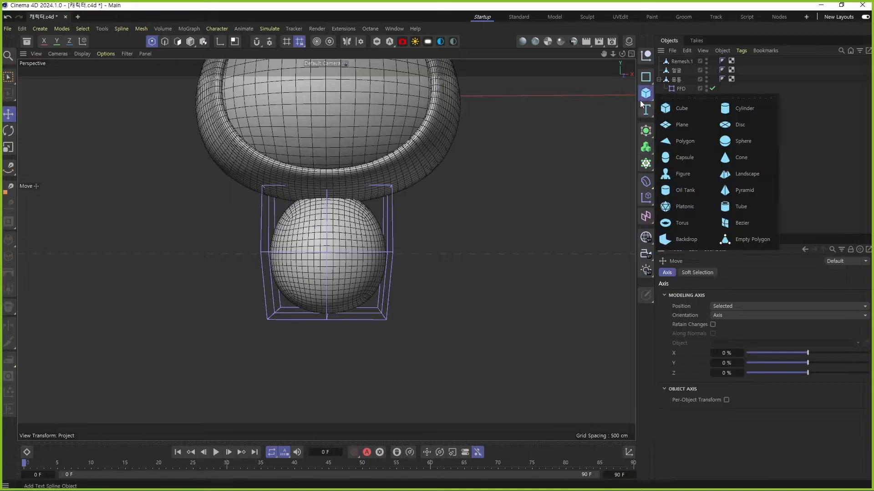
{"action": "left_click", "coordinate": [695, 161]}
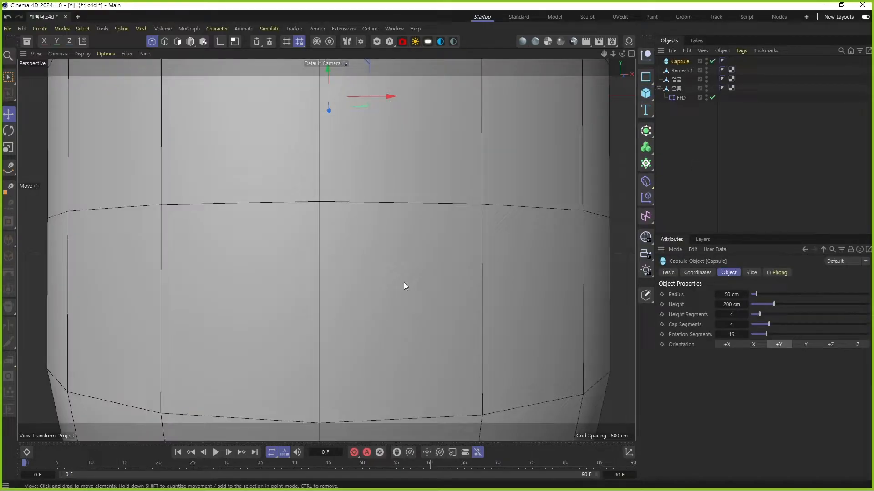
{"action": "key", "text": "t"}
{"action": "left_click_drag", "start_coordinate": [507, 169], "coordinate": [159, 174]}
{"action": "key", "text": "e"}
{"action": "left_click_drag", "start_coordinate": [388, 97], "coordinate": [511, 96]}
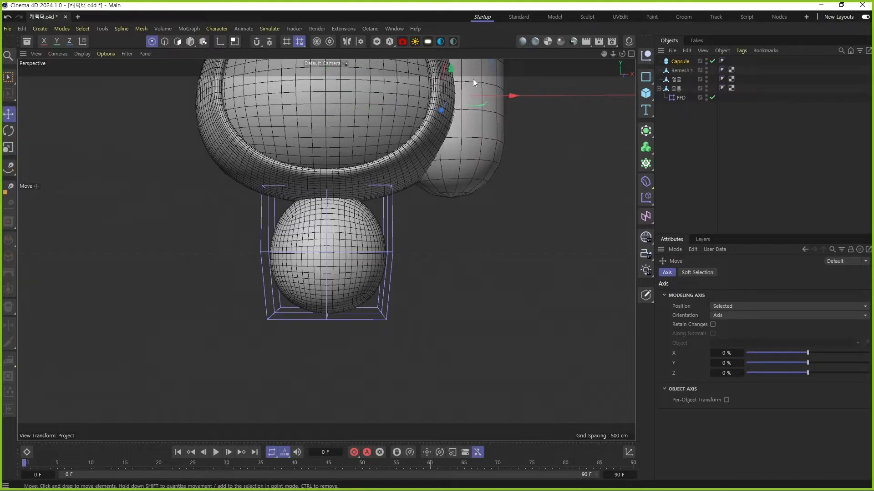
{"action": "middle_click_drag", "start_coordinate": [458, 108], "coordinate": [450, 144], "text": "alt"}
{"action": "left_click_drag", "start_coordinate": [451, 143], "coordinate": [451, 275]}
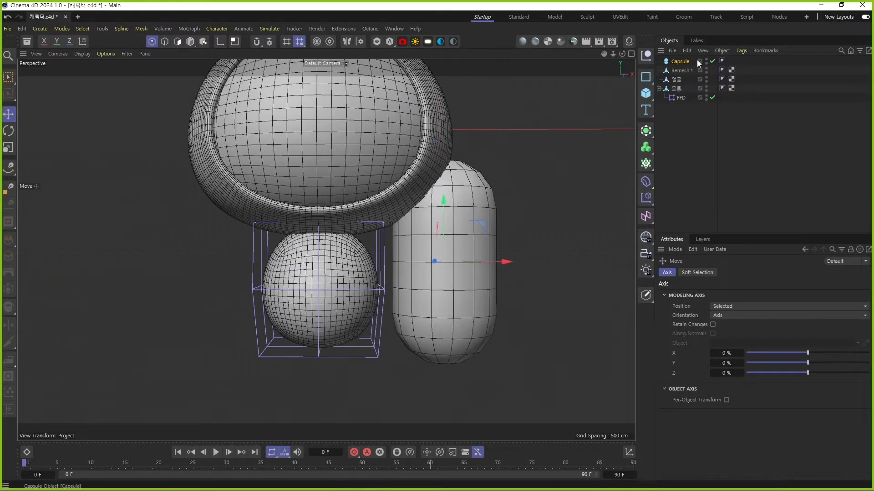
Step: Orient the capsule along +X and scale it down to a 5 cm radius and 20 cm height
{"action": "left_click", "coordinate": [727, 344]}
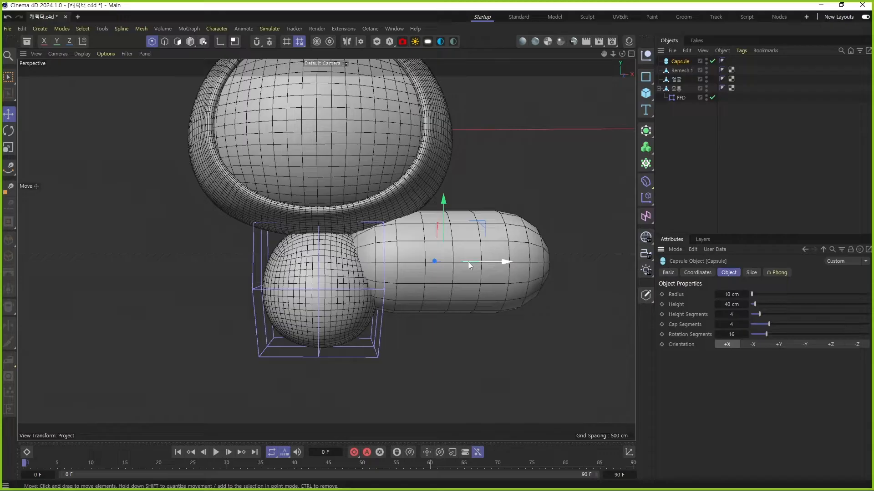
{"action": "key", "text": "t"}
{"action": "left_click_drag", "start_coordinate": [505, 257], "coordinate": [355, 241]}
{"action": "key", "text": "e"}
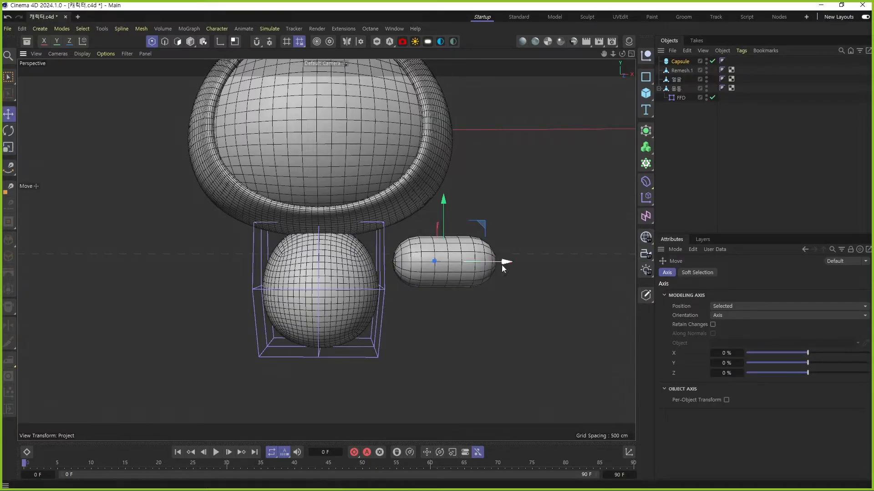
Step: Reshape the capsule to a radius of about 3.9 cm and height of about 25.6 cm, and push it into the upper body as an arm
{"action": "left_click", "coordinate": [190, 42]}
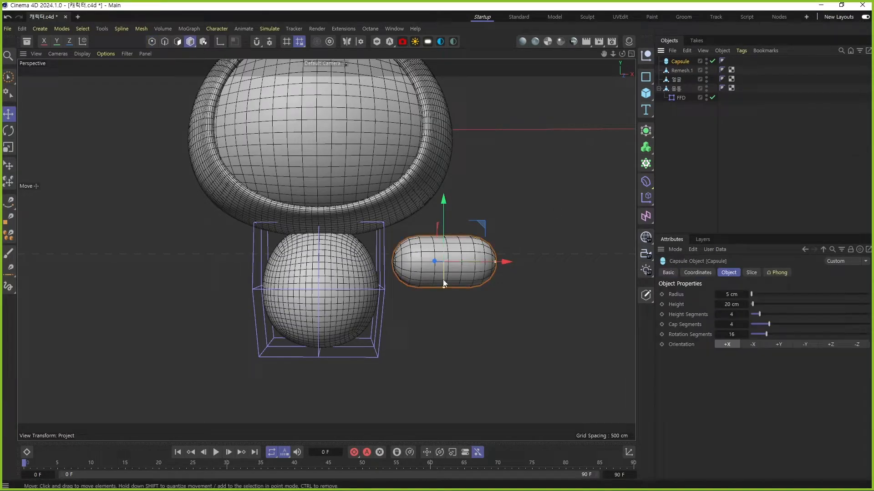
{"action": "left_click_drag", "start_coordinate": [496, 262], "coordinate": [513, 260]}
{"action": "left_click_drag", "start_coordinate": [443, 285], "coordinate": [430, 266]}
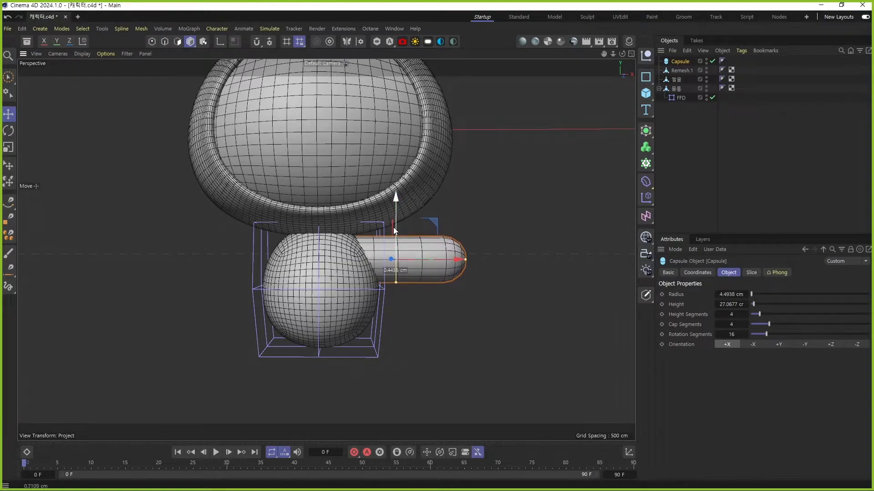
{"action": "left_click_drag", "start_coordinate": [397, 284], "coordinate": [397, 280]}
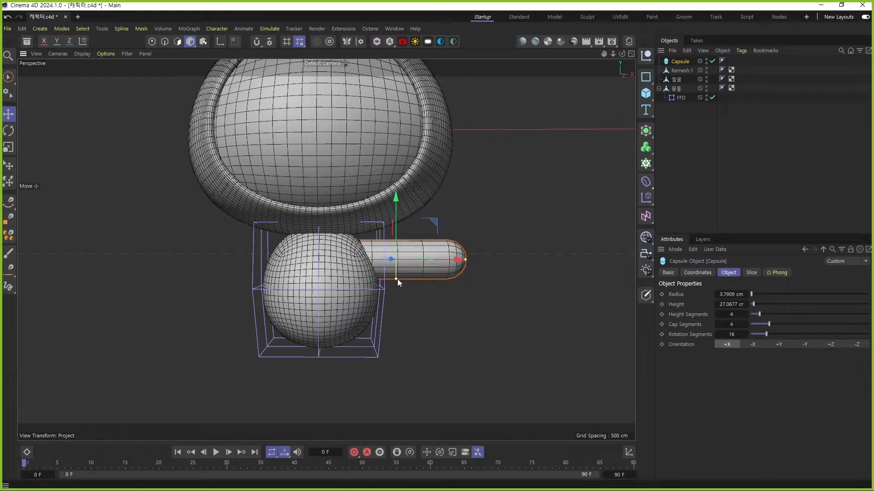
{"action": "left_click_drag", "start_coordinate": [465, 259], "coordinate": [419, 258]}
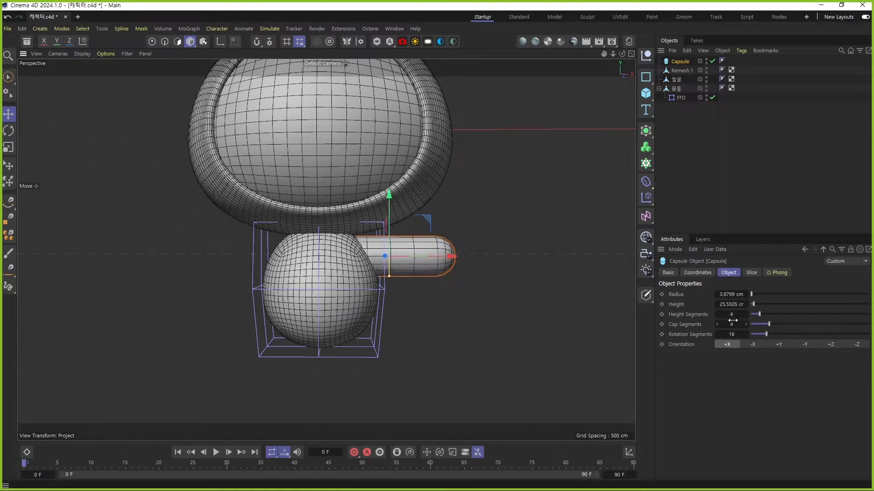
Step: Set the arm capsule's rotation segments to 32 and its height and cap segments to 8
{"action": "left_click_drag", "start_coordinate": [736, 338], "coordinate": [738, 340]}
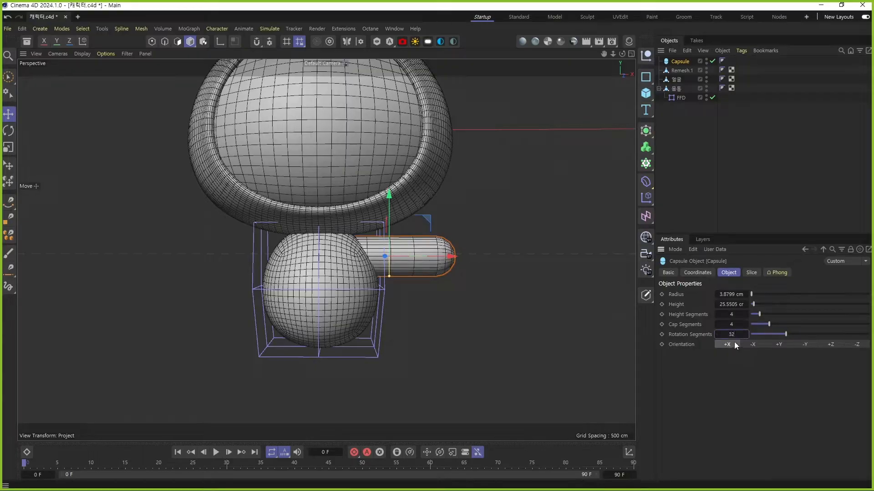
{"action": "left_click", "coordinate": [731, 315]}
{"action": "left_click", "coordinate": [732, 324]}
{"action": "type", "text": "8"}
{"action": "key", "text": "Return"}
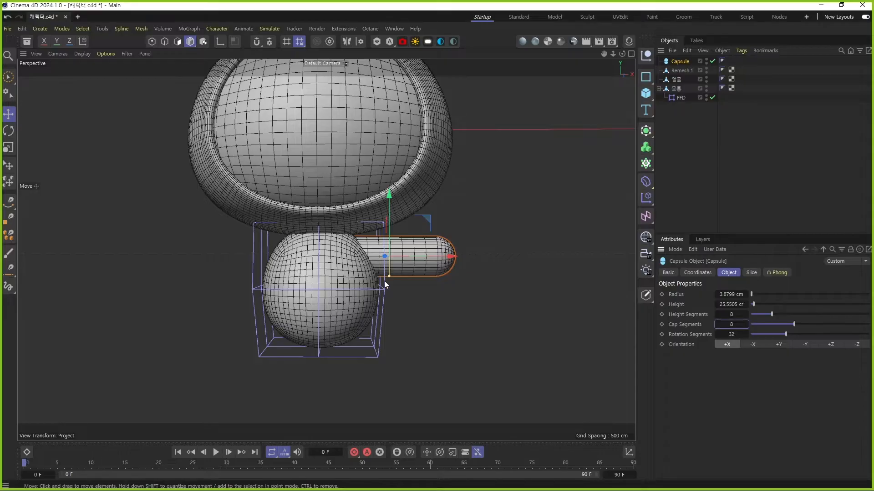
Step: Thicken the arm capsule to a radius of about 4.2 cm
{"action": "left_click_drag", "start_coordinate": [382, 274], "coordinate": [272, 291], "text": "alt"}
{"action": "left_click_drag", "start_coordinate": [411, 279], "coordinate": [364, 305]}
{"action": "middle_click_drag", "start_coordinate": [364, 304], "coordinate": [389, 285], "text": "alt"}
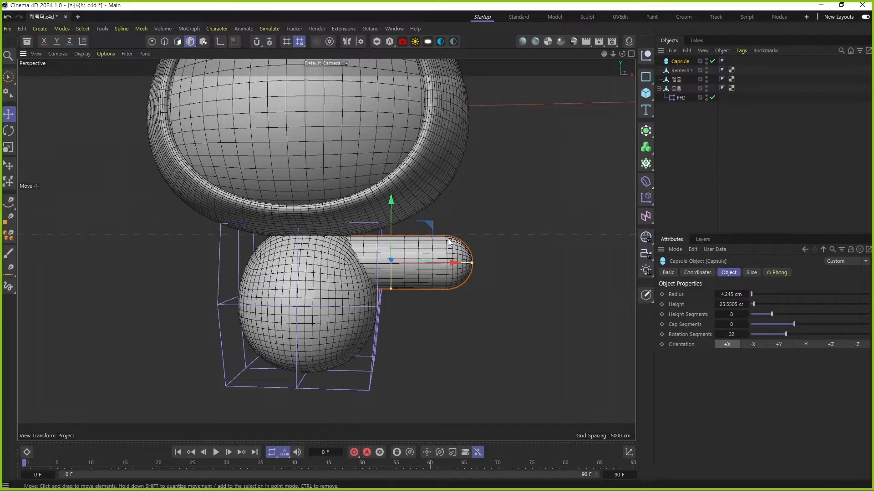
{"action": "middle_click_drag", "start_coordinate": [455, 281], "coordinate": [517, 246], "text": "alt"}
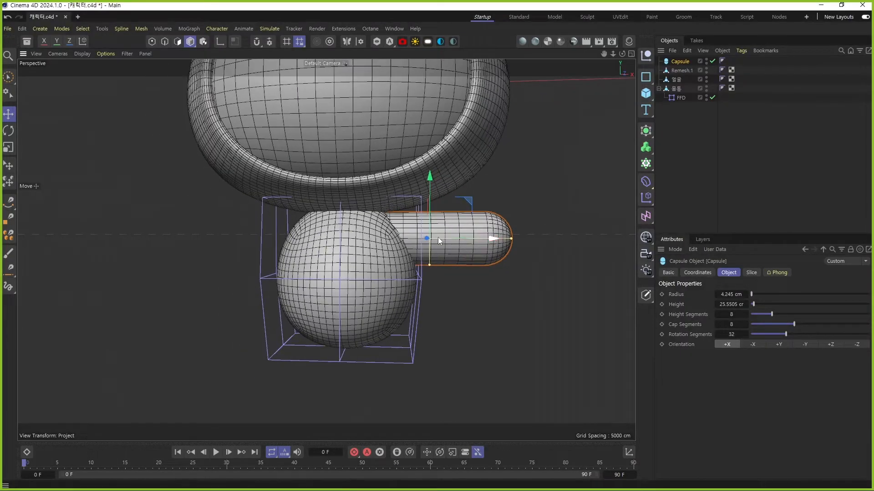
{"action": "middle_click_drag", "start_coordinate": [449, 250], "coordinate": [452, 218], "text": "alt"}
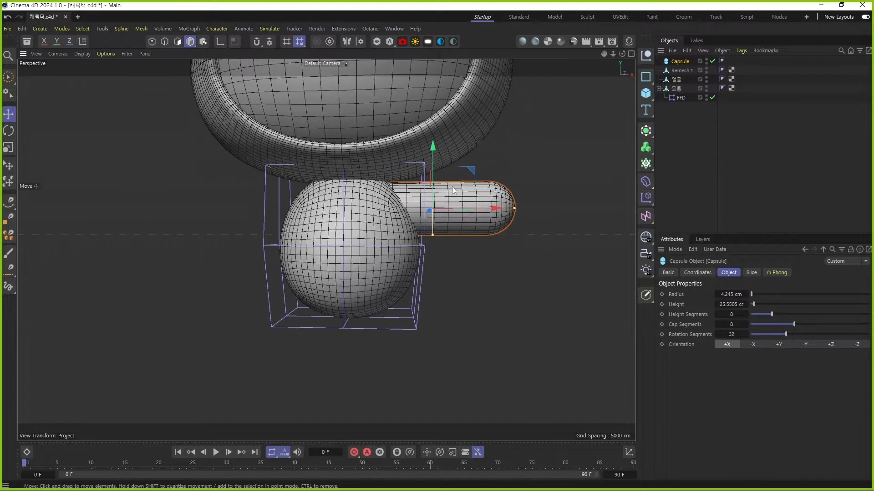
Step: Duplicate the arm capsule downward, rotate the copy to vertical, and position it under the side of the body as a leg
{"action": "left_click_drag", "start_coordinate": [433, 163], "coordinate": [425, 326], "text": "ctrl"}
{"action": "key", "text": "r"}
{"action": "key", "text": "e"}
{"action": "left_click_drag", "start_coordinate": [392, 388], "coordinate": [446, 304]}
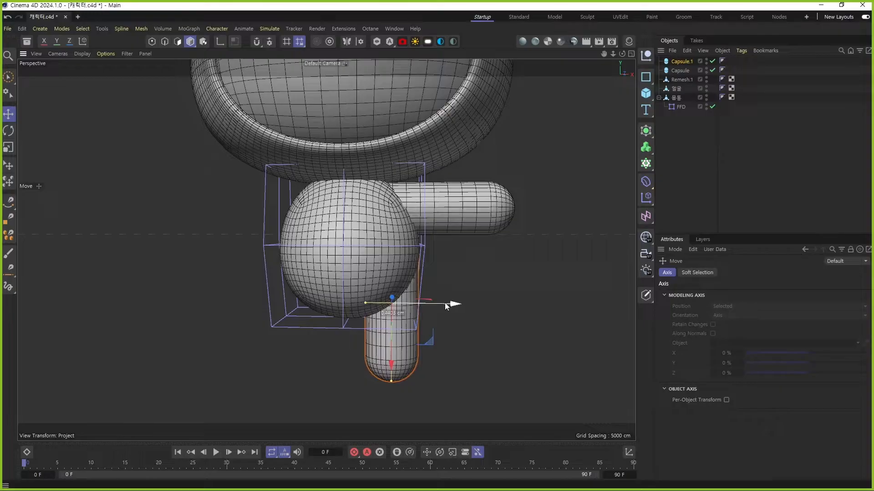
{"action": "middle_click_drag", "start_coordinate": [391, 377], "coordinate": [410, 333], "text": "alt"}
{"action": "scroll", "coordinate": [410, 332], "scroll_direction": "up", "scroll_amount": 2}
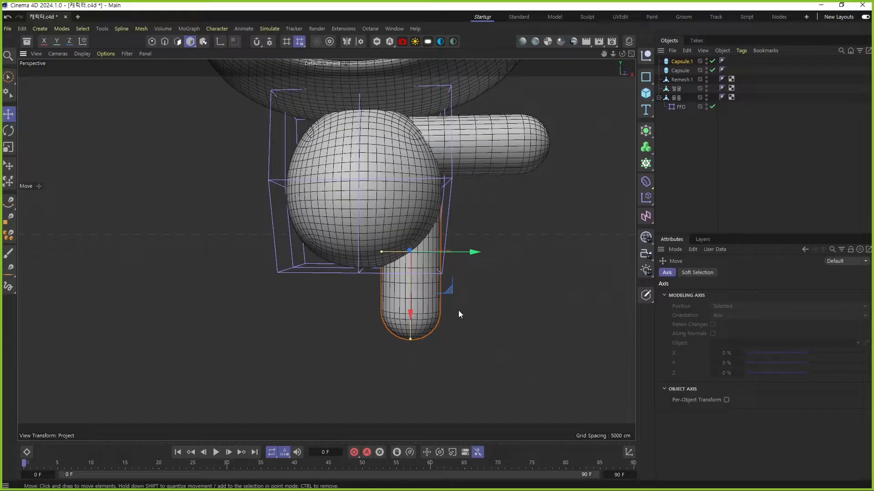
Step: Add an FFD deformer as a child of the leg capsule and set its Grid Points X to 6
{"action": "left_click", "coordinate": [645, 182]}
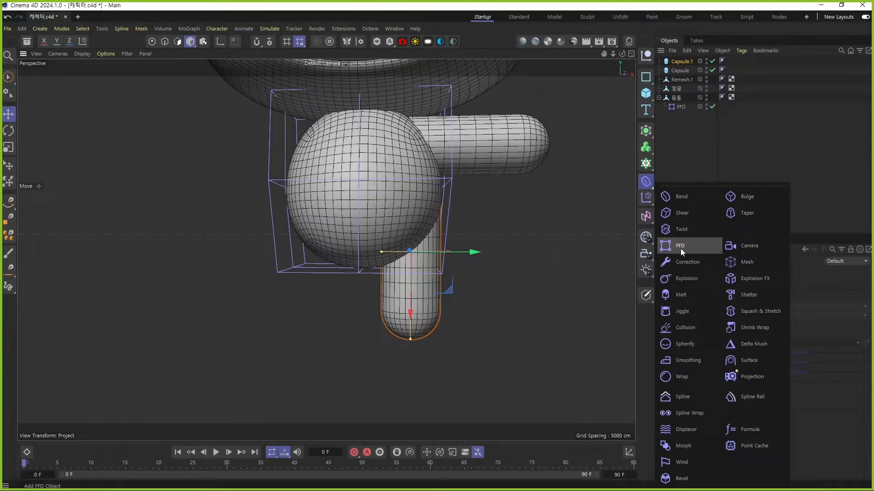
{"action": "left_click", "coordinate": [681, 248], "text": "shift"}
{"action": "left_click", "coordinate": [733, 313]}
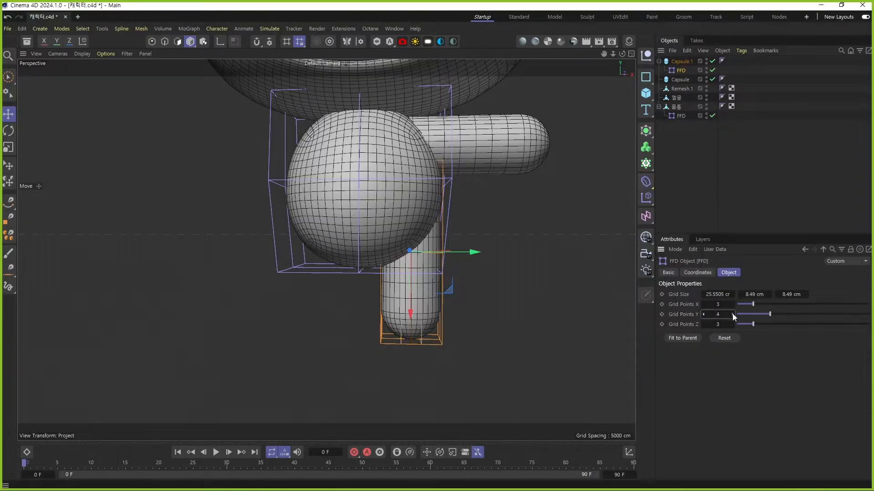
{"action": "key", "text": "ctrl+z"}
{"action": "left_click", "coordinate": [733, 305]}
{"action": "left_click", "coordinate": [732, 306]}
{"action": "left_click", "coordinate": [732, 306]}
{"action": "left_click_drag", "start_coordinate": [409, 324], "coordinate": [409, 305], "text": "alt"}
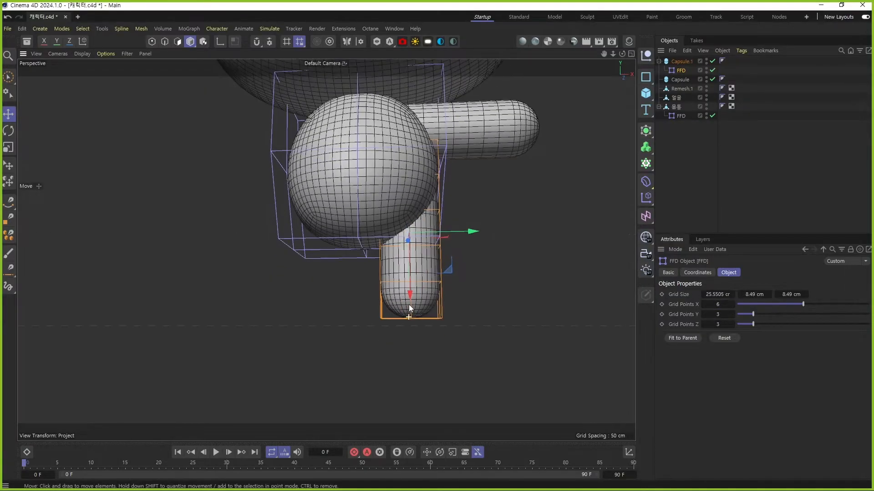
Step: Try to rectangle-select the lowest row of the leg's FFD cage in edge mode
{"action": "left_click_drag", "start_coordinate": [9, 77], "coordinate": [45, 112]}
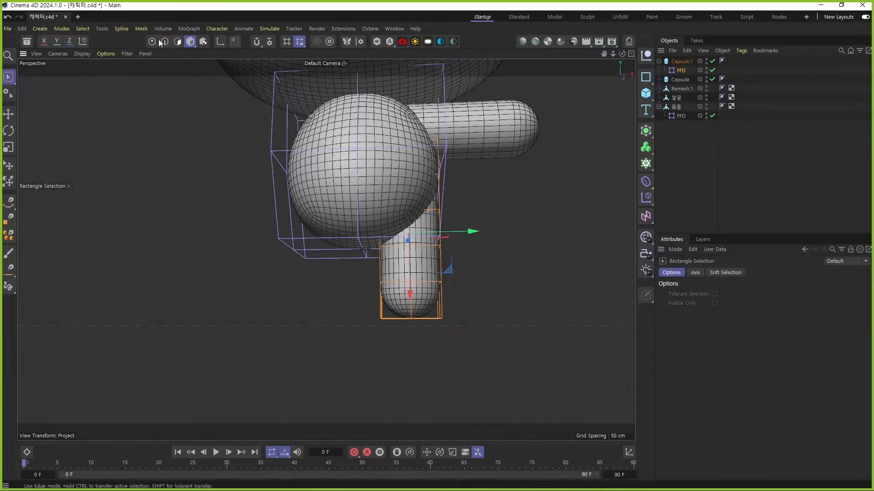
{"action": "left_click", "coordinate": [164, 41]}
{"action": "left_click_drag", "start_coordinate": [521, 296], "coordinate": [344, 347]}
{"action": "scroll", "coordinate": [397, 305], "scroll_direction": "up", "scroll_amount": 4}
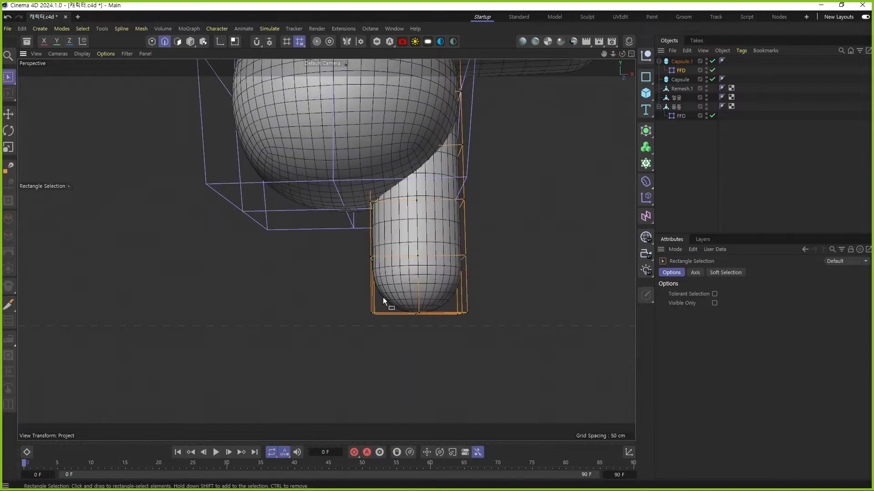
{"action": "left_click", "coordinate": [682, 71]}
{"action": "left_click_drag", "start_coordinate": [526, 235], "coordinate": [525, 253], "text": "alt"}
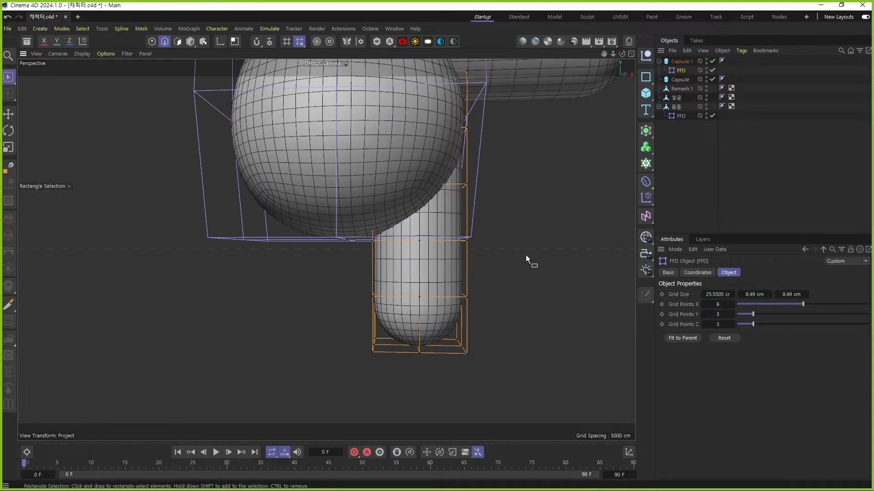
{"action": "left_click_drag", "start_coordinate": [502, 327], "coordinate": [335, 365]}
{"action": "left_click_drag", "start_coordinate": [405, 349], "coordinate": [407, 328], "text": "alt"}
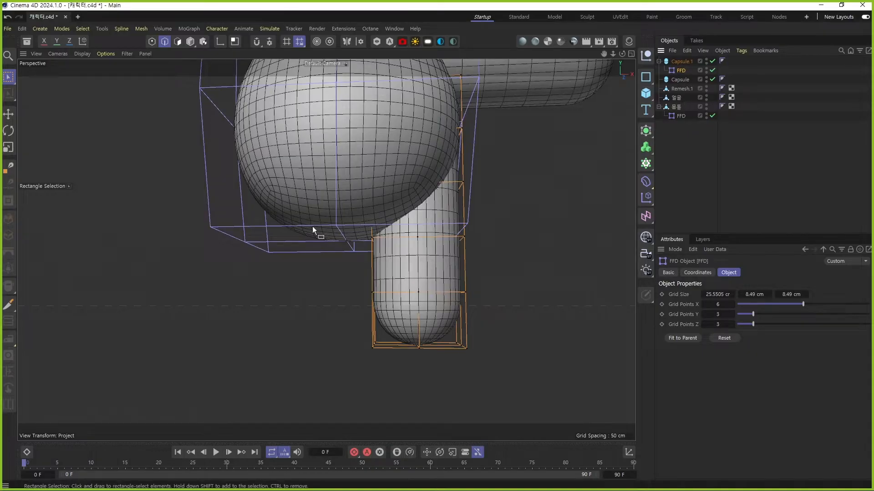
Step: In point mode, select the bottom row of the leg's FFD points and move them up to flatten the foot end
{"action": "left_click", "coordinate": [151, 42]}
{"action": "left_click_drag", "start_coordinate": [513, 312], "coordinate": [348, 386]}
{"action": "left_click_drag", "start_coordinate": [417, 391], "coordinate": [417, 364]}
{"action": "key", "text": "e"}
{"action": "mouse_move", "coordinate": [419, 259]}
{"action": "middle_mouse_down", "text": "alt"}
{"action": "mouse_move", "coordinate": [411, 318]}
{"action": "mouse_move", "coordinate": [426, 259]}
{"action": "middle_mouse_up", "text": "alt"}
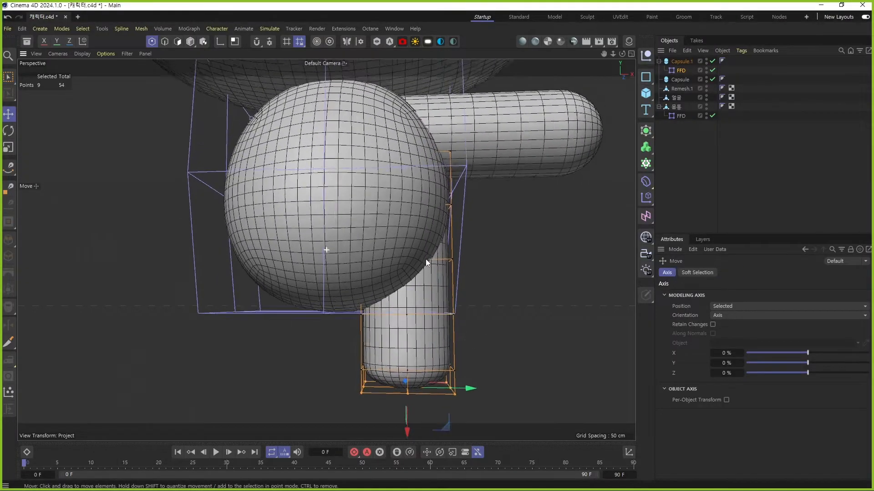
Step: Select the leg capsule and move it down so the leg extends farther below the body
{"action": "scroll", "coordinate": [412, 288], "scroll_direction": "down", "scroll_amount": 5}
{"action": "left_click", "coordinate": [682, 63]}
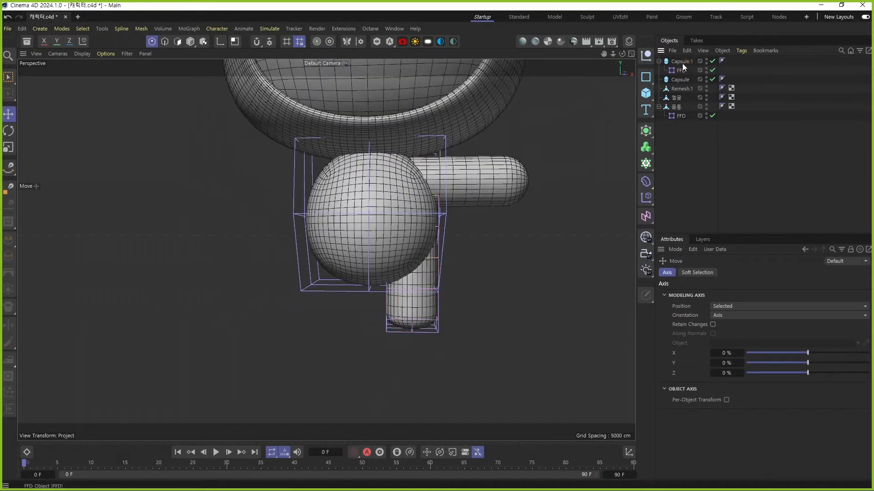
{"action": "left_click_drag", "start_coordinate": [411, 332], "coordinate": [411, 351]}
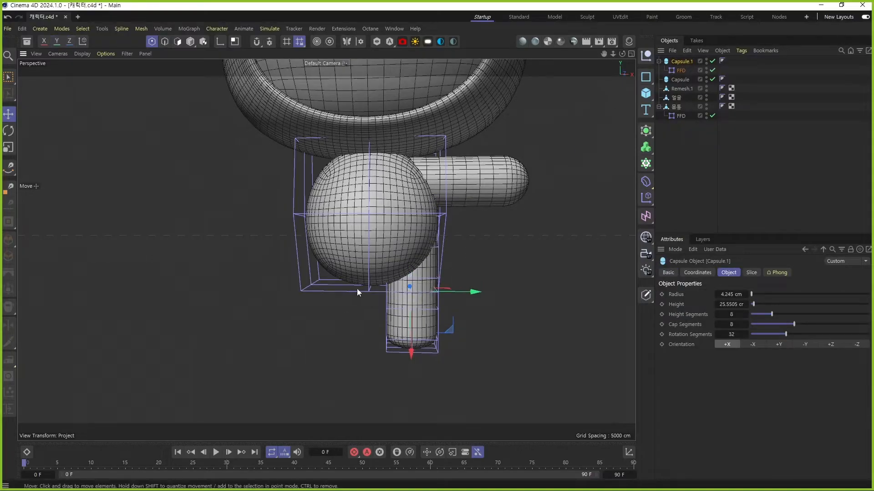
Step: Mirror the arm capsule across X with a Symmetry generator and hide its symmetry plane
{"action": "left_click", "coordinate": [749, 148]}
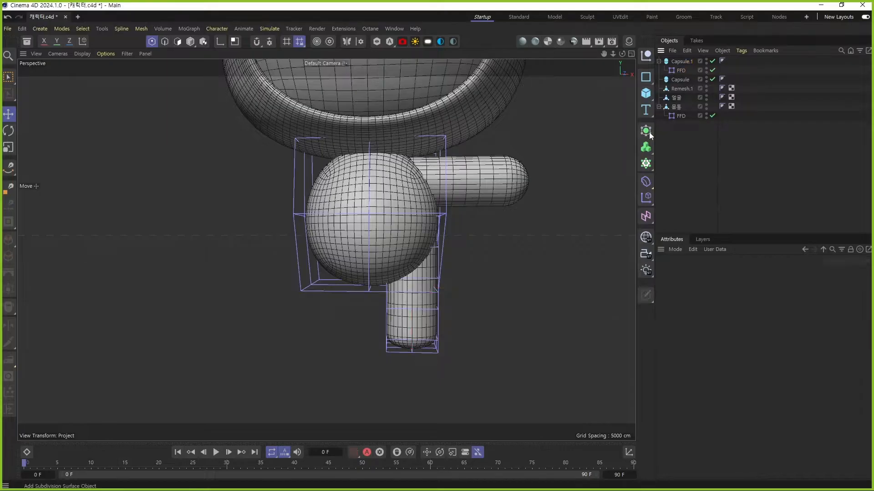
{"action": "left_click", "coordinate": [646, 131]}
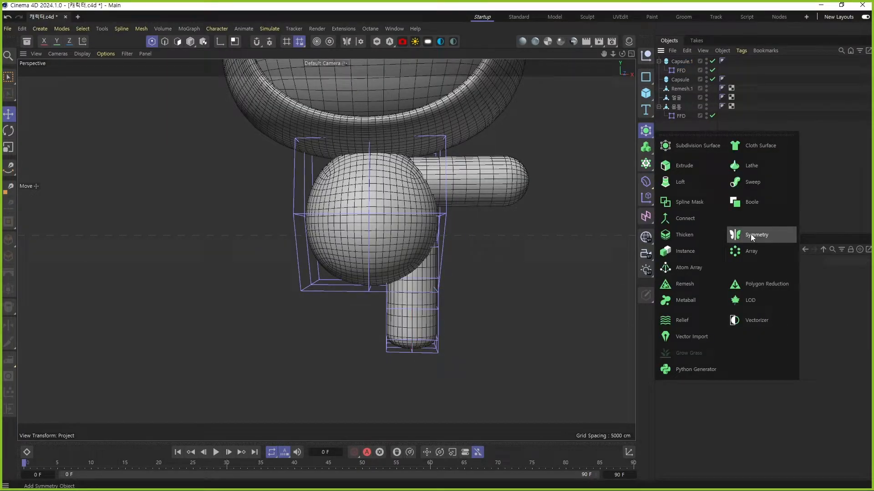
{"action": "left_click", "coordinate": [749, 234]}
{"action": "left_click", "coordinate": [659, 70]}
{"action": "left_click", "coordinate": [692, 80]}
{"action": "mouse_move", "coordinate": [682, 79]}
{"action": "left_mouse_down"}
{"action": "mouse_move", "coordinate": [679, 60]}
{"action": "mouse_move", "coordinate": [684, 65]}
{"action": "left_mouse_up"}
{"action": "left_click", "coordinate": [683, 62]}
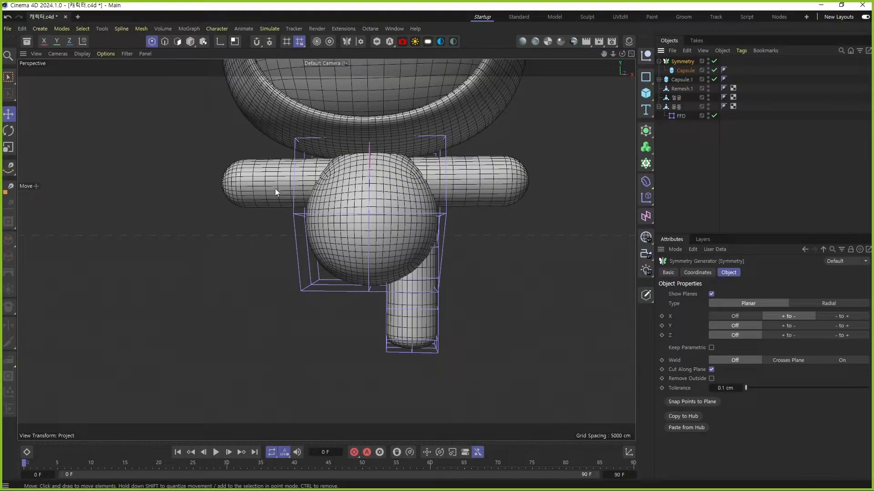
{"action": "left_click_drag", "start_coordinate": [432, 206], "coordinate": [364, 221], "text": "alt"}
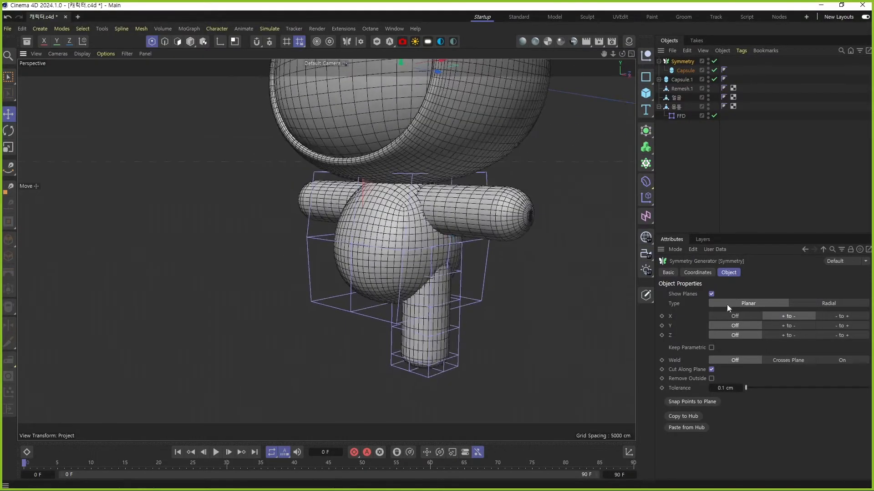
Step: Add another Symmetry generator and nest the leg capsule in it to mirror the leg
{"action": "left_click", "coordinate": [680, 80]}
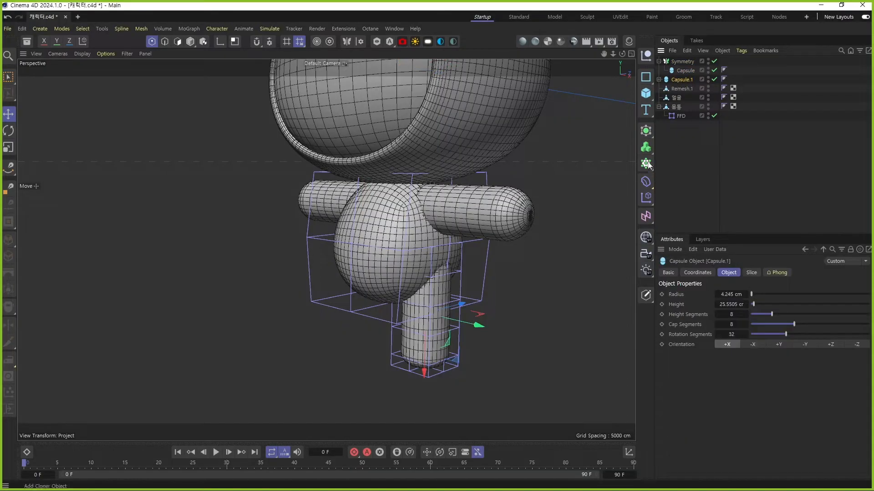
{"action": "left_click", "coordinate": [646, 131]}
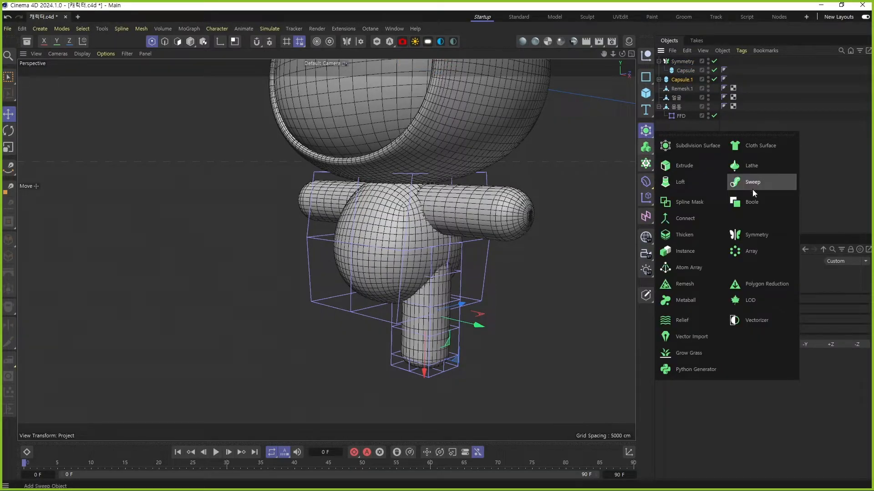
{"action": "left_click", "coordinate": [755, 234]}
{"action": "left_click_drag", "start_coordinate": [679, 90], "coordinate": [683, 62]}
{"action": "left_click_drag", "start_coordinate": [387, 245], "coordinate": [421, 279], "text": "alt"}
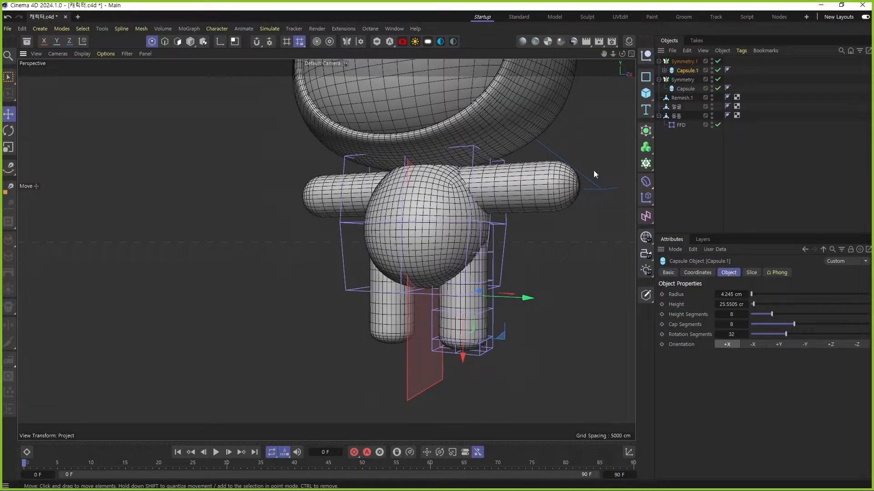
Step: Turn off the display of the symmetry planes for the leg's Symmetry generator
{"action": "left_click", "coordinate": [691, 62]}
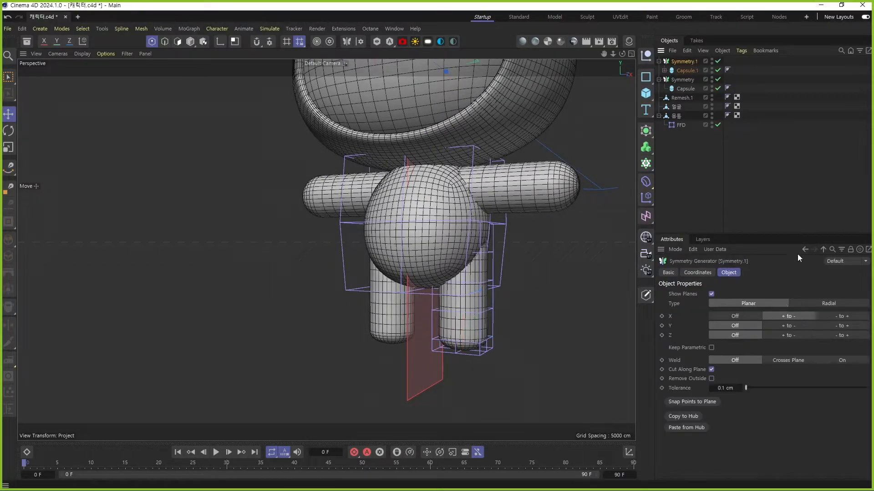
{"action": "left_click", "coordinate": [711, 294]}
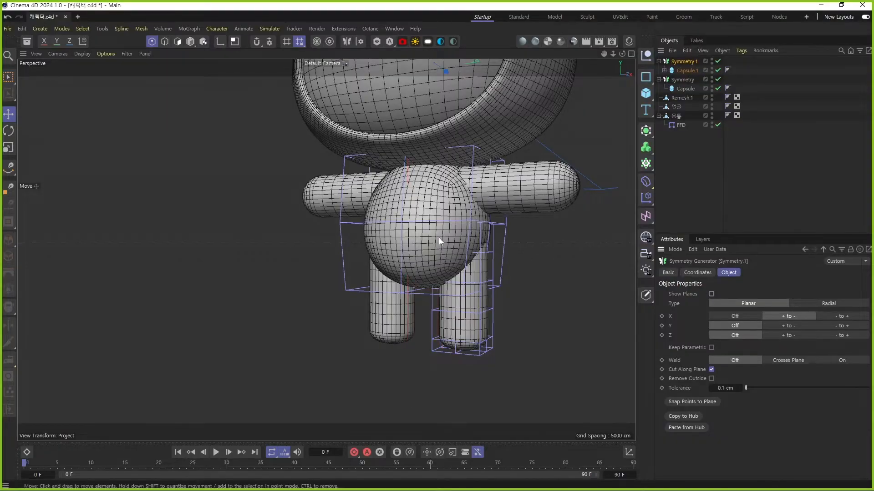
{"action": "left_click_drag", "start_coordinate": [439, 238], "coordinate": [449, 222], "text": "alt"}
{"action": "middle_click_drag", "start_coordinate": [449, 222], "coordinate": [442, 269], "text": "alt"}
{"action": "scroll", "coordinate": [442, 271], "scroll_direction": "down", "scroll_amount": 3}
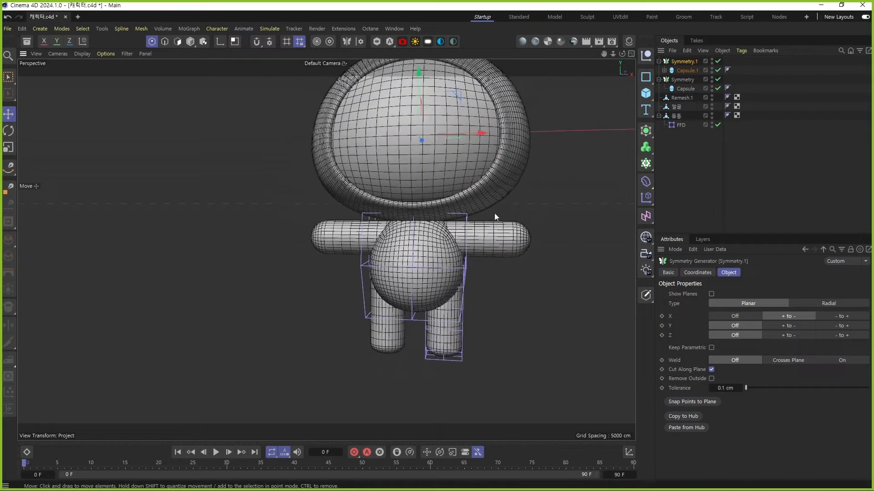
Step: Move the leg capsule slightly down and the arm capsule slightly inward toward the body
{"action": "left_click", "coordinate": [683, 79]}
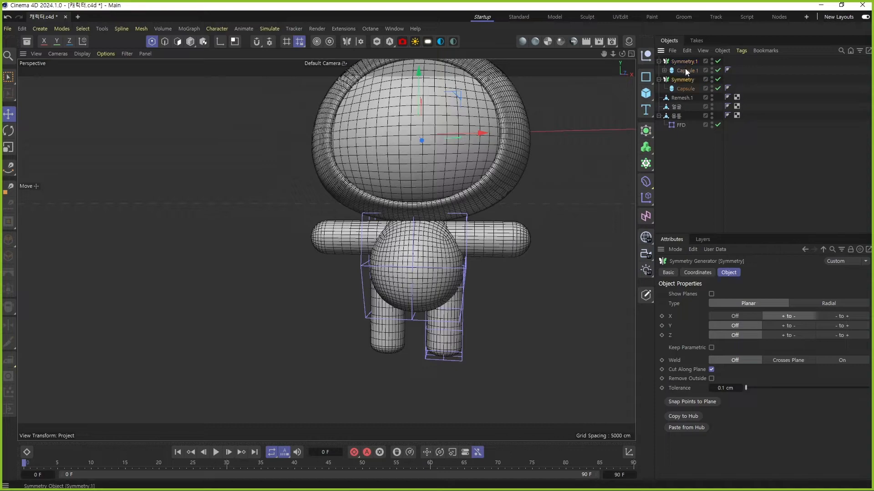
{"action": "left_click", "coordinate": [685, 70]}
{"action": "left_click_drag", "start_coordinate": [444, 355], "coordinate": [442, 359]}
{"action": "left_click", "coordinate": [685, 88]}
{"action": "left_click_drag", "start_coordinate": [512, 245], "coordinate": [506, 246]}
Step: Add a Volume Builder to the scene and collapse both Symmetry groups in the object hierarchy
{"action": "left_click", "coordinate": [760, 152]}
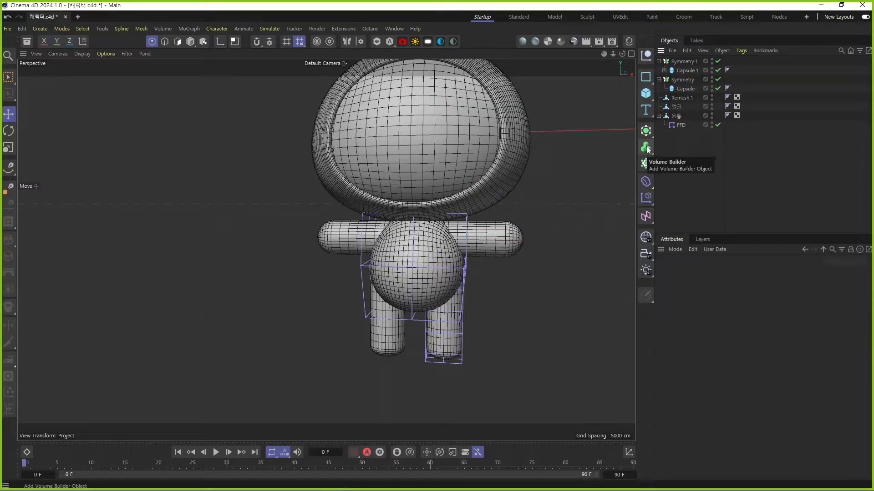
{"action": "left_click", "coordinate": [647, 148]}
{"action": "left_click", "coordinate": [658, 89]}
{"action": "left_click", "coordinate": [658, 70]}
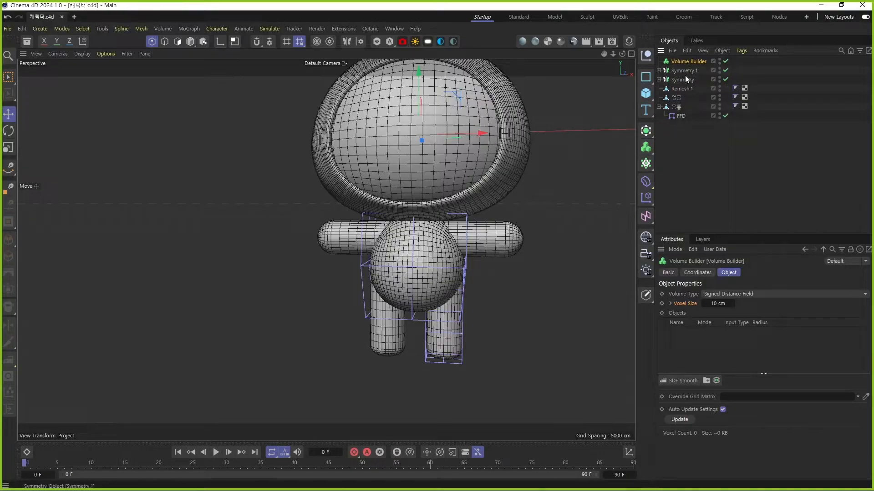
Step: Place both Symmetry groups and the body inside the Volume Builder and reduce its voxel size to 3.1 cm
{"action": "left_click", "coordinate": [686, 72]}
{"action": "left_click", "coordinate": [684, 80], "text": "ctrl"}
{"action": "left_click", "coordinate": [679, 108], "text": "ctrl"}
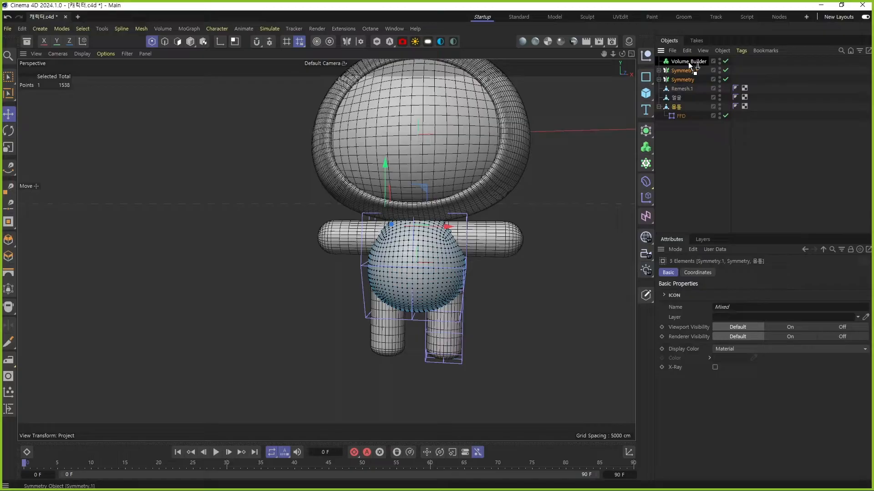
{"action": "left_click_drag", "start_coordinate": [688, 62], "coordinate": [688, 62]}
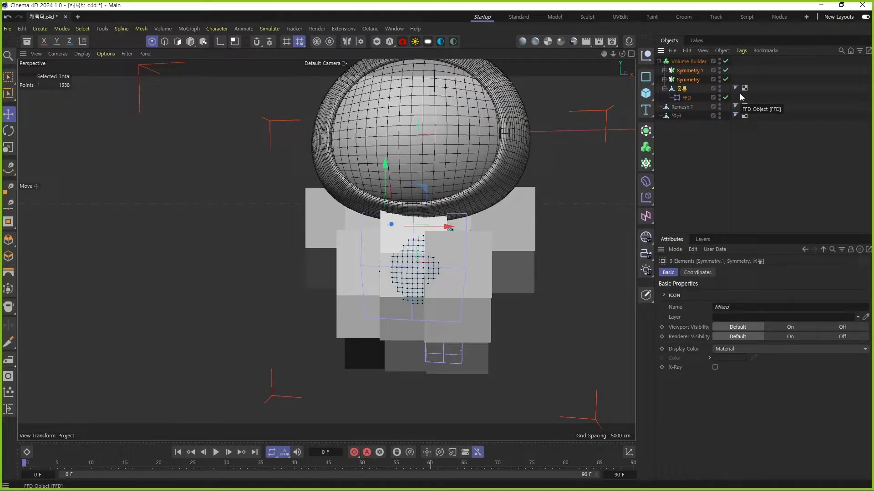
{"action": "left_click", "coordinate": [749, 80]}
{"action": "left_click", "coordinate": [664, 89]}
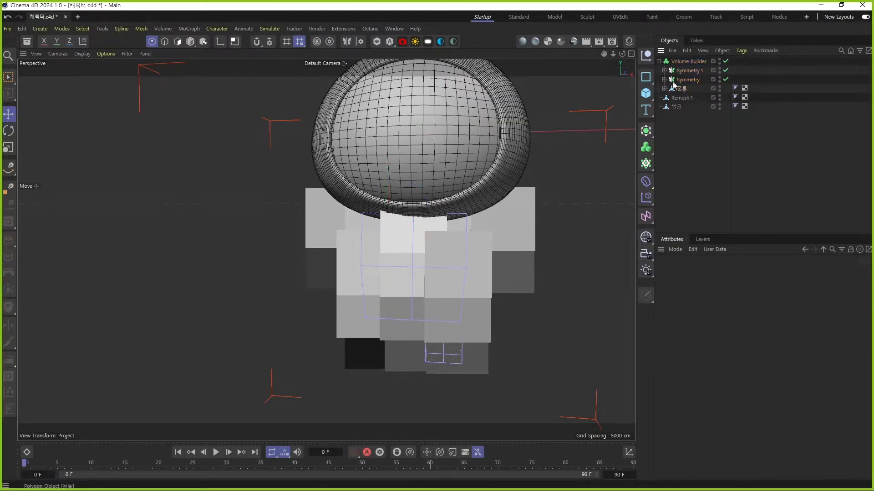
{"action": "left_click", "coordinate": [687, 61]}
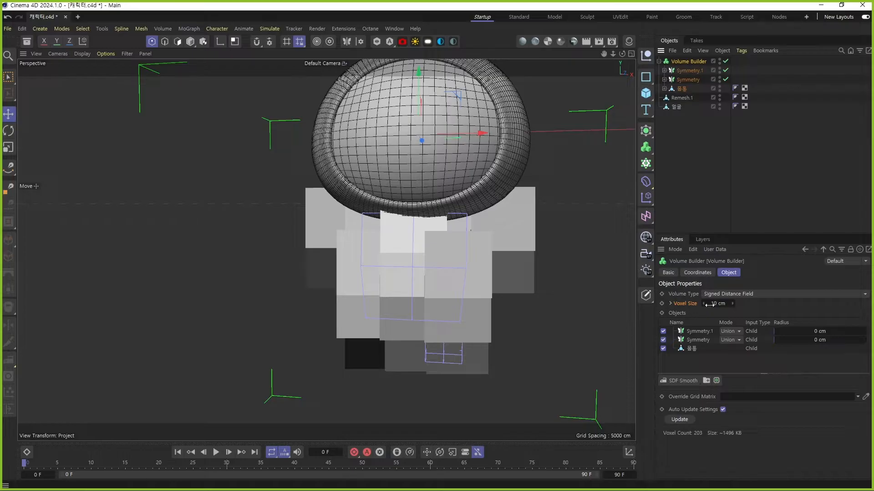
{"action": "left_click_drag", "start_coordinate": [703, 305], "coordinate": [703, 304]}
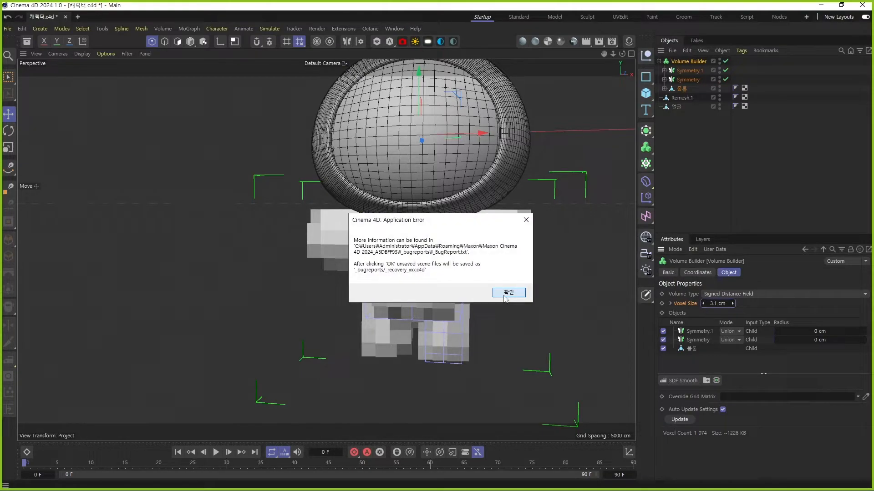
Step: Dismiss the application error and startup dialogs and reopen the recent project 캐릭터.c4d
{"action": "left_click", "coordinate": [504, 296]}
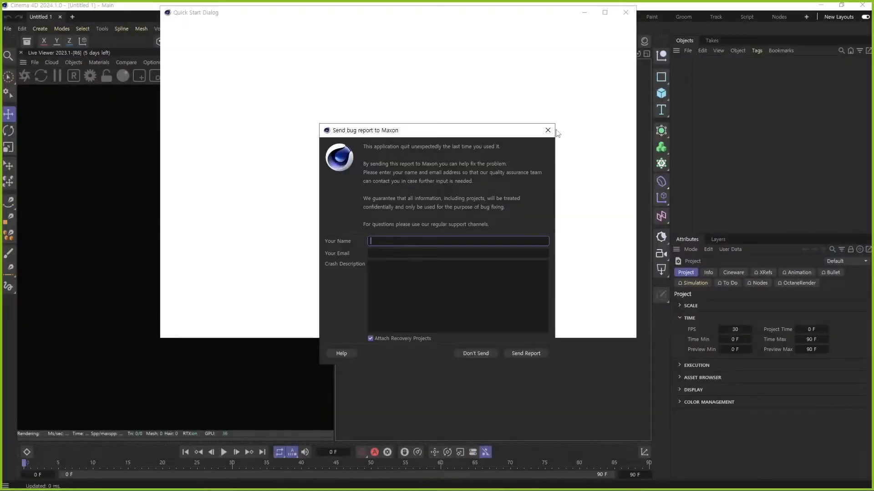
{"action": "left_click", "coordinate": [625, 13]}
{"action": "left_click", "coordinate": [8, 28]}
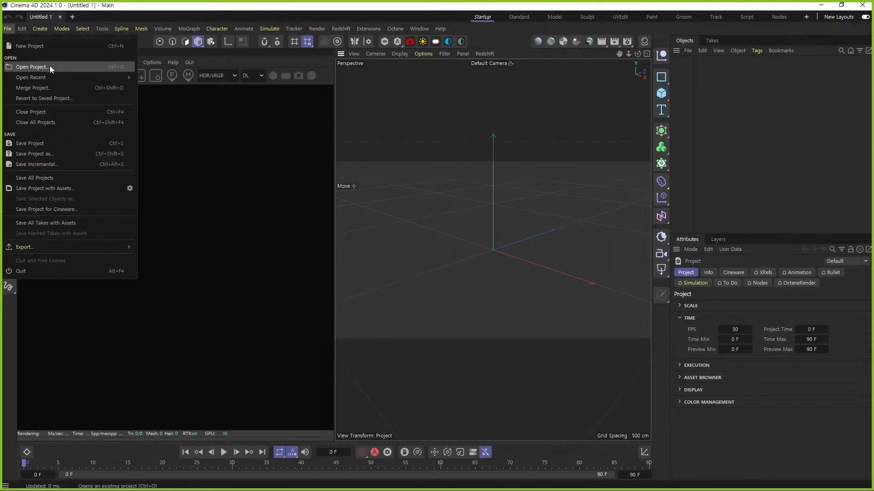
{"action": "mouse_move", "coordinate": [55, 75]}
{"action": "left_click", "coordinate": [270, 78]}
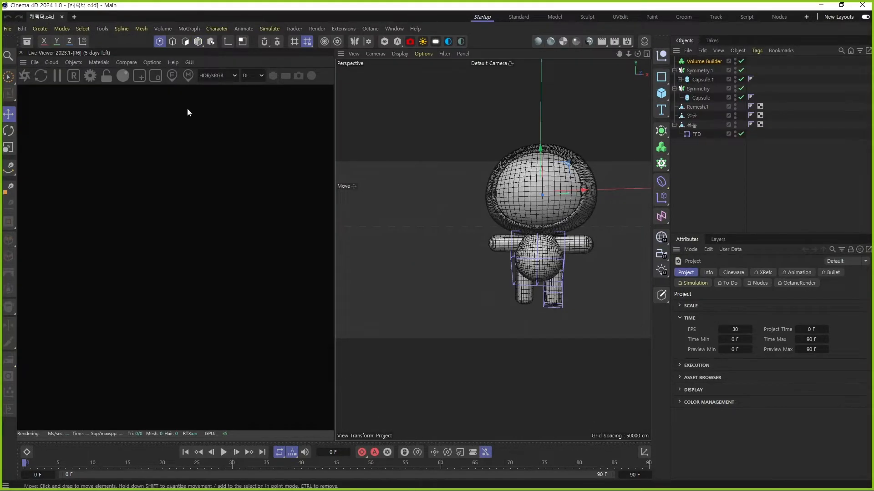
Step: Close the Octane Live Viewer so the perspective view fills the workspace around the character
{"action": "left_click", "coordinate": [20, 53]}
{"action": "scroll", "coordinate": [446, 255], "scroll_direction": "up", "scroll_amount": 5}
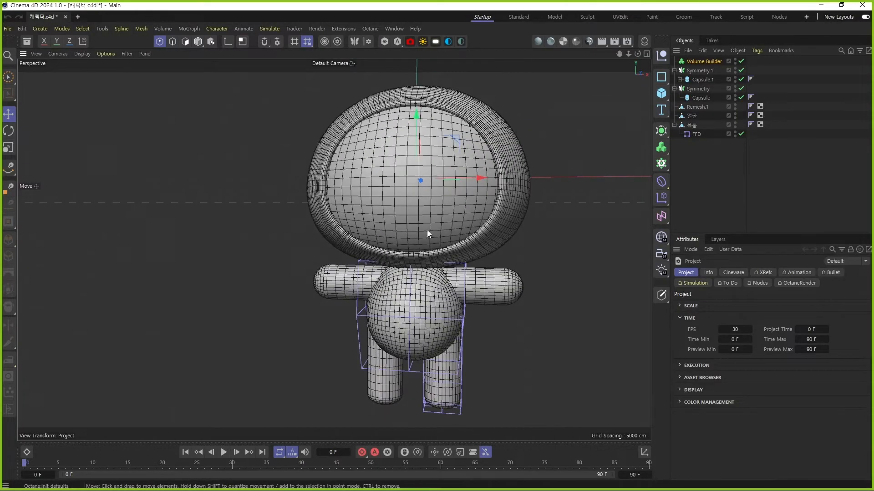
{"action": "middle_click_drag", "start_coordinate": [408, 253], "coordinate": [340, 253], "text": "alt"}
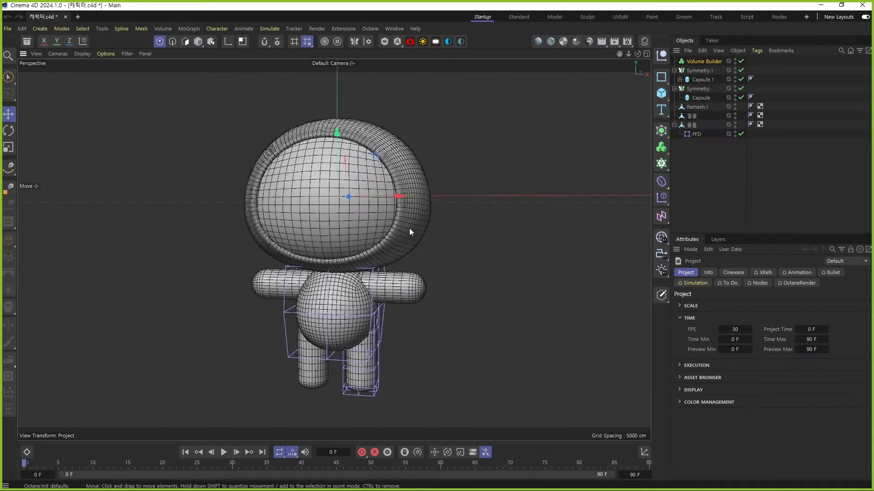
{"action": "mouse_move", "coordinate": [358, 223]}
{"action": "middle_mouse_down", "text": "alt"}
{"action": "mouse_move", "coordinate": [373, 217]}
{"action": "mouse_move", "coordinate": [360, 217]}
{"action": "middle_mouse_up", "text": "alt"}
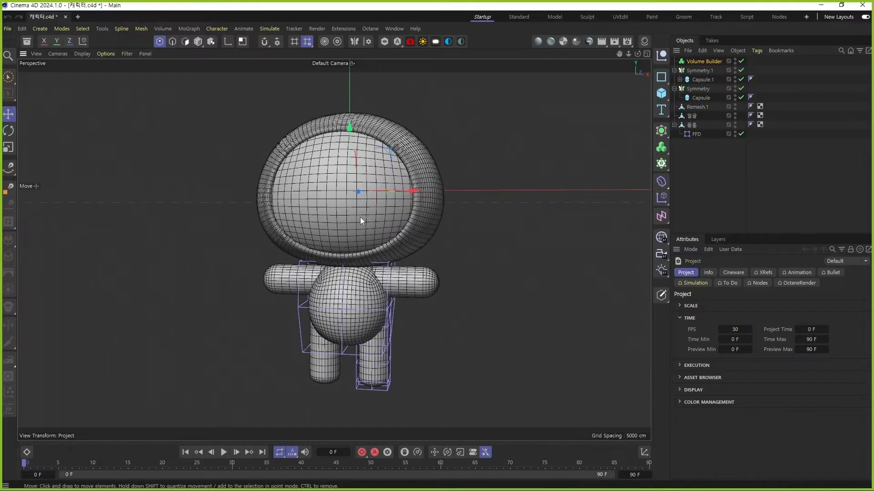
Step: Collapse the object groups and nest both Symmetry generators and the body mesh under the Volume Builder
{"action": "left_click", "coordinate": [674, 89]}
{"action": "left_click", "coordinate": [674, 71]}
{"action": "left_click", "coordinate": [675, 107]}
{"action": "left_click", "coordinate": [687, 108]}
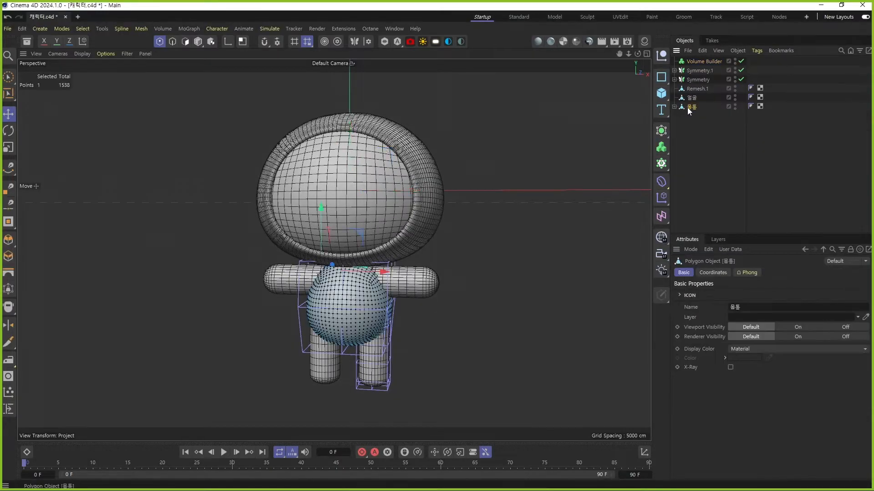
{"action": "left_click", "coordinate": [699, 81], "text": "ctrl"}
{"action": "left_click", "coordinate": [700, 69], "text": "ctrl"}
{"action": "left_click_drag", "start_coordinate": [700, 69], "coordinate": [701, 60]}
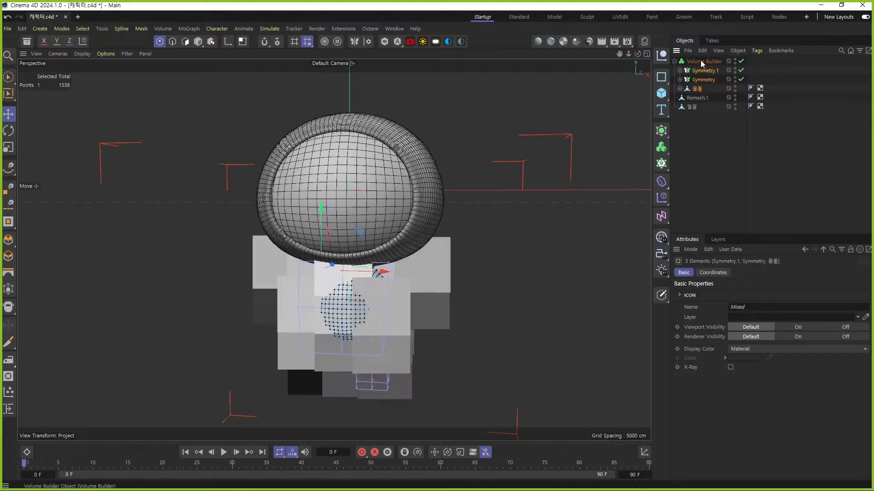
Step: Hide the body's FFD cage in the viewport and set the Volume Builder's voxel size to 1 cm
{"action": "left_click", "coordinate": [700, 60]}
{"action": "left_click", "coordinate": [680, 89]}
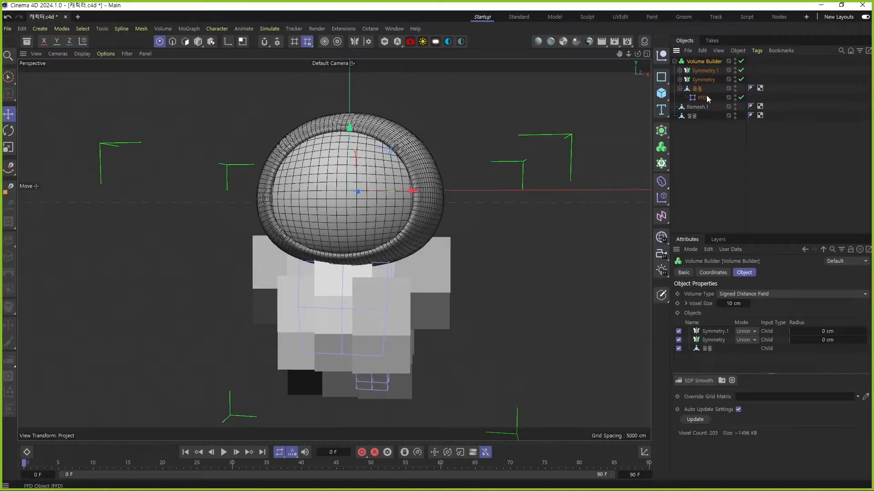
{"action": "left_click", "coordinate": [674, 61]}
{"action": "double_click", "coordinate": [731, 303]}
{"action": "type", "text": "1"}
{"action": "key", "text": "Return"}
{"action": "scroll", "coordinate": [469, 310], "scroll_direction": "up", "scroll_amount": 2}
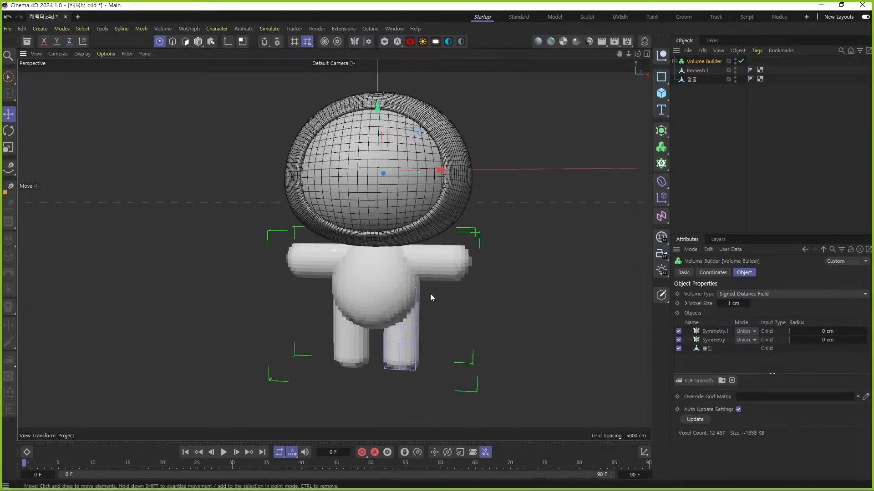
{"action": "scroll", "coordinate": [394, 279], "scroll_direction": "up", "scroll_amount": 1}
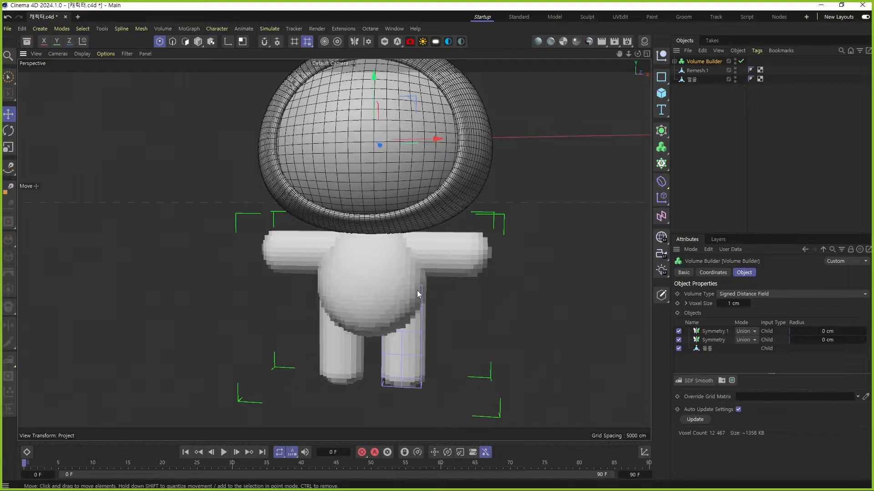
Step: Add an SDF Smooth filter to the Volume Builder and save the project
{"action": "left_click", "coordinate": [700, 382]}
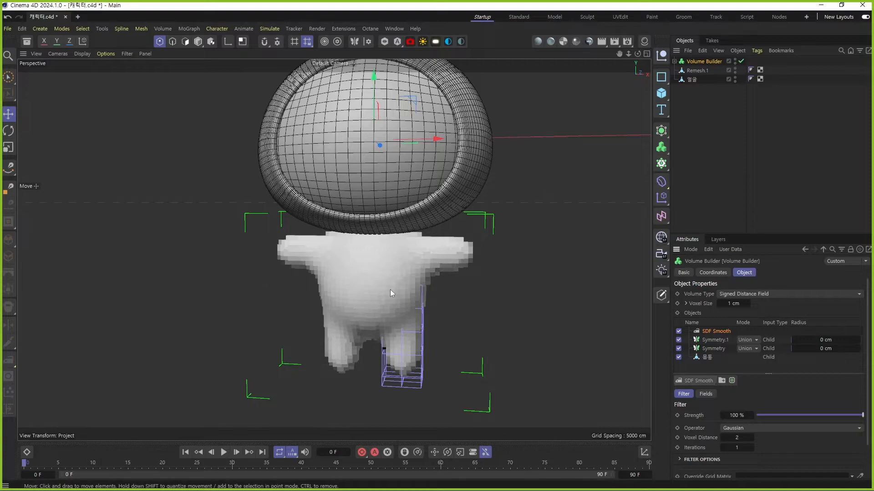
{"action": "scroll", "coordinate": [410, 286], "scroll_direction": "up", "scroll_amount": 3}
{"action": "key", "text": "ctrl+s"}
{"action": "scroll", "coordinate": [455, 259], "scroll_direction": "up", "scroll_amount": 1}
{"action": "left_click_drag", "start_coordinate": [506, 209], "coordinate": [505, 211], "text": "alt"}
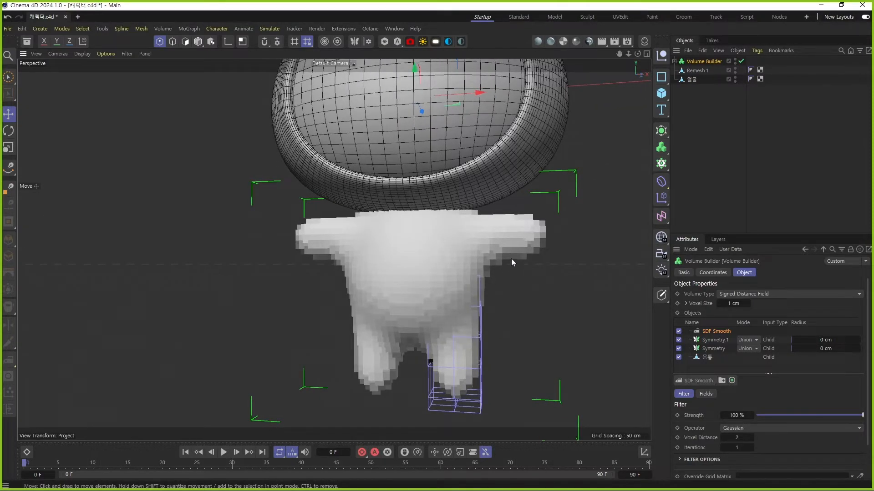
{"action": "key", "text": "ctrl+s"}
Step: Set the Volume Builder's voxel size to 0.5 cm
{"action": "left_click", "coordinate": [737, 304]}
{"action": "type", "text": "0.5"}
{"action": "key", "text": "Return"}
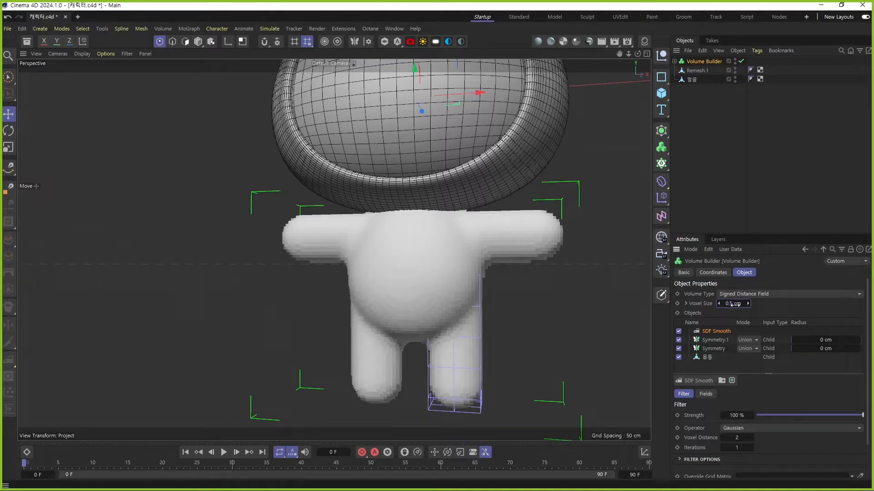
Step: Thicken the legs by setting the radius of the leg capsule inside its Symmetry generator to 5.245 cm
{"action": "left_click", "coordinate": [674, 61]}
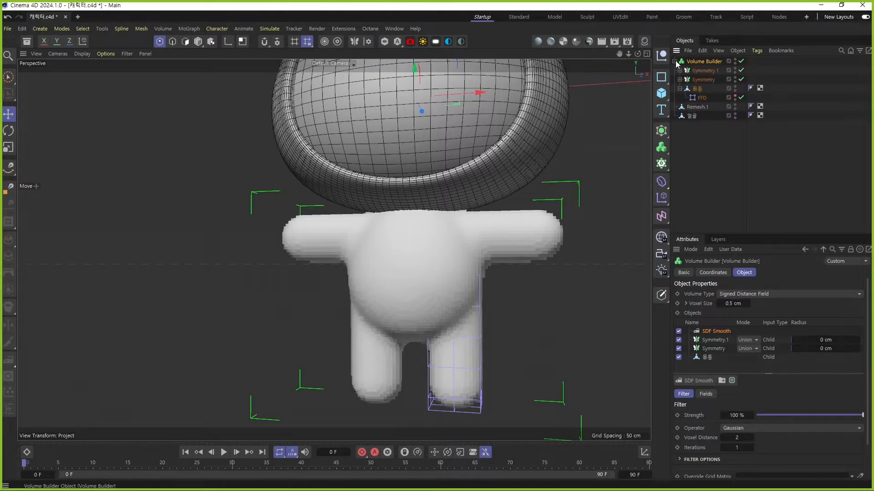
{"action": "left_click", "coordinate": [703, 71]}
{"action": "left_click", "coordinate": [680, 71]}
{"action": "left_click", "coordinate": [705, 79]}
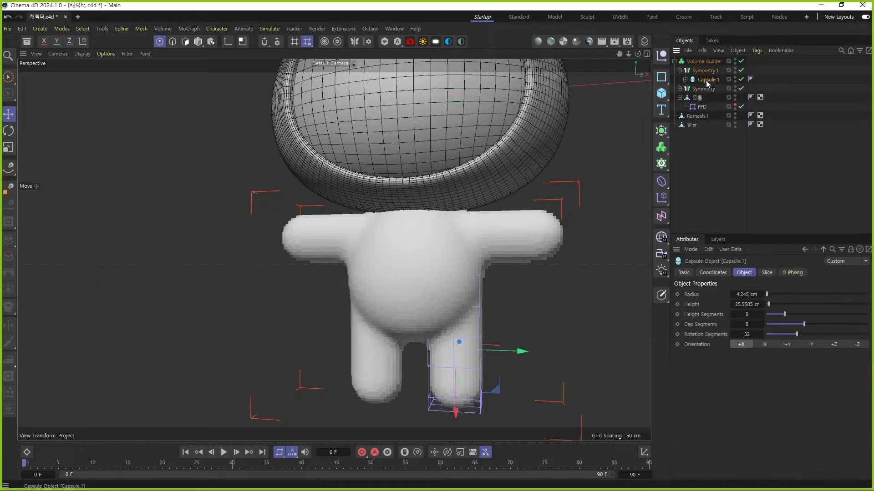
{"action": "left_click", "coordinate": [762, 295]}
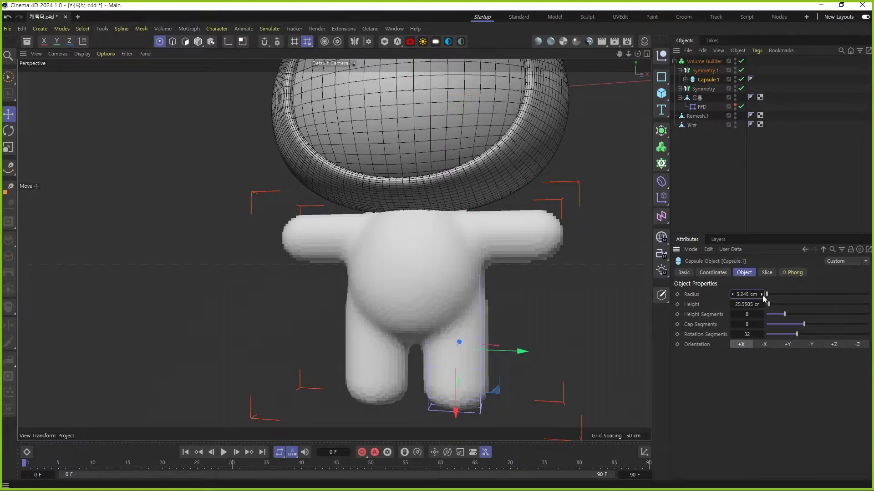
Step: Nudge the leg capsule slightly inward and show the torso's FFD cage in the viewport, saving the project
{"action": "left_click_drag", "start_coordinate": [522, 353], "coordinate": [519, 353]}
{"action": "left_click_drag", "start_coordinate": [424, 314], "coordinate": [492, 269], "text": "alt"}
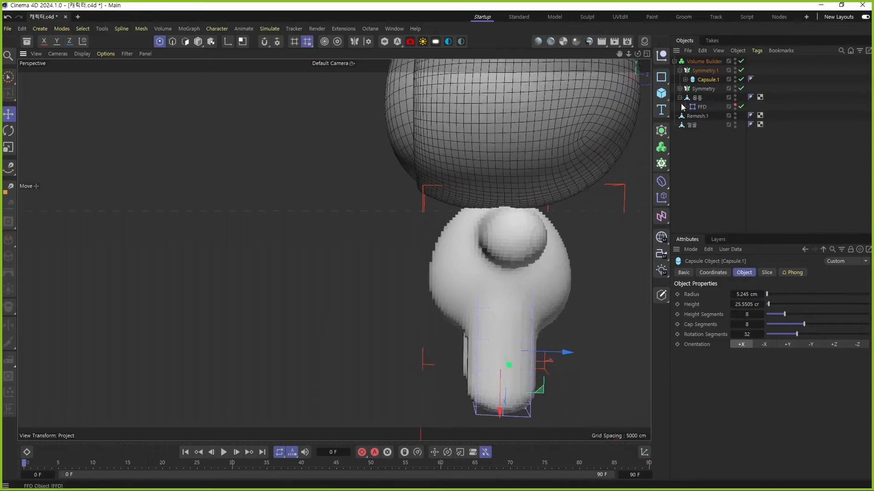
{"action": "left_click", "coordinate": [680, 98]}
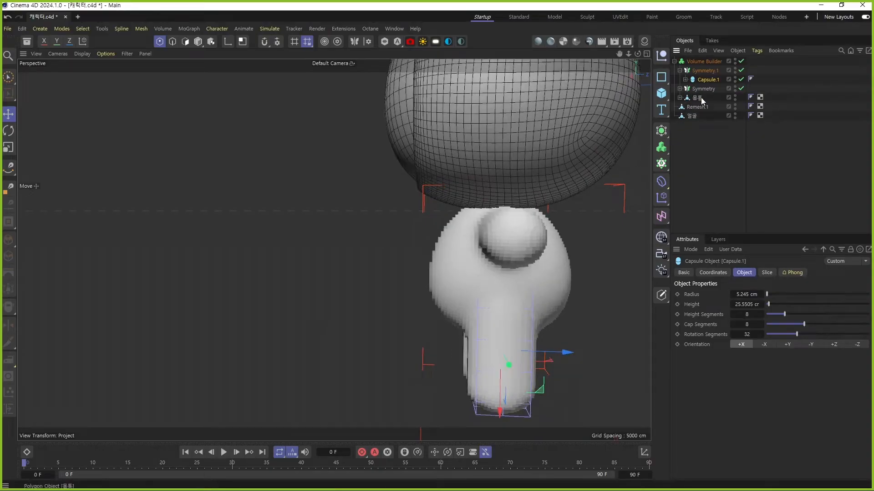
{"action": "left_click", "coordinate": [701, 97]}
{"action": "left_click", "coordinate": [680, 97]}
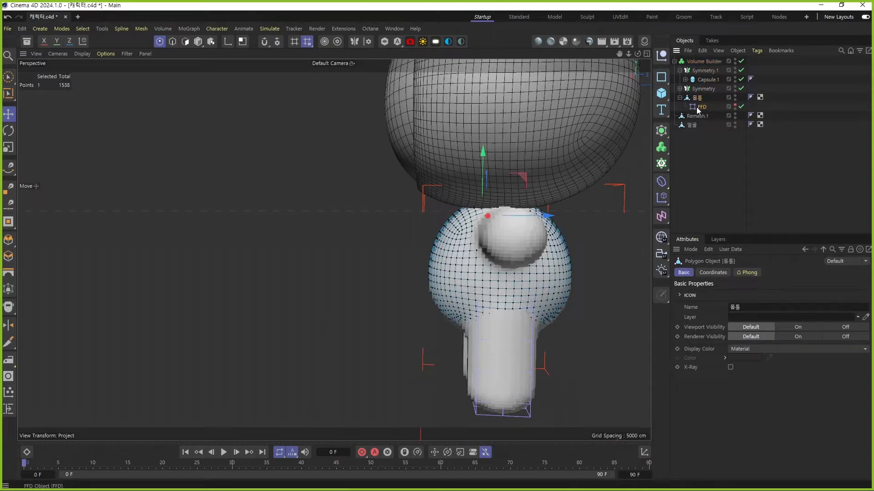
{"action": "left_click", "coordinate": [696, 108]}
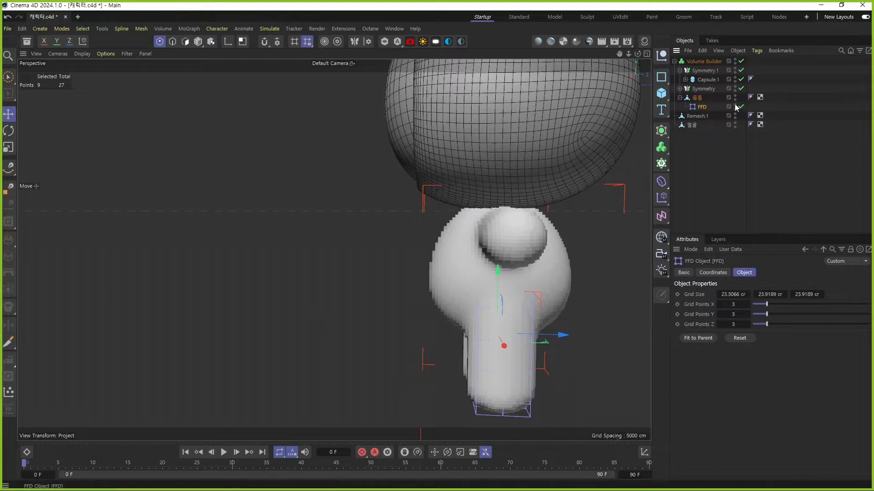
{"action": "left_click_drag", "start_coordinate": [509, 231], "coordinate": [506, 225], "text": "alt"}
{"action": "key", "text": "ctrl+s"}
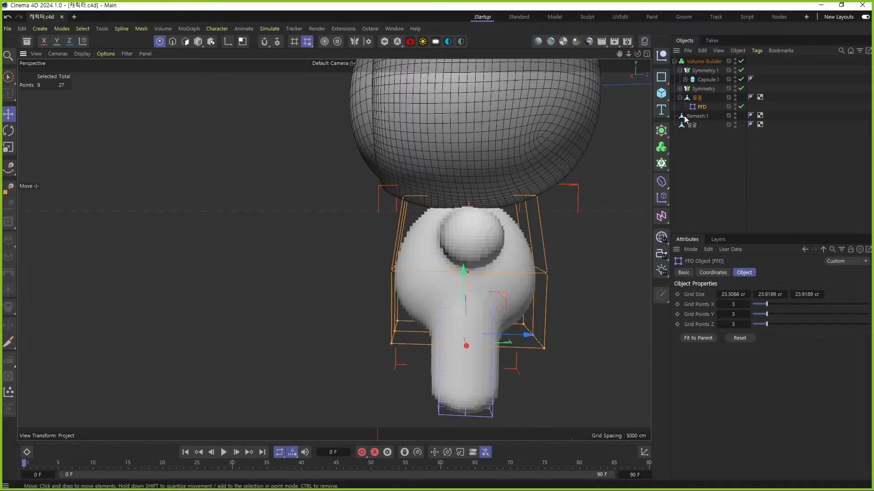
Step: With the Volume Builder temporarily disabled, scale all 27 points of the torso's FFD cage narrower along Z to flatten the belly
{"action": "left_click", "coordinate": [741, 62]}
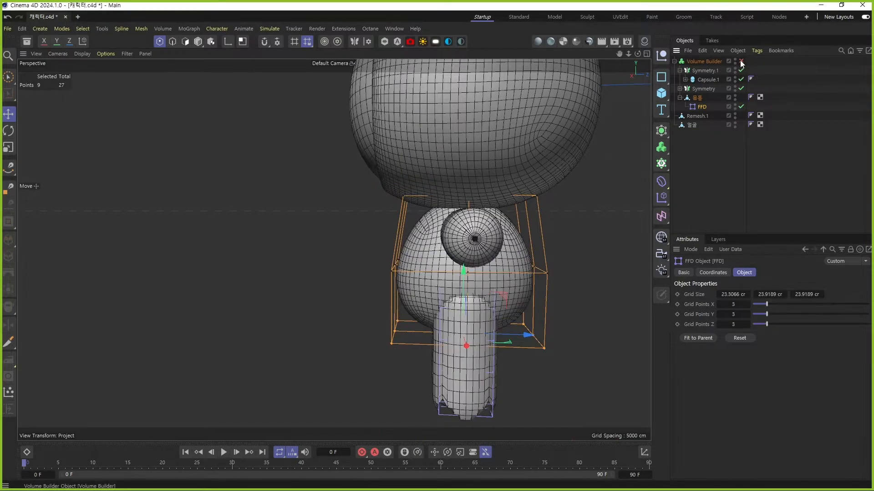
{"action": "key", "text": "ctrl+a"}
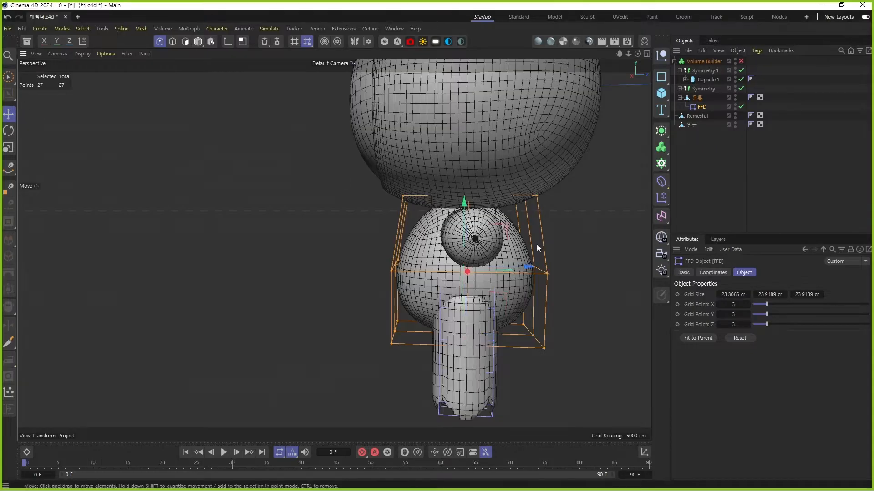
{"action": "key", "text": "t"}
{"action": "left_click_drag", "start_coordinate": [530, 268], "coordinate": [522, 268]}
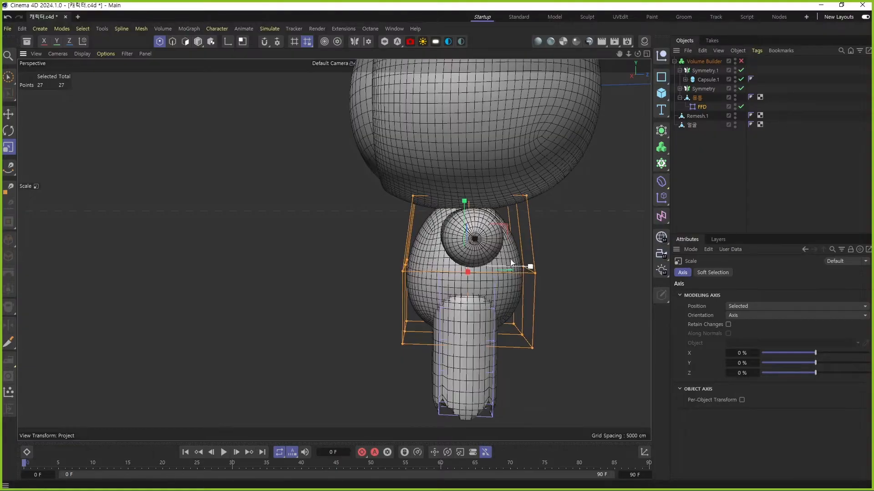
{"action": "key", "text": "e"}
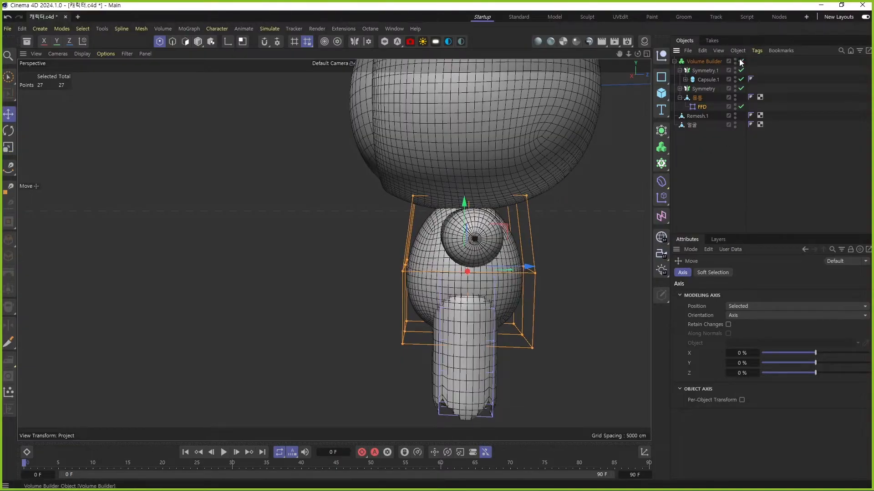
{"action": "left_click", "coordinate": [741, 62]}
{"action": "mouse_move", "coordinate": [438, 301]}
{"action": "left_mouse_down", "text": "alt"}
{"action": "mouse_move", "coordinate": [518, 305]}
{"action": "mouse_move", "coordinate": [434, 302]}
{"action": "left_mouse_up", "text": "alt"}
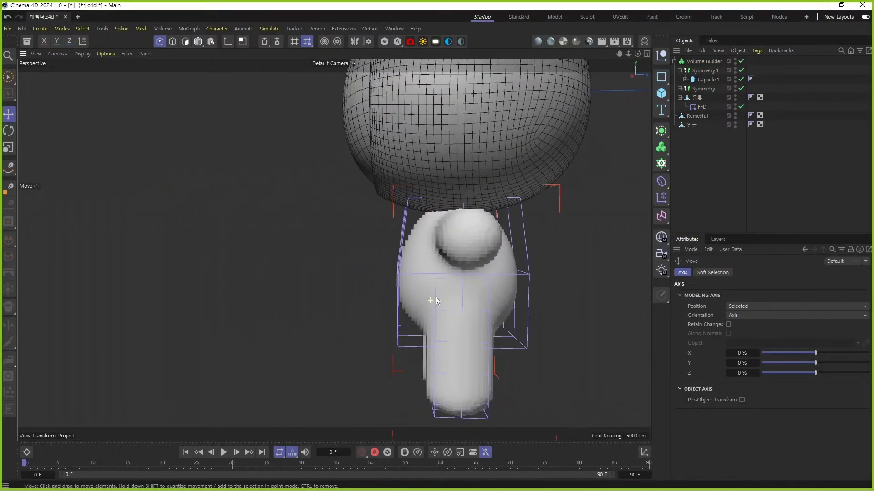
Step: Disable the Volume Builder again, scale the FFD cage further down in depth to slim the torso, and re-enable the blend
{"action": "left_click", "coordinate": [741, 62]}
{"action": "left_click", "coordinate": [696, 106]}
{"action": "key", "text": "t"}
{"action": "left_click_drag", "start_coordinate": [526, 274], "coordinate": [515, 272]}
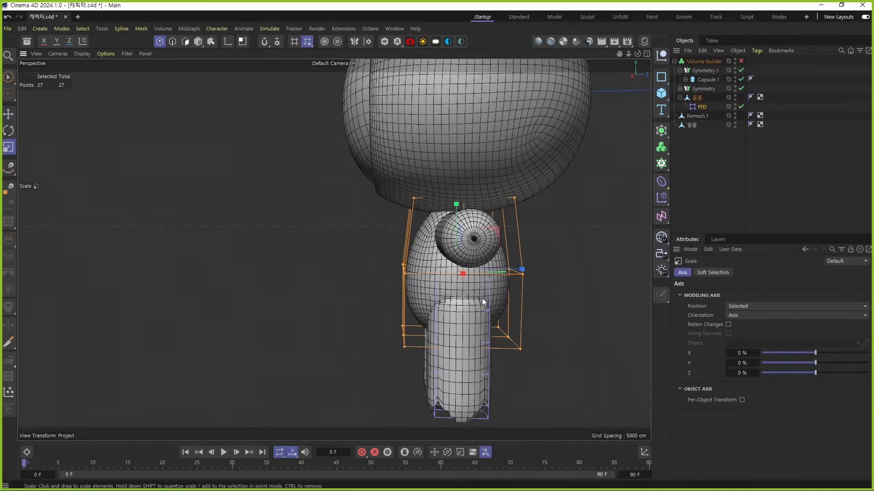
{"action": "left_click", "coordinate": [741, 61]}
{"action": "left_click", "coordinate": [786, 141]}
{"action": "left_click_drag", "start_coordinate": [409, 272], "coordinate": [527, 277], "text": "alt"}
{"action": "left_click_drag", "start_coordinate": [343, 273], "coordinate": [375, 300], "text": "alt"}
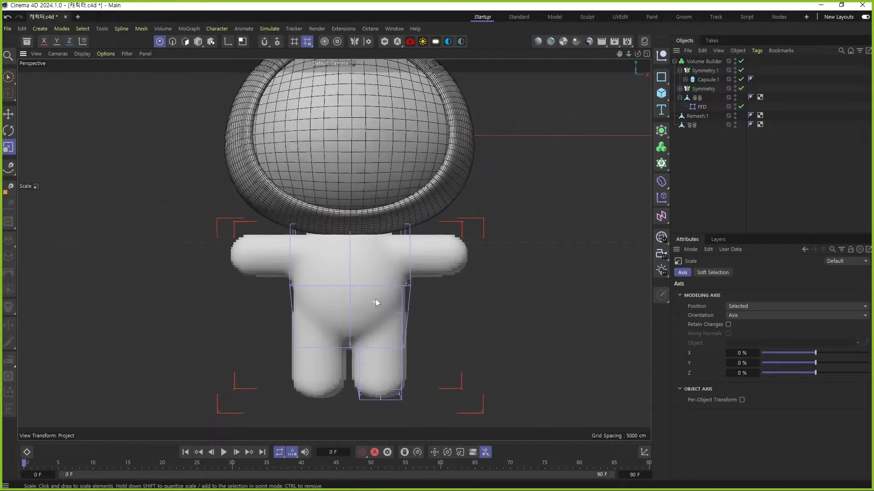
{"action": "scroll", "coordinate": [377, 305], "scroll_direction": "up", "scroll_amount": 1}
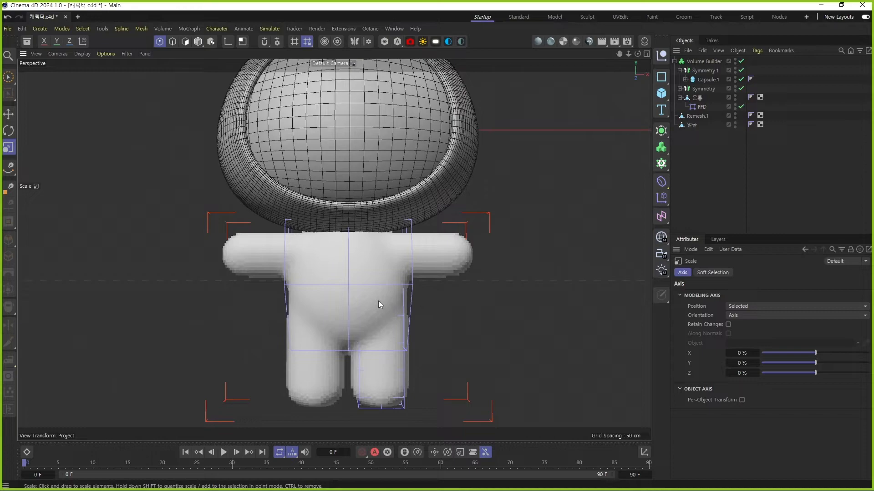
Step: Stretch the arm capsule inside its Symmetry generator slightly outward along X
{"action": "left_click", "coordinate": [706, 80]}
{"action": "left_click", "coordinate": [679, 88]}
{"action": "left_click", "coordinate": [706, 97]}
{"action": "left_click_drag", "start_coordinate": [446, 255], "coordinate": [459, 255]}
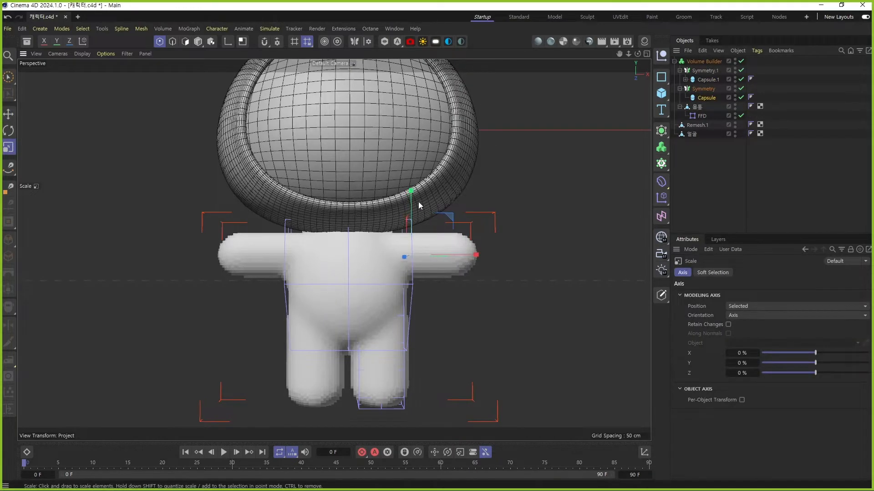
{"action": "key", "text": "e"}
Step: Thin the arms by setting the arm capsule's radius to 4 cm, raise it slightly, and save the project
{"action": "left_click", "coordinate": [705, 97]}
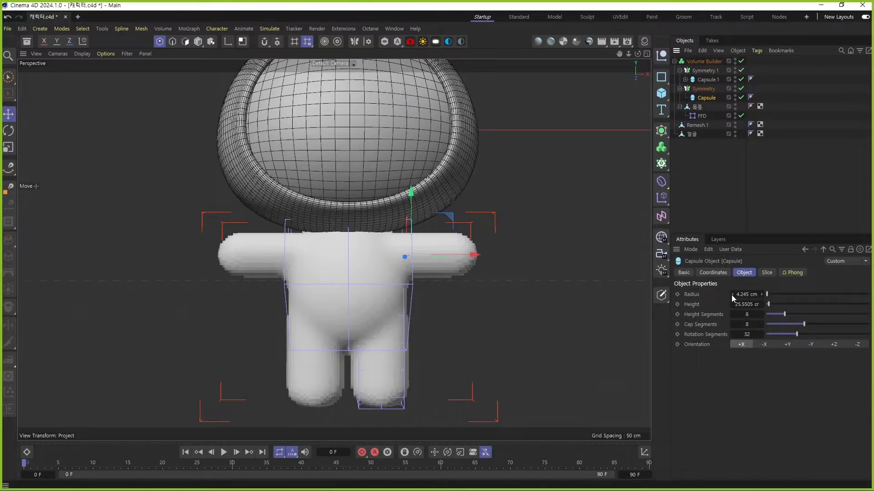
{"action": "left_click", "coordinate": [732, 295]}
{"action": "left_click", "coordinate": [761, 295]}
{"action": "key", "text": "Return"}
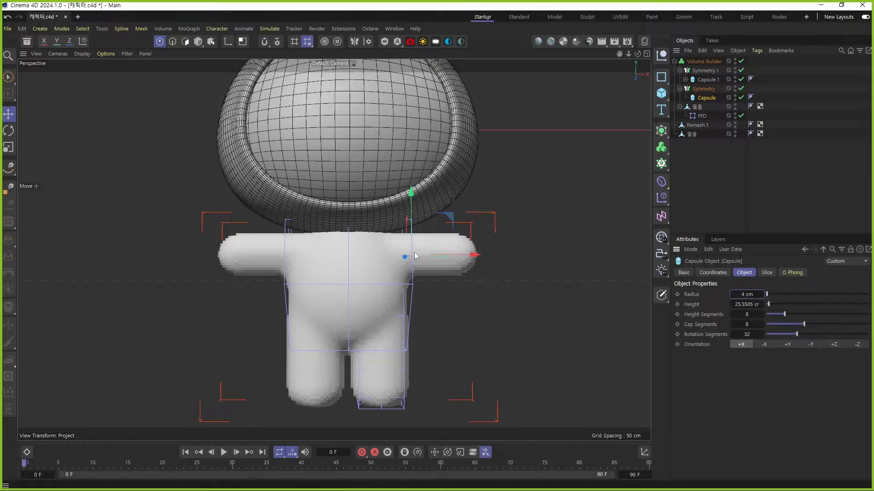
{"action": "left_click_drag", "start_coordinate": [413, 218], "coordinate": [410, 219]}
{"action": "key", "text": "ctrl+s"}
Step: Shift the leg capsule slightly inward, set its radius to 5 cm, and save the project
{"action": "left_click", "coordinate": [706, 80]}
{"action": "left_click_drag", "start_coordinate": [428, 354], "coordinate": [427, 356]}
{"action": "double_click", "coordinate": [746, 295]}
{"action": "type", "text": "5"}
{"action": "key", "text": "Return"}
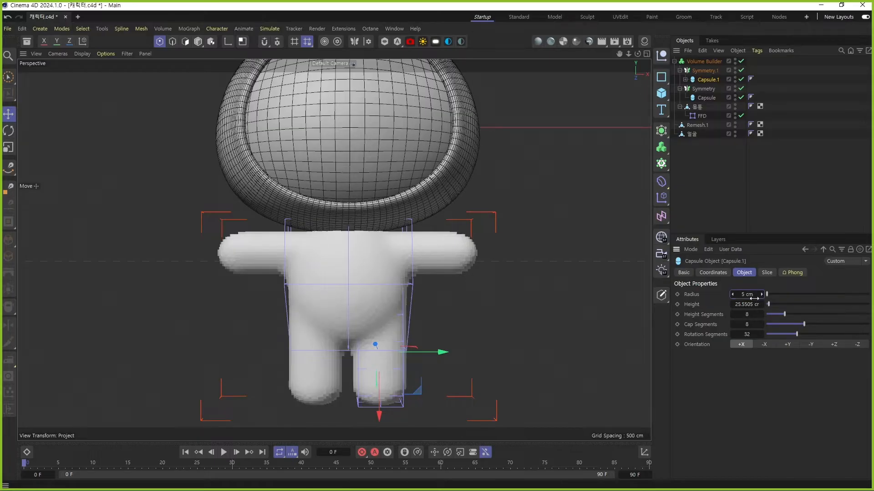
{"action": "left_click_drag", "start_coordinate": [433, 302], "coordinate": [455, 274], "text": "alt"}
{"action": "key", "text": "ctrl+s"}
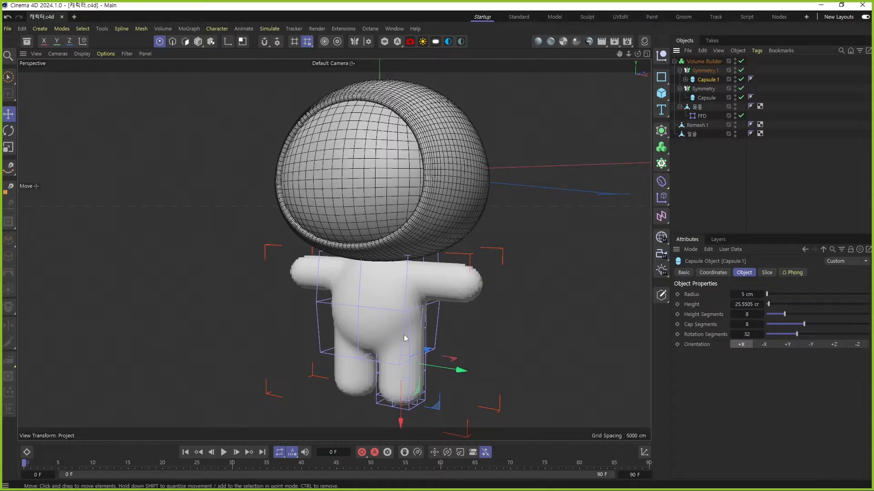
Step: Place the Volume Builder inside a new Volume Mesher and set its Adaptive value to 1%
{"action": "middle_click_drag", "start_coordinate": [404, 335], "coordinate": [413, 303], "text": "alt"}
{"action": "left_click_drag", "start_coordinate": [413, 302], "coordinate": [427, 295], "text": "alt"}
{"action": "left_click", "coordinate": [703, 62]}
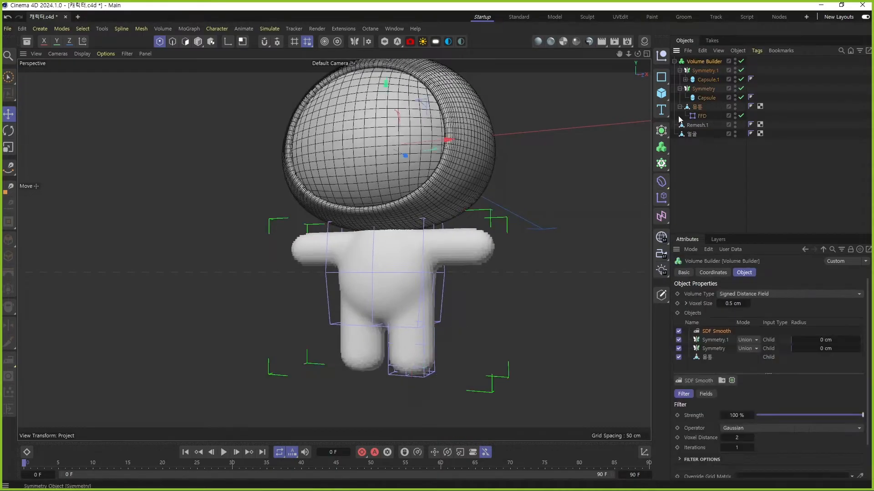
{"action": "left_click", "coordinate": [661, 147]}
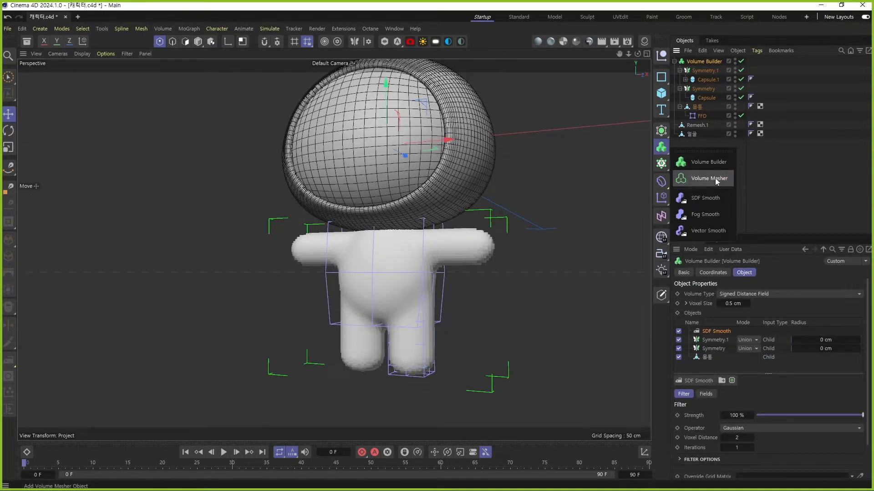
{"action": "left_click", "coordinate": [714, 179]}
{"action": "left_click_drag", "start_coordinate": [701, 61], "coordinate": [700, 61]}
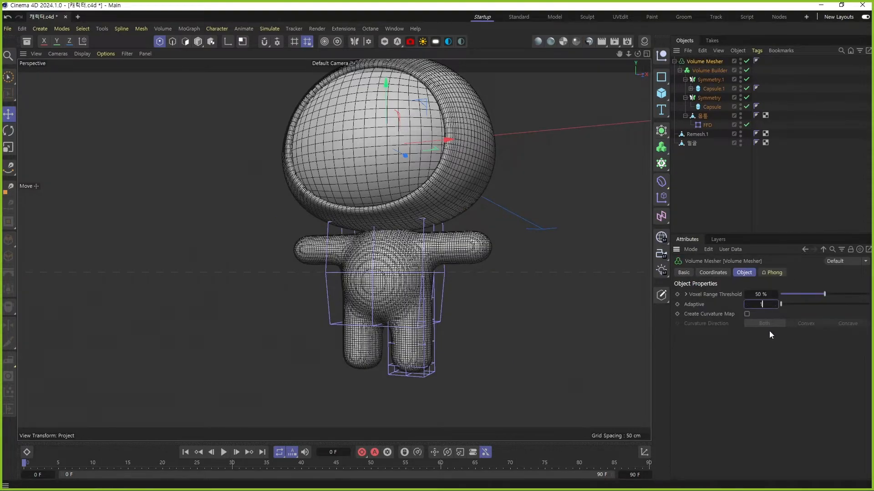
{"action": "type", "text": "1"}
{"action": "key", "text": "Return"}
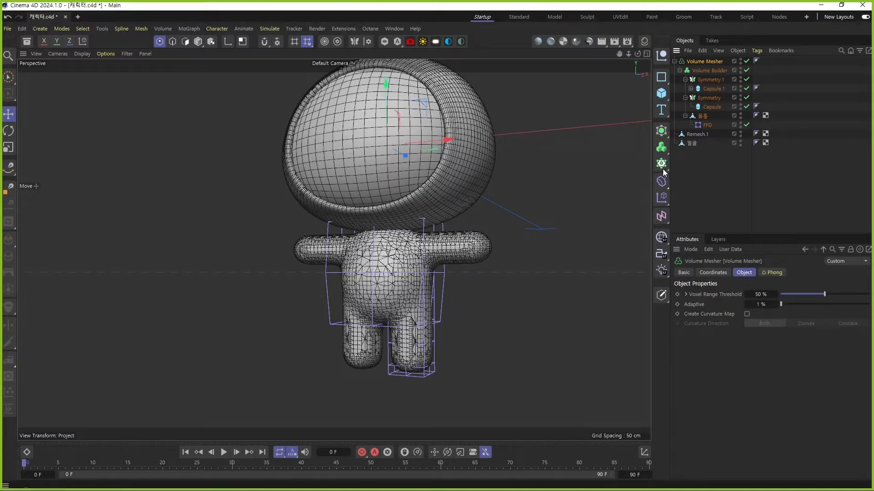
Step: Add a Remesh generator and make the Volume Mesher its child to retopologize the body
{"action": "left_click", "coordinate": [661, 131]}
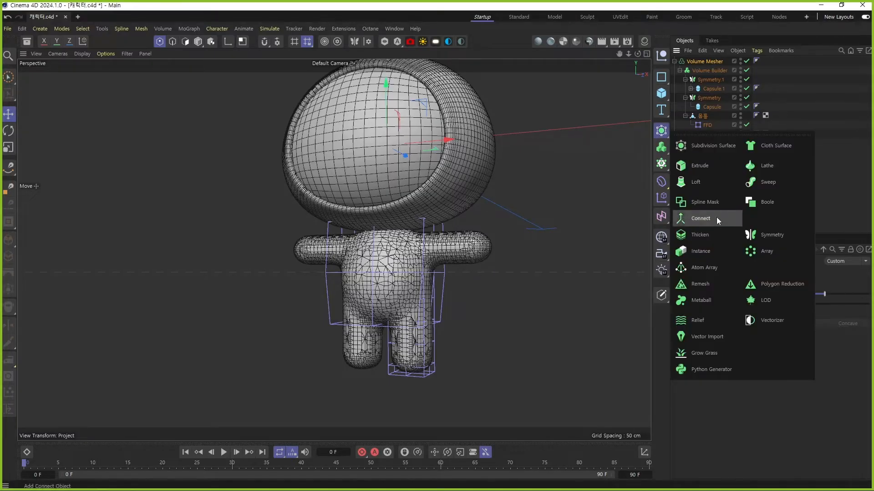
{"action": "left_click", "coordinate": [717, 285]}
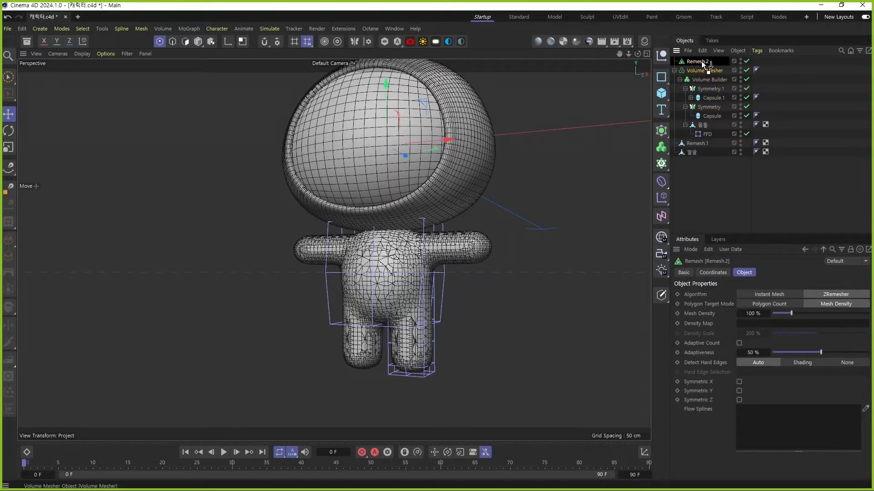
{"action": "left_click_drag", "start_coordinate": [700, 61], "coordinate": [701, 61]}
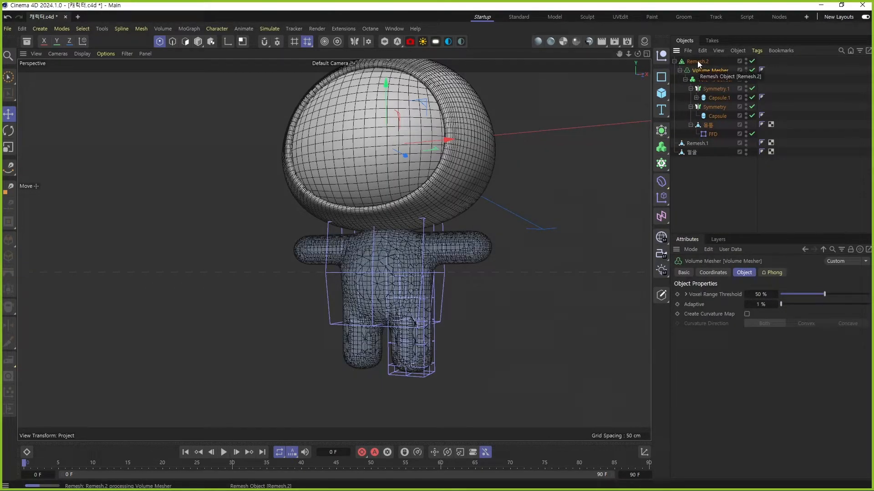
{"action": "left_click", "coordinate": [698, 62]}
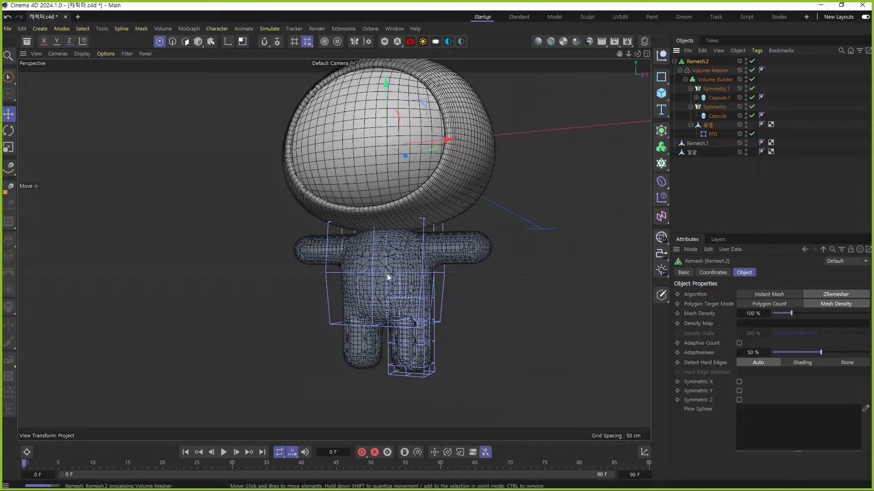
Step: Examine the remeshed body's polygon flow along the torso's centre line and across the arms, from the front and side
{"action": "scroll", "coordinate": [391, 279], "scroll_direction": "up", "scroll_amount": 4}
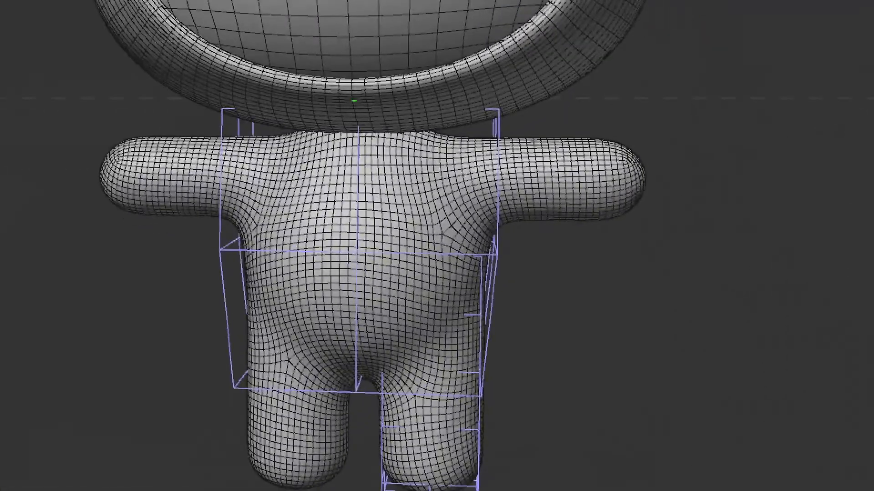
{"action": "left_click_drag", "start_coordinate": [362, 174], "coordinate": [366, 386]}
{"action": "left_click_drag", "start_coordinate": [321, 223], "coordinate": [318, 263]}
{"action": "left_click_drag", "start_coordinate": [210, 187], "coordinate": [580, 209]}
{"action": "mouse_move", "coordinate": [587, 173]}
{"action": "left_mouse_down"}
{"action": "mouse_move", "coordinate": [616, 228]}
{"action": "mouse_move", "coordinate": [516, 278]}
{"action": "left_mouse_up"}
{"action": "key", "text": "Escape"}
{"action": "left_click_drag", "start_coordinate": [447, 263], "coordinate": [392, 213], "text": "alt"}
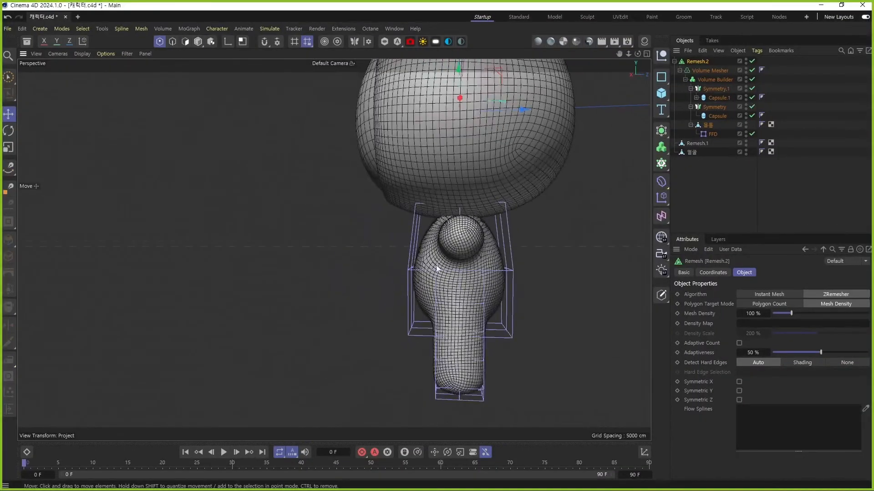
Step: Turn on X and Z symmetry for the body's Remesh generator and check the mesh from the front
{"action": "left_click", "coordinate": [739, 382]}
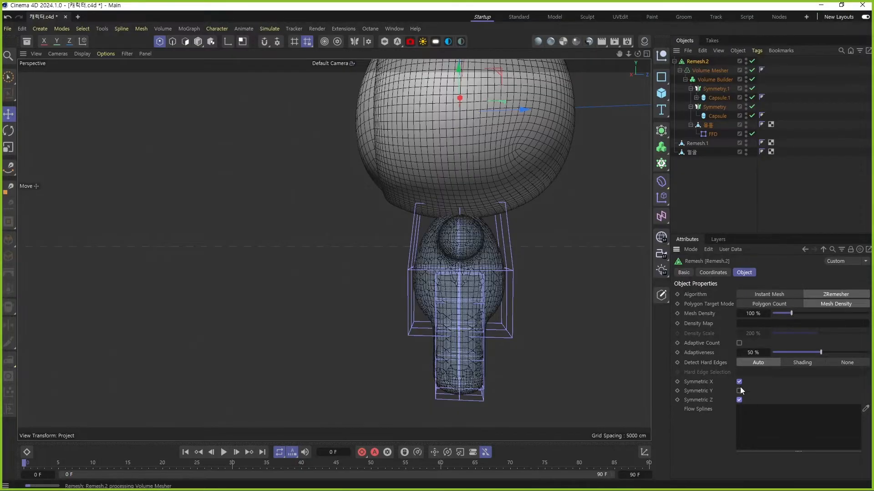
{"action": "left_click_drag", "start_coordinate": [441, 279], "coordinate": [534, 275], "text": "alt"}
{"action": "middle_click_drag", "start_coordinate": [416, 271], "coordinate": [432, 300], "text": "alt"}
{"action": "left_click_drag", "start_coordinate": [432, 300], "coordinate": [430, 290], "text": "alt"}
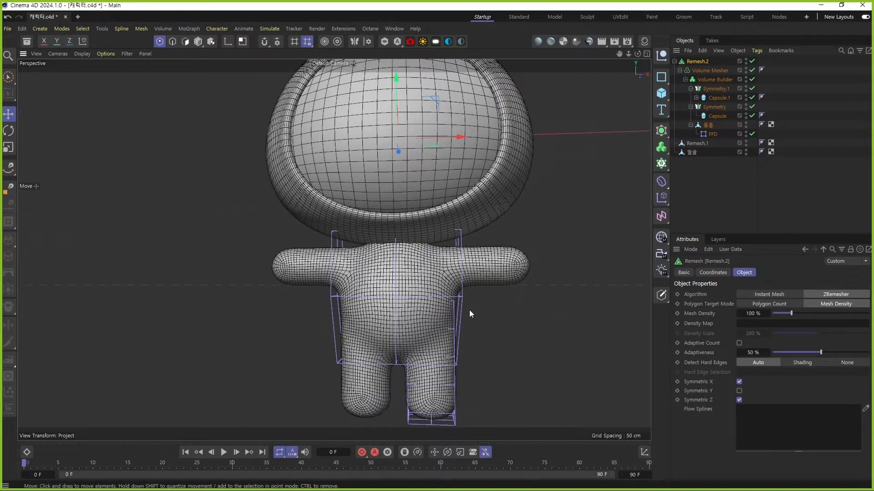
{"action": "left_click_drag", "start_coordinate": [414, 334], "coordinate": [414, 343], "text": "alt"}
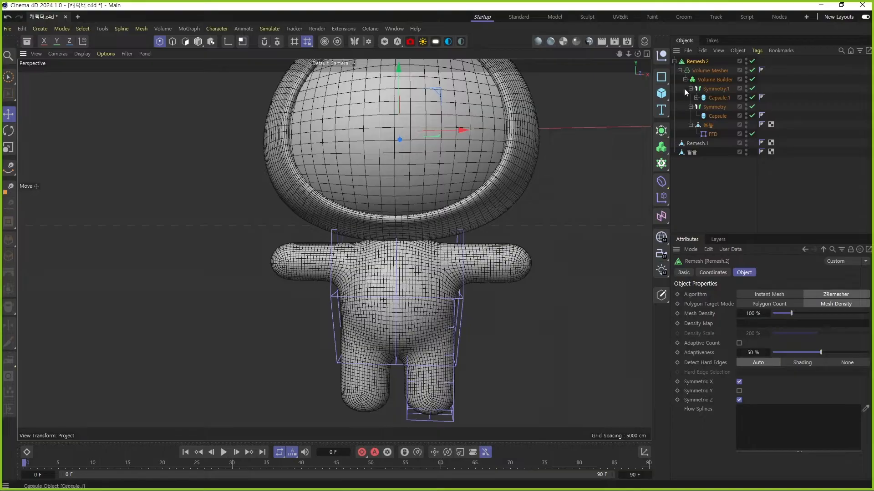
Step: Raise the arm capsule slightly on the torso and save the project
{"action": "left_click", "coordinate": [716, 117]}
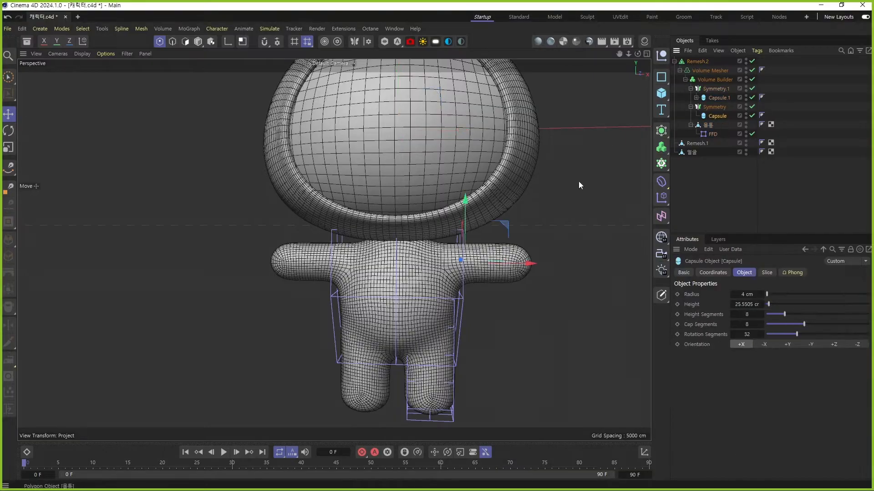
{"action": "left_click_drag", "start_coordinate": [465, 214], "coordinate": [463, 209]}
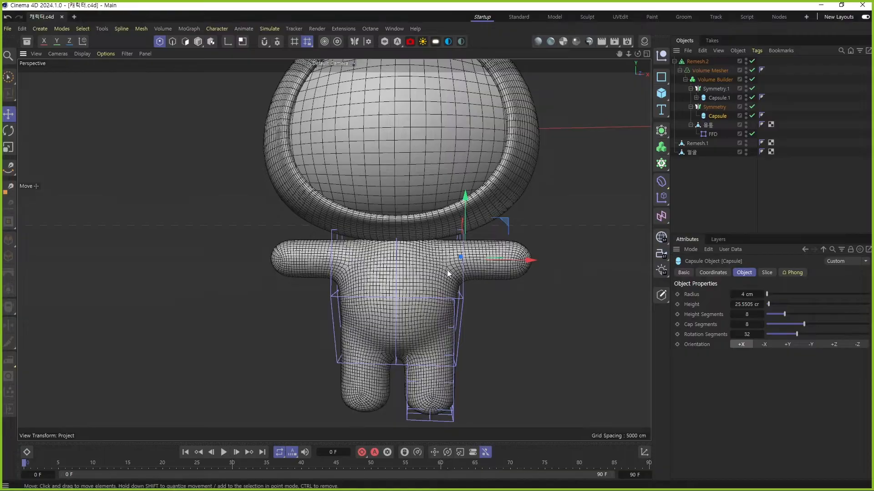
{"action": "scroll", "coordinate": [449, 277], "scroll_direction": "down", "scroll_amount": 3}
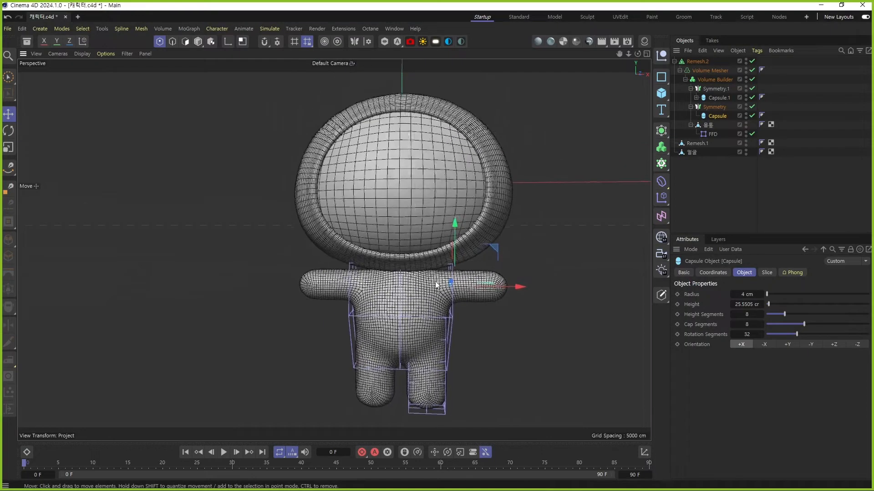
{"action": "left_click_drag", "start_coordinate": [436, 285], "coordinate": [437, 345], "text": "alt"}
{"action": "key", "text": "ctrl+s"}
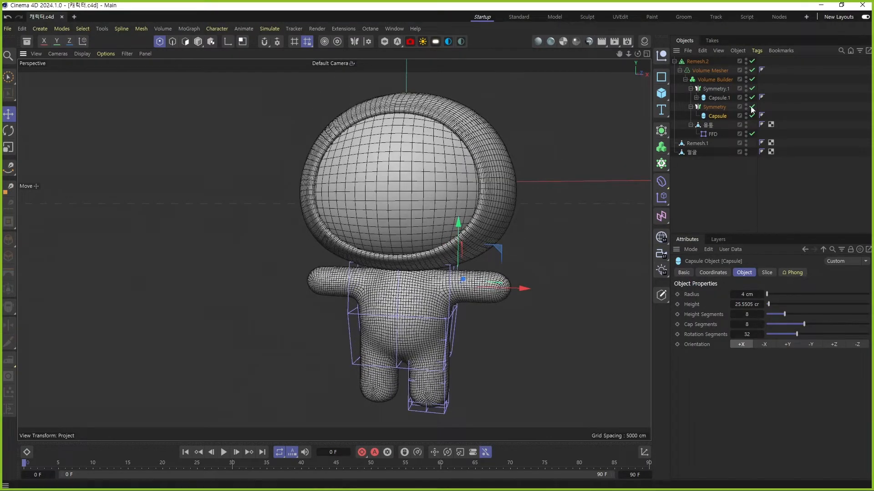
Step: Connect the whole Remesh.2 hierarchy into a single polygon body mesh, keeping the originals, and name it 몸통
{"action": "left_click", "coordinate": [699, 61]}
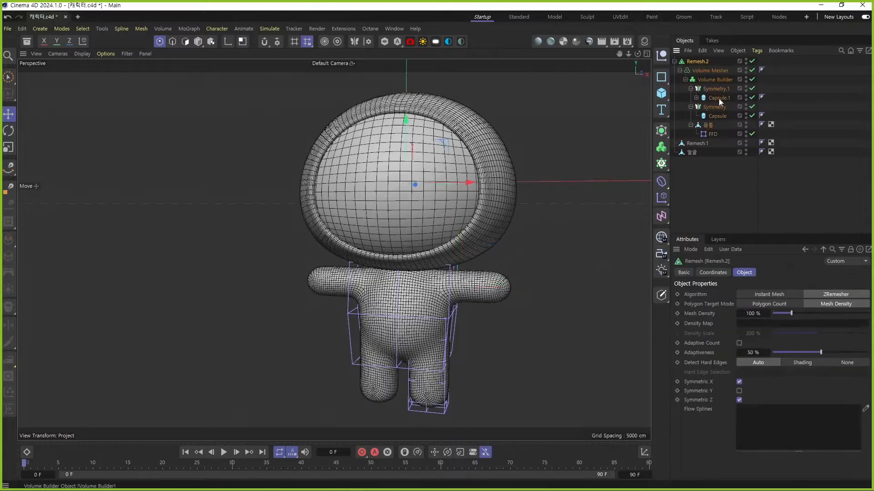
{"action": "left_click", "coordinate": [712, 135], "text": "shift"}
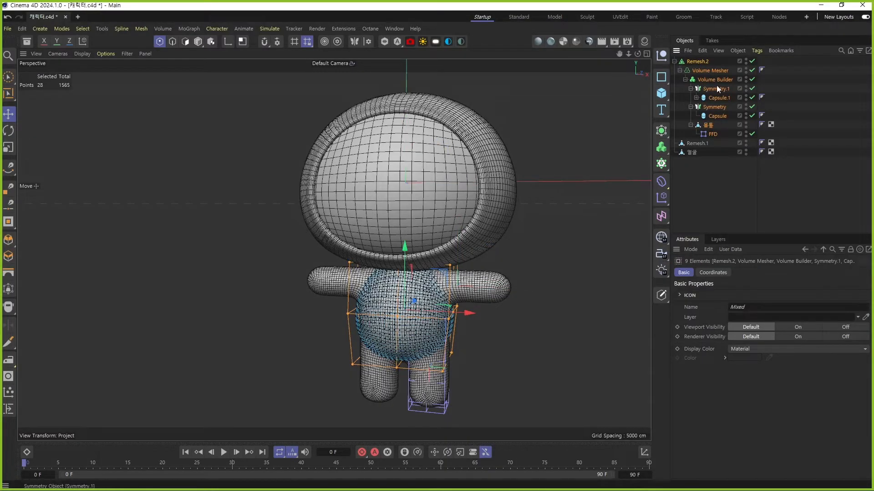
{"action": "right_click", "coordinate": [730, 71]}
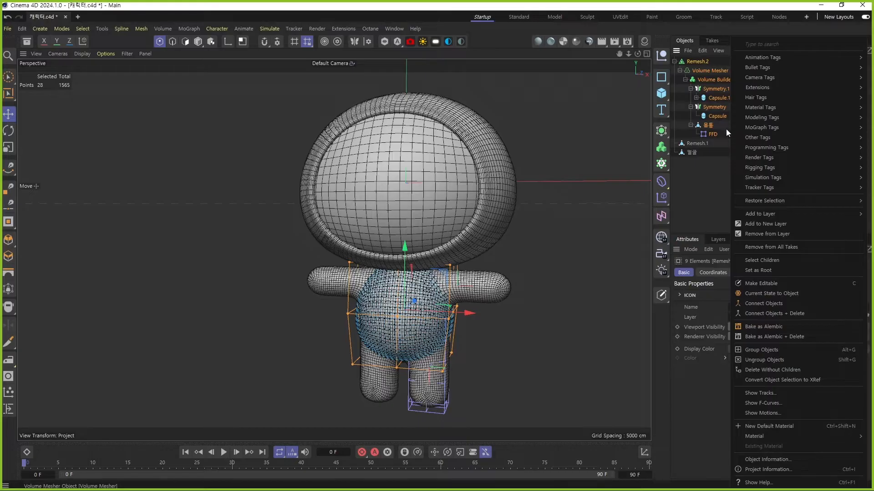
{"action": "left_click", "coordinate": [801, 304]}
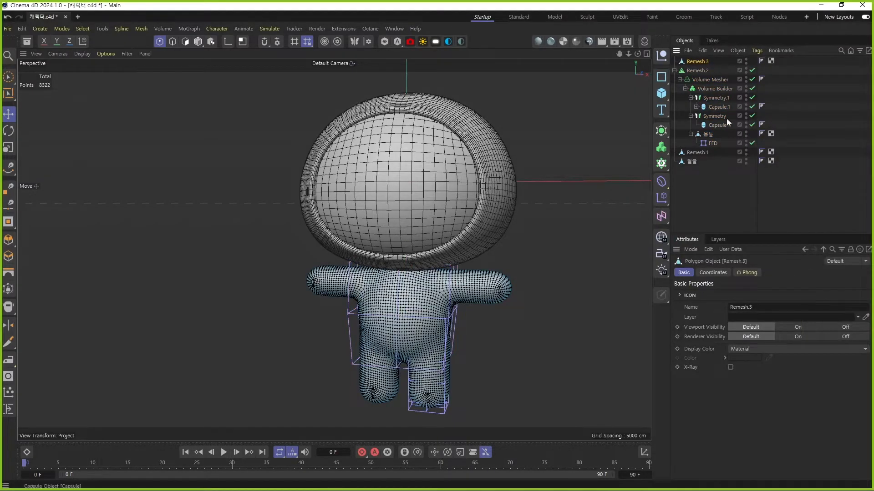
{"action": "double_click", "coordinate": [702, 61]}
{"action": "type", "text": "a"}
{"action": "type", "text": "몸통"}
Step: Collapse and hide the original Remesh.2 hierarchy, then add it to the existing layer named Layer
{"action": "left_click", "coordinate": [699, 71]}
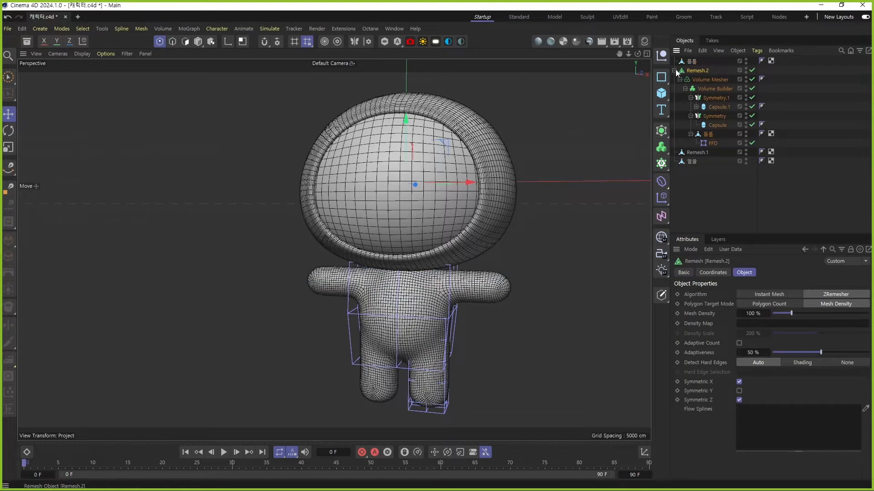
{"action": "left_click", "coordinate": [674, 70]}
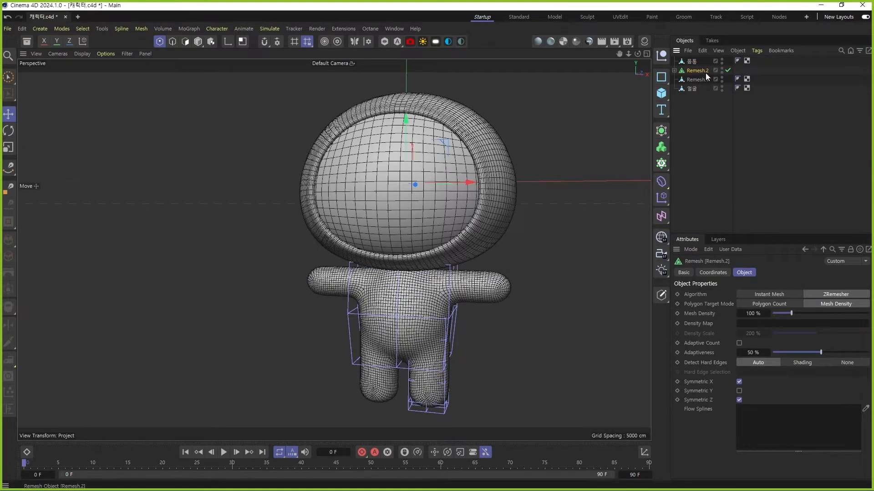
{"action": "left_click", "coordinate": [722, 68]}
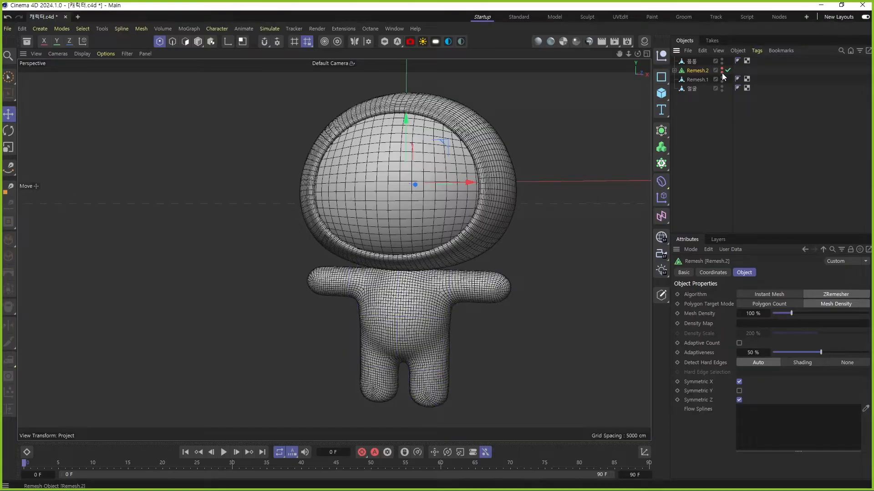
{"action": "right_click", "coordinate": [710, 71]}
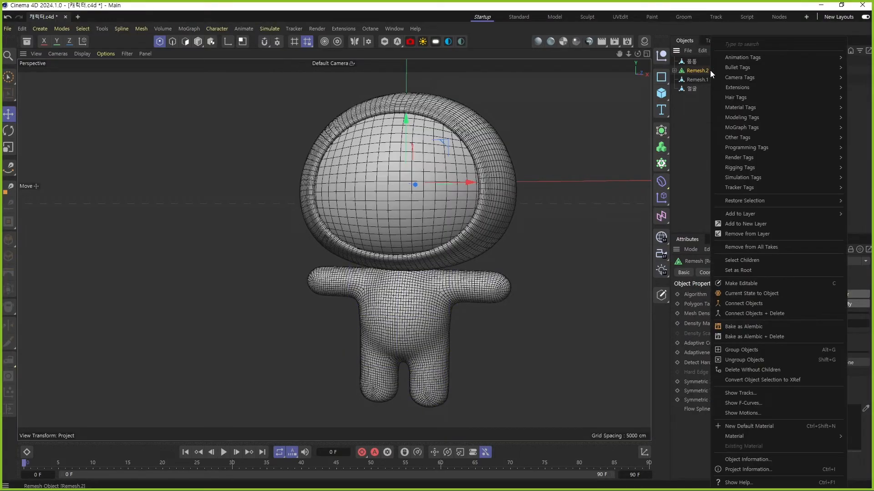
{"action": "mouse_move", "coordinate": [769, 212]}
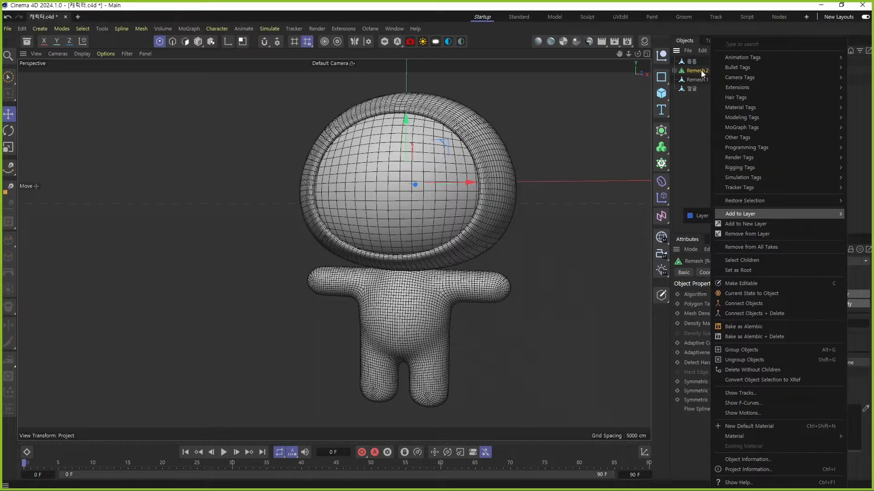
{"action": "left_click", "coordinate": [701, 217]}
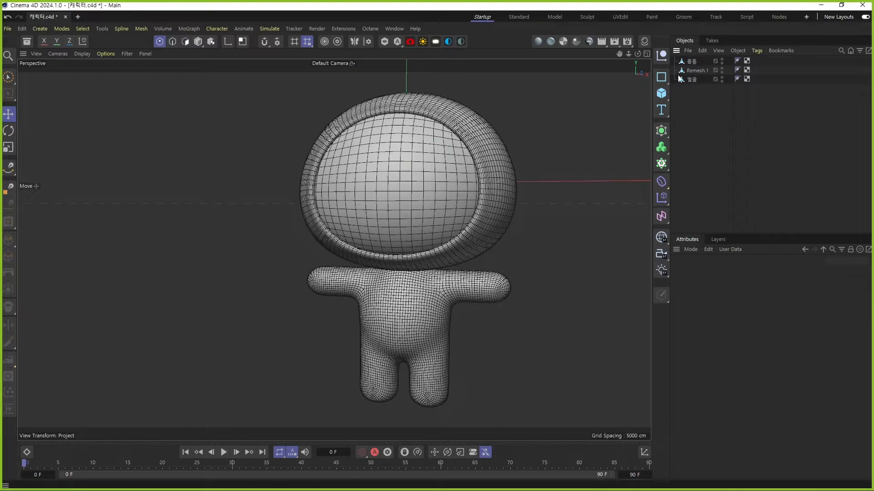
Step: Rename the Remesh.1 head shell as 탈, switch to Model mode with nothing selected and save the project
{"action": "double_click", "coordinate": [697, 70]}
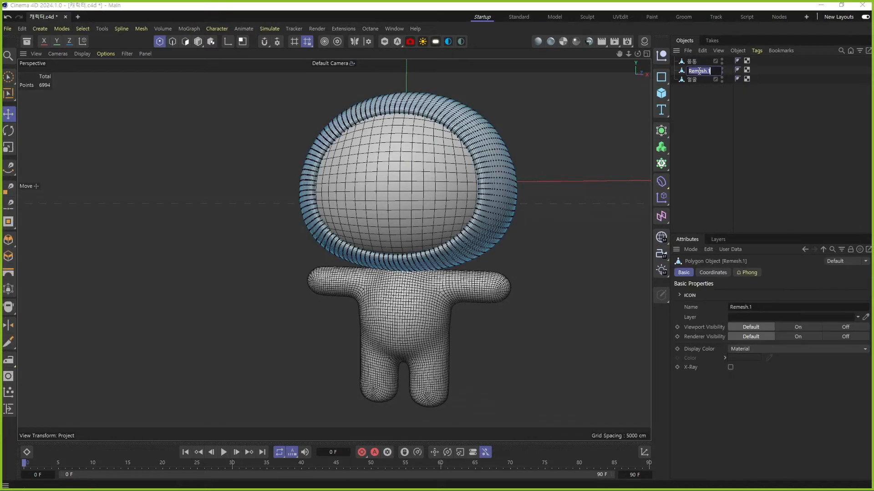
{"action": "type", "text": "탈"}
{"action": "key", "text": "Return"}
{"action": "key", "text": "ctrl+s"}
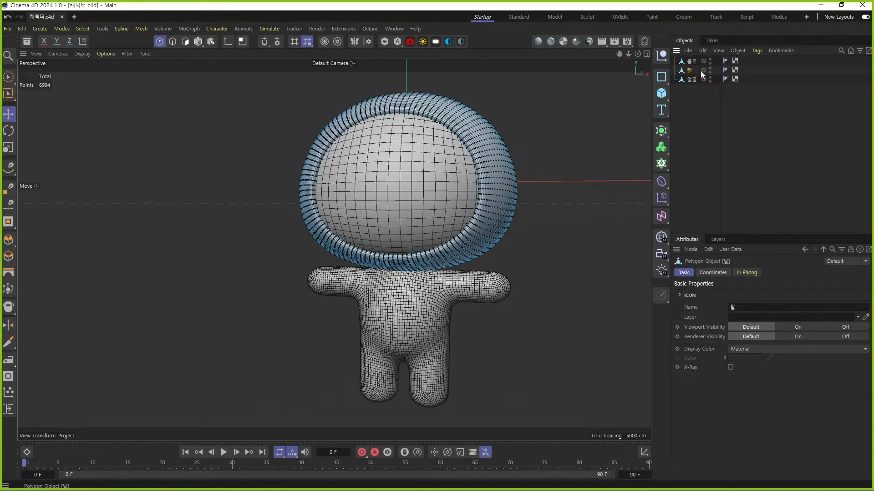
{"action": "left_click", "coordinate": [198, 41]}
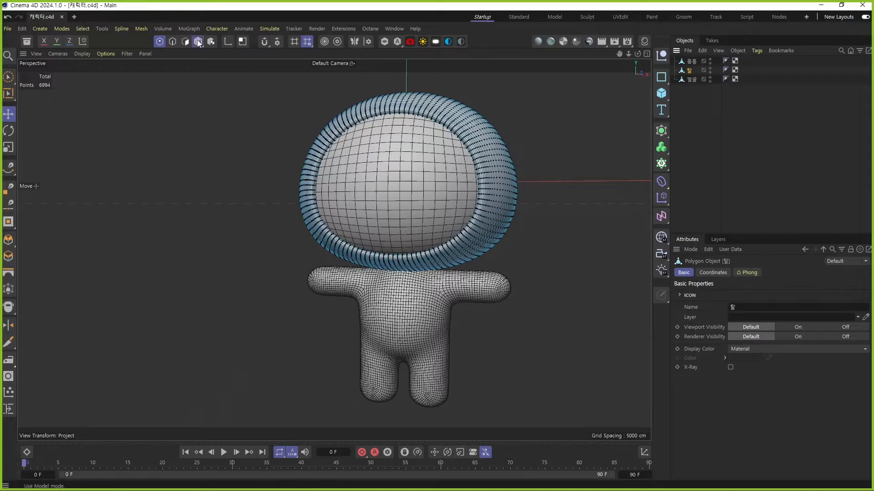
{"action": "left_click", "coordinate": [686, 124]}
{"action": "middle_click_drag", "start_coordinate": [481, 142], "coordinate": [500, 240], "text": "alt"}
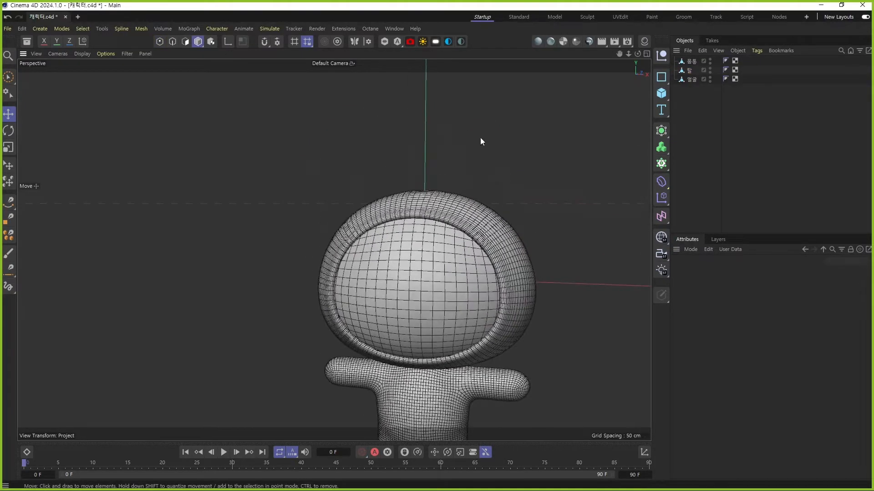
{"action": "key", "text": "ctrl+s"}
Step: Draw an open three-point Bezier spline for the ear in the front view, rising from the head's crown and descending to its side
{"action": "middle_click", "coordinate": [535, 221]}
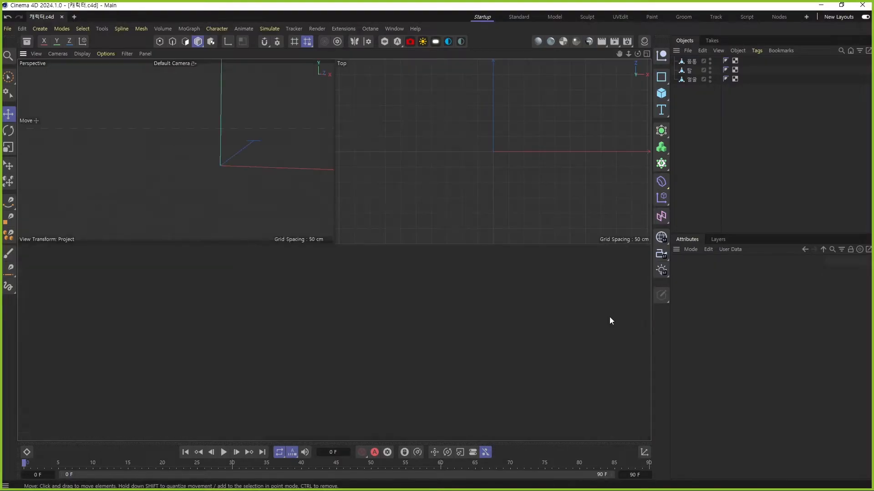
{"action": "middle_click", "coordinate": [528, 302]}
{"action": "scroll", "coordinate": [428, 260], "scroll_direction": "down", "scroll_amount": 3}
{"action": "middle_click_drag", "start_coordinate": [427, 260], "coordinate": [428, 318], "text": "alt"}
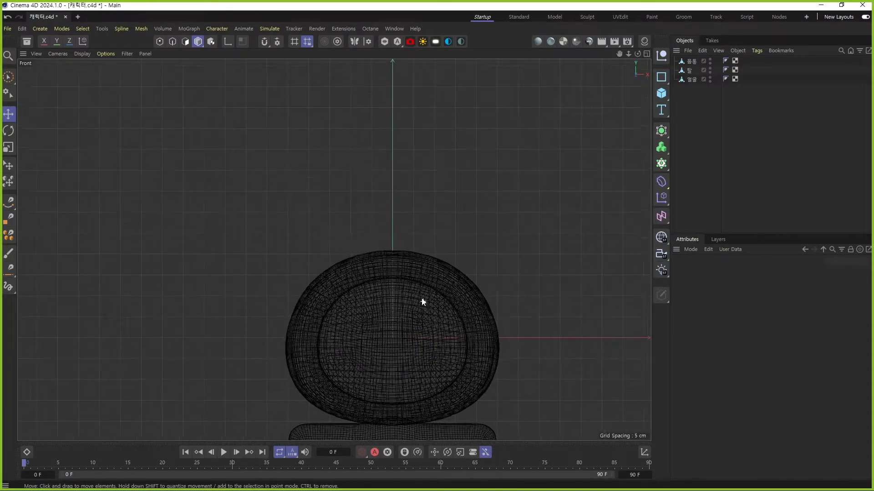
{"action": "scroll", "coordinate": [422, 302], "scroll_direction": "up", "scroll_amount": 3}
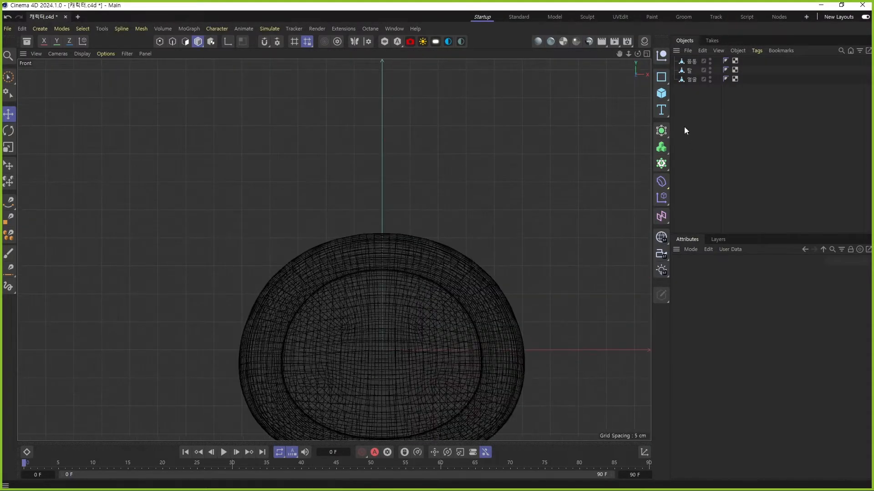
{"action": "left_click", "coordinate": [9, 206]}
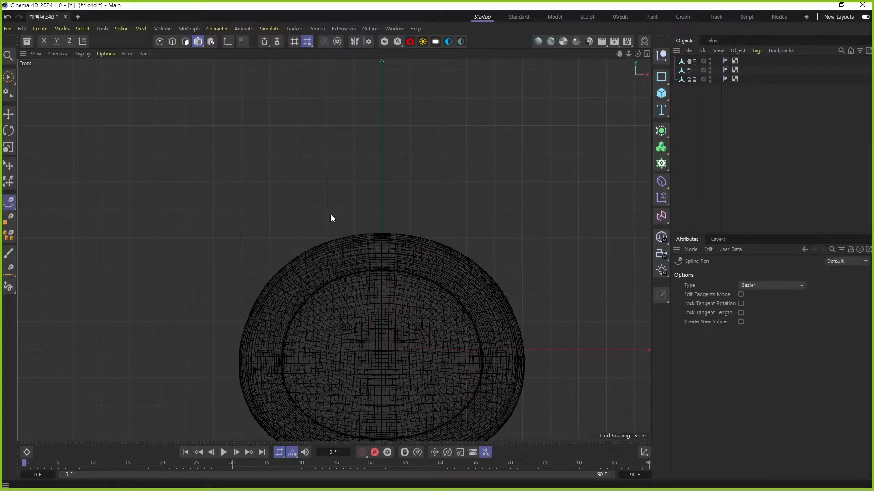
{"action": "left_click", "coordinate": [407, 250]}
{"action": "left_click", "coordinate": [419, 146]}
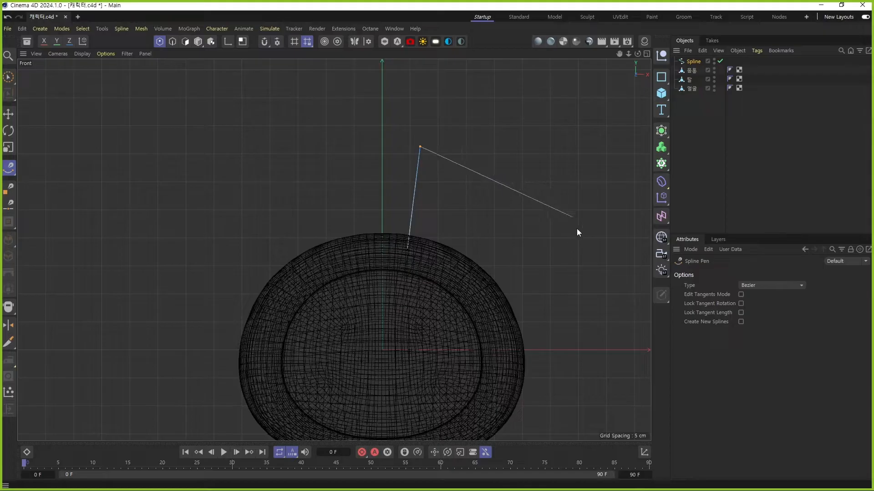
{"action": "left_click", "coordinate": [477, 303]}
{"action": "key", "text": "Escape"}
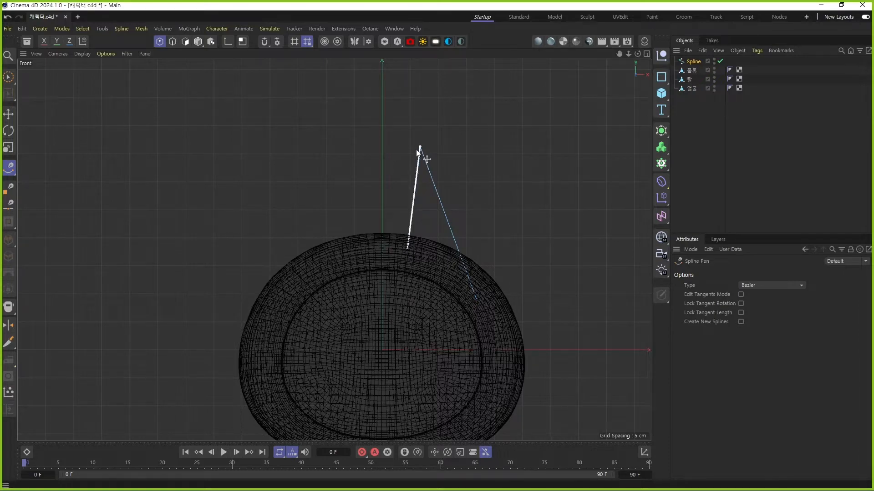
{"action": "middle_click", "coordinate": [423, 234]}
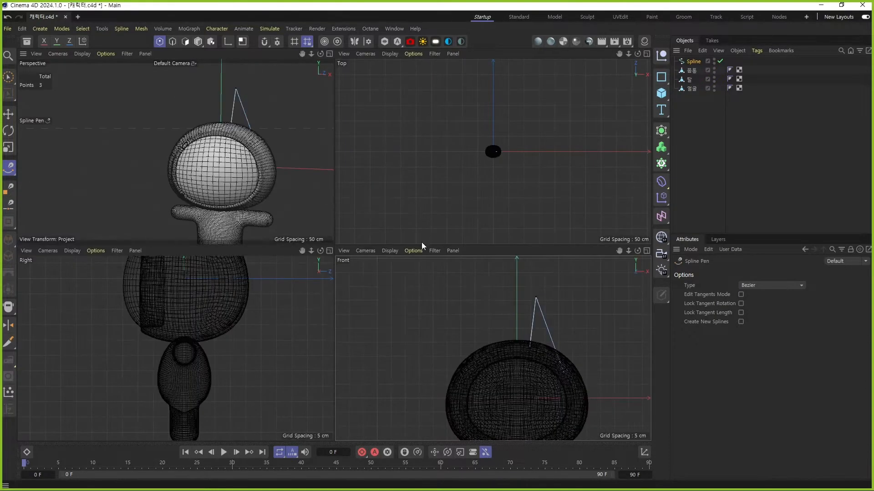
{"action": "middle_click", "coordinate": [222, 283]}
{"action": "scroll", "coordinate": [335, 253], "scroll_direction": "up", "scroll_amount": 5}
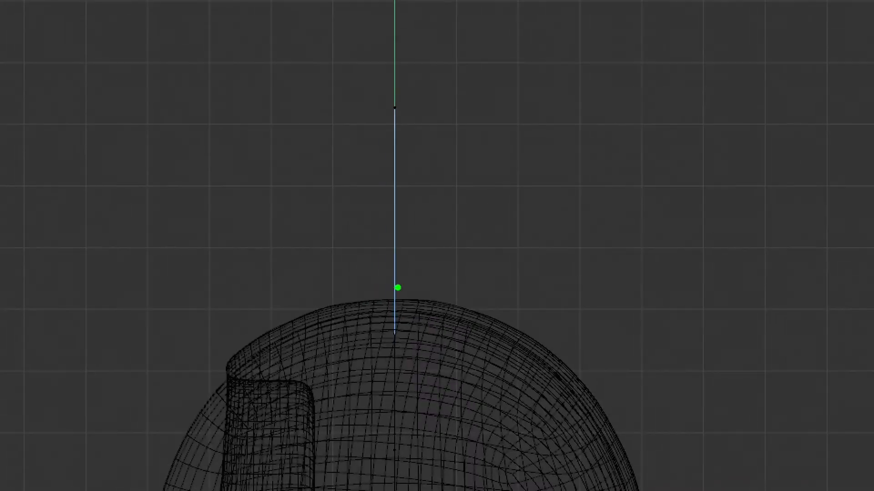
{"action": "mouse_move", "coordinate": [395, 313]}
{"action": "left_mouse_down"}
{"action": "mouse_move", "coordinate": [248, 130]}
{"action": "mouse_move", "coordinate": [51, 292]}
{"action": "left_mouse_up"}
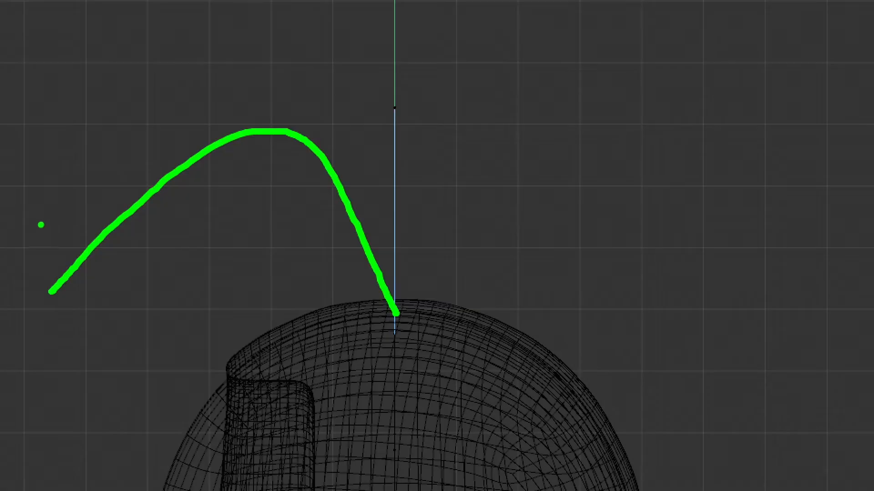
{"action": "left_click_drag", "start_coordinate": [40, 228], "coordinate": [106, 313]}
{"action": "key", "text": "Escape"}
Step: In the side view, move the ear spline's peak point forward about 8.7 cm and its lower end point forward to the front of the face
{"action": "middle_click", "coordinate": [402, 295]}
{"action": "middle_click_drag", "start_coordinate": [527, 342], "coordinate": [472, 339], "text": "alt"}
{"action": "scroll", "coordinate": [492, 326], "scroll_direction": "up", "scroll_amount": 1}
{"action": "scroll", "coordinate": [494, 327], "scroll_direction": "up", "scroll_amount": 1}
{"action": "left_click", "coordinate": [8, 77]}
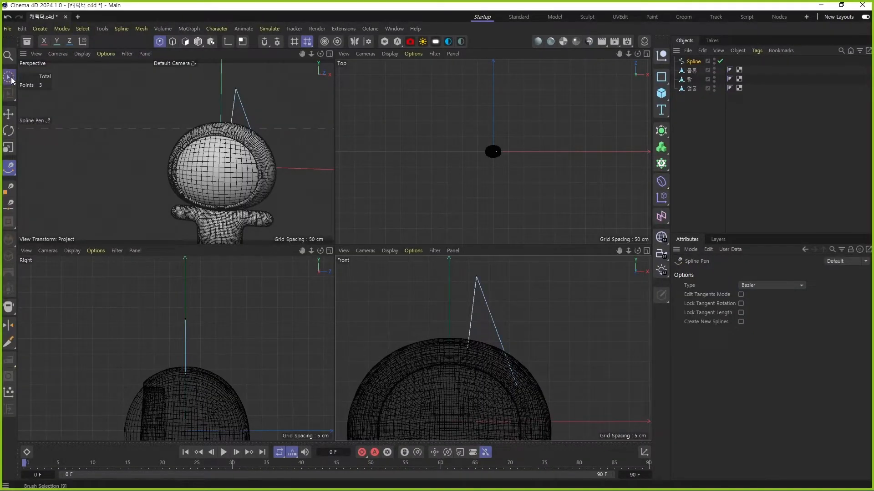
{"action": "left_click", "coordinate": [481, 283]}
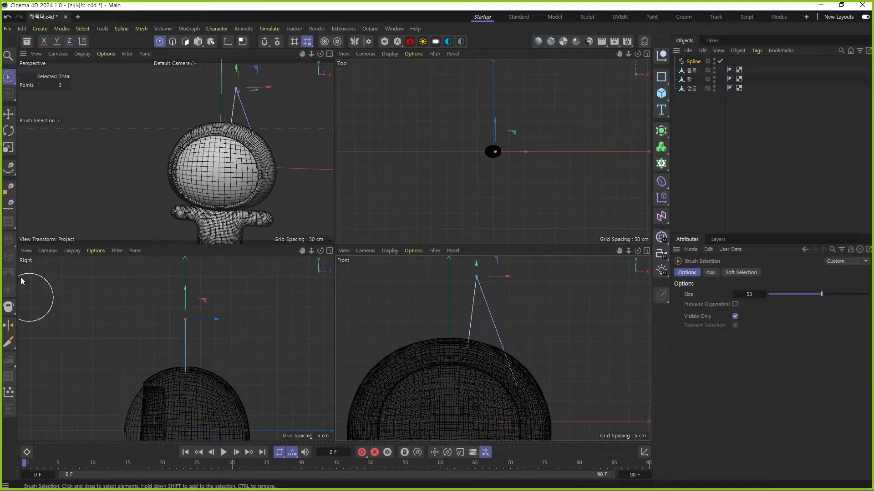
{"action": "left_click_drag", "start_coordinate": [210, 323], "coordinate": [183, 325]}
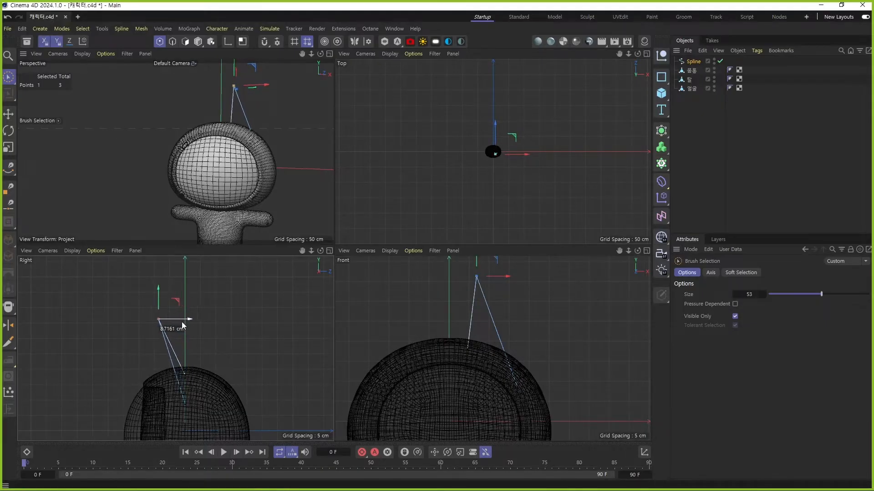
{"action": "left_click", "coordinate": [519, 385]}
{"action": "middle_click_drag", "start_coordinate": [171, 365], "coordinate": [219, 344], "text": "alt"}
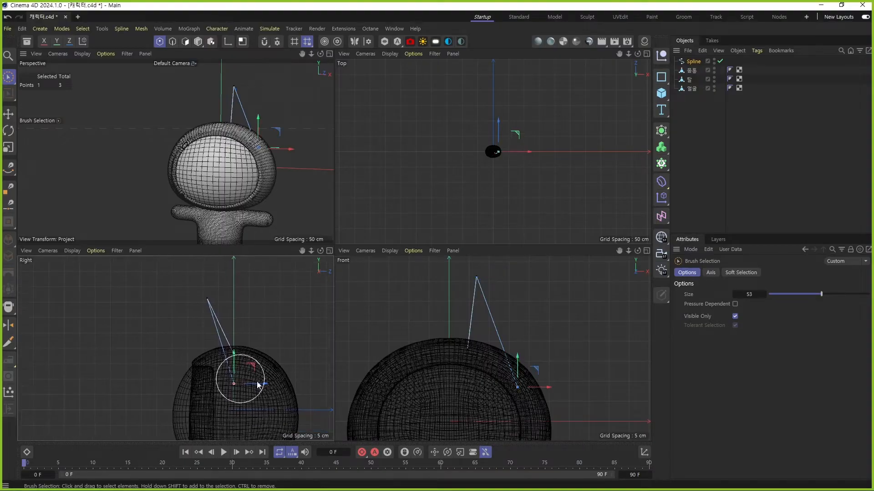
{"action": "left_click_drag", "start_coordinate": [261, 384], "coordinate": [203, 381]}
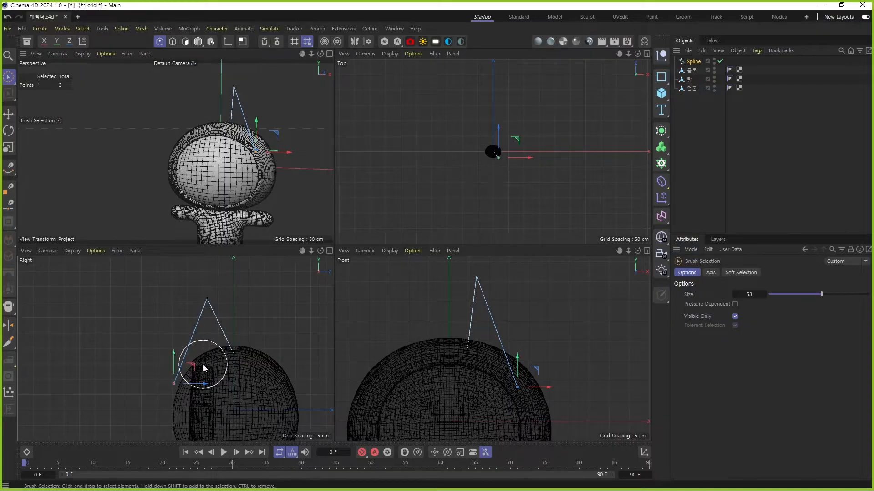
Step: Check the ears in the reference character video, then lower the ear spline's peak, raise its end point above the head and save
{"action": "middle_click", "coordinate": [227, 157]}
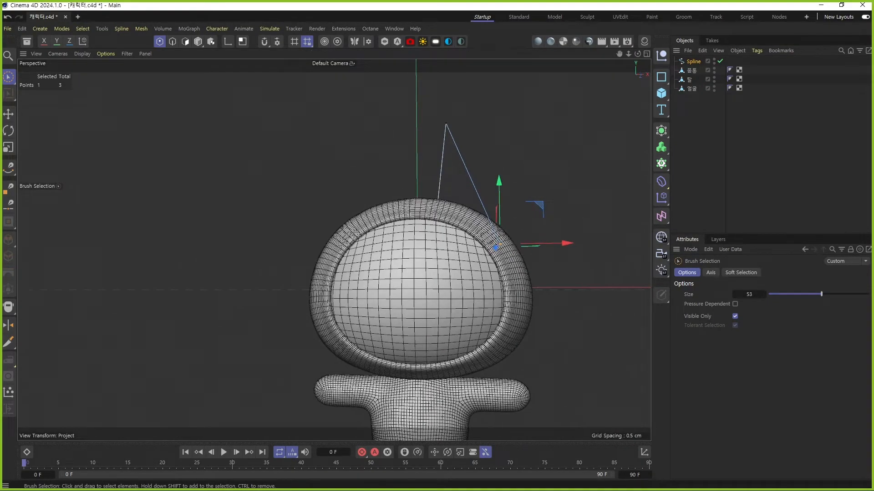
{"action": "key", "text": "alt+Tab"}
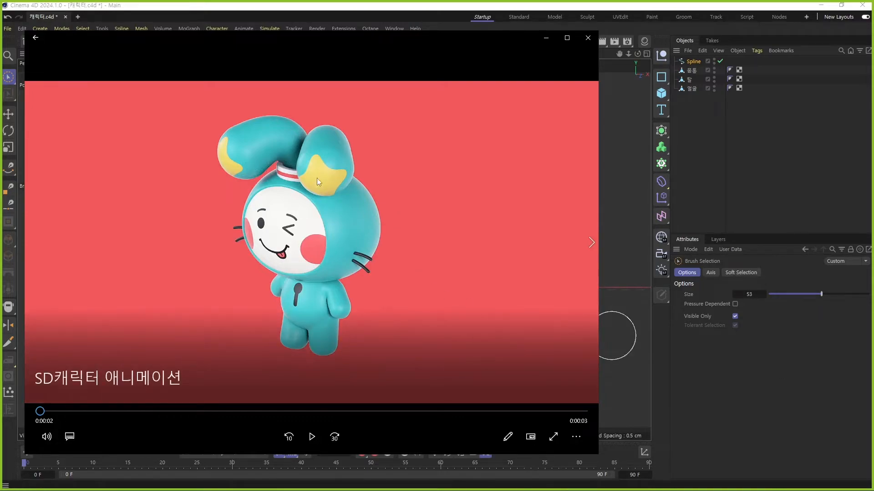
{"action": "left_click", "coordinate": [351, 10]}
{"action": "left_click_drag", "start_coordinate": [499, 197], "coordinate": [499, 157]}
{"action": "left_click", "coordinate": [446, 125]}
{"action": "left_click_drag", "start_coordinate": [444, 90], "coordinate": [448, 108]}
{"action": "left_click", "coordinate": [497, 213]}
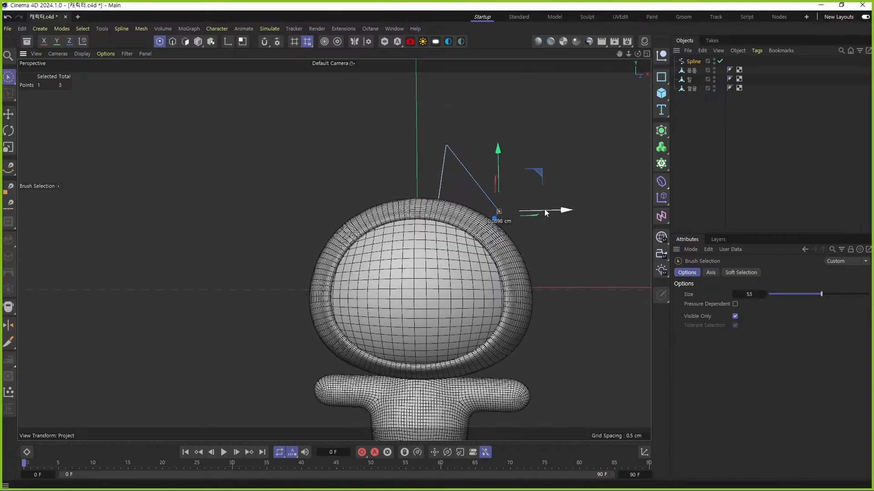
{"action": "scroll", "coordinate": [476, 302], "scroll_direction": "down", "scroll_amount": 1}
{"action": "middle_click_drag", "start_coordinate": [472, 279], "coordinate": [461, 308], "text": "alt"}
{"action": "key", "text": "ctrl+s"}
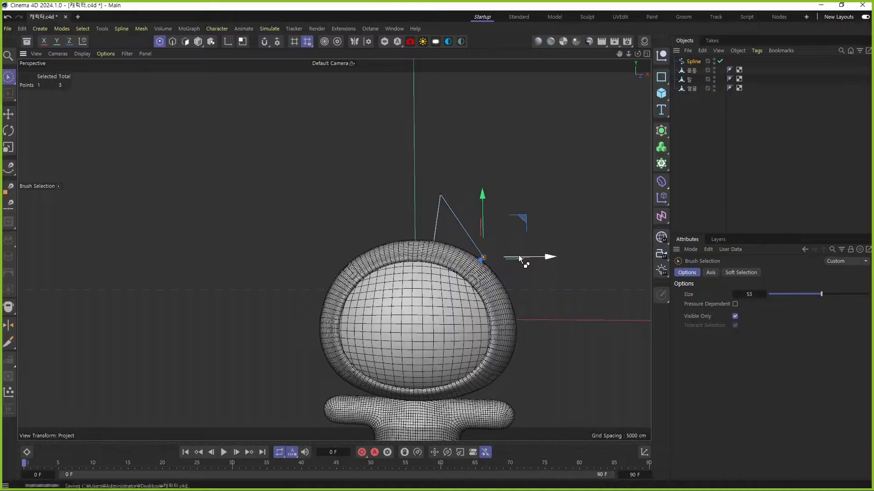
Step: Change the ear spline's type from Bezier to B-Spline
{"action": "middle_click", "coordinate": [476, 289]}
{"action": "middle_click", "coordinate": [203, 194]}
{"action": "mouse_move", "coordinate": [460, 253]}
{"action": "left_mouse_down", "text": "alt"}
{"action": "mouse_move", "coordinate": [397, 263]}
{"action": "mouse_move", "coordinate": [457, 248]}
{"action": "left_mouse_up", "text": "alt"}
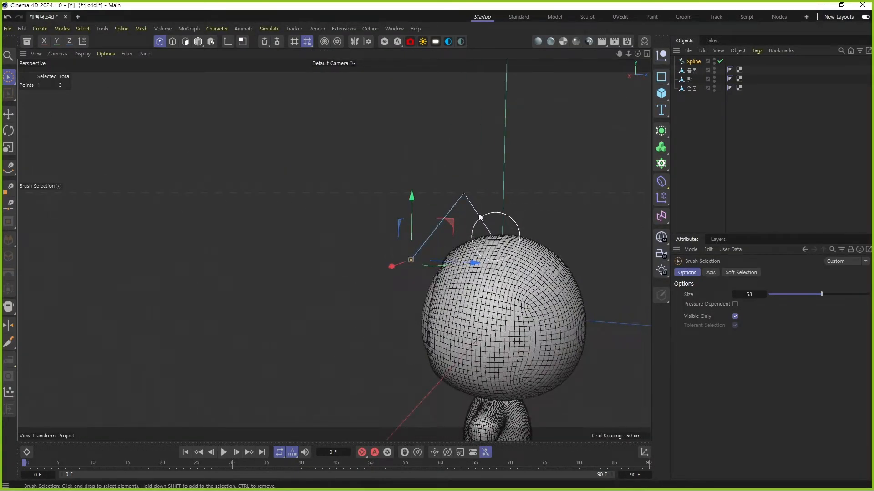
{"action": "mouse_move", "coordinate": [468, 243]}
{"action": "left_mouse_down", "text": "alt"}
{"action": "mouse_move", "coordinate": [585, 244]}
{"action": "mouse_move", "coordinate": [468, 273]}
{"action": "mouse_move", "coordinate": [423, 237]}
{"action": "mouse_move", "coordinate": [457, 245]}
{"action": "left_mouse_up", "text": "alt"}
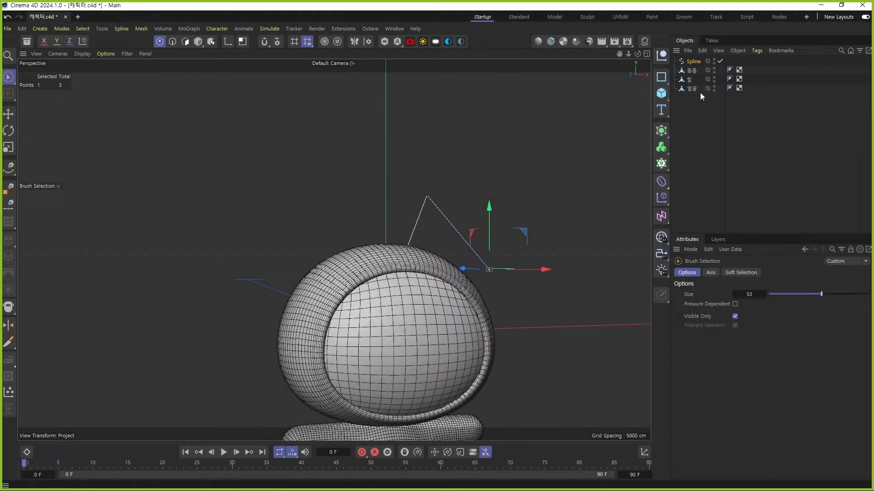
{"action": "left_click", "coordinate": [694, 62]}
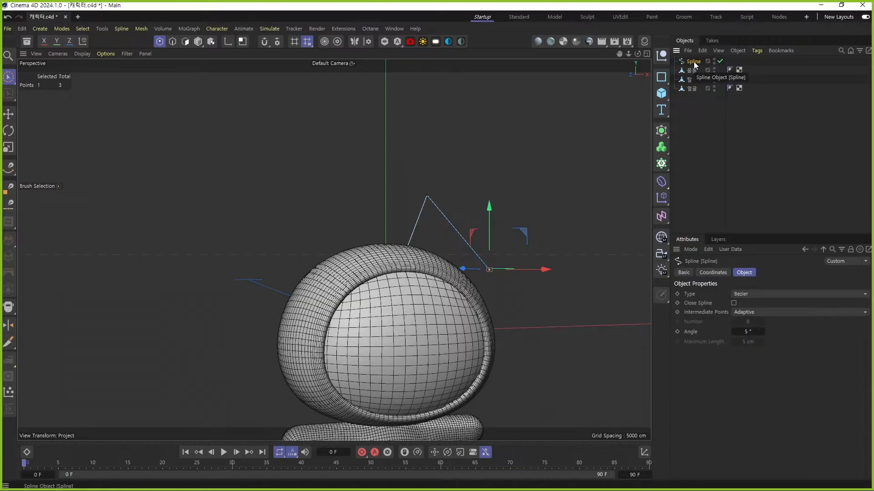
{"action": "left_click", "coordinate": [746, 294]}
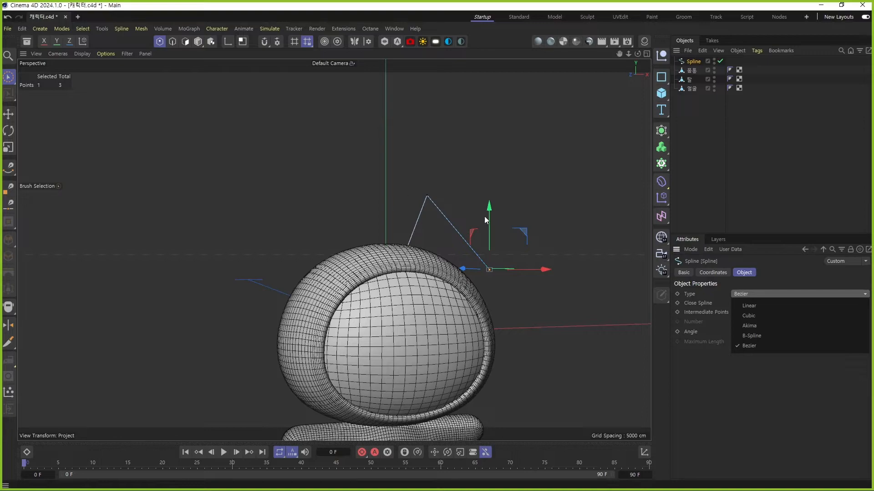
{"action": "left_click", "coordinate": [764, 336]}
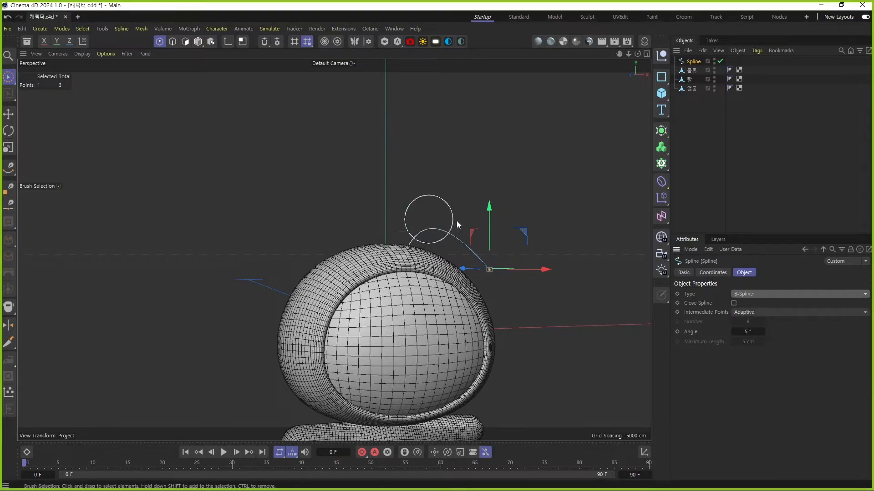
Step: Raise the ear spline's peak point about 10 cm and shift its end point slightly inward toward the head's centre
{"action": "left_click", "coordinate": [429, 193]}
{"action": "mouse_move", "coordinate": [429, 149]}
{"action": "left_mouse_down"}
{"action": "mouse_move", "coordinate": [428, 114]}
{"action": "mouse_move", "coordinate": [432, 160]}
{"action": "left_mouse_up"}
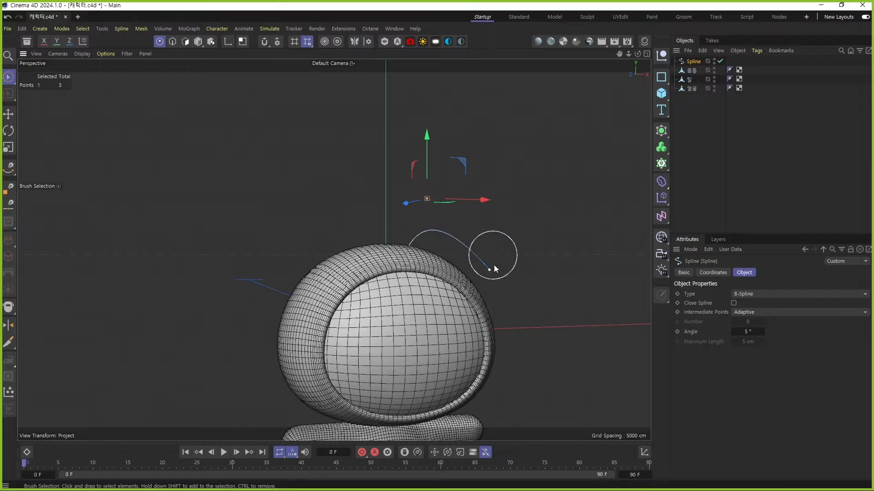
{"action": "left_click_drag", "start_coordinate": [427, 152], "coordinate": [427, 107]}
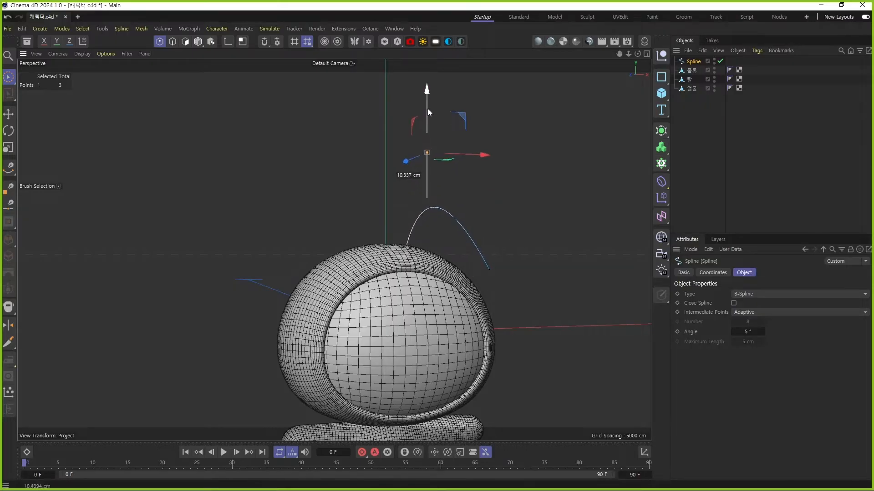
{"action": "left_click", "coordinate": [495, 265]}
{"action": "left_click_drag", "start_coordinate": [431, 285], "coordinate": [388, 277], "text": "alt"}
{"action": "left_click_drag", "start_coordinate": [525, 269], "coordinate": [517, 269]}
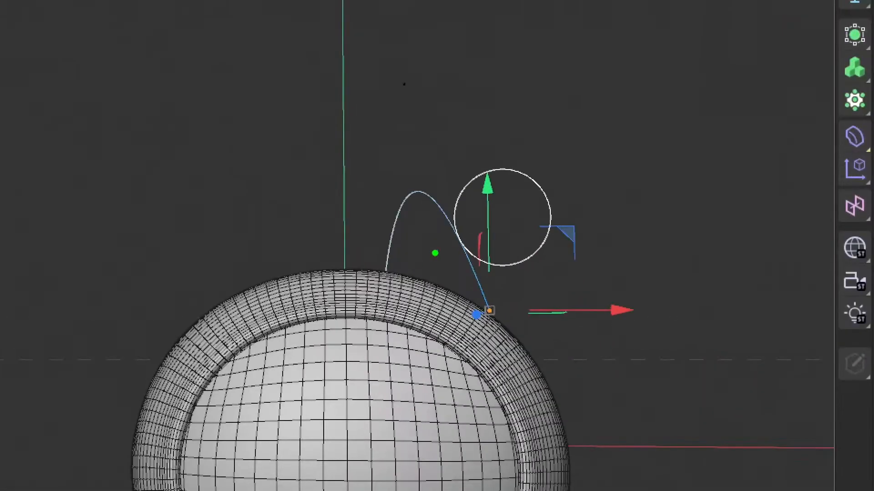
{"action": "mouse_move", "coordinate": [433, 244]}
{"action": "left_mouse_down"}
{"action": "mouse_move", "coordinate": [405, 259]}
{"action": "mouse_move", "coordinate": [417, 249]}
{"action": "left_mouse_up"}
{"action": "mouse_move", "coordinate": [345, 276]}
{"action": "left_mouse_down"}
{"action": "mouse_move", "coordinate": [487, 188]}
{"action": "mouse_move", "coordinate": [527, 273]}
{"action": "left_mouse_up"}
{"action": "left_click_drag", "start_coordinate": [425, 298], "coordinate": [462, 283]}
{"action": "mouse_move", "coordinate": [507, 275]}
{"action": "left_mouse_down"}
{"action": "mouse_move", "coordinate": [450, 309]}
{"action": "mouse_move", "coordinate": [483, 286]}
{"action": "left_mouse_up"}
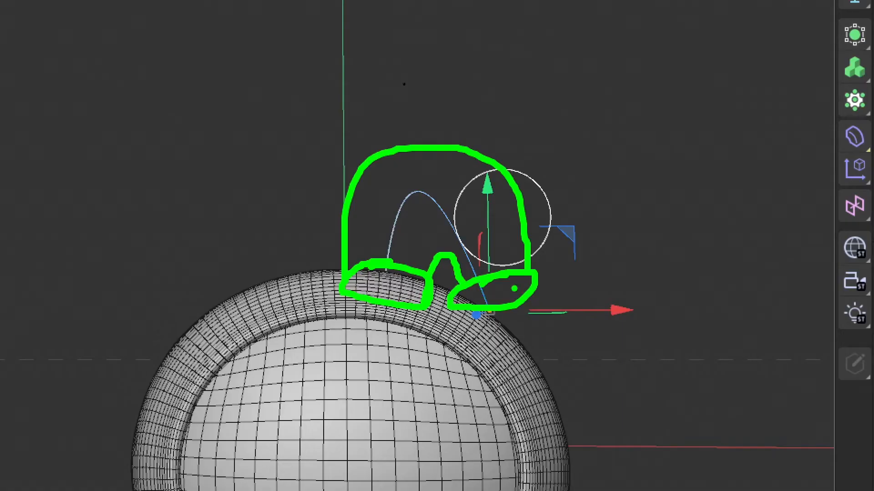
{"action": "key", "text": "Escape"}
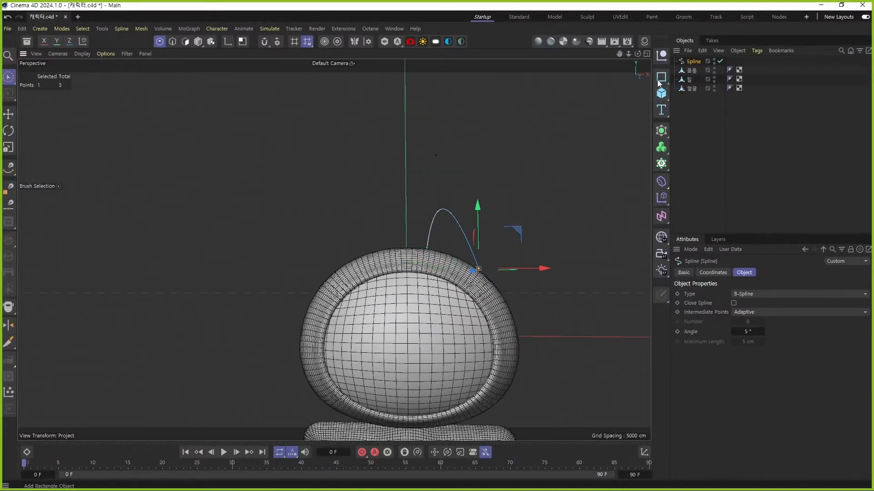
Step: Add a Circle spline and move it up above the character's head
{"action": "left_click", "coordinate": [661, 77]}
{"action": "left_click", "coordinate": [749, 93]}
{"action": "scroll", "coordinate": [410, 237], "scroll_direction": "down", "scroll_amount": 2}
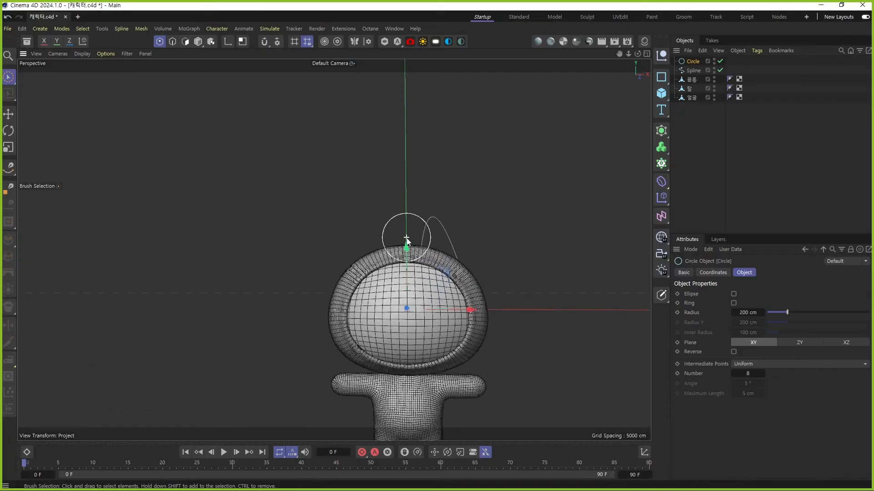
{"action": "scroll", "coordinate": [406, 240], "scroll_direction": "down", "scroll_amount": 4}
{"action": "scroll", "coordinate": [427, 225], "scroll_direction": "up", "scroll_amount": 2}
{"action": "left_click_drag", "start_coordinate": [386, 233], "coordinate": [388, 196]}
Step: Set the circle's radius to 7 cm
{"action": "double_click", "coordinate": [747, 314]}
{"action": "type", "text": "10"}
{"action": "key", "text": "Return"}
{"action": "scroll", "coordinate": [374, 260], "scroll_direction": "up", "scroll_amount": 3}
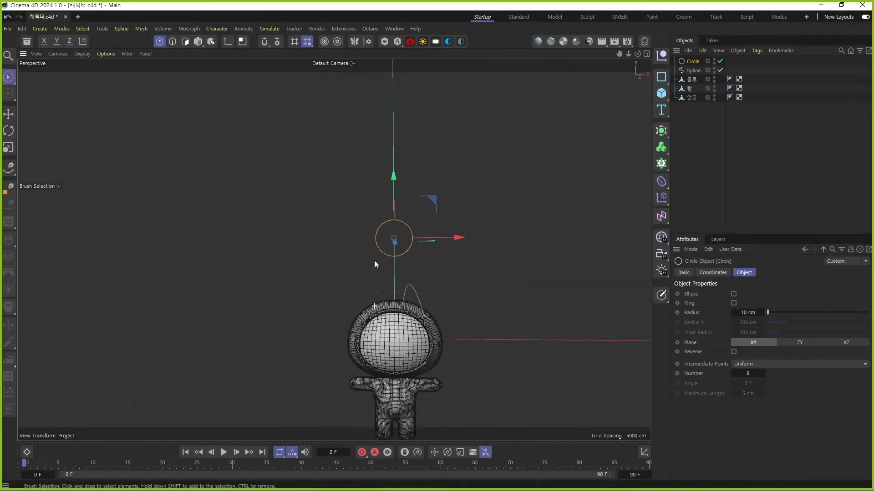
{"action": "left_click", "coordinate": [733, 313]}
{"action": "left_click", "coordinate": [733, 313]}
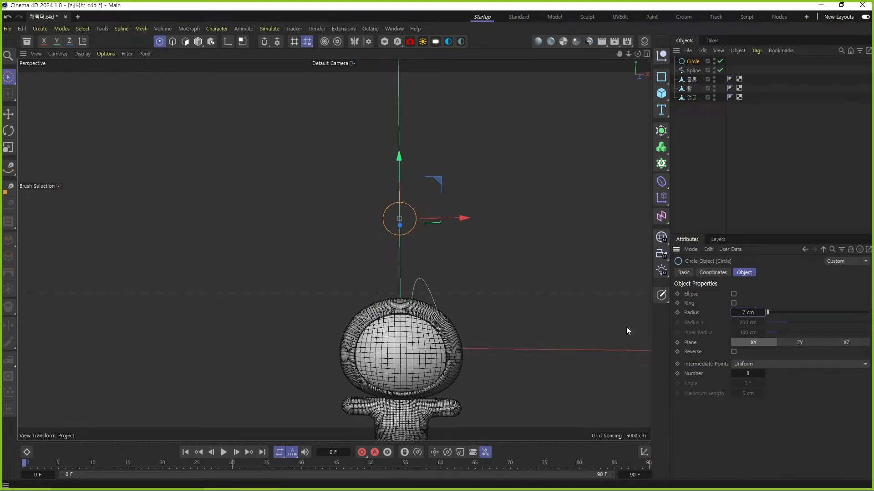
{"action": "scroll", "coordinate": [402, 262], "scroll_direction": "up", "scroll_amount": 2}
{"action": "scroll", "coordinate": [403, 262], "scroll_direction": "up", "scroll_amount": 2}
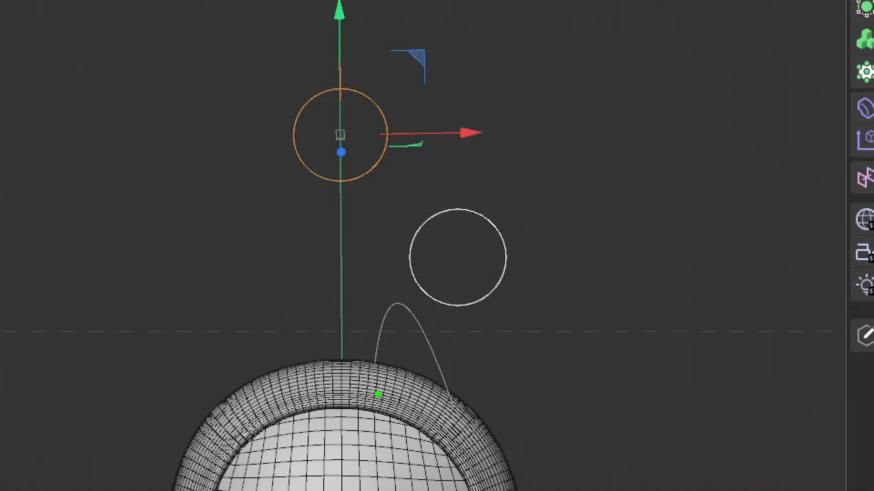
{"action": "mouse_move", "coordinate": [378, 395]}
{"action": "left_mouse_down"}
{"action": "mouse_move", "coordinate": [426, 302]}
{"action": "mouse_move", "coordinate": [469, 437]}
{"action": "left_mouse_up"}
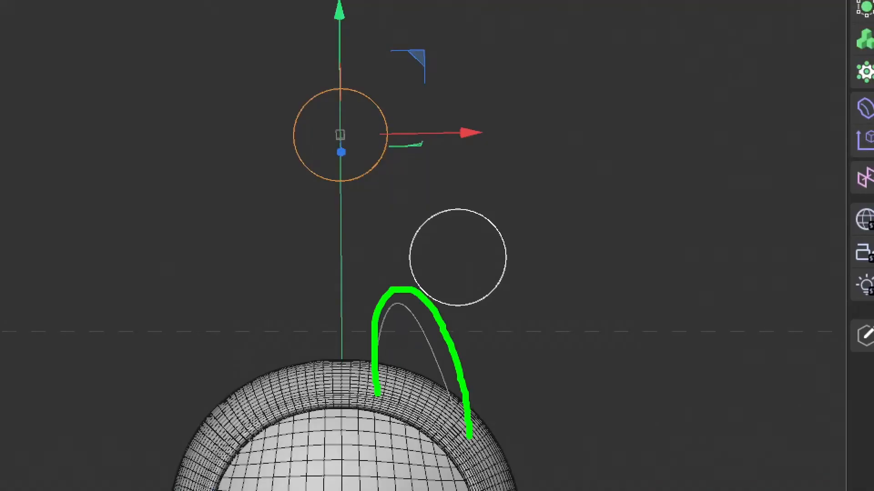
{"action": "left_click_drag", "start_coordinate": [370, 191], "coordinate": [321, 82]}
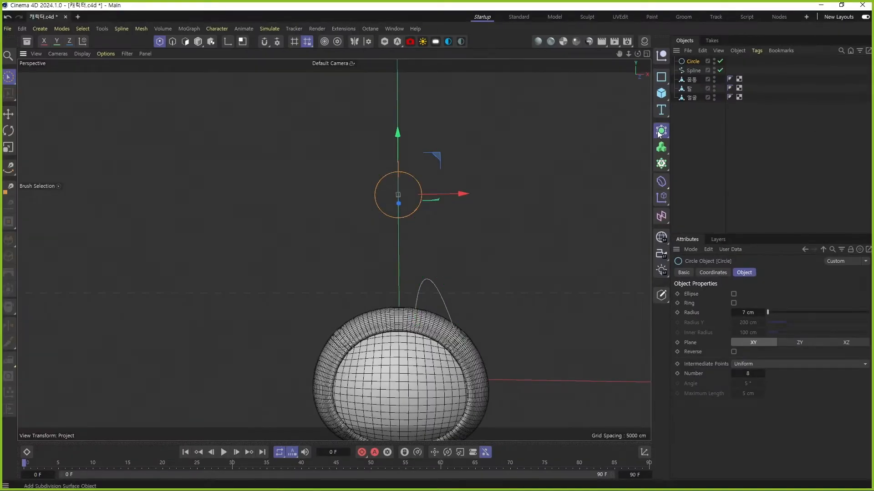
Step: Add a Sweep generator and nest the Circle and the ear Spline inside it, with the Circle first
{"action": "left_click", "coordinate": [661, 147]}
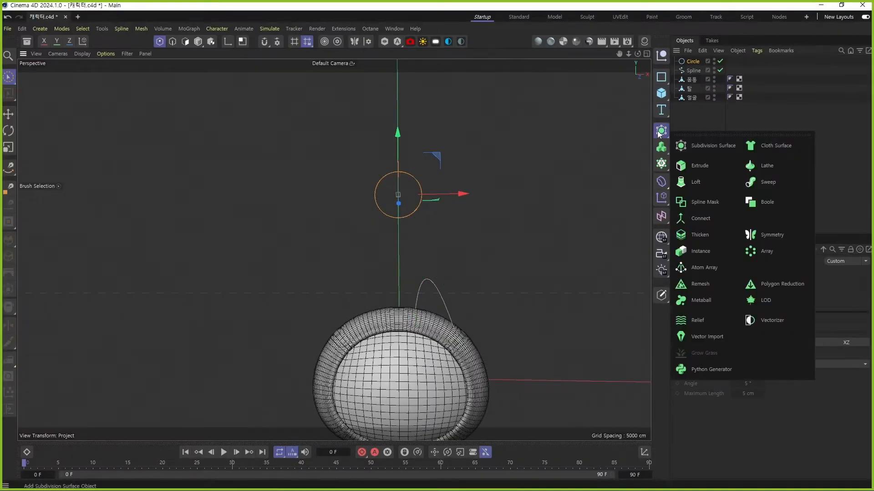
{"action": "left_click", "coordinate": [770, 184]}
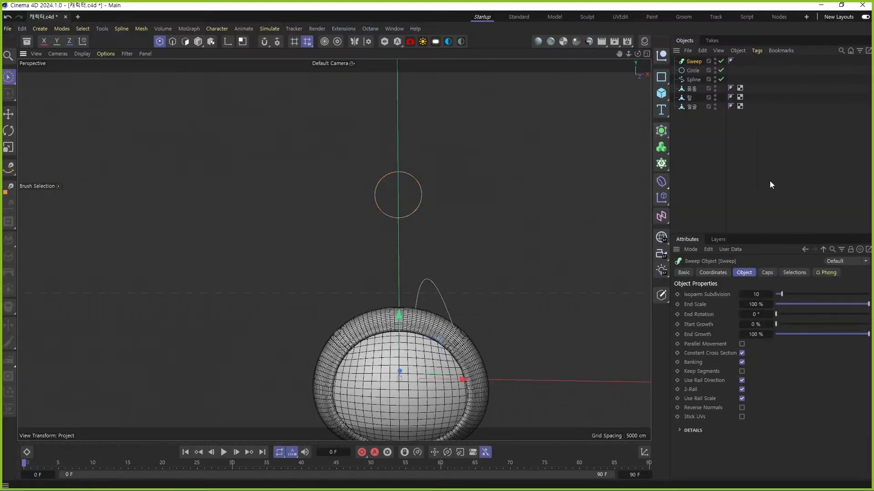
{"action": "left_click", "coordinate": [692, 71]}
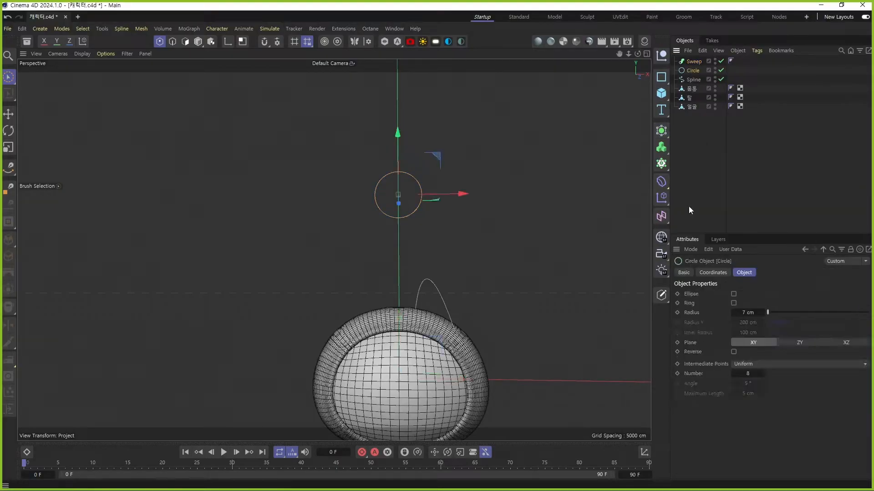
{"action": "left_click", "coordinate": [694, 80], "text": "ctrl"}
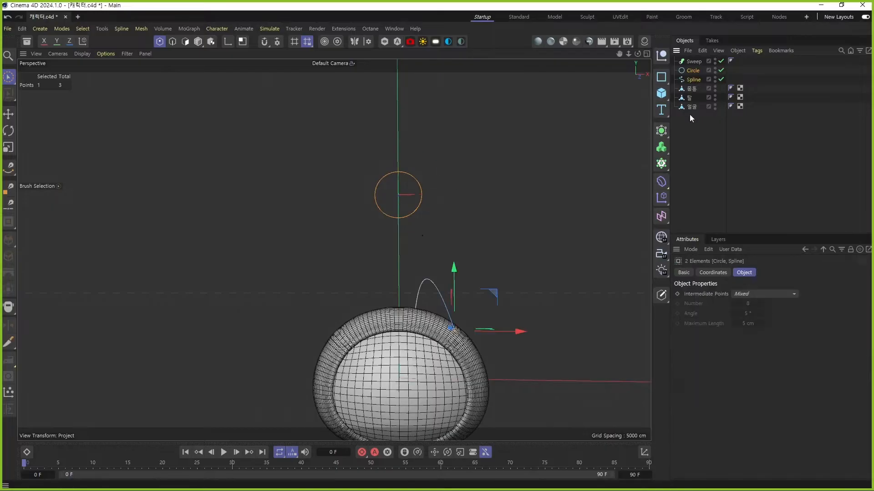
{"action": "left_click_drag", "start_coordinate": [695, 61], "coordinate": [695, 65]}
{"action": "left_click", "coordinate": [694, 61]}
{"action": "mouse_move", "coordinate": [452, 330]}
{"action": "left_mouse_down", "text": "alt"}
{"action": "mouse_move", "coordinate": [266, 323]}
{"action": "mouse_move", "coordinate": [400, 320]}
{"action": "mouse_move", "coordinate": [259, 325]}
{"action": "mouse_move", "coordinate": [350, 311]}
{"action": "left_mouse_up", "text": "alt"}
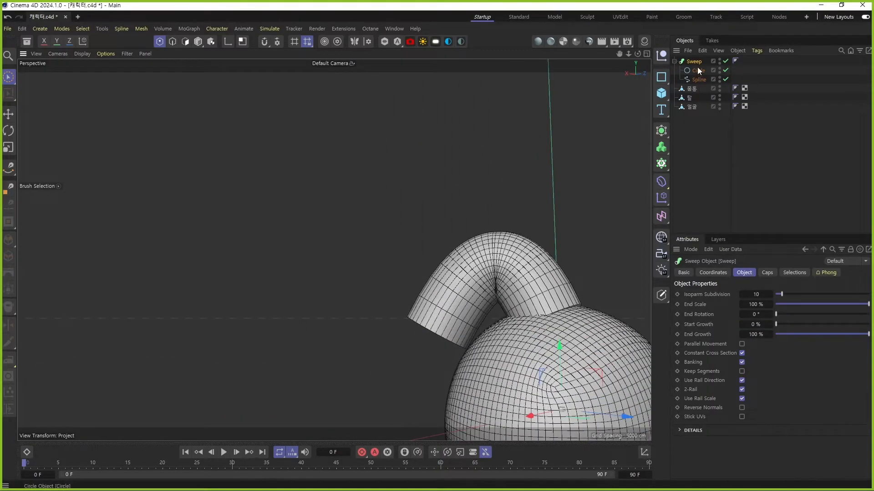
Step: In the front view, lower the ear spline's start point so the ear's base sits deeper in the head
{"action": "left_click", "coordinate": [698, 79]}
{"action": "middle_click", "coordinate": [543, 298]}
{"action": "middle_click", "coordinate": [468, 319]}
{"action": "left_click", "coordinate": [282, 251]}
{"action": "left_click_drag", "start_coordinate": [282, 195], "coordinate": [282, 235]}
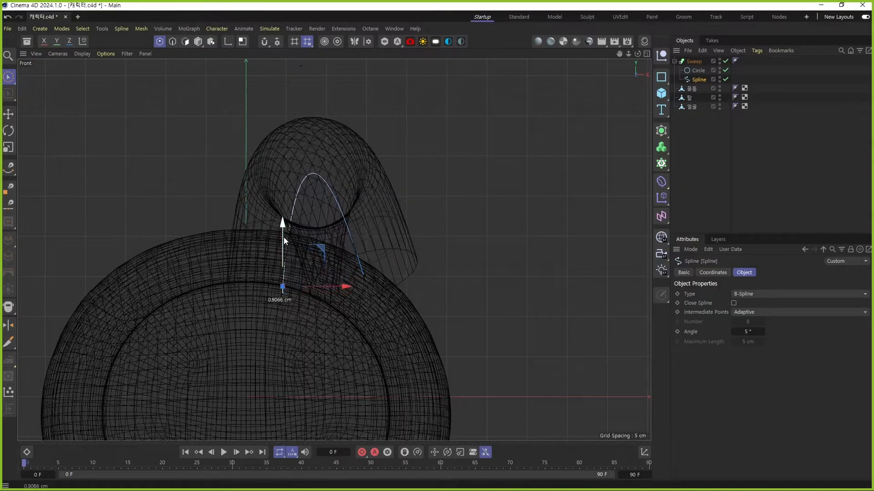
{"action": "middle_click", "coordinate": [177, 199]}
{"action": "middle_click", "coordinate": [177, 203]}
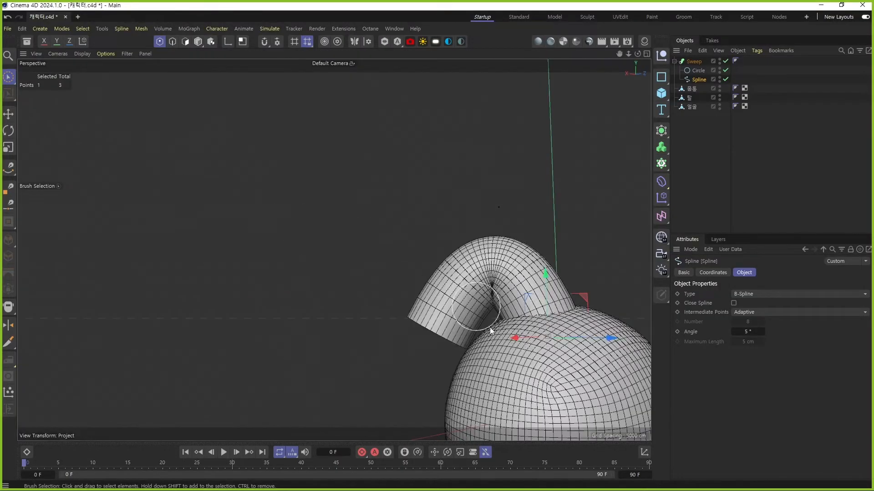
Step: Set the ear spline's intermediate points to Uniform with a number of 15
{"action": "middle_click_drag", "start_coordinate": [553, 337], "coordinate": [565, 341], "text": "alt"}
{"action": "left_click_drag", "start_coordinate": [565, 341], "coordinate": [469, 332], "text": "alt"}
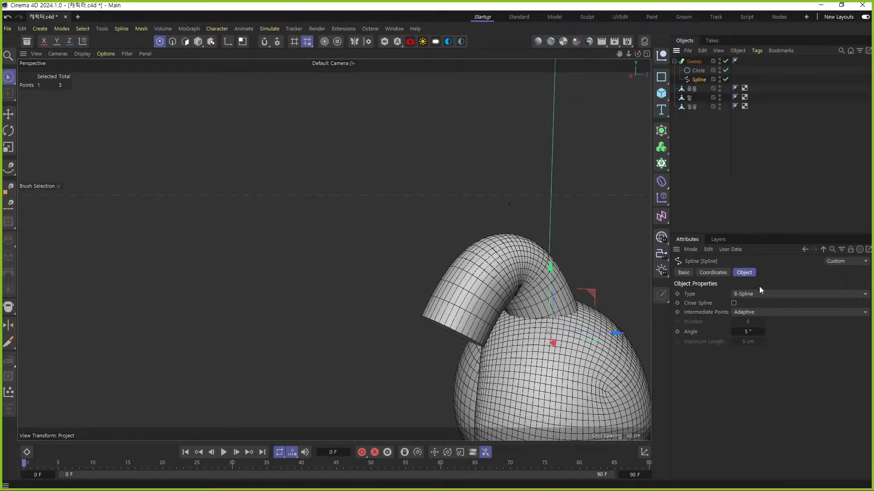
{"action": "left_click", "coordinate": [752, 313]}
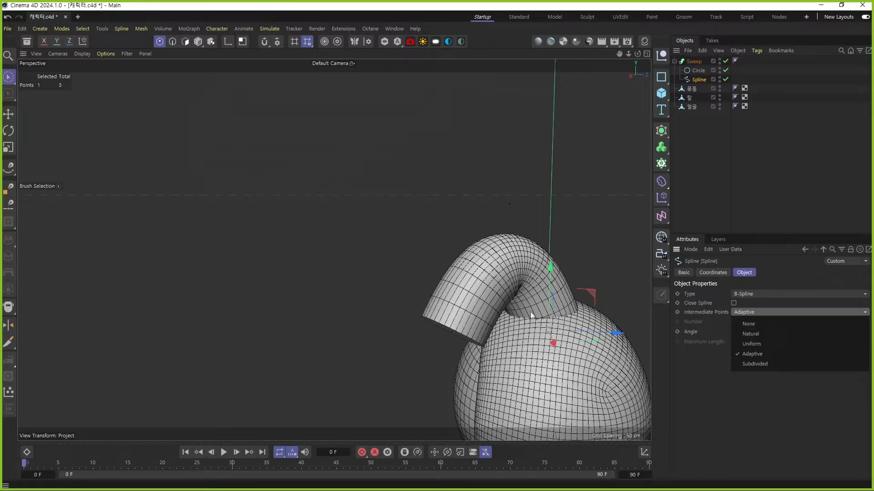
{"action": "left_click", "coordinate": [756, 343]}
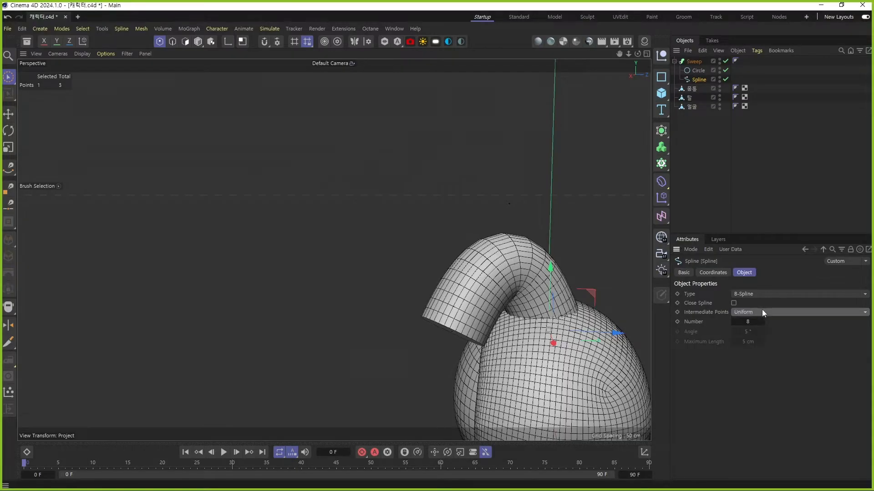
{"action": "left_click", "coordinate": [763, 322]}
{"action": "left_click", "coordinate": [763, 322]}
{"action": "left_click", "coordinate": [763, 322]}
{"action": "left_click", "coordinate": [762, 322]}
{"action": "left_click", "coordinate": [762, 322]}
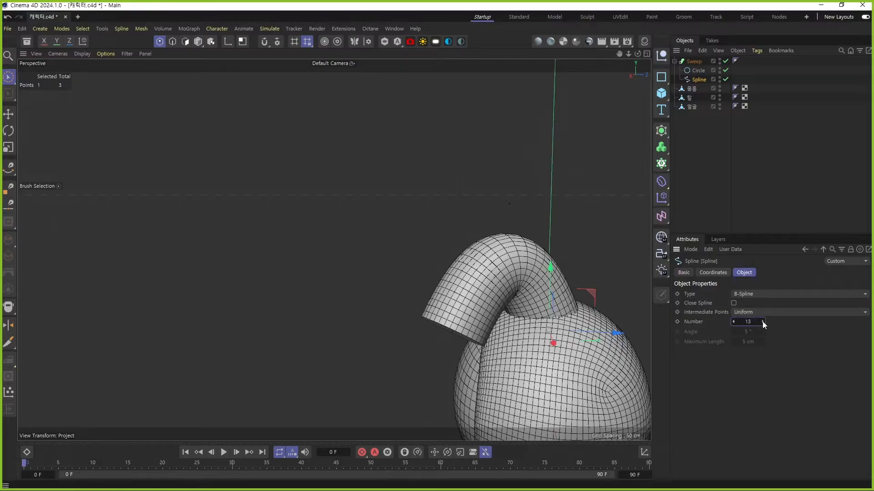
{"action": "left_click", "coordinate": [696, 61]}
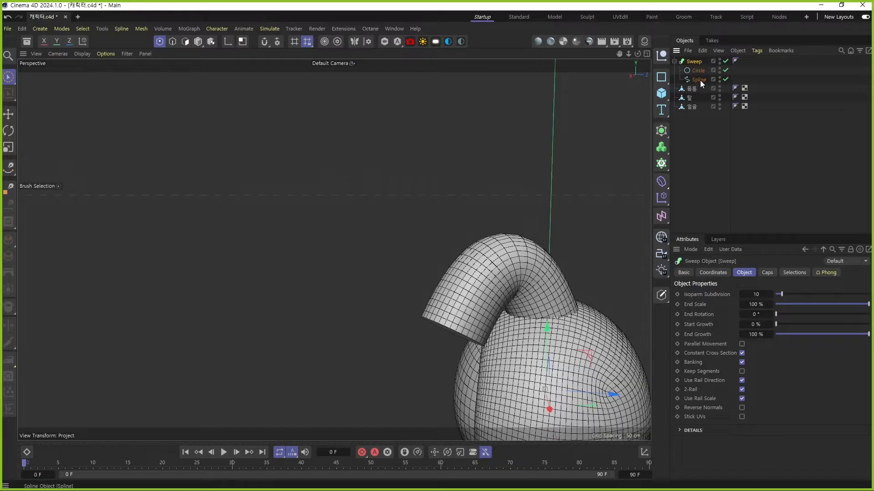
{"action": "left_click", "coordinate": [700, 79]}
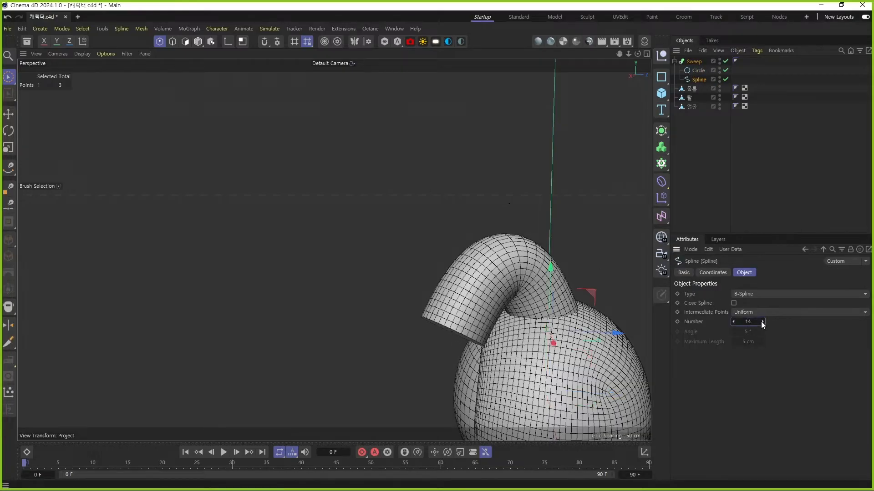
{"action": "left_click", "coordinate": [763, 322]}
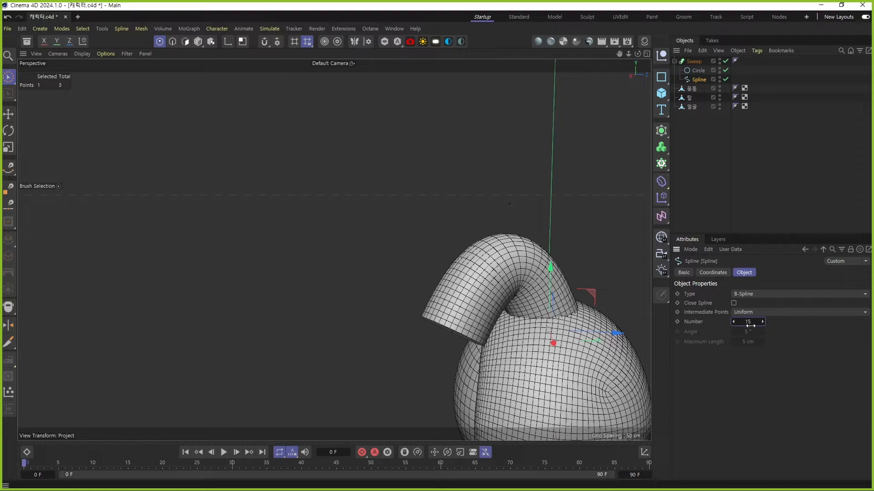
Step: Move the ear spline's end point forward about 4.6 cm, away from the head, and raise it slightly
{"action": "left_click", "coordinate": [452, 332]}
{"action": "left_click_drag", "start_coordinate": [498, 337], "coordinate": [474, 337]}
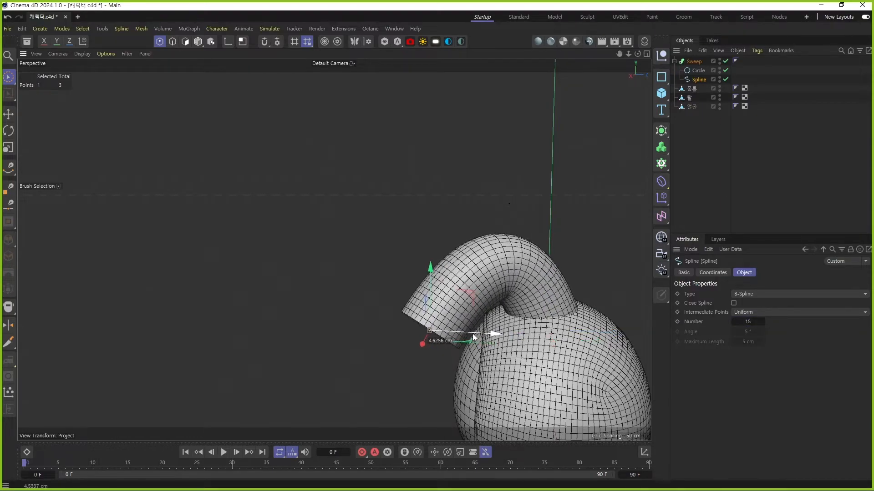
{"action": "left_click_drag", "start_coordinate": [431, 274], "coordinate": [432, 270]}
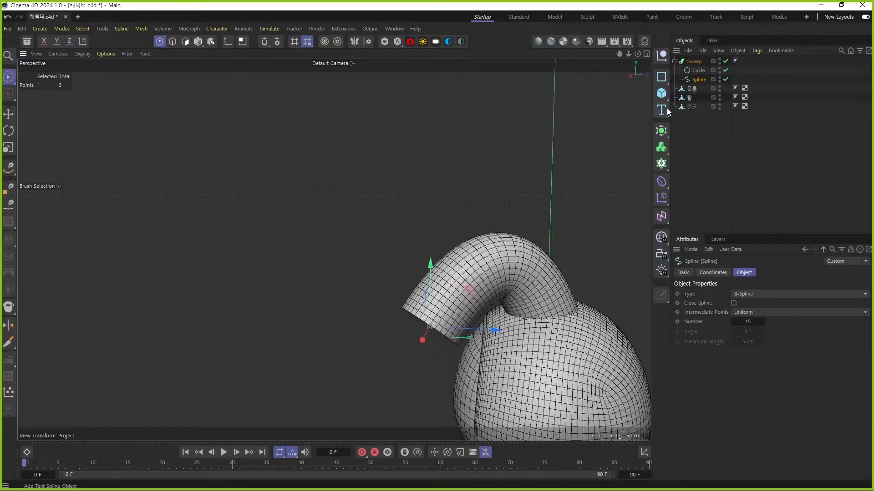
Step: Round the Sweep's start and end caps with a bevel size of 12.21 cm
{"action": "left_click", "coordinate": [693, 61]}
{"action": "left_click", "coordinate": [768, 273]}
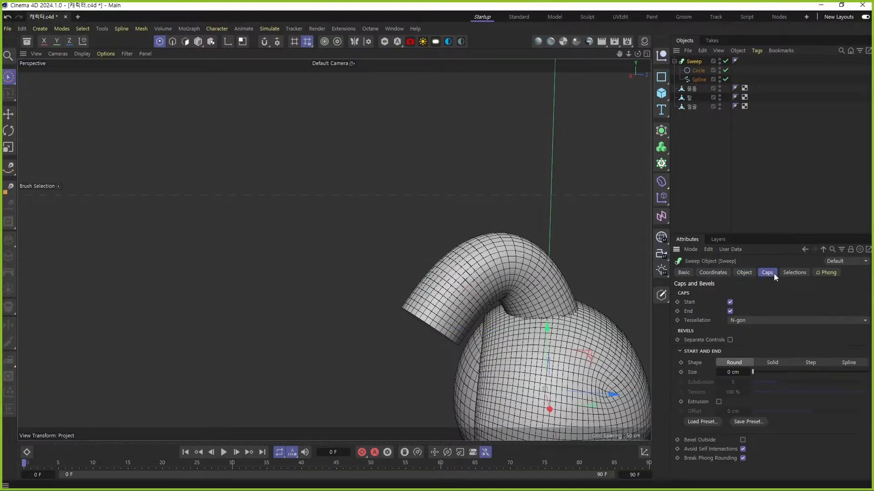
{"action": "left_click_drag", "start_coordinate": [500, 282], "coordinate": [399, 323], "text": "alt"}
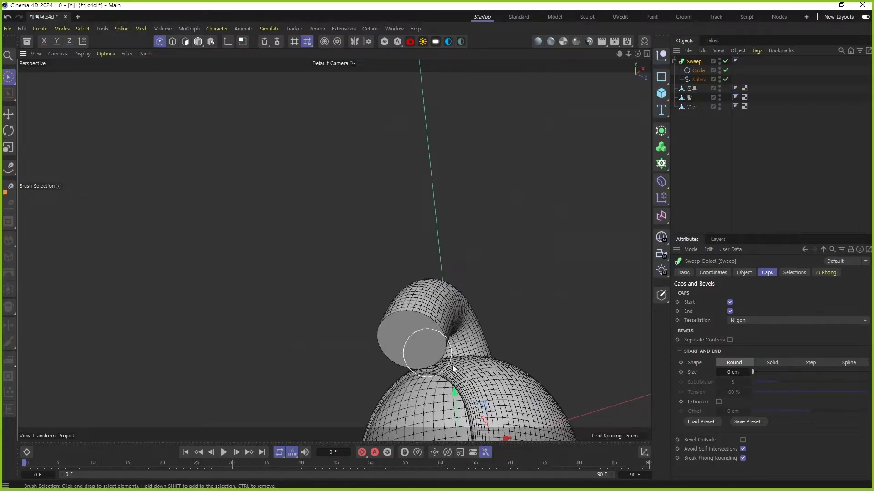
{"action": "left_click_drag", "start_coordinate": [449, 366], "coordinate": [417, 369], "text": "alt"}
{"action": "left_click_drag", "start_coordinate": [753, 373], "coordinate": [766, 371]}
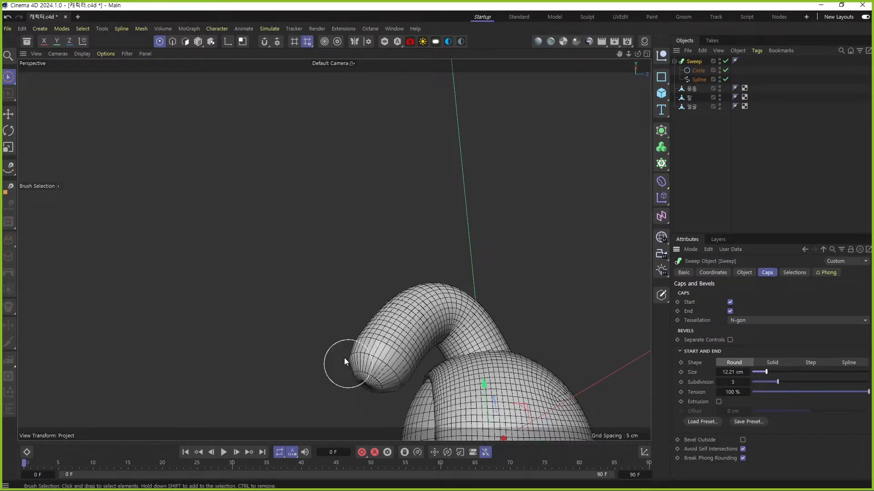
Step: Raise the ear Sweep's cap bevel subdivision to 8
{"action": "left_click", "coordinate": [747, 382]}
{"action": "left_click", "coordinate": [747, 383]}
{"action": "left_click", "coordinate": [747, 382]}
{"action": "left_click", "coordinate": [747, 382]}
{"action": "left_click", "coordinate": [747, 383]}
{"action": "left_click_drag", "start_coordinate": [410, 345], "coordinate": [432, 358], "text": "alt"}
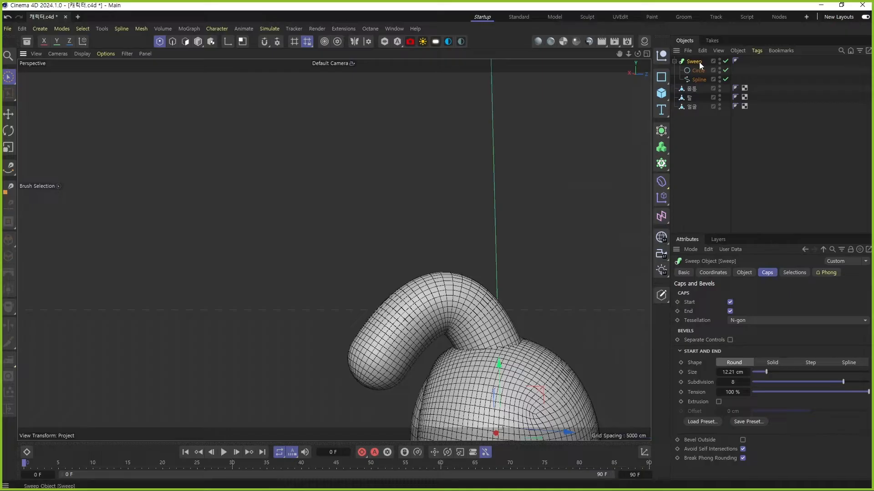
Step: Lower the start of the Sweep's scale curve to about half so the ear tapers toward one end
{"action": "left_click", "coordinate": [745, 272]}
{"action": "left_click_drag", "start_coordinate": [758, 234], "coordinate": [757, 152]}
{"action": "left_click", "coordinate": [694, 348]}
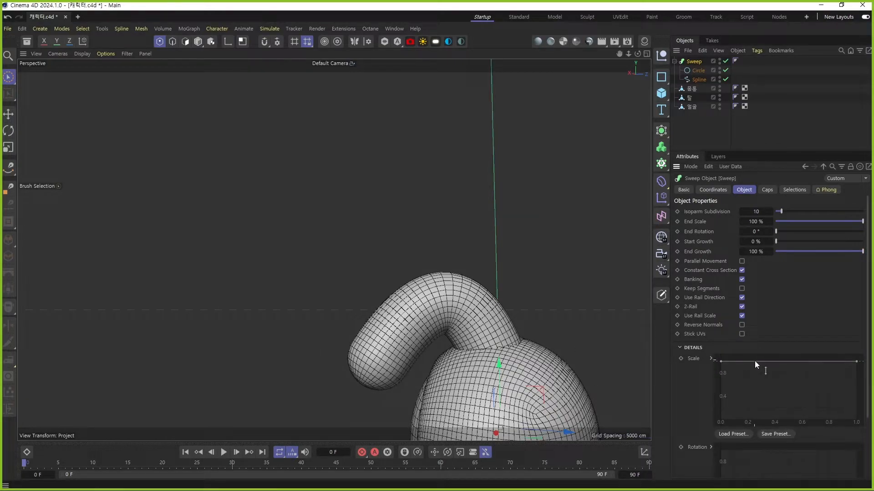
{"action": "left_click_drag", "start_coordinate": [722, 361], "coordinate": [714, 389]}
{"action": "left_click_drag", "start_coordinate": [396, 357], "coordinate": [490, 352], "text": "alt"}
{"action": "middle_click_drag", "start_coordinate": [337, 360], "coordinate": [454, 324], "text": "alt"}
{"action": "left_click_drag", "start_coordinate": [455, 327], "coordinate": [427, 332], "text": "alt"}
{"action": "left_click_drag", "start_coordinate": [478, 320], "coordinate": [508, 322], "text": "alt"}
Step: Set the radius of the ear's profile circle to 8 cm
{"action": "left_click", "coordinate": [698, 70]}
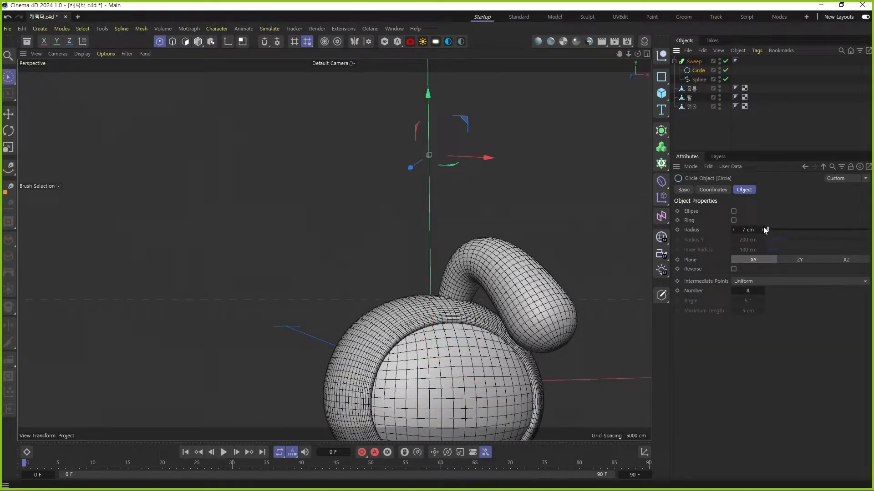
{"action": "left_click", "coordinate": [764, 229]}
{"action": "left_click_drag", "start_coordinate": [591, 305], "coordinate": [468, 326], "text": "alt"}
{"action": "left_click", "coordinate": [733, 229]}
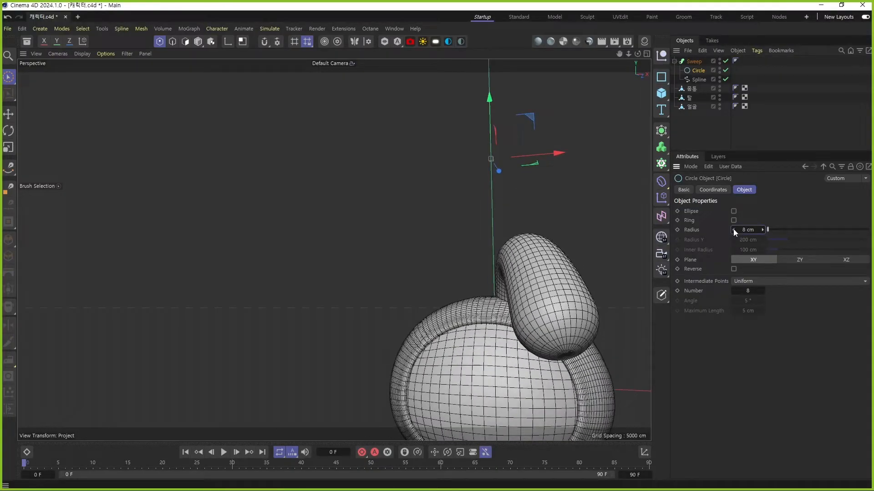
Step: Move the ear spline's end point about 2.7 cm outward along X and shift its upper control point outward too
{"action": "left_click", "coordinate": [699, 80]}
{"action": "left_click", "coordinate": [564, 342]}
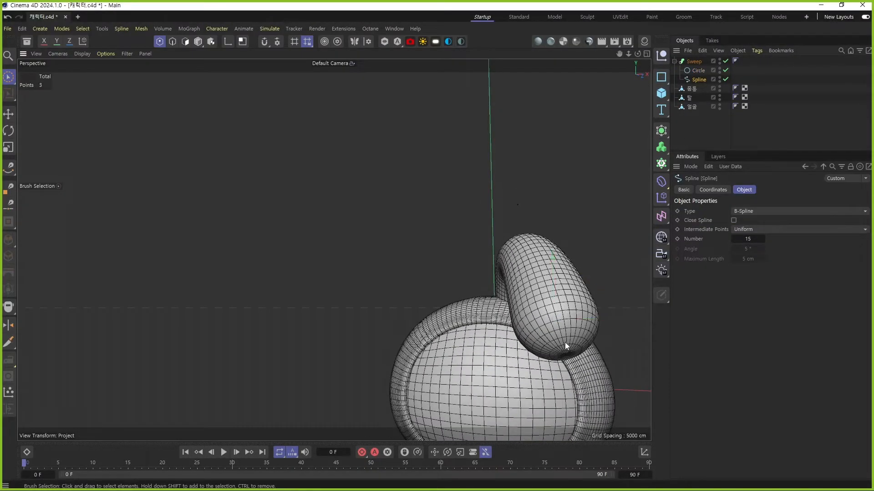
{"action": "left_click", "coordinate": [725, 60]}
{"action": "left_click", "coordinate": [557, 318]}
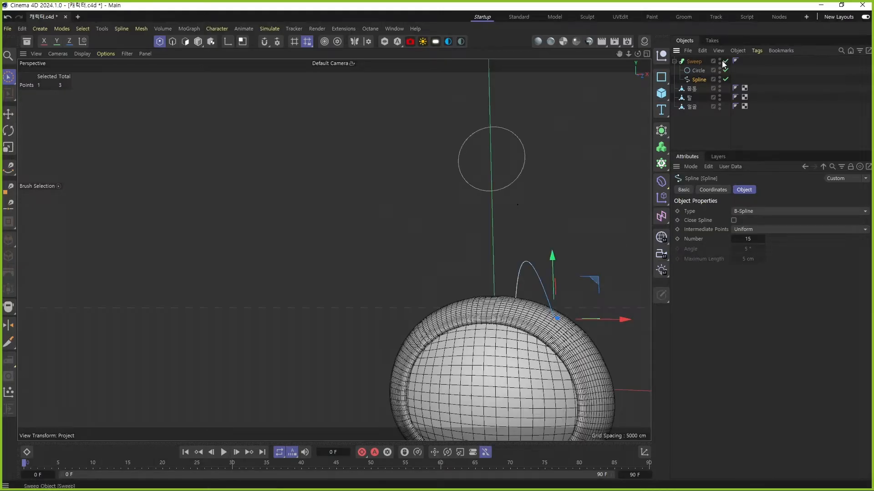
{"action": "left_click_drag", "start_coordinate": [603, 320], "coordinate": [620, 321]}
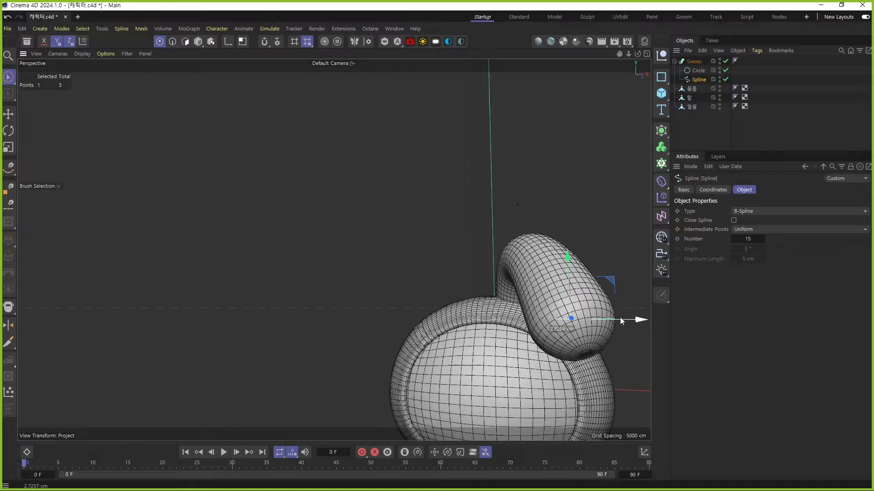
{"action": "left_click", "coordinate": [523, 203]}
{"action": "left_click_drag", "start_coordinate": [576, 204], "coordinate": [590, 205]}
Step: Check the ear's shape and fit against the head in the front and perspective views
{"action": "scroll", "coordinate": [531, 351], "scroll_direction": "down", "scroll_amount": 3}
{"action": "left_click_drag", "start_coordinate": [530, 350], "coordinate": [529, 339], "text": "alt"}
{"action": "middle_click", "coordinate": [529, 339]}
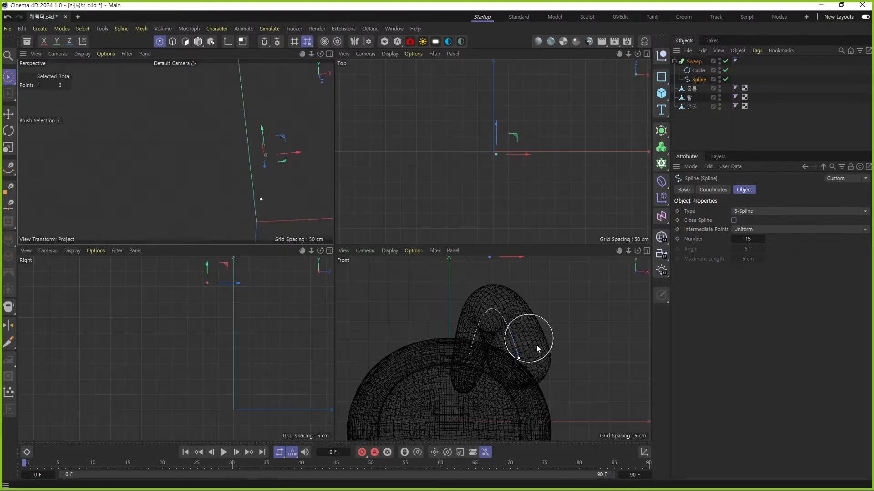
{"action": "middle_click", "coordinate": [490, 361]}
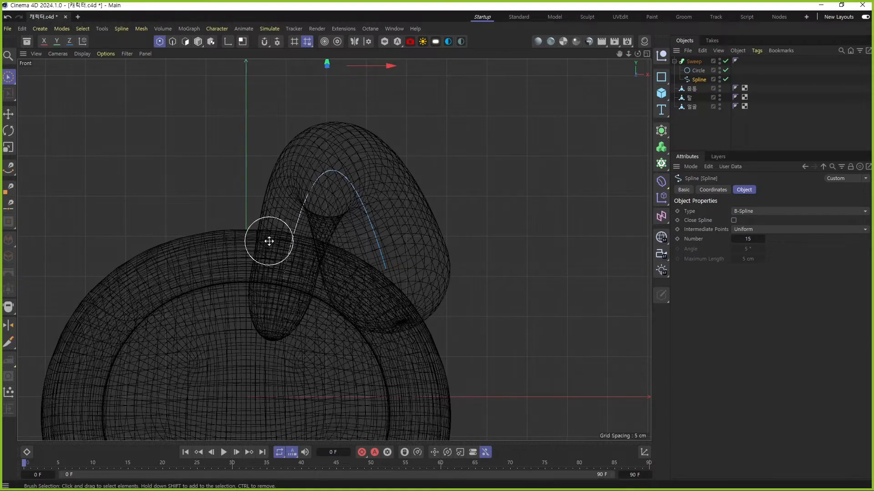
{"action": "middle_click", "coordinate": [269, 242]}
{"action": "middle_click", "coordinate": [273, 244]}
{"action": "middle_click_drag", "start_coordinate": [506, 338], "coordinate": [459, 325], "text": "alt"}
{"action": "right_click_drag", "start_coordinate": [459, 325], "coordinate": [468, 331], "text": "alt"}
{"action": "middle_click_drag", "start_coordinate": [468, 332], "coordinate": [451, 262], "text": "alt"}
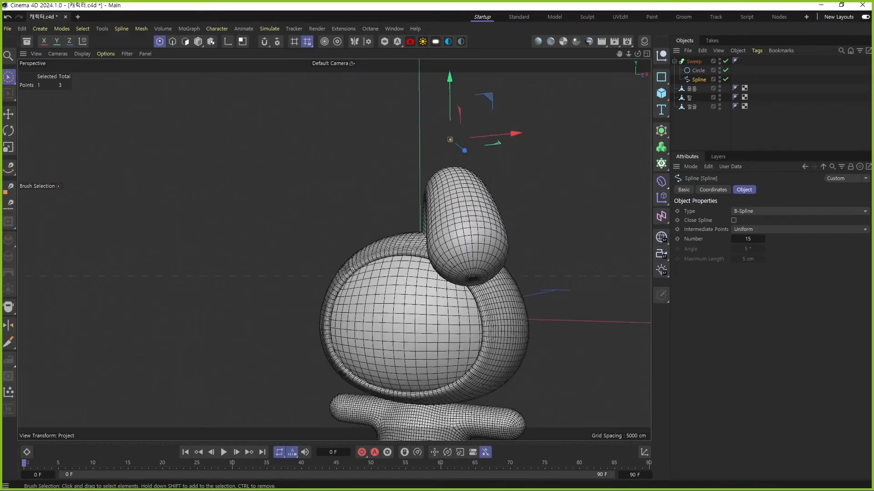
Step: Switch to the reference character animation and examine the yellow star patch on the ear, tracing its outline
{"action": "key", "text": "alt+Tab"}
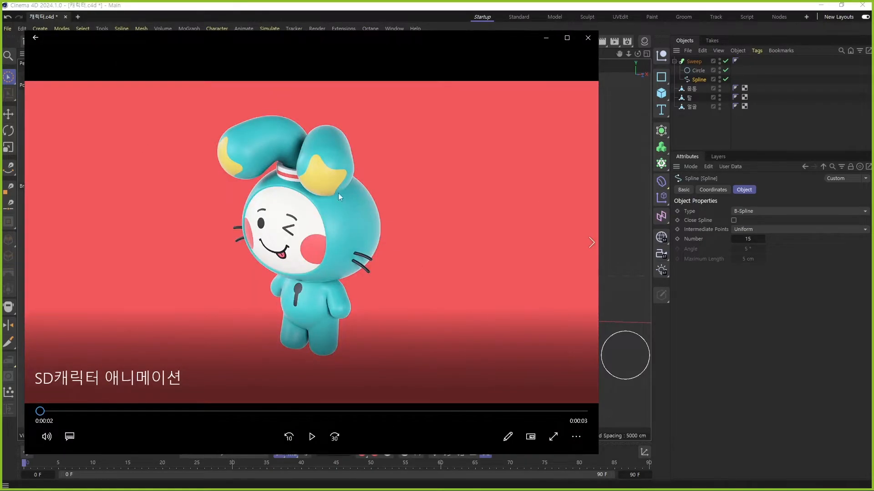
{"action": "mouse_move", "coordinate": [309, 170]}
{"action": "left_mouse_down"}
{"action": "mouse_move", "coordinate": [308, 155]}
{"action": "mouse_move", "coordinate": [353, 176]}
{"action": "mouse_move", "coordinate": [320, 204]}
{"action": "left_mouse_up"}
{"action": "left_click_drag", "start_coordinate": [332, 246], "coordinate": [303, 183]}
{"action": "mouse_move", "coordinate": [273, 466]}
{"action": "left_mouse_down"}
{"action": "mouse_move", "coordinate": [316, 421]}
{"action": "mouse_move", "coordinate": [282, 383]}
{"action": "mouse_move", "coordinate": [280, 478]}
{"action": "left_mouse_up"}
{"action": "left_click_drag", "start_coordinate": [297, 434], "coordinate": [359, 464]}
{"action": "key", "text": "ctrl+z"}
{"action": "key", "text": "ctrl+z"}
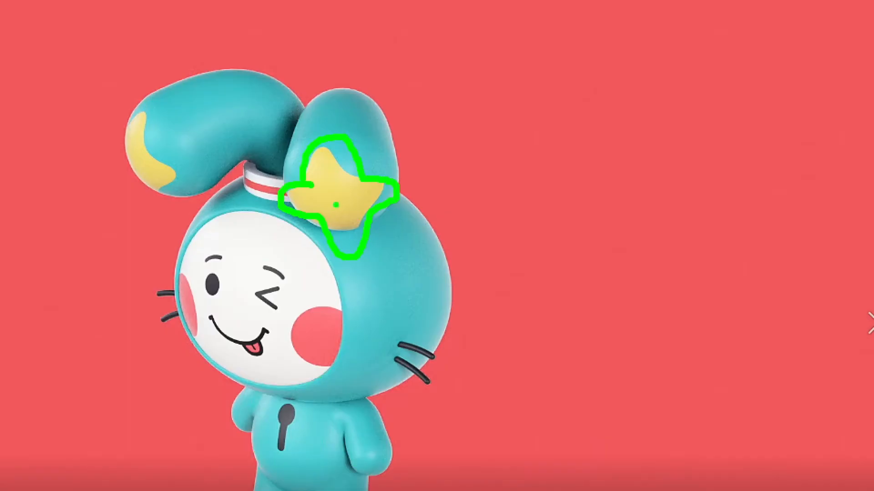
{"action": "mouse_move", "coordinate": [278, 208]}
{"action": "left_mouse_down"}
{"action": "mouse_move", "coordinate": [353, 239]}
{"action": "mouse_move", "coordinate": [349, 137]}
{"action": "mouse_move", "coordinate": [311, 185]}
{"action": "left_mouse_up"}
{"action": "left_click_drag", "start_coordinate": [332, 183], "coordinate": [332, 187]}
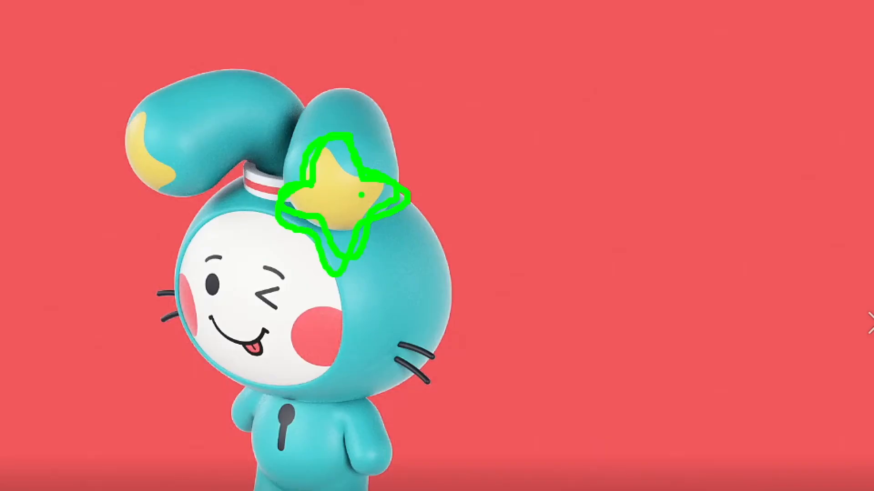
Step: Annotate the star patch on the reference image with the handwritten note "전개도"
{"action": "left_click_drag", "start_coordinate": [409, 161], "coordinate": [490, 120]}
{"action": "mouse_move", "coordinate": [538, 60]}
{"action": "left_mouse_down"}
{"action": "mouse_move", "coordinate": [578, 73]}
{"action": "mouse_move", "coordinate": [591, 99]}
{"action": "left_mouse_up"}
{"action": "mouse_move", "coordinate": [596, 83]}
{"action": "left_mouse_down"}
{"action": "mouse_move", "coordinate": [619, 101]}
{"action": "mouse_move", "coordinate": [608, 122]}
{"action": "left_mouse_up"}
{"action": "left_click_drag", "start_coordinate": [621, 96], "coordinate": [646, 114]}
{"action": "left_click_drag", "start_coordinate": [655, 80], "coordinate": [662, 119]}
{"action": "left_click_drag", "start_coordinate": [681, 68], "coordinate": [684, 111]}
{"action": "left_click_drag", "start_coordinate": [704, 83], "coordinate": [727, 83]}
{"action": "mouse_move", "coordinate": [704, 85]}
{"action": "left_mouse_down"}
{"action": "mouse_move", "coordinate": [730, 112]}
{"action": "mouse_move", "coordinate": [773, 116]}
{"action": "left_mouse_up"}
{"action": "left_click", "coordinate": [635, 108]}
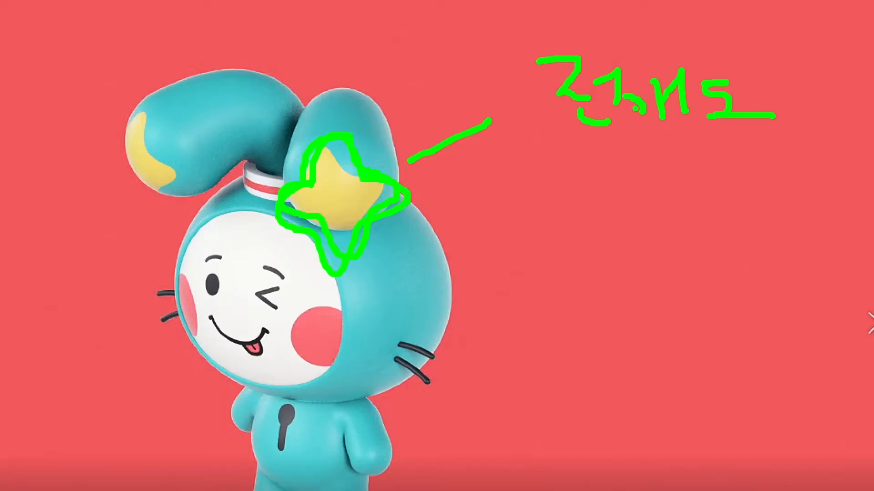
Step: Add a second handwritten note, "모델링 분리", pointing to the star patch on the reference image
{"action": "left_click_drag", "start_coordinate": [371, 235], "coordinate": [468, 276]}
{"action": "left_click_drag", "start_coordinate": [498, 246], "coordinate": [530, 255]}
{"action": "left_click_drag", "start_coordinate": [501, 287], "coordinate": [570, 281]}
{"action": "mouse_move", "coordinate": [605, 234]}
{"action": "left_mouse_down"}
{"action": "mouse_move", "coordinate": [589, 246]}
{"action": "mouse_move", "coordinate": [637, 246]}
{"action": "mouse_move", "coordinate": [652, 270]}
{"action": "left_mouse_up"}
{"action": "left_click", "coordinate": [652, 234]}
{"action": "left_click_drag", "start_coordinate": [631, 286], "coordinate": [662, 304]}
{"action": "left_click_drag", "start_coordinate": [678, 249], "coordinate": [703, 271]}
{"action": "left_click_drag", "start_coordinate": [709, 250], "coordinate": [705, 317]}
{"action": "left_click_drag", "start_coordinate": [552, 328], "coordinate": [554, 366]}
{"action": "left_click", "coordinate": [536, 402]}
{"action": "mouse_move", "coordinate": [585, 337]}
{"action": "left_mouse_down"}
{"action": "mouse_move", "coordinate": [556, 376]}
{"action": "mouse_move", "coordinate": [617, 401]}
{"action": "left_mouse_up"}
{"action": "left_click_drag", "start_coordinate": [614, 406], "coordinate": [593, 420]}
{"action": "left_click_drag", "start_coordinate": [568, 420], "coordinate": [646, 420]}
{"action": "mouse_move", "coordinate": [636, 356]}
{"action": "left_mouse_down"}
{"action": "mouse_move", "coordinate": [669, 364]}
{"action": "mouse_move", "coordinate": [704, 391]}
{"action": "left_mouse_up"}
{"action": "left_click_drag", "start_coordinate": [719, 355], "coordinate": [718, 448]}
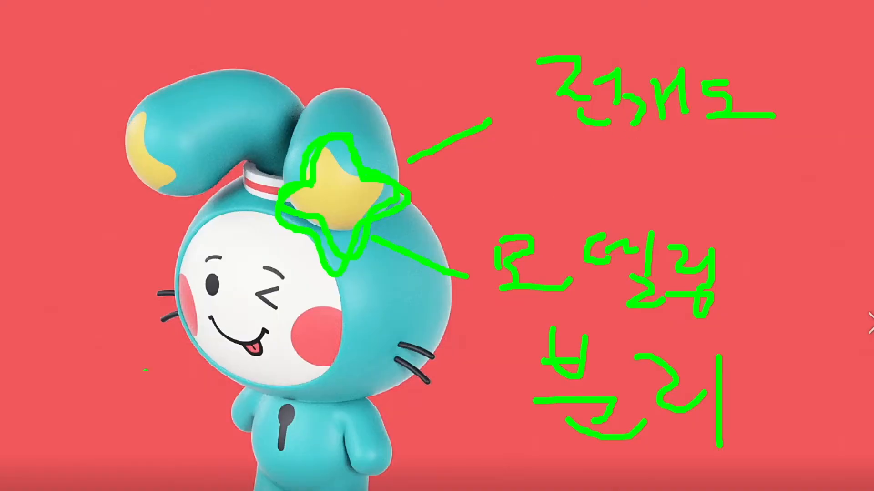
{"action": "mouse_move", "coordinate": [290, 389]}
{"action": "left_mouse_down"}
{"action": "mouse_move", "coordinate": [210, 234]}
{"action": "mouse_move", "coordinate": [180, 371]}
{"action": "mouse_move", "coordinate": [286, 386]}
{"action": "left_mouse_up"}
{"action": "mouse_move", "coordinate": [638, 486]}
{"action": "left_mouse_down"}
{"action": "mouse_move", "coordinate": [484, 224]}
{"action": "mouse_move", "coordinate": [669, 490]}
{"action": "mouse_move", "coordinate": [817, 276]}
{"action": "mouse_move", "coordinate": [760, 471]}
{"action": "left_mouse_up"}
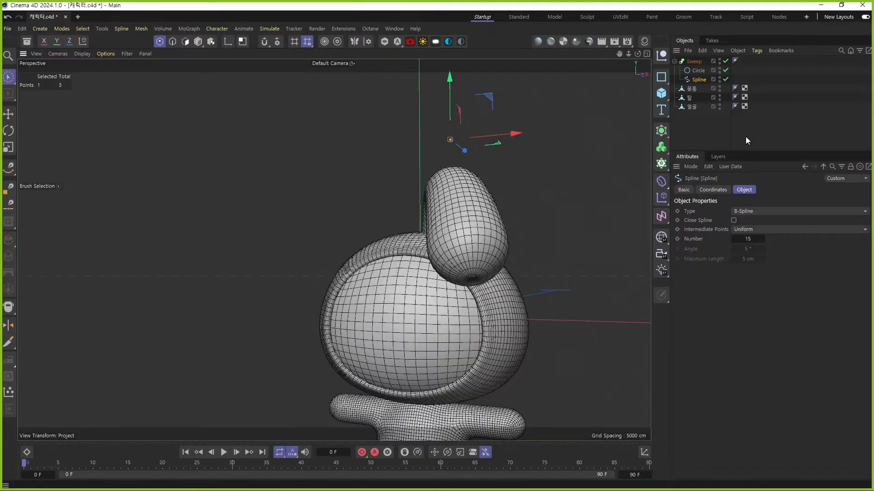
Step: Save the project and add a Star spline with 4 points
{"action": "left_click", "coordinate": [745, 137]}
{"action": "key", "text": "ctrl+s"}
{"action": "left_click", "coordinate": [660, 77]}
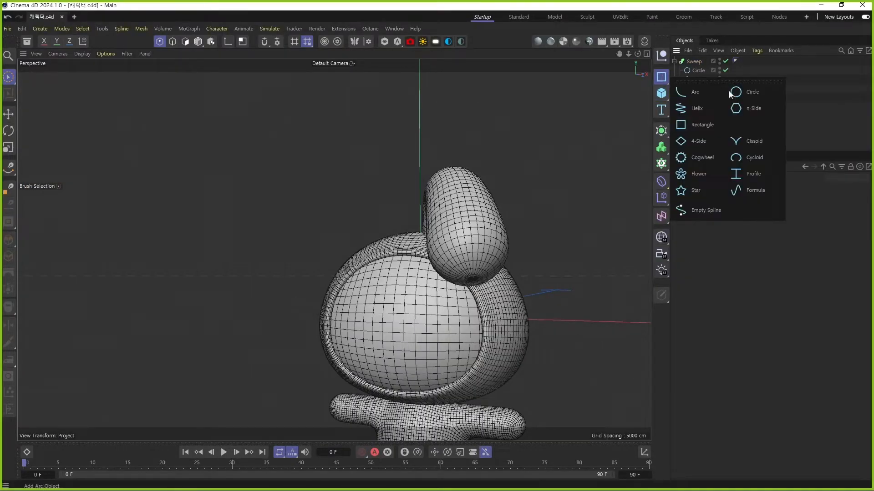
{"action": "left_click", "coordinate": [714, 192]}
{"action": "scroll", "coordinate": [621, 228], "scroll_direction": "down", "scroll_amount": 5}
{"action": "left_click", "coordinate": [751, 241]}
{"action": "type", "text": "4"}
{"action": "key", "text": "Return"}
Step: Scale the star spline down to an inner radius of 5 cm and an outer radius of 10 cm
{"action": "key", "text": "t"}
{"action": "left_click_drag", "start_coordinate": [587, 204], "coordinate": [221, 263]}
{"action": "key", "text": "e"}
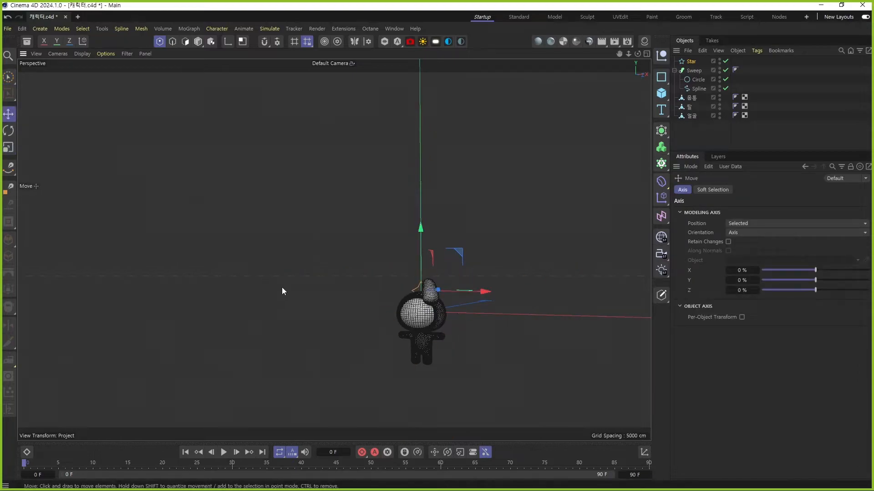
{"action": "left_click_drag", "start_coordinate": [389, 305], "coordinate": [373, 290], "text": "alt"}
{"action": "scroll", "coordinate": [435, 275], "scroll_direction": "up", "scroll_amount": 3}
Step: Put the star spline inside an Extrude generator with an offset of 10 cm
{"action": "left_click", "coordinate": [665, 133]}
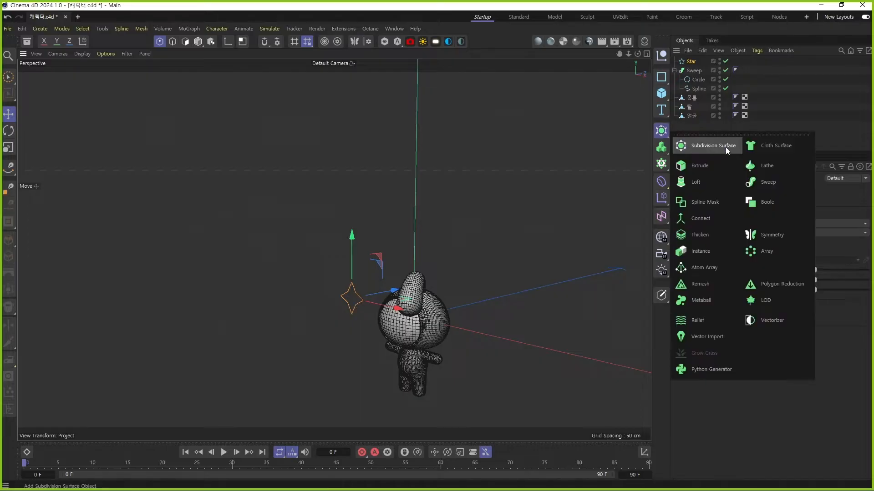
{"action": "left_click", "coordinate": [713, 168], "text": "alt"}
{"action": "scroll", "coordinate": [361, 260], "scroll_direction": "up", "scroll_amount": 5}
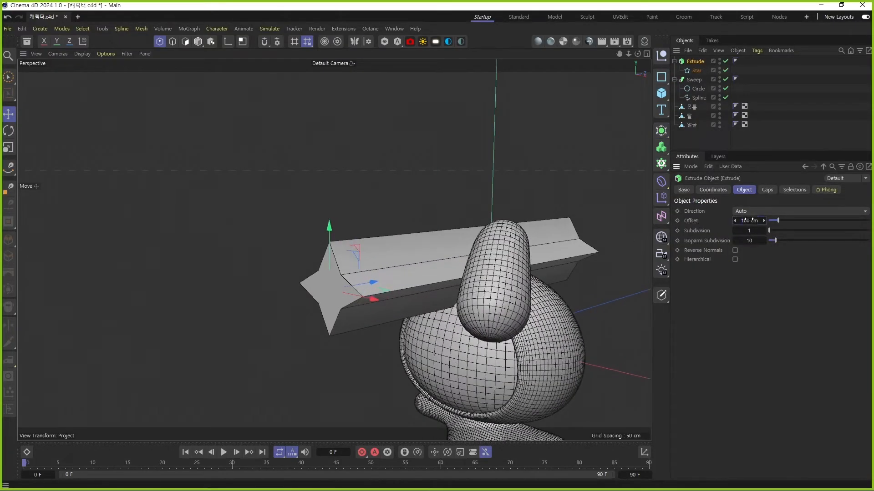
{"action": "type", "text": "20"}
{"action": "key", "text": "Return"}
{"action": "type", "text": "10"}
{"action": "key", "text": "Return"}
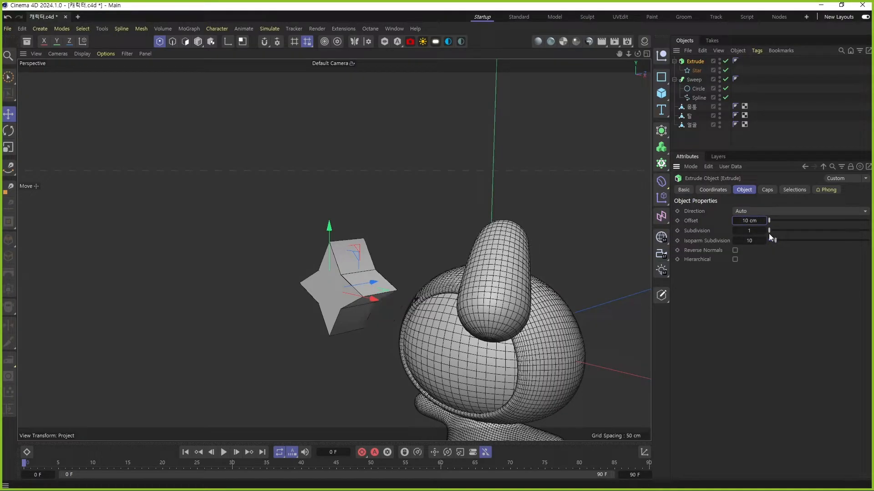
Step: Set the star spline's intermediate points to Uniform with a number of 24
{"action": "left_click", "coordinate": [697, 71]}
{"action": "left_click", "coordinate": [748, 273]}
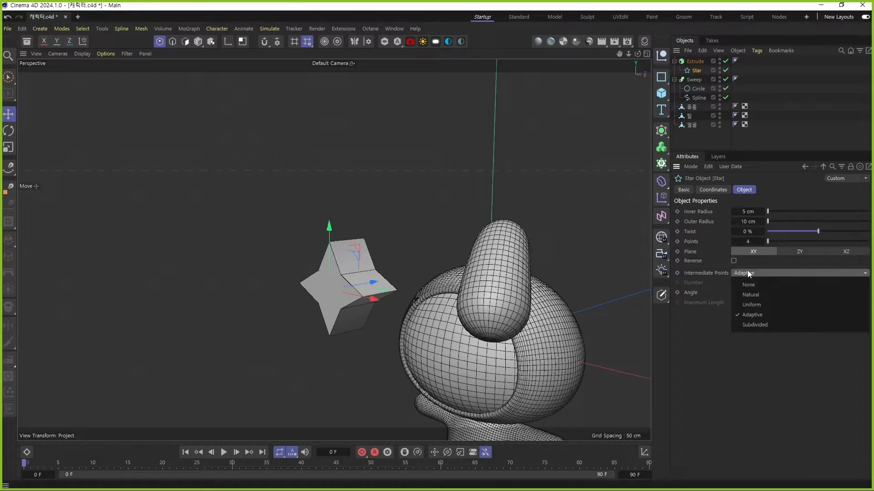
{"action": "left_click", "coordinate": [759, 306]}
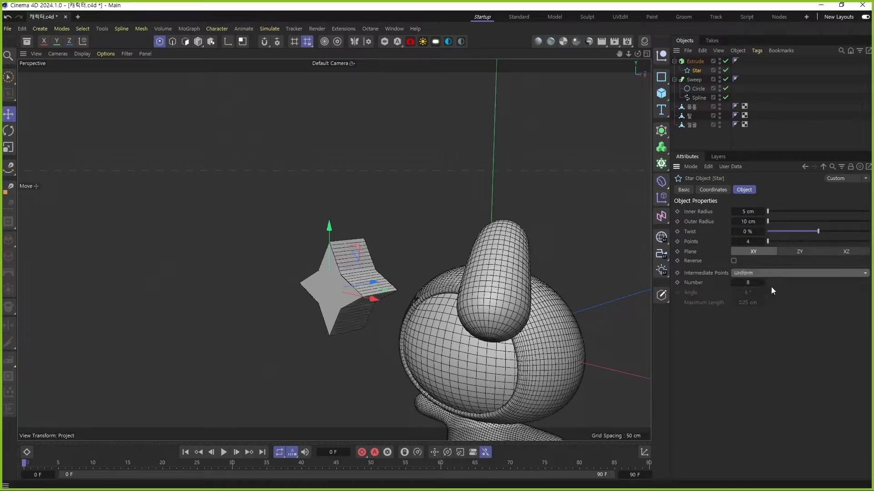
{"action": "left_click", "coordinate": [763, 283]}
{"action": "scroll", "coordinate": [308, 275], "scroll_direction": "up", "scroll_amount": 7}
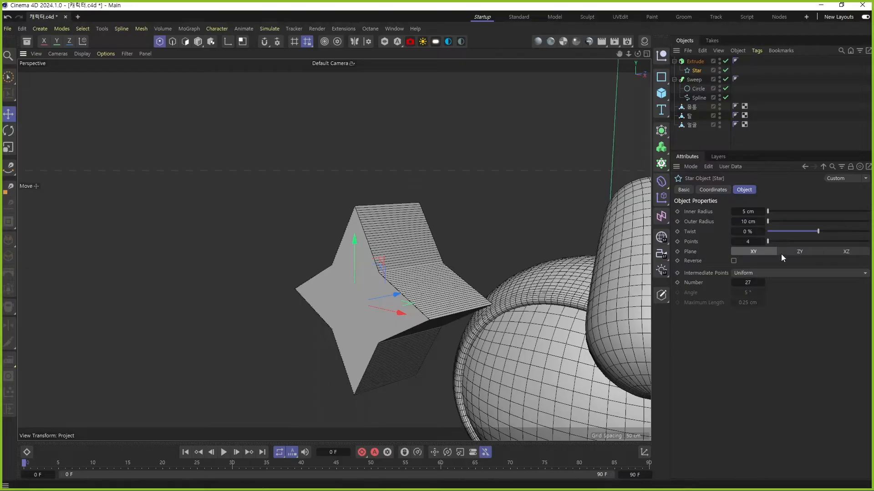
{"action": "left_click_drag", "start_coordinate": [731, 288], "coordinate": [506, 316]}
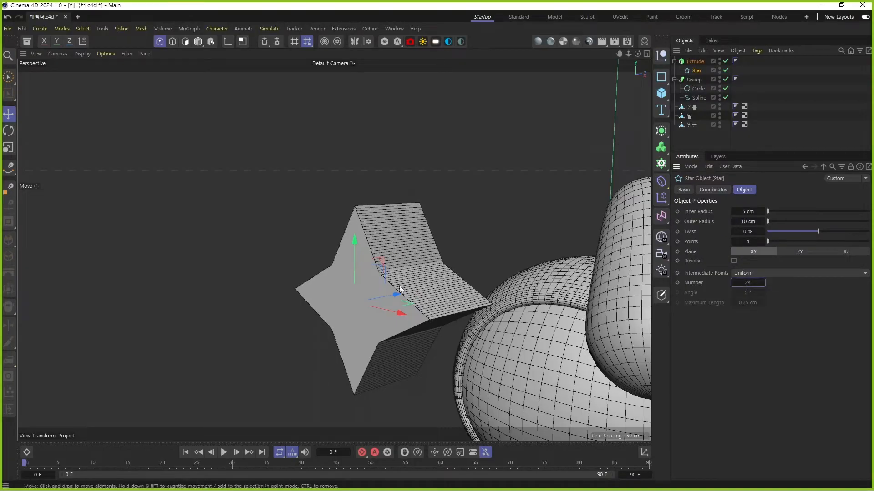
Step: Examine the extruded star's shape and position in relation to the ear
{"action": "left_click", "coordinate": [683, 60]}
{"action": "middle_click_drag", "start_coordinate": [505, 256], "coordinate": [471, 232], "text": "alt"}
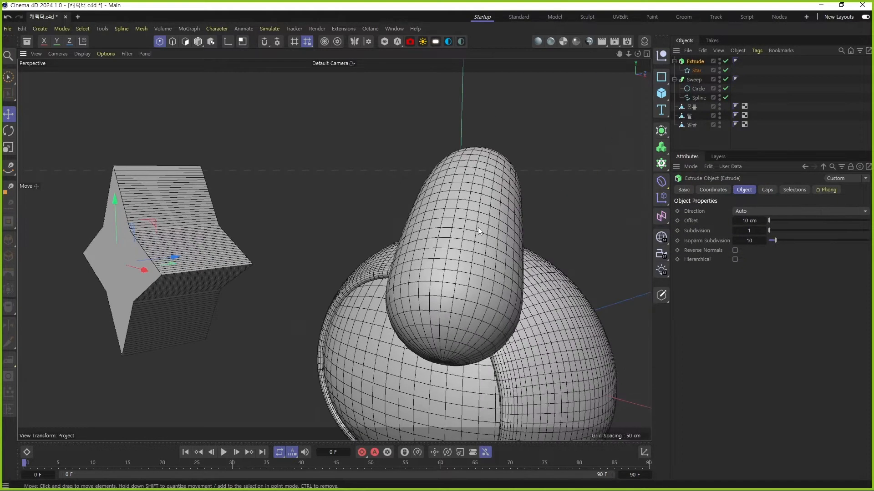
{"action": "left_click", "coordinate": [457, 231]}
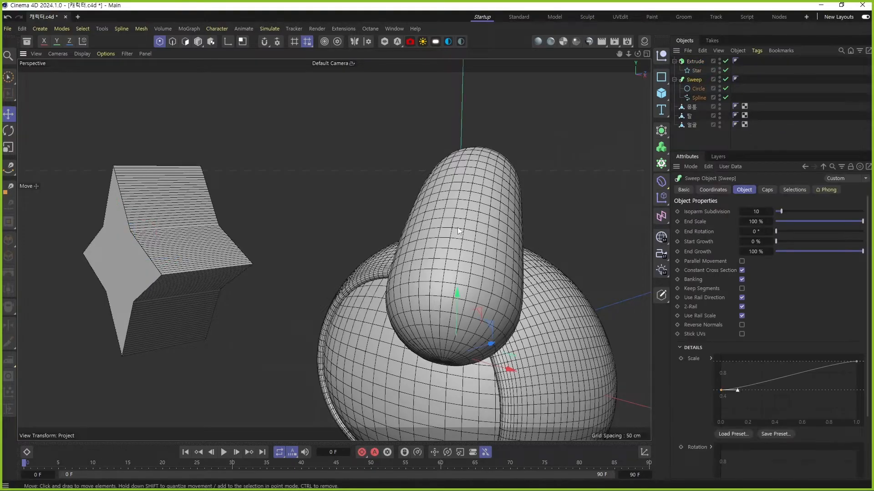
{"action": "left_click_drag", "start_coordinate": [458, 275], "coordinate": [479, 238], "text": "alt"}
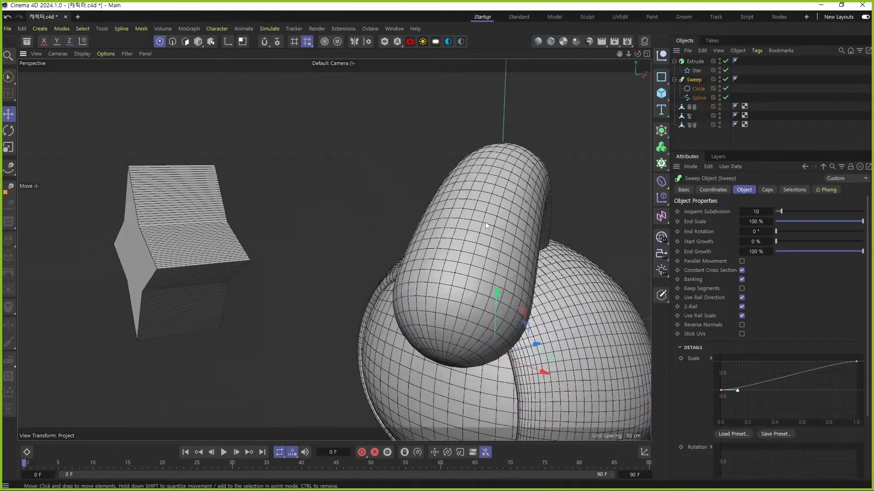
{"action": "left_click", "coordinate": [697, 79]}
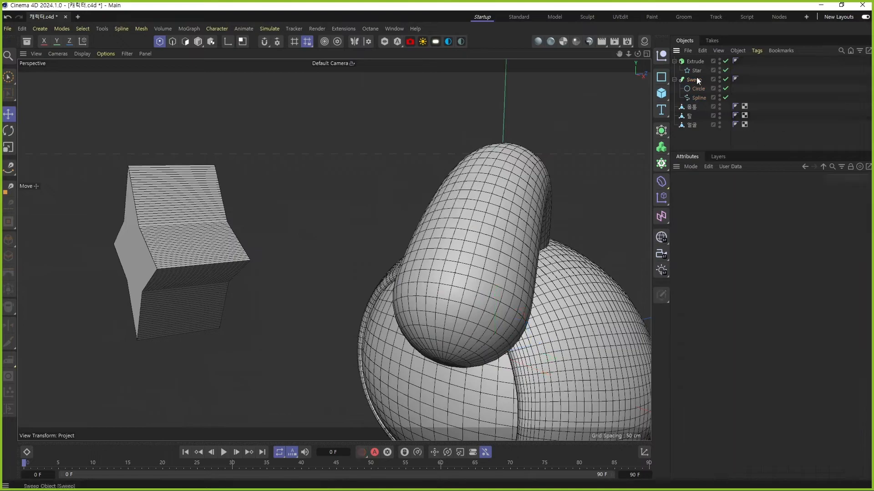
{"action": "left_click", "coordinate": [695, 63]}
{"action": "left_click_drag", "start_coordinate": [287, 197], "coordinate": [253, 200], "text": "alt"}
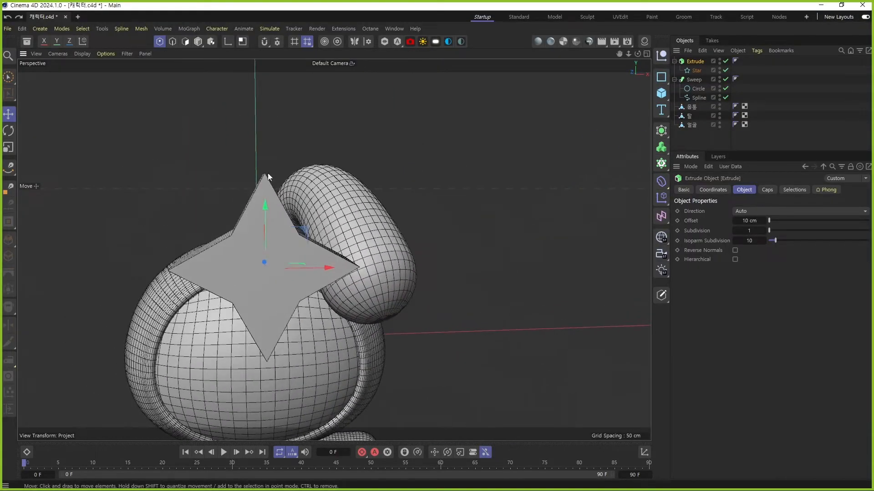
Step: Disable the star's Extrude generator and make the star spline editable in the front view
{"action": "left_click", "coordinate": [725, 61]}
{"action": "left_click", "coordinate": [695, 70]}
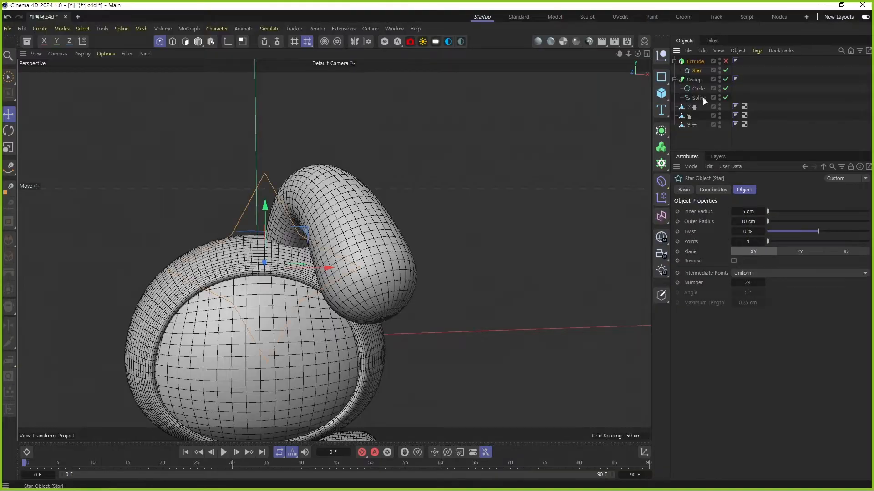
{"action": "middle_click", "coordinate": [496, 296]}
{"action": "middle_click", "coordinate": [453, 301]}
{"action": "middle_click_drag", "start_coordinate": [305, 272], "coordinate": [410, 291], "text": "alt"}
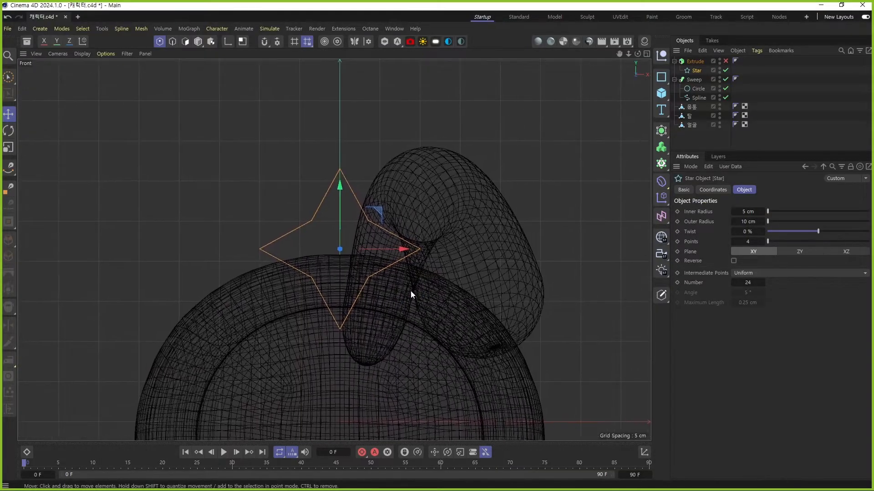
{"action": "left_click", "coordinate": [662, 295]}
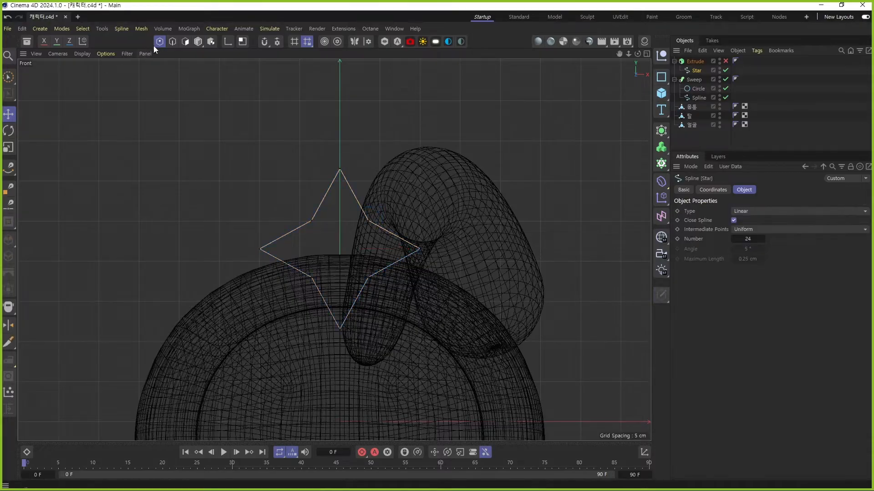
Step: Chamfer all the star spline's corner points with a radius of about 1.72 cm
{"action": "right_click", "coordinate": [380, 153]}
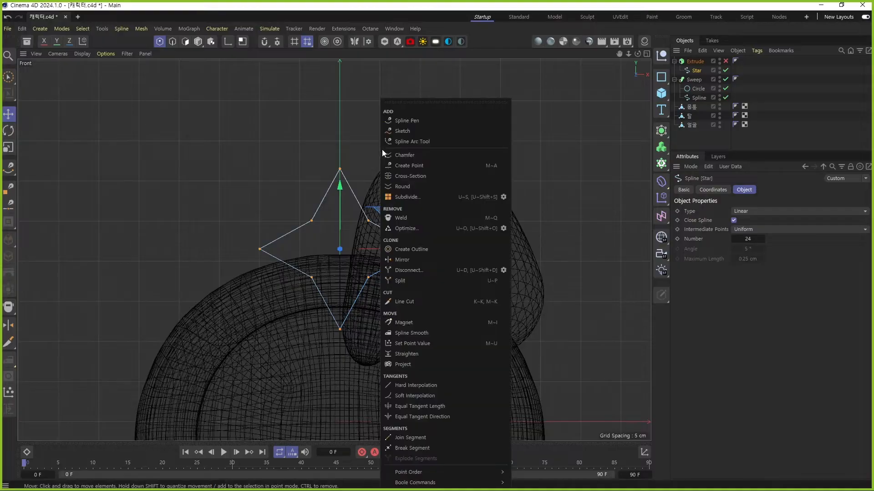
{"action": "left_click", "coordinate": [404, 155]}
{"action": "left_click_drag", "start_coordinate": [400, 182], "coordinate": [426, 182]}
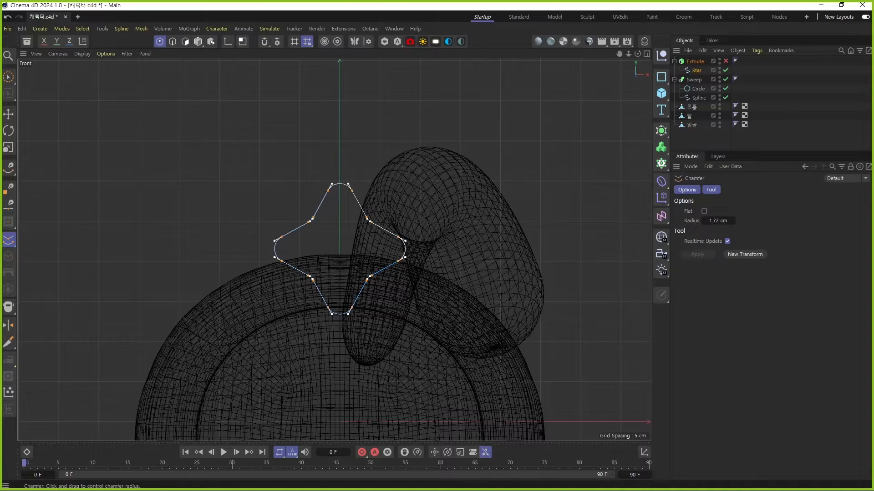
Step: Re-enable the star's Extrude generator and select it in the perspective view
{"action": "scroll", "coordinate": [350, 216], "scroll_direction": "up", "scroll_amount": 3}
{"action": "key", "text": "e"}
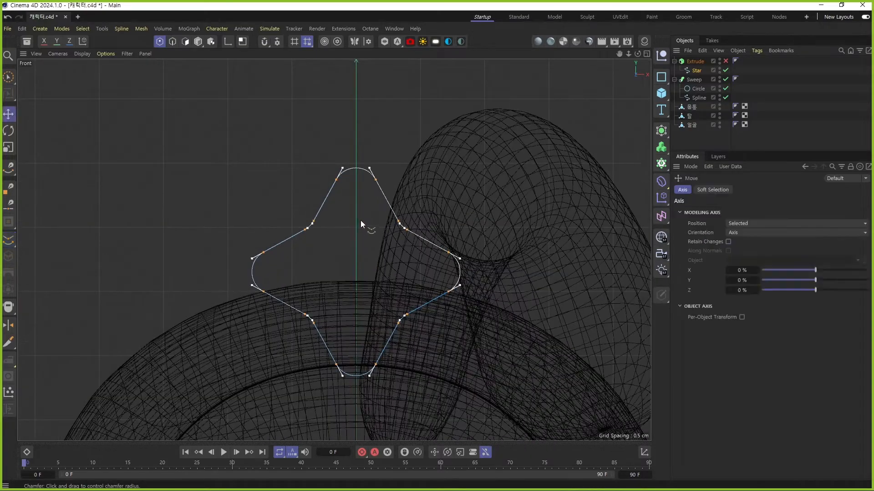
{"action": "left_click", "coordinate": [724, 62]}
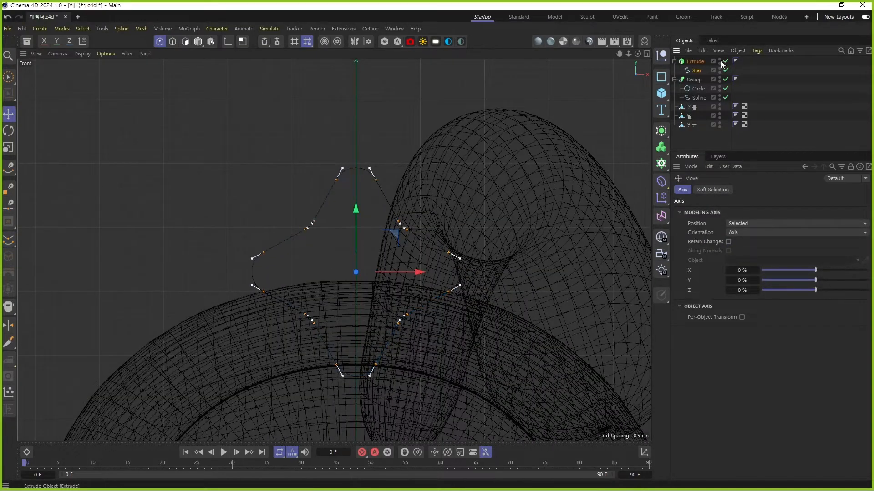
{"action": "left_click", "coordinate": [695, 62]}
{"action": "key", "text": "F1"}
Step: Move the extruded star from beside the head over to the ear's tip
{"action": "left_click_drag", "start_coordinate": [149, 159], "coordinate": [167, 211], "text": "alt"}
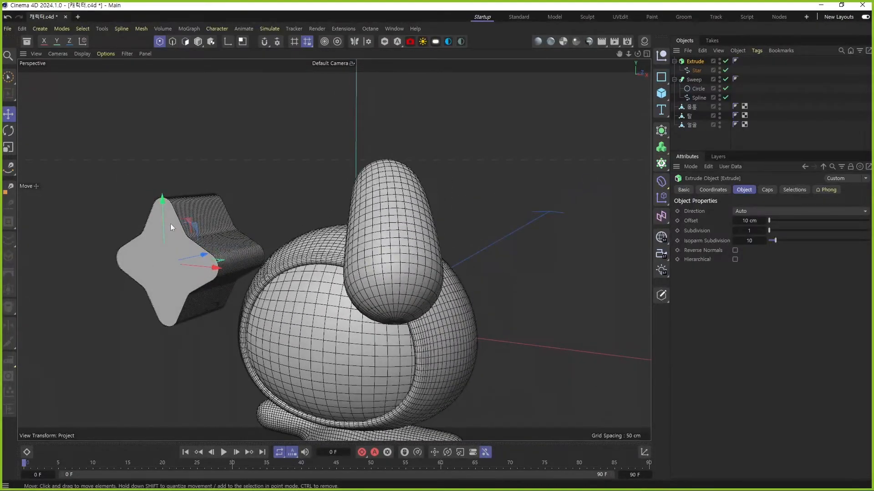
{"action": "left_click_drag", "start_coordinate": [212, 267], "coordinate": [448, 282]}
{"action": "left_click_drag", "start_coordinate": [440, 349], "coordinate": [448, 401], "text": "alt"}
{"action": "left_click_drag", "start_coordinate": [492, 356], "coordinate": [426, 337]}
Step: Rotate the extruded star so its extrusion follows the direction of the ear's drooping tip
{"action": "key", "text": "r"}
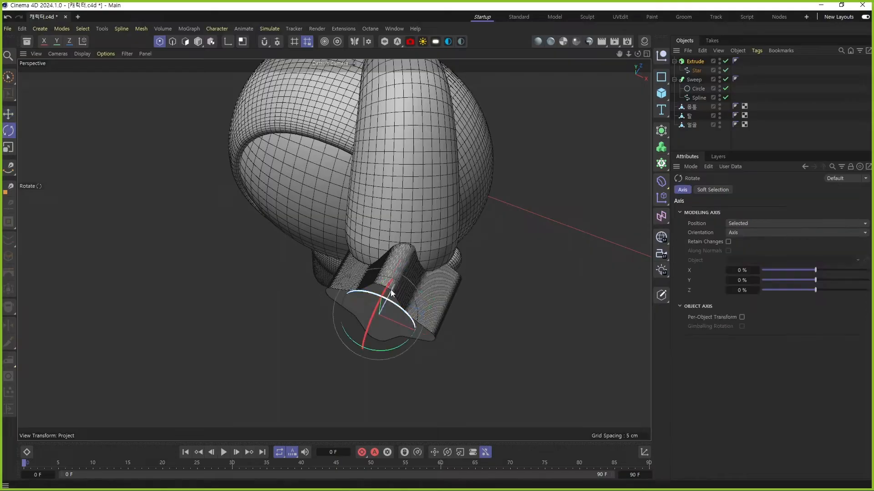
{"action": "left_click_drag", "start_coordinate": [379, 315], "coordinate": [376, 351]}
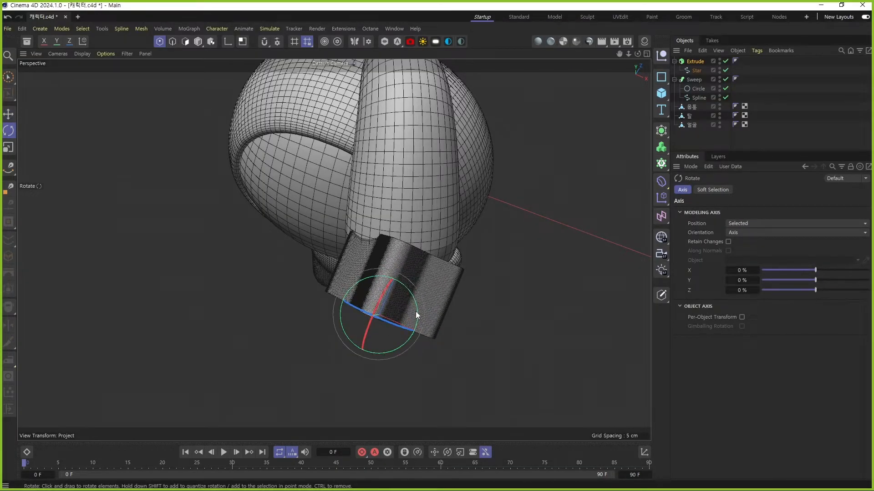
{"action": "left_click_drag", "start_coordinate": [416, 311], "coordinate": [415, 298]}
{"action": "key", "text": "e"}
{"action": "left_click_drag", "start_coordinate": [415, 298], "coordinate": [344, 335], "text": "alt"}
{"action": "key", "text": "r"}
{"action": "key", "text": "e"}
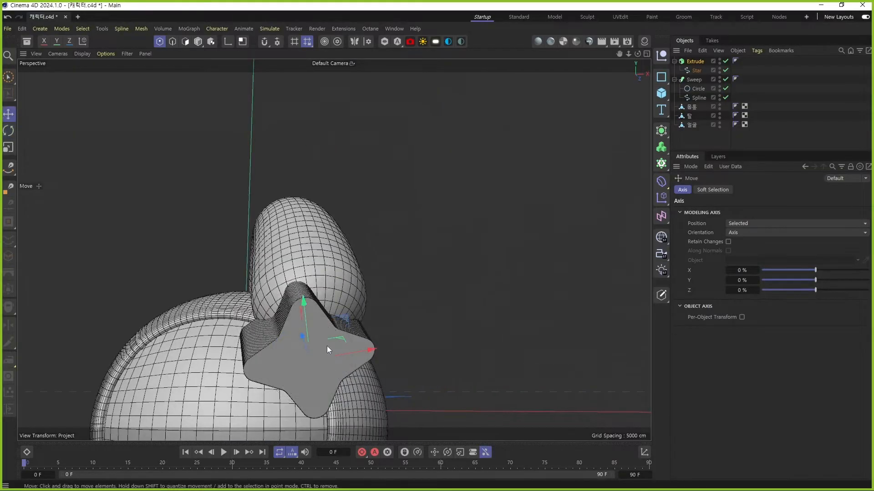
Step: Adjust the extruded star's position in the side and front views so it lines up with the ear's tip
{"action": "middle_click", "coordinate": [330, 359]}
{"action": "middle_click", "coordinate": [206, 348]}
{"action": "left_click_drag", "start_coordinate": [259, 279], "coordinate": [256, 270]}
{"action": "middle_click", "coordinate": [356, 288]}
{"action": "middle_click", "coordinate": [537, 327]}
{"action": "middle_click_drag", "start_coordinate": [552, 369], "coordinate": [371, 205], "text": "alt"}
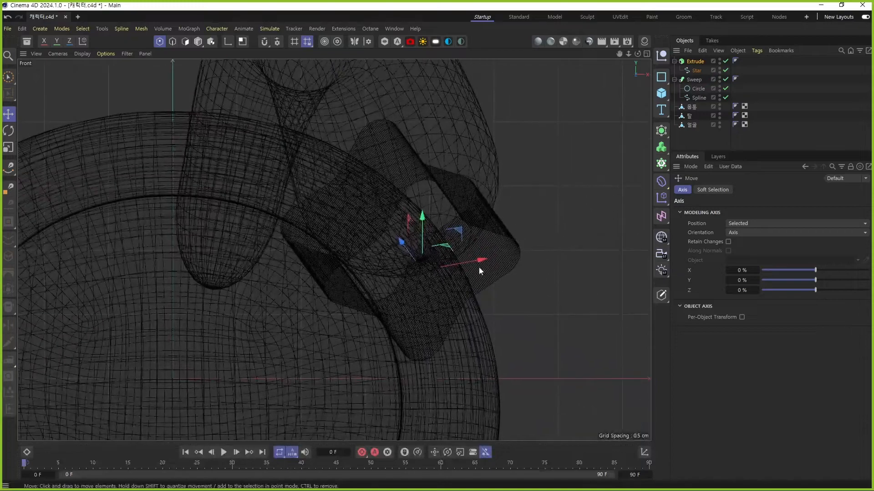
{"action": "left_click_drag", "start_coordinate": [473, 263], "coordinate": [484, 261]}
{"action": "middle_click", "coordinate": [466, 262]}
{"action": "middle_click", "coordinate": [228, 210]}
Step: Fine-tune the extruded star's rotation and position so it sits squarely against the end of the ear
{"action": "left_click_drag", "start_coordinate": [273, 261], "coordinate": [356, 329], "text": "alt"}
{"action": "key", "text": "r"}
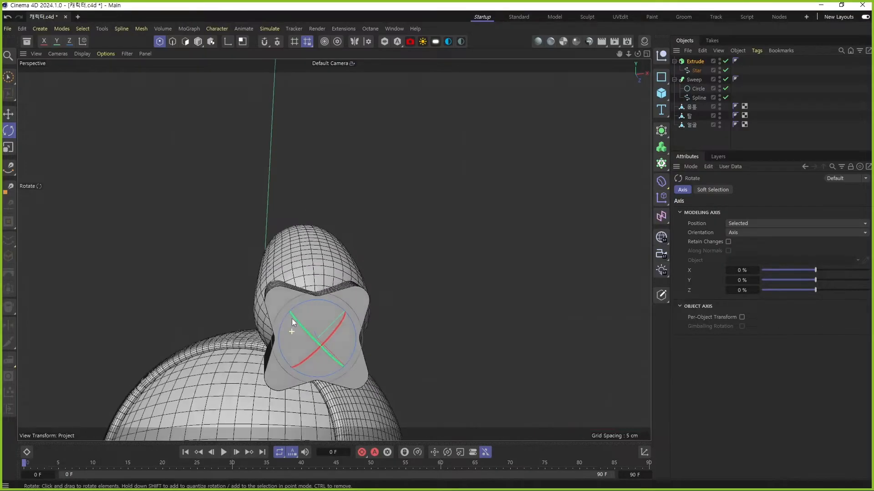
{"action": "left_click_drag", "start_coordinate": [296, 340], "coordinate": [354, 354], "text": "alt"}
{"action": "key", "text": "e"}
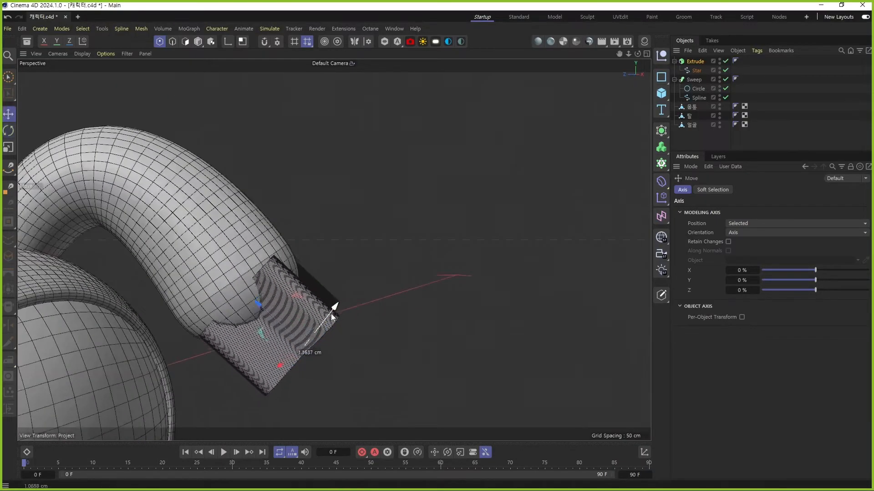
{"action": "key", "text": "r"}
{"action": "left_click_drag", "start_coordinate": [334, 323], "coordinate": [299, 344], "text": "alt"}
{"action": "left_click_drag", "start_coordinate": [358, 340], "coordinate": [400, 288]}
{"action": "key", "text": "e"}
Step: Scale the extruded star down slightly and reposition it so it penetrates the rounded end of the ear
{"action": "key", "text": "t"}
{"action": "left_click_drag", "start_coordinate": [465, 257], "coordinate": [399, 274]}
{"action": "key", "text": "e"}
{"action": "left_click_drag", "start_coordinate": [375, 348], "coordinate": [265, 387]}
{"action": "left_click_drag", "start_coordinate": [387, 308], "coordinate": [397, 299]}
{"action": "left_click_drag", "start_coordinate": [332, 306], "coordinate": [338, 312]}
{"action": "left_click_drag", "start_coordinate": [360, 330], "coordinate": [339, 305], "text": "alt"}
{"action": "left_click_drag", "start_coordinate": [410, 281], "coordinate": [443, 277], "text": "alt"}
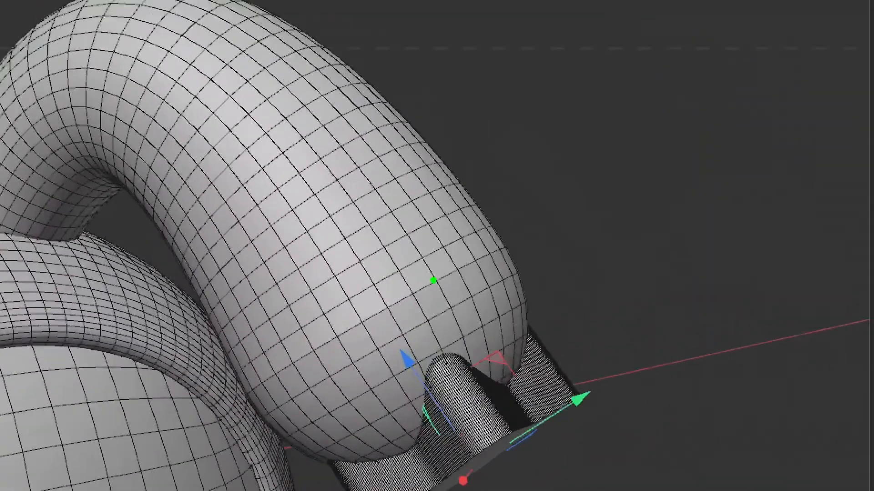
{"action": "left_click_drag", "start_coordinate": [525, 231], "coordinate": [306, 345]}
{"action": "key", "text": "ctrl+z"}
{"action": "mouse_move", "coordinate": [525, 231]}
{"action": "left_mouse_down"}
{"action": "mouse_move", "coordinate": [234, 395]}
{"action": "mouse_move", "coordinate": [444, 276]}
{"action": "left_mouse_up"}
{"action": "key", "text": "ctrl+z"}
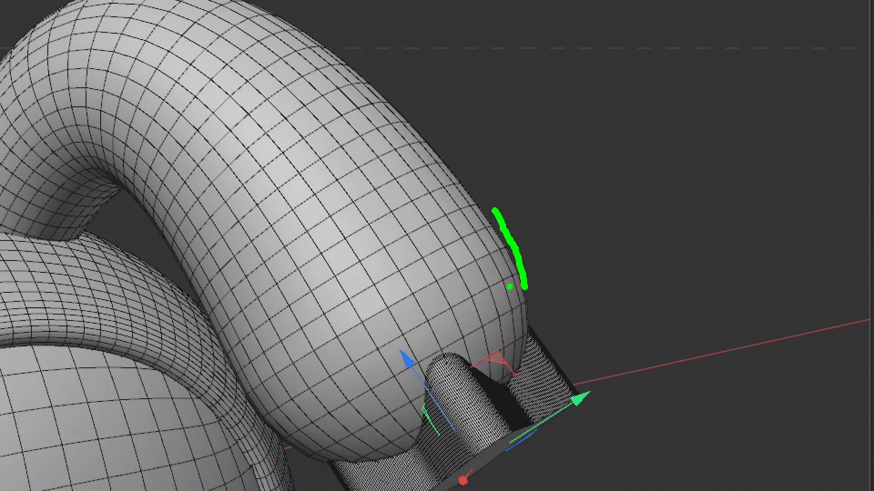
{"action": "key", "text": "Escape"}
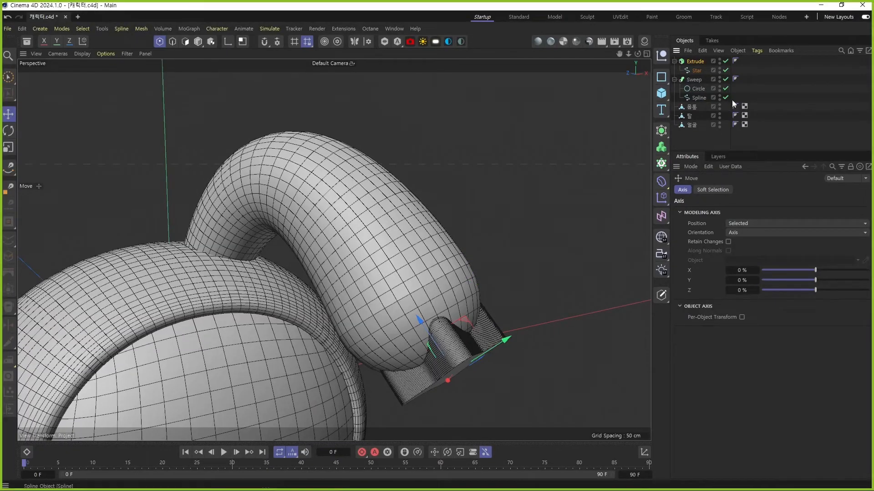
Step: Put the ear's Sweep in a Subdivision Surface with Subdivision Renderer 1 and collapse the object hierarchies
{"action": "left_click", "coordinate": [694, 80]}
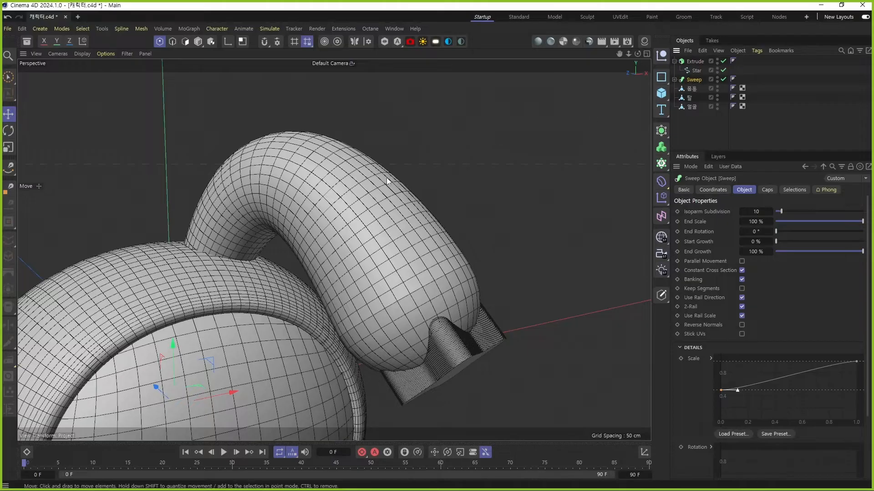
{"action": "left_click", "coordinate": [659, 135]}
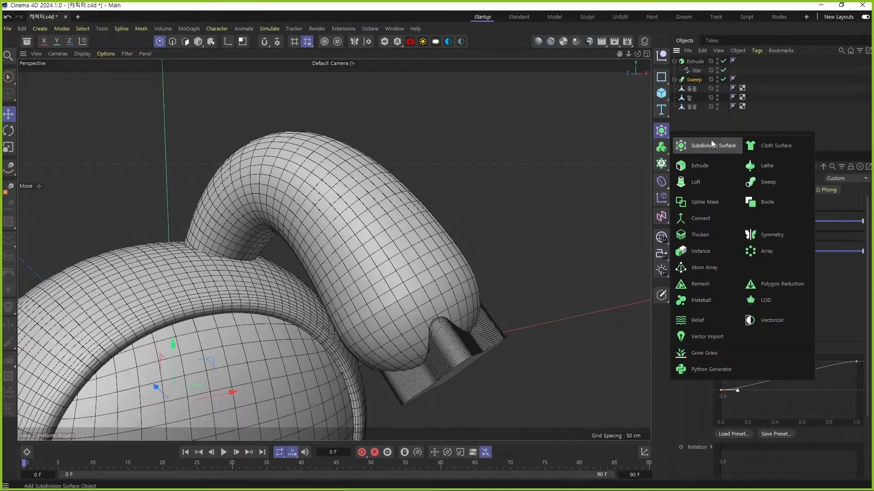
{"action": "left_click", "coordinate": [713, 145]}
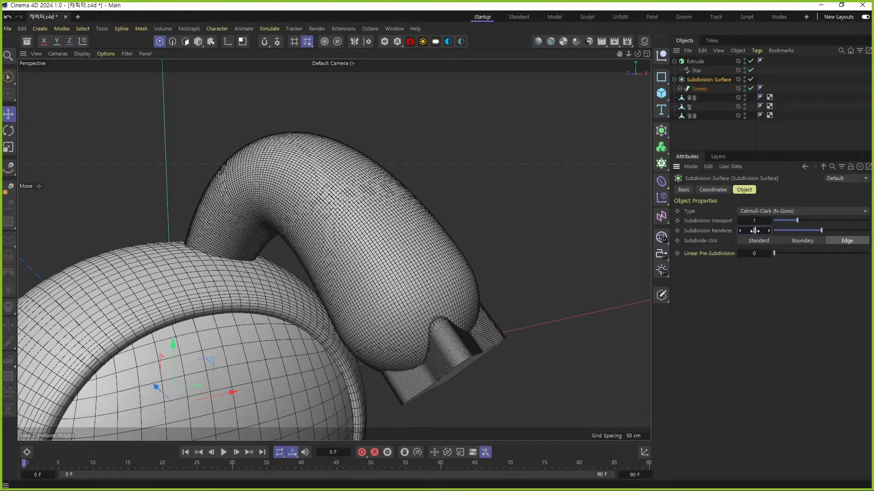
{"action": "type", "text": "1"}
{"action": "key", "text": "Return"}
{"action": "left_click", "coordinate": [674, 79]}
{"action": "left_click", "coordinate": [674, 61]}
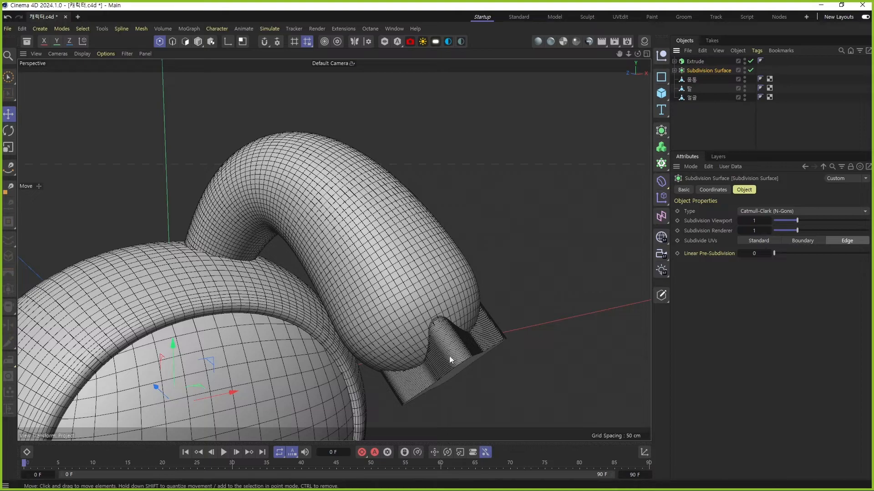
Step: Add a Boole object that subtracts the extruded star from the subdivided ear
{"action": "left_click_drag", "start_coordinate": [454, 361], "coordinate": [428, 356], "text": "alt"}
{"action": "left_click", "coordinate": [662, 131]}
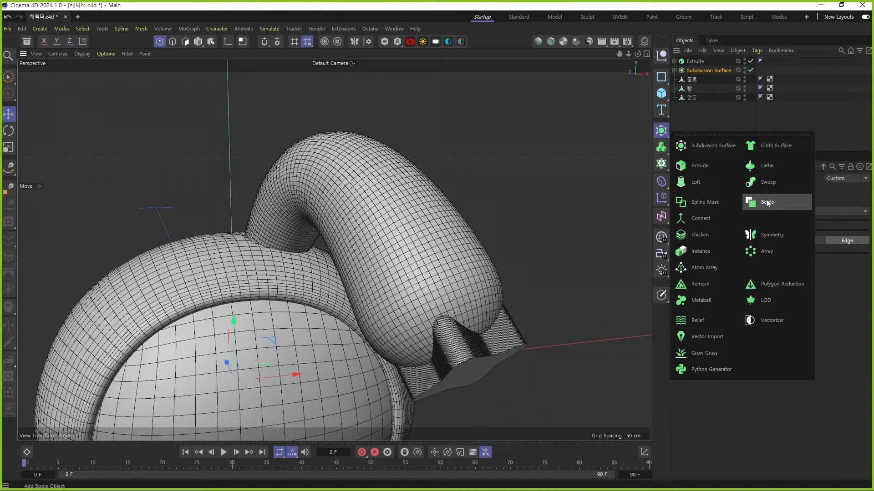
{"action": "left_click", "coordinate": [768, 203]}
{"action": "left_click_drag", "start_coordinate": [697, 61], "coordinate": [707, 74]}
{"action": "left_click", "coordinate": [718, 116]}
{"action": "left_click_drag", "start_coordinate": [439, 354], "coordinate": [438, 307], "text": "alt"}
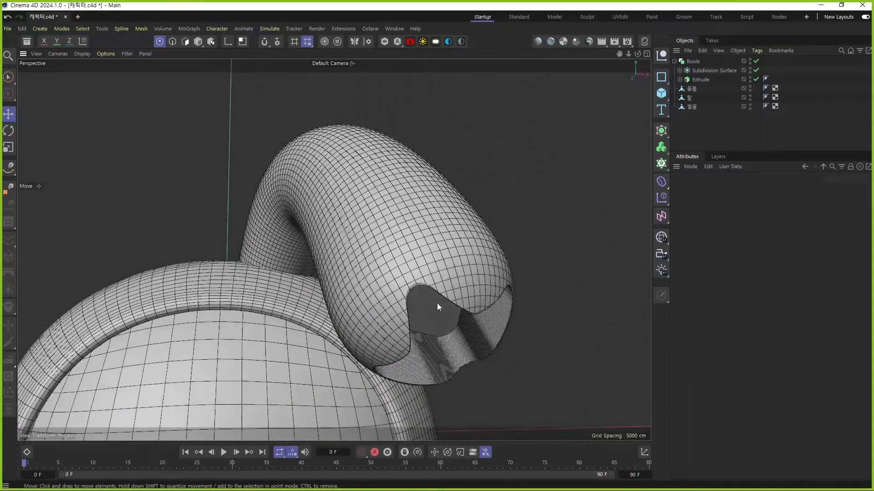
{"action": "left_click_drag", "start_coordinate": [465, 334], "coordinate": [403, 292], "text": "alt"}
{"action": "scroll", "coordinate": [426, 307], "scroll_direction": "up", "scroll_amount": 2}
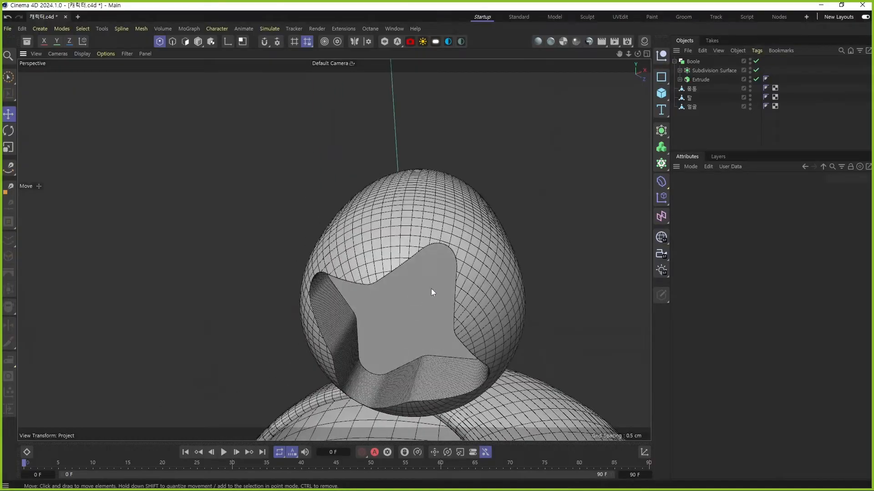
Step: Duplicate the Boole object and set the copy's Boolean Type to A intersect B
{"action": "left_click", "coordinate": [691, 62]}
{"action": "left_click_drag", "start_coordinate": [692, 58], "coordinate": [698, 64], "text": "ctrl"}
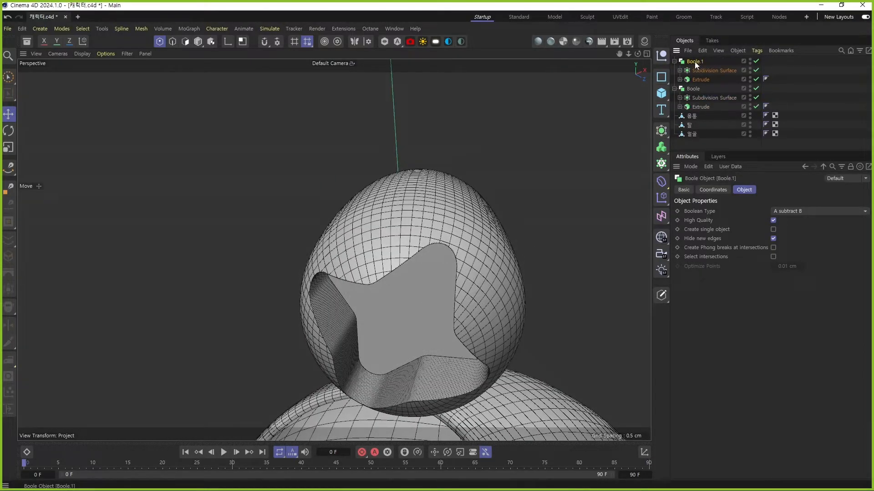
{"action": "left_click", "coordinate": [793, 210]}
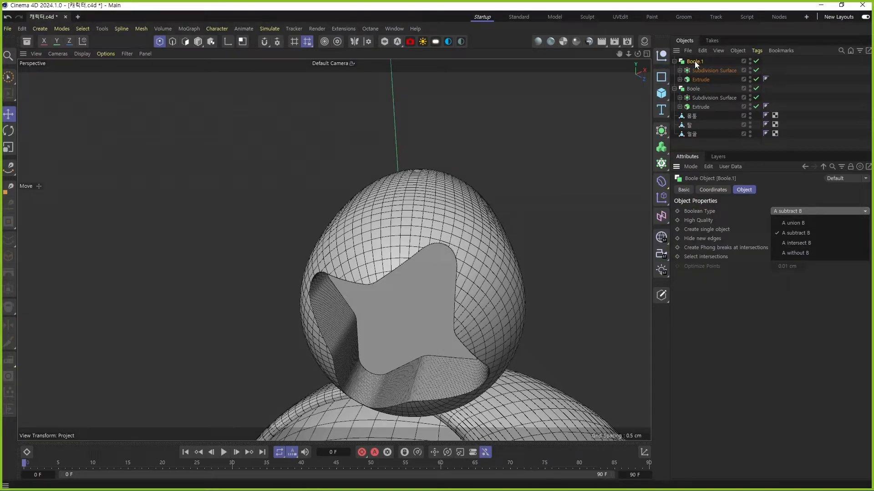
{"action": "left_click", "coordinate": [810, 244]}
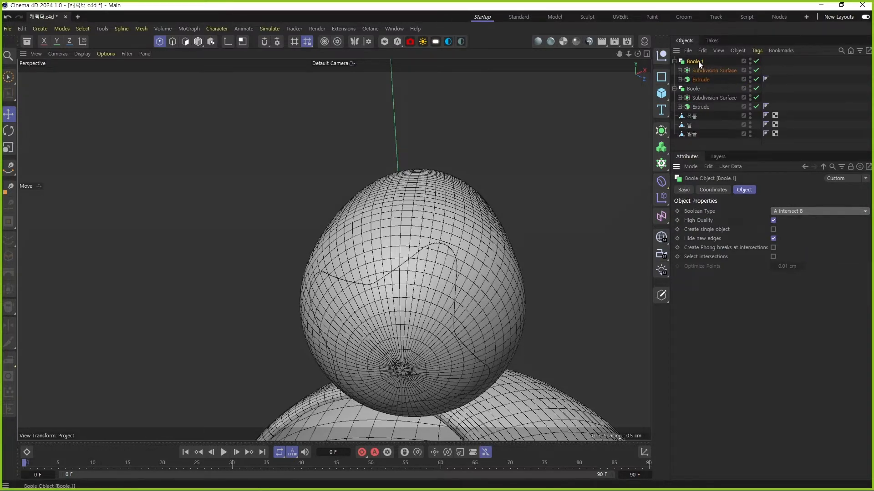
Step: In polygon mode, pull the intersected star piece away from the ear's tip to inspect the split
{"action": "left_click_drag", "start_coordinate": [425, 309], "coordinate": [441, 338], "text": "alt"}
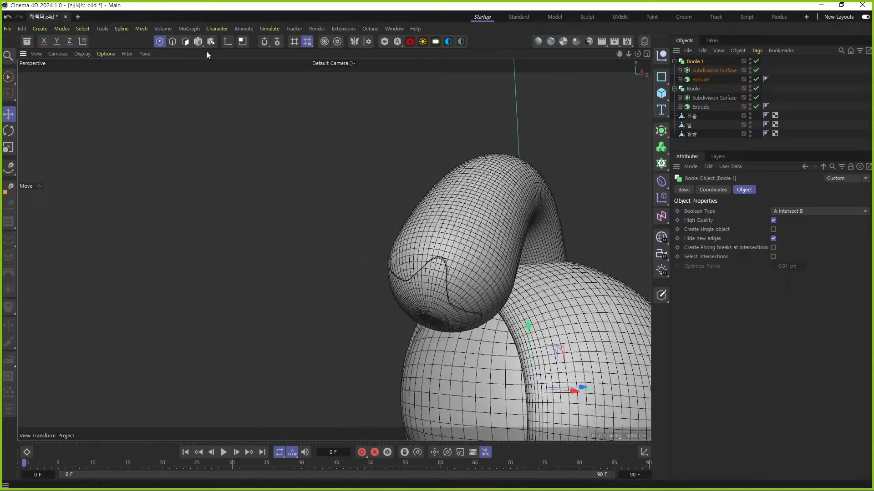
{"action": "left_click", "coordinate": [198, 41]}
{"action": "left_click_drag", "start_coordinate": [469, 228], "coordinate": [531, 360], "text": "alt"}
{"action": "left_click_drag", "start_coordinate": [347, 365], "coordinate": [359, 335], "text": "alt"}
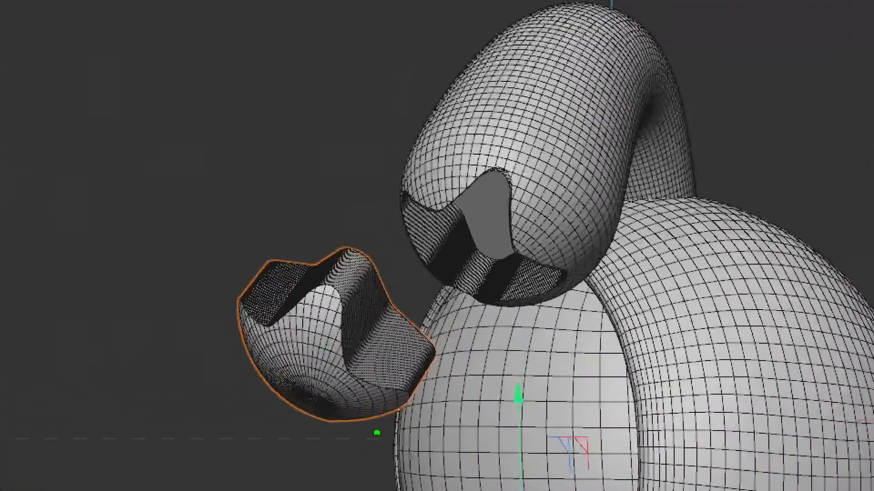
{"action": "mouse_move", "coordinate": [377, 432]}
{"action": "left_mouse_down"}
{"action": "mouse_move", "coordinate": [314, 249]}
{"action": "mouse_move", "coordinate": [235, 424]}
{"action": "mouse_move", "coordinate": [407, 426]}
{"action": "mouse_move", "coordinate": [382, 271]}
{"action": "left_mouse_up"}
{"action": "left_click_drag", "start_coordinate": [353, 448], "coordinate": [377, 270]}
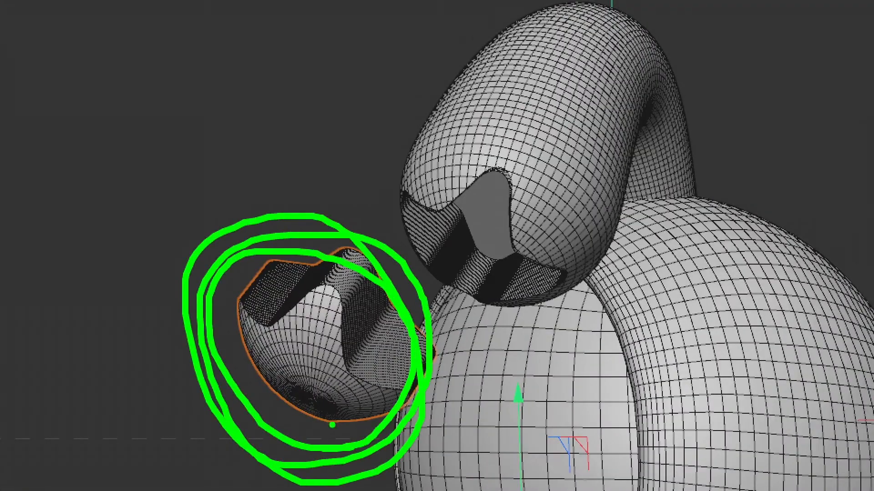
{"action": "key", "text": "Escape"}
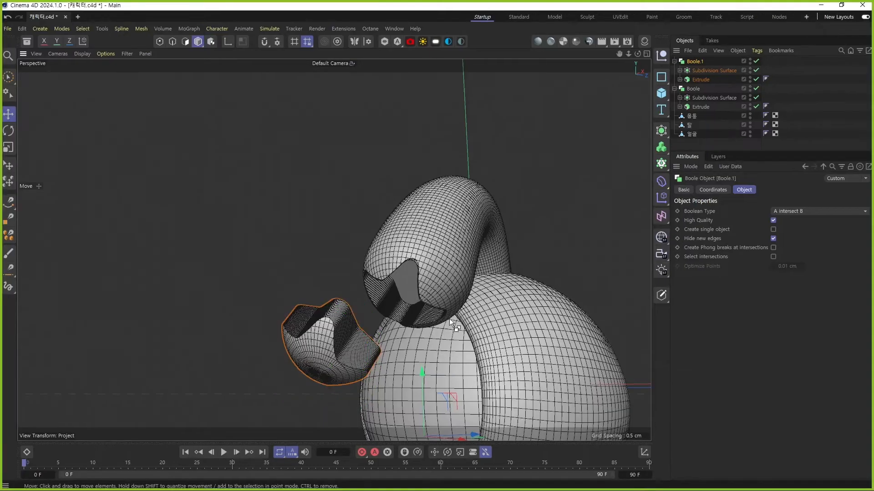
Step: Undo the moves that pulled the star piece away from the ear
{"action": "key", "text": "ctrl+z"}
{"action": "left_click_drag", "start_coordinate": [513, 273], "coordinate": [386, 335], "text": "alt"}
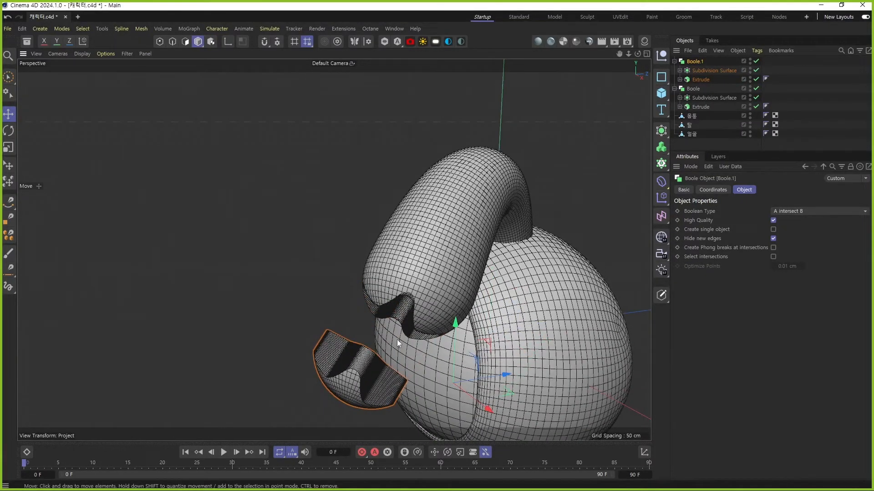
{"action": "key", "text": "ctrl+z"}
{"action": "scroll", "coordinate": [425, 260], "scroll_direction": "up", "scroll_amount": 3}
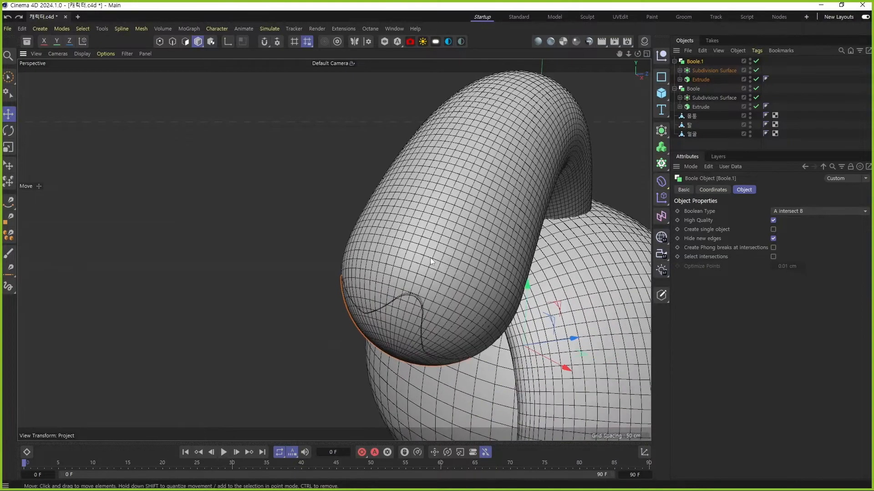
Step: Display the model with Gouraud shading without lines and examine the seam around the ear's star patch
{"action": "key", "text": "n"}
{"action": "key", "text": "a"}
{"action": "left_click_drag", "start_coordinate": [417, 307], "coordinate": [462, 268], "text": "alt"}
{"action": "scroll", "coordinate": [403, 362], "scroll_direction": "up", "scroll_amount": 5}
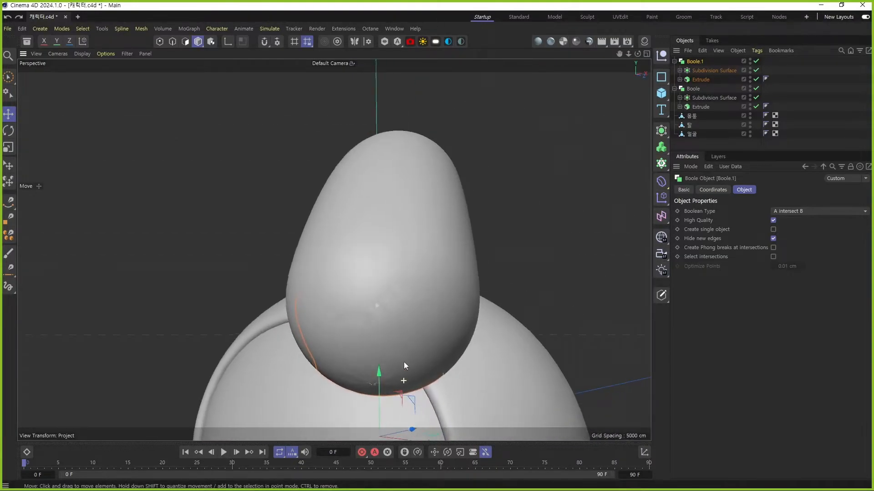
{"action": "left_click_drag", "start_coordinate": [414, 331], "coordinate": [390, 333], "text": "alt"}
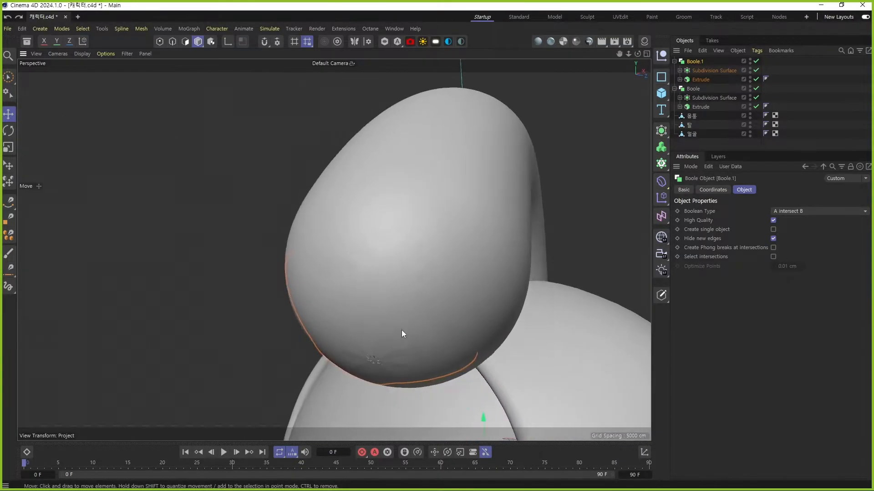
{"action": "left_click_drag", "start_coordinate": [413, 293], "coordinate": [563, 198], "text": "alt"}
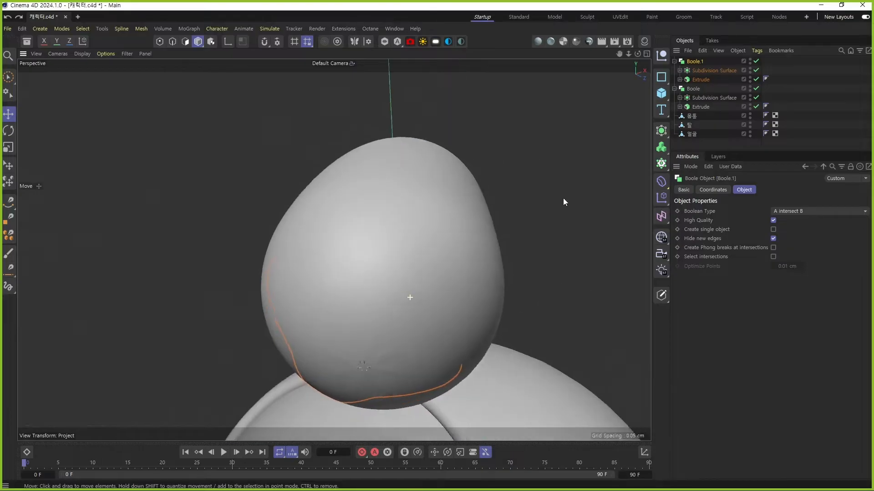
Step: Disable both Boole generators and display Gouraud shading with lines
{"action": "left_click", "coordinate": [700, 79]}
{"action": "left_click", "coordinate": [701, 107], "text": "ctrl"}
{"action": "left_click_drag", "start_coordinate": [359, 354], "coordinate": [446, 345], "text": "alt"}
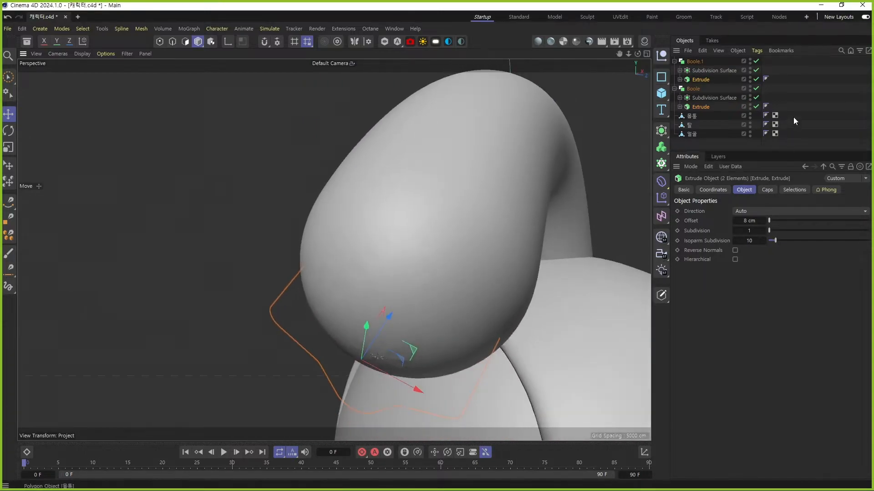
{"action": "left_click", "coordinate": [794, 120]}
{"action": "left_click", "coordinate": [756, 61]}
{"action": "left_click", "coordinate": [755, 88]}
{"action": "key", "text": "n"}
{"action": "key", "text": "b"}
Step: Re-enable both Boole generators after selecting their Extrude objects
{"action": "left_click", "coordinate": [701, 80]}
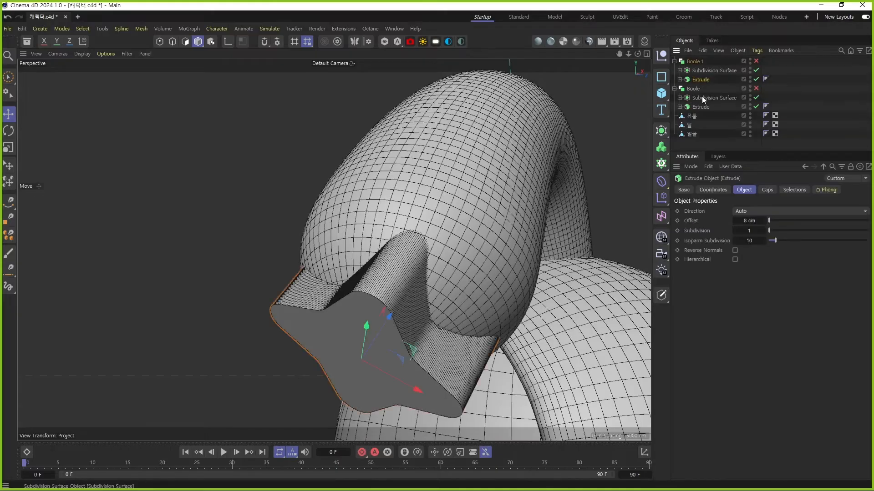
{"action": "left_click", "coordinate": [700, 107], "text": "ctrl"}
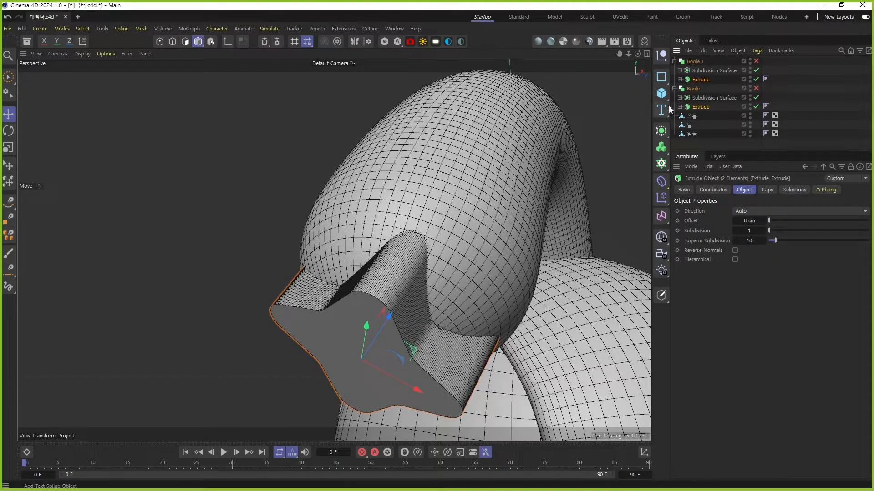
{"action": "left_click", "coordinate": [760, 90]}
{"action": "left_click", "coordinate": [756, 88]}
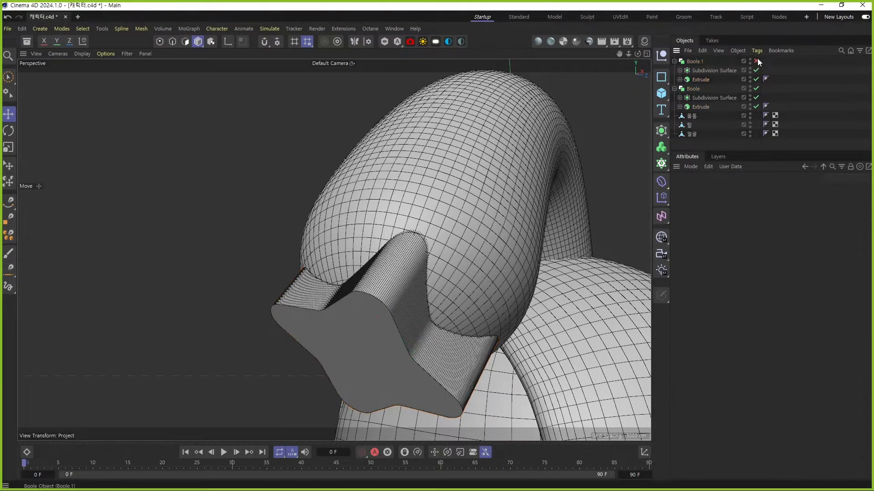
{"action": "left_click", "coordinate": [757, 61]}
Step: Try pulling the Boole.1 star piece away from the ear, undo the move, and examine the star outline on the ear's tip up close
{"action": "left_click", "coordinate": [696, 62]}
{"action": "left_click_drag", "start_coordinate": [382, 331], "coordinate": [249, 364]}
{"action": "key", "text": "ctrl+z"}
{"action": "left_click", "coordinate": [499, 193]}
{"action": "left_click_drag", "start_coordinate": [498, 193], "coordinate": [435, 221], "text": "alt"}
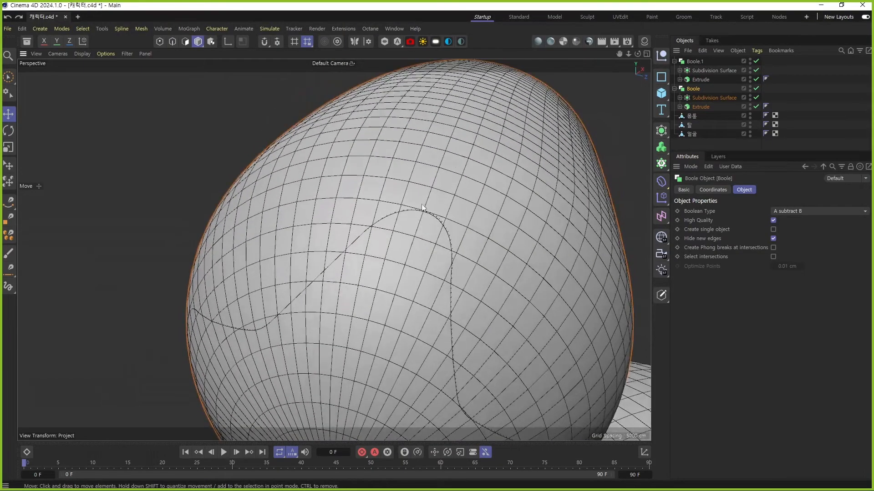
Step: Select the Star splines inside both Extrude objects and examine their spline type and intermediate point settings
{"action": "left_click", "coordinate": [680, 106]}
{"action": "left_click", "coordinate": [680, 79]}
{"action": "left_click", "coordinate": [701, 125]}
{"action": "left_click", "coordinate": [699, 90], "text": "ctrl"}
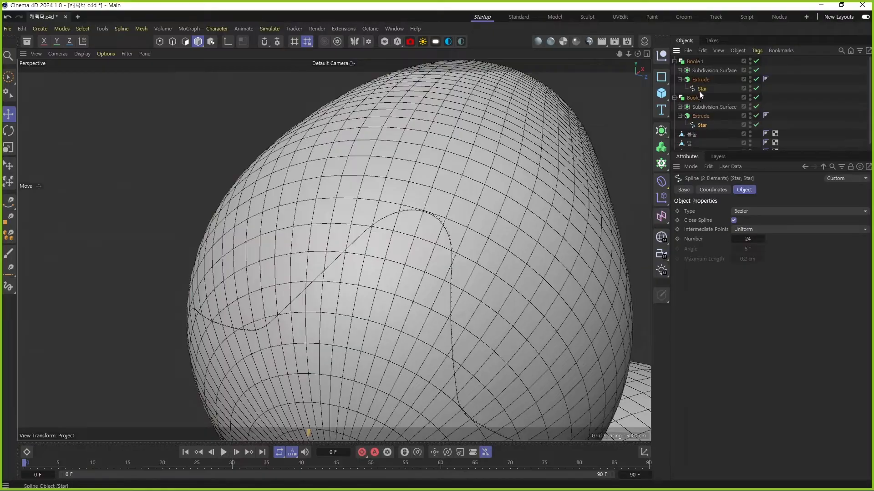
{"action": "left_click", "coordinate": [732, 240]}
{"action": "left_click", "coordinate": [732, 239]}
{"action": "left_click", "coordinate": [733, 239]}
{"action": "left_click", "coordinate": [780, 110]}
Step: Collapse both Boole hierarchies in the object list and save the project
{"action": "left_click", "coordinate": [674, 98]}
{"action": "left_click", "coordinate": [674, 61]}
{"action": "key", "text": "ctrl+s"}
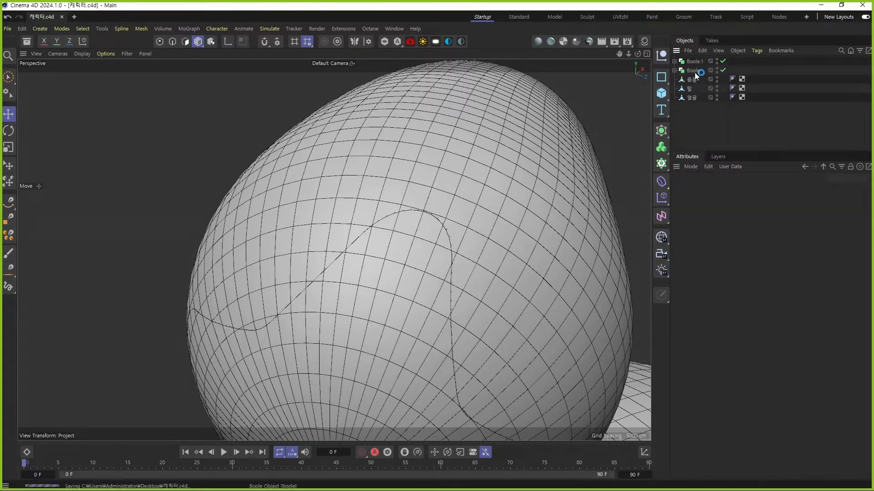
{"action": "left_click_drag", "start_coordinate": [450, 252], "coordinate": [514, 353], "text": "alt"}
{"action": "key", "text": "ctrl+s"}
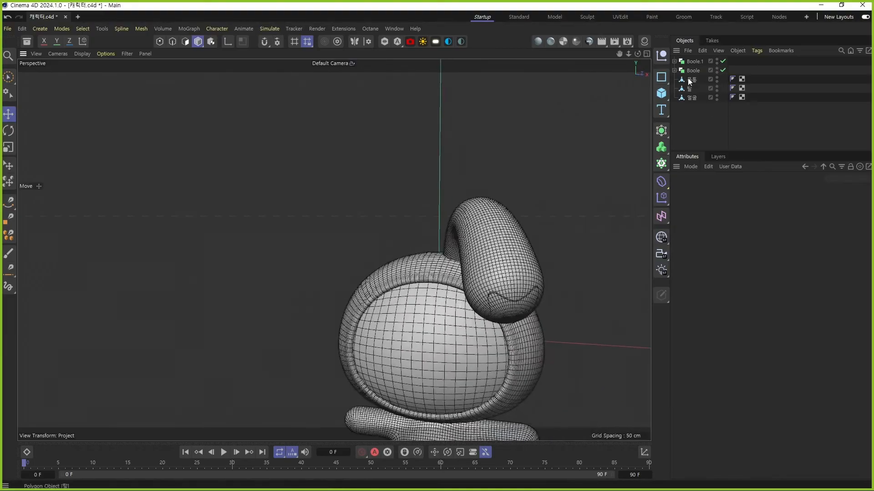
Step: Add a null object and nest both Boole objects under it
{"action": "left_click", "coordinate": [693, 71]}
{"action": "left_click", "coordinate": [693, 61], "text": "ctrl"}
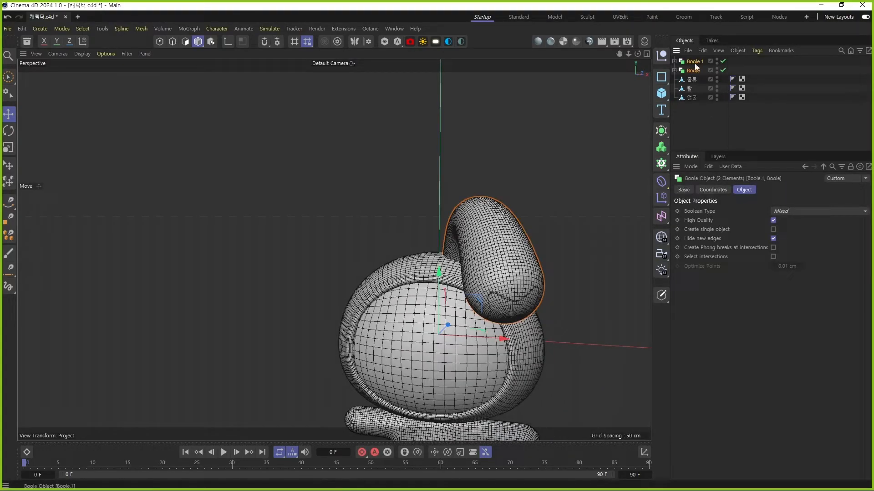
{"action": "left_click", "coordinate": [753, 65]}
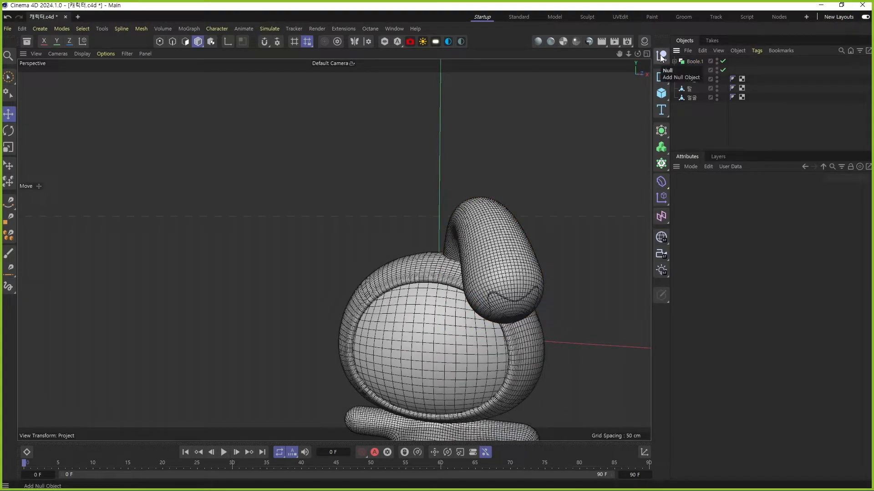
{"action": "left_click", "coordinate": [661, 56]}
{"action": "left_click", "coordinate": [690, 78]}
{"action": "left_click", "coordinate": [695, 69], "text": "ctrl"}
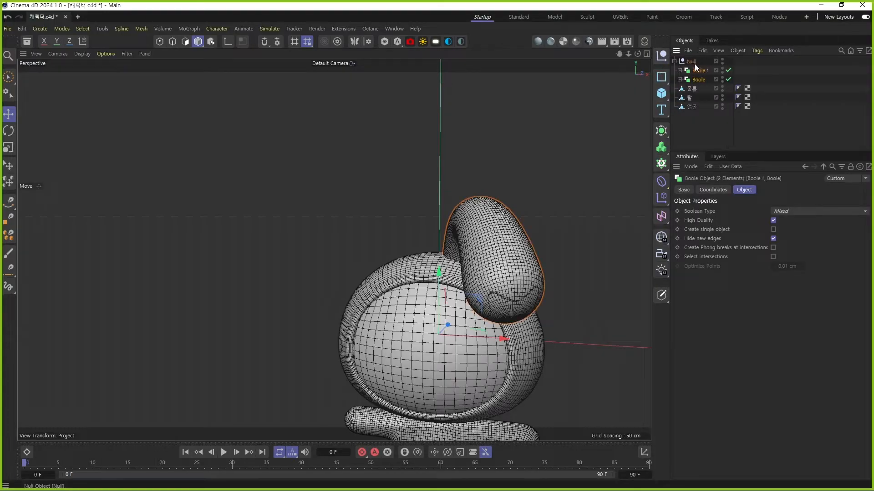
Step: Undo the nesting of the Boole objects and the creation of the null object
{"action": "key", "text": "ctrl+z"}
{"action": "key", "text": "ctrl+z"}
{"action": "key", "text": "ctrl+z"}
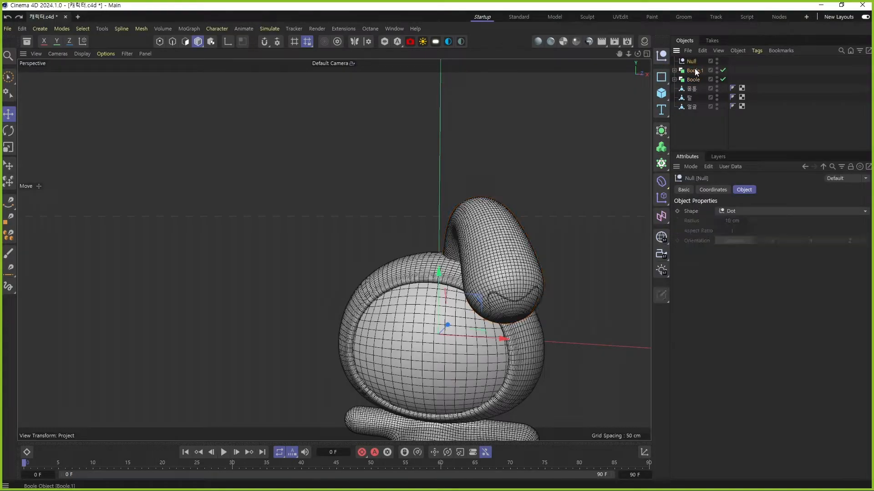
{"action": "key", "text": "ctrl+z"}
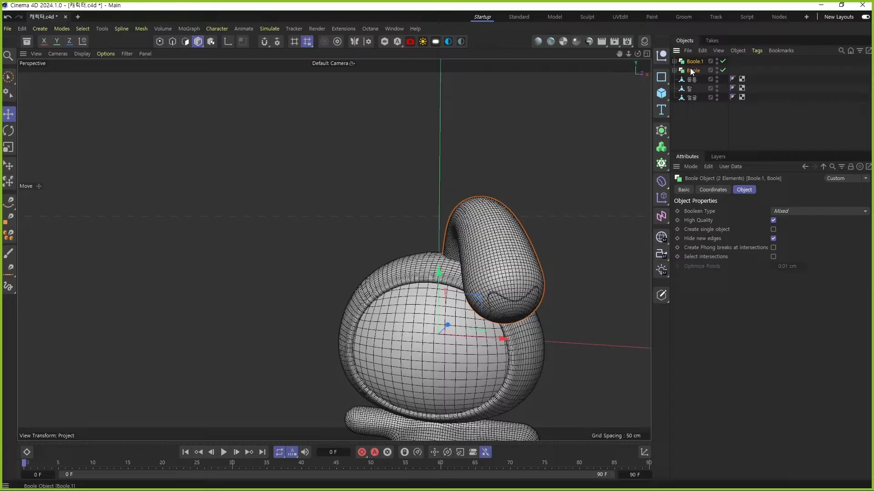
Step: Group the two selected Boole objects under a null and rename it 귀
{"action": "key", "text": "ctrl+z"}
{"action": "double_click", "coordinate": [691, 62]}
{"action": "type", "text": "귀"}
{"action": "key", "text": "Return"}
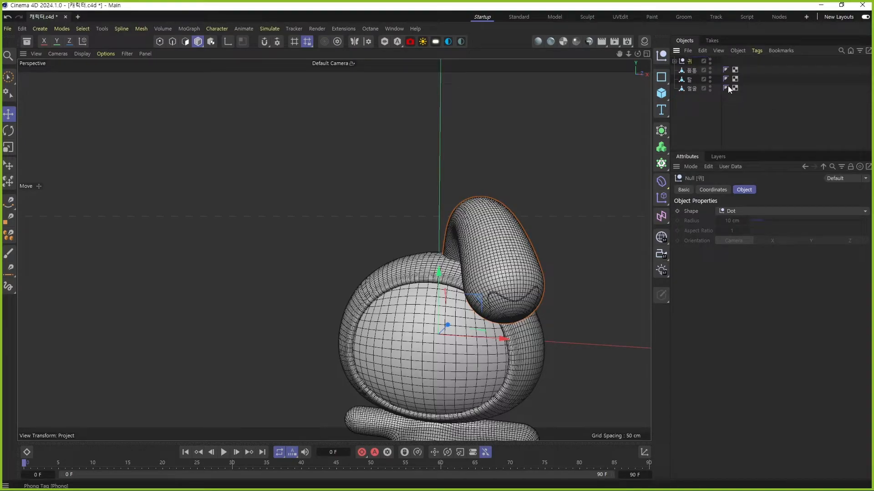
{"action": "left_click", "coordinate": [753, 95]}
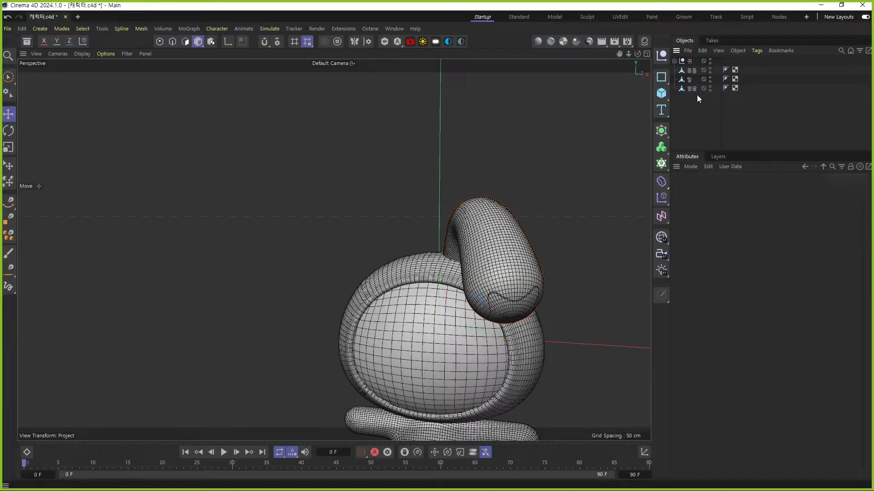
Step: Examine the whole character from the front, including the head, folded ear and body
{"action": "scroll", "coordinate": [456, 315], "scroll_direction": "down", "scroll_amount": 5}
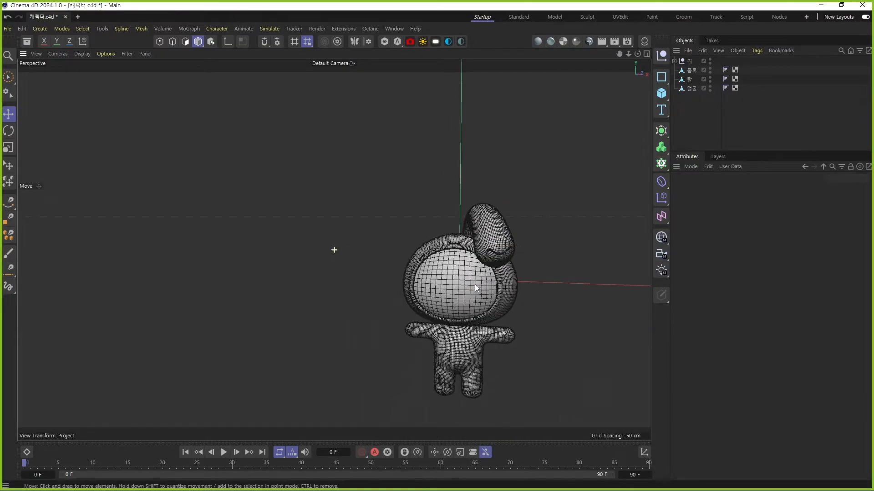
{"action": "scroll", "coordinate": [475, 285], "scroll_direction": "up", "scroll_amount": 5}
{"action": "middle_click_drag", "start_coordinate": [472, 235], "coordinate": [483, 260], "text": "alt"}
{"action": "left_click_drag", "start_coordinate": [481, 259], "coordinate": [498, 223], "text": "alt"}
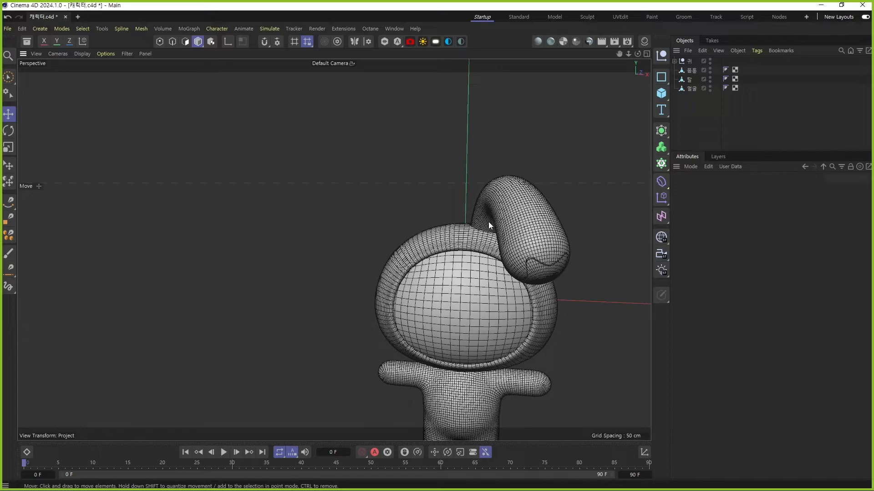
{"action": "middle_click_drag", "start_coordinate": [484, 317], "coordinate": [479, 244], "text": "alt"}
{"action": "left_click_drag", "start_coordinate": [479, 244], "coordinate": [493, 144], "text": "alt"}
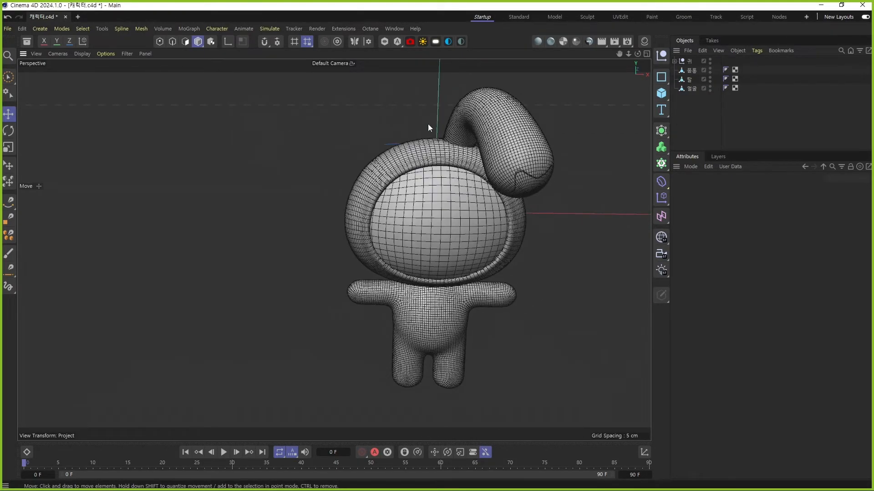
{"action": "left_click_drag", "start_coordinate": [441, 122], "coordinate": [455, 321], "text": "alt"}
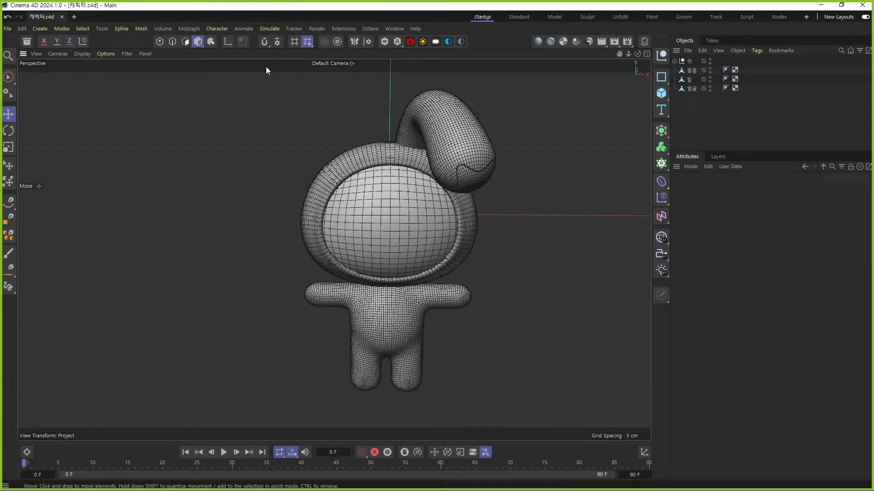
{"action": "left_click_drag", "start_coordinate": [447, 191], "coordinate": [354, 214], "text": "alt"}
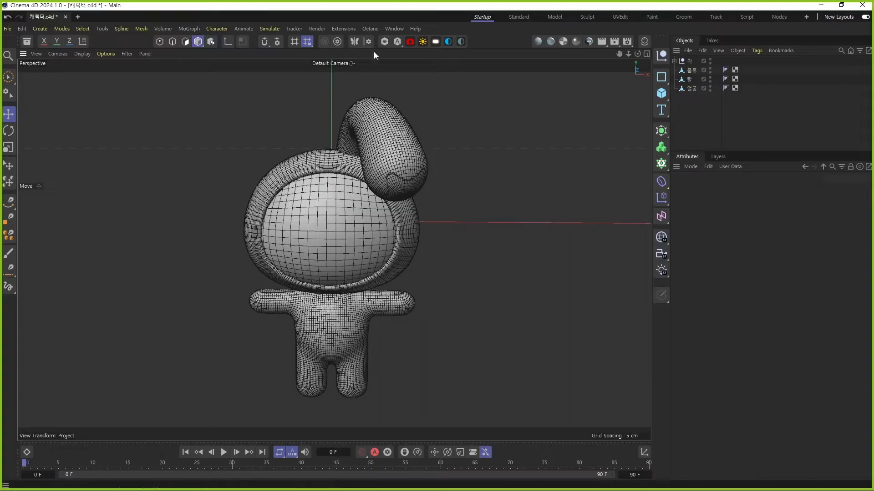
Step: Open the Octane Live Viewer, start rendering the scene, and frame the whole character in the render
{"action": "left_click", "coordinate": [373, 29]}
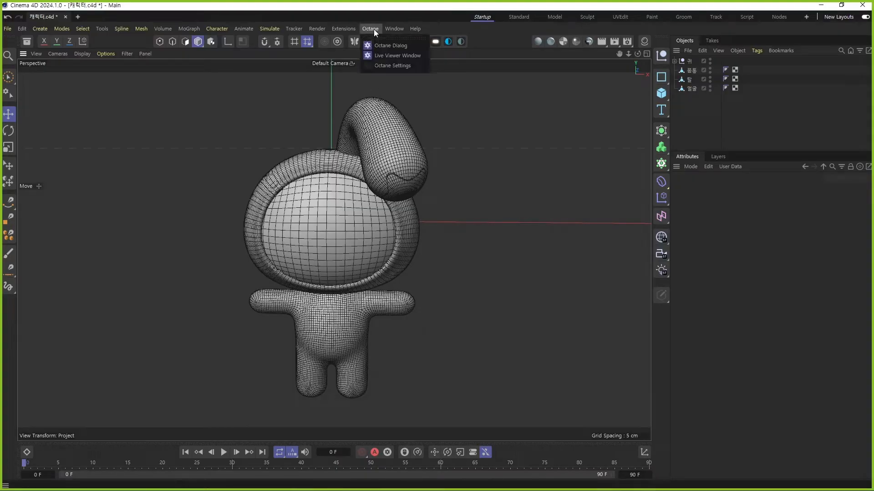
{"action": "left_click", "coordinate": [393, 55]}
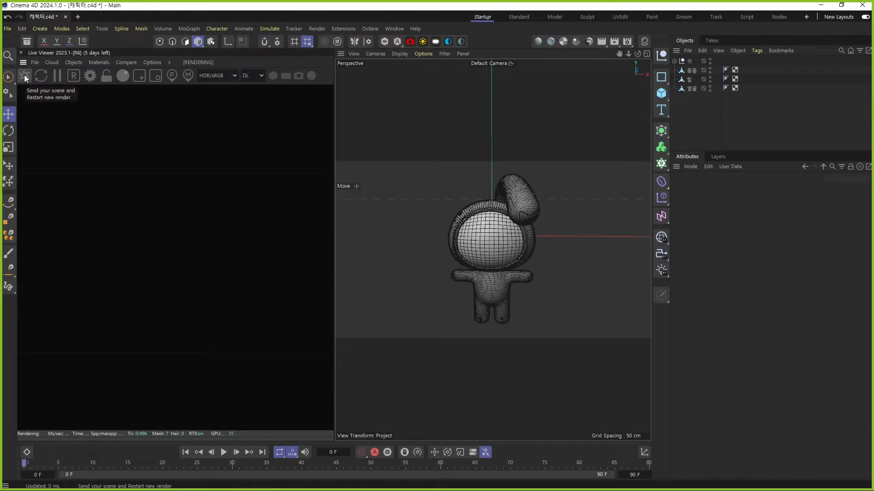
{"action": "left_click", "coordinate": [25, 77]}
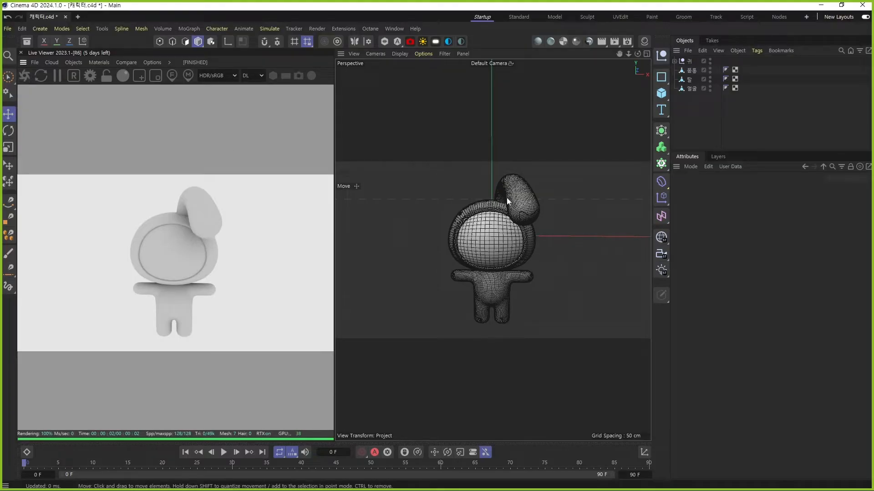
{"action": "middle_click_drag", "start_coordinate": [499, 217], "coordinate": [484, 216], "text": "alt"}
{"action": "mouse_move", "coordinate": [487, 210]}
{"action": "right_mouse_down", "text": "alt"}
{"action": "mouse_move", "coordinate": [492, 247]}
{"action": "mouse_move", "coordinate": [487, 223]}
{"action": "right_mouse_up", "text": "alt"}
{"action": "left_click_drag", "start_coordinate": [487, 223], "coordinate": [485, 219], "text": "alt"}
{"action": "middle_click_drag", "start_coordinate": [485, 219], "coordinate": [488, 238], "text": "alt"}
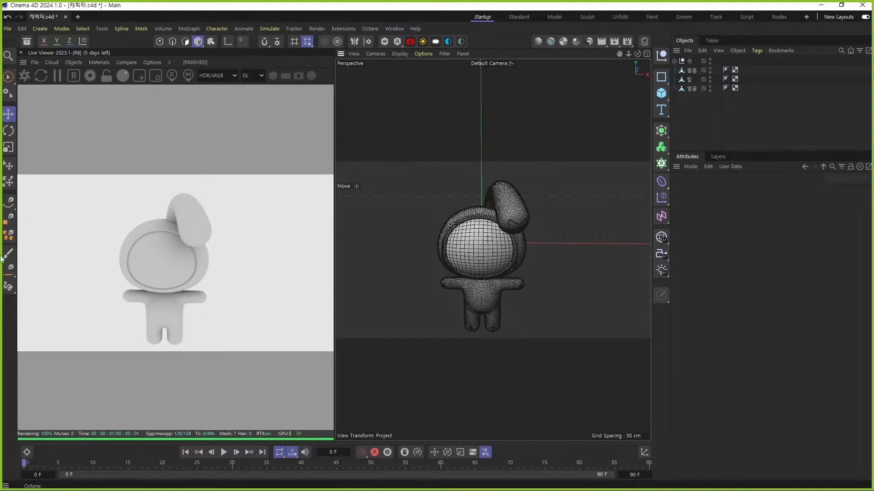
Step: Add an Octane HDRI environment to the scene and save the project
{"action": "left_click", "coordinate": [73, 64]}
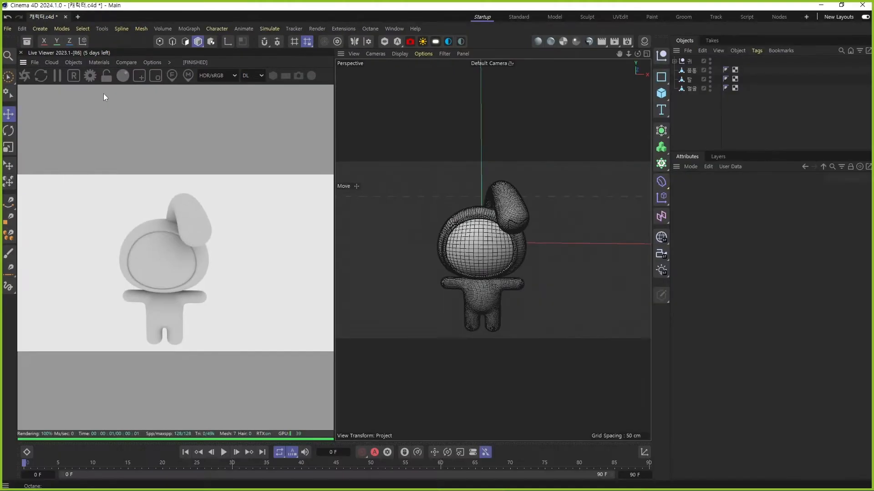
{"action": "left_click", "coordinate": [82, 68]}
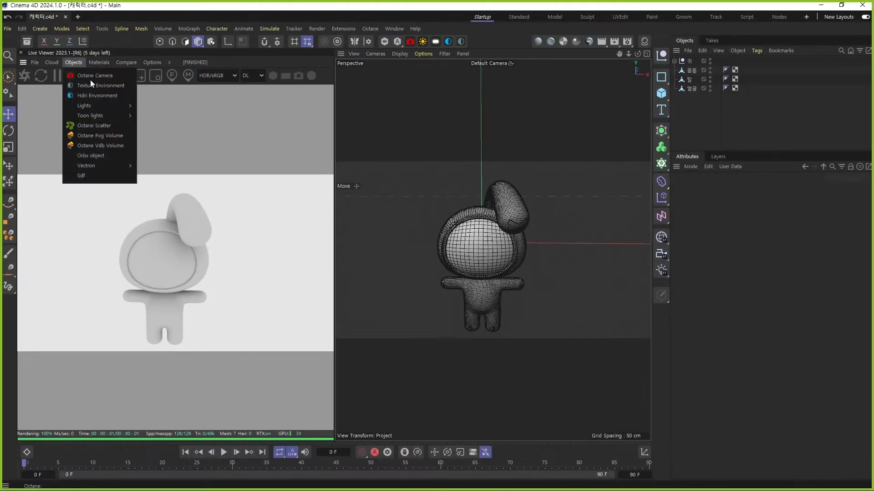
{"action": "left_click", "coordinate": [107, 96]}
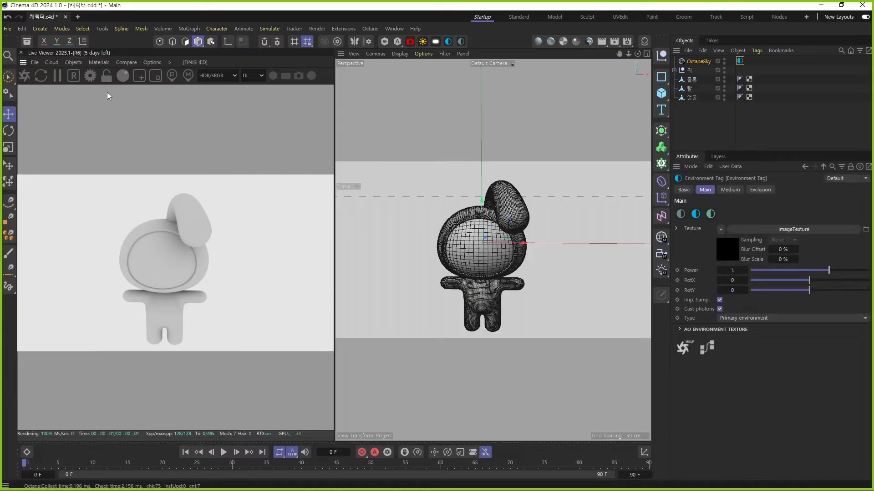
{"action": "left_click", "coordinate": [782, 66]}
{"action": "key", "text": "ctrl+s"}
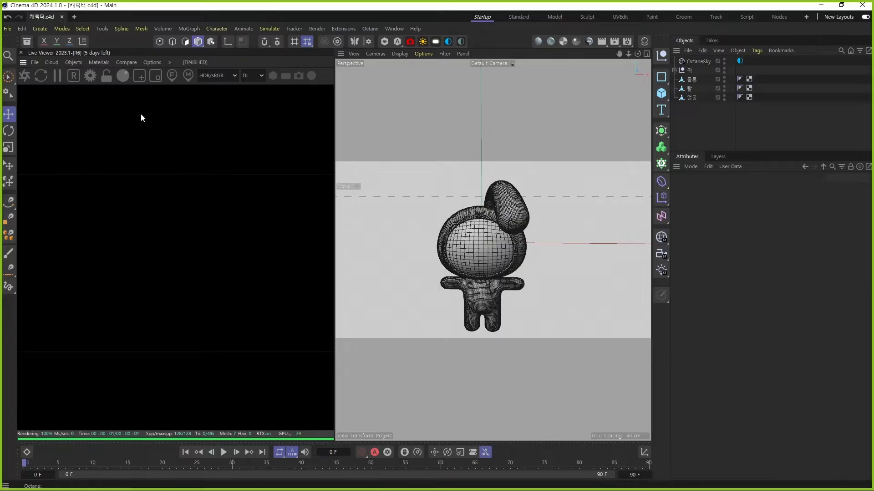
Step: Widen the Live Viewer and open the settings of the OctaneSky object's Environment Tag
{"action": "left_click_drag", "start_coordinate": [337, 232], "coordinate": [467, 231]}
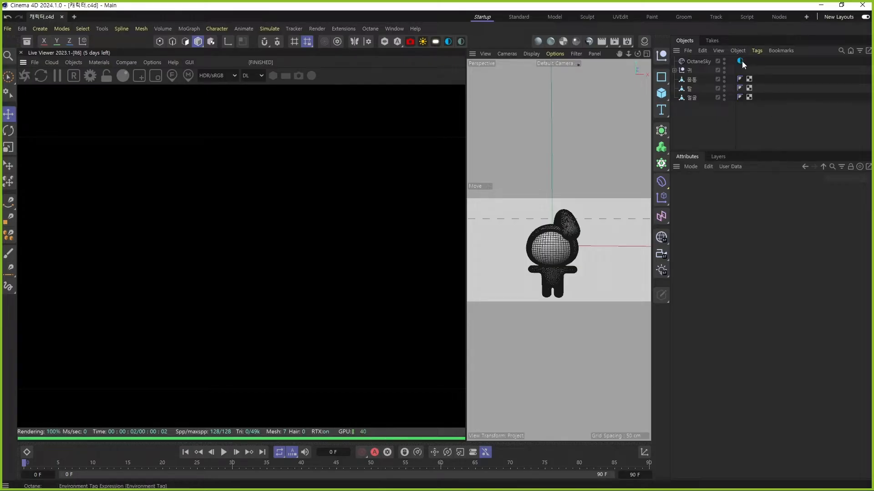
{"action": "left_click", "coordinate": [701, 62]}
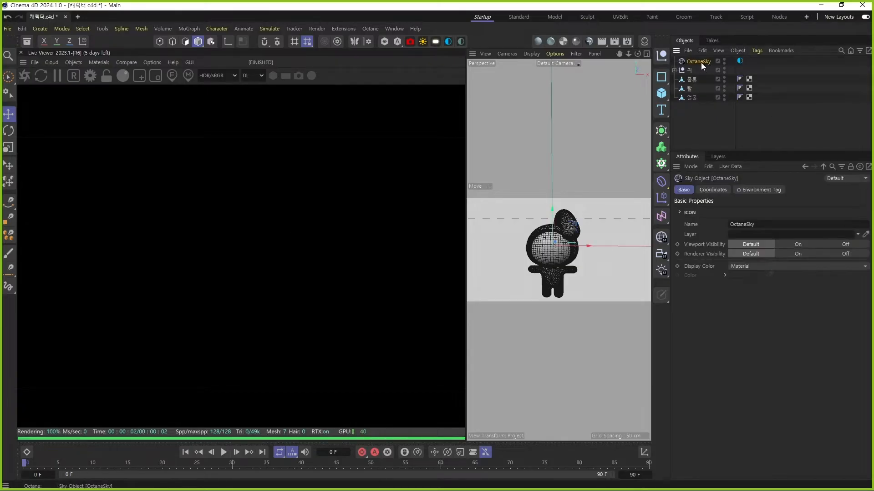
{"action": "left_click", "coordinate": [740, 61]}
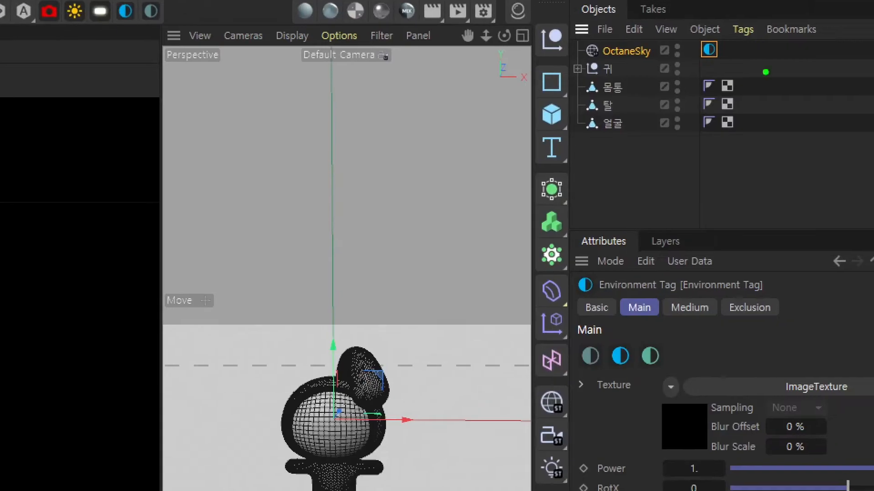
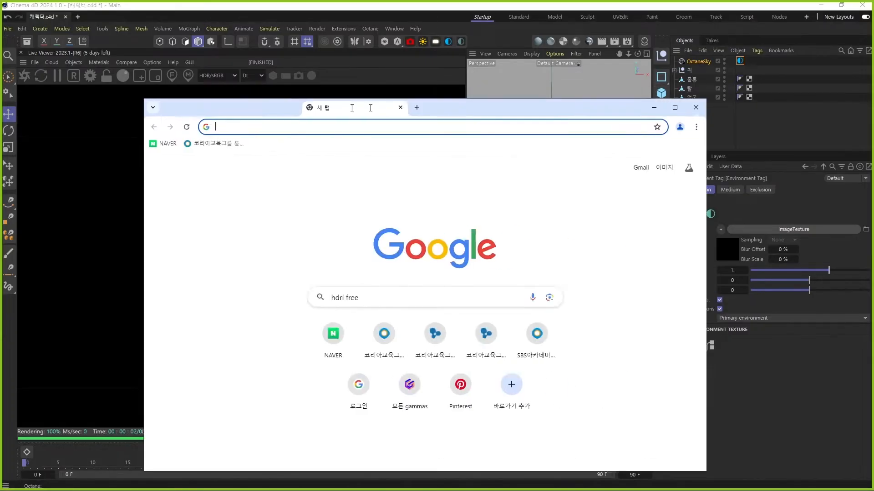
Step: Switch to Chrome, maximize its window, search for "hdri free", and open Poly Haven's HDRIs page
{"action": "left_click_drag", "start_coordinate": [371, 107], "coordinate": [290, 89]}
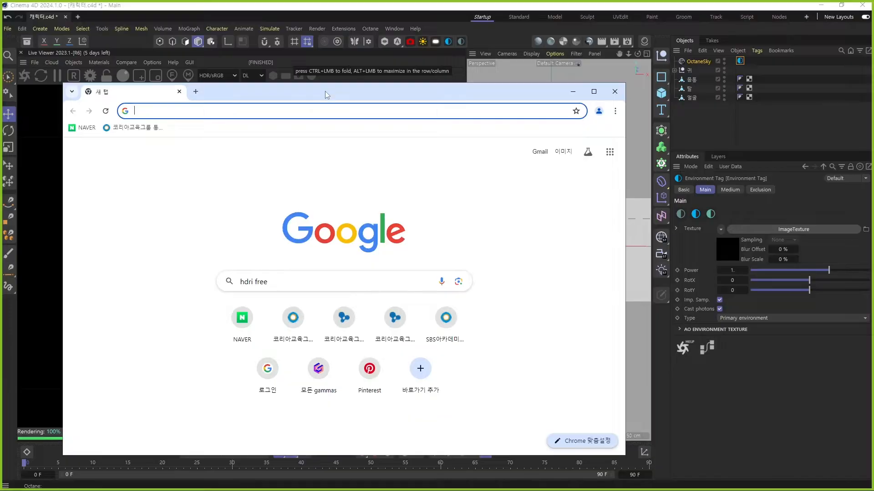
{"action": "double_click", "coordinate": [325, 91]}
{"action": "left_click", "coordinate": [386, 195]}
{"action": "key", "text": "Return"}
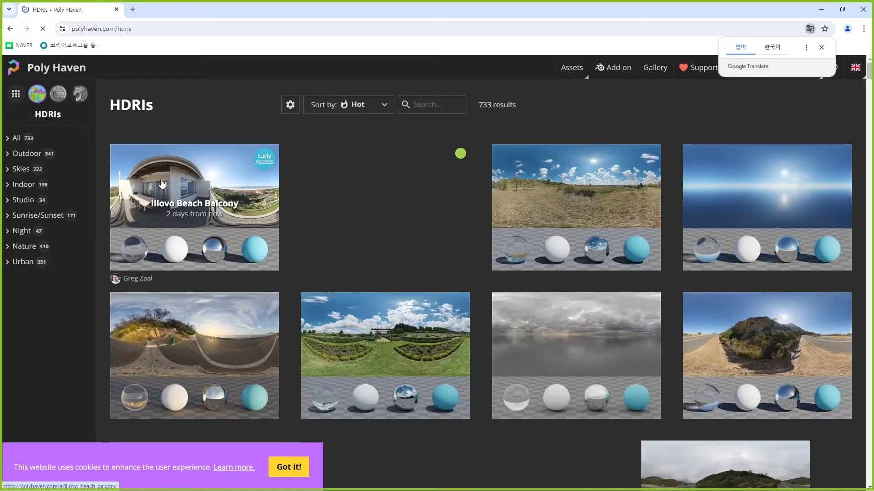
Step: Browse Poly Haven's full HDRI collection to see which environments are available
{"action": "scroll", "coordinate": [628, 238], "scroll_direction": "down", "scroll_amount": 2}
{"action": "scroll", "coordinate": [629, 237], "scroll_direction": "down", "scroll_amount": 10}
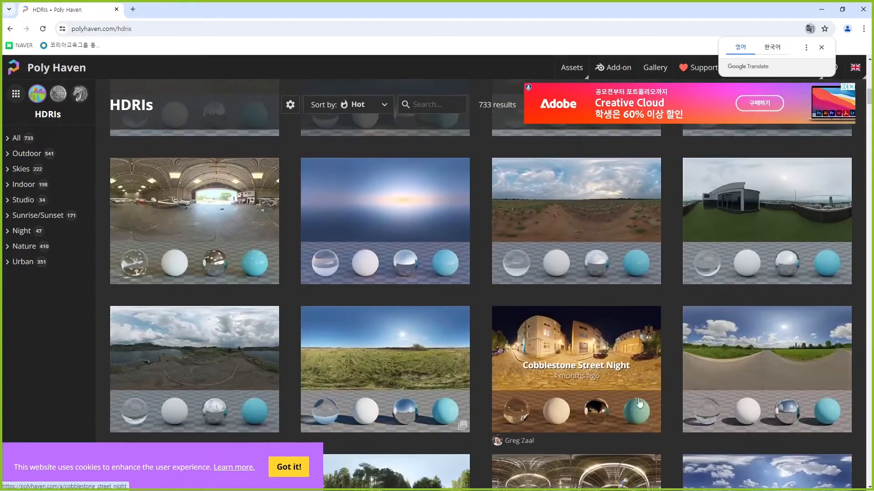
{"action": "scroll", "coordinate": [690, 344], "scroll_direction": "down", "scroll_amount": 3}
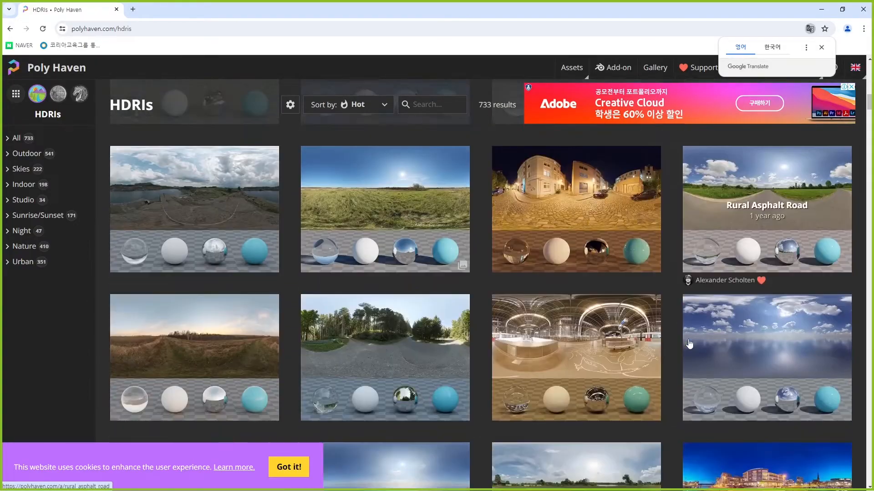
{"action": "scroll", "coordinate": [683, 364], "scroll_direction": "down", "scroll_amount": 2}
{"action": "scroll", "coordinate": [673, 392], "scroll_direction": "up", "scroll_amount": 6}
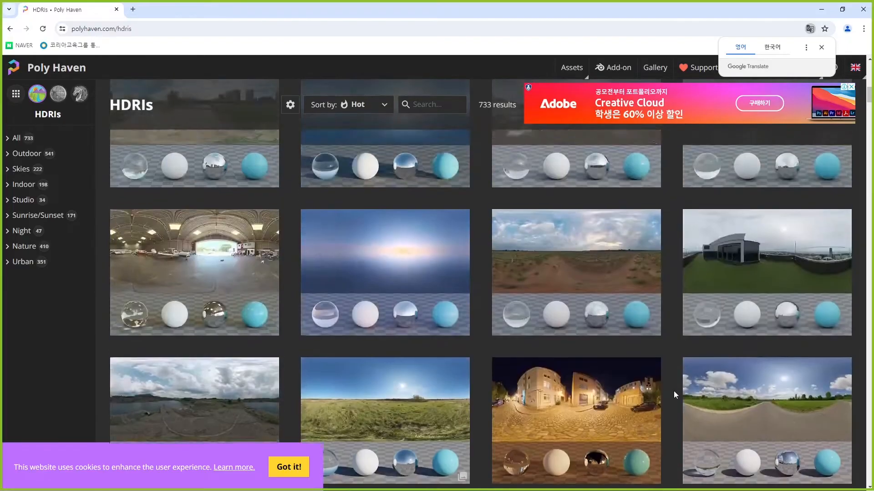
{"action": "scroll", "coordinate": [673, 395], "scroll_direction": "down", "scroll_amount": 5}
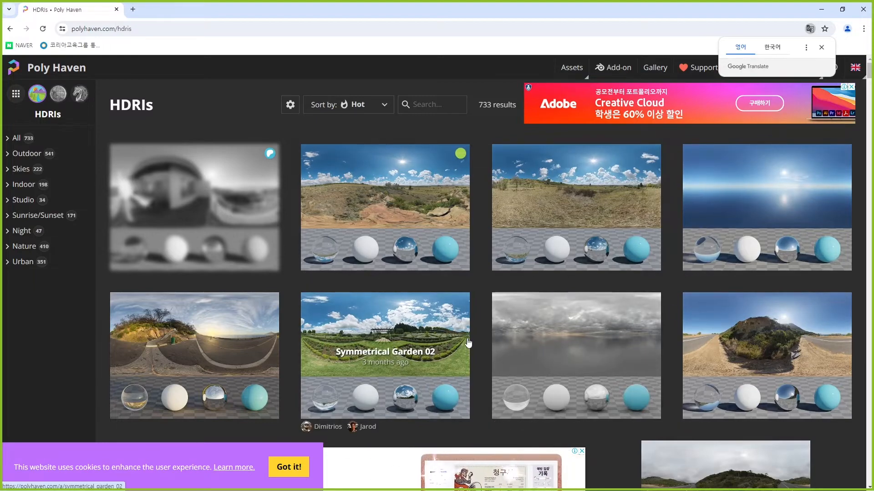
{"action": "left_click_drag", "start_coordinate": [112, 100], "coordinate": [144, 104]}
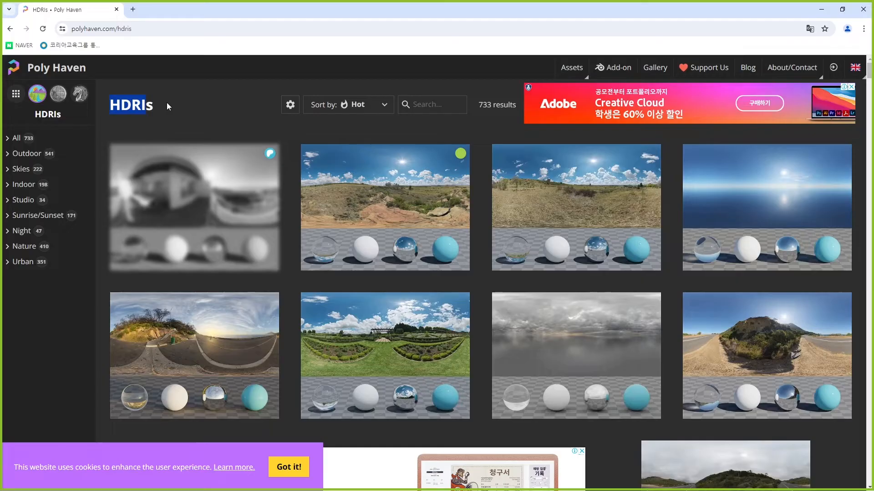
{"action": "left_click", "coordinate": [180, 102]}
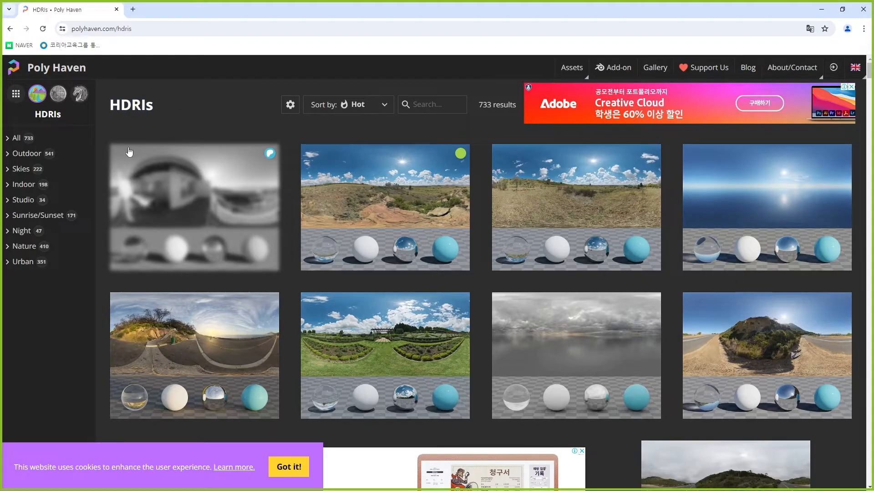
Step: Filter the HDRIs to the Studio category and look through its environments
{"action": "left_click", "coordinate": [37, 200]}
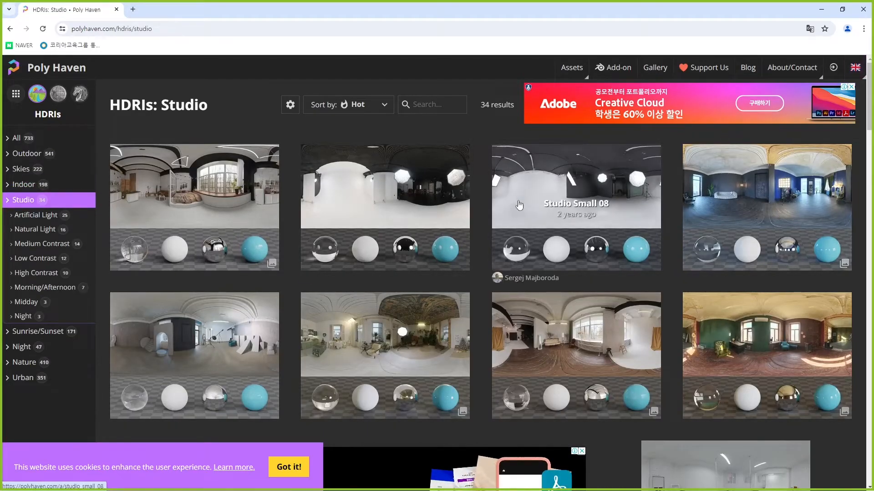
{"action": "scroll", "coordinate": [756, 329], "scroll_direction": "down", "scroll_amount": 1}
{"action": "scroll", "coordinate": [757, 329], "scroll_direction": "down", "scroll_amount": 6}
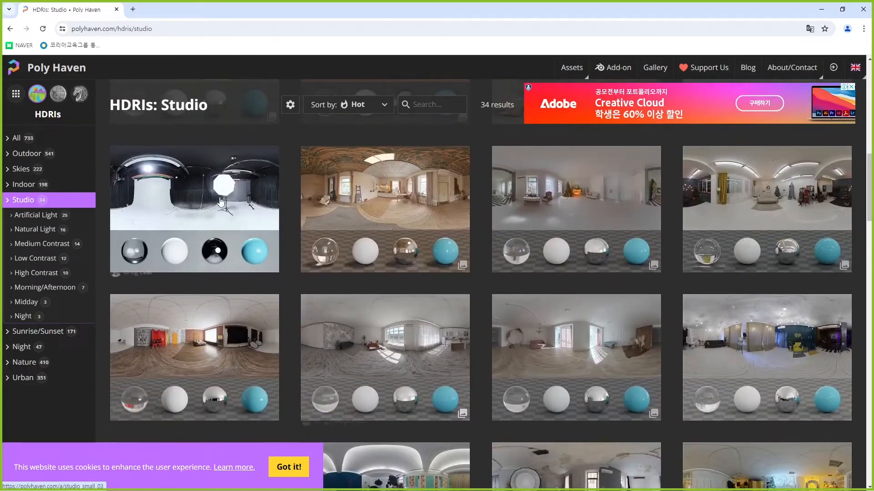
{"action": "scroll", "coordinate": [699, 297], "scroll_direction": "down", "scroll_amount": 4}
{"action": "scroll", "coordinate": [369, 343], "scroll_direction": "up", "scroll_amount": 13}
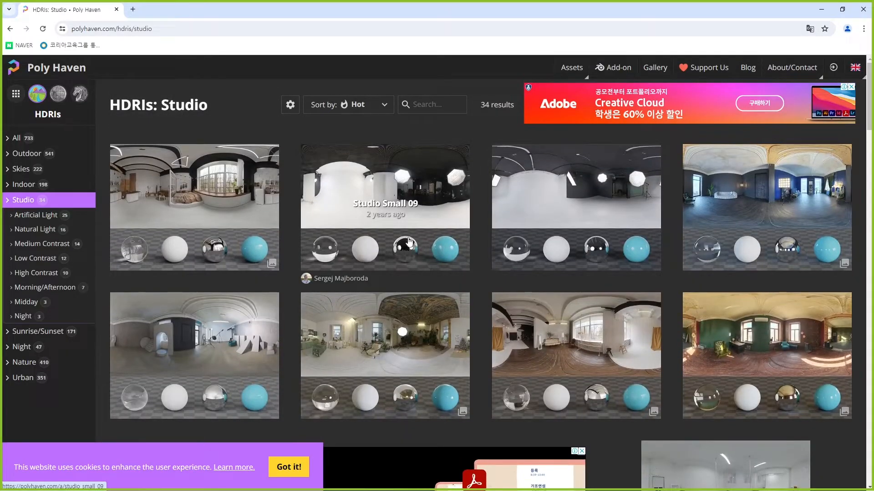
Step: Show the Skies category and examine how the sun in the first HDRI lights and shadows the white preview sphere
{"action": "left_click", "coordinate": [37, 169]}
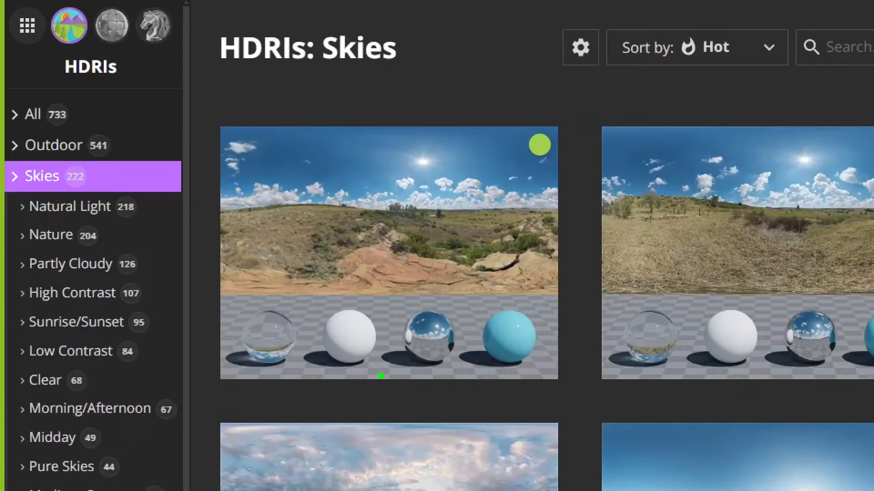
{"action": "mouse_move", "coordinate": [381, 375]}
{"action": "left_mouse_down"}
{"action": "mouse_move", "coordinate": [296, 286]}
{"action": "mouse_move", "coordinate": [374, 384]}
{"action": "left_mouse_up"}
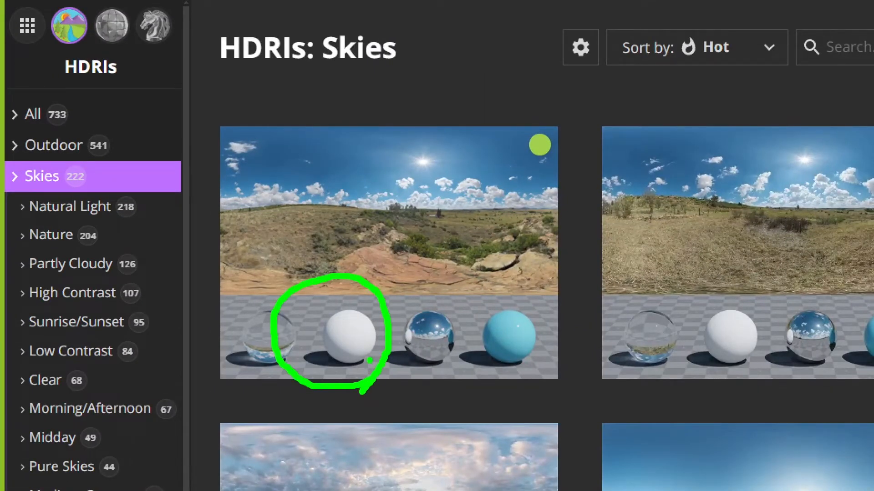
{"action": "key", "text": "e"}
{"action": "mouse_move", "coordinate": [448, 273]}
{"action": "left_mouse_down"}
{"action": "mouse_move", "coordinate": [429, 277]}
{"action": "mouse_move", "coordinate": [458, 244]}
{"action": "left_mouse_up"}
{"action": "key", "text": "e"}
{"action": "mouse_move", "coordinate": [430, 192]}
{"action": "left_mouse_down"}
{"action": "mouse_move", "coordinate": [377, 138]}
{"action": "mouse_move", "coordinate": [382, 182]}
{"action": "mouse_move", "coordinate": [478, 159]}
{"action": "mouse_move", "coordinate": [466, 168]}
{"action": "left_mouse_up"}
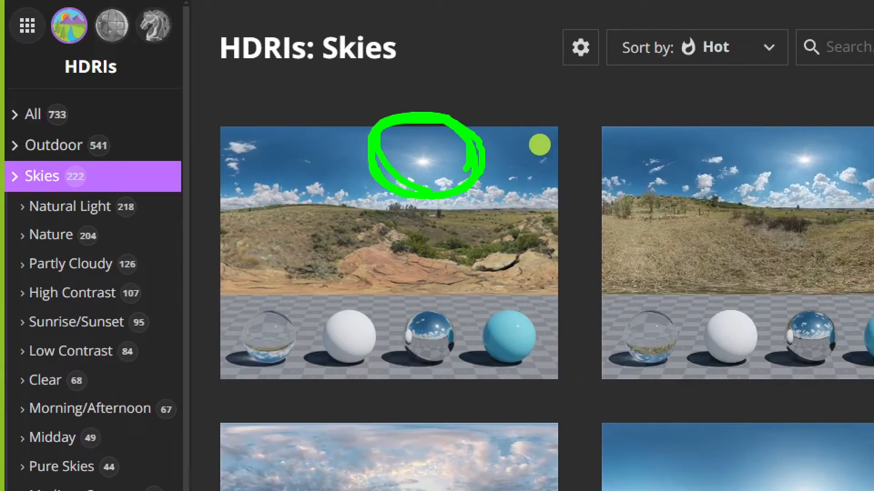
{"action": "mouse_move", "coordinate": [359, 342]}
{"action": "left_mouse_down"}
{"action": "mouse_move", "coordinate": [379, 342]}
{"action": "mouse_move", "coordinate": [459, 287]}
{"action": "left_mouse_up"}
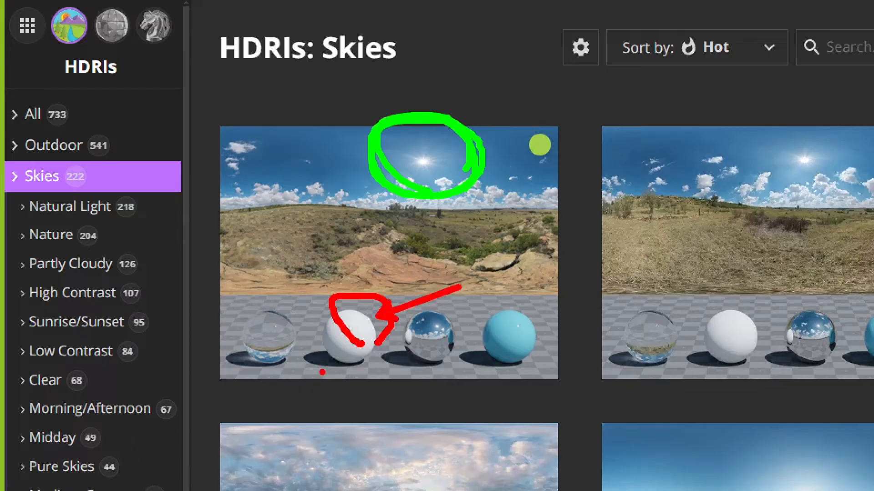
{"action": "left_click_drag", "start_coordinate": [340, 375], "coordinate": [372, 408]}
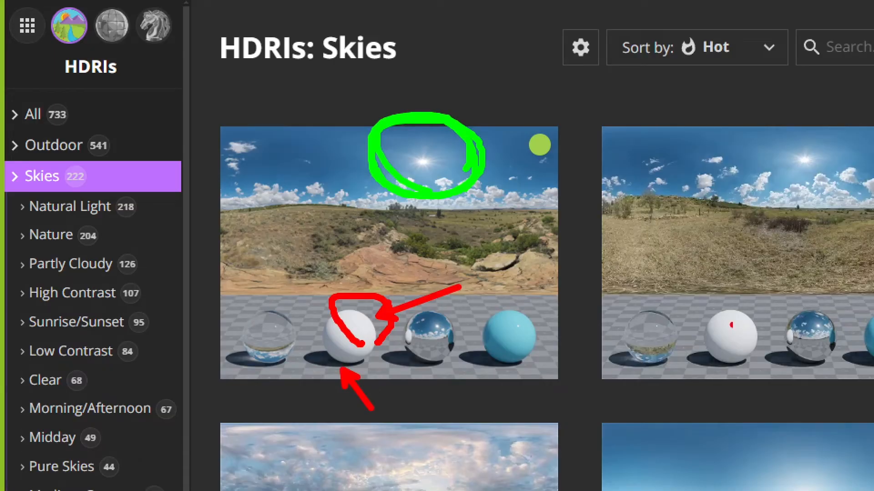
{"action": "key", "text": "Escape"}
Step: Switch to the character's reference animation in the video player, examine the lighting on the ears, and minimize the player
{"action": "key", "text": "alt+Tab"}
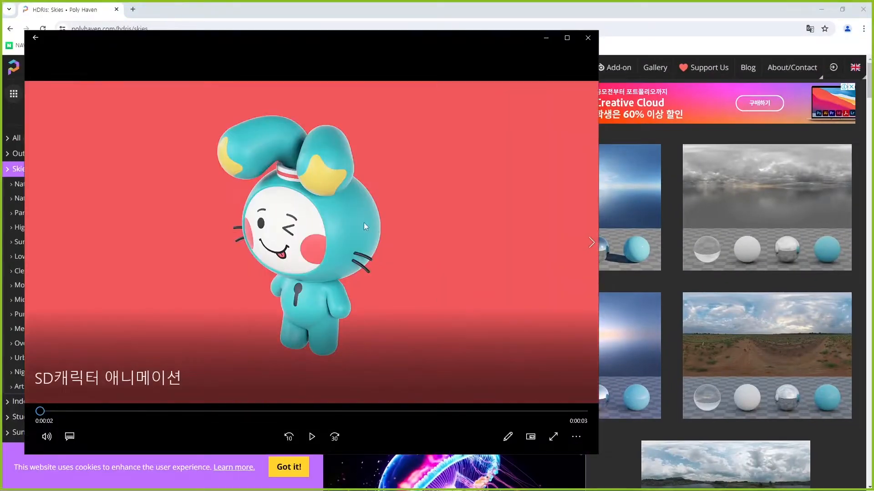
{"action": "key", "text": "ctrl+1"}
{"action": "left_click", "coordinate": [266, 196]}
{"action": "mouse_move", "coordinate": [287, 179]}
{"action": "left_mouse_down"}
{"action": "mouse_move", "coordinate": [250, 175]}
{"action": "mouse_move", "coordinate": [305, 195]}
{"action": "mouse_move", "coordinate": [296, 202]}
{"action": "left_mouse_up"}
{"action": "key", "text": "e"}
{"action": "mouse_move", "coordinate": [269, 105]}
{"action": "left_mouse_down"}
{"action": "mouse_move", "coordinate": [208, 110]}
{"action": "mouse_move", "coordinate": [295, 113]}
{"action": "left_mouse_up"}
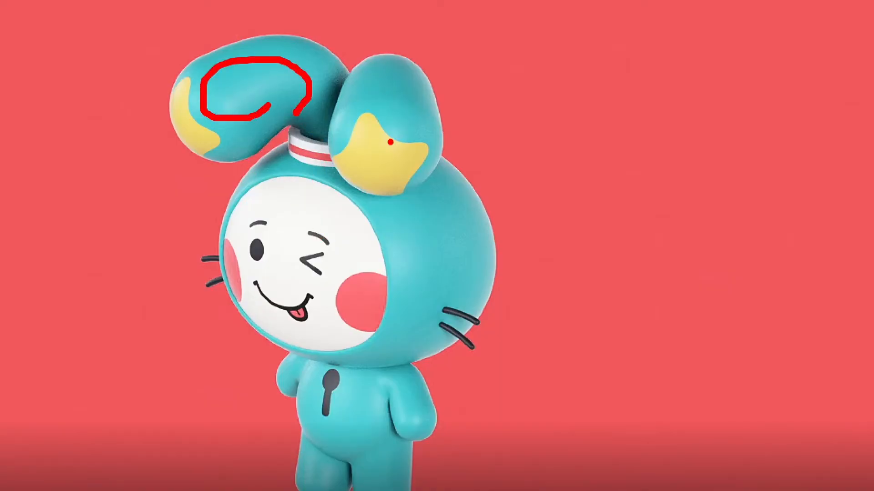
{"action": "key", "text": "Escape"}
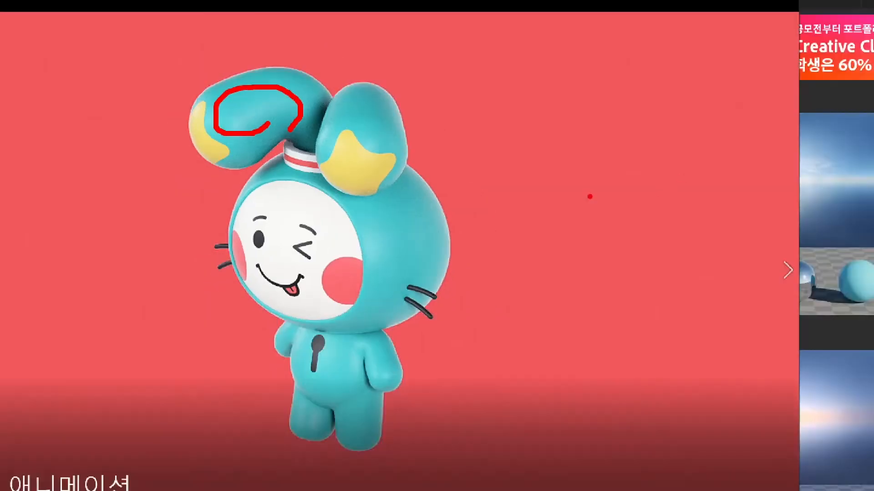
{"action": "left_click", "coordinate": [548, 38]}
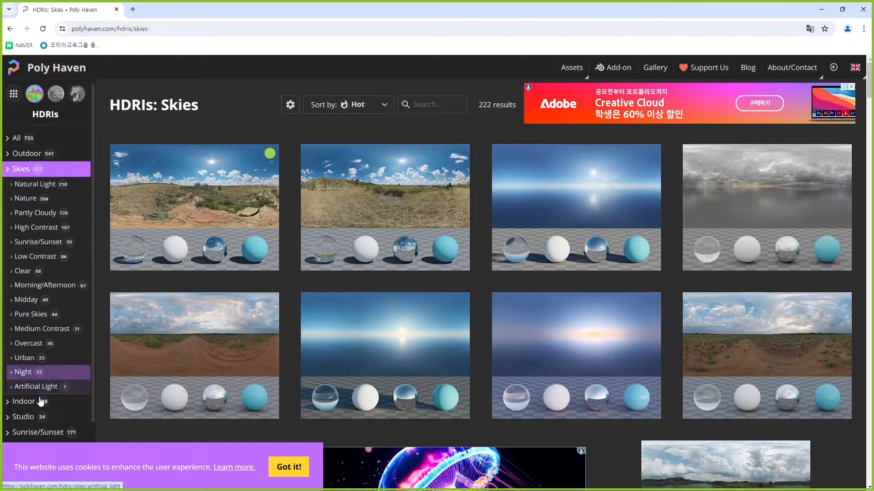
Step: Return to the Studio category and compare the lighting on the white preview spheres, including Studio Small 09 and Photo Studio Loft Hall
{"action": "left_click", "coordinate": [38, 422]}
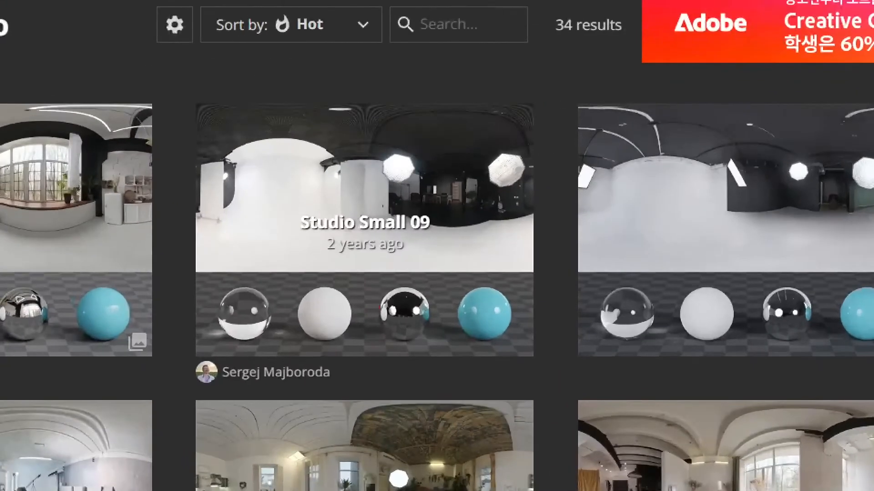
{"action": "mouse_move", "coordinate": [358, 317]}
{"action": "left_mouse_down"}
{"action": "mouse_move", "coordinate": [323, 270]}
{"action": "mouse_move", "coordinate": [355, 324]}
{"action": "left_mouse_up"}
{"action": "left_click_drag", "start_coordinate": [355, 293], "coordinate": [456, 276], "text": "ctrl+shift"}
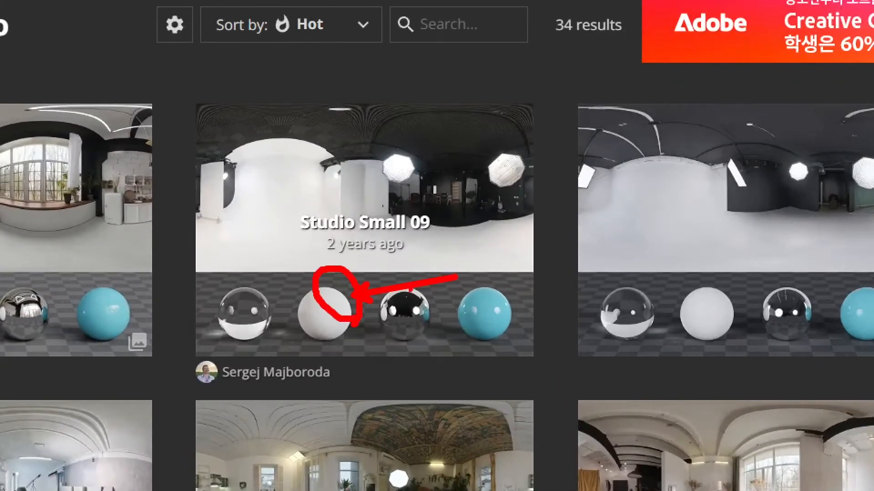
{"action": "mouse_move", "coordinate": [275, 339]}
{"action": "left_mouse_down"}
{"action": "mouse_move", "coordinate": [319, 350]}
{"action": "mouse_move", "coordinate": [380, 403]}
{"action": "left_mouse_up"}
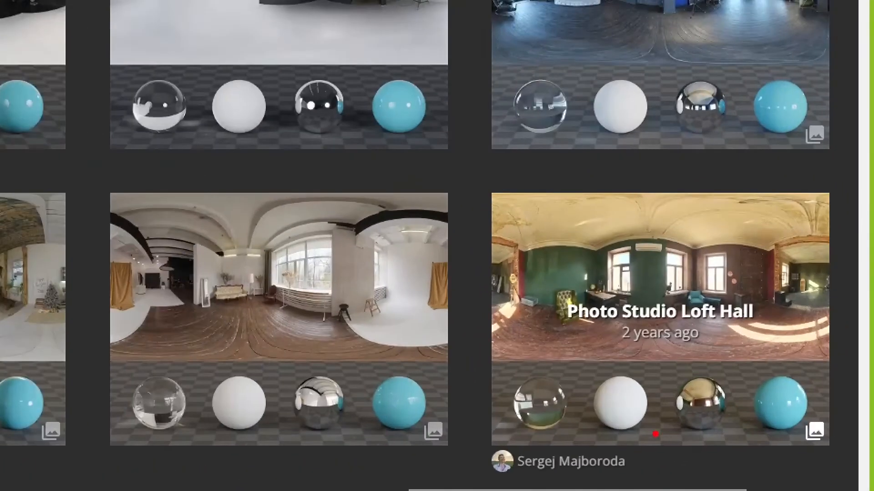
{"action": "mouse_move", "coordinate": [763, 417]}
{"action": "left_mouse_down"}
{"action": "mouse_move", "coordinate": [733, 372]}
{"action": "mouse_move", "coordinate": [758, 419]}
{"action": "left_mouse_up"}
{"action": "left_click_drag", "start_coordinate": [640, 387], "coordinate": [722, 349]}
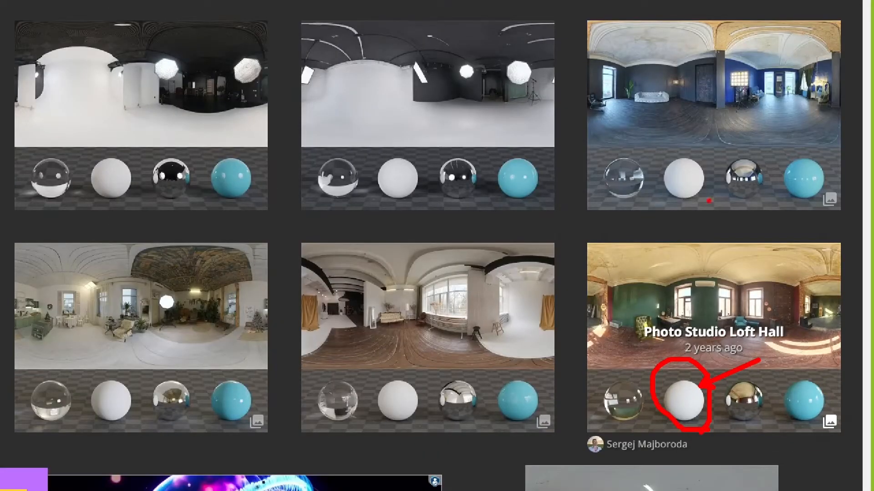
{"action": "mouse_move", "coordinate": [708, 201]}
{"action": "left_mouse_down"}
{"action": "mouse_move", "coordinate": [681, 147]}
{"action": "mouse_move", "coordinate": [711, 212]}
{"action": "left_mouse_up"}
{"action": "left_click_drag", "start_coordinate": [759, 117], "coordinate": [703, 161]}
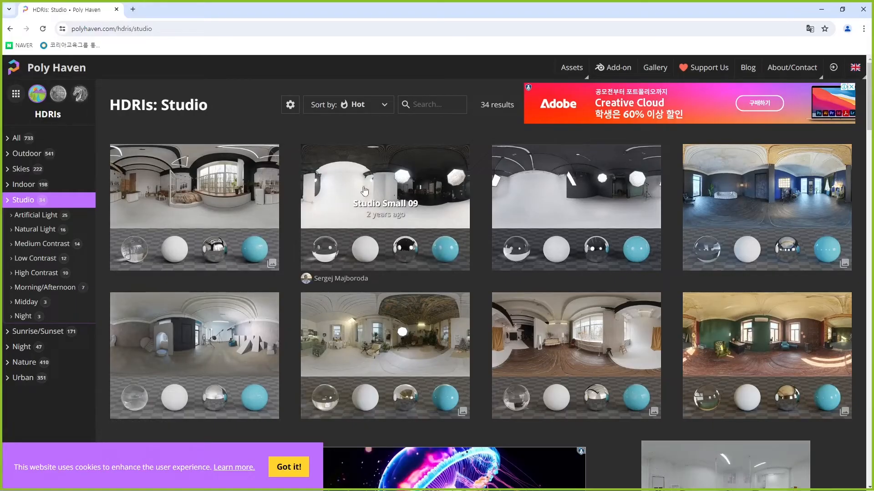
Step: Open the Studio Small 09 HDRI and download it as a 2K EXR
{"action": "left_click", "coordinate": [406, 206]}
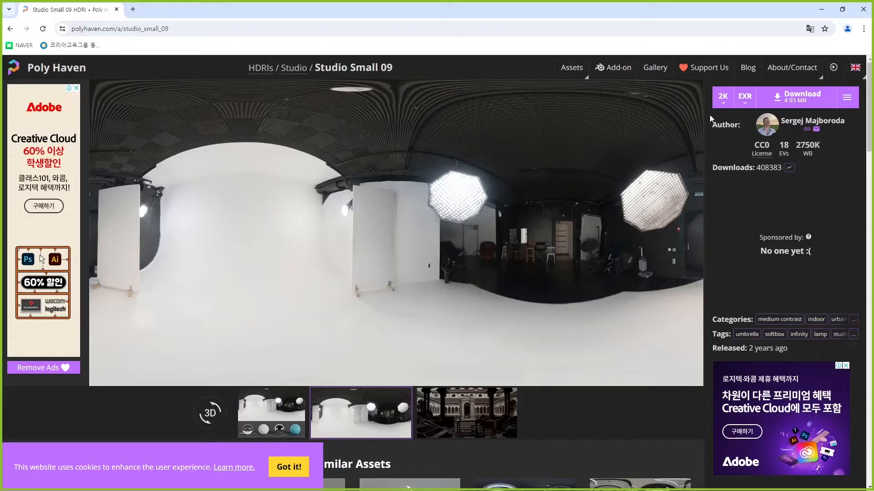
{"action": "left_click", "coordinate": [723, 109]}
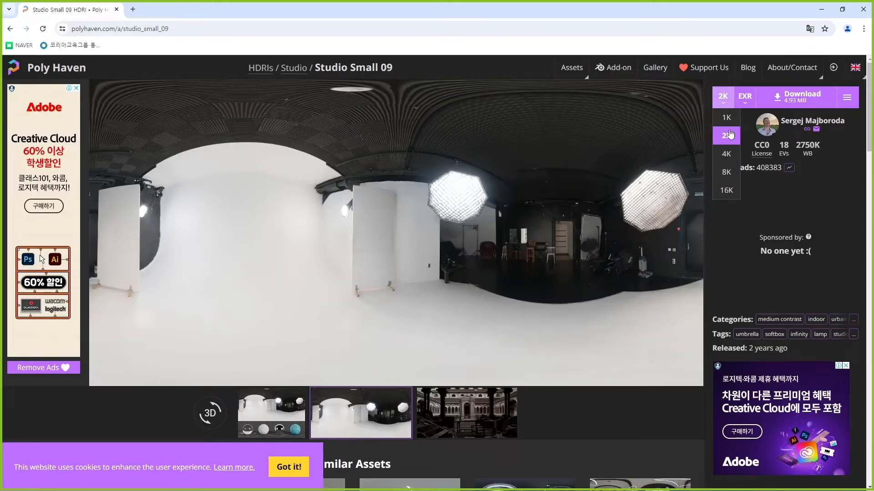
{"action": "left_click", "coordinate": [799, 102]}
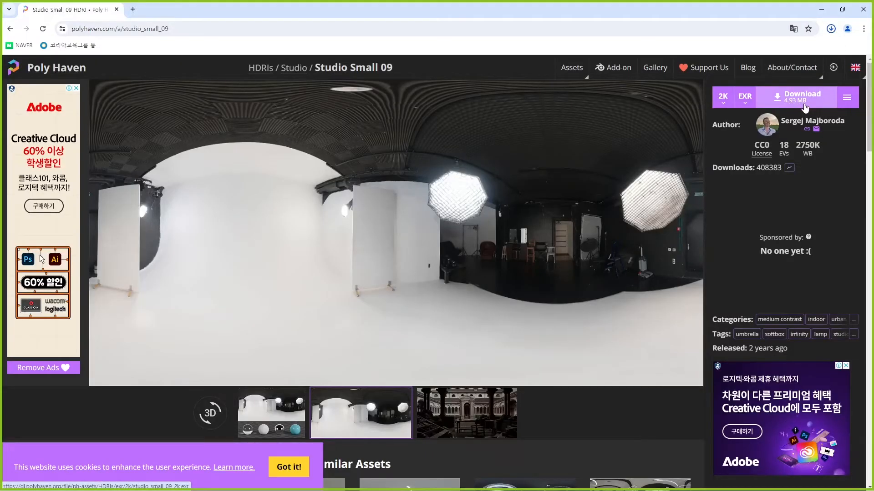
Step: Switch back to Cinema 4D and load studio_small_09_2k (1).exr into the ImageTexture of OctaneSky's Environment Tag
{"action": "left_click", "coordinate": [822, 10]}
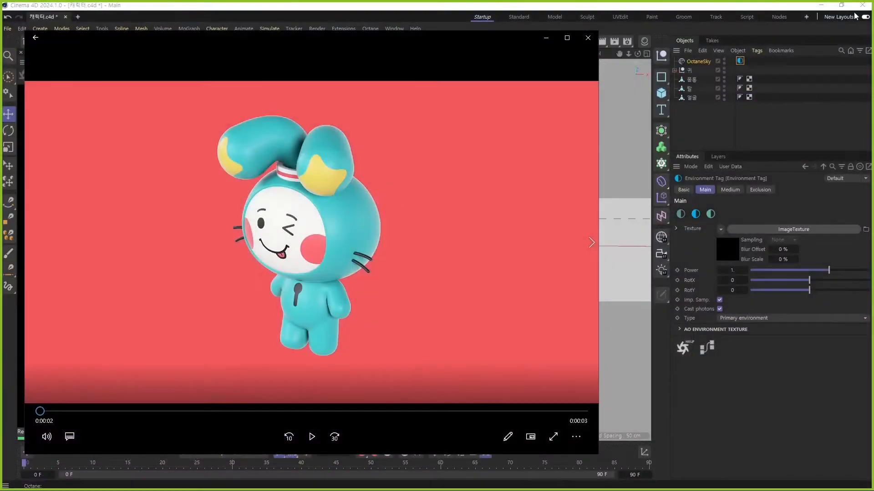
{"action": "left_click", "coordinate": [740, 61]}
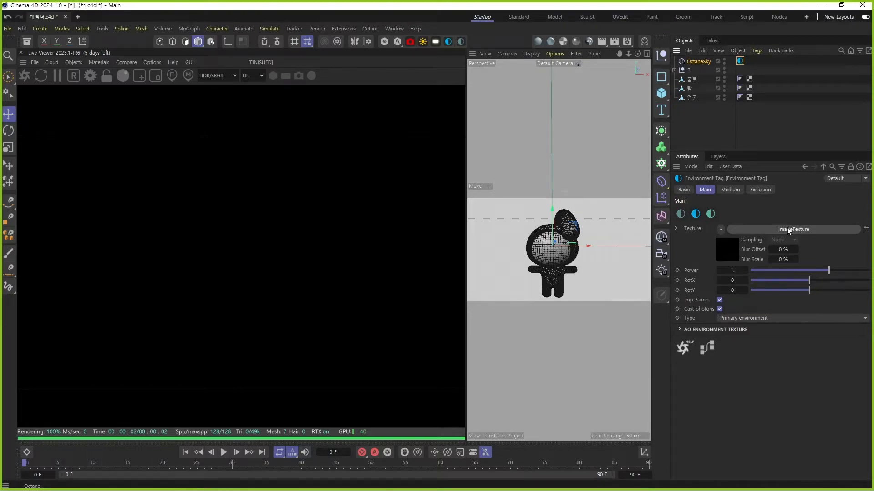
{"action": "left_click", "coordinate": [732, 248]}
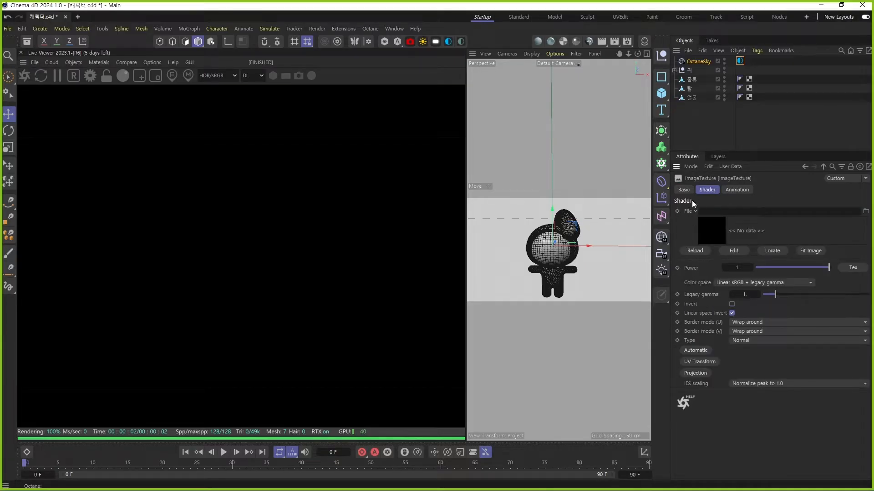
{"action": "left_click", "coordinate": [866, 211]}
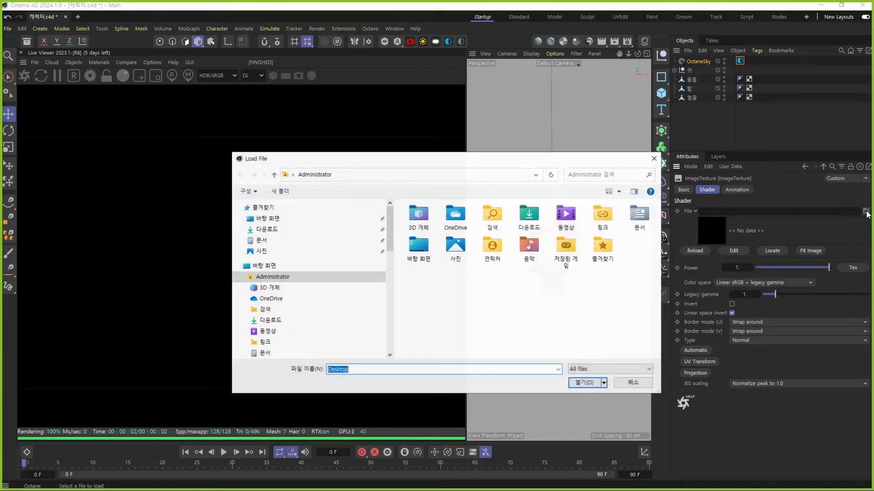
{"action": "left_click", "coordinate": [287, 231]}
{"action": "double_click", "coordinate": [481, 232]}
{"action": "left_click", "coordinate": [504, 289]}
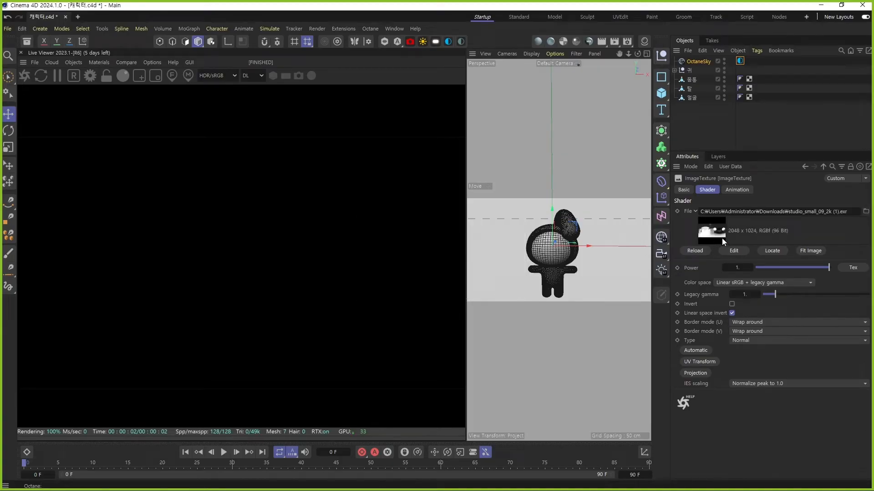
Step: Restart the Live Viewer render and turn the view to show the character from an angle under the new HDRI
{"action": "left_click", "coordinate": [25, 75]}
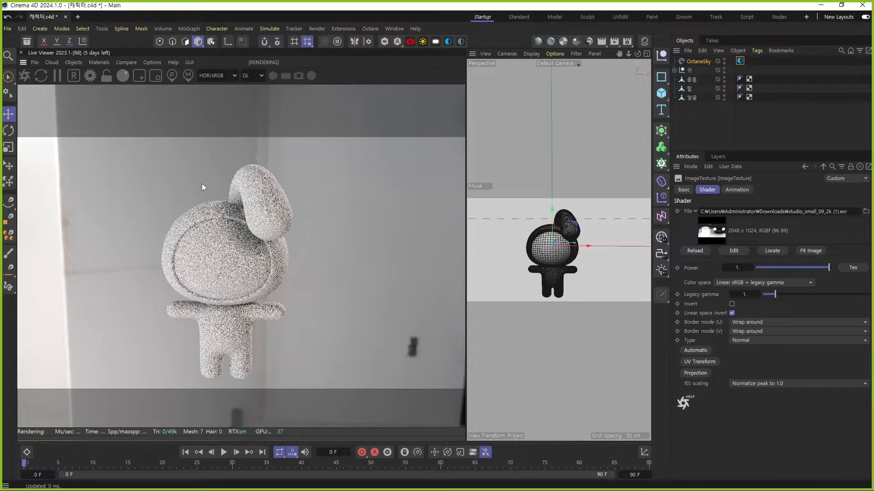
{"action": "left_click_drag", "start_coordinate": [580, 252], "coordinate": [563, 298]}
{"action": "right_click_drag", "start_coordinate": [563, 299], "coordinate": [550, 379], "text": "alt"}
{"action": "left_click_drag", "start_coordinate": [559, 298], "coordinate": [301, 142], "text": "alt"}
{"action": "left_click_drag", "start_coordinate": [241, 193], "coordinate": [564, 302], "text": "alt"}
{"action": "scroll", "coordinate": [564, 302], "scroll_direction": "up", "scroll_amount": 10}
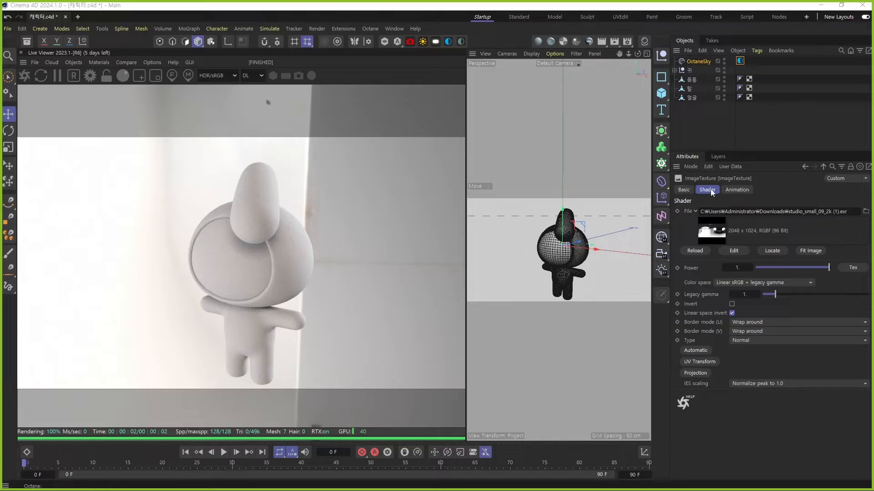
Step: Rotate the HDRI in the Environment Tag, setting RotX to -0.76 and RotY to -0.89
{"action": "left_click", "coordinate": [805, 167]}
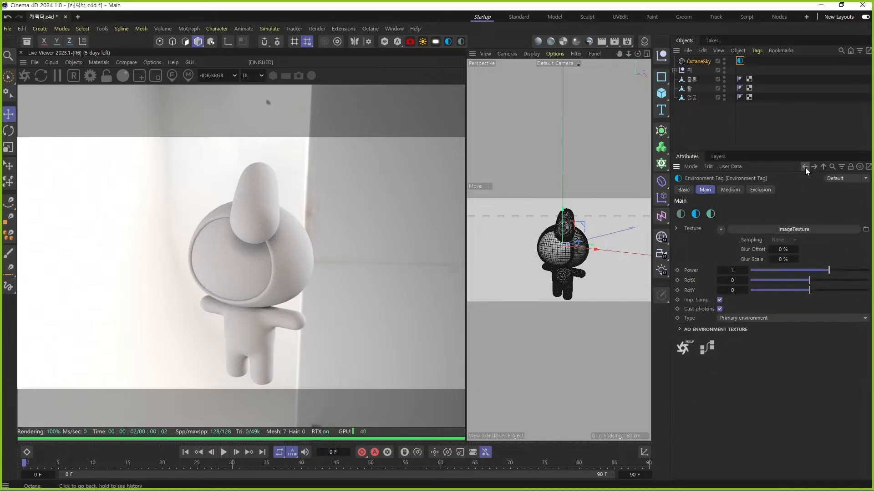
{"action": "left_click", "coordinate": [719, 282]}
{"action": "left_click_drag", "start_coordinate": [718, 282], "coordinate": [720, 293]}
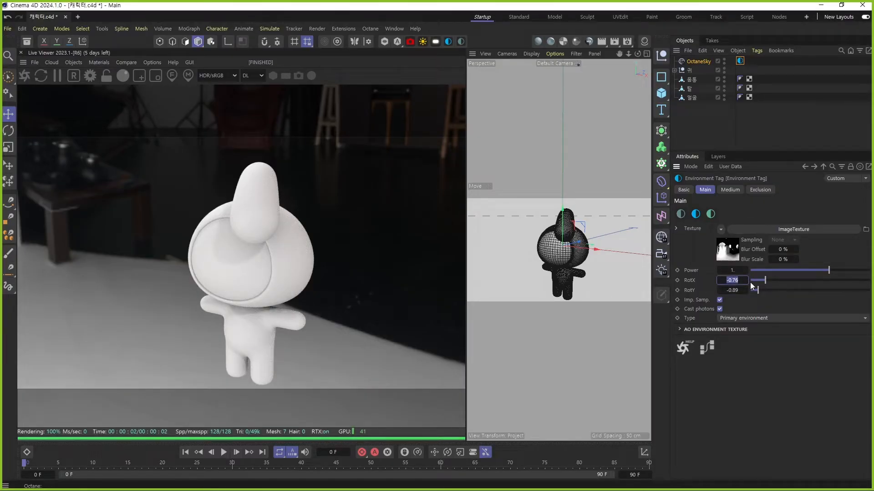
Step: Set the HDRI rotation in the Environment Tag to RotX -0.2 and RotY 0, and save the scene
{"action": "left_click", "coordinate": [750, 282]}
{"action": "type", "text": "-0.2"}
{"action": "key", "text": "Tab"}
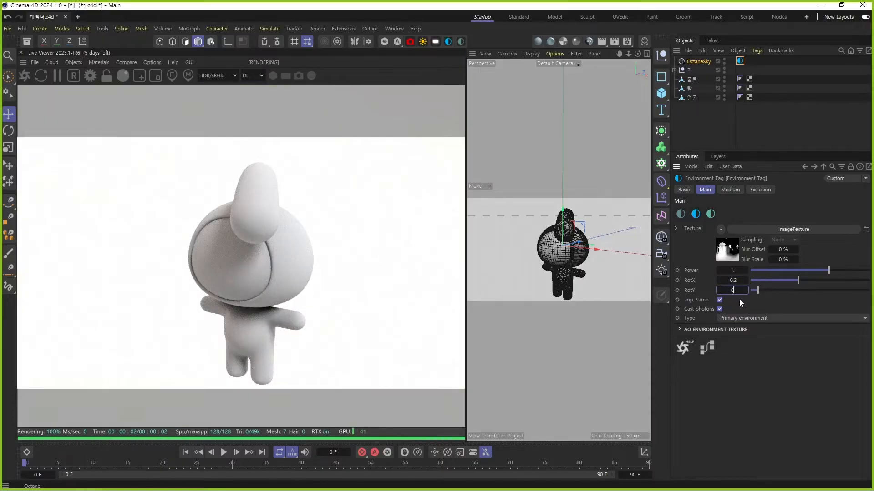
{"action": "type", "text": "0"}
{"action": "key", "text": "Return"}
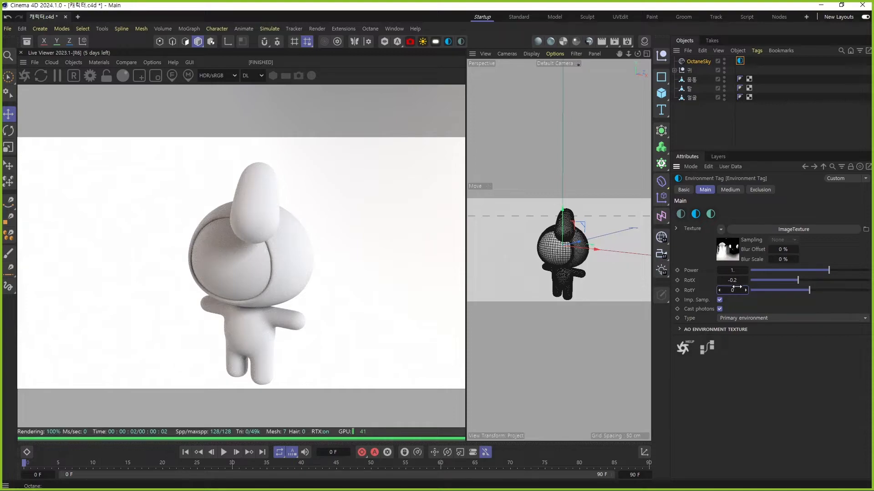
{"action": "key", "text": "ctrl+s"}
Step: Switch the Octane render kernel to Path tracing, with Max. samples at 512 and GI clamp at 1
{"action": "left_click", "coordinate": [90, 77]}
{"action": "left_click_drag", "start_coordinate": [82, 9], "coordinate": [388, 59]}
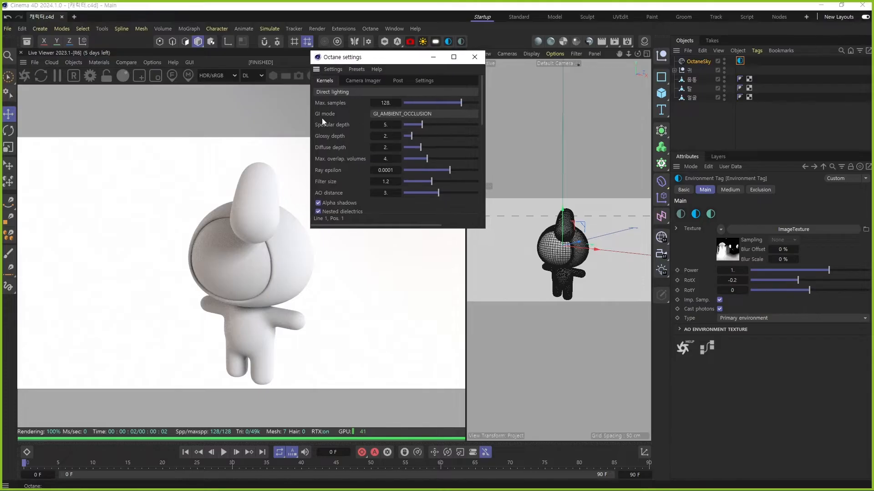
{"action": "left_click", "coordinate": [339, 95]}
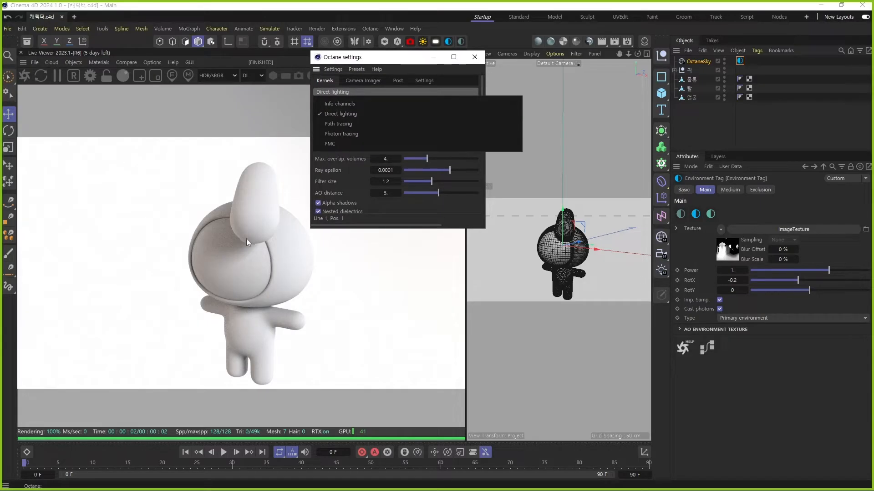
{"action": "left_click", "coordinate": [353, 123]}
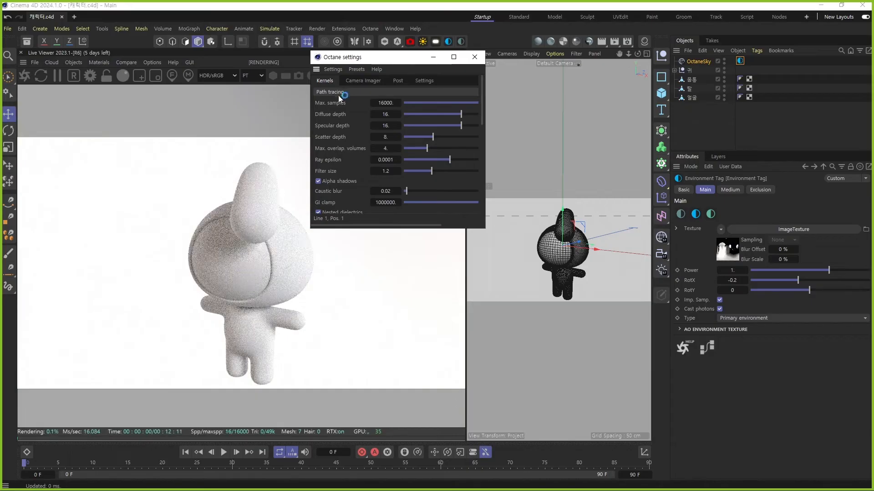
{"action": "double_click", "coordinate": [388, 99]}
{"action": "type", "text": "512"}
{"action": "key", "text": "Return"}
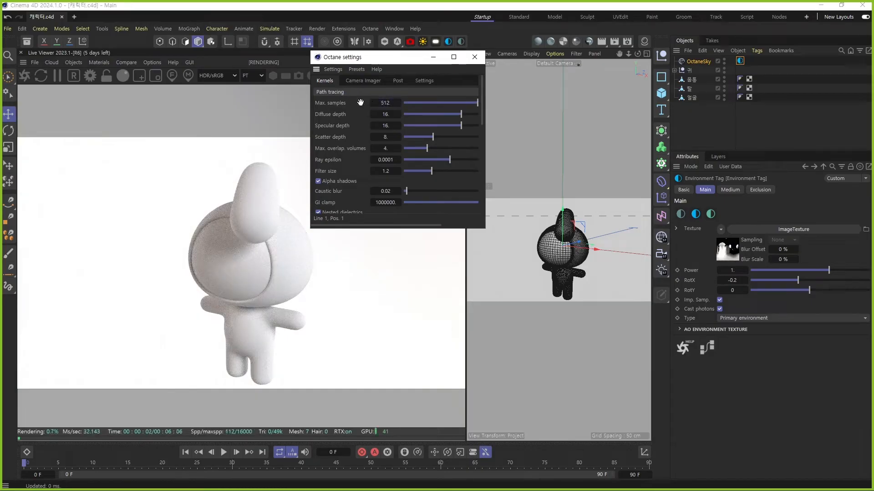
{"action": "double_click", "coordinate": [386, 202]}
{"action": "type", "text": "1"}
{"action": "key", "text": "Return"}
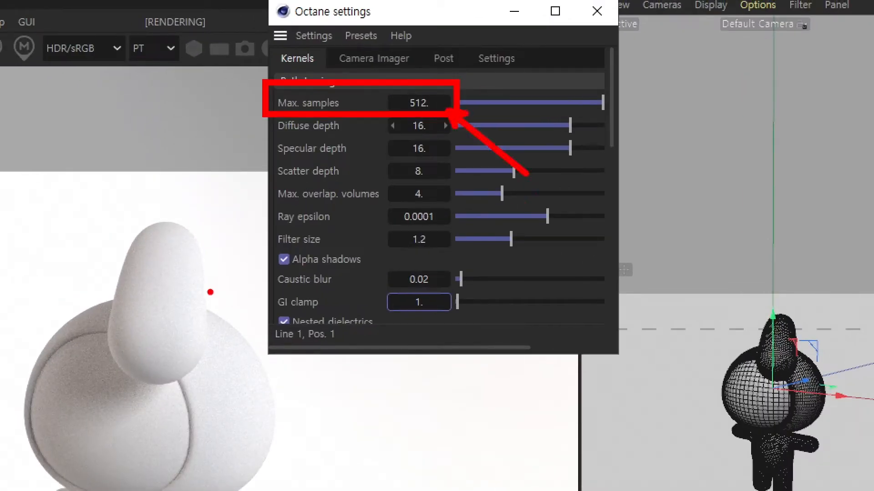
{"action": "mouse_move", "coordinate": [184, 394]}
{"action": "left_mouse_down"}
{"action": "mouse_move", "coordinate": [2, 423]}
{"action": "mouse_move", "coordinate": [219, 293]}
{"action": "mouse_move", "coordinate": [139, 168]}
{"action": "mouse_move", "coordinate": [188, 347]}
{"action": "left_mouse_up"}
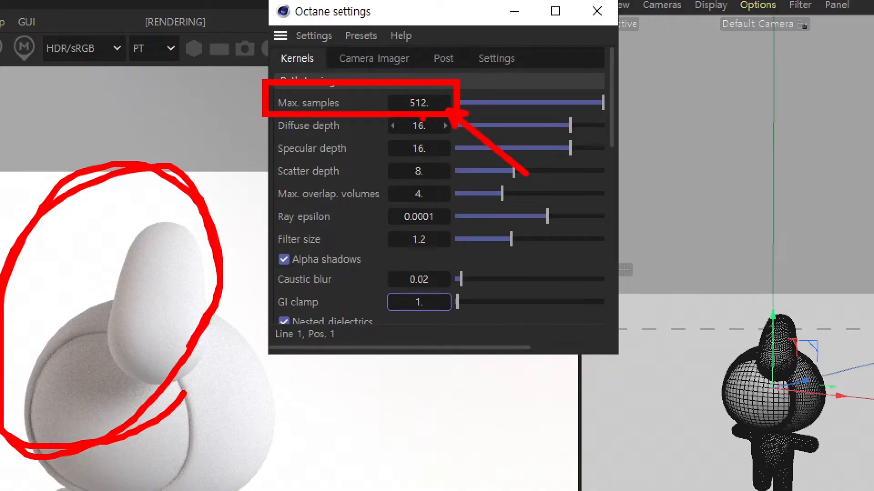
{"action": "left_click_drag", "start_coordinate": [445, 187], "coordinate": [496, 227]}
{"action": "left_click_drag", "start_coordinate": [517, 200], "coordinate": [527, 202]}
{"action": "left_click_drag", "start_coordinate": [532, 235], "coordinate": [580, 245]}
{"action": "mouse_move", "coordinate": [637, 192]}
{"action": "left_mouse_down"}
{"action": "mouse_move", "coordinate": [650, 222]}
{"action": "mouse_move", "coordinate": [674, 197]}
{"action": "left_mouse_up"}
{"action": "left_click_drag", "start_coordinate": [651, 221], "coordinate": [670, 219]}
{"action": "left_click_drag", "start_coordinate": [704, 177], "coordinate": [706, 230]}
{"action": "left_click_drag", "start_coordinate": [728, 185], "coordinate": [730, 243]}
{"action": "left_click_drag", "start_coordinate": [767, 165], "coordinate": [749, 212]}
{"action": "left_click_drag", "start_coordinate": [768, 179], "coordinate": [796, 214]}
{"action": "left_click_drag", "start_coordinate": [780, 223], "coordinate": [779, 266]}
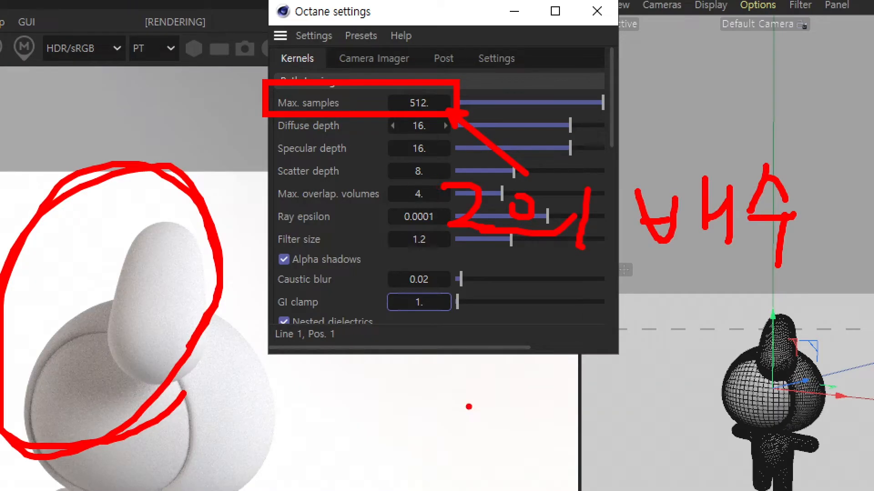
{"action": "left_click_drag", "start_coordinate": [363, 330], "coordinate": [399, 382]}
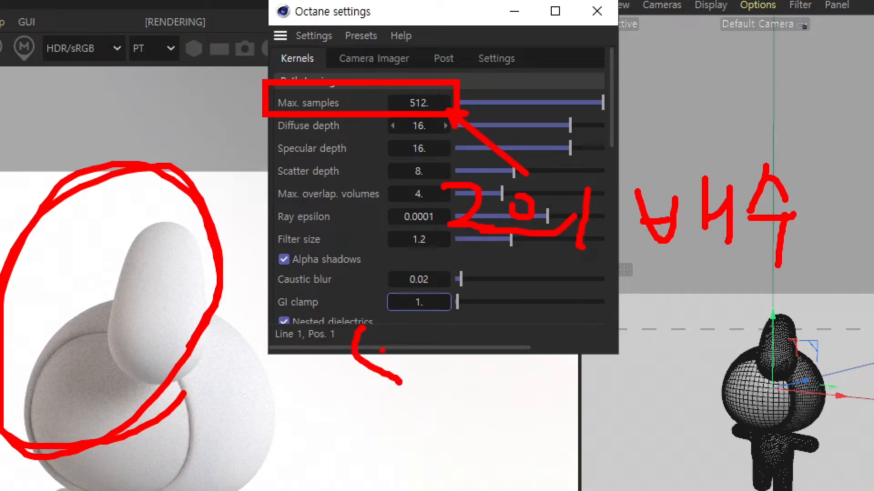
{"action": "key", "text": "ctrl+z"}
{"action": "left_click_drag", "start_coordinate": [358, 349], "coordinate": [355, 396]}
{"action": "key", "text": "ctrl+z"}
{"action": "mouse_move", "coordinate": [357, 333]}
{"action": "left_mouse_down"}
{"action": "mouse_move", "coordinate": [382, 330]}
{"action": "mouse_move", "coordinate": [420, 363]}
{"action": "left_mouse_up"}
{"action": "mouse_move", "coordinate": [435, 324]}
{"action": "left_mouse_down"}
{"action": "mouse_move", "coordinate": [428, 375]}
{"action": "mouse_move", "coordinate": [464, 314]}
{"action": "left_mouse_up"}
{"action": "left_click_drag", "start_coordinate": [502, 292], "coordinate": [489, 380]}
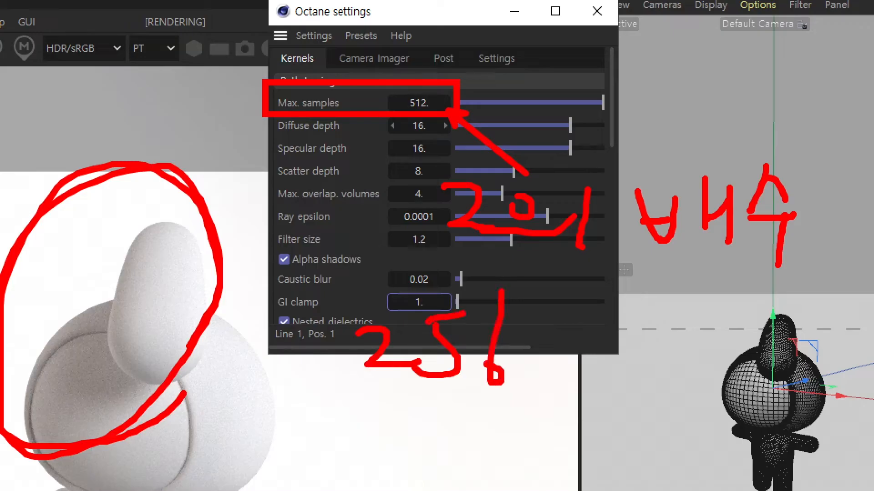
{"action": "left_click_drag", "start_coordinate": [549, 352], "coordinate": [628, 349]}
{"action": "left_click_drag", "start_coordinate": [671, 314], "coordinate": [670, 399]}
{"action": "left_click_drag", "start_coordinate": [695, 337], "coordinate": [731, 362]}
{"action": "mouse_move", "coordinate": [729, 312]}
{"action": "left_mouse_down"}
{"action": "mouse_move", "coordinate": [740, 361]}
{"action": "mouse_move", "coordinate": [767, 380]}
{"action": "left_mouse_up"}
{"action": "left_click_drag", "start_coordinate": [810, 308], "coordinate": [856, 351]}
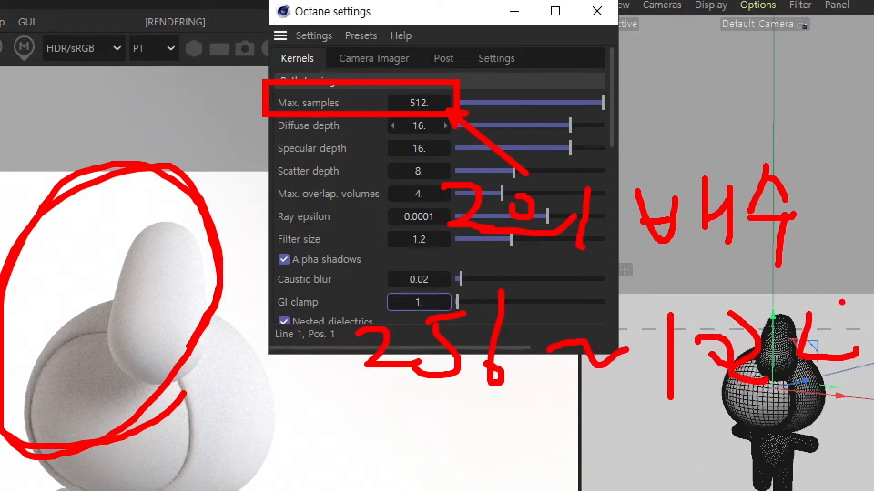
{"action": "left_click_drag", "start_coordinate": [838, 304], "coordinate": [809, 409]}
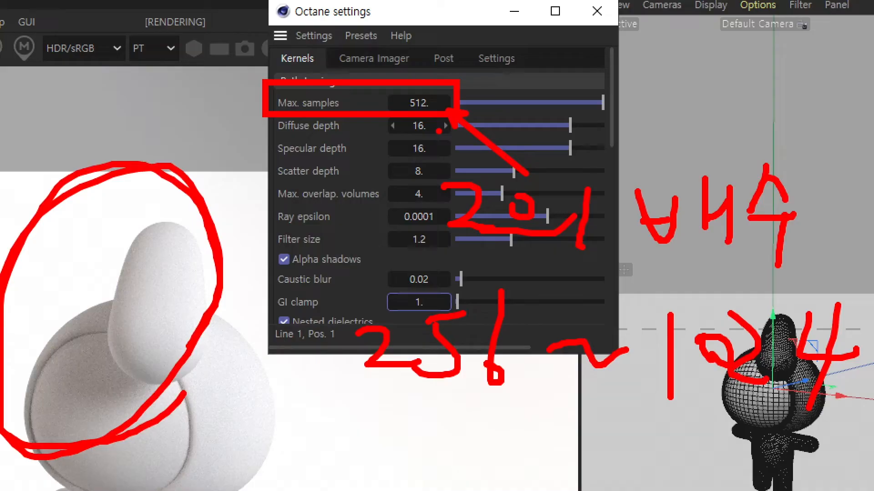
{"action": "key", "text": "Escape"}
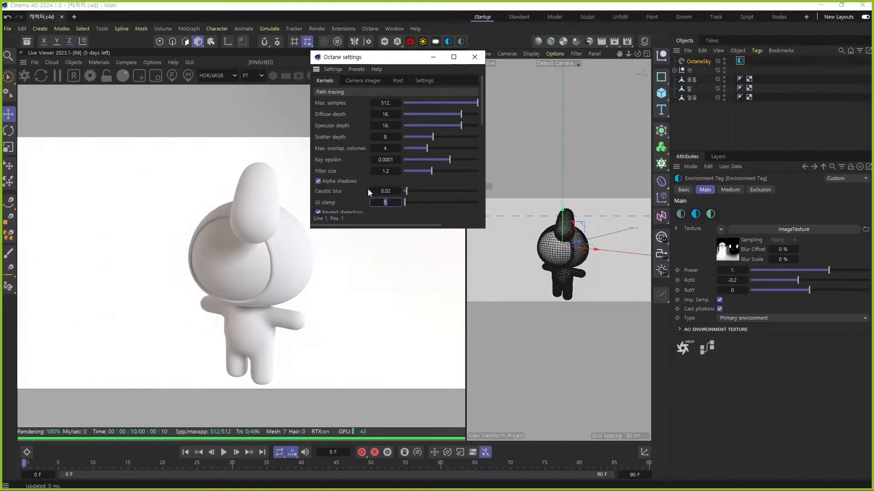
{"action": "key", "text": "ctrl+1"}
{"action": "left_click", "coordinate": [347, 196]}
{"action": "mouse_move", "coordinate": [271, 192]}
{"action": "left_mouse_down", "text": "ctrl"}
{"action": "mouse_move", "coordinate": [444, 227]}
{"action": "mouse_move", "coordinate": [438, 282]}
{"action": "mouse_move", "coordinate": [450, 314]}
{"action": "left_mouse_up", "text": "ctrl"}
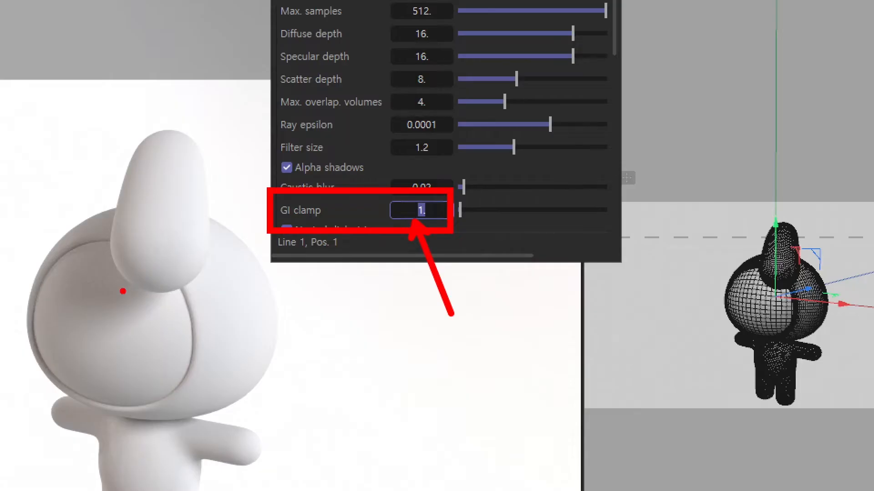
{"action": "left_click_drag", "start_coordinate": [123, 289], "coordinate": [271, 237], "text": "ctrl+shift"}
{"action": "mouse_move", "coordinate": [154, 328]}
{"action": "left_mouse_down"}
{"action": "mouse_move", "coordinate": [75, 335]}
{"action": "mouse_move", "coordinate": [155, 325]}
{"action": "mouse_move", "coordinate": [148, 341]}
{"action": "left_mouse_up"}
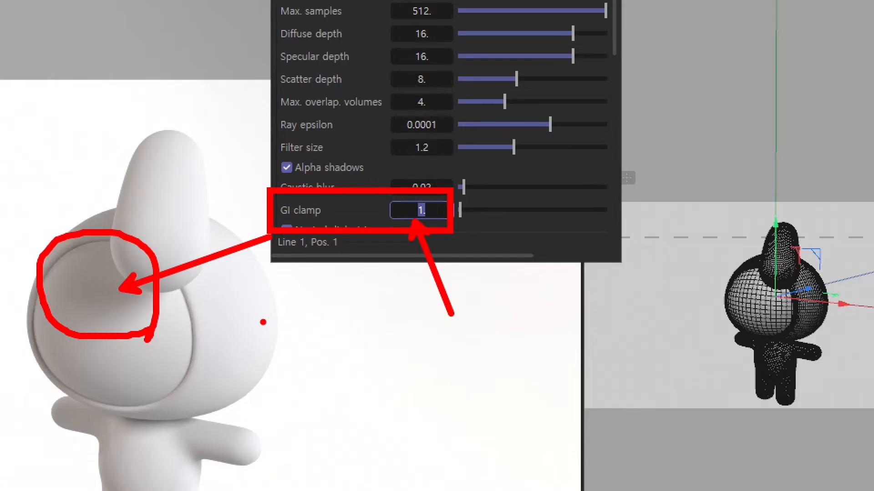
{"action": "key", "text": "Escape"}
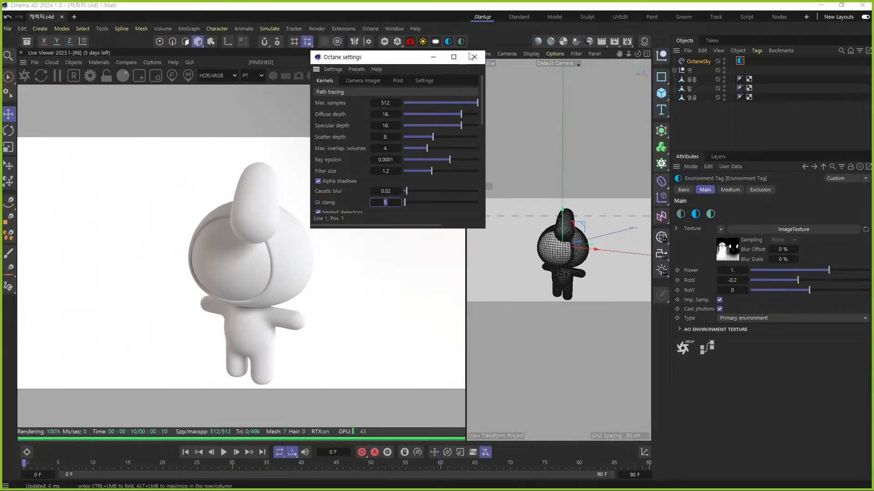
Step: Set Highlight compression to 0.5 in Octane's Camera Imager settings
{"action": "left_click_drag", "start_coordinate": [374, 60], "coordinate": [399, 89]}
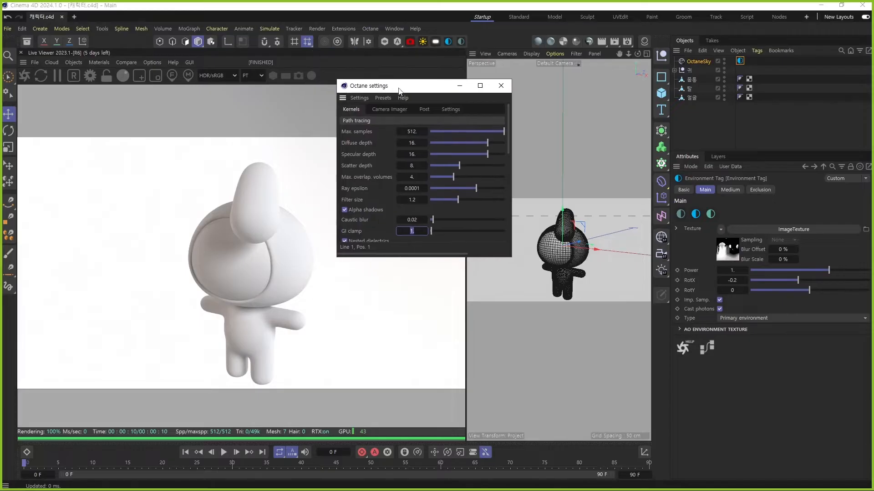
{"action": "left_click", "coordinate": [391, 110]}
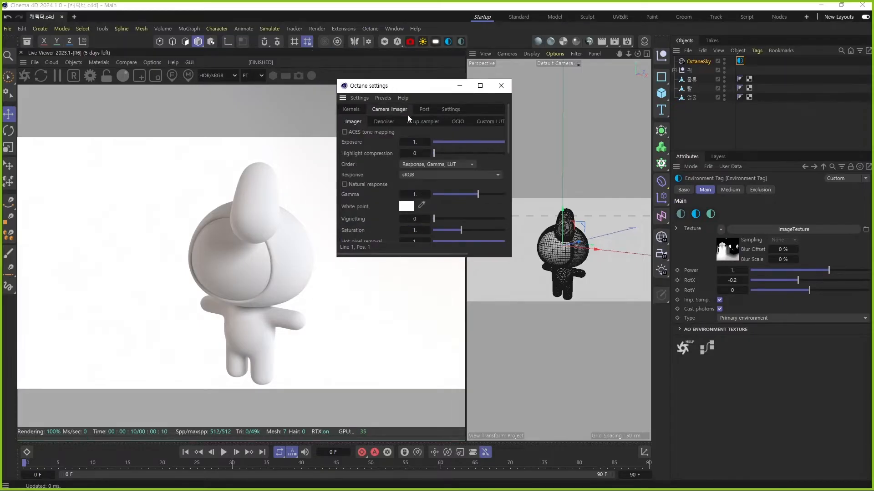
{"action": "left_click_drag", "start_coordinate": [513, 154], "coordinate": [596, 154]}
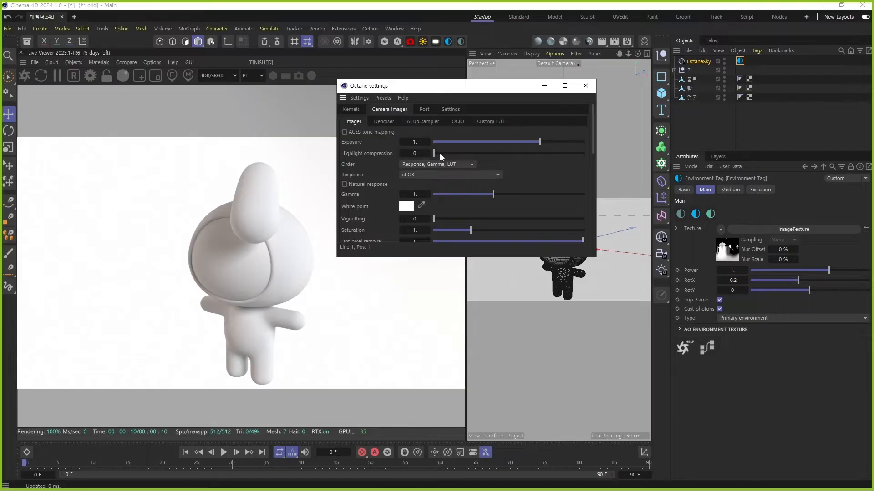
{"action": "left_click_drag", "start_coordinate": [441, 153], "coordinate": [512, 155]}
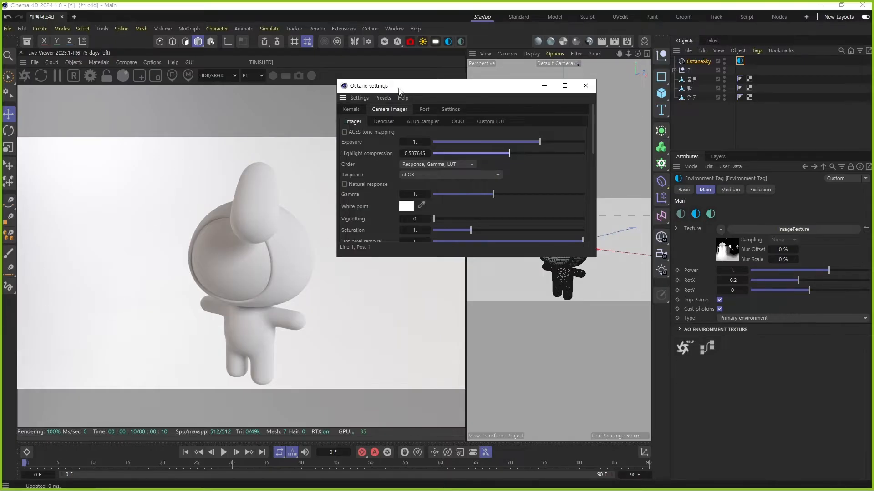
{"action": "left_click_drag", "start_coordinate": [399, 90], "coordinate": [455, 89]}
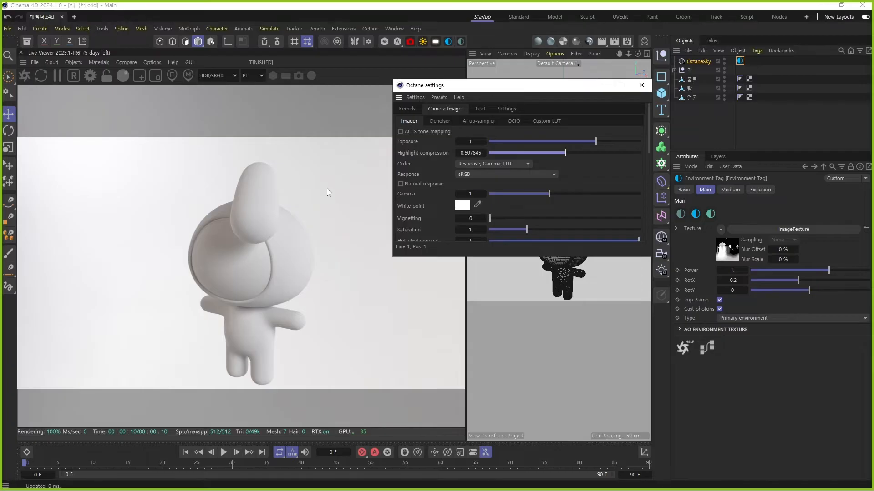
{"action": "mouse_move", "coordinate": [563, 153]}
{"action": "left_mouse_down"}
{"action": "mouse_move", "coordinate": [495, 150]}
{"action": "mouse_move", "coordinate": [641, 157]}
{"action": "mouse_move", "coordinate": [568, 157]}
{"action": "left_mouse_up"}
{"action": "type", "text": "0.5"}
{"action": "key", "text": "Return"}
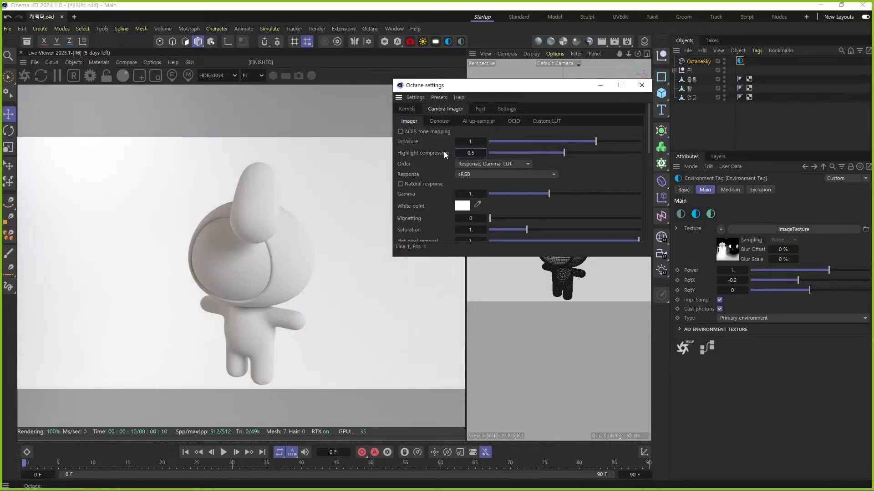
Step: Apply the Clouseau 54.CUBE preset as the custom LUT at a strength of 0.5 and close the Octane settings
{"action": "left_click", "coordinate": [543, 121]}
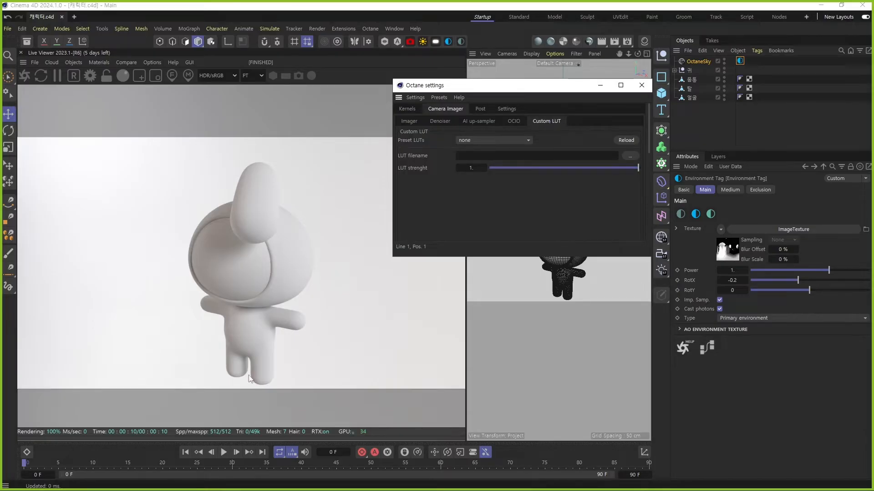
{"action": "left_click", "coordinate": [495, 140]}
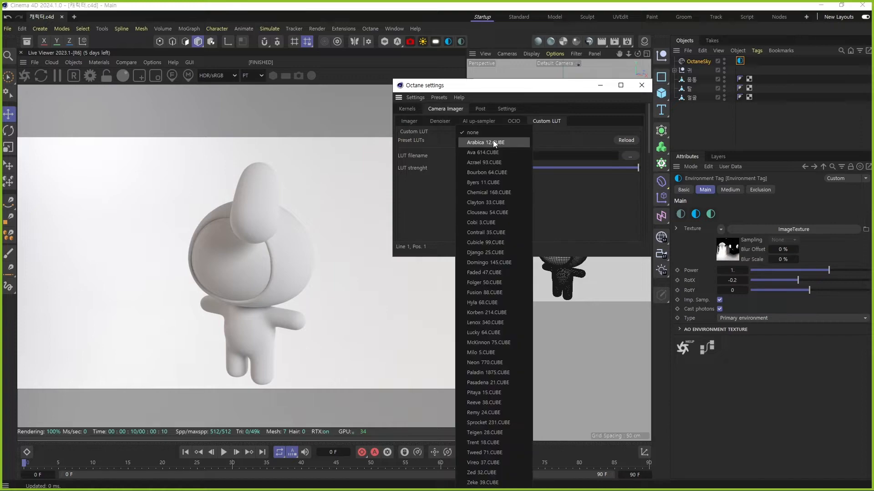
{"action": "left_click", "coordinate": [495, 212]}
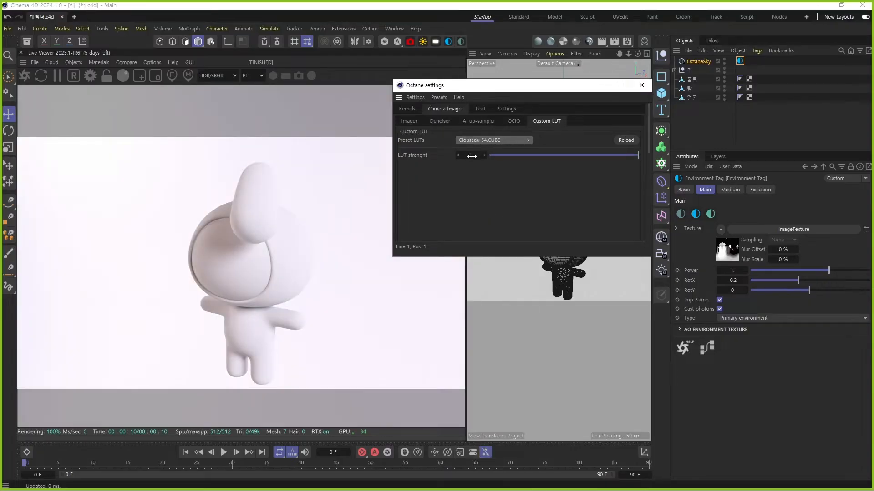
{"action": "left_click", "coordinate": [471, 156]}
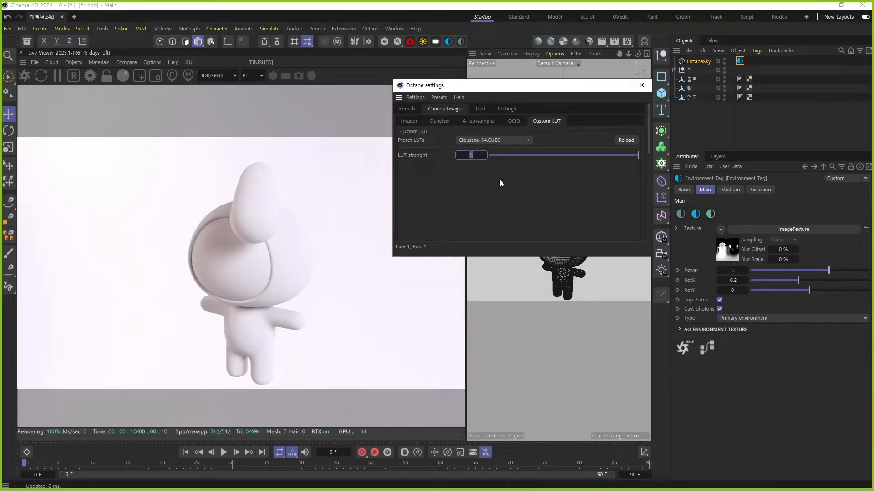
{"action": "type", "text": "0.5"}
{"action": "key", "text": "Return"}
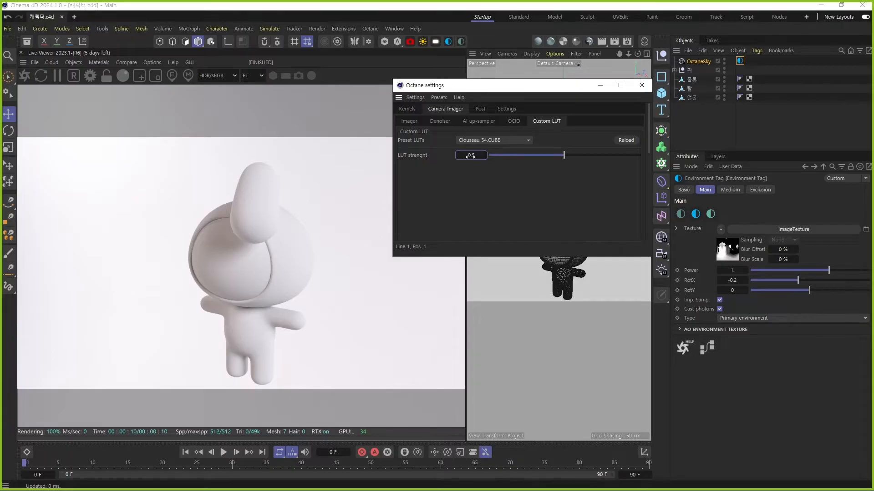
{"action": "left_click", "coordinate": [642, 86]}
{"action": "left_click", "coordinate": [774, 95]}
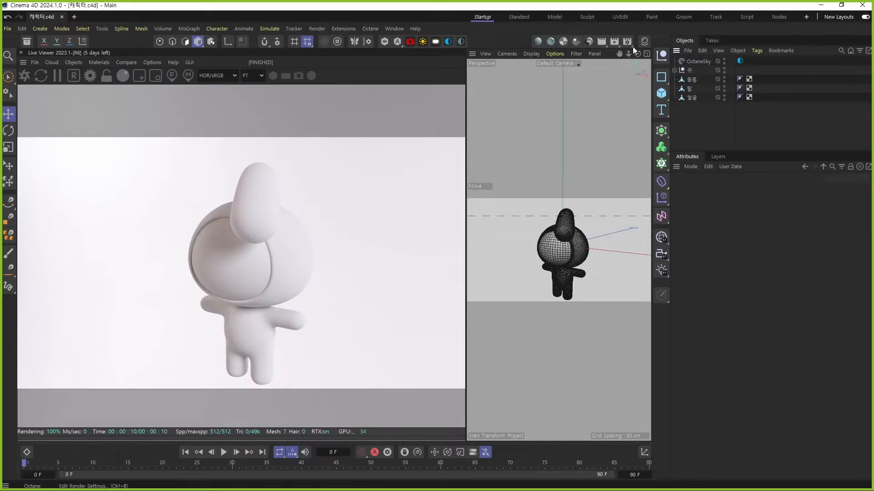
Step: Create an Octane Glossy material in the Material Manager and apply it to the character's body object (몸통)
{"action": "left_click", "coordinate": [644, 42]}
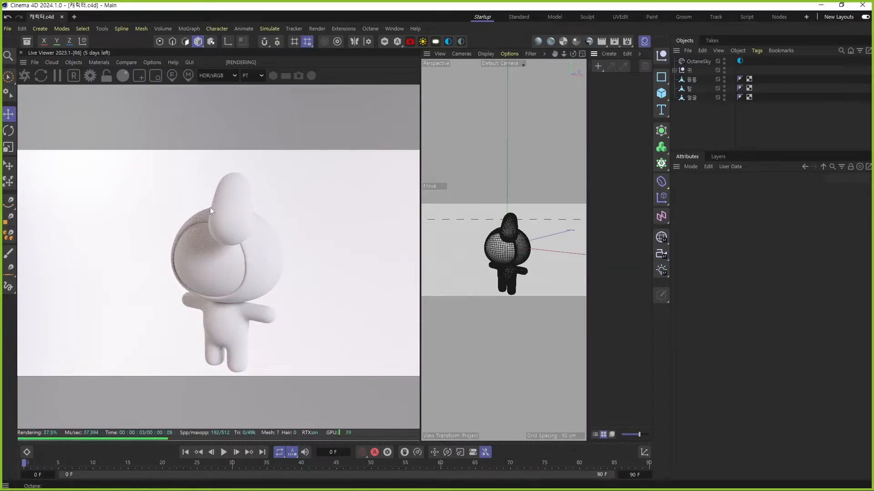
{"action": "left_click", "coordinate": [99, 63]}
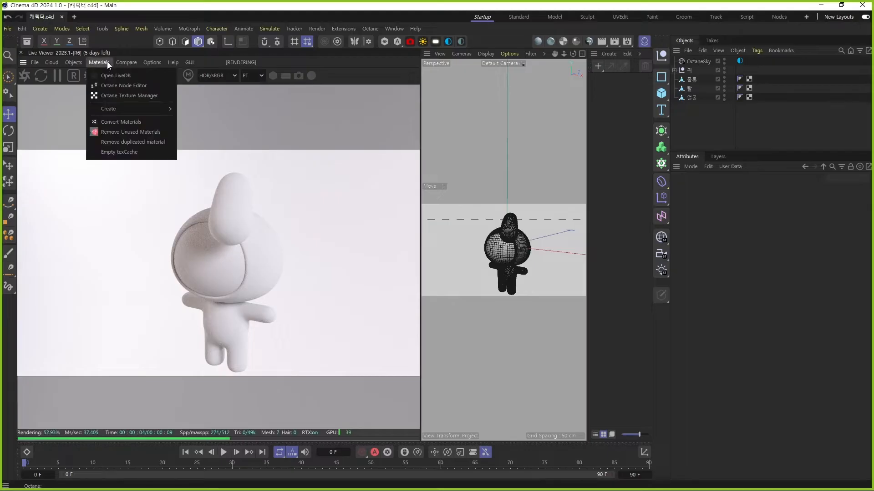
{"action": "mouse_move", "coordinate": [143, 108]}
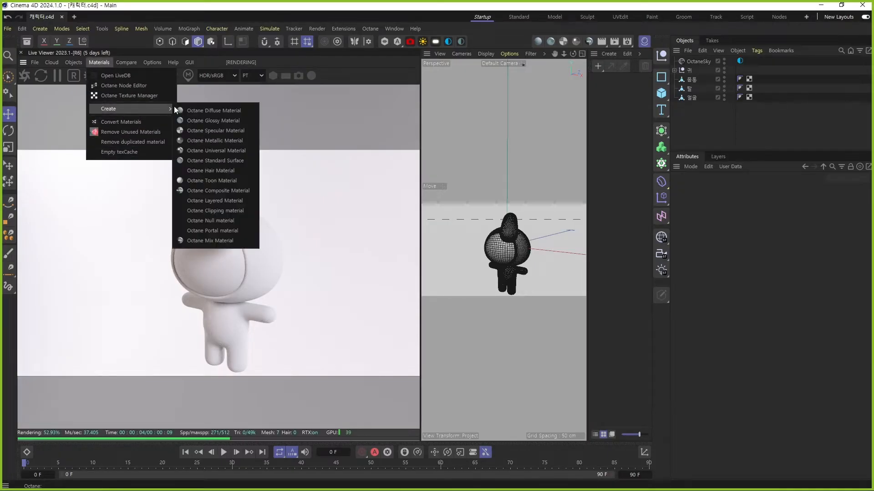
{"action": "left_click", "coordinate": [214, 112]}
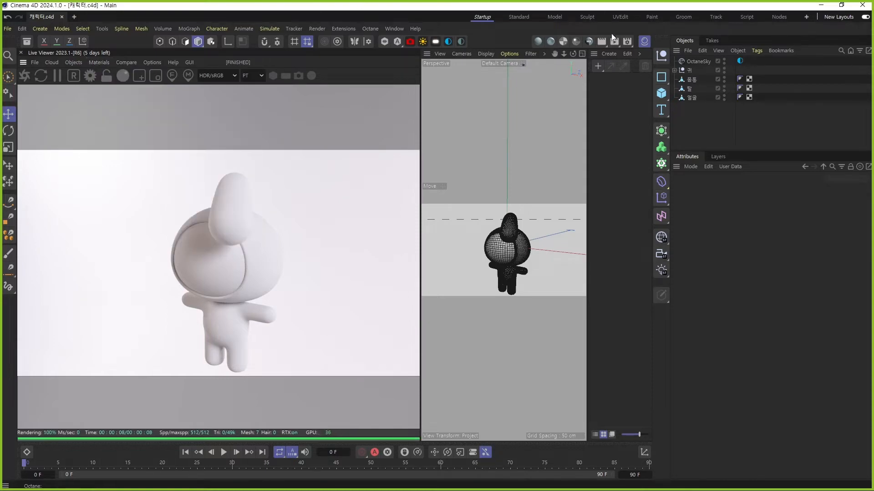
{"action": "left_click", "coordinate": [549, 42]}
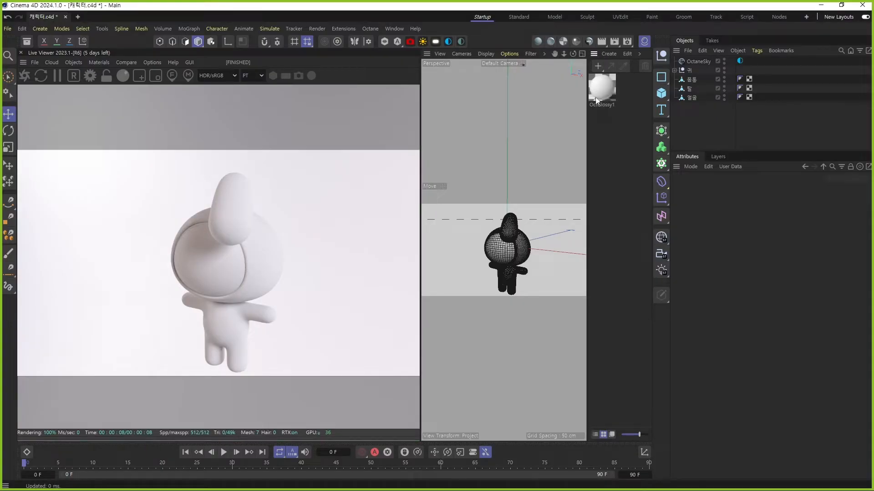
{"action": "left_click_drag", "start_coordinate": [596, 87], "coordinate": [693, 81]}
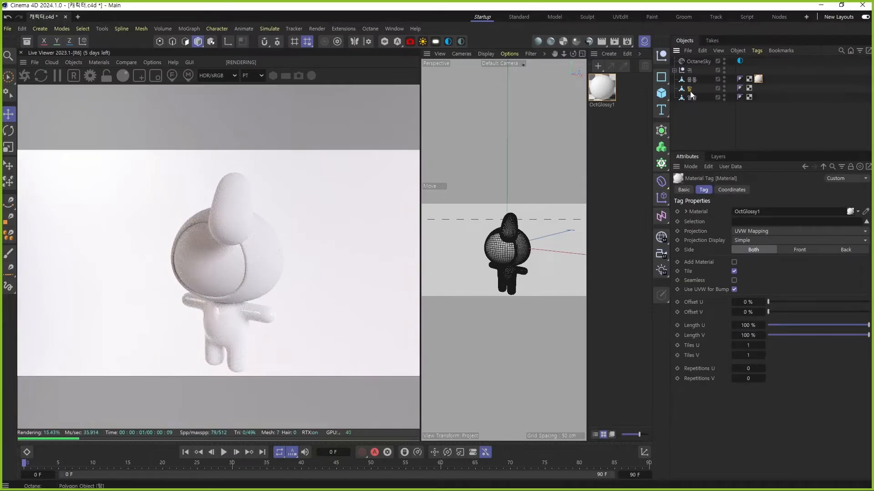
Step: Apply the OctGlossy1 material to the character's outer head object and open the material in the Material Editor
{"action": "left_click", "coordinate": [690, 89]}
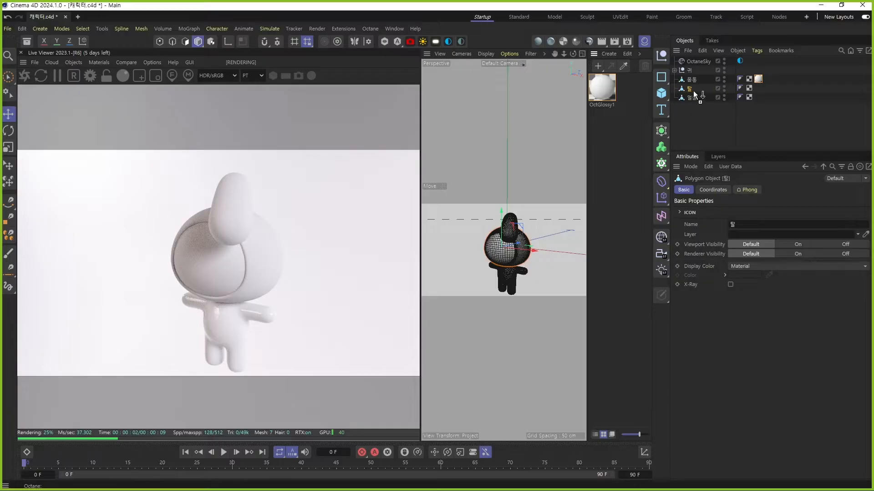
{"action": "left_click_drag", "start_coordinate": [691, 88], "coordinate": [692, 88]}
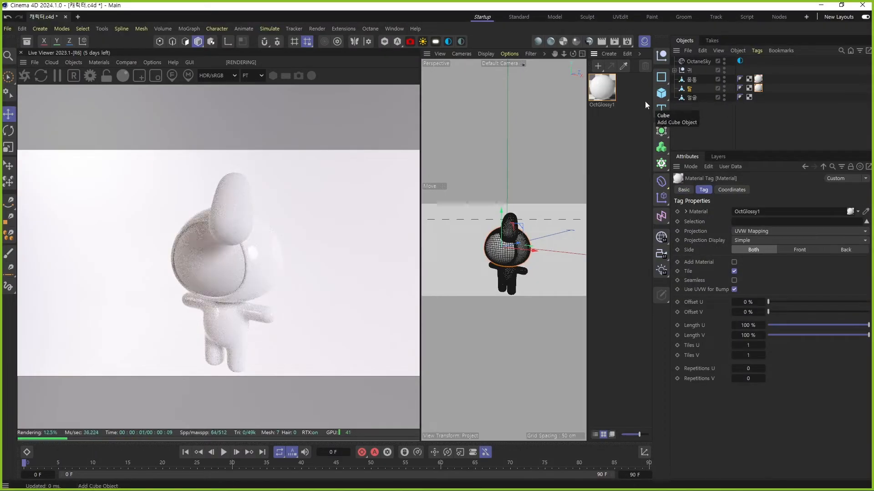
{"action": "double_click", "coordinate": [603, 89]}
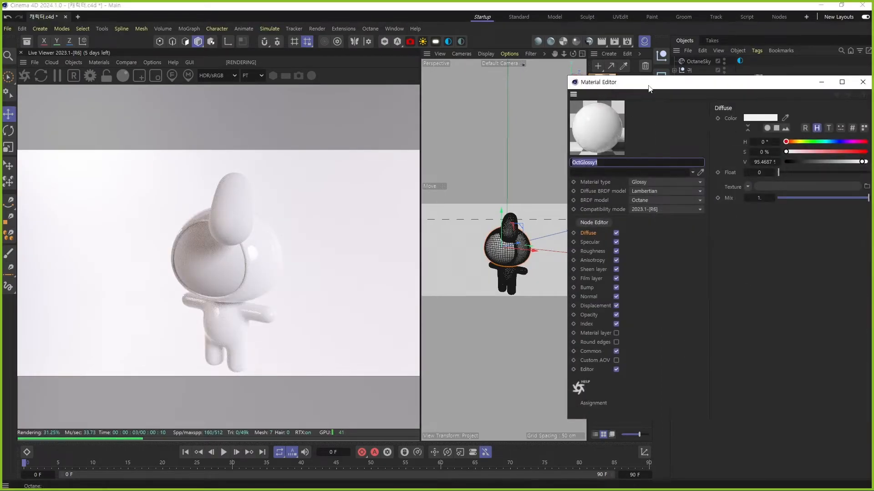
{"action": "left_click_drag", "start_coordinate": [648, 89], "coordinate": [512, 114]}
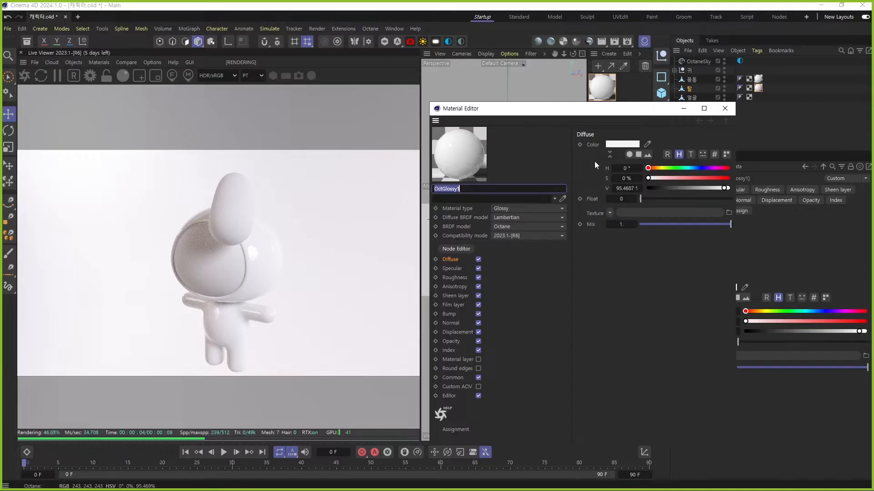
Step: Review the OctGlossy1 material's Roughness, Sheen layer, Film layer, Opacity and Material layer channels, ending on Diffuse
{"action": "left_click", "coordinate": [453, 277]}
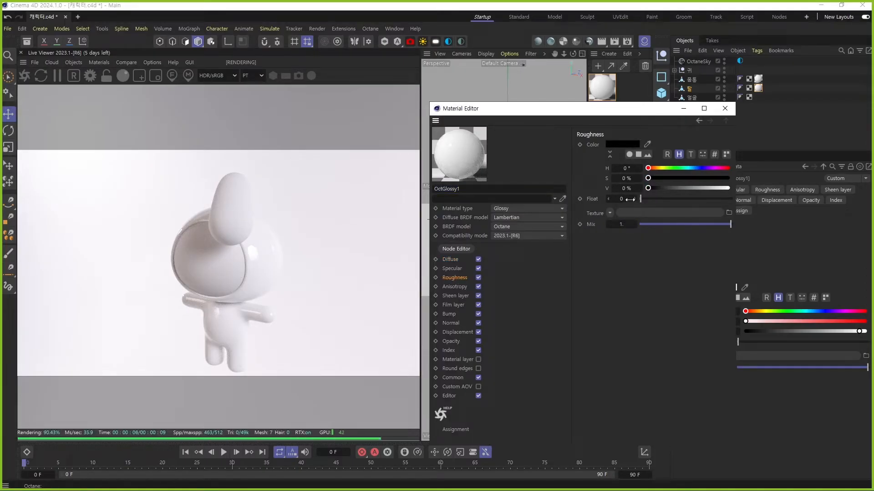
{"action": "left_click", "coordinate": [457, 296]}
{"action": "left_click", "coordinate": [458, 305]}
{"action": "left_click", "coordinate": [456, 339]}
{"action": "left_click", "coordinate": [457, 360]}
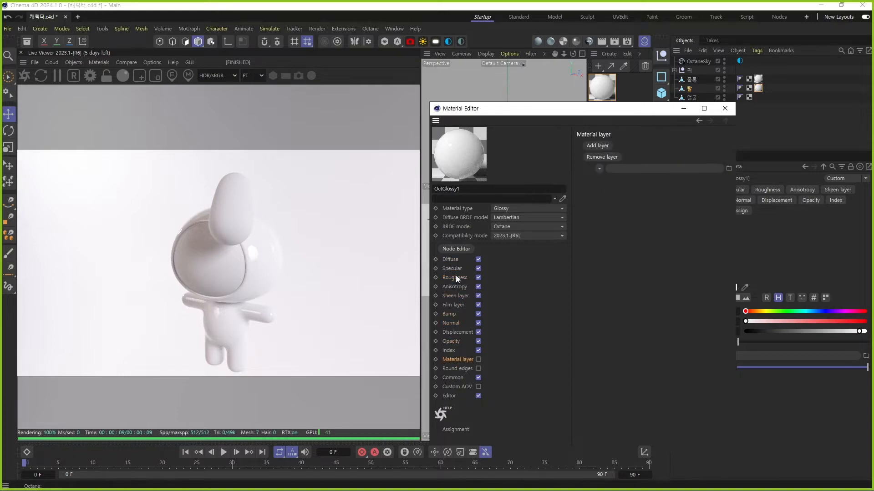
{"action": "left_click", "coordinate": [458, 259]}
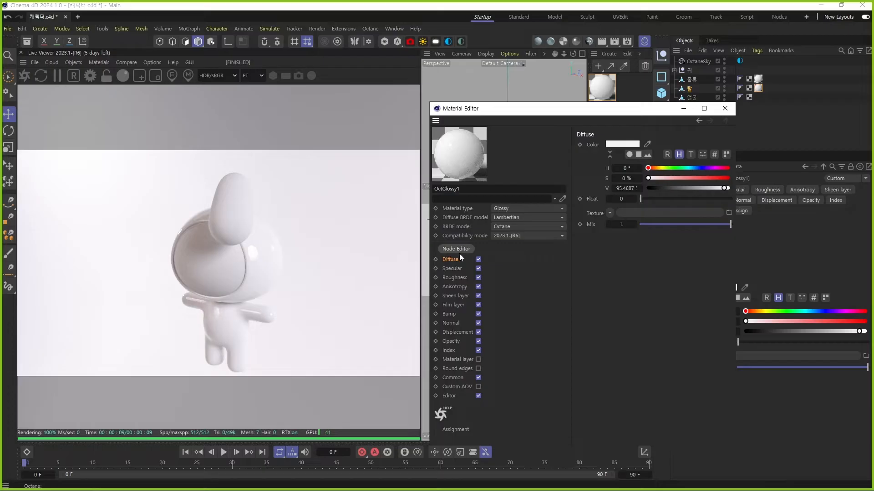
Step: Open OctGlossy1 in the Octane Node Editor and place the editor windows clear of the Live Viewer render
{"action": "left_click_drag", "start_coordinate": [546, 116], "coordinate": [678, 54]}
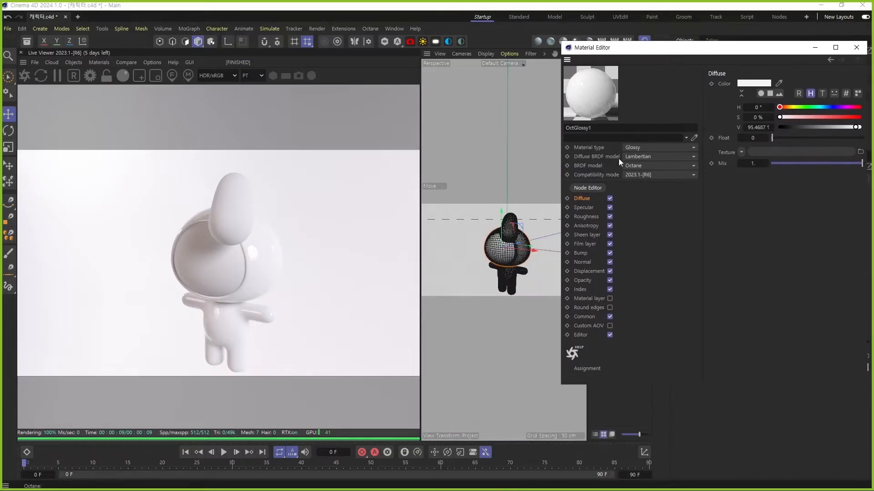
{"action": "left_click", "coordinate": [588, 188]}
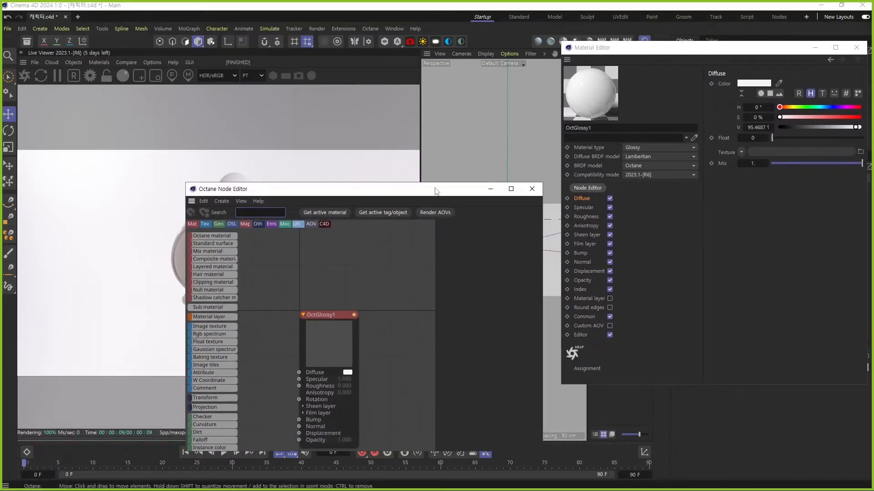
{"action": "left_click_drag", "start_coordinate": [423, 195], "coordinate": [644, 86]}
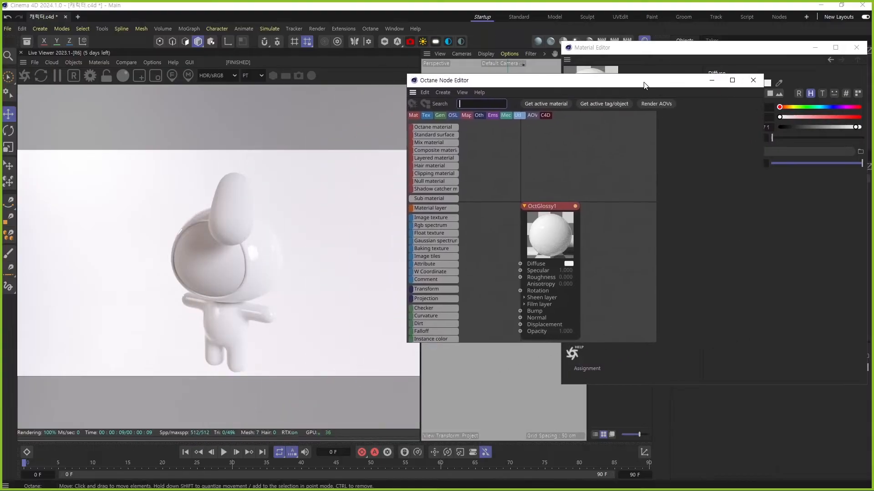
Step: Enlarge the node editor window and feed a new RGB spectrum node into the glossy material's Diffuse channel
{"action": "middle_click_drag", "start_coordinate": [558, 235], "coordinate": [629, 194]}
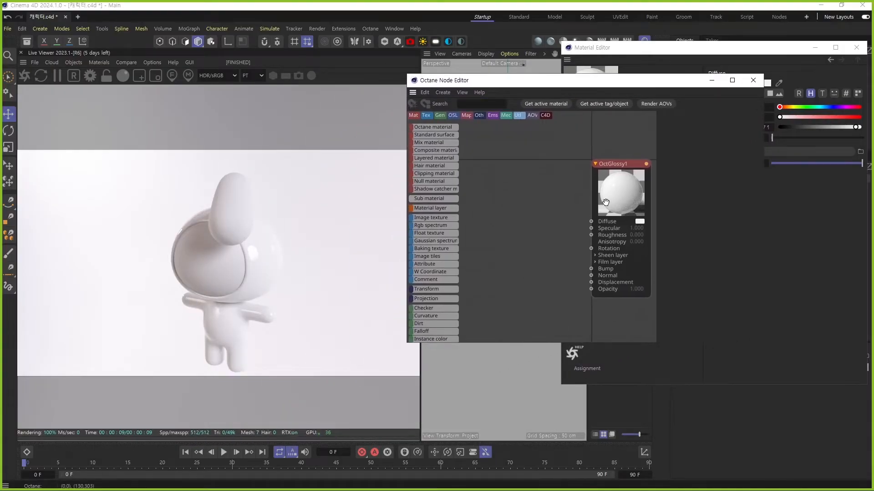
{"action": "left_click_drag", "start_coordinate": [404, 228], "coordinate": [354, 228]}
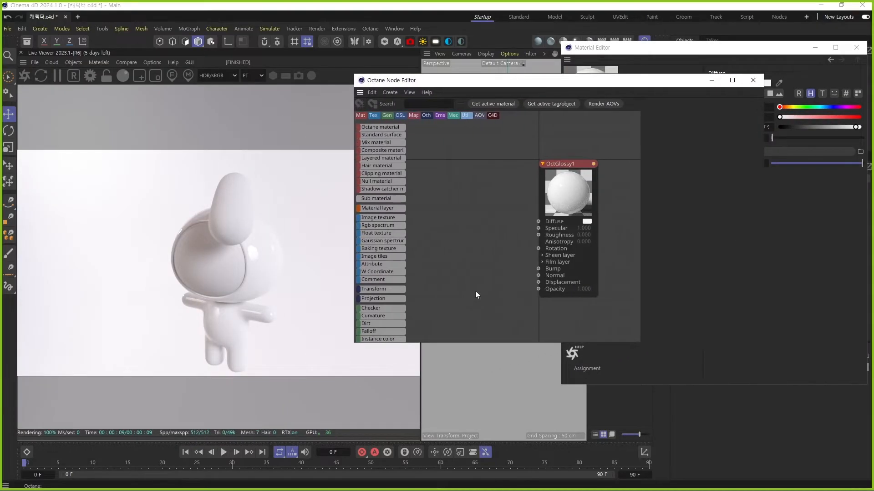
{"action": "left_click_drag", "start_coordinate": [559, 204], "coordinate": [568, 203]}
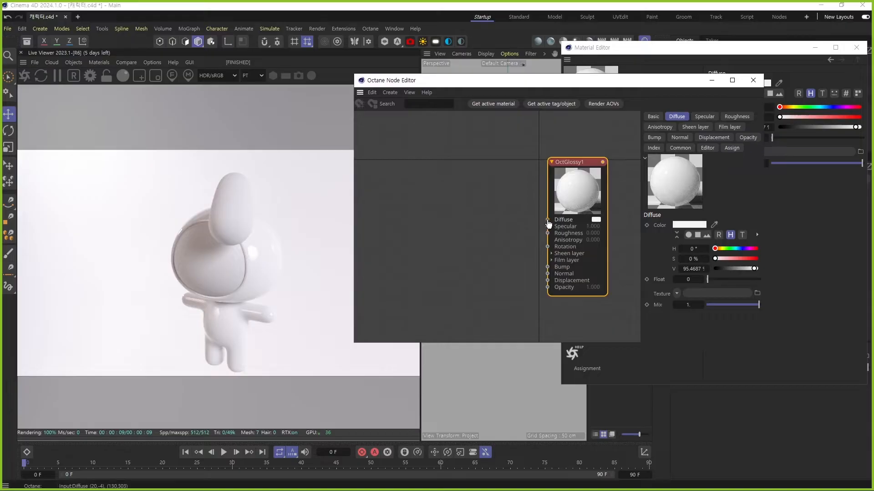
{"action": "left_click_drag", "start_coordinate": [548, 222], "coordinate": [451, 166]}
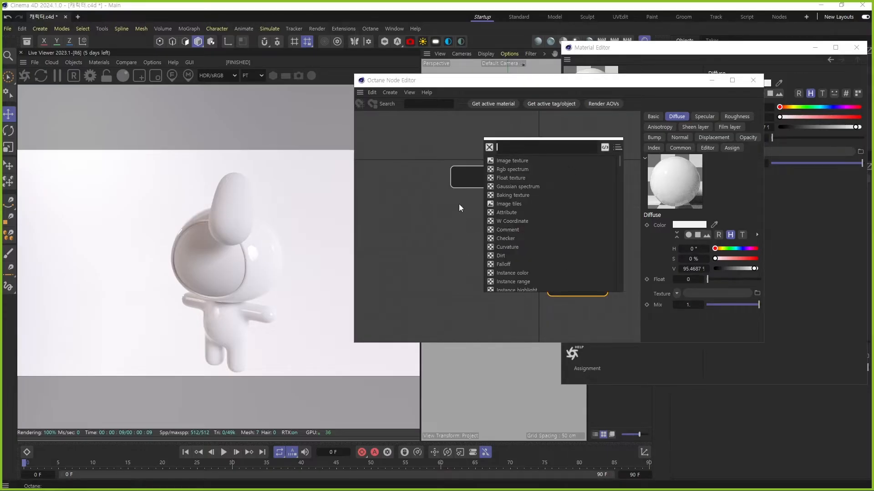
{"action": "left_click", "coordinate": [521, 170]}
{"action": "left_click_drag", "start_coordinate": [490, 171], "coordinate": [491, 180]}
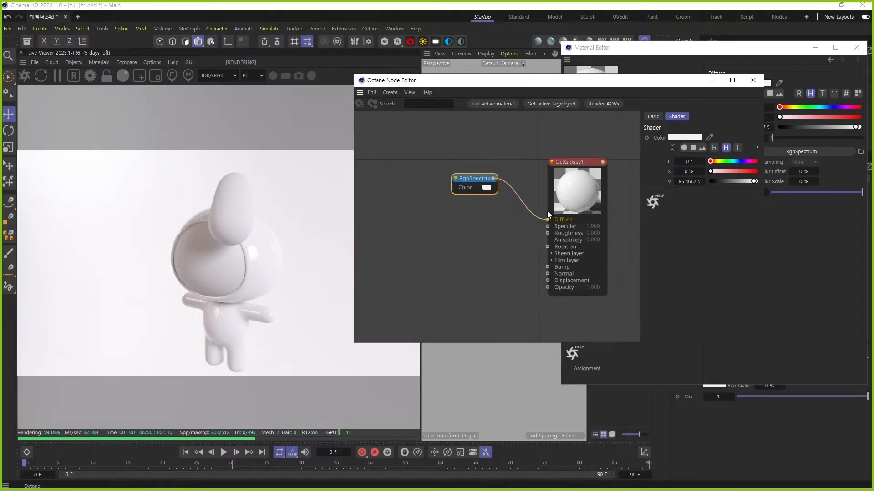
Step: Set the RGB spectrum colour to teal with hue 176°, saturation 61% and value 70%
{"action": "left_click", "coordinate": [692, 138]}
{"action": "left_click_drag", "start_coordinate": [717, 223], "coordinate": [739, 227]}
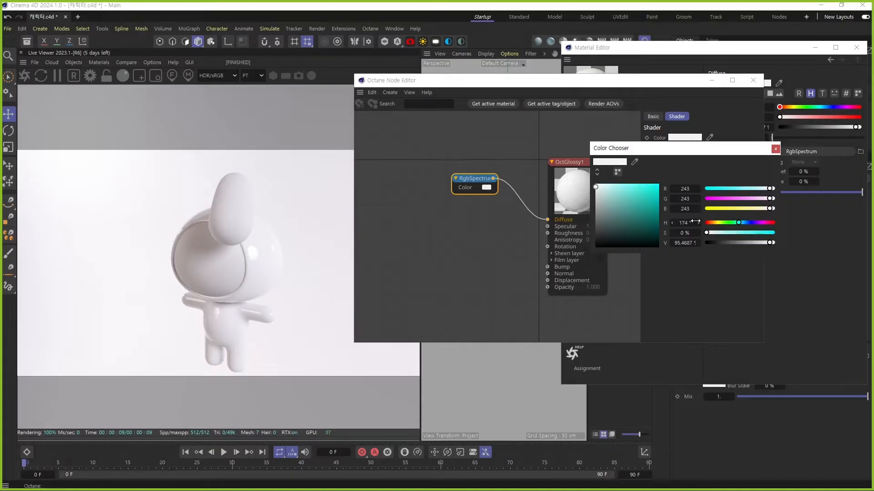
{"action": "left_click_drag", "start_coordinate": [706, 232], "coordinate": [753, 241]}
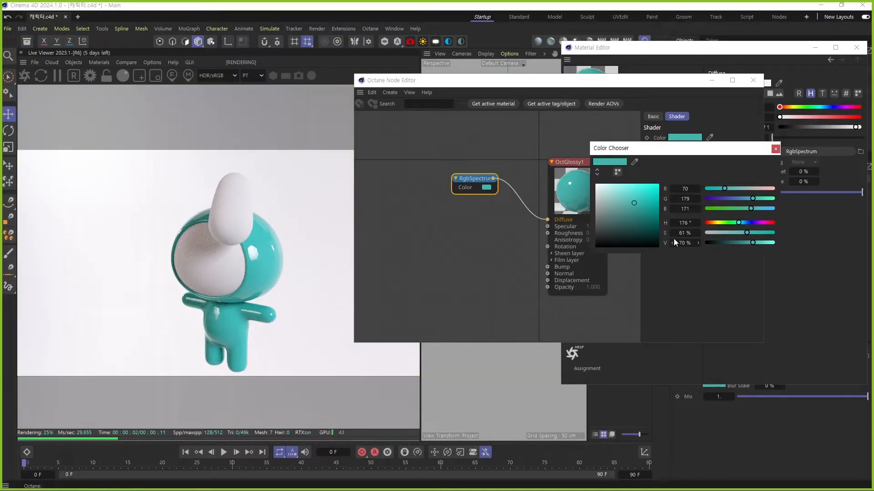
{"action": "left_click", "coordinate": [775, 149]}
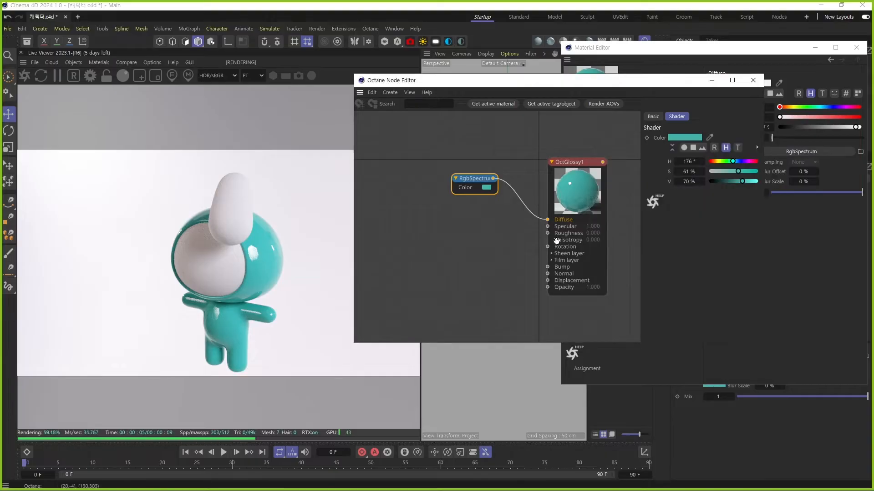
Step: Connect a float texture node to the glossy material's Roughness input, keeping its value at 0.5
{"action": "left_click", "coordinate": [563, 237]}
{"action": "left_click_drag", "start_coordinate": [548, 233], "coordinate": [484, 234]}
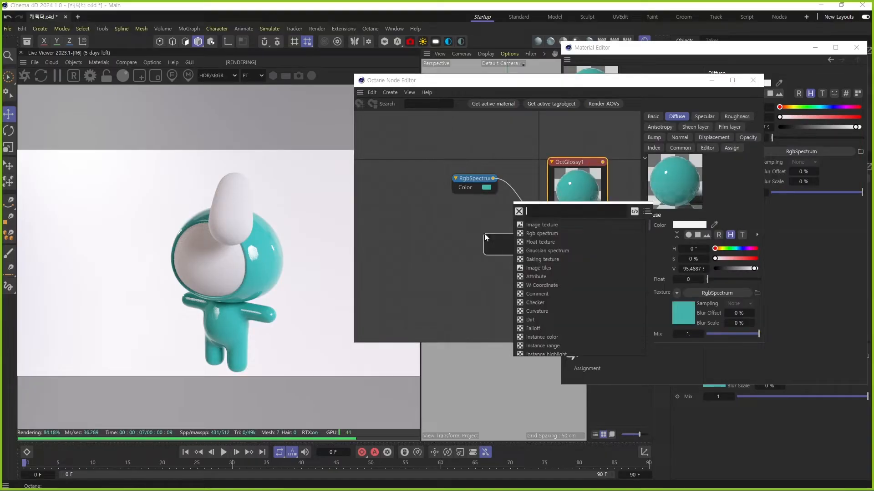
{"action": "left_click", "coordinate": [553, 241]}
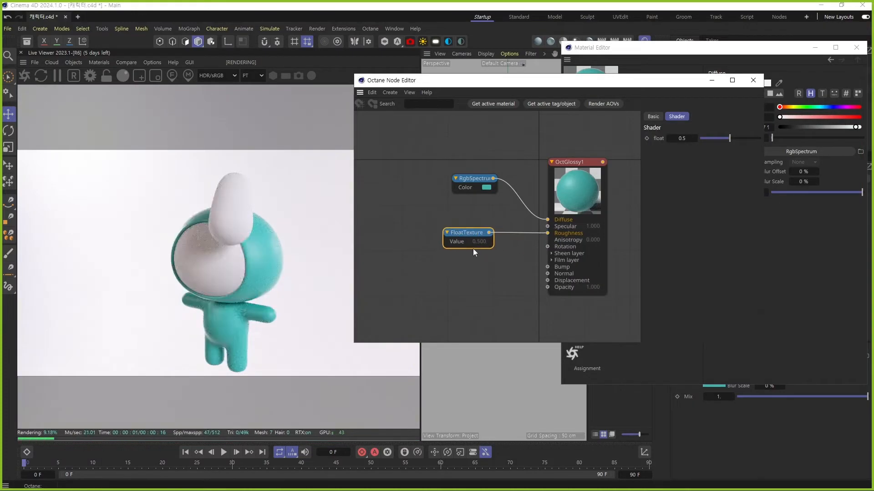
{"action": "left_click", "coordinate": [688, 139]}
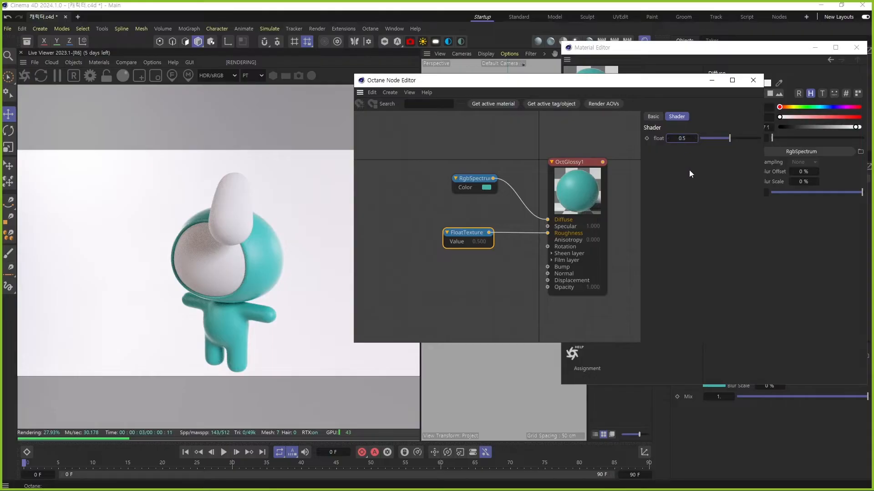
{"action": "double_click", "coordinate": [480, 242]}
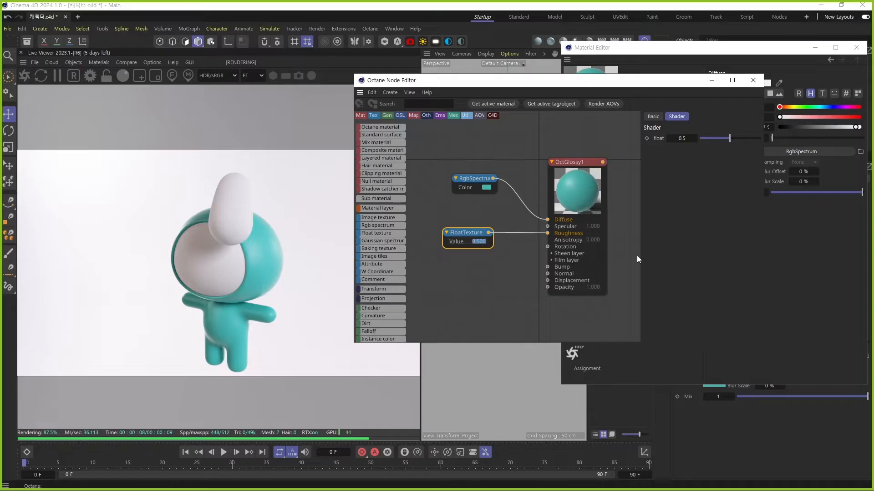
Step: Compare the render with the float texture disconnected from Roughness, reconnect it, and close the node and material editors
{"action": "left_click_drag", "start_coordinate": [547, 233], "coordinate": [532, 258]}
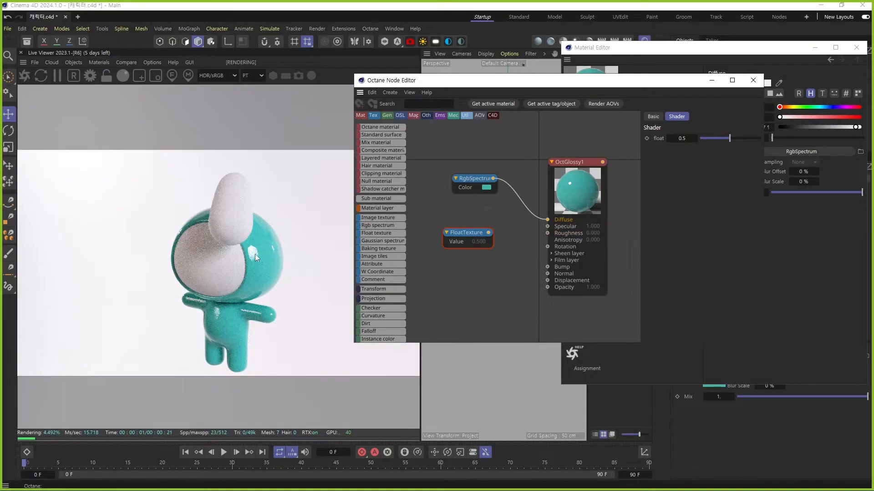
{"action": "left_click_drag", "start_coordinate": [489, 233], "coordinate": [548, 233]}
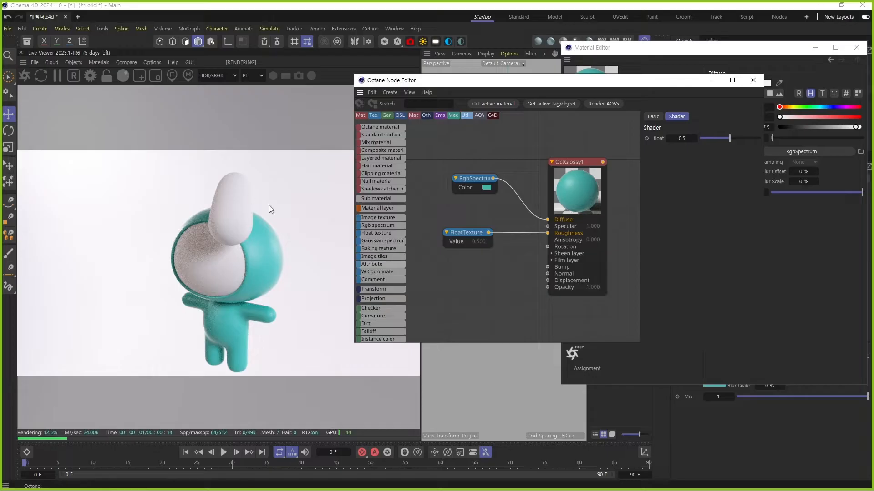
{"action": "left_click_drag", "start_coordinate": [466, 232], "coordinate": [477, 221]}
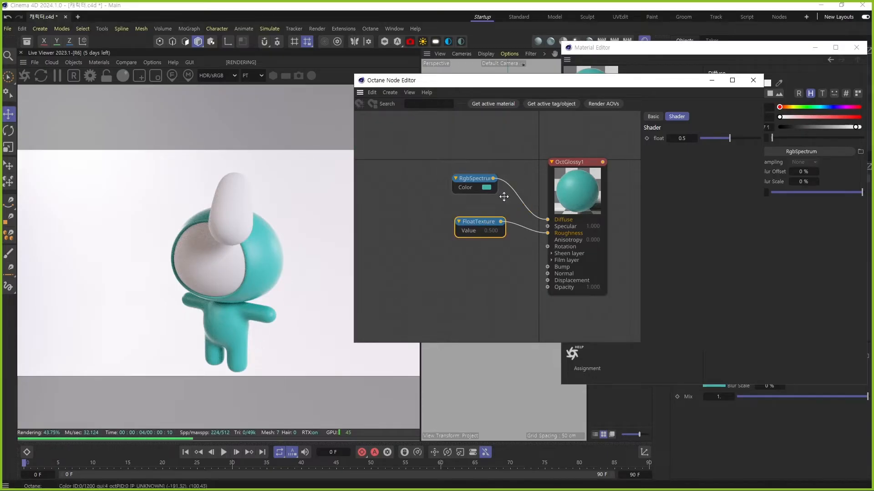
{"action": "left_click", "coordinate": [754, 80]}
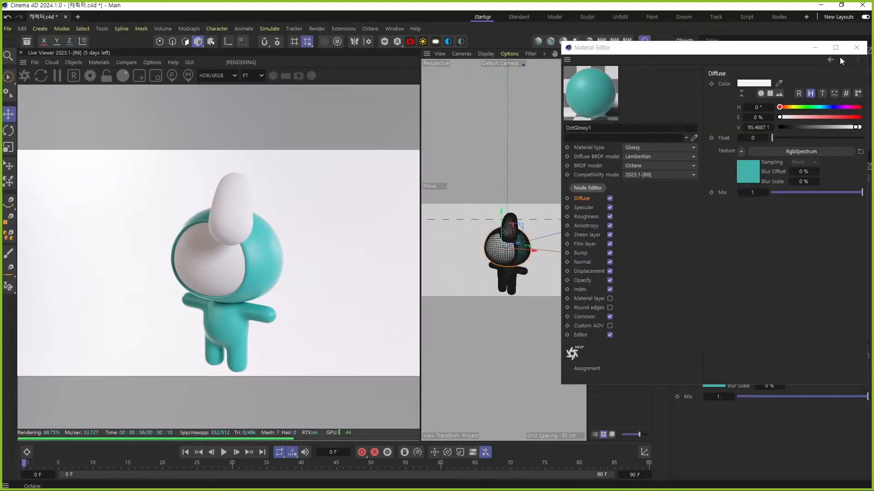
{"action": "left_click", "coordinate": [857, 47]}
Step: Apply the teal glossy material to the Boole object of the ear
{"action": "left_click", "coordinate": [674, 70]}
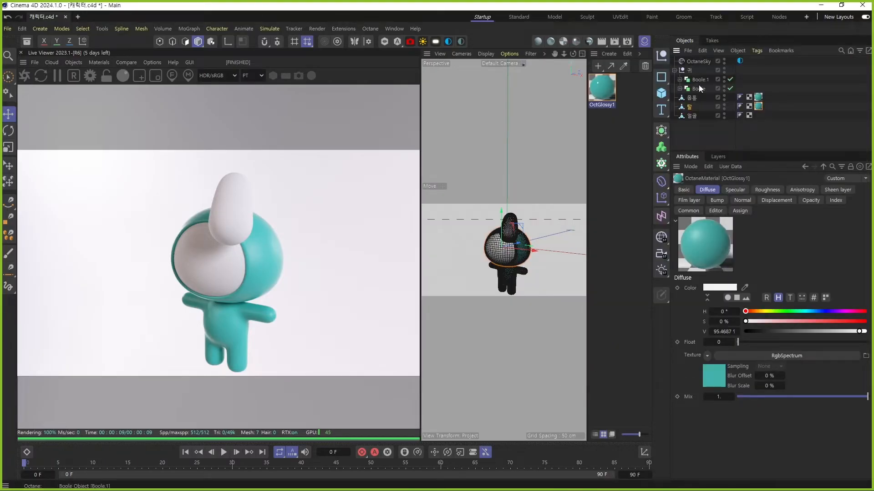
{"action": "left_click", "coordinate": [699, 88]}
{"action": "mouse_move", "coordinate": [517, 219]}
{"action": "left_mouse_down"}
{"action": "mouse_move", "coordinate": [517, 241]}
{"action": "mouse_move", "coordinate": [518, 188]}
{"action": "mouse_move", "coordinate": [516, 235]}
{"action": "mouse_move", "coordinate": [517, 226]}
{"action": "left_mouse_up"}
{"action": "left_click_drag", "start_coordinate": [704, 92], "coordinate": [703, 89]}
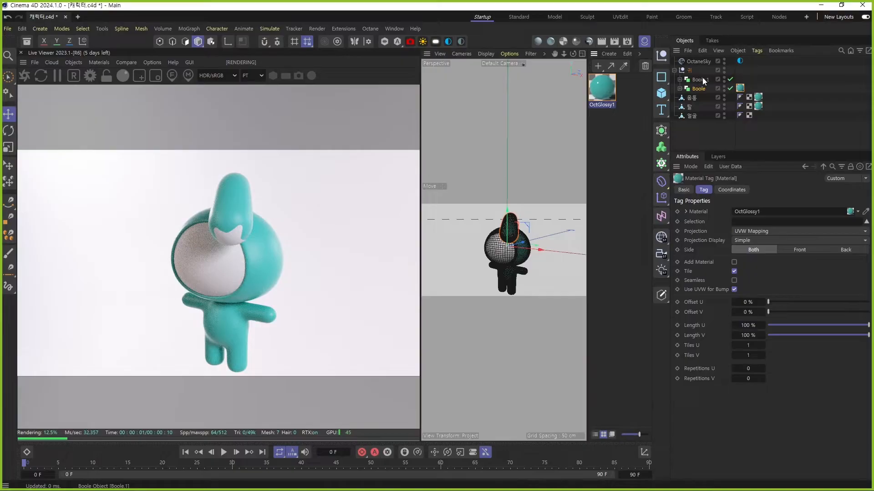
Step: Duplicate the teal glossy material and apply the copy to the Boole.1 object at the ear tip
{"action": "left_click", "coordinate": [605, 91]}
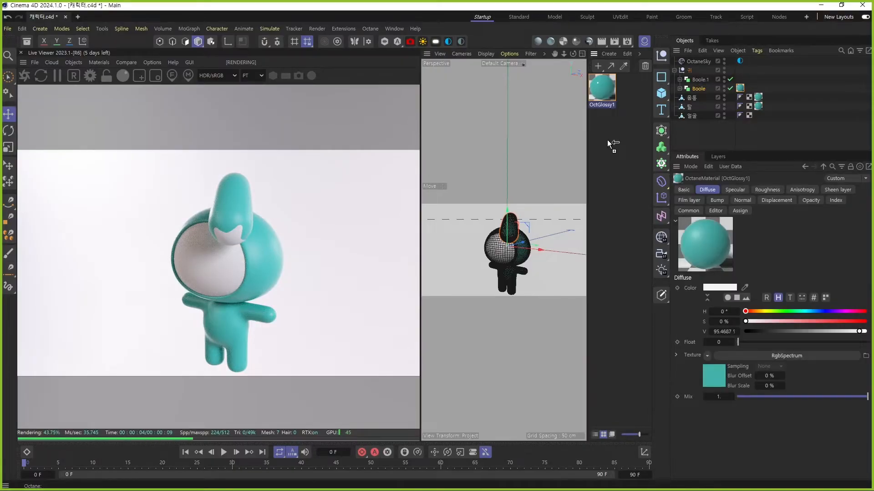
{"action": "left_click_drag", "start_coordinate": [607, 140], "coordinate": [607, 140], "text": "ctrl"}
{"action": "left_click_drag", "start_coordinate": [703, 78], "coordinate": [703, 79]}
Step: Recolour the duplicated material's diffuse RGB spectrum to yellow with hue 42°, saturation 61% and value 86%
{"action": "double_click", "coordinate": [631, 88]}
{"action": "left_click", "coordinate": [754, 198]}
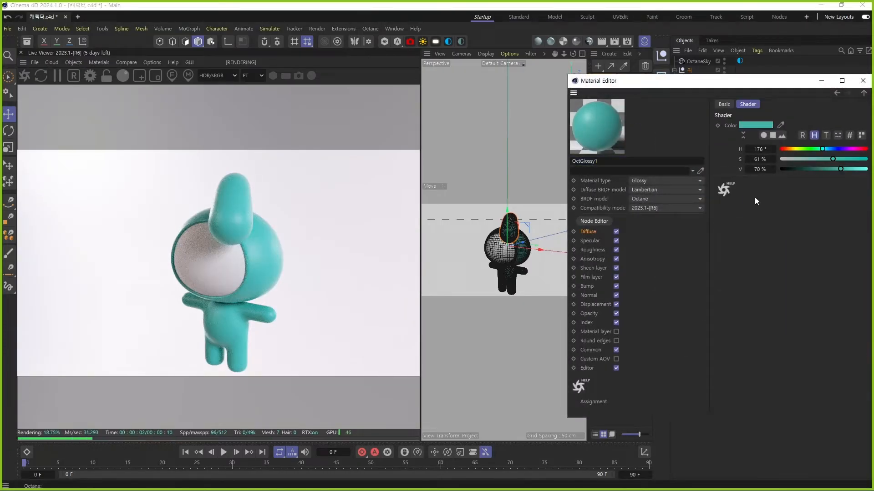
{"action": "left_click", "coordinate": [760, 125]}
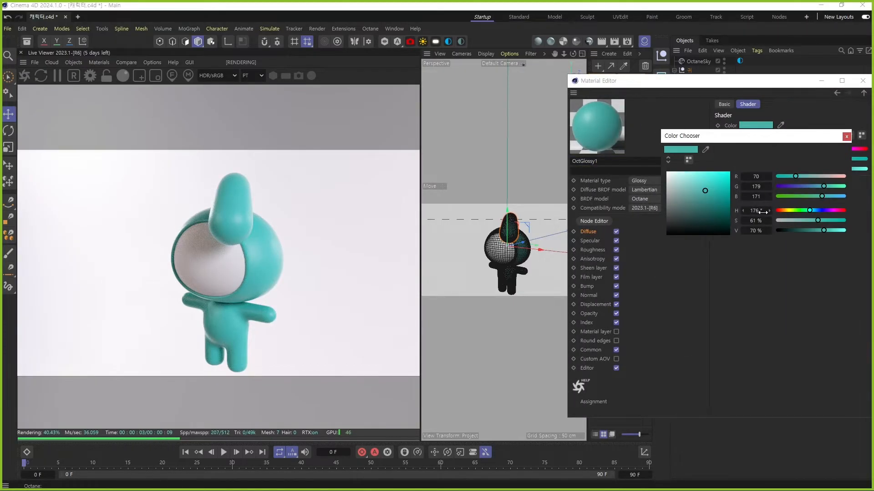
{"action": "left_click_drag", "start_coordinate": [809, 210], "coordinate": [771, 209]}
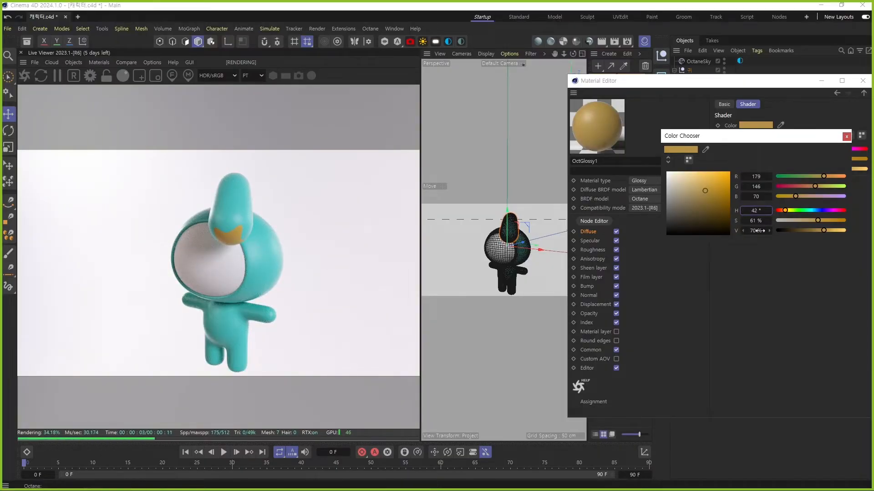
{"action": "left_click_drag", "start_coordinate": [828, 230], "coordinate": [835, 231]}
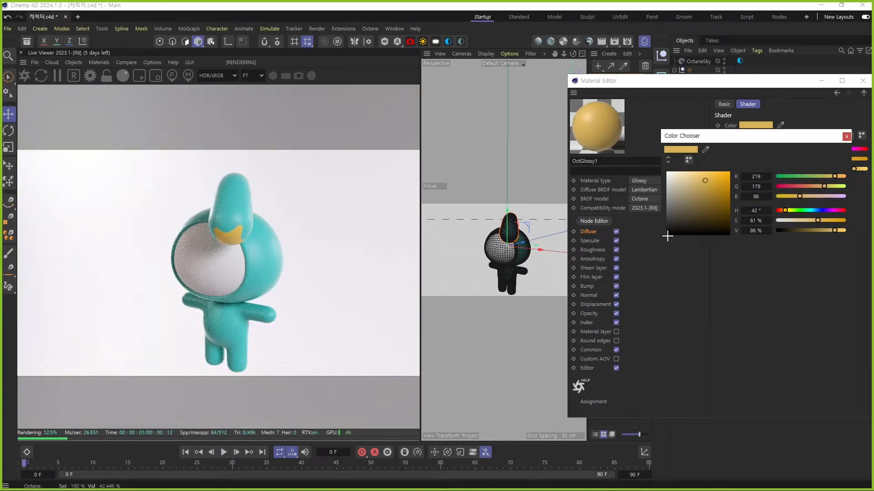
{"action": "left_click", "coordinate": [846, 137]}
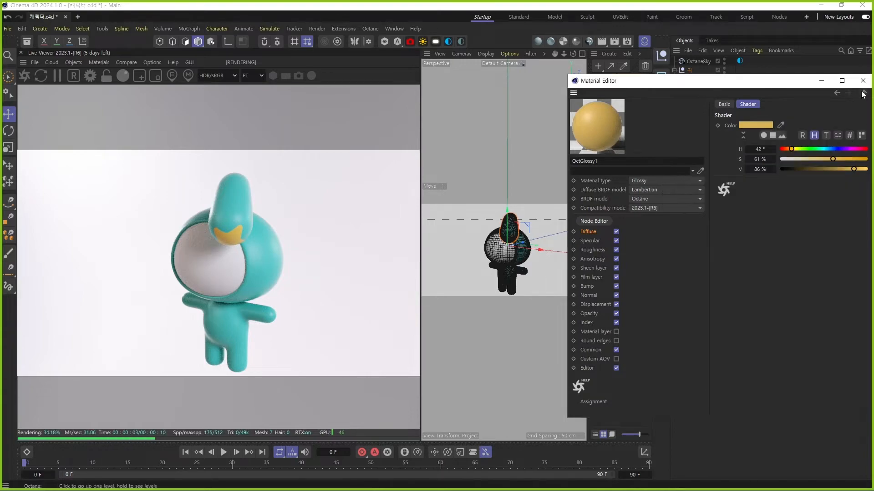
{"action": "left_click", "coordinate": [862, 80]}
Step: Deselect everything, save the project, and inspect the coloured character's face and ear up close from the front
{"action": "left_click", "coordinate": [745, 149]}
{"action": "key", "text": "ctrl+s"}
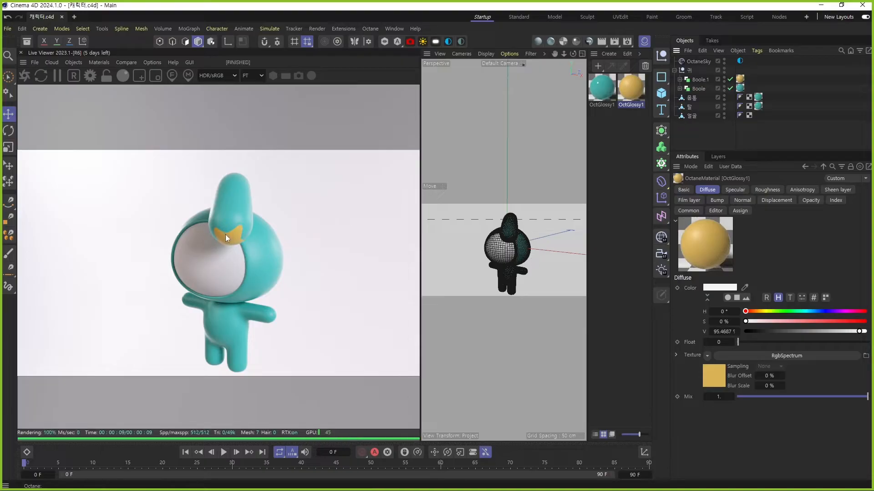
{"action": "left_click_drag", "start_coordinate": [496, 249], "coordinate": [513, 246], "text": "alt"}
{"action": "scroll", "coordinate": [500, 234], "scroll_direction": "up", "scroll_amount": 5}
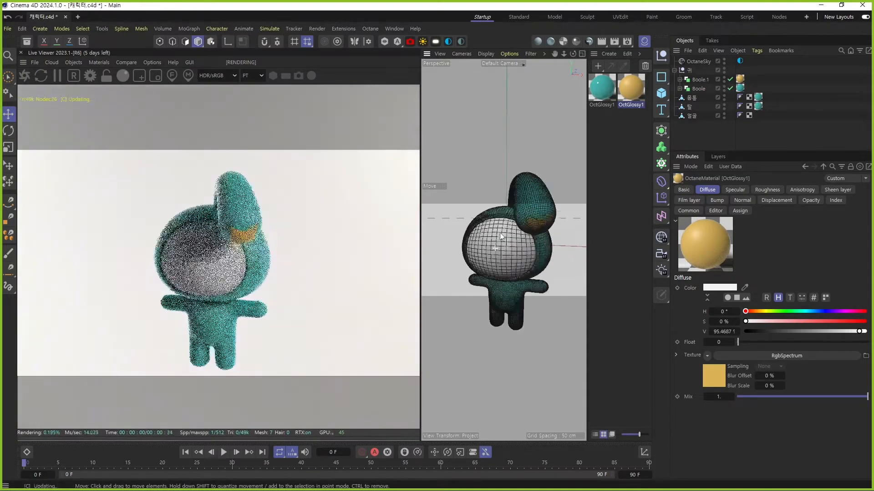
{"action": "scroll", "coordinate": [500, 236], "scroll_direction": "up", "scroll_amount": 3}
{"action": "key", "text": "ctrl+s"}
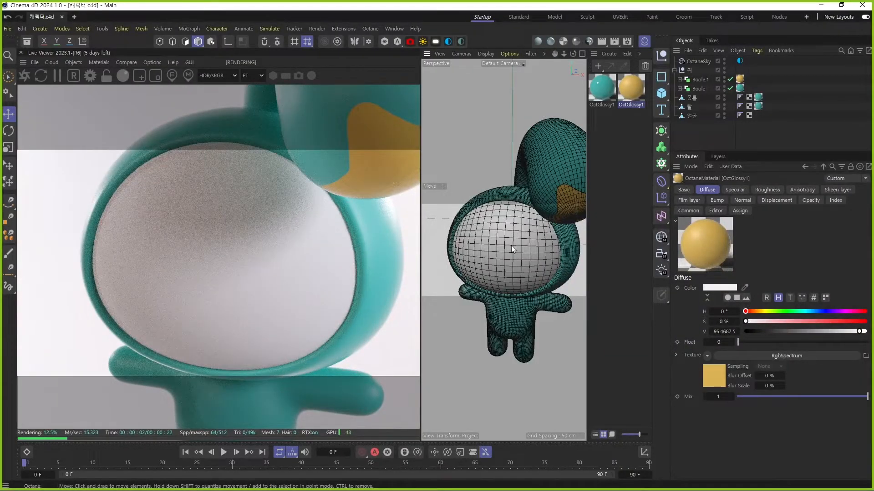
Step: Select the face object 얼굴, isolate it with viewport solo, and widen the perspective viewport
{"action": "scroll", "coordinate": [525, 285], "scroll_direction": "down", "scroll_amount": 8}
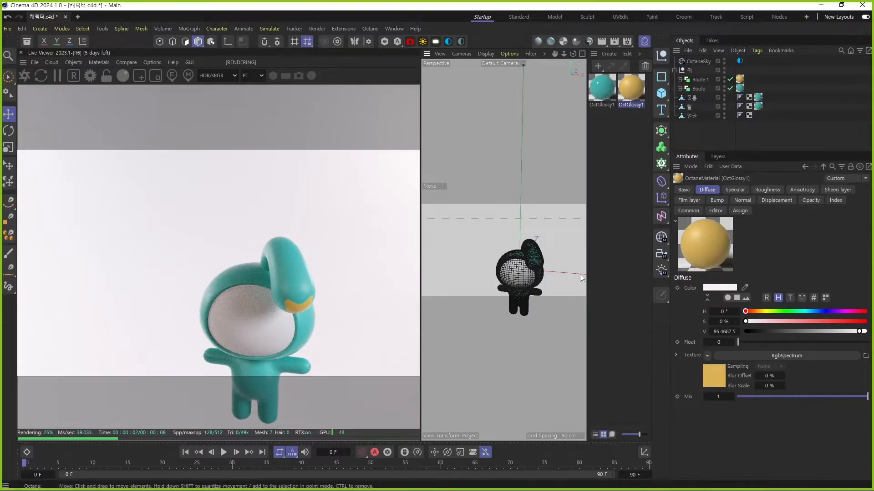
{"action": "scroll", "coordinate": [534, 315], "scroll_direction": "up", "scroll_amount": 5}
{"action": "scroll", "coordinate": [476, 250], "scroll_direction": "down", "scroll_amount": 3}
{"action": "middle_click_drag", "start_coordinate": [460, 192], "coordinate": [503, 247], "text": "alt"}
{"action": "scroll", "coordinate": [497, 236], "scroll_direction": "up", "scroll_amount": 2}
{"action": "left_click", "coordinate": [503, 246]}
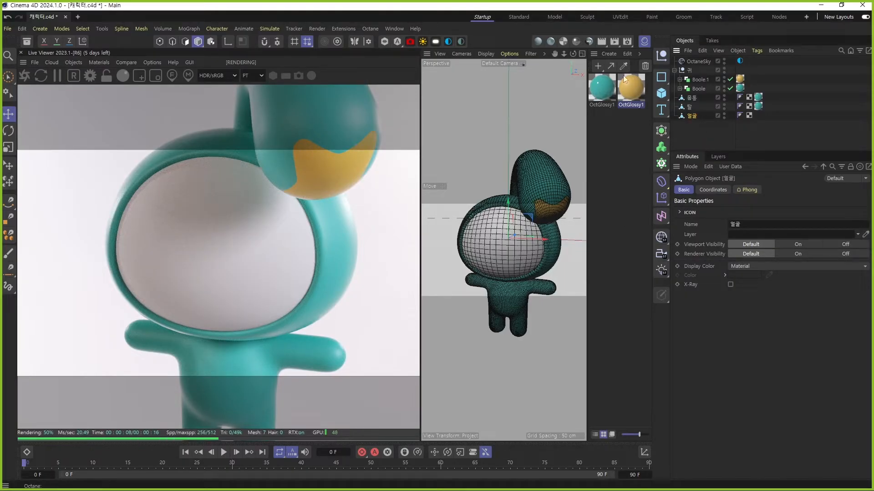
{"action": "left_click", "coordinate": [384, 43]}
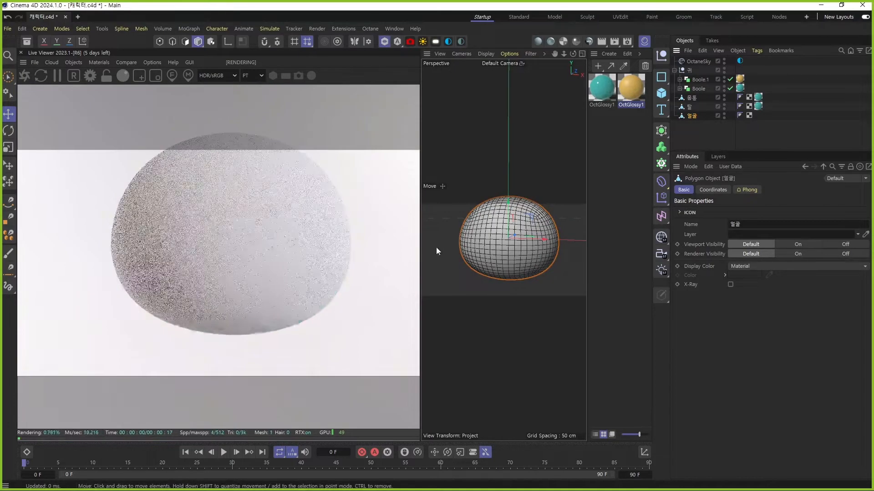
{"action": "left_click_drag", "start_coordinate": [420, 248], "coordinate": [317, 244]}
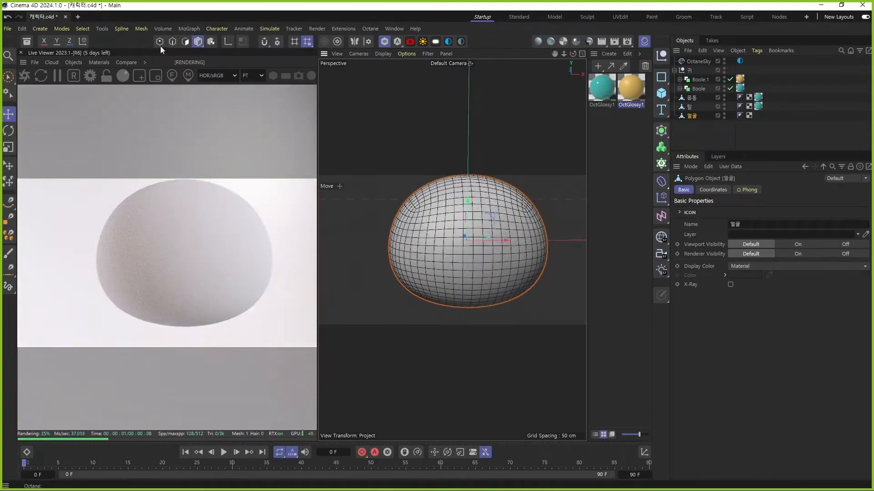
Step: Switch to edge mode and use Loop Selection to select the edge loop encircling the front of the face
{"action": "left_click", "coordinate": [172, 41]}
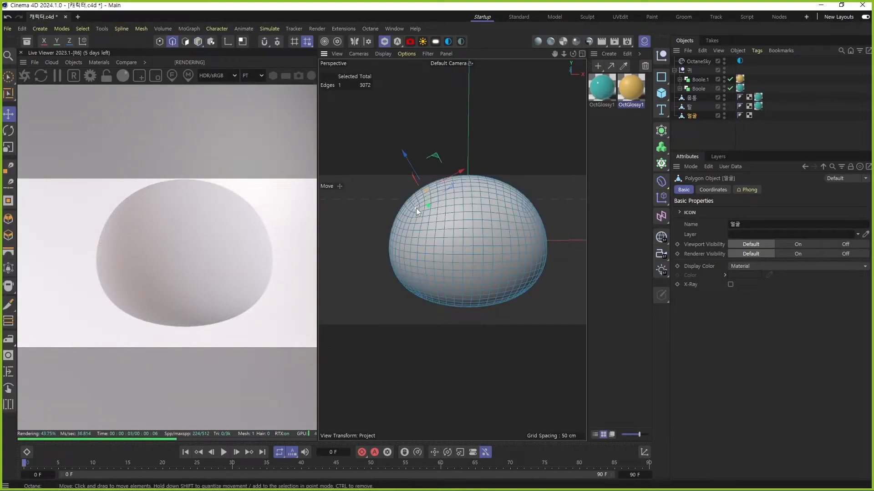
{"action": "left_click", "coordinate": [8, 93]}
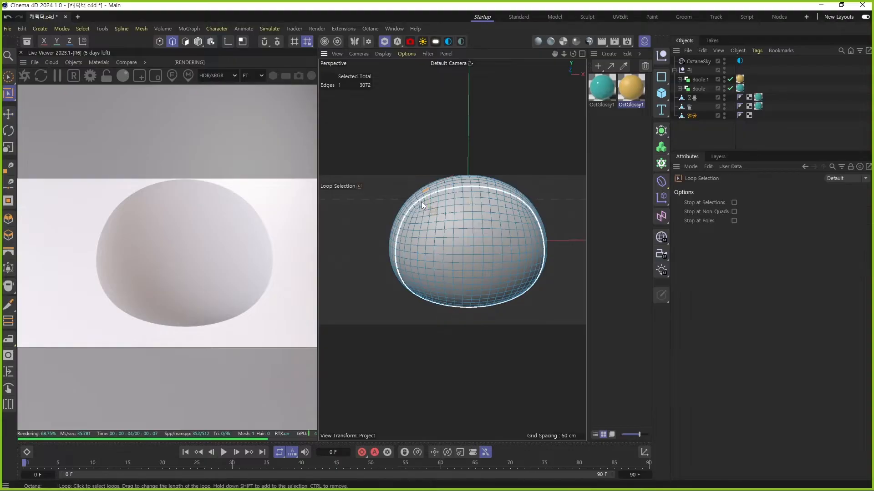
{"action": "scroll", "coordinate": [423, 198], "scroll_direction": "up", "scroll_amount": 3}
{"action": "left_click_drag", "start_coordinate": [423, 195], "coordinate": [473, 231], "text": "alt"}
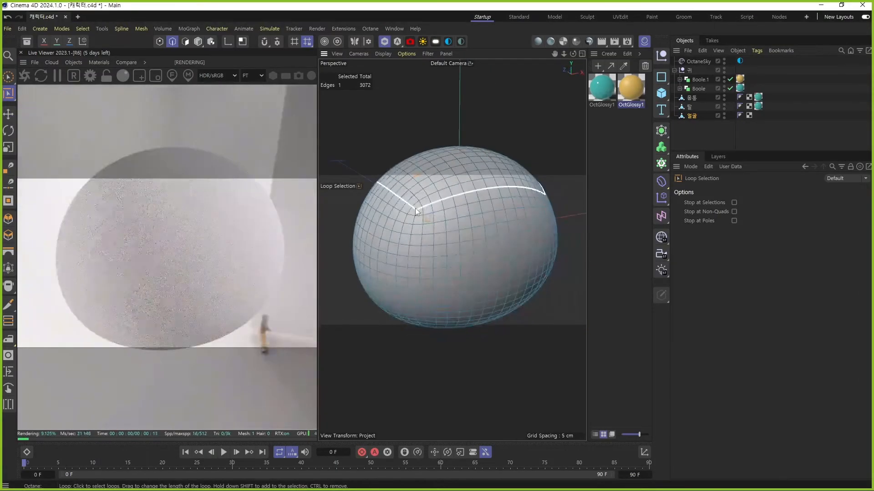
{"action": "left_click", "coordinate": [408, 205]}
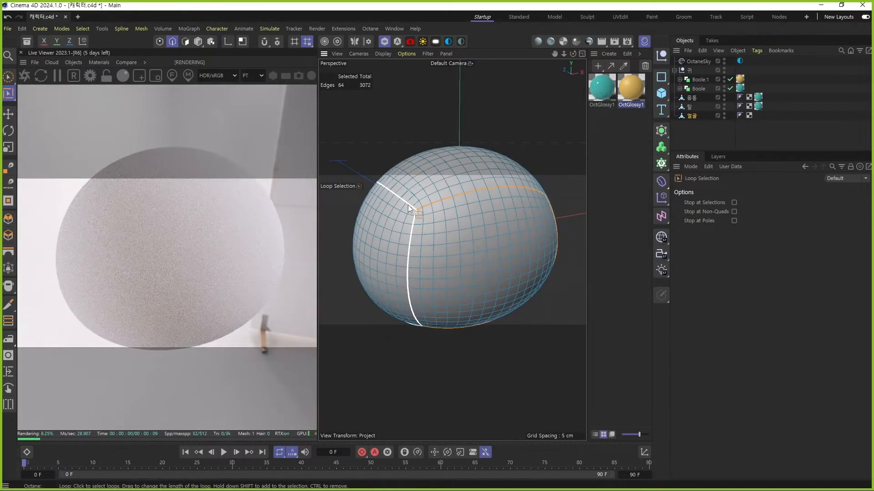
Step: Add the remaining edge loops to the selection so every cube-like seam around the face mesh is selected
{"action": "left_click_drag", "start_coordinate": [479, 236], "coordinate": [452, 244], "text": "alt"}
{"action": "left_click", "coordinate": [419, 233], "text": "shift"}
{"action": "scroll", "coordinate": [464, 289], "scroll_direction": "down", "scroll_amount": 3}
{"action": "mouse_move", "coordinate": [465, 292]}
{"action": "left_mouse_down", "text": "alt"}
{"action": "mouse_move", "coordinate": [404, 242]}
{"action": "mouse_move", "coordinate": [456, 279]}
{"action": "left_mouse_up", "text": "alt"}
{"action": "left_click_drag", "start_coordinate": [399, 258], "coordinate": [527, 345], "text": "alt"}
{"action": "left_click", "coordinate": [485, 329], "text": "shift"}
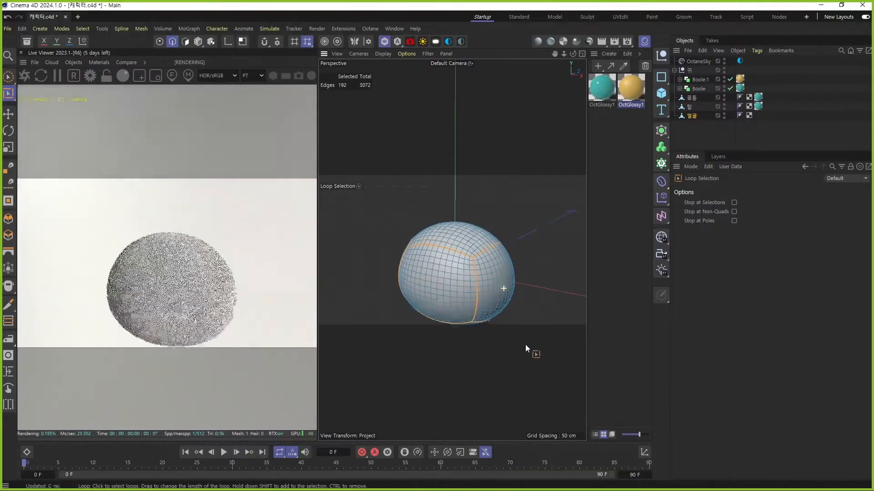
{"action": "scroll", "coordinate": [481, 289], "scroll_direction": "up", "scroll_amount": 3}
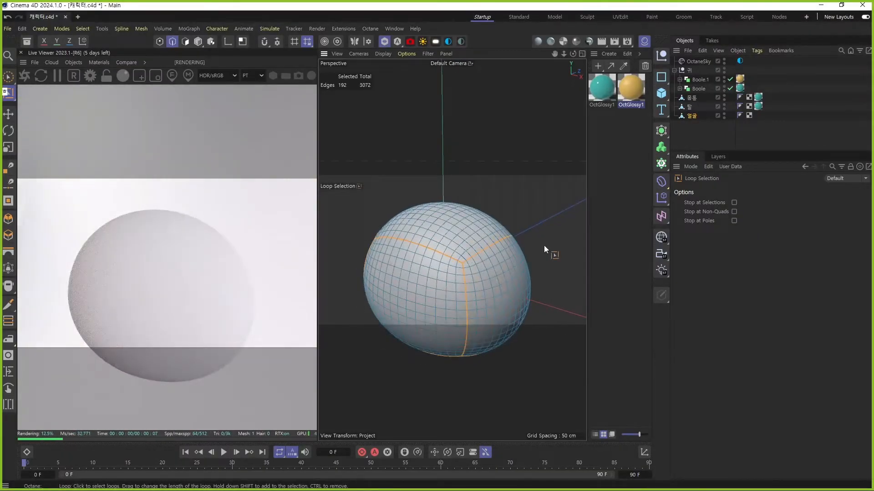
{"action": "mouse_move", "coordinate": [545, 245]}
{"action": "left_mouse_down", "text": "alt"}
{"action": "mouse_move", "coordinate": [514, 263]}
{"action": "mouse_move", "coordinate": [558, 237]}
{"action": "left_mouse_up", "text": "alt"}
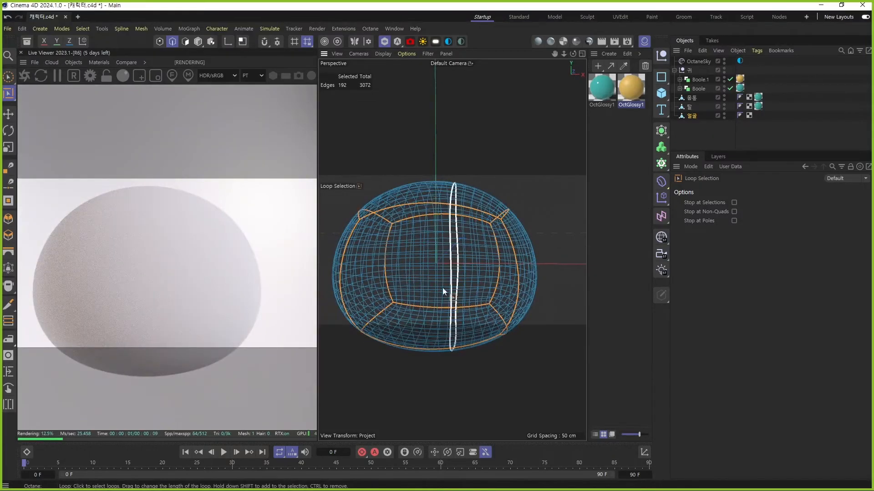
{"action": "left_click_drag", "start_coordinate": [411, 261], "coordinate": [391, 214], "text": "alt"}
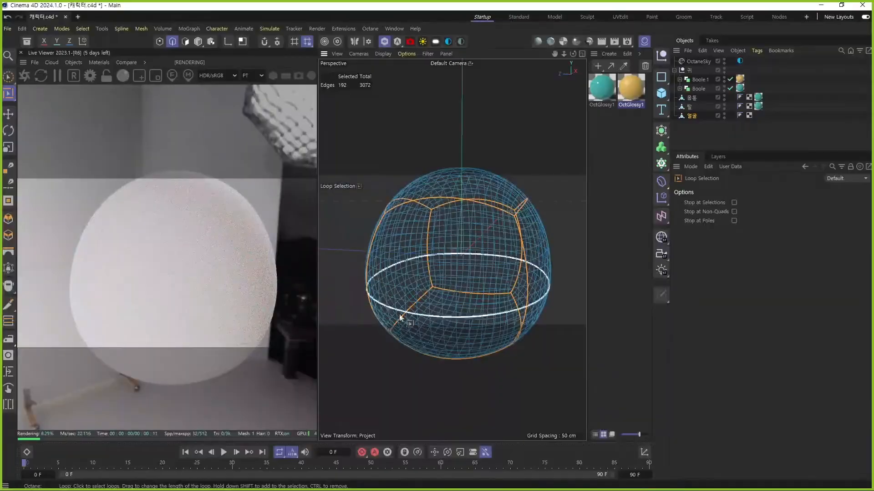
{"action": "mouse_move", "coordinate": [531, 273]}
{"action": "left_mouse_down", "text": "alt"}
{"action": "mouse_move", "coordinate": [425, 283]}
{"action": "mouse_move", "coordinate": [499, 286]}
{"action": "mouse_move", "coordinate": [438, 282]}
{"action": "left_mouse_up", "text": "alt"}
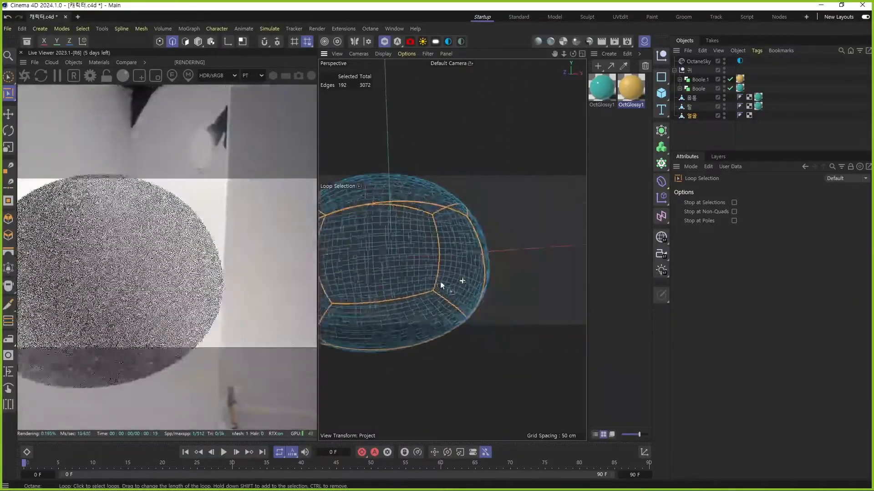
{"action": "left_click_drag", "start_coordinate": [517, 253], "coordinate": [516, 229], "text": "alt"}
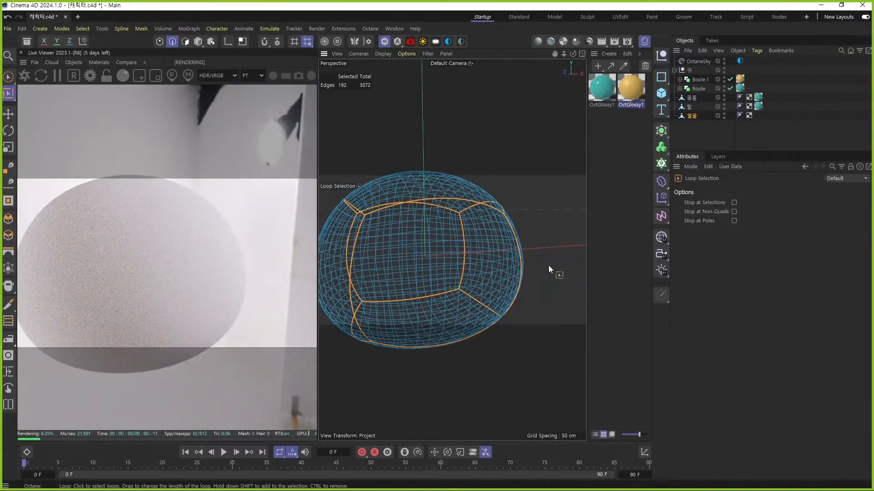
Step: Remove the edges bordering the front of the face and the lower rear edge from the seam selection
{"action": "key", "text": "e"}
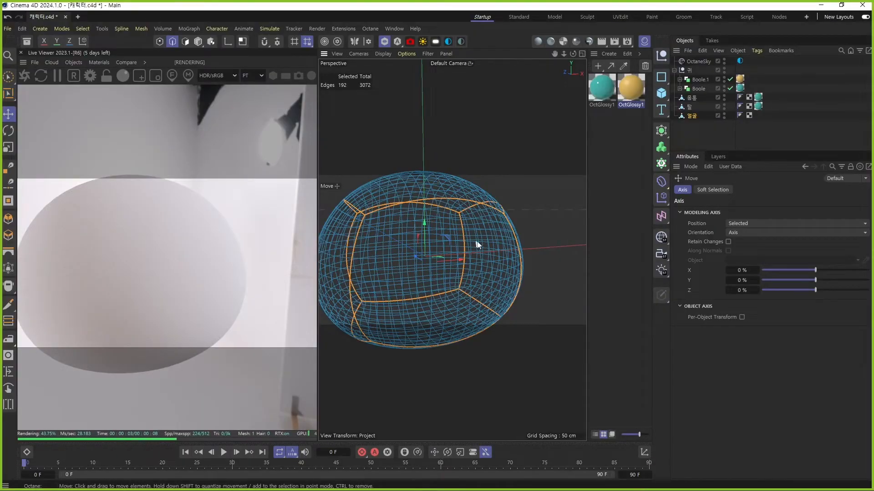
{"action": "key", "text": "n"}
{"action": "key", "text": "b"}
{"action": "mouse_move", "coordinate": [416, 200]}
{"action": "left_mouse_down", "text": "alt"}
{"action": "mouse_move", "coordinate": [479, 319]}
{"action": "mouse_move", "coordinate": [425, 197]}
{"action": "left_mouse_up", "text": "alt"}
{"action": "double_click", "coordinate": [454, 265], "text": "ctrl"}
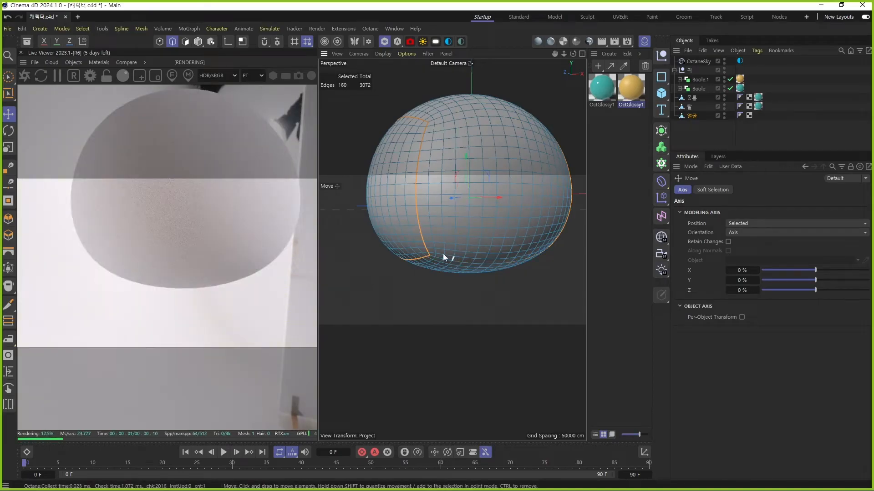
{"action": "double_click", "coordinate": [418, 223], "text": "ctrl"}
{"action": "left_click_drag", "start_coordinate": [460, 220], "coordinate": [569, 205], "text": "alt"}
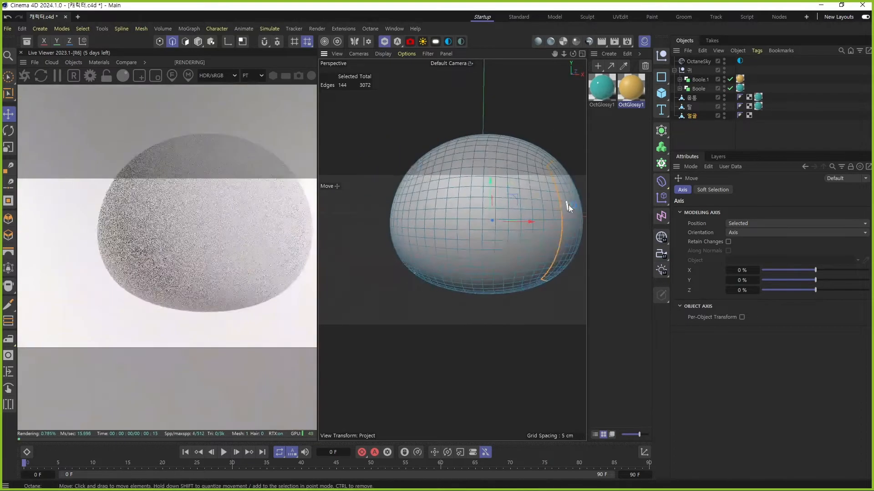
{"action": "double_click", "coordinate": [561, 205], "text": "ctrl"}
{"action": "left_click_drag", "start_coordinate": [562, 246], "coordinate": [513, 265], "text": "alt"}
{"action": "double_click", "coordinate": [512, 252], "text": "ctrl"}
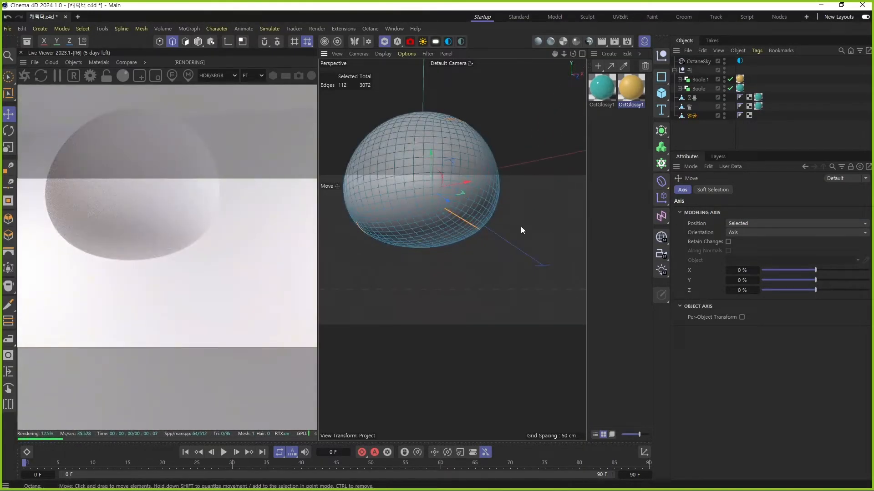
Step: Check the selected seam edges in wireframe display, switch to Brush Selection, and save the project
{"action": "key", "text": "m"}
{"action": "key", "text": "b"}
{"action": "key", "text": "n"}
{"action": "key", "text": "g"}
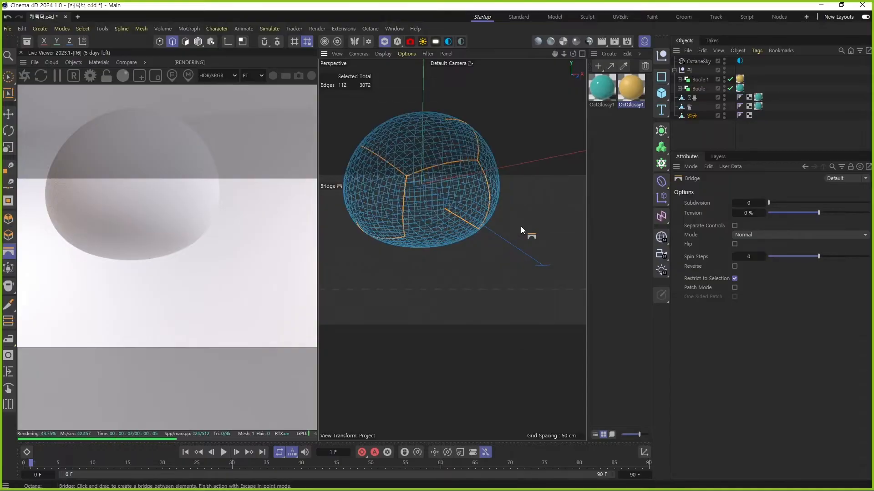
{"action": "left_click", "coordinate": [9, 76]}
{"action": "mouse_move", "coordinate": [402, 204]}
{"action": "left_mouse_down", "text": "alt"}
{"action": "mouse_move", "coordinate": [511, 305]}
{"action": "mouse_move", "coordinate": [522, 351]}
{"action": "mouse_move", "coordinate": [400, 335]}
{"action": "mouse_move", "coordinate": [392, 325]}
{"action": "mouse_move", "coordinate": [540, 343]}
{"action": "mouse_move", "coordinate": [400, 335]}
{"action": "mouse_move", "coordinate": [485, 346]}
{"action": "mouse_move", "coordinate": [510, 345]}
{"action": "mouse_move", "coordinate": [517, 328]}
{"action": "mouse_move", "coordinate": [515, 368]}
{"action": "mouse_move", "coordinate": [510, 291]}
{"action": "mouse_move", "coordinate": [448, 353]}
{"action": "mouse_move", "coordinate": [511, 344]}
{"action": "mouse_move", "coordinate": [446, 345]}
{"action": "left_mouse_up", "text": "alt"}
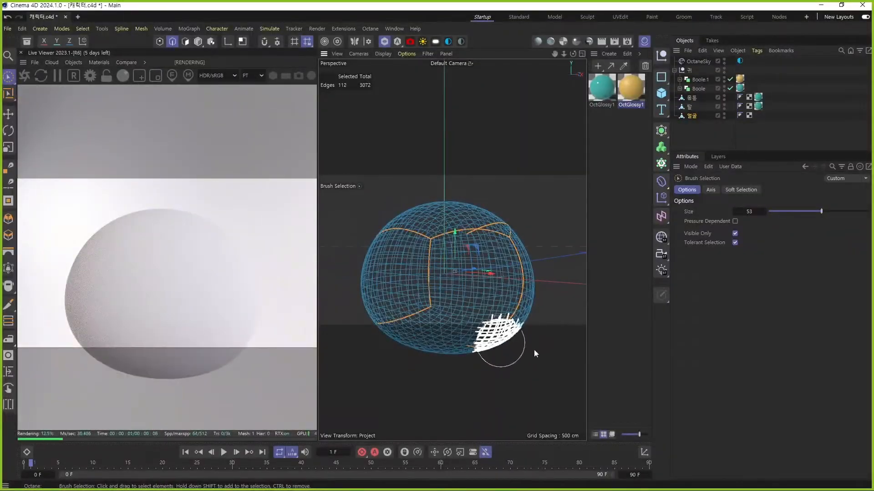
{"action": "key", "text": "ctrl+s"}
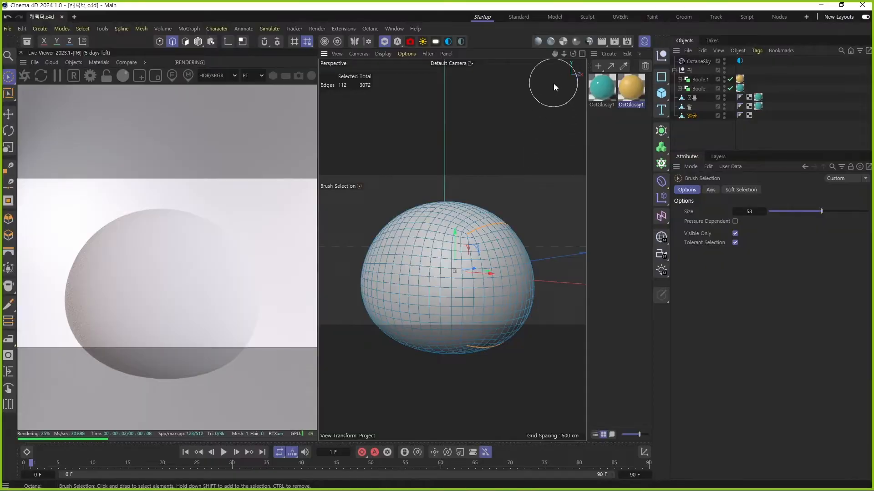
Step: Switch to the UVEdit layout and select all polygons of the face mesh in polygon mode
{"action": "left_click", "coordinate": [619, 17]}
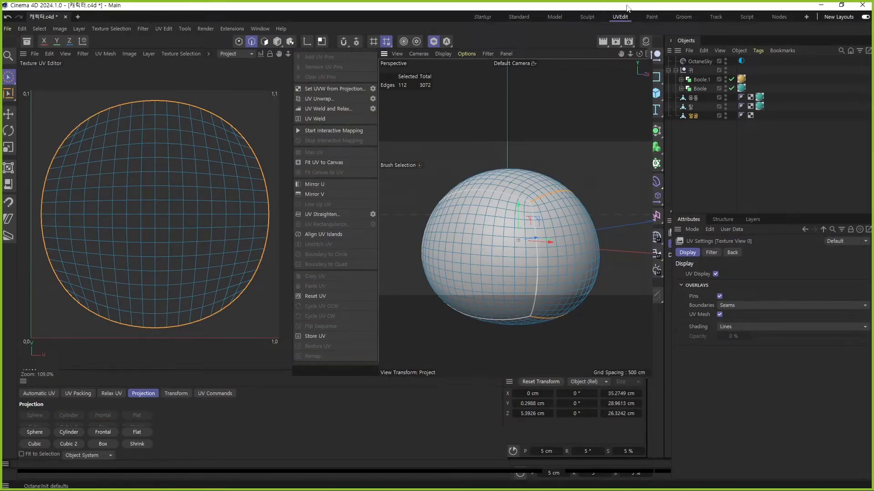
{"action": "scroll", "coordinate": [515, 184], "scroll_direction": "down", "scroll_amount": 5}
{"action": "mouse_move", "coordinate": [516, 199]}
{"action": "left_mouse_down", "text": "alt"}
{"action": "mouse_move", "coordinate": [527, 234]}
{"action": "mouse_move", "coordinate": [504, 204]}
{"action": "left_mouse_up", "text": "alt"}
{"action": "scroll", "coordinate": [504, 202], "scroll_direction": "up", "scroll_amount": 2}
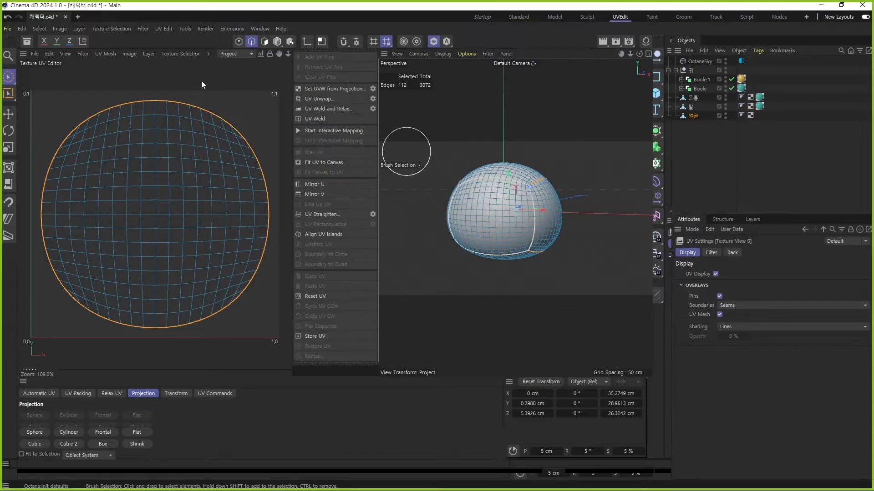
{"action": "left_click", "coordinate": [265, 42]}
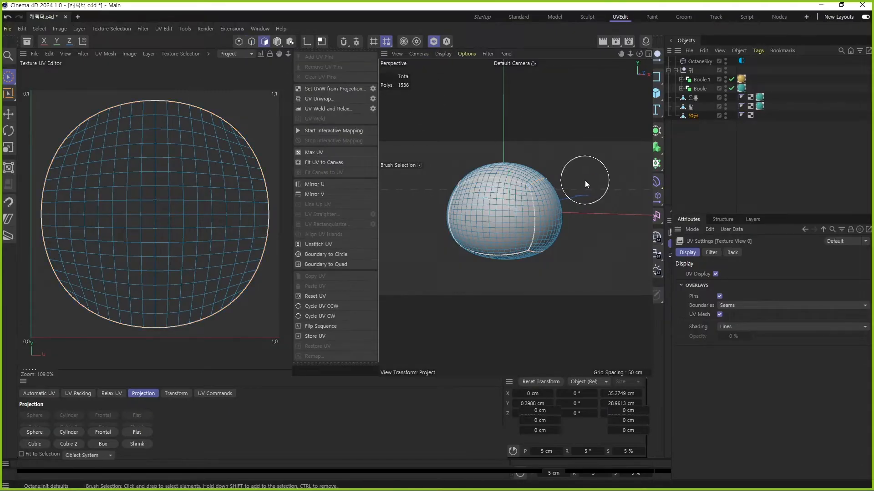
{"action": "key", "text": "ctrl+a"}
Step: Maximize the front view, apply a Frontal UV projection to the selected polygons, and save the project
{"action": "middle_click", "coordinate": [497, 210]}
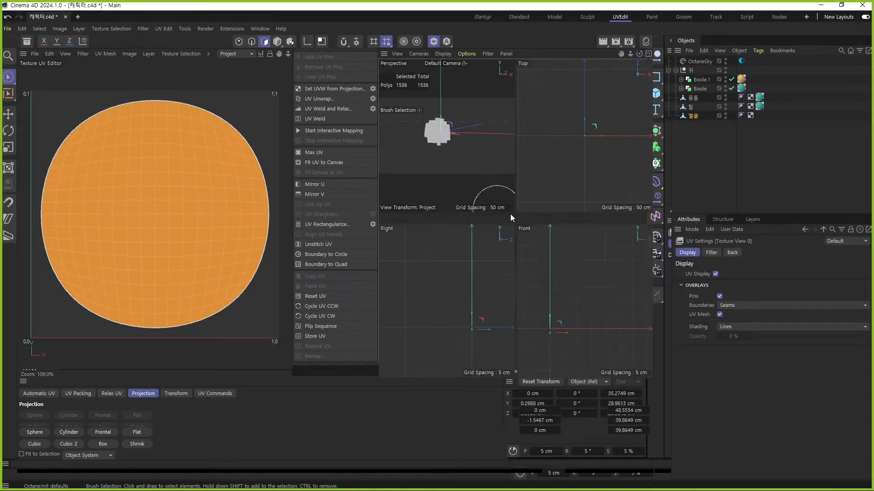
{"action": "middle_click", "coordinate": [563, 302]}
{"action": "scroll", "coordinate": [505, 239], "scroll_direction": "down", "scroll_amount": 5}
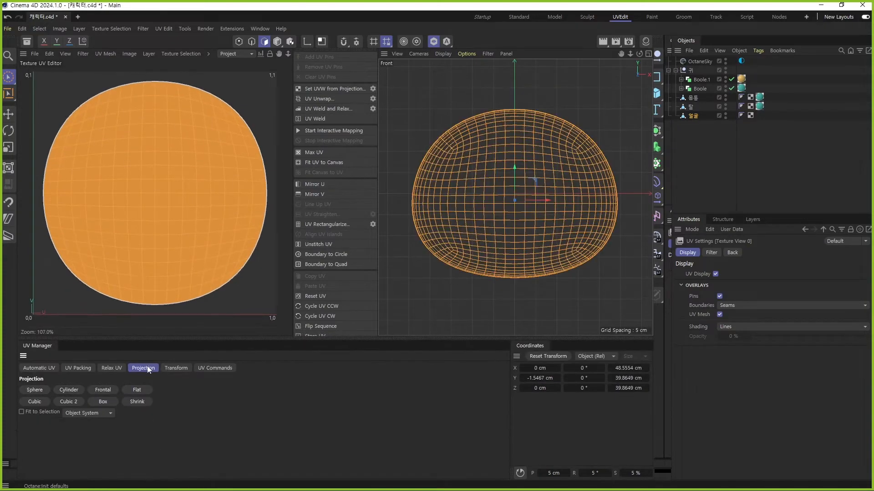
{"action": "left_click", "coordinate": [106, 391]}
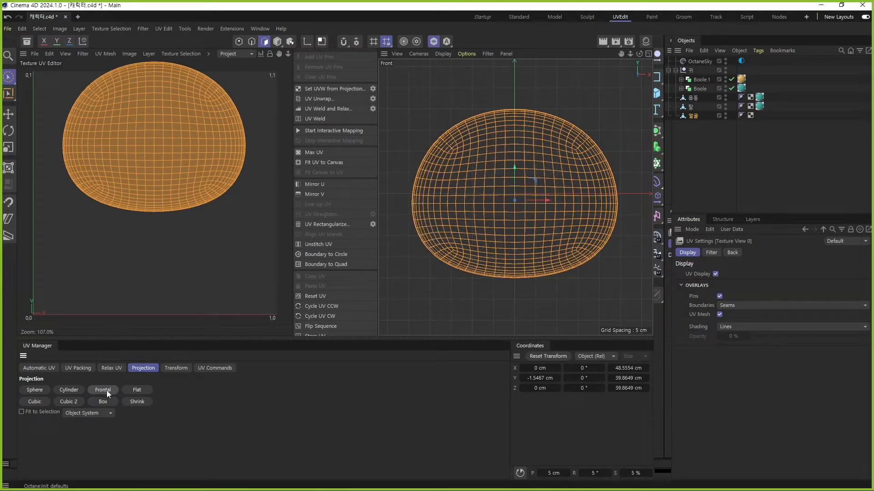
{"action": "key", "text": "ctrl+s"}
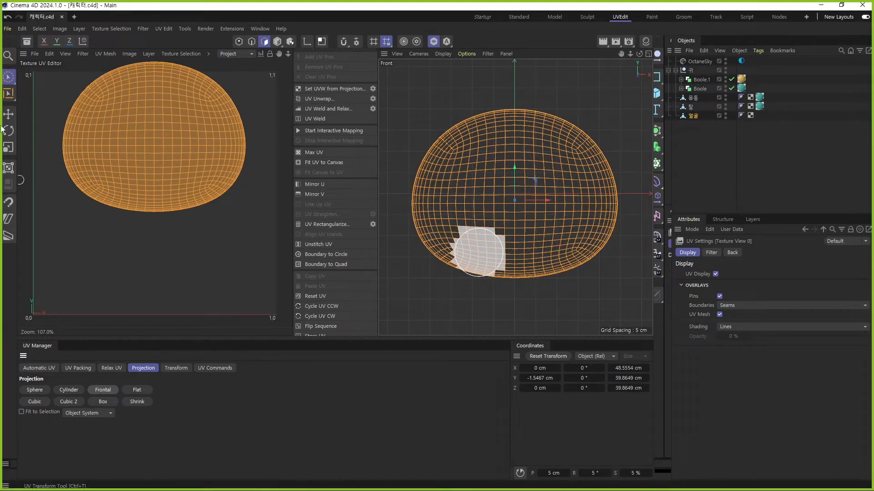
Step: Open the Relax UV settings, return to the face's seam edges in edge mode, and store them as an edge selection tag
{"action": "left_click", "coordinate": [113, 368]}
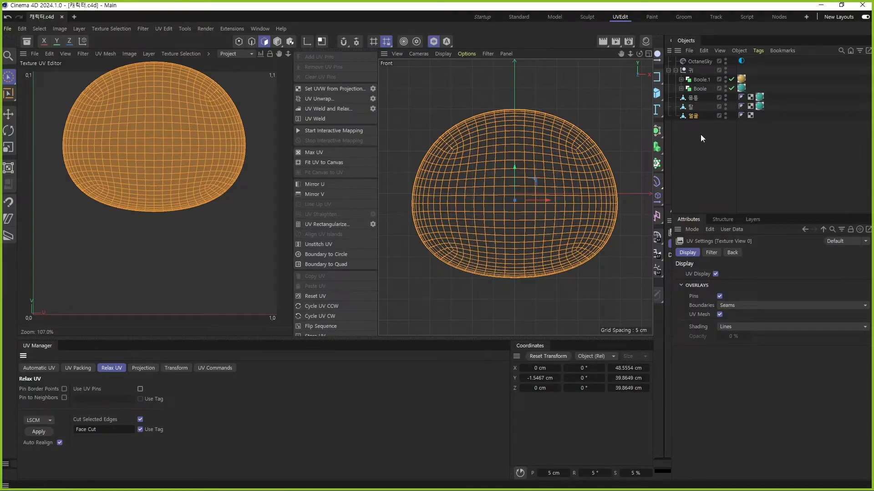
{"action": "left_click", "coordinate": [696, 116]}
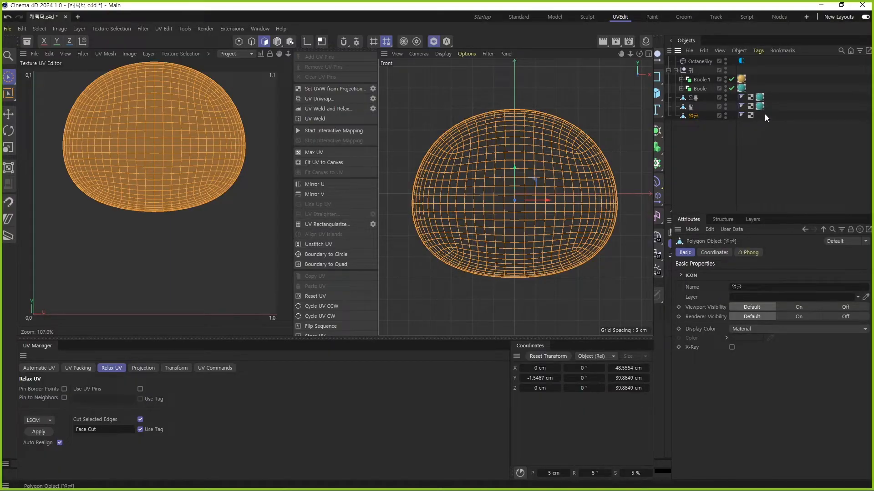
{"action": "middle_click", "coordinate": [539, 193]}
{"action": "middle_click", "coordinate": [505, 150]}
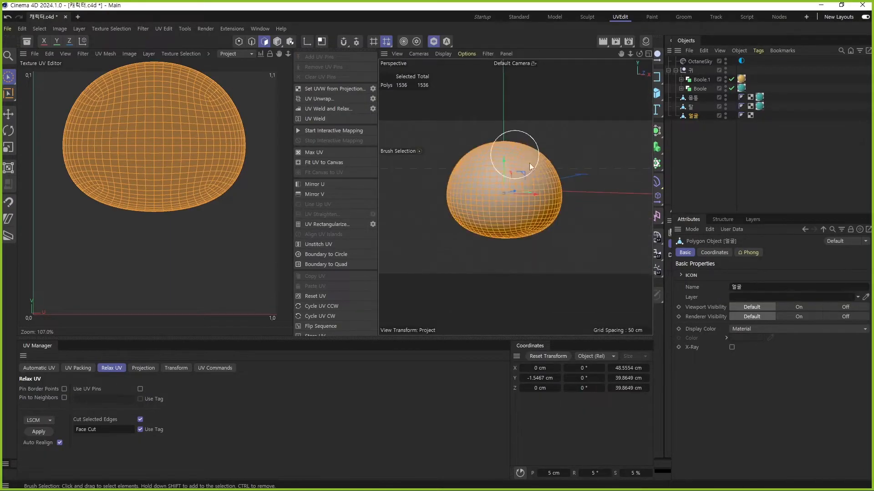
{"action": "left_click", "coordinate": [252, 42]}
{"action": "left_click_drag", "start_coordinate": [575, 171], "coordinate": [535, 187], "text": "alt"}
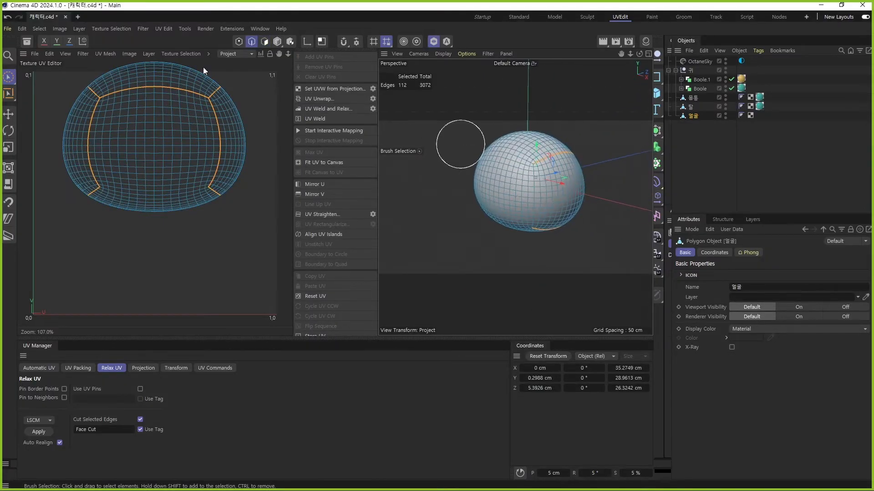
{"action": "left_click", "coordinate": [37, 28]}
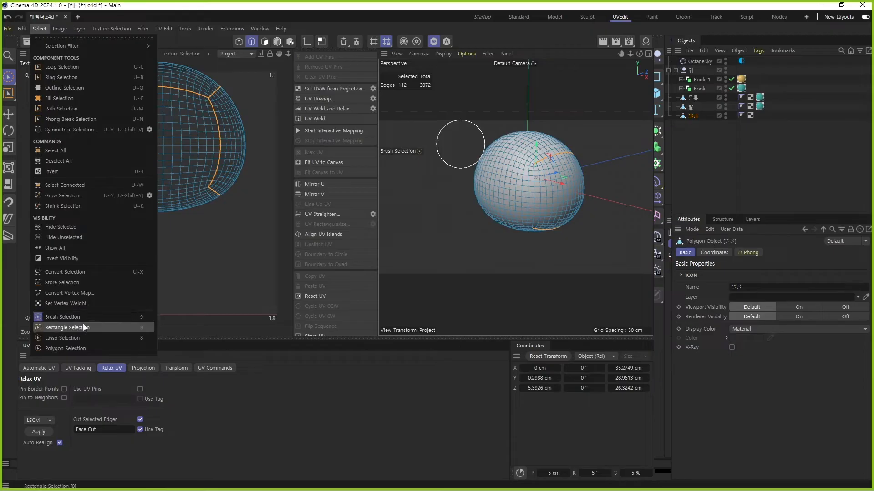
{"action": "left_click", "coordinate": [82, 280]}
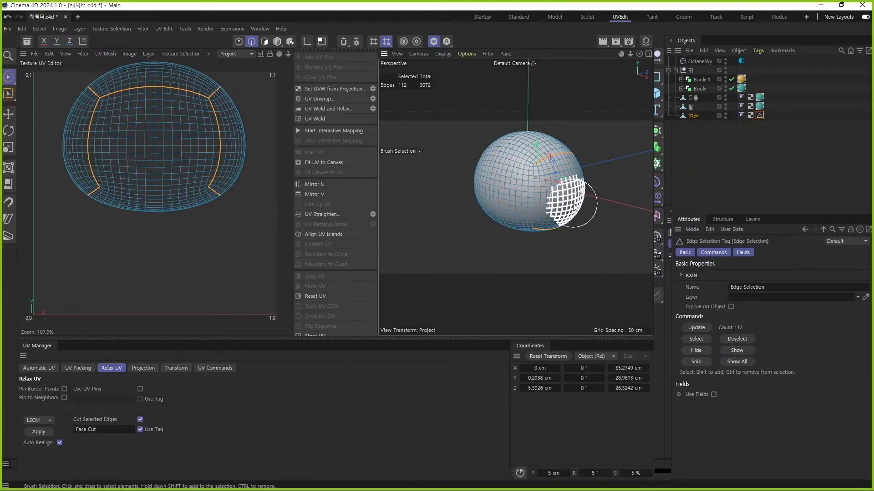
Step: Return to polygon mode in the front view and assign the Edge Selection tag to Relax UV's Cut Selected Edges
{"action": "left_click", "coordinate": [267, 42]}
{"action": "middle_click", "coordinate": [574, 210]}
{"action": "middle_click", "coordinate": [579, 244]}
{"action": "left_click_drag", "start_coordinate": [759, 118], "coordinate": [644, 266]}
{"action": "left_click_drag", "start_coordinate": [94, 432], "coordinate": [94, 431]}
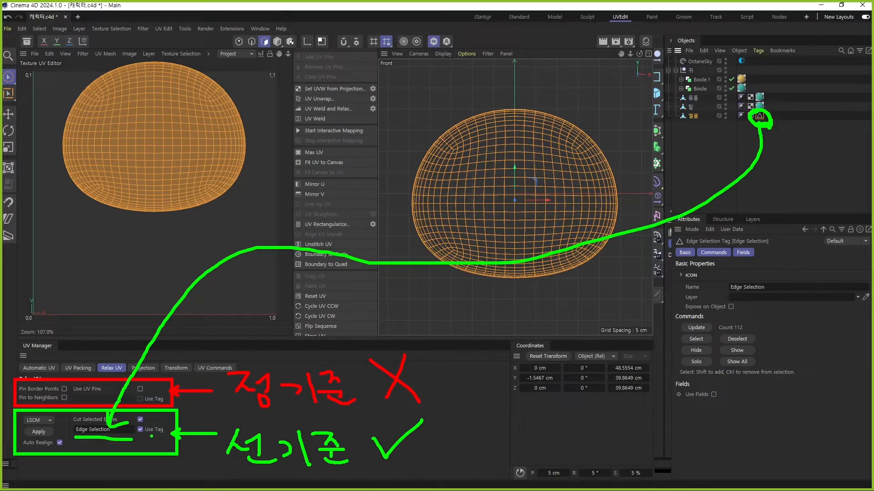
Step: Set the relax method to ABF, apply it to unwrap the face along the seams, and save the project
{"action": "left_click", "coordinate": [47, 420]}
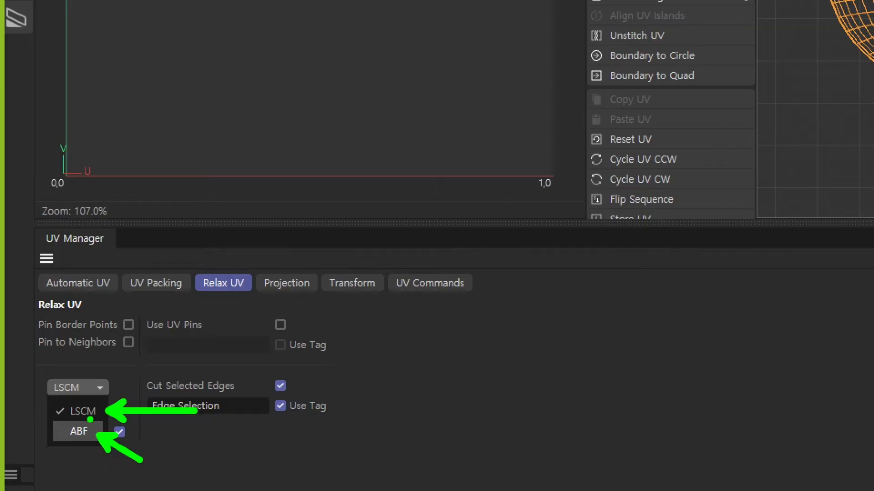
{"action": "key", "text": "Escape"}
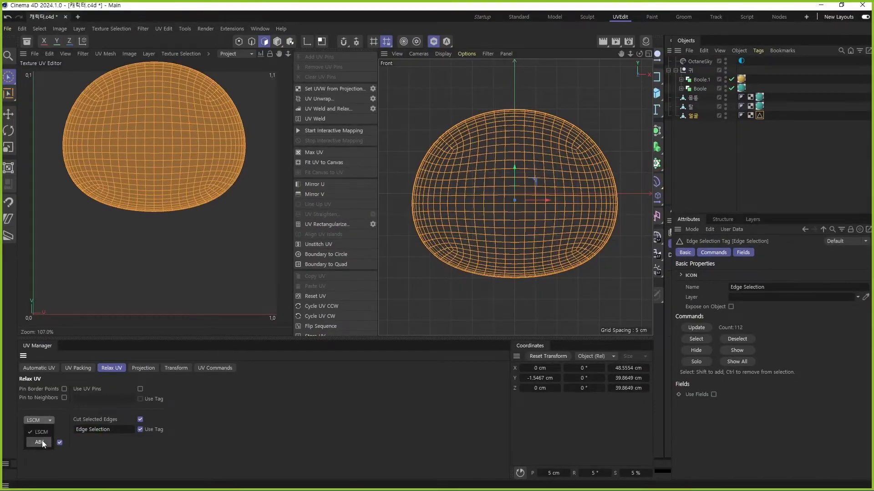
{"action": "left_click", "coordinate": [44, 433]}
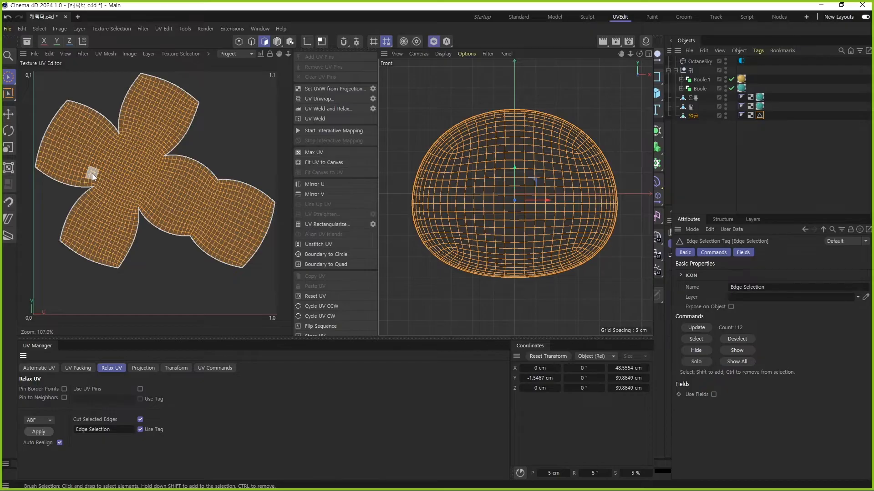
{"action": "key", "text": "ctrl+s"}
Step: Restore the perspective view and move the unwrapped face UV island slightly down in the texture UV editor
{"action": "middle_click", "coordinate": [539, 201]}
{"action": "middle_click", "coordinate": [451, 140]}
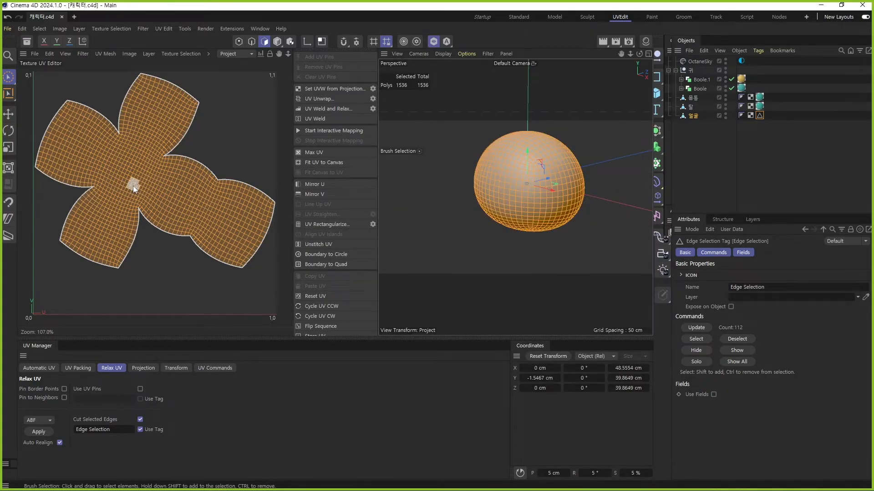
{"action": "left_click", "coordinate": [9, 115]}
{"action": "double_click", "coordinate": [167, 182]}
{"action": "left_click_drag", "start_coordinate": [168, 182], "coordinate": [171, 208]}
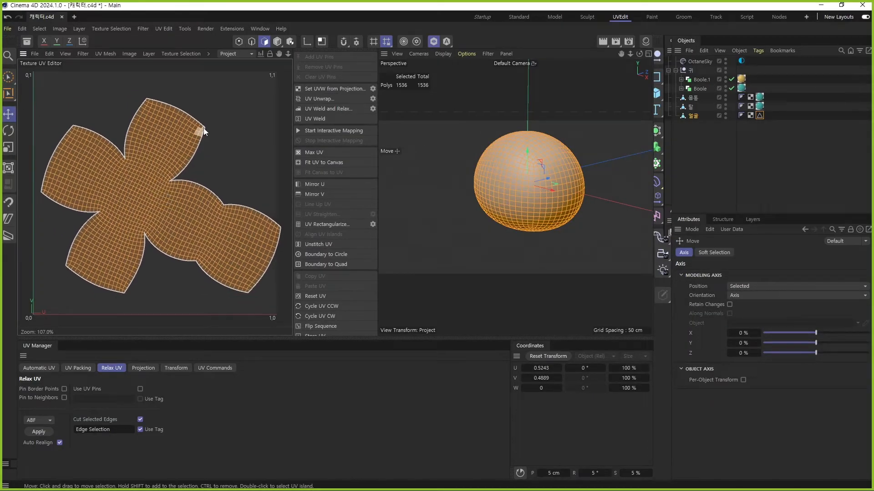
Step: Rotate the face UV island until its cross shape stands upright
{"action": "left_click", "coordinate": [8, 131]}
{"action": "left_click_drag", "start_coordinate": [175, 147], "coordinate": [50, 97]}
{"action": "left_click_drag", "start_coordinate": [120, 151], "coordinate": [40, 116]}
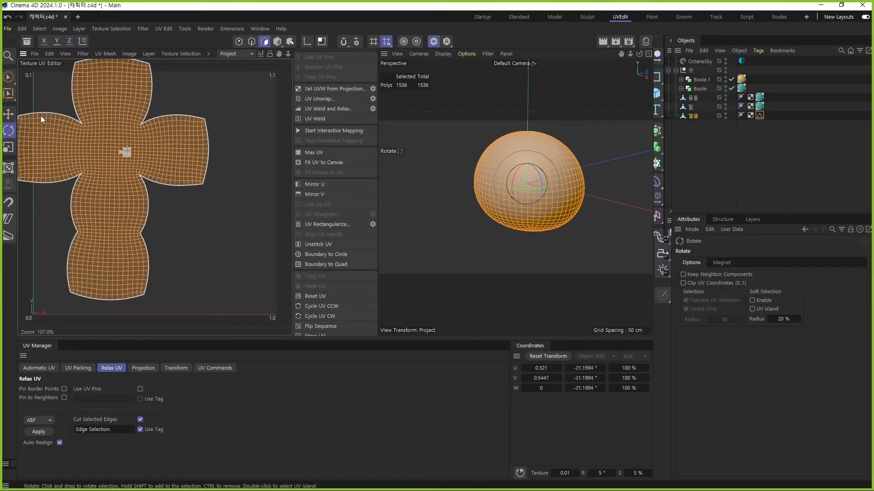
Step: Move the upright UV island back inside the UV canvas and scale it down uniformly to leave a margin
{"action": "key", "text": "e"}
{"action": "left_click_drag", "start_coordinate": [72, 139], "coordinate": [115, 151]}
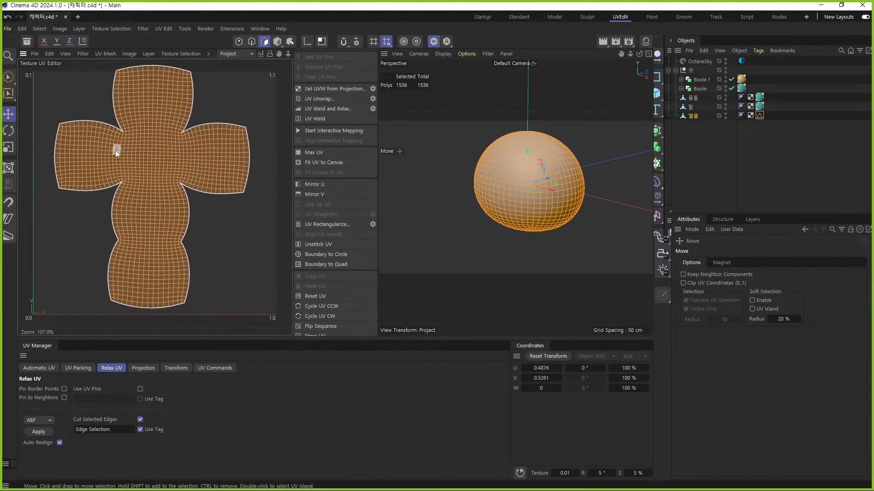
{"action": "left_click", "coordinate": [13, 146]}
{"action": "left_click_drag", "start_coordinate": [237, 158], "coordinate": [211, 159]}
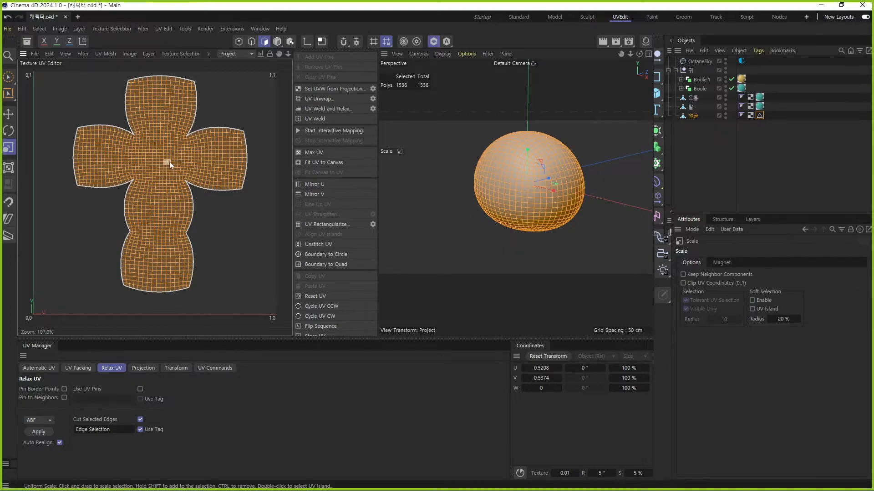
Step: Widen the texture UV editor and display the UV Map checker texture behind the face UVs and on the face mesh
{"action": "left_click_drag", "start_coordinate": [292, 141], "coordinate": [336, 142]}
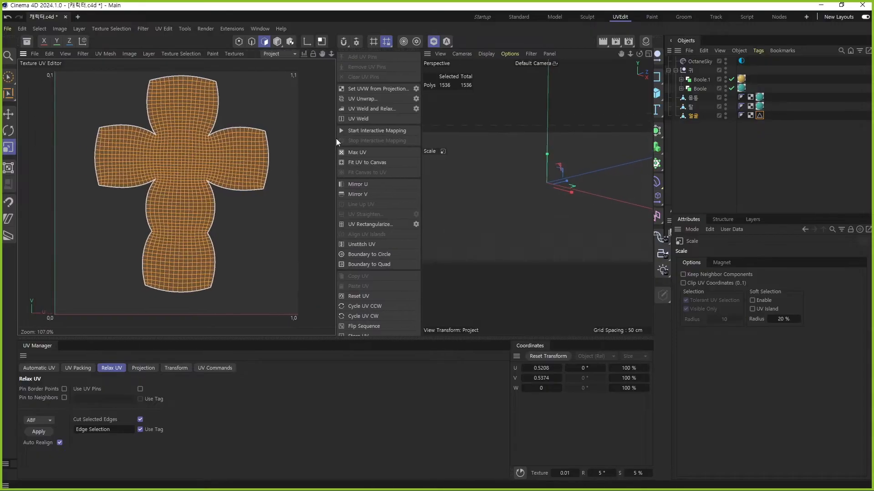
{"action": "left_click", "coordinate": [237, 55]}
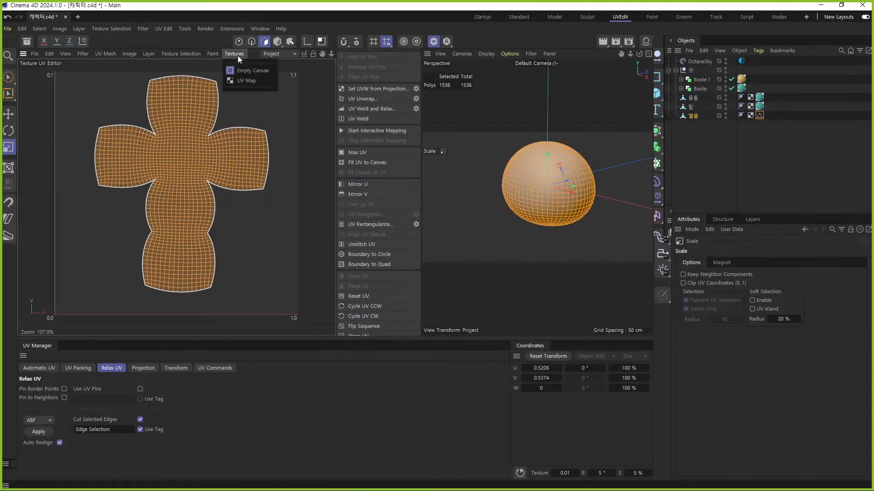
{"action": "left_click", "coordinate": [255, 80]}
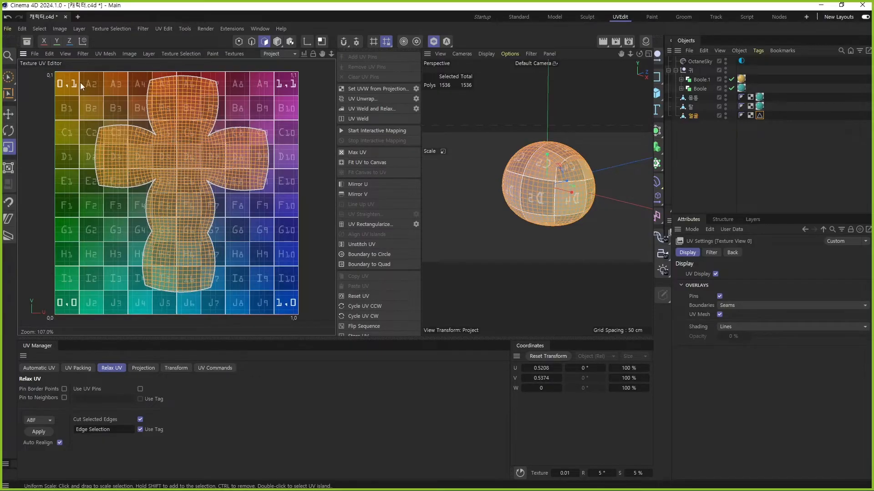
{"action": "scroll", "coordinate": [530, 189], "scroll_direction": "up", "scroll_amount": 5}
{"action": "scroll", "coordinate": [537, 185], "scroll_direction": "down", "scroll_amount": 4}
{"action": "left_click_drag", "start_coordinate": [525, 199], "coordinate": [606, 177], "text": "alt"}
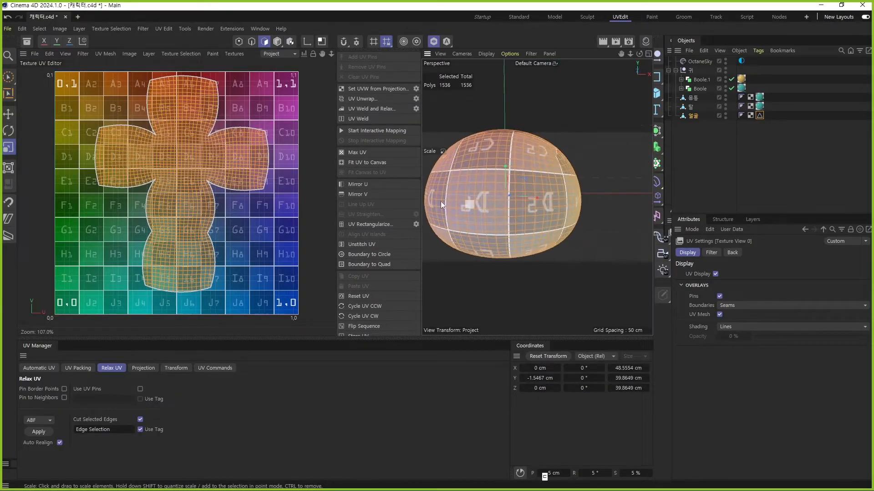
Step: Move the face UV island toward the canvas centre and mirror it in U so the checker labels read correctly on the face
{"action": "key", "text": "e"}
{"action": "mouse_move", "coordinate": [195, 161]}
{"action": "left_mouse_down"}
{"action": "mouse_move", "coordinate": [182, 169]}
{"action": "mouse_move", "coordinate": [193, 166]}
{"action": "left_mouse_up"}
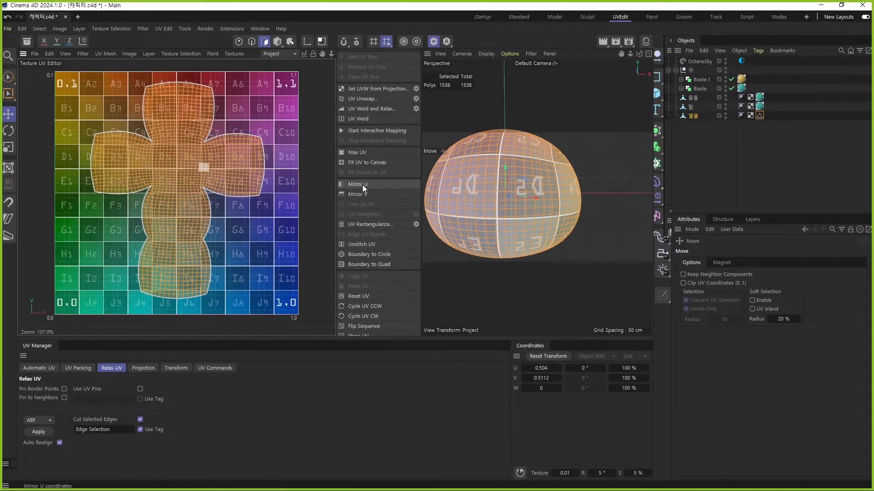
{"action": "left_click", "coordinate": [365, 185]}
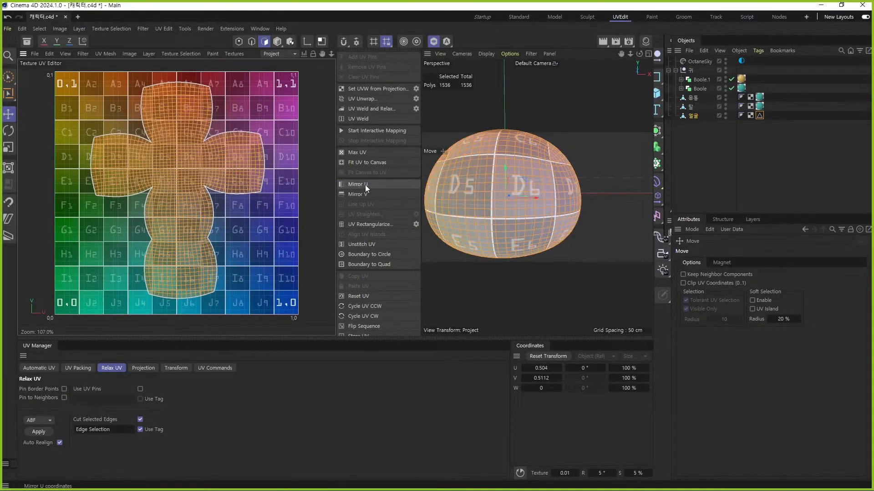
{"action": "left_click", "coordinate": [365, 185]}
{"action": "left_click", "coordinate": [365, 185]}
{"action": "left_click", "coordinate": [365, 185]}
{"action": "left_click", "coordinate": [365, 185]}
{"action": "left_click", "coordinate": [365, 185]}
{"action": "left_click", "coordinate": [365, 185]}
{"action": "left_click_drag", "start_coordinate": [485, 191], "coordinate": [515, 198], "text": "alt"}
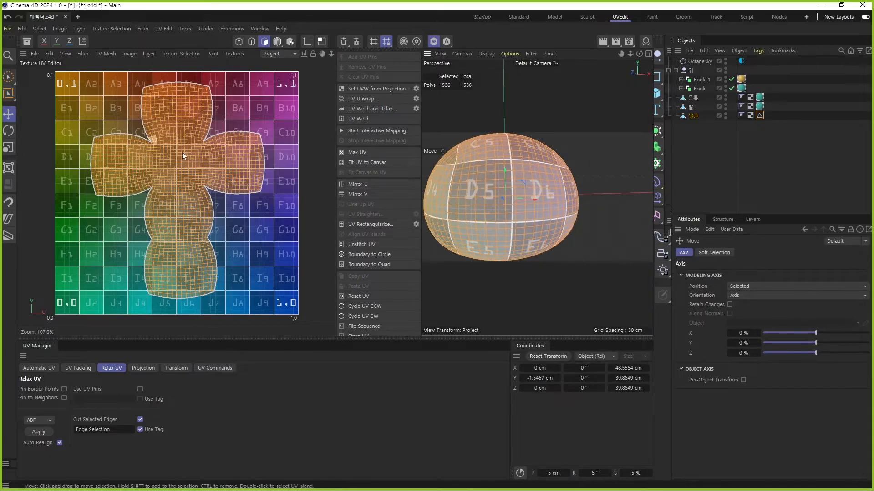
Step: Rotate the face UV island by about -1.26° to straighten it against the checker grid
{"action": "key", "text": "r"}
{"action": "scroll", "coordinate": [163, 135], "scroll_direction": "up", "scroll_amount": 4}
{"action": "left_click_drag", "start_coordinate": [230, 211], "coordinate": [226, 216]}
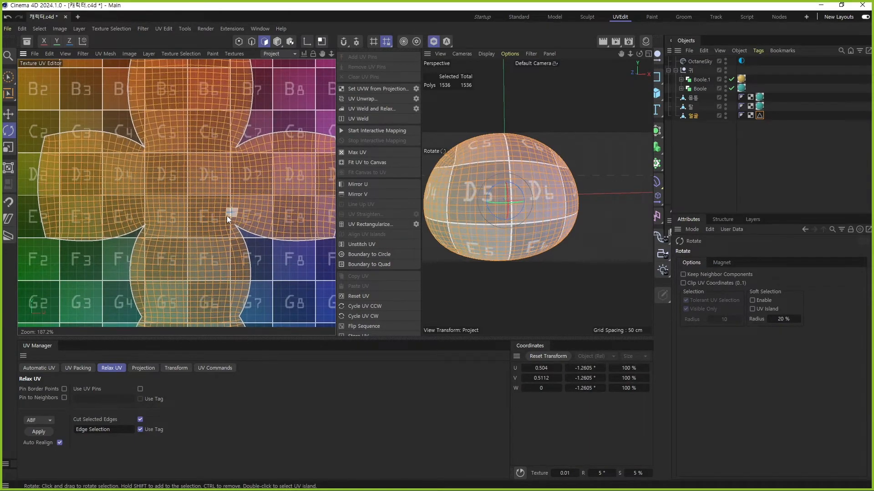
Step: Fine-tune the island's position and rotation, turning it about -0.34°, so its vertical centre edge follows the grid line between columns 5 and 6
{"action": "key", "text": "e"}
{"action": "middle_click_drag", "start_coordinate": [166, 84], "coordinate": [195, 160], "text": "alt"}
{"action": "scroll", "coordinate": [215, 166], "scroll_direction": "up", "scroll_amount": 1}
{"action": "scroll", "coordinate": [216, 167], "scroll_direction": "up", "scroll_amount": 4}
{"action": "left_click_drag", "start_coordinate": [255, 213], "coordinate": [250, 212]}
{"action": "key", "text": "r"}
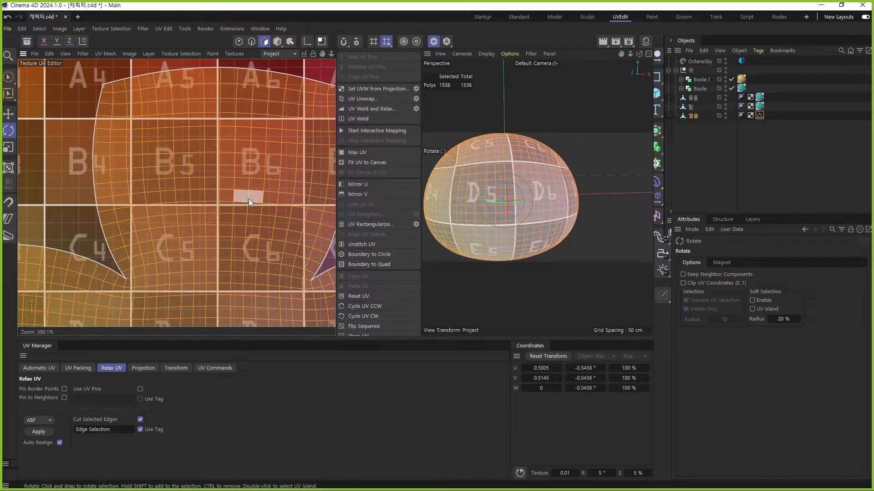
{"action": "key", "text": "e"}
{"action": "left_click_drag", "start_coordinate": [252, 202], "coordinate": [251, 202]}
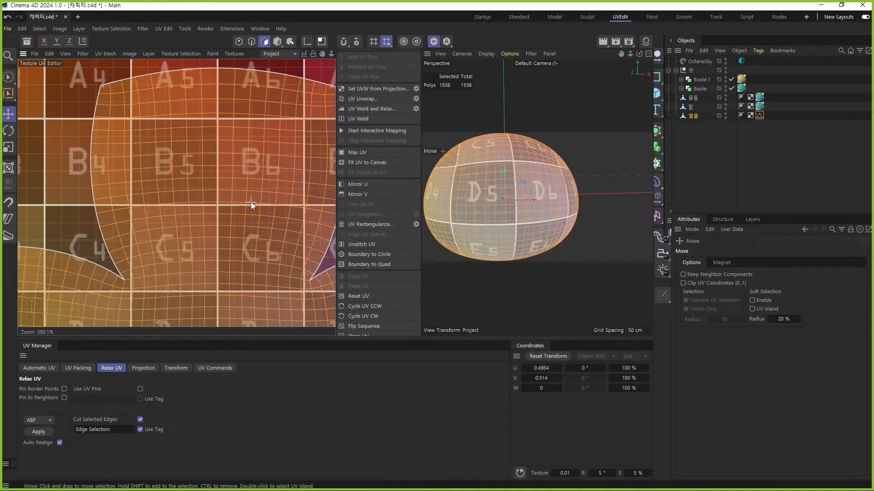
Step: Examine the alignment of the UV island's centre edge with the checker grid, close up and across the whole canvas
{"action": "scroll", "coordinate": [251, 186], "scroll_direction": "down", "scroll_amount": 4}
{"action": "scroll", "coordinate": [251, 185], "scroll_direction": "down", "scroll_amount": 2}
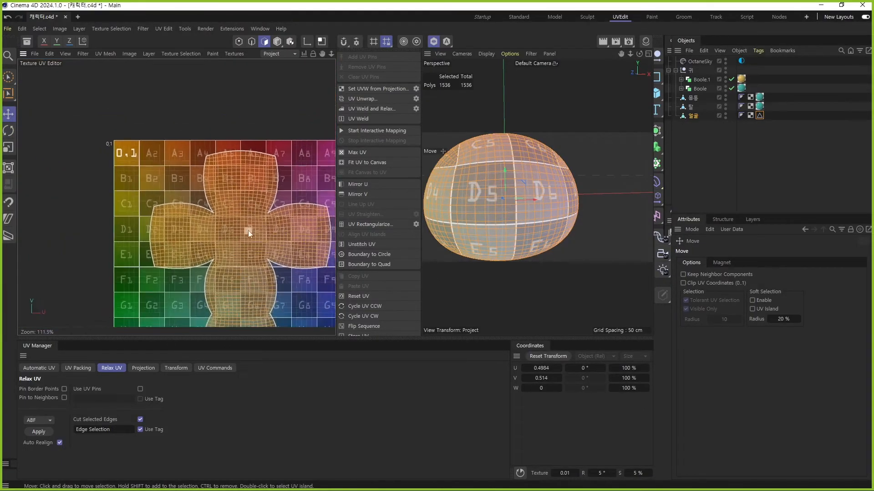
{"action": "middle_click_drag", "start_coordinate": [248, 231], "coordinate": [220, 126], "text": "alt"}
{"action": "scroll", "coordinate": [240, 252], "scroll_direction": "up", "scroll_amount": 5}
{"action": "scroll", "coordinate": [239, 249], "scroll_direction": "down", "scroll_amount": 3}
{"action": "middle_click_drag", "start_coordinate": [223, 190], "coordinate": [223, 275], "text": "alt"}
{"action": "middle_click_drag", "start_coordinate": [225, 143], "coordinate": [228, 228], "text": "alt"}
{"action": "scroll", "coordinate": [206, 92], "scroll_direction": "up", "scroll_amount": 2}
{"action": "scroll", "coordinate": [207, 98], "scroll_direction": "up", "scroll_amount": 4}
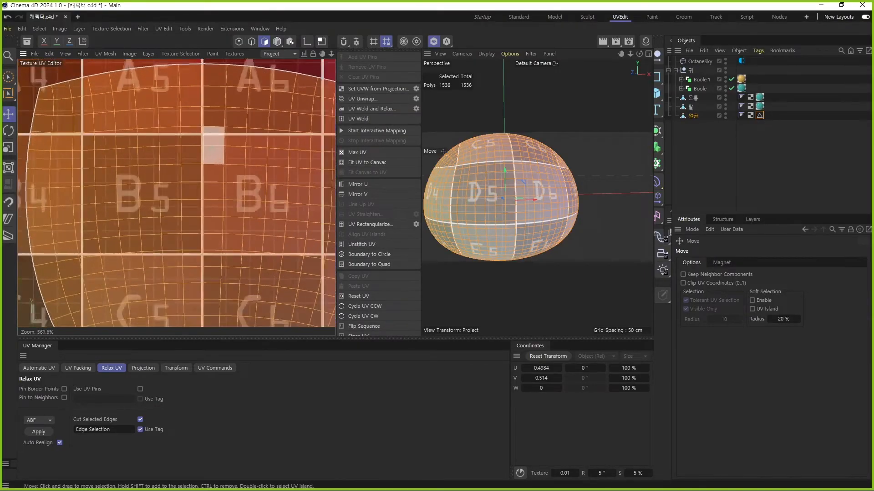
{"action": "scroll", "coordinate": [212, 146], "scroll_direction": "down", "scroll_amount": 6}
{"action": "middle_click_drag", "start_coordinate": [223, 198], "coordinate": [223, 169], "text": "alt"}
{"action": "scroll", "coordinate": [223, 191], "scroll_direction": "down", "scroll_amount": 3}
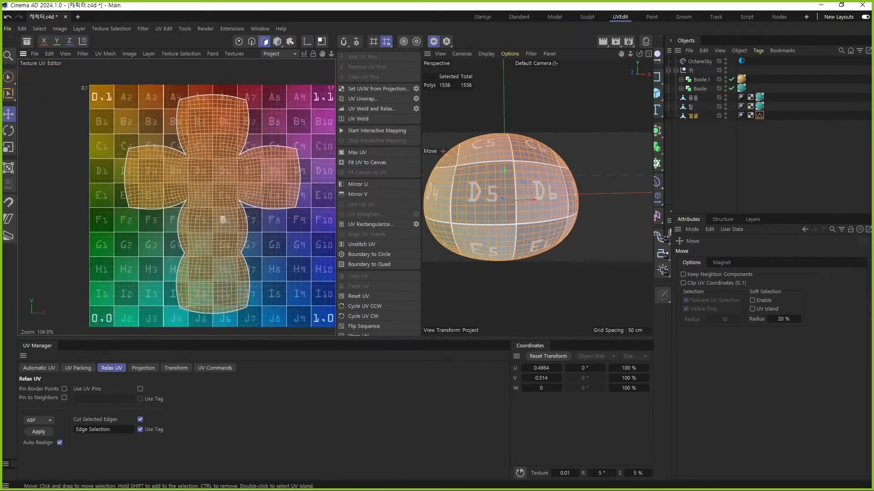
{"action": "middle_click_drag", "start_coordinate": [223, 214], "coordinate": [223, 190], "text": "alt"}
{"action": "scroll", "coordinate": [214, 179], "scroll_direction": "up", "scroll_amount": 1}
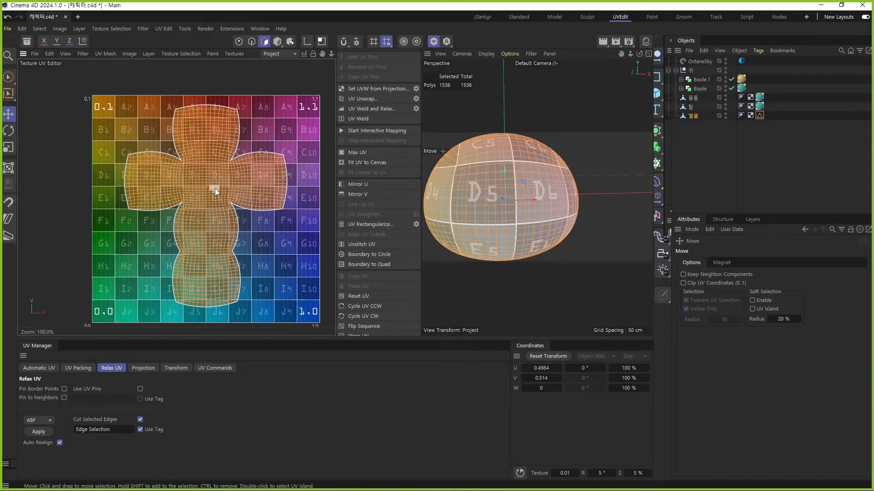
Step: Lower the face UV island slightly to centre it vertically on the canvas and save the project
{"action": "left_click_drag", "start_coordinate": [214, 193], "coordinate": [218, 201]}
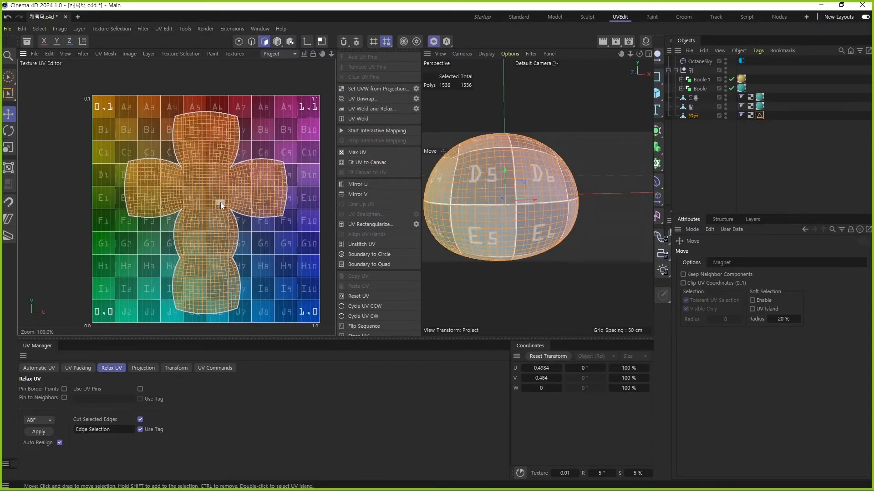
{"action": "key", "text": "ctrl+s"}
{"action": "middle_click_drag", "start_coordinate": [208, 244], "coordinate": [191, 233], "text": "alt"}
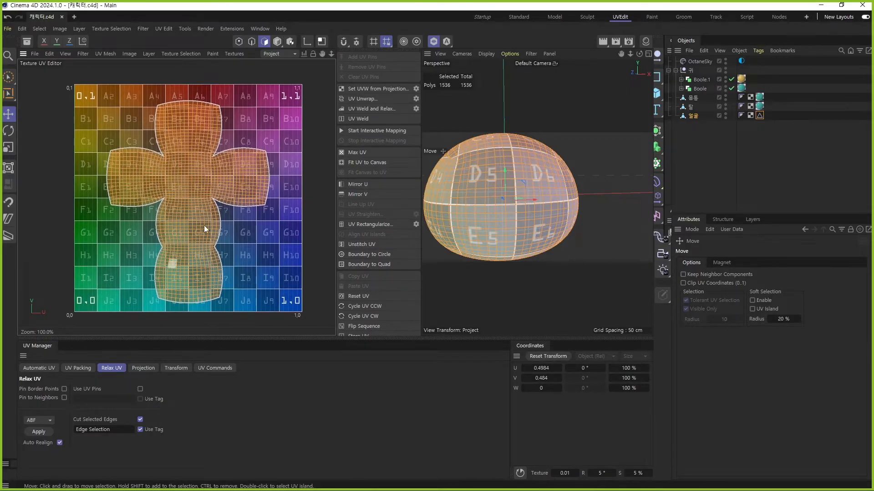
Step: Create a new 2000 × 2000 pixel RGB texture named 얼굴 with the default grey background
{"action": "left_click", "coordinate": [36, 53]}
{"action": "left_click", "coordinate": [35, 54]}
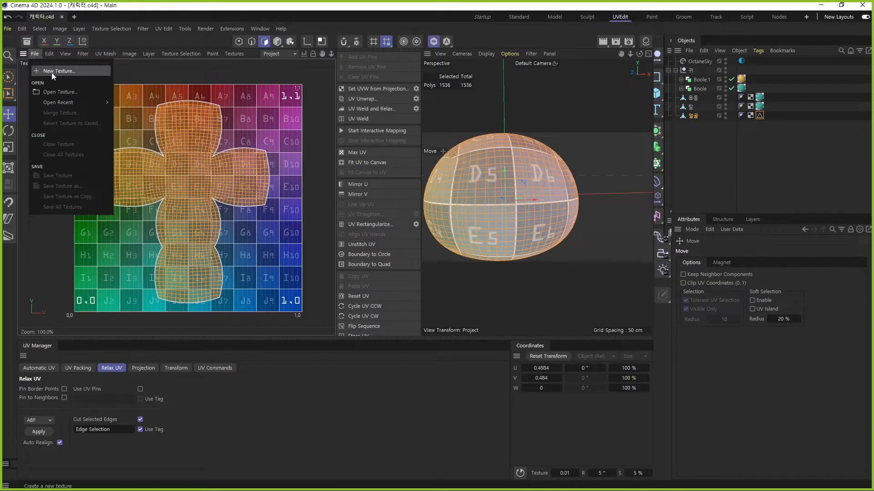
{"action": "left_click", "coordinate": [73, 71]}
{"action": "left_click_drag", "start_coordinate": [67, 13], "coordinate": [205, 32]}
{"action": "left_click", "coordinate": [219, 64]}
{"action": "type", "text": "c"}
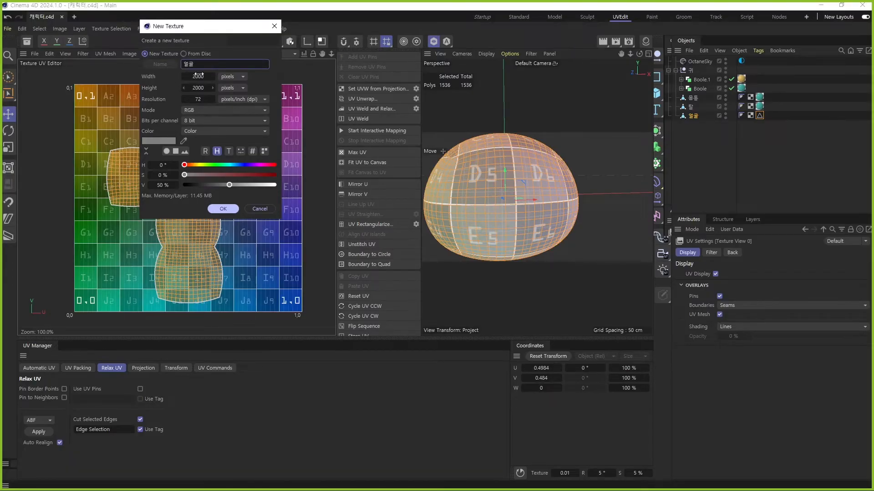
{"action": "left_click", "coordinate": [223, 209]}
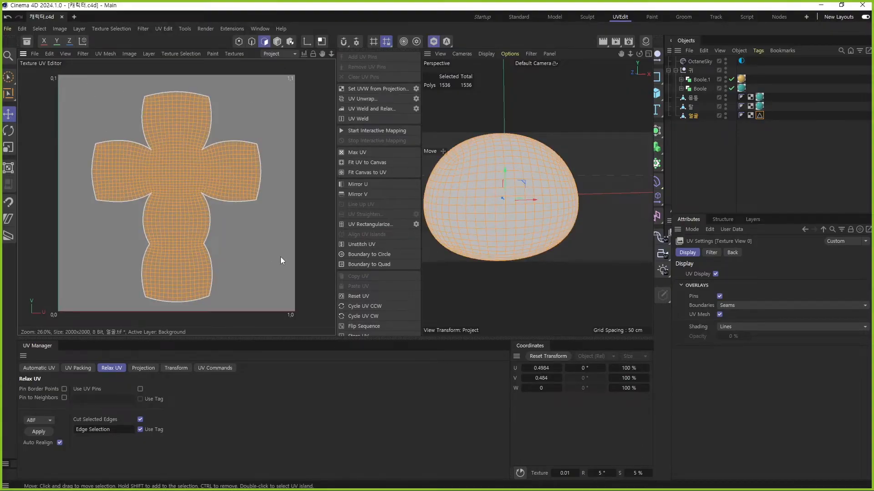
Step: Open the texture's Layer Manager and create a UV mesh layer above the background
{"action": "left_click", "coordinate": [264, 28]}
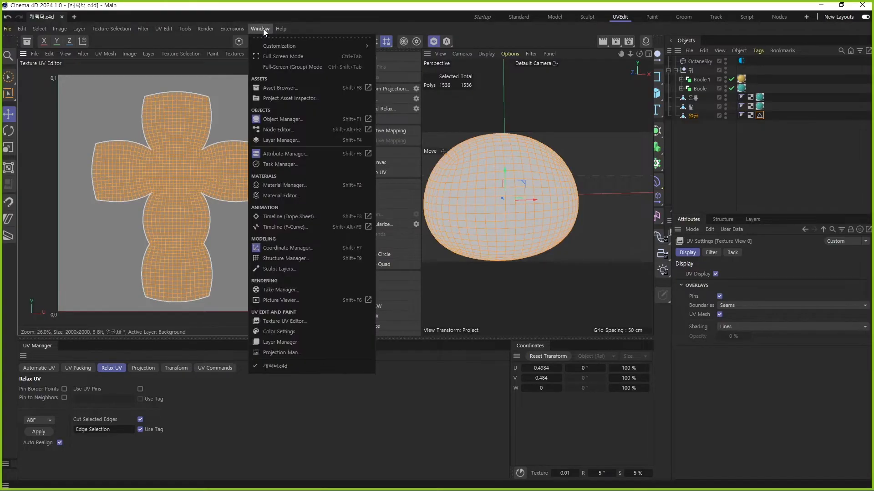
{"action": "left_click", "coordinate": [293, 345]}
{"action": "left_click_drag", "start_coordinate": [336, 292], "coordinate": [326, 106]}
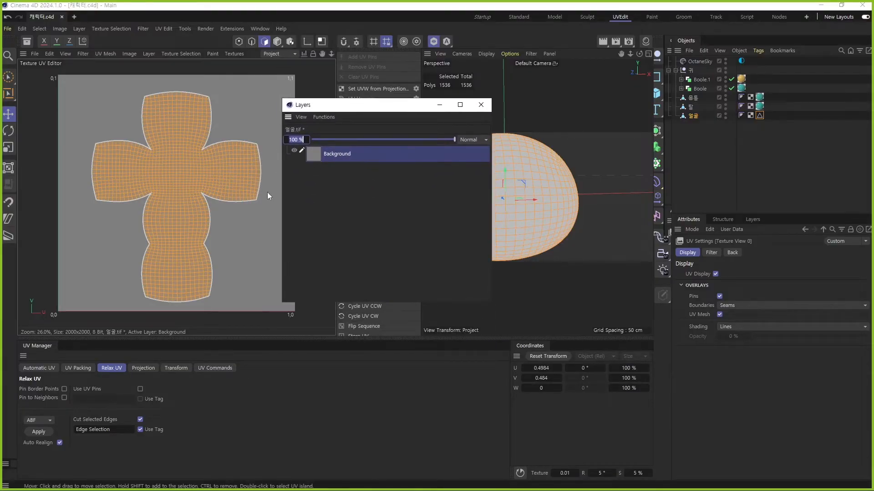
{"action": "left_click_drag", "start_coordinate": [331, 118], "coordinate": [379, 152]}
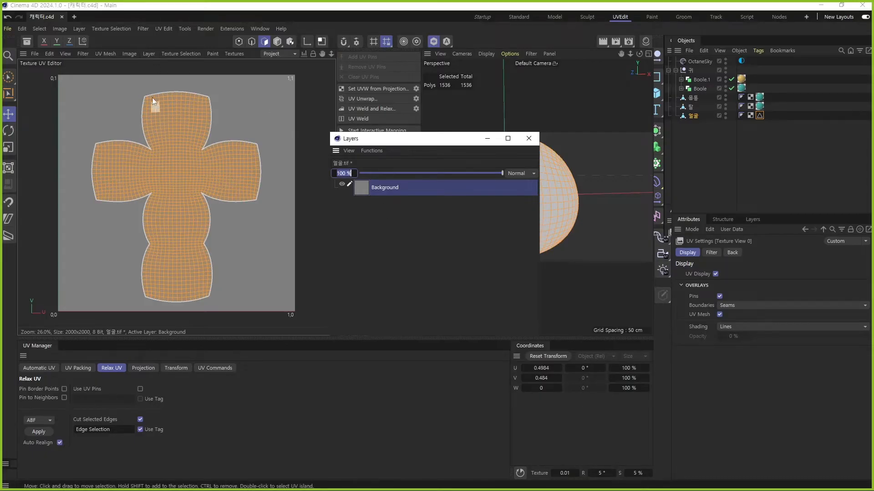
{"action": "left_click", "coordinate": [149, 54]}
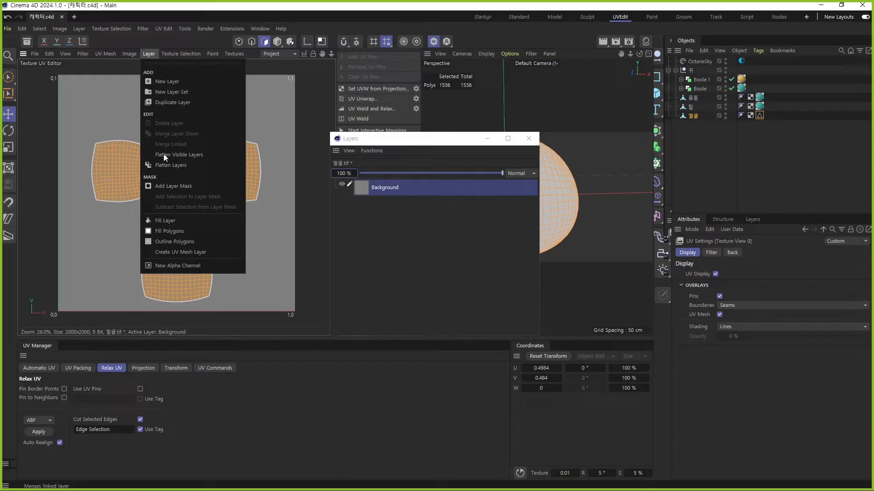
{"action": "left_click", "coordinate": [203, 253]}
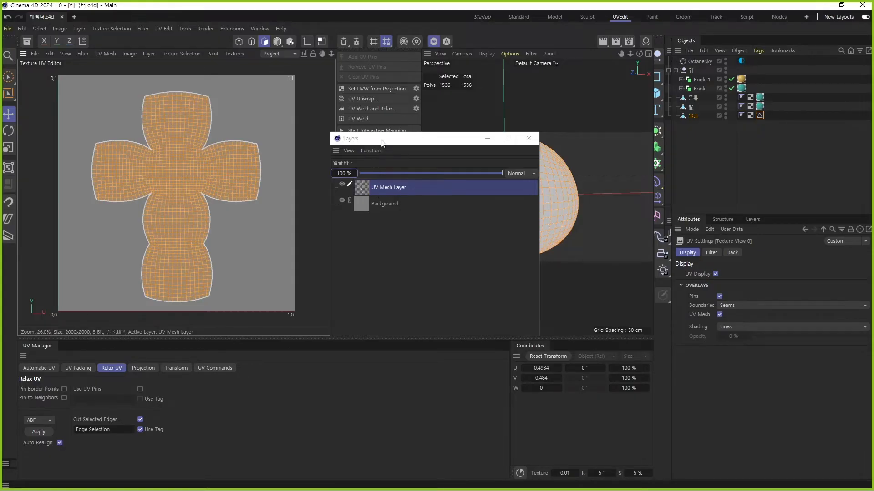
Step: Move the UV island aside to inspect the UV mesh layer drawn beneath it, and undo the move
{"action": "left_click_drag", "start_coordinate": [379, 142], "coordinate": [435, 240]}
{"action": "scroll", "coordinate": [146, 132], "scroll_direction": "up", "scroll_amount": 6}
{"action": "left_click_drag", "start_coordinate": [170, 142], "coordinate": [314, 282]}
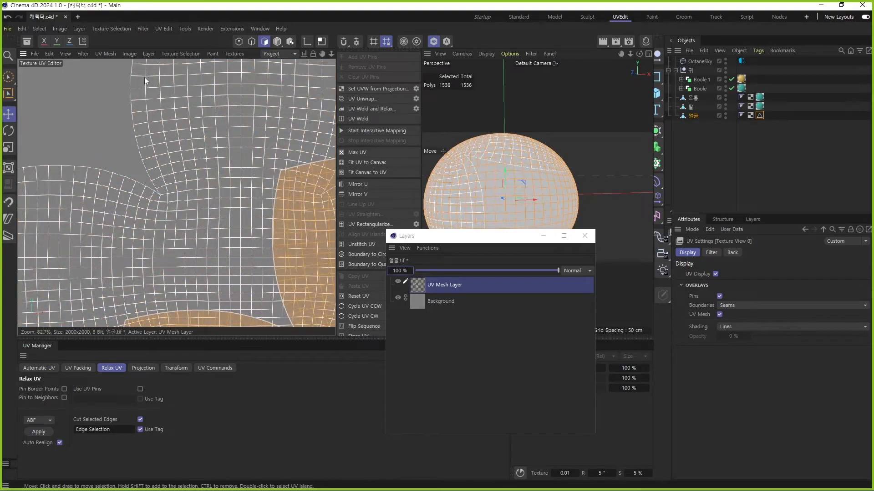
{"action": "double_click", "coordinate": [184, 136]}
{"action": "left_click_drag", "start_coordinate": [195, 143], "coordinate": [312, 275]}
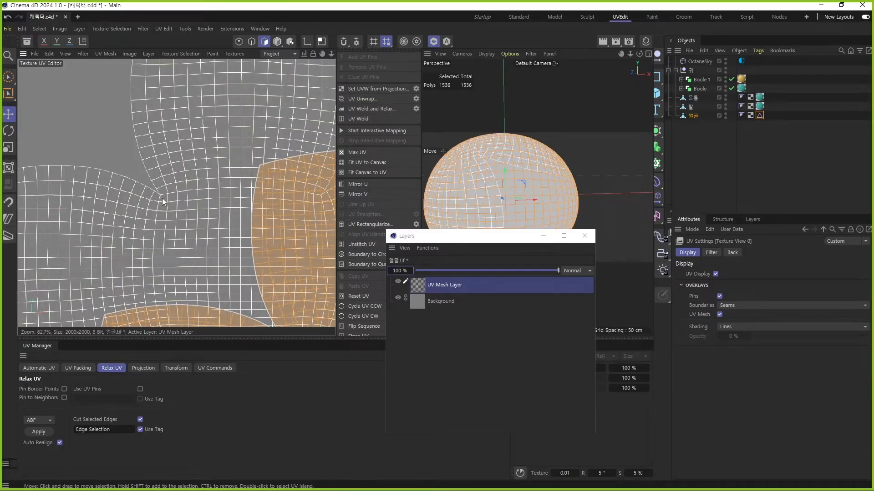
{"action": "scroll", "coordinate": [166, 206], "scroll_direction": "down", "scroll_amount": 1}
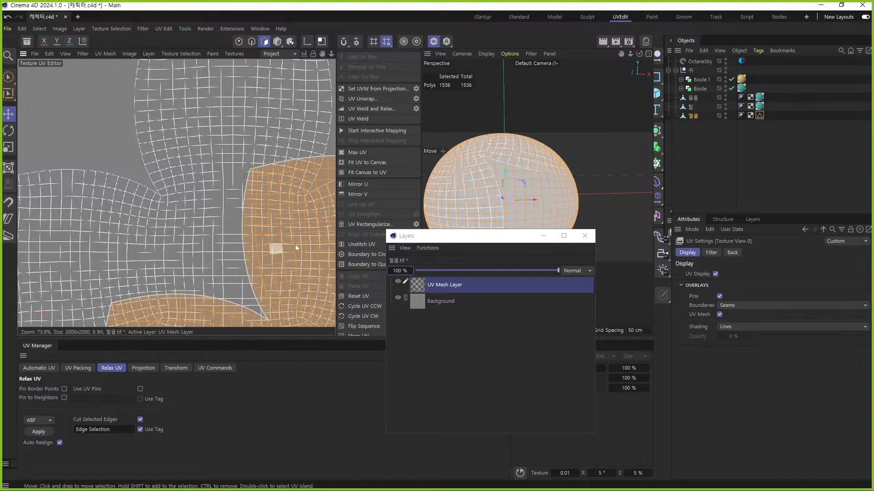
{"action": "key", "text": "ctrl+z"}
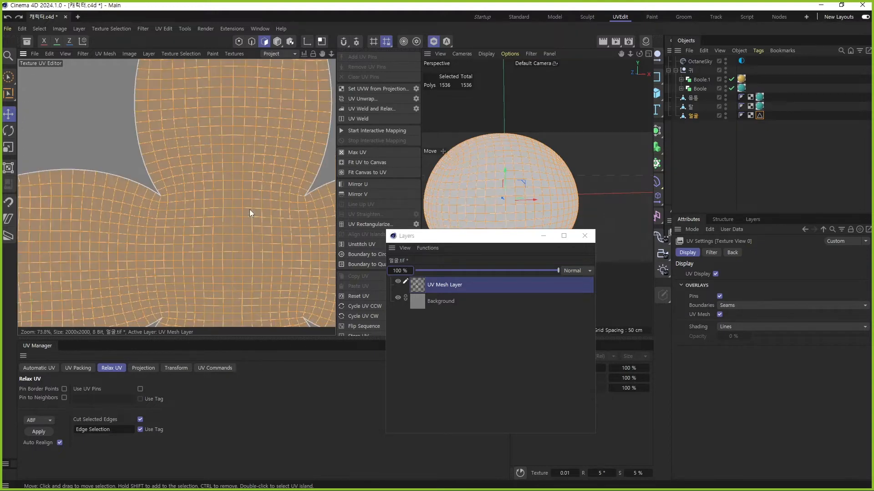
Step: Save the face texture in PSD format as 얼굴.psd in the desktop folder and close the Layers window
{"action": "left_click_drag", "start_coordinate": [414, 232], "coordinate": [301, 151]}
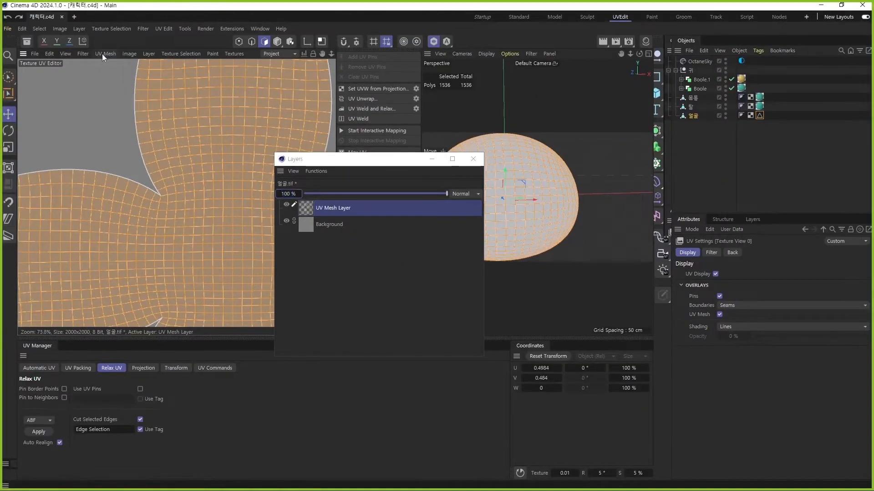
{"action": "left_click", "coordinate": [35, 53]}
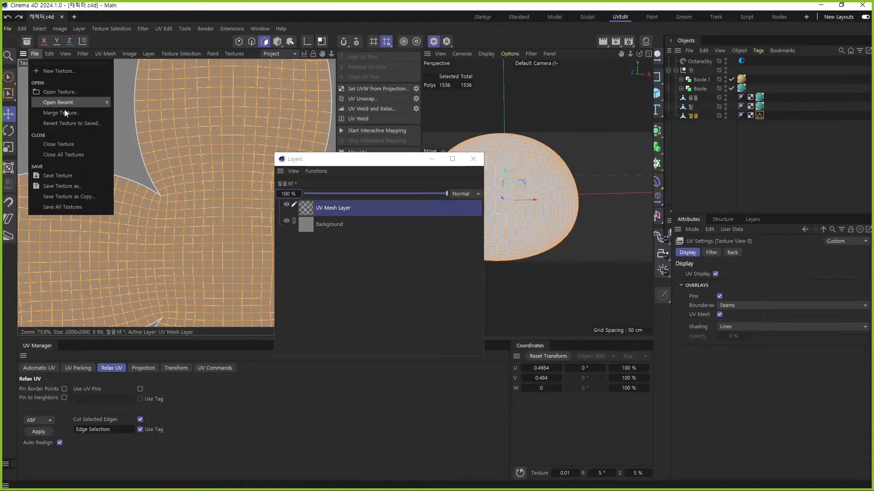
{"action": "left_click", "coordinate": [71, 186]}
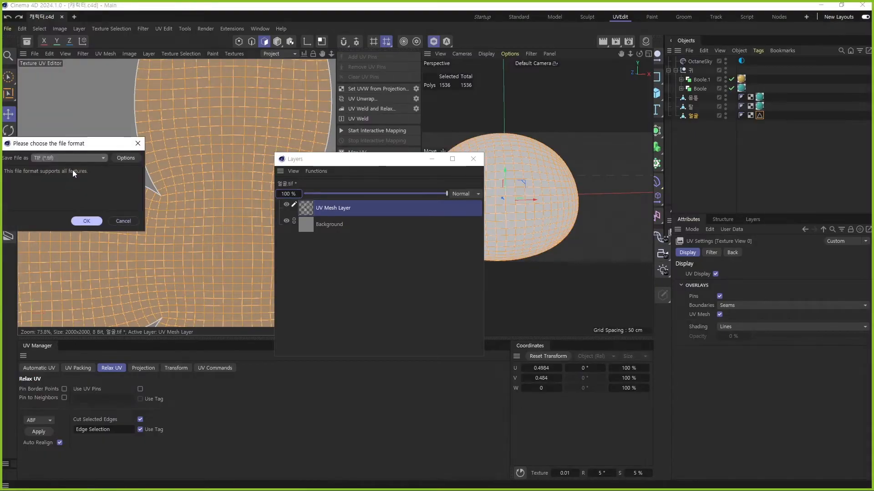
{"action": "left_click", "coordinate": [70, 160]}
{"action": "left_click", "coordinate": [61, 190]}
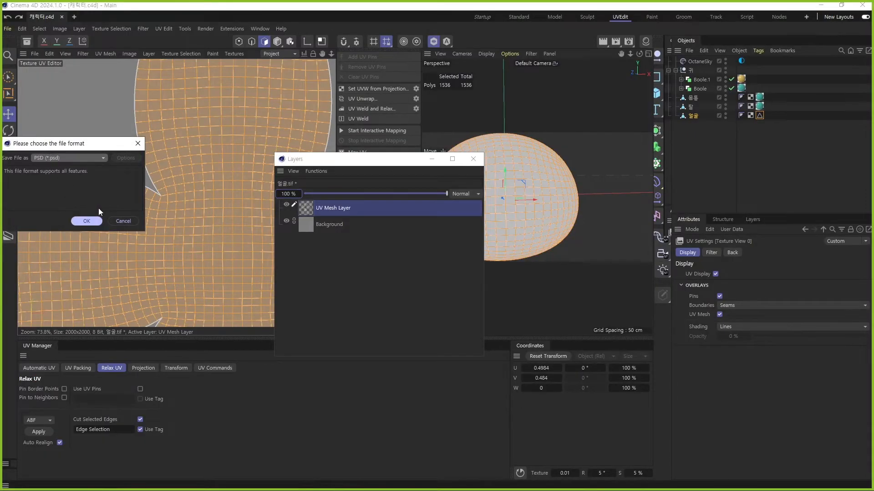
{"action": "left_click", "coordinate": [87, 221]}
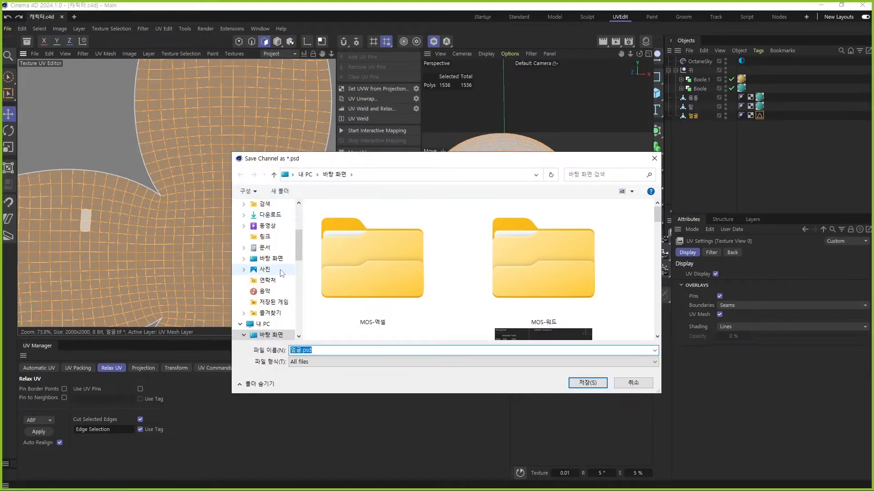
{"action": "left_click", "coordinate": [274, 259]}
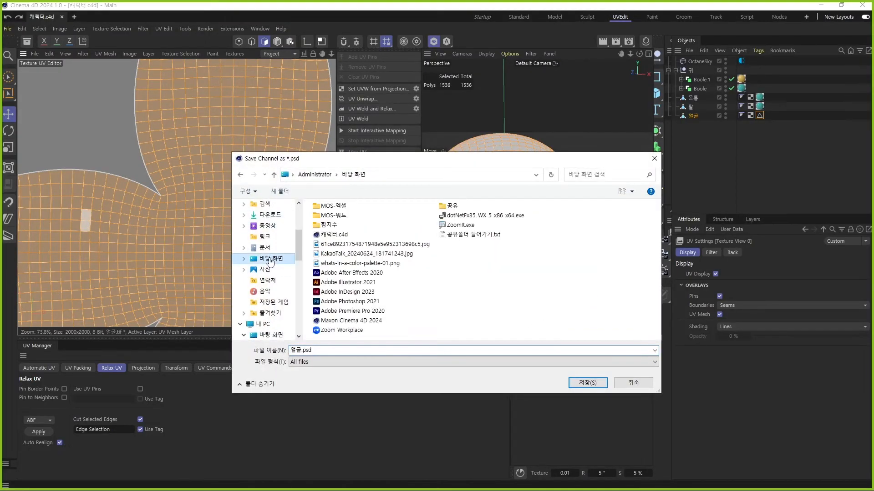
{"action": "left_click", "coordinate": [584, 384]}
{"action": "left_click", "coordinate": [473, 159]}
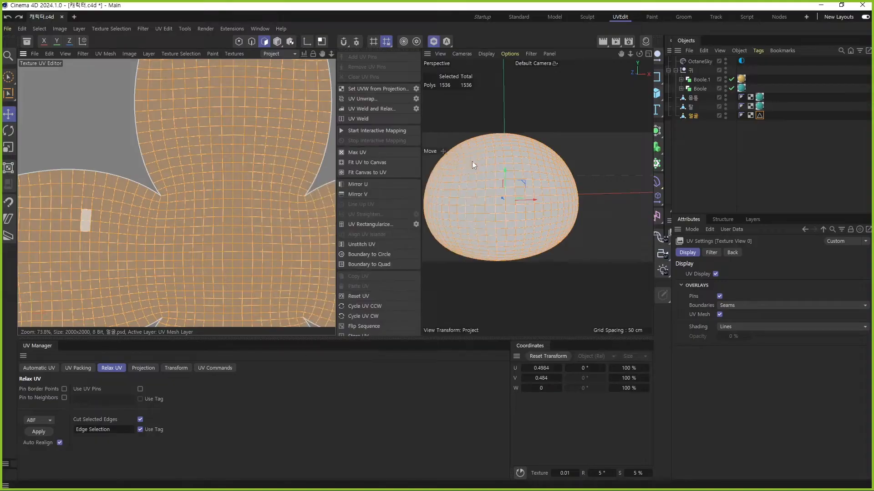
Step: Return to the Startup layout with the Octane live render running, and turn off solo display to show the whole character
{"action": "left_click", "coordinate": [481, 17]}
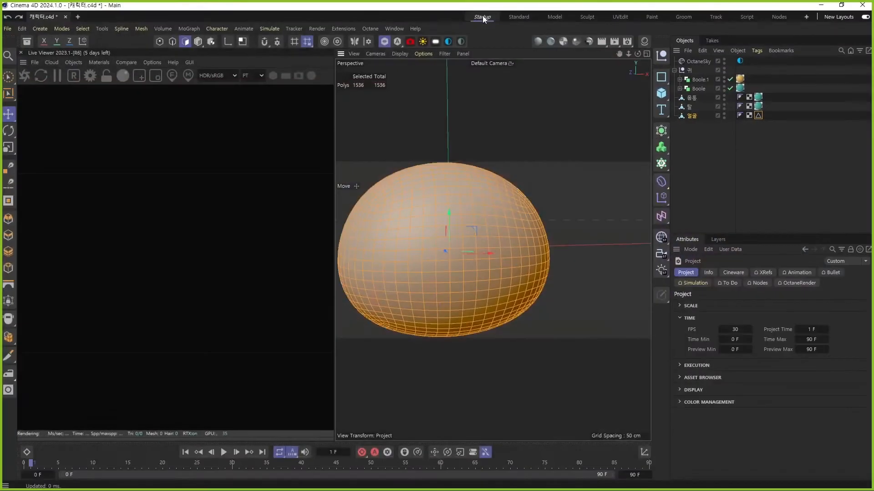
{"action": "left_click", "coordinate": [25, 76]}
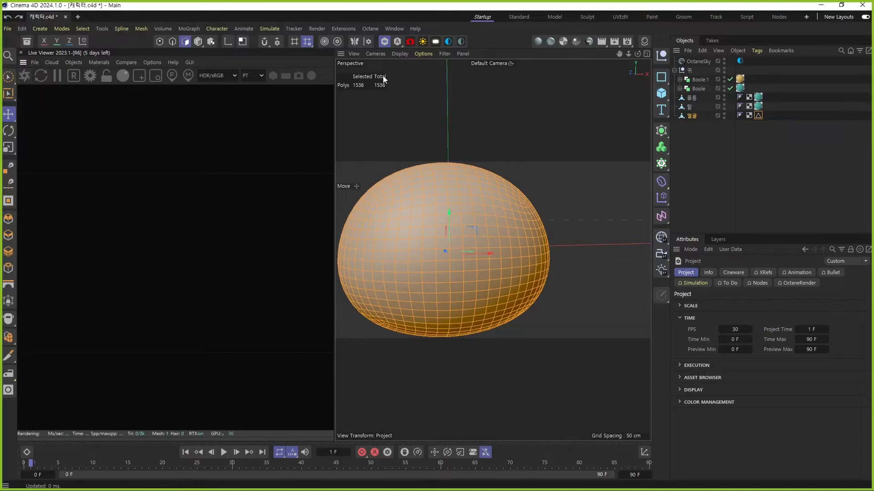
{"action": "left_click", "coordinate": [386, 43]}
{"action": "scroll", "coordinate": [451, 247], "scroll_direction": "down", "scroll_amount": 6}
{"action": "left_click_drag", "start_coordinate": [451, 268], "coordinate": [396, 288], "text": "alt"}
Step: Minimise the open windows and open 얼굴.psd from the desktop in a maximised Photoshop window with the 3D panel collapsed
{"action": "left_click", "coordinate": [822, 5]}
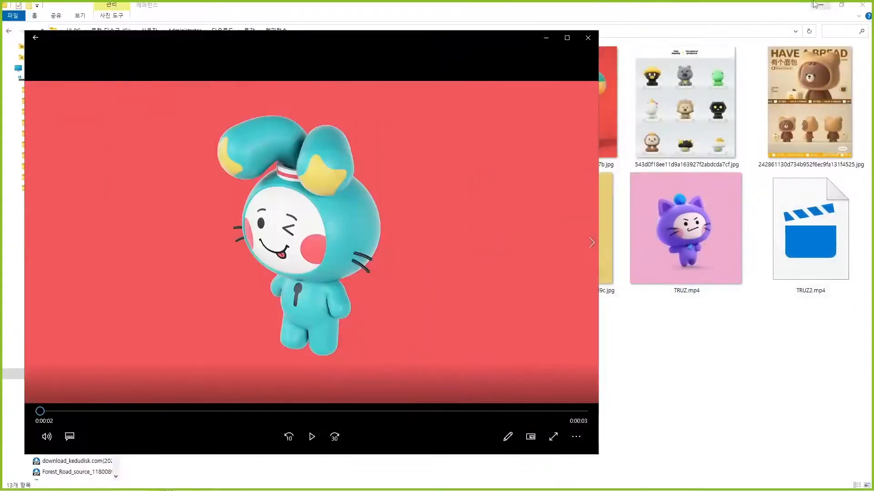
{"action": "left_click", "coordinate": [545, 40]}
{"action": "left_click", "coordinate": [824, 6]}
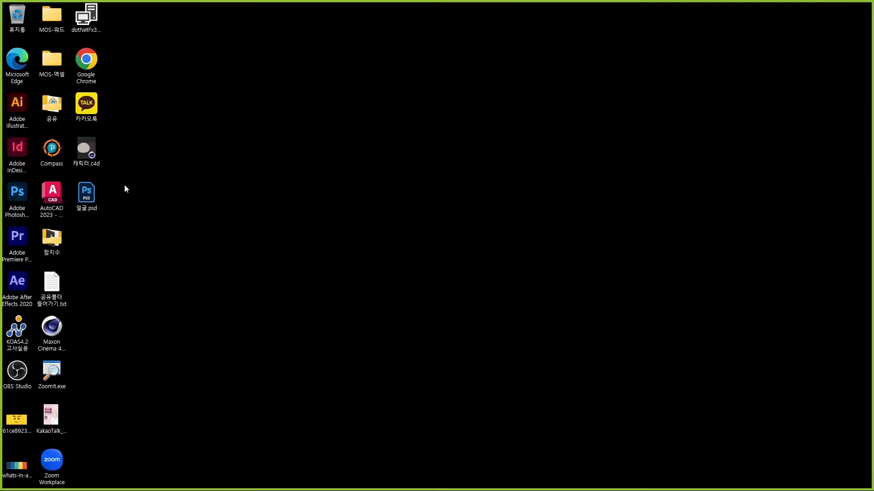
{"action": "double_click", "coordinate": [93, 196]}
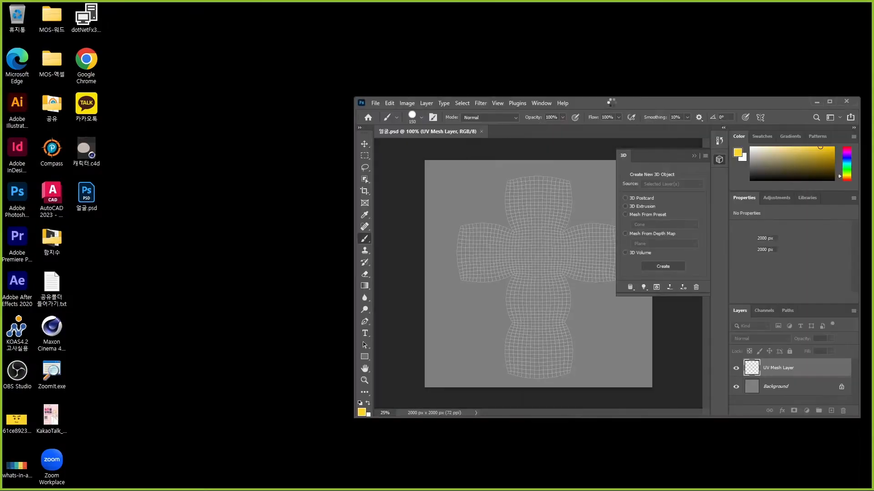
{"action": "double_click", "coordinate": [612, 103]}
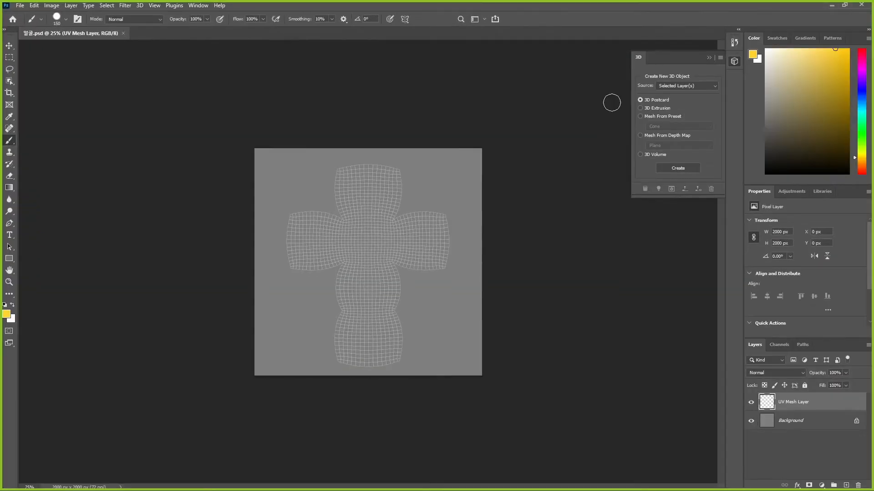
{"action": "left_click", "coordinate": [709, 58]}
{"action": "right_click_drag", "start_coordinate": [360, 233], "coordinate": [362, 211], "text": "alt"}
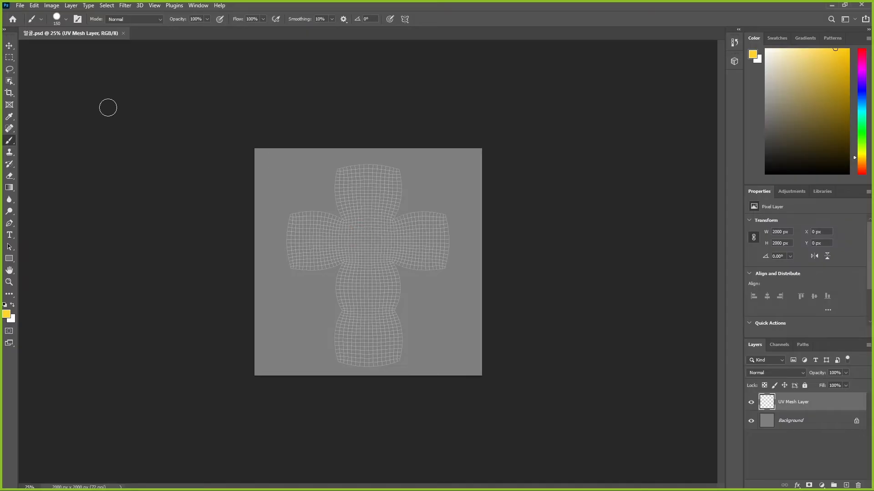
Step: Place the 토끼얼굴.png face artwork at full canvas size and move its layer beneath UV Mesh Layer
{"action": "left_click", "coordinate": [8, 45]}
{"action": "scroll", "coordinate": [402, 255], "scroll_direction": "up", "scroll_amount": 3, "text": "alt"}
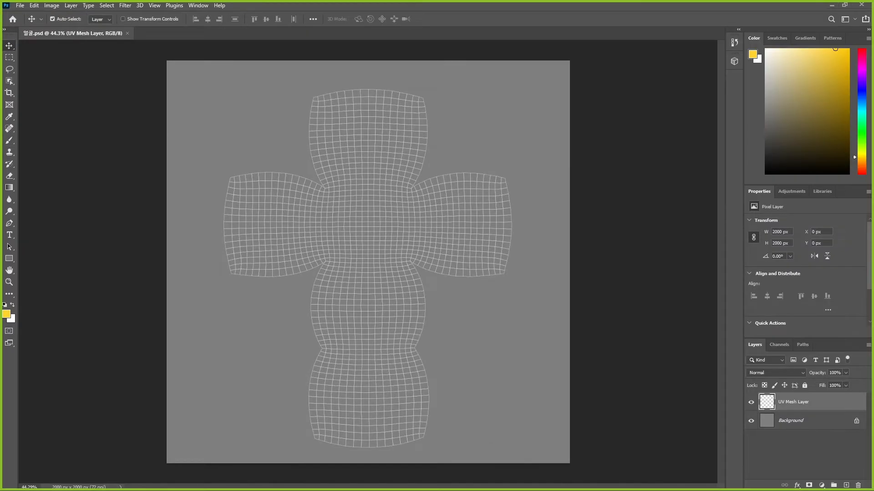
{"action": "left_click_drag", "start_coordinate": [272, 257], "coordinate": [280, 266]}
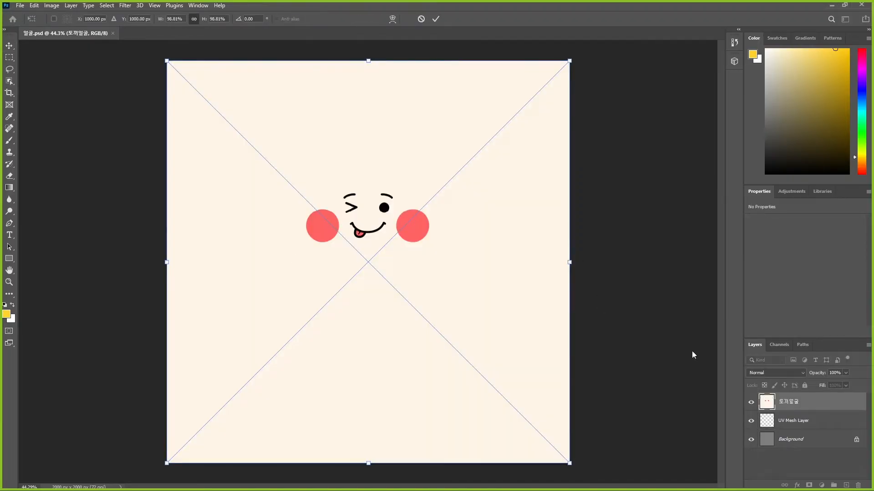
{"action": "key", "text": "Return"}
{"action": "mouse_move", "coordinate": [810, 403]}
{"action": "left_mouse_down"}
{"action": "mouse_move", "coordinate": [811, 425]}
{"action": "mouse_move", "coordinate": [802, 418]}
{"action": "left_mouse_up"}
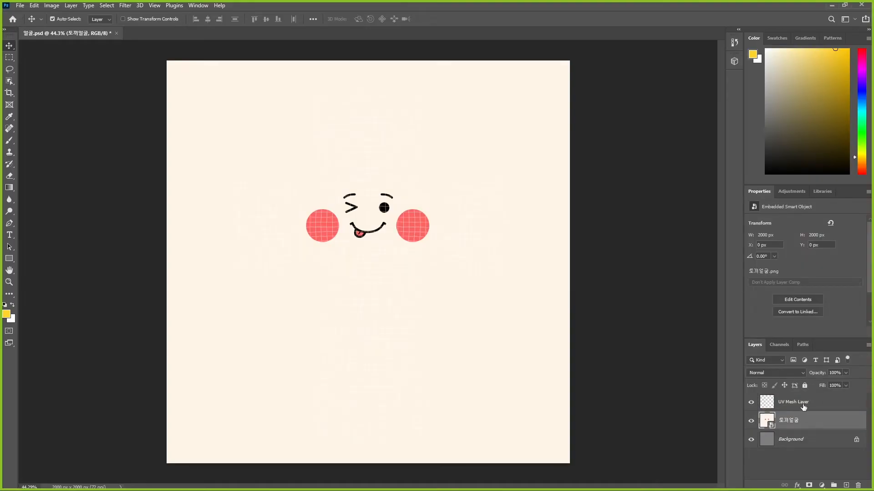
Step: Check the face artwork's fit against the UV mesh lines and save the PSD
{"action": "scroll", "coordinate": [373, 217], "scroll_direction": "up", "scroll_amount": 5, "text": "alt"}
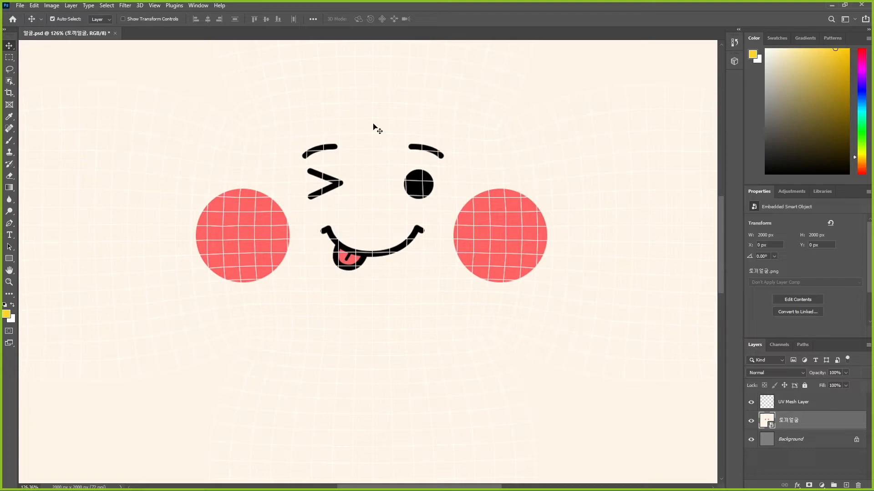
{"action": "scroll", "coordinate": [371, 212], "scroll_direction": "down", "scroll_amount": 4, "text": "alt"}
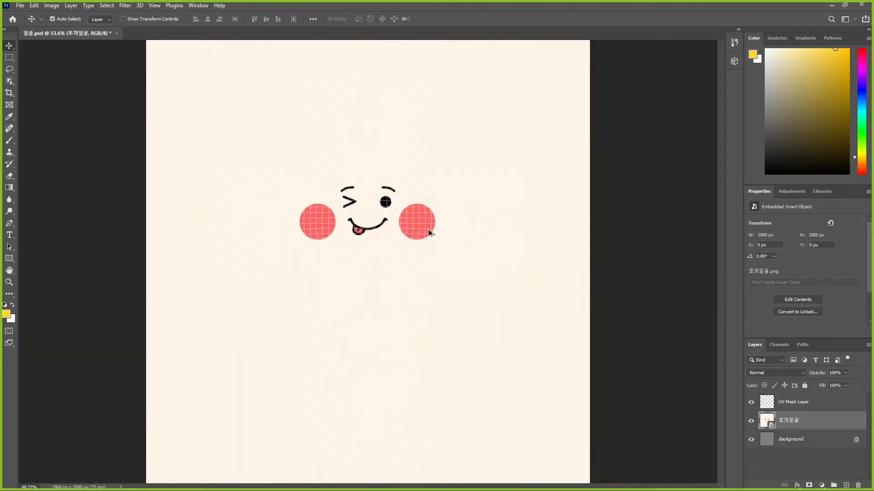
{"action": "scroll", "coordinate": [371, 212], "scroll_direction": "up", "scroll_amount": 1, "text": "alt"}
{"action": "key", "text": "ctrl+s"}
Step: Toggle UV Mesh Layer's visibility to compare the artwork with and without the mesh, and leave the layer hidden
{"action": "left_click", "coordinate": [808, 405]}
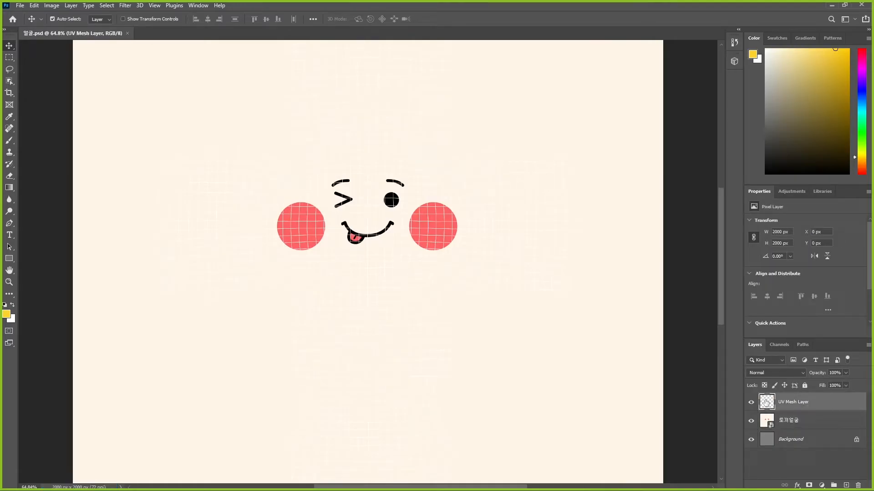
{"action": "left_click", "coordinate": [752, 404]}
{"action": "left_click", "coordinate": [752, 404]}
{"action": "left_click", "coordinate": [752, 405]}
{"action": "left_click", "coordinate": [752, 404]}
{"action": "left_click", "coordinate": [752, 404]}
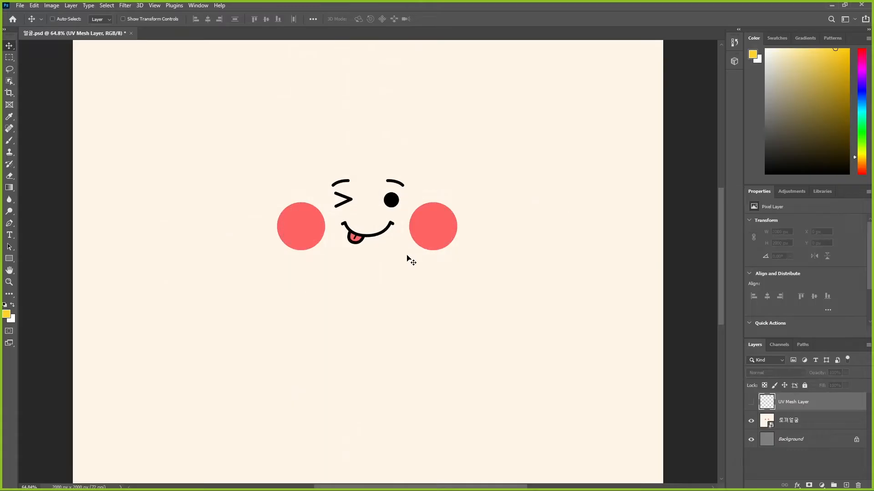
Step: Rasterize the 토끼얼굴 smart object into a normal pixel layer
{"action": "left_click", "coordinate": [801, 423]}
{"action": "key", "text": "ctrl+1"}
{"action": "left_click", "coordinate": [765, 420]}
{"action": "mouse_move", "coordinate": [743, 445]}
{"action": "left_mouse_down"}
{"action": "mouse_move", "coordinate": [730, 447]}
{"action": "mouse_move", "coordinate": [751, 432]}
{"action": "mouse_move", "coordinate": [756, 412]}
{"action": "mouse_move", "coordinate": [759, 445]}
{"action": "left_mouse_up"}
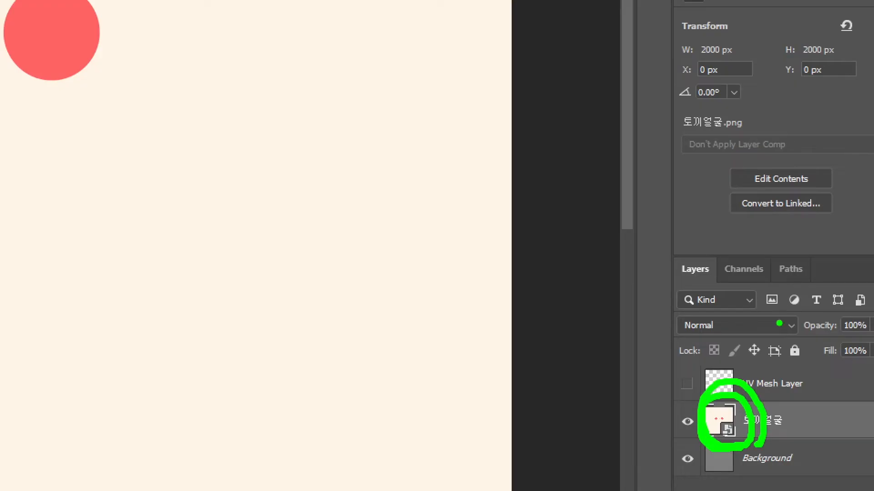
{"action": "key", "text": "Escape"}
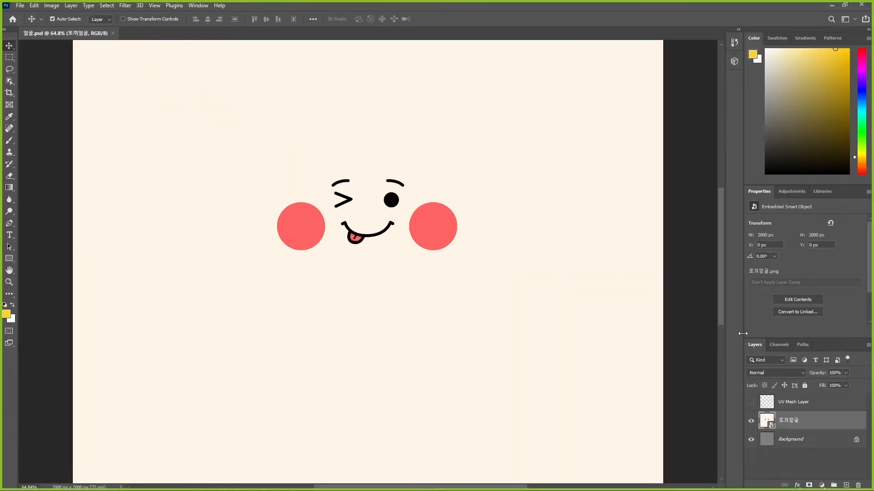
{"action": "left_click_drag", "start_coordinate": [742, 333], "coordinate": [677, 333]}
{"action": "right_click", "coordinate": [763, 423]}
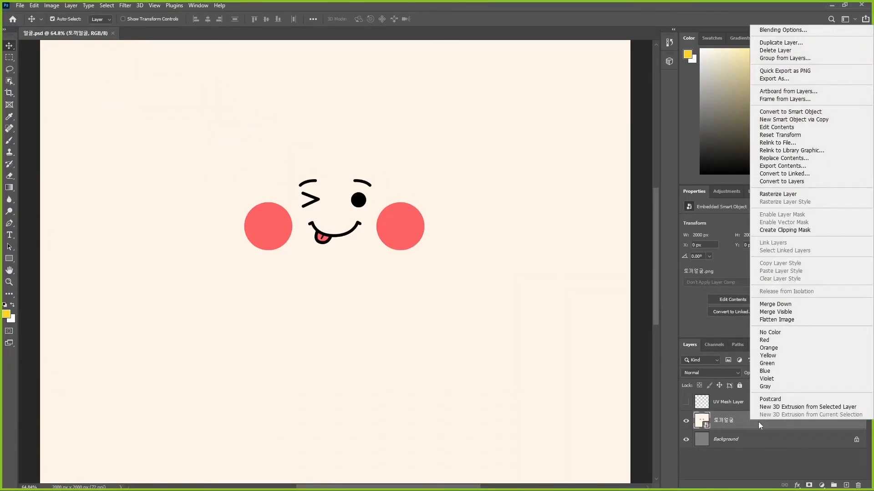
{"action": "left_click", "coordinate": [792, 195]}
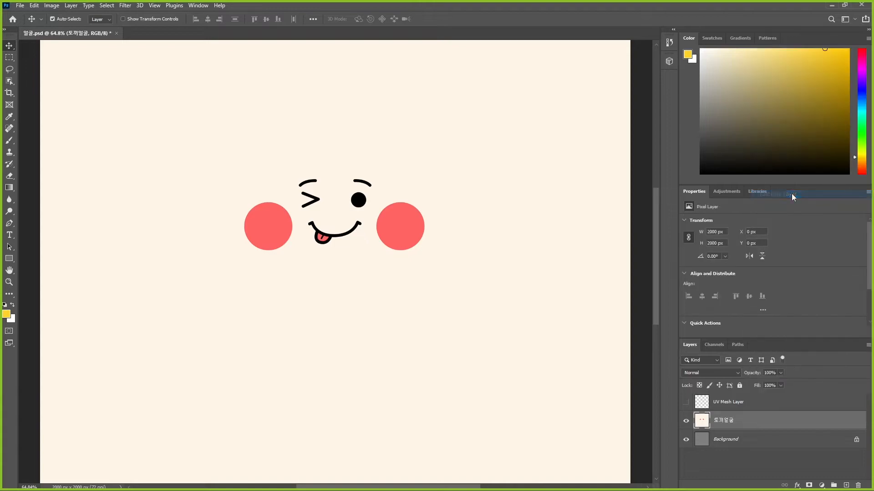
{"action": "scroll", "coordinate": [374, 244], "scroll_direction": "down", "scroll_amount": 2, "text": "alt"}
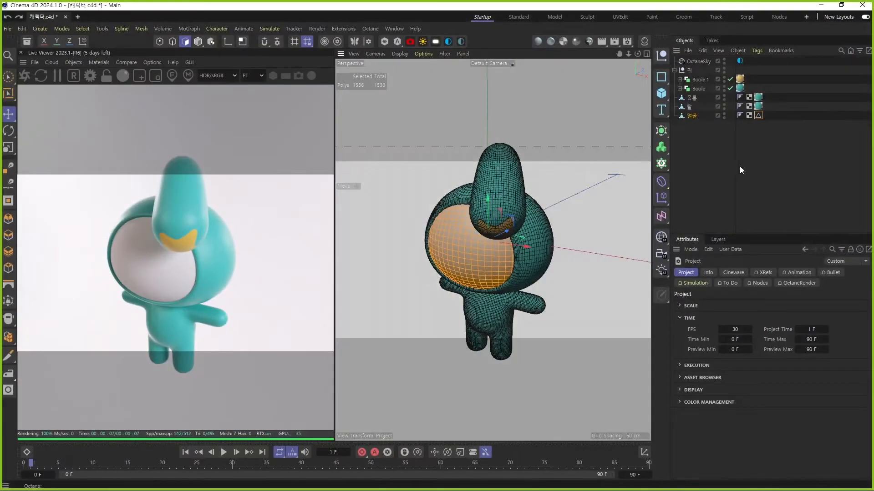
Step: In Cinema 4D, duplicate the teal OctGlossy1 material and assign the copy to the 얼굴 face object
{"action": "left_click", "coordinate": [641, 42]}
{"action": "left_click", "coordinate": [601, 94]}
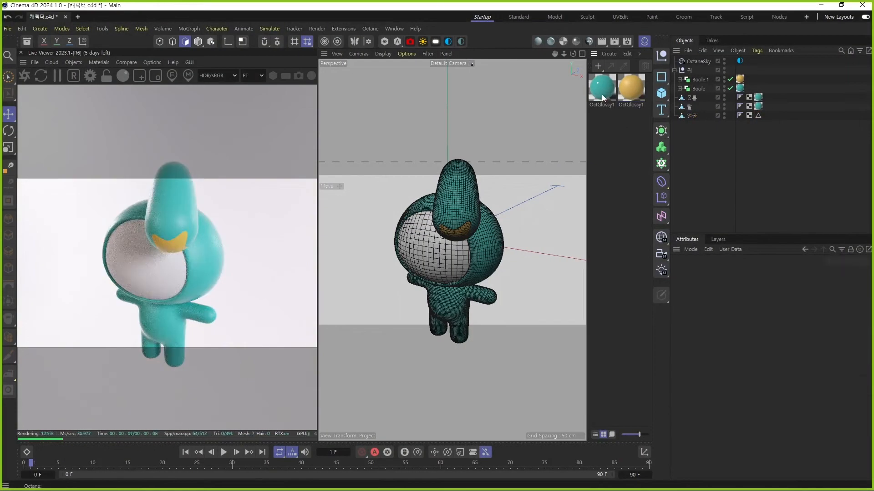
{"action": "left_click_drag", "start_coordinate": [617, 144], "coordinate": [698, 116], "text": "ctrl"}
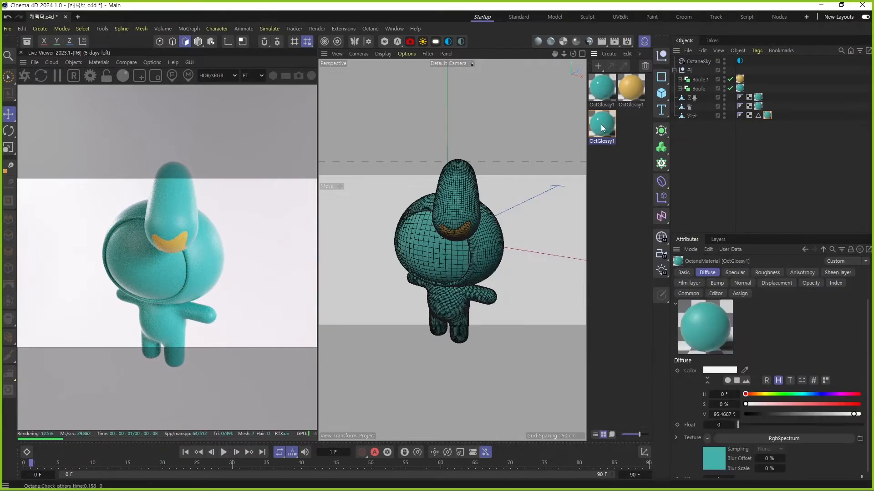
Step: Open the face material in the Octane Node Editor and delete the RgbSpectrum node feeding its Diffuse channel
{"action": "double_click", "coordinate": [602, 128]}
{"action": "left_click_drag", "start_coordinate": [638, 123], "coordinate": [663, 69]}
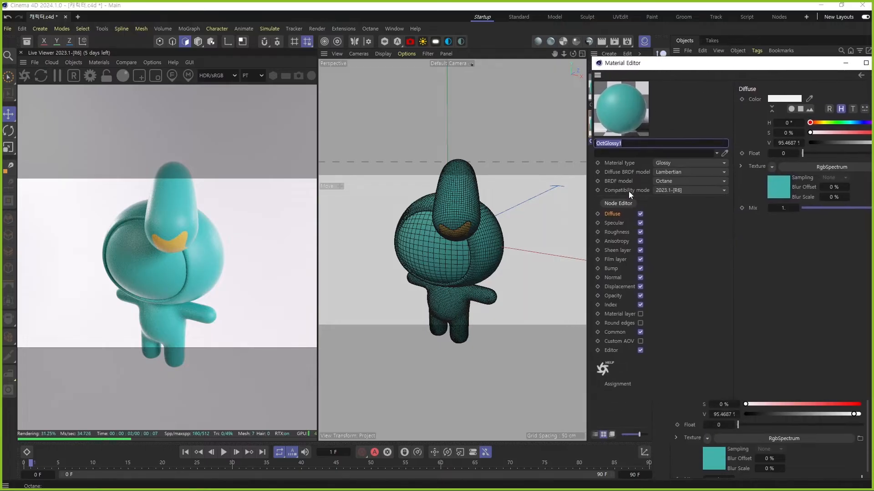
{"action": "left_click", "coordinate": [622, 209]}
{"action": "left_click_drag", "start_coordinate": [388, 193], "coordinate": [480, 146]}
{"action": "left_click", "coordinate": [409, 242]}
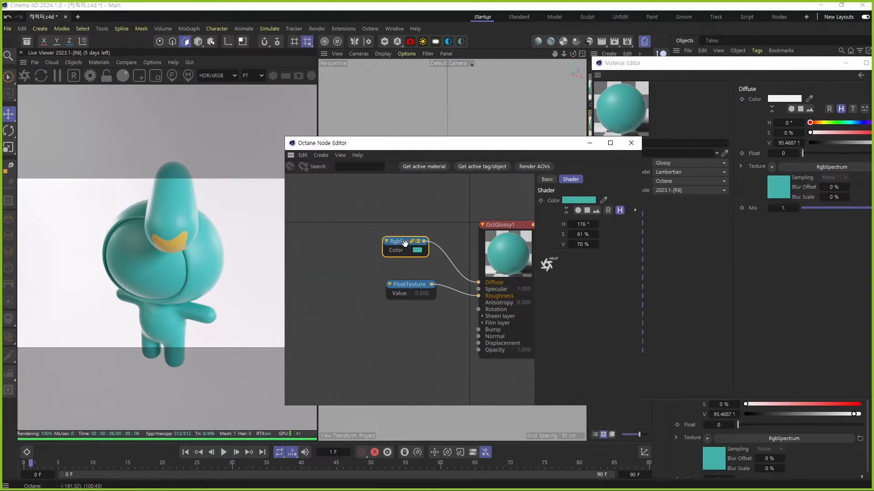
{"action": "key", "text": "Delete"}
{"action": "left_click_drag", "start_coordinate": [409, 285], "coordinate": [408, 295]}
{"action": "left_click", "coordinate": [479, 283]}
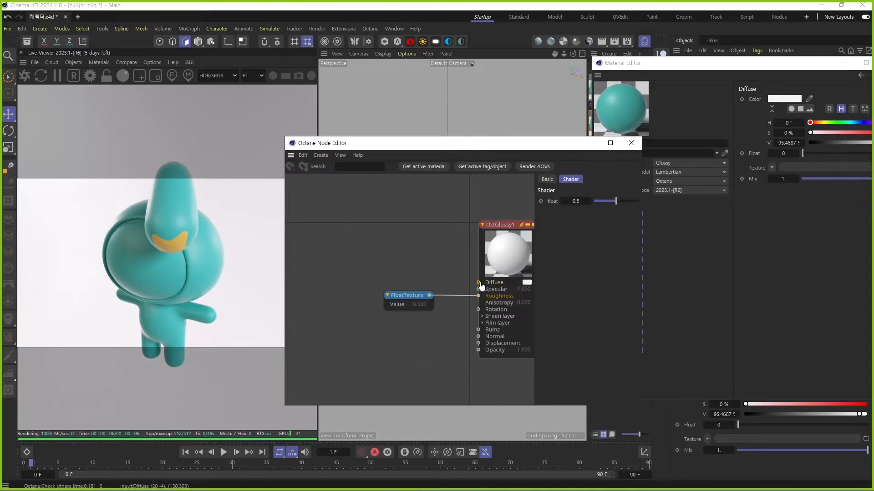
Step: Connect a new Image texture node to Diffuse, loaded with 얼굴.psd from the desktop, and place it above the FloatTexture node
{"action": "left_click_drag", "start_coordinate": [478, 285], "coordinate": [428, 250]}
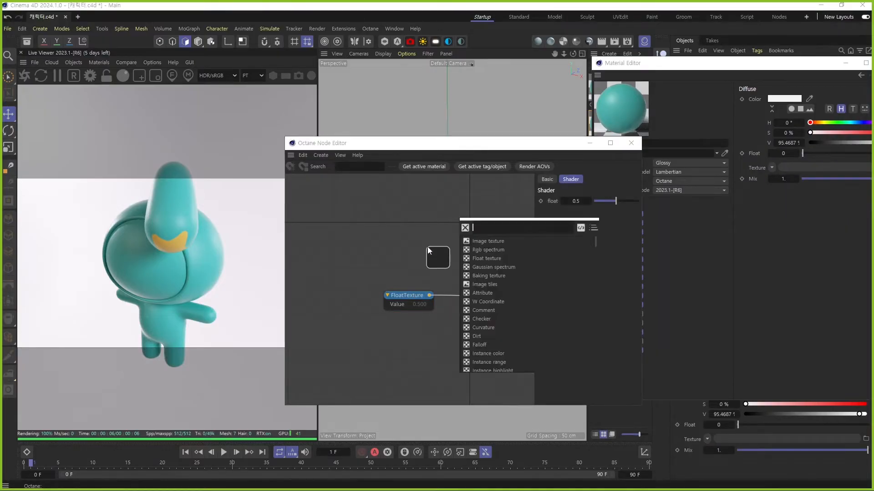
{"action": "left_click", "coordinate": [491, 241]}
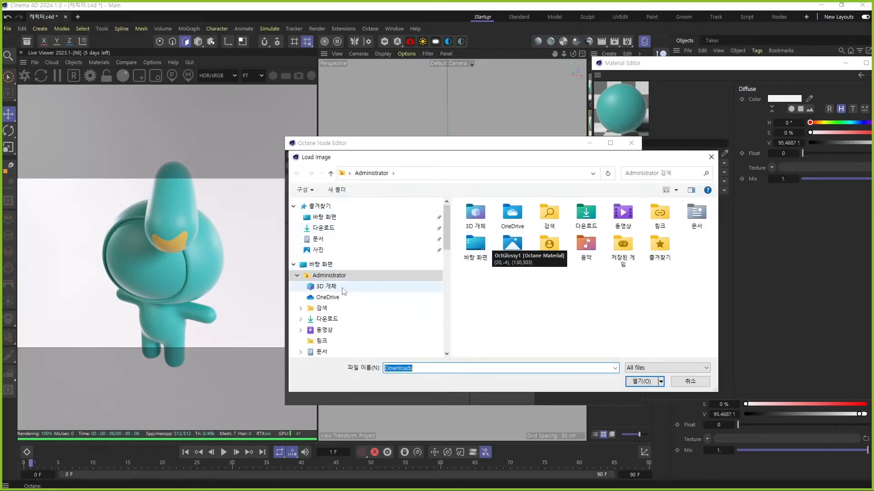
{"action": "left_click", "coordinate": [337, 268]}
{"action": "left_click_drag", "start_coordinate": [714, 248], "coordinate": [713, 342]}
{"action": "left_click", "coordinate": [503, 349]}
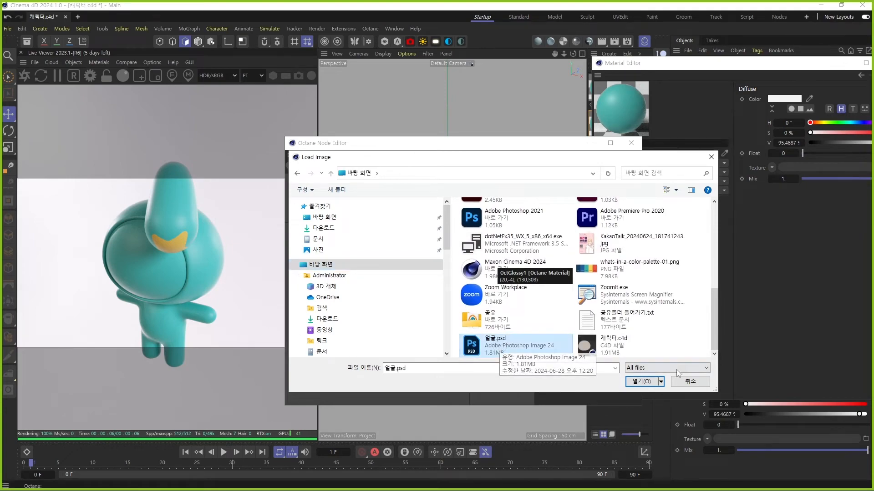
{"action": "left_click", "coordinate": [637, 384]}
{"action": "left_click_drag", "start_coordinate": [450, 263], "coordinate": [407, 206]}
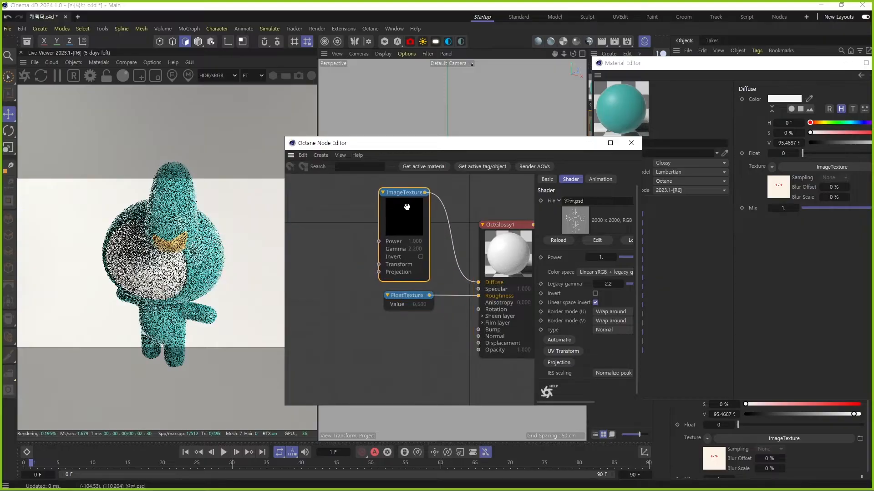
Step: Reload the 얼굴.psd image texture so the face artwork updates, and close the Node Editor and Material Editor
{"action": "left_click", "coordinate": [561, 242]}
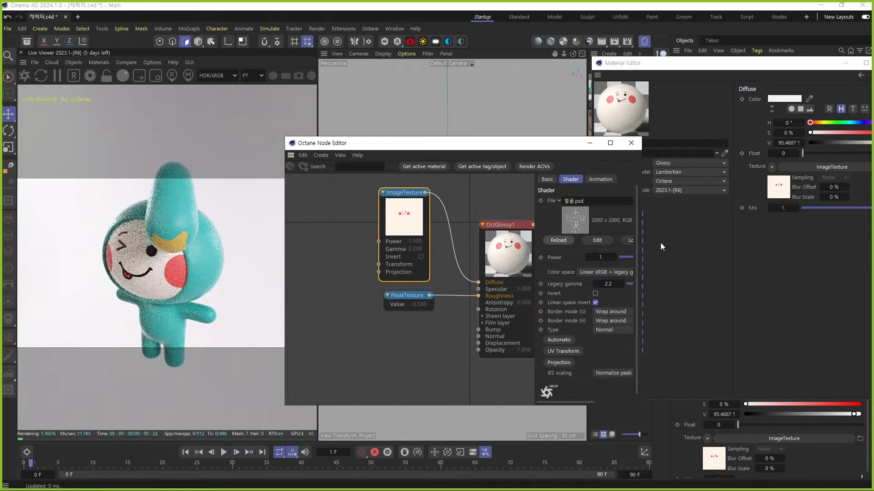
{"action": "left_click_drag", "start_coordinate": [642, 245], "coordinate": [708, 245]}
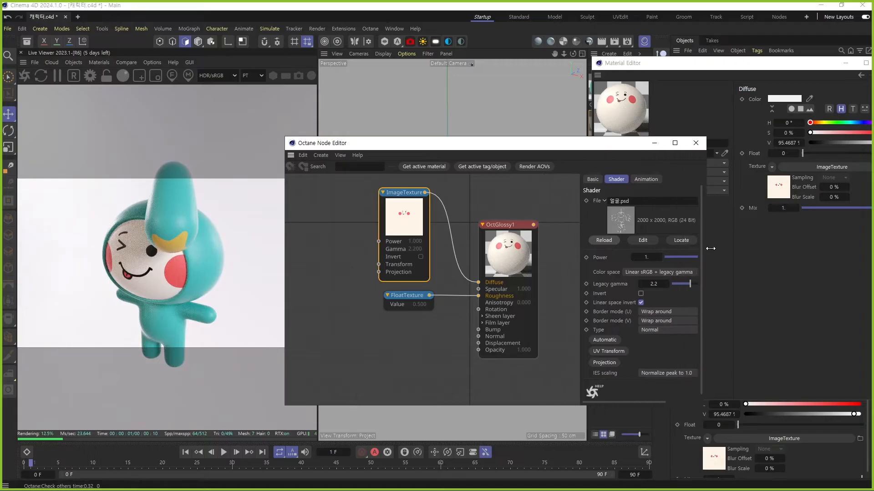
{"action": "left_click_drag", "start_coordinate": [581, 238], "coordinate": [556, 240]}
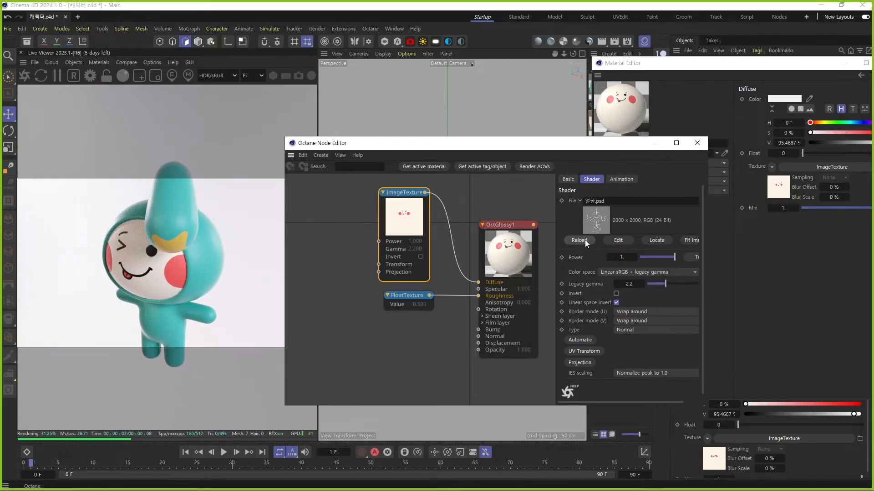
{"action": "left_click", "coordinate": [584, 239]}
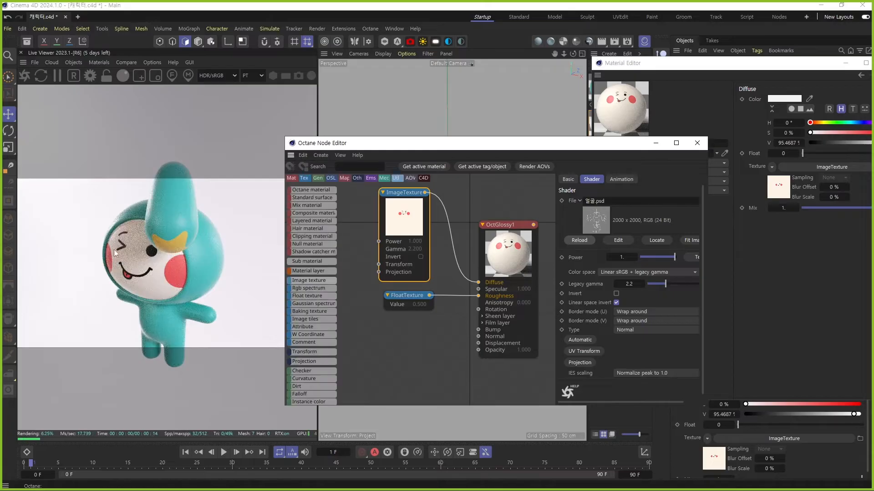
{"action": "left_click_drag", "start_coordinate": [409, 295], "coordinate": [410, 299]}
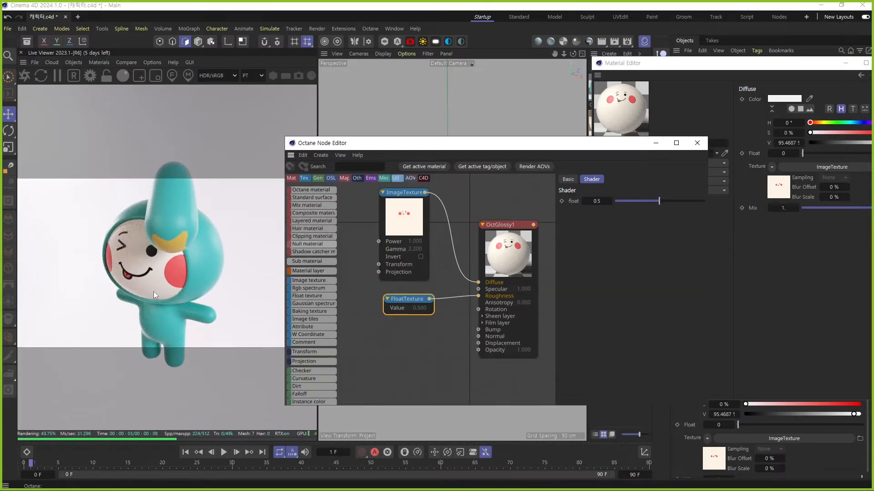
{"action": "left_click", "coordinate": [696, 143]}
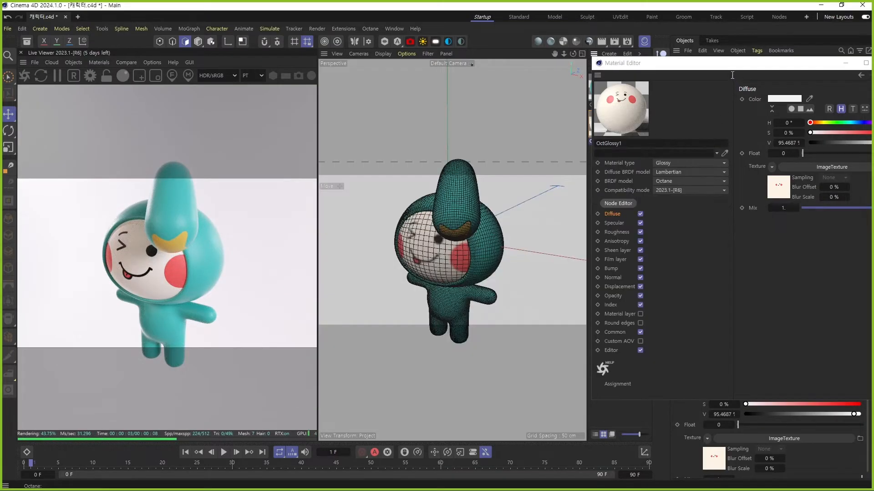
{"action": "left_click", "coordinate": [833, 97]}
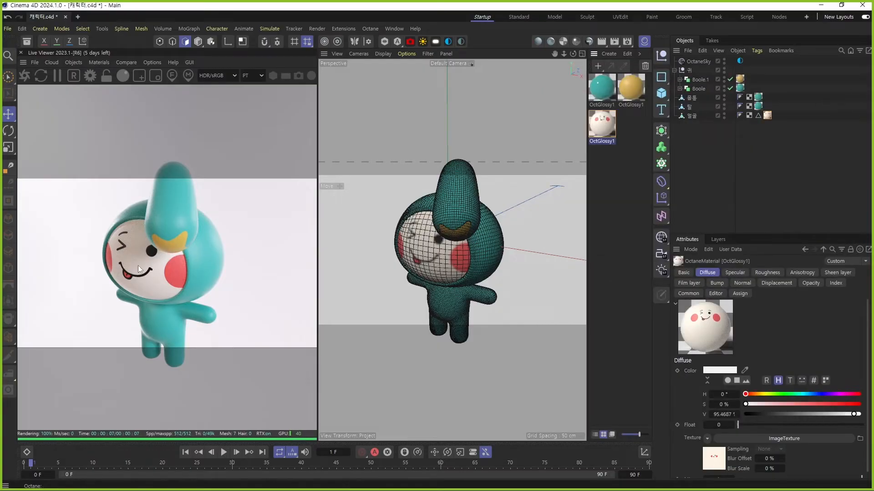
Step: Turn the view to the character's front and save the project
{"action": "left_click_drag", "start_coordinate": [437, 244], "coordinate": [445, 251], "text": "alt"}
{"action": "key", "text": "ctrl+s"}
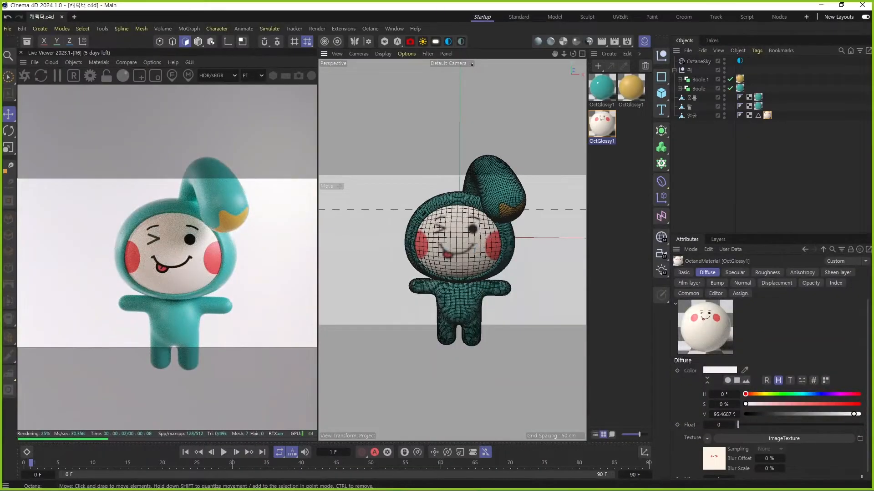
{"action": "key", "text": "alt+Tab"}
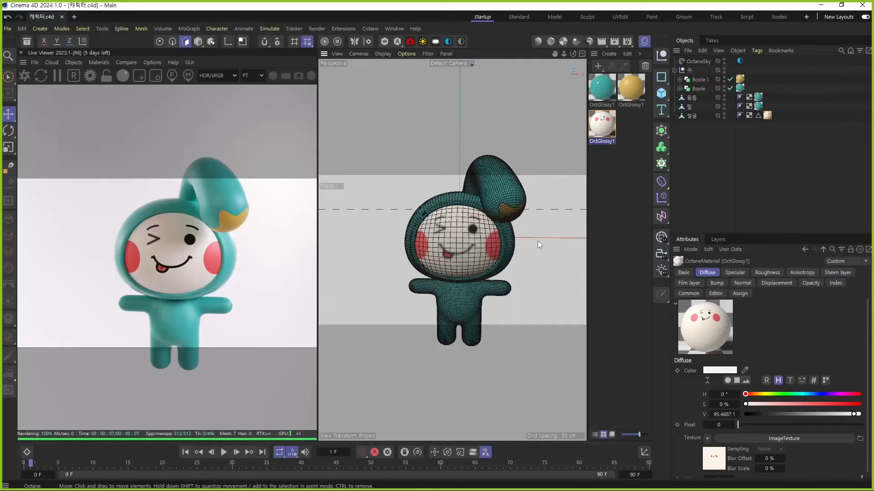
Step: Switch to the UVEdit layout and select the 얼굴 face object to show its UV islands
{"action": "left_click", "coordinate": [620, 16]}
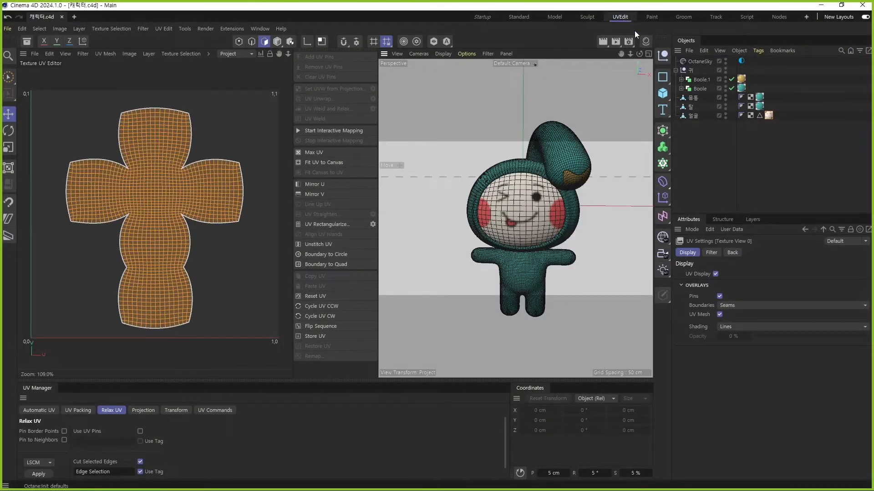
{"action": "left_click", "coordinate": [692, 117]}
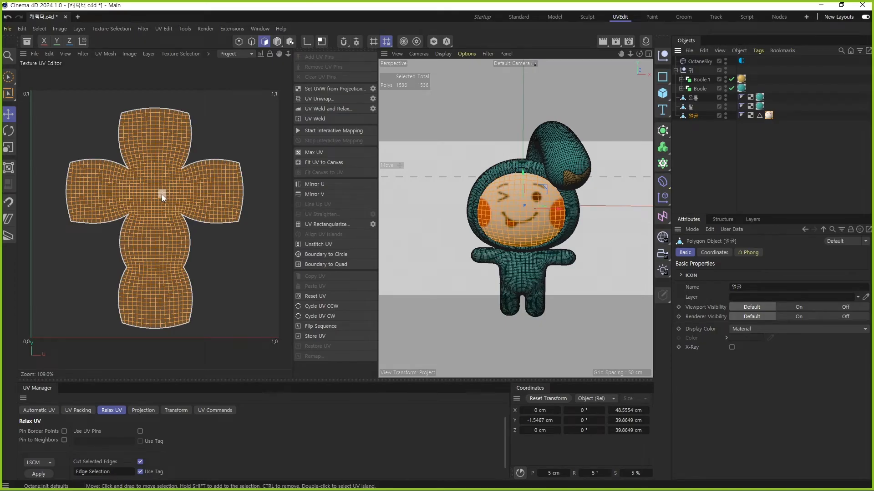
{"action": "left_click", "coordinate": [35, 53]}
{"action": "mouse_move", "coordinate": [55, 102]}
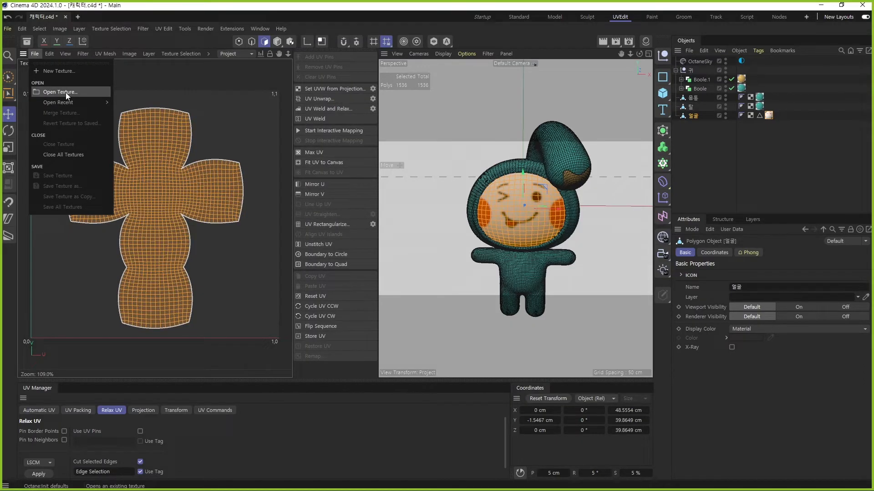
Step: Look for the 토끼얼굴.png face image on the desktop and return to the Cinema 4D UV layout
{"action": "left_click", "coordinate": [828, 4]}
{"action": "left_click", "coordinate": [822, 5]}
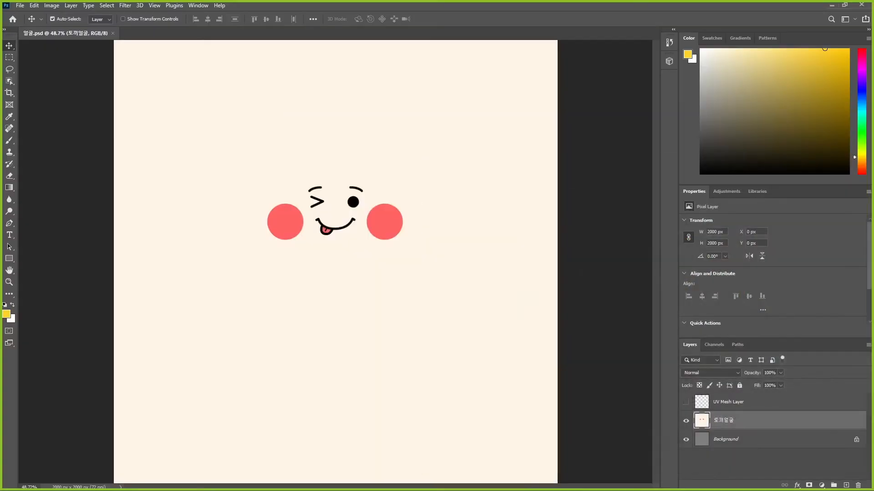
{"action": "left_click", "coordinate": [832, 7]}
{"action": "left_click_drag", "start_coordinate": [150, 254], "coordinate": [91, 230]}
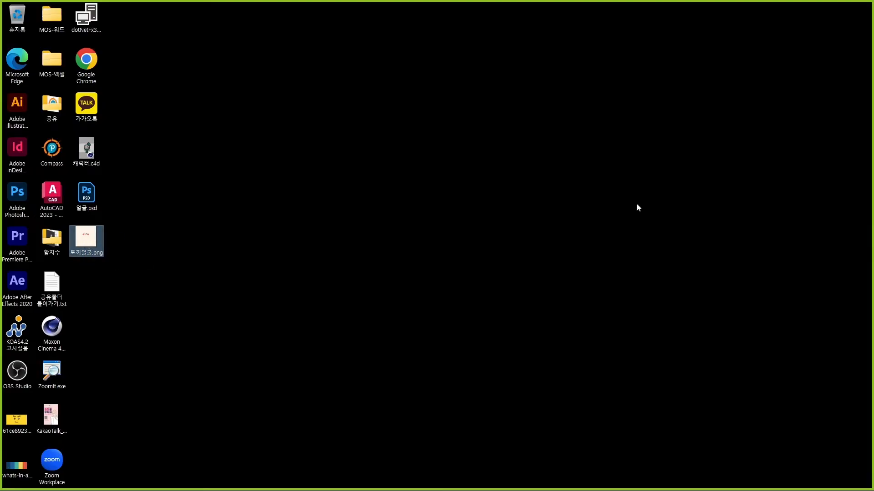
{"action": "key", "text": "alt+Tab"}
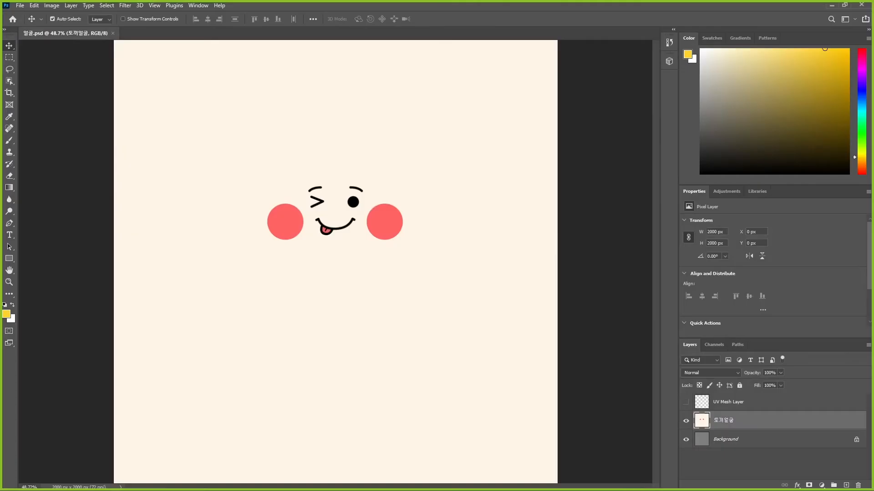
{"action": "key", "text": "alt+Tab"}
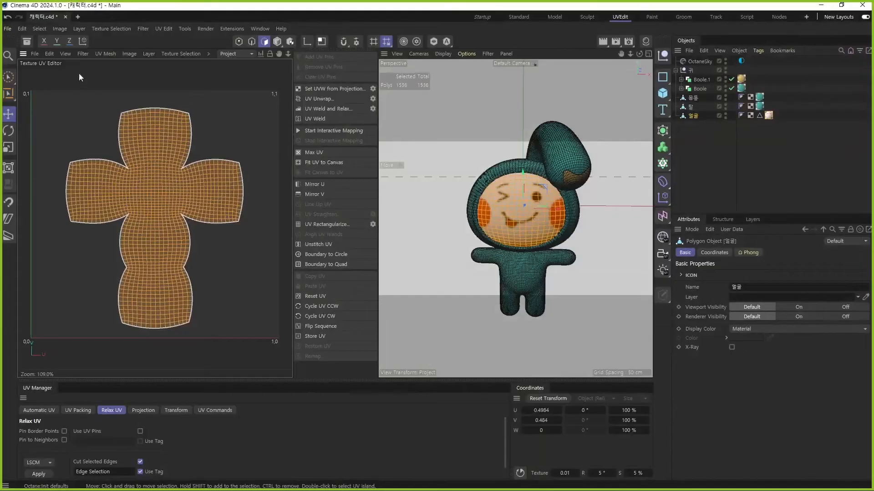
Step: Open 토끼얼굴.png from the desktop as the texture behind the face UVs in the Texture UV Editor
{"action": "left_click", "coordinate": [36, 54]}
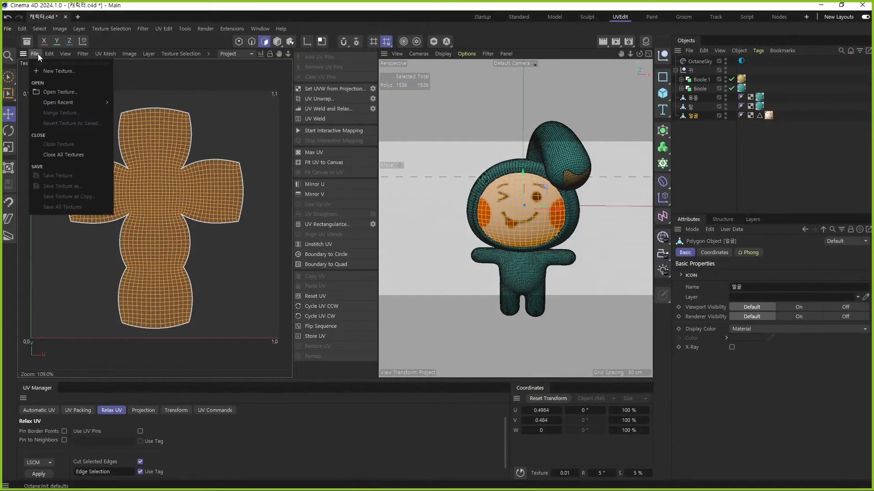
{"action": "left_click", "coordinate": [62, 92]}
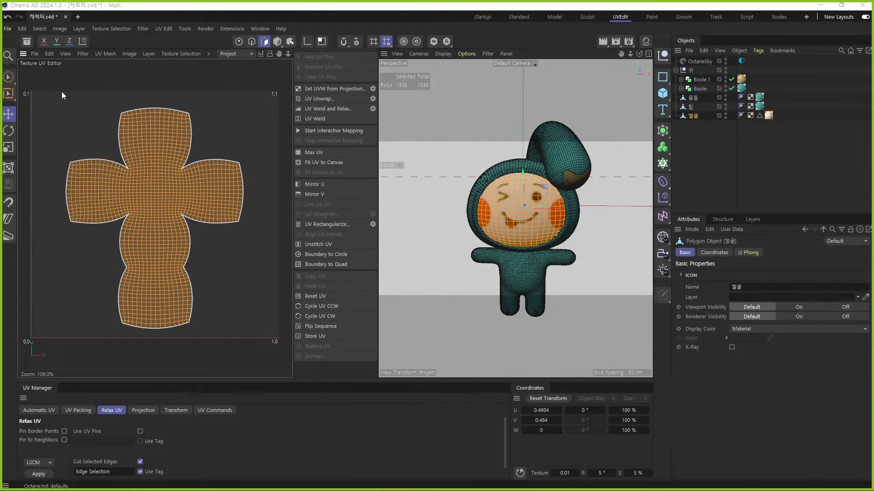
{"action": "left_click", "coordinate": [46, 89]}
{"action": "scroll", "coordinate": [53, 88], "scroll_direction": "up", "scroll_amount": 3}
{"action": "left_click", "coordinate": [39, 77]}
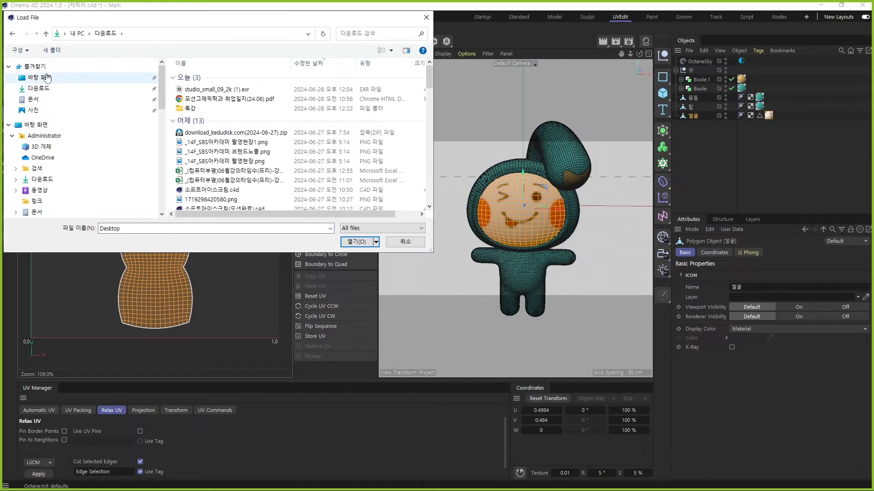
{"action": "scroll", "coordinate": [315, 135], "scroll_direction": "down", "scroll_amount": 10}
{"action": "scroll", "coordinate": [312, 138], "scroll_direction": "up", "scroll_amount": 3}
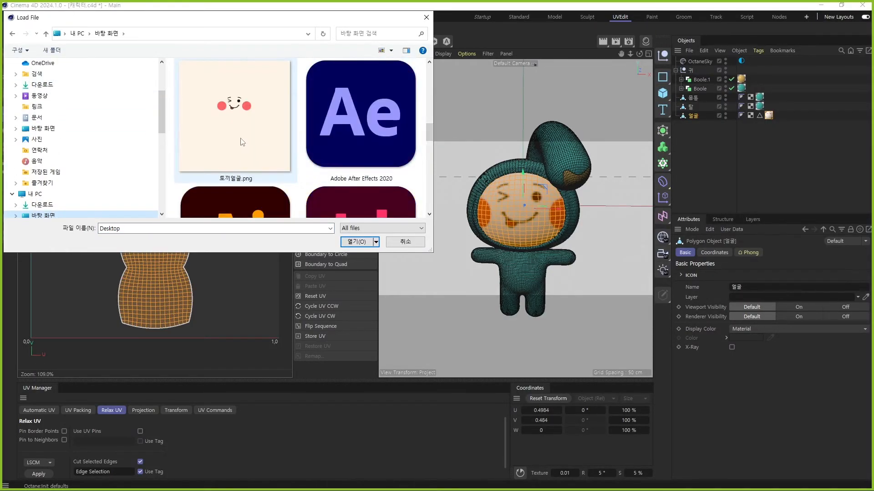
{"action": "left_click", "coordinate": [245, 140]}
{"action": "double_click", "coordinate": [244, 135]}
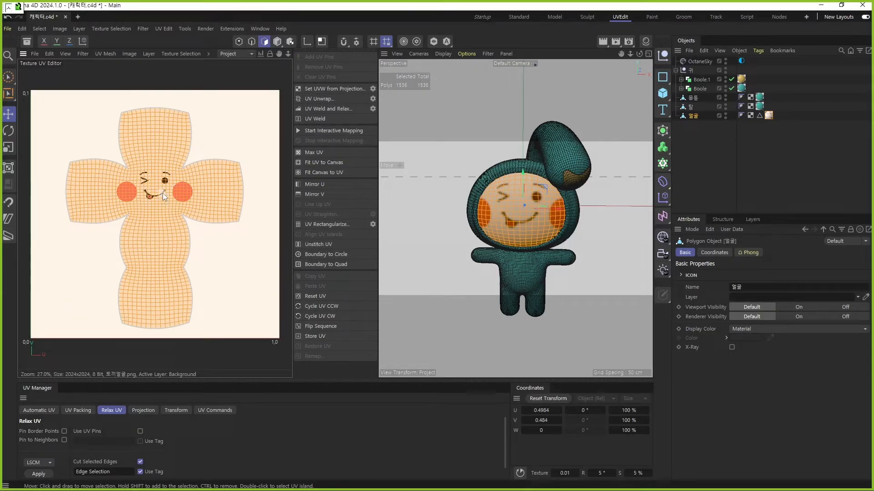
Step: Scale up the face UV islands over the artwork and shift them to adjust the features' size and placement on the head
{"action": "key", "text": "t"}
{"action": "left_click_drag", "start_coordinate": [170, 198], "coordinate": [253, 211]}
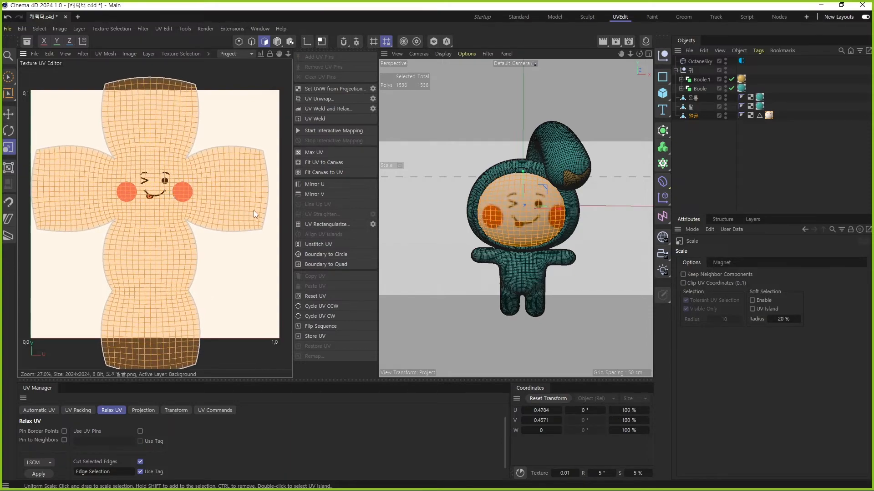
{"action": "key", "text": "e"}
{"action": "scroll", "coordinate": [161, 192], "scroll_direction": "up", "scroll_amount": 2}
{"action": "mouse_move", "coordinate": [169, 201]}
{"action": "left_mouse_down"}
{"action": "mouse_move", "coordinate": [182, 201]}
{"action": "mouse_move", "coordinate": [127, 200]}
{"action": "mouse_move", "coordinate": [170, 199]}
{"action": "left_mouse_up"}
{"action": "key", "text": "t"}
{"action": "key", "text": "e"}
Step: Undo the last UV adjustments and move the face UVs to U 0.4985, V 0.4885
{"action": "key", "text": "ctrl+z"}
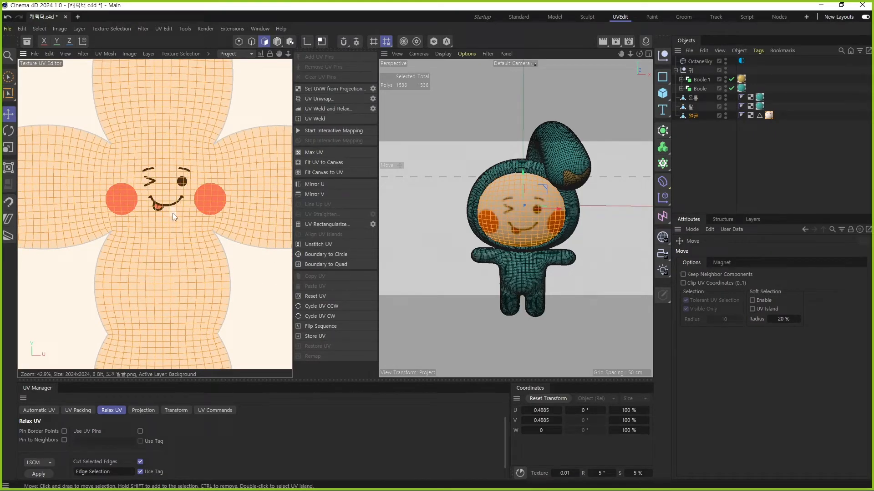
{"action": "key", "text": "ctrl+z"}
{"action": "key", "text": "ctrl+z"}
{"action": "left_click_drag", "start_coordinate": [174, 205], "coordinate": [174, 200]}
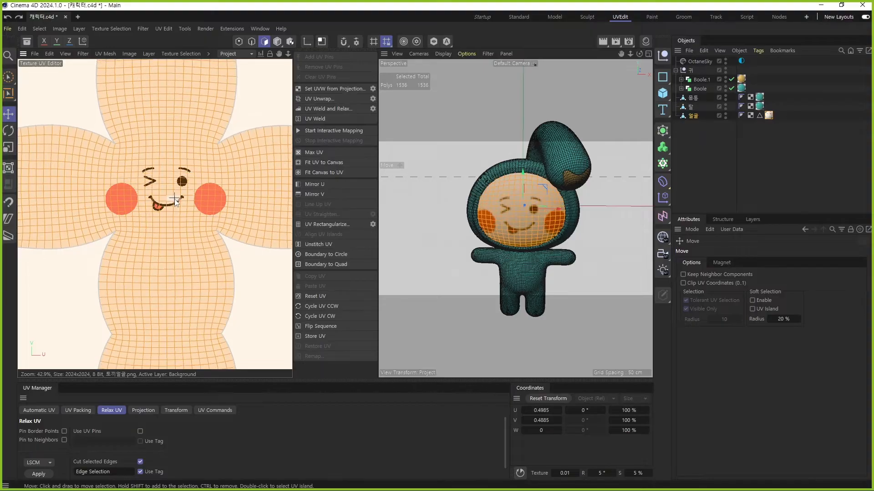
{"action": "scroll", "coordinate": [175, 202], "scroll_direction": "down", "scroll_amount": 2}
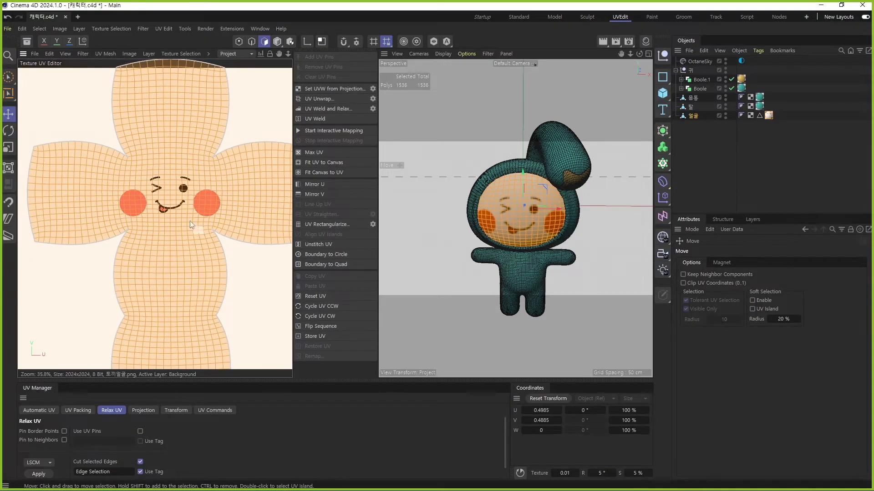
Step: Save the project and restart the Octane live render in the Startup layout with nothing selected
{"action": "left_click_drag", "start_coordinate": [553, 240], "coordinate": [432, 249], "text": "alt"}
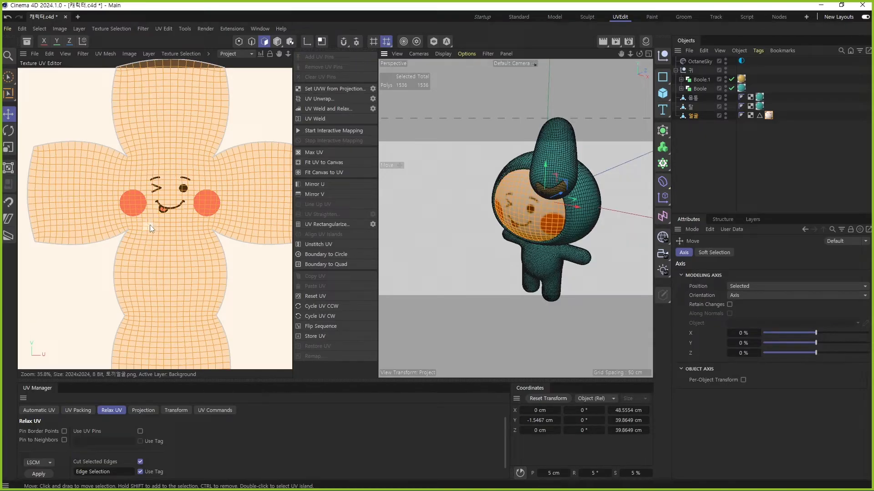
{"action": "key", "text": "ctrl+s"}
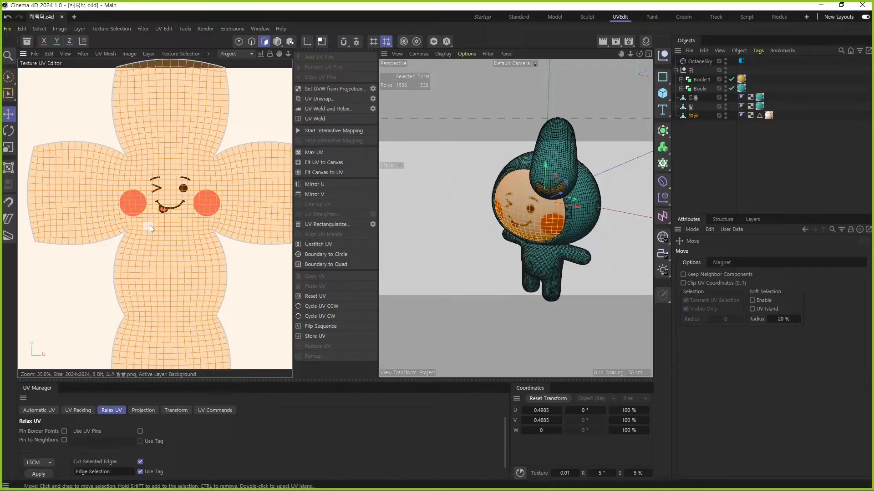
{"action": "scroll", "coordinate": [209, 204], "scroll_direction": "down", "scroll_amount": 5}
{"action": "scroll", "coordinate": [210, 203], "scroll_direction": "up", "scroll_amount": 2}
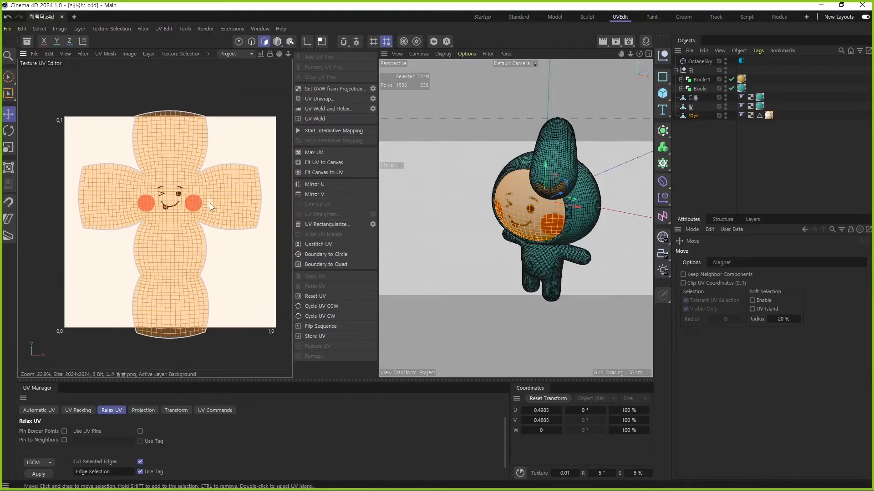
{"action": "left_click", "coordinate": [483, 17]}
{"action": "left_click", "coordinate": [25, 75]}
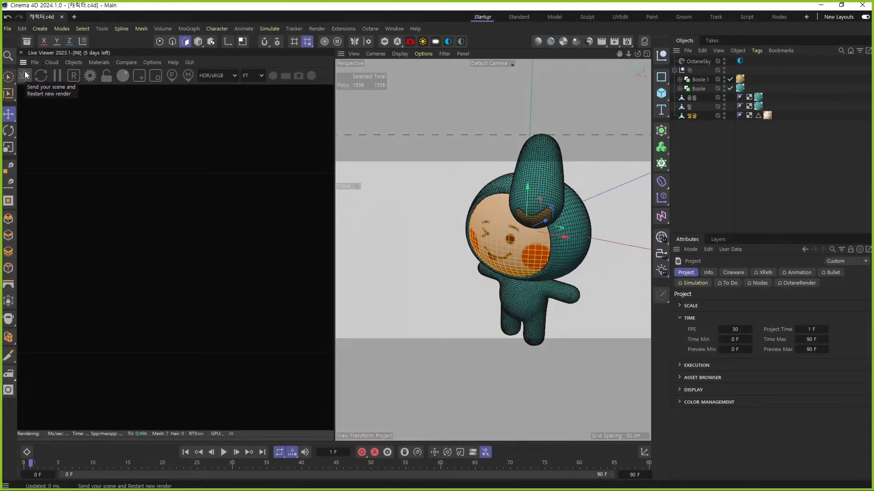
{"action": "left_click", "coordinate": [724, 166]}
Step: Reframe the character smaller and centred at a three-quarter angle, and save the project
{"action": "scroll", "coordinate": [581, 219], "scroll_direction": "down", "scroll_amount": 5}
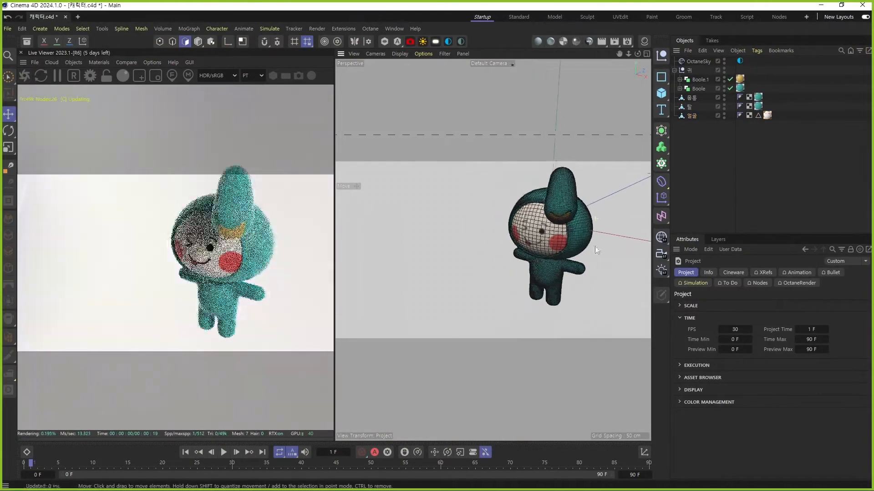
{"action": "middle_click_drag", "start_coordinate": [536, 254], "coordinate": [514, 256], "text": "alt"}
{"action": "left_click_drag", "start_coordinate": [514, 256], "coordinate": [514, 238], "text": "alt"}
{"action": "key", "text": "ctrl+s"}
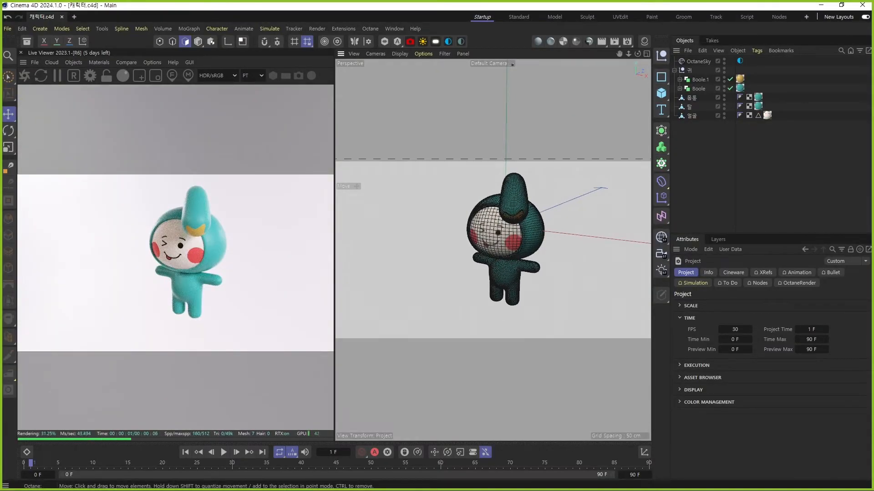
Step: Check the reference animation's background and examine the environment tag settings of the existing OctaneSky
{"action": "key", "text": "alt+Tab"}
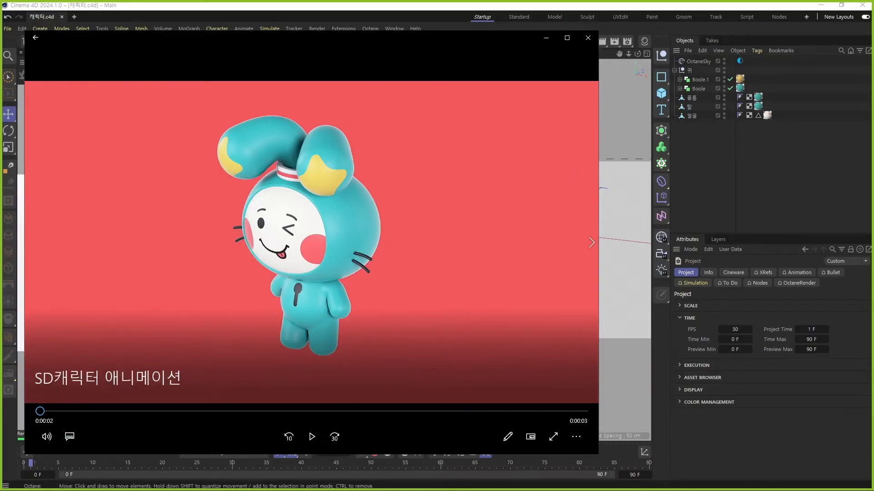
{"action": "left_click", "coordinate": [697, 167]}
{"action": "left_click", "coordinate": [740, 60]}
{"action": "left_click_drag", "start_coordinate": [749, 233], "coordinate": [755, 86]}
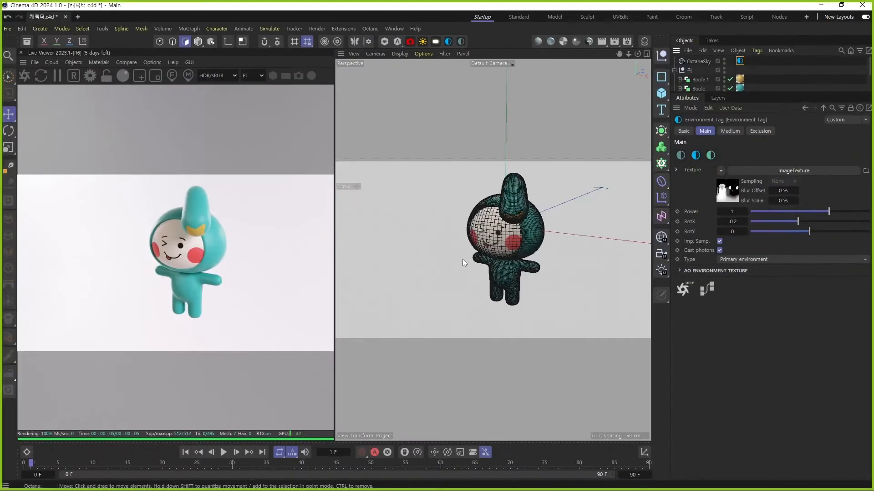
{"action": "left_click_drag", "start_coordinate": [463, 259], "coordinate": [493, 242], "text": "alt"}
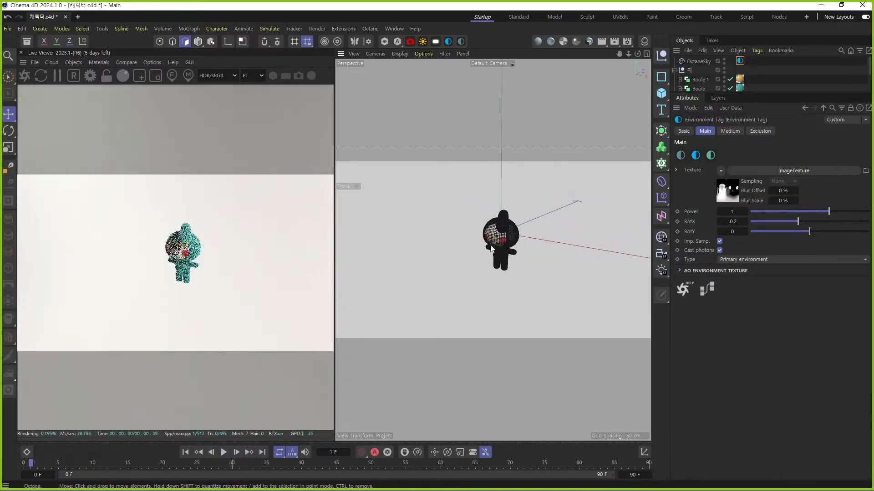
{"action": "scroll", "coordinate": [494, 242], "scroll_direction": "up", "scroll_amount": 3}
Step: Add a second OctaneSky with an RgbSpectrum texture to the scene as a solid-colour environment
{"action": "left_click", "coordinate": [81, 62]}
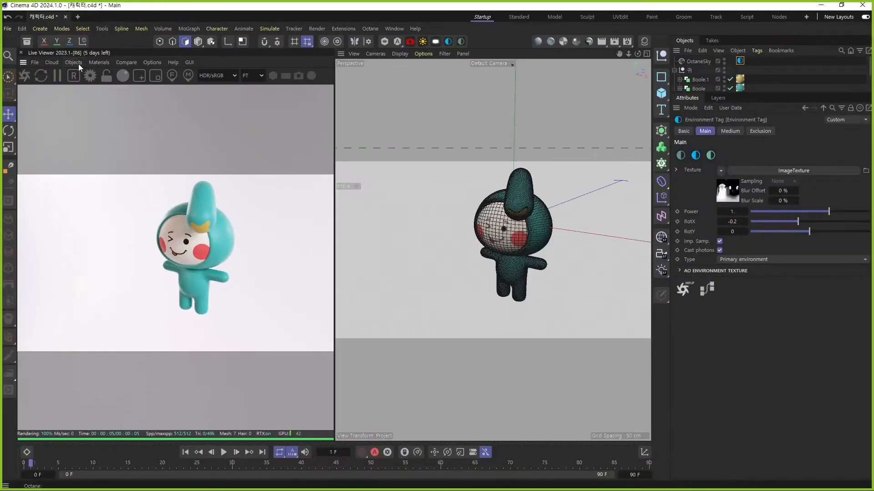
{"action": "left_click", "coordinate": [157, 127]}
{"action": "left_click", "coordinate": [199, 171]}
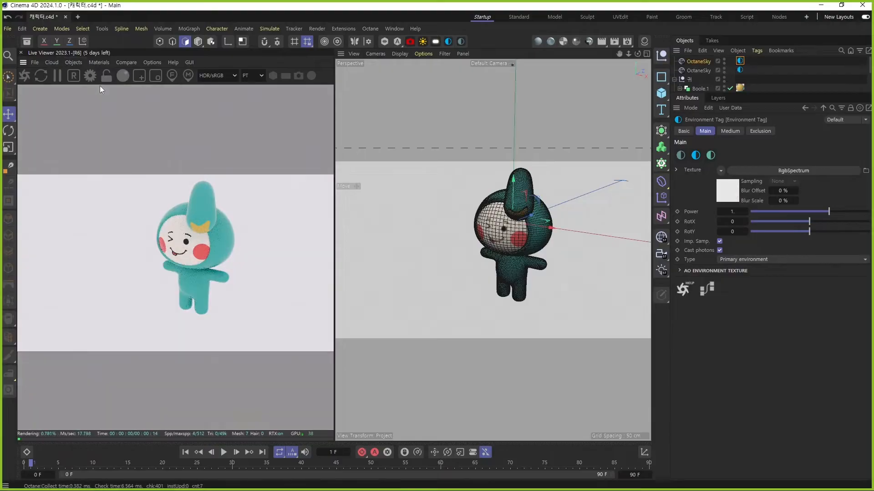
{"action": "left_click_drag", "start_coordinate": [717, 94], "coordinate": [716, 166]}
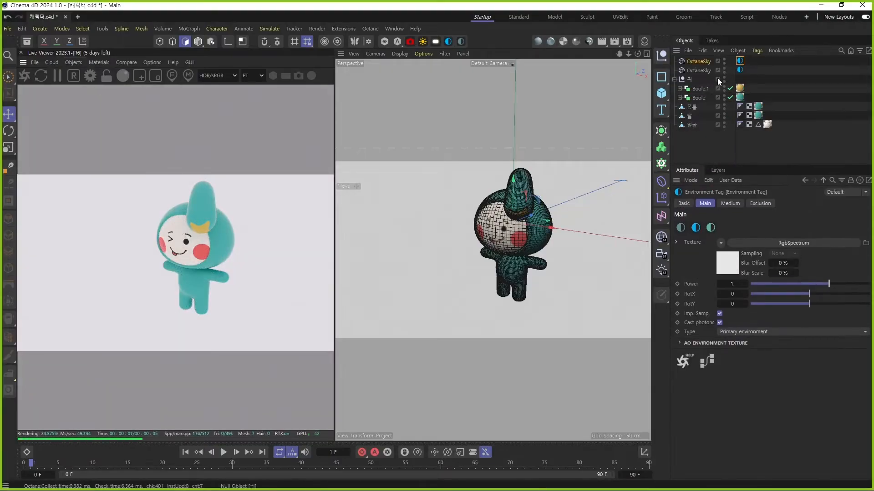
Step: Set the new sky's RgbSpectrum colour to coral red with hue 357° and saturation 61%
{"action": "left_click", "coordinate": [740, 70]}
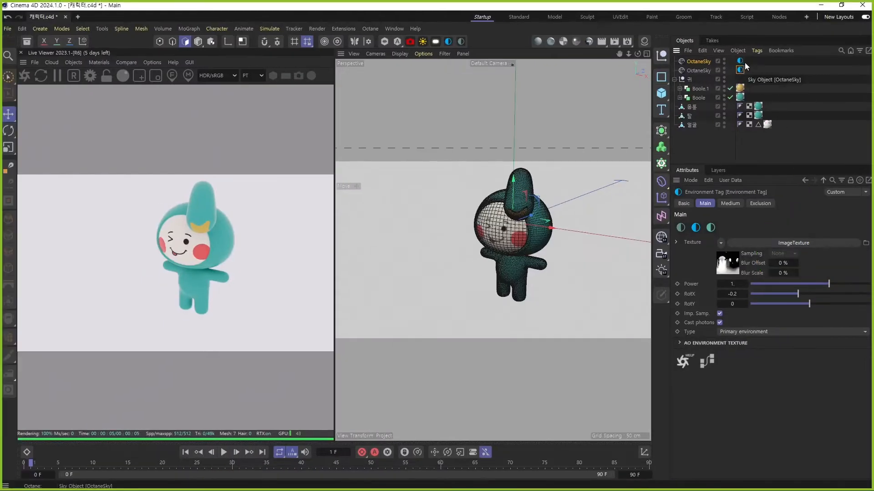
{"action": "left_click", "coordinate": [621, 13]}
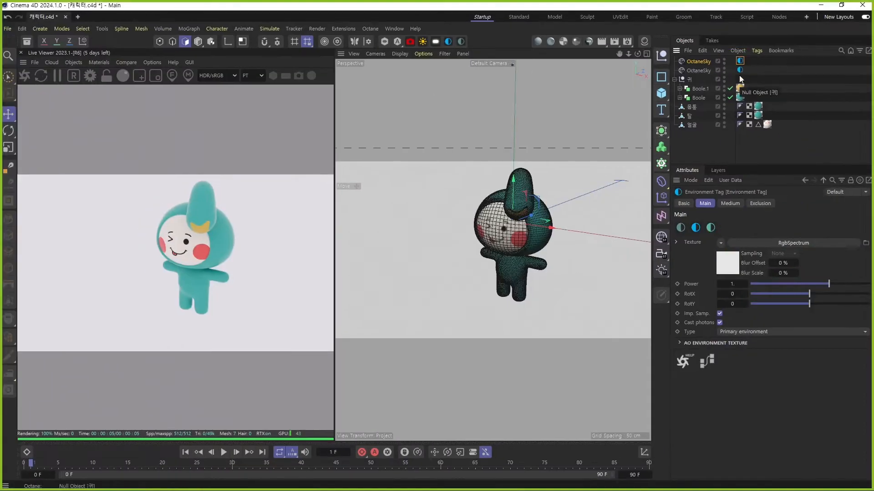
{"action": "left_click", "coordinate": [734, 264]}
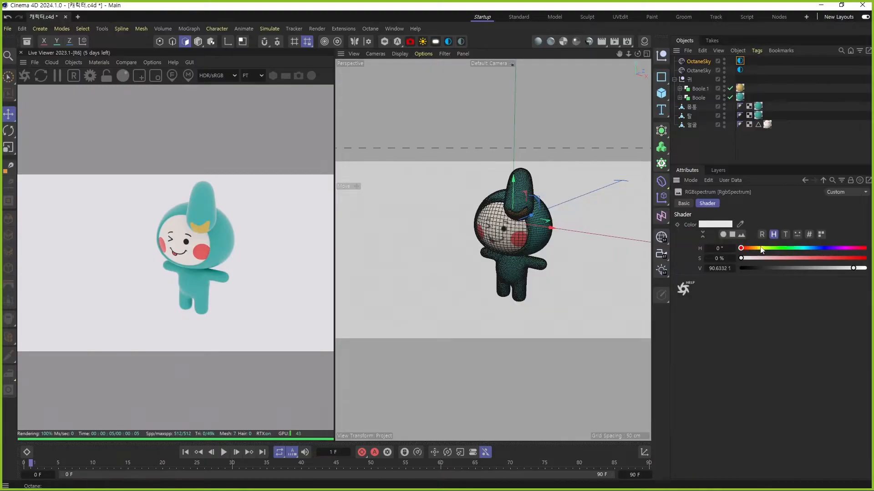
{"action": "left_click_drag", "start_coordinate": [742, 249], "coordinate": [740, 249]}
{"action": "left_click", "coordinate": [724, 225]}
{"action": "left_click_drag", "start_coordinate": [737, 310], "coordinate": [803, 310]}
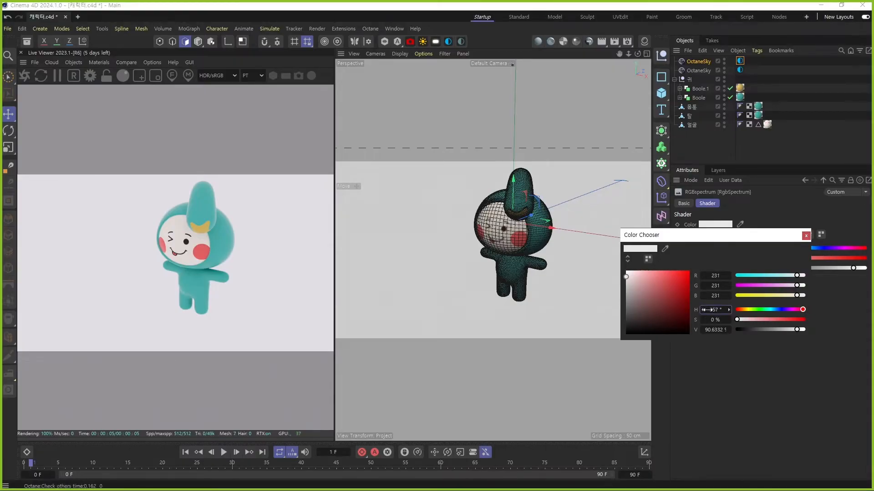
{"action": "left_click_drag", "start_coordinate": [737, 320], "coordinate": [777, 320]}
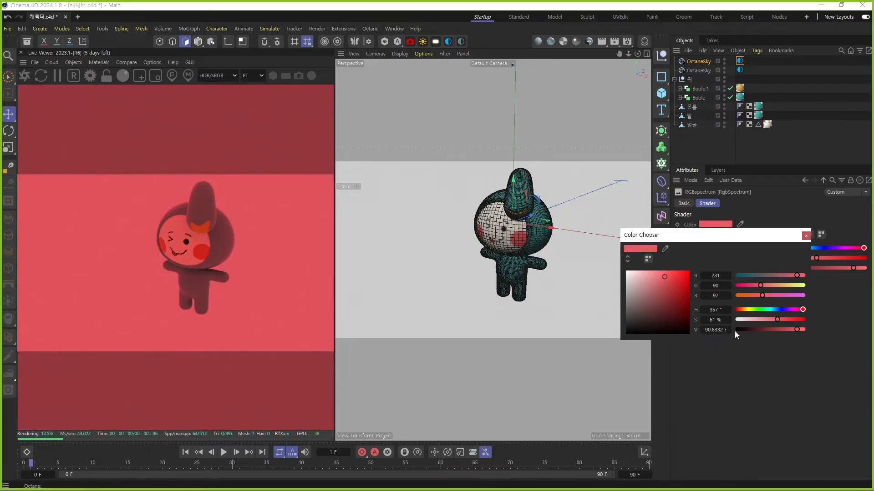
Step: Set the sky's RgbSpectrum colour to 60% saturation and 95% value, shift the character in view, and save the project
{"action": "left_click", "coordinate": [729, 330]}
{"action": "double_click", "coordinate": [716, 330]}
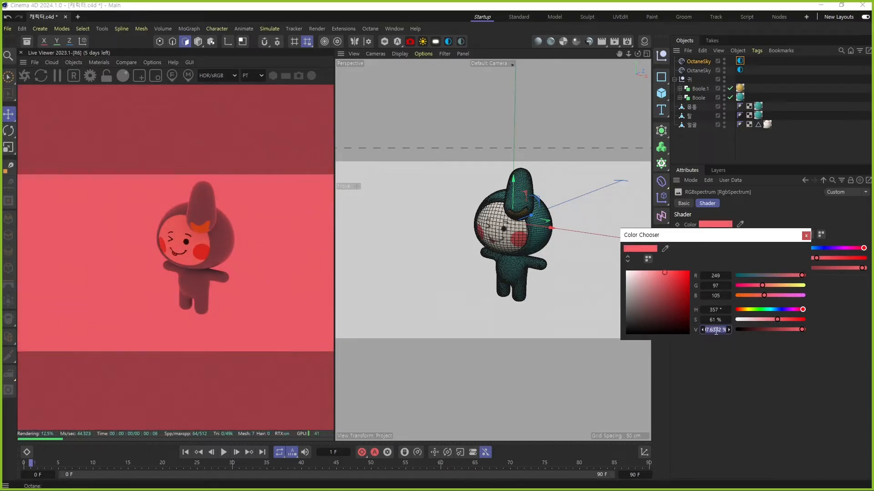
{"action": "type", "text": "95"}
{"action": "key", "text": "Return"}
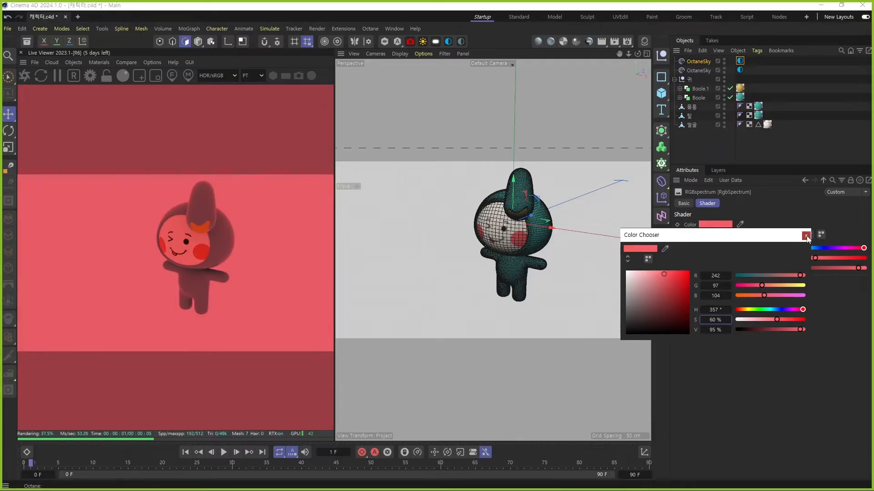
{"action": "left_click", "coordinate": [805, 237]}
{"action": "left_click_drag", "start_coordinate": [471, 241], "coordinate": [495, 254], "text": "alt"}
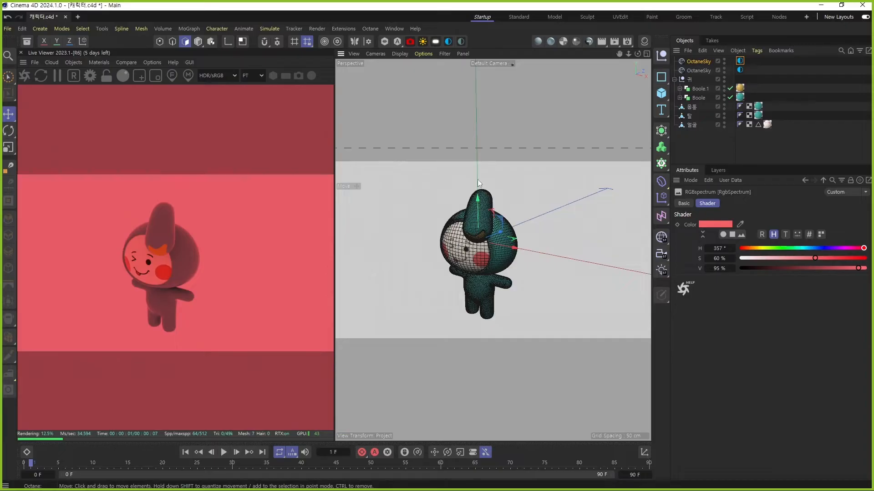
{"action": "key", "text": "ctrl+s"}
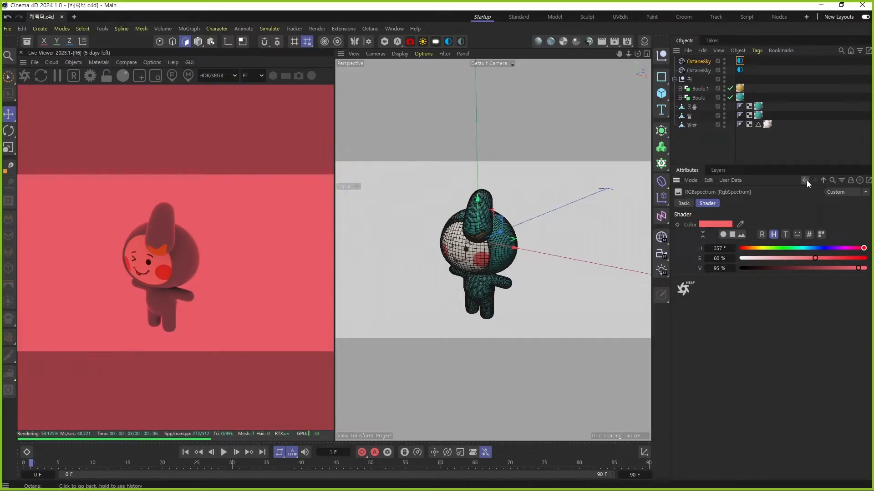
Step: Change the coral red sky's environment tag type to Visible environment and save the project
{"action": "left_click", "coordinate": [805, 180]}
{"action": "left_click", "coordinate": [741, 62]}
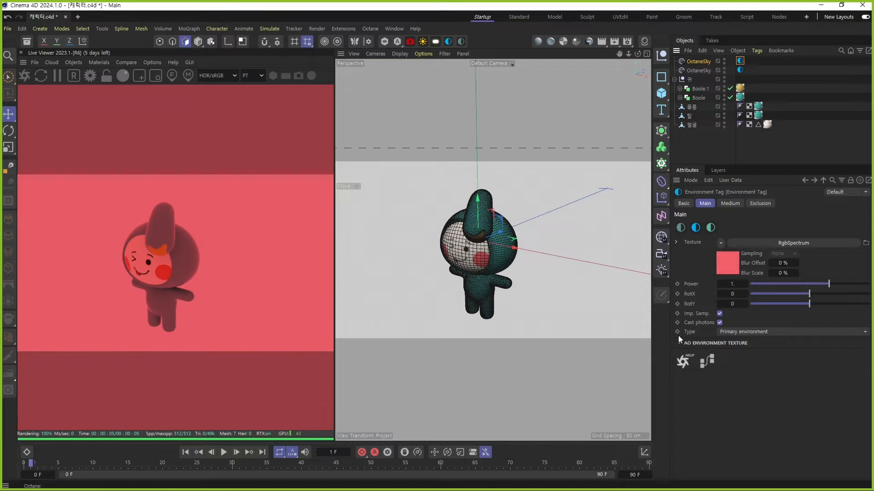
{"action": "left_click", "coordinate": [747, 331]}
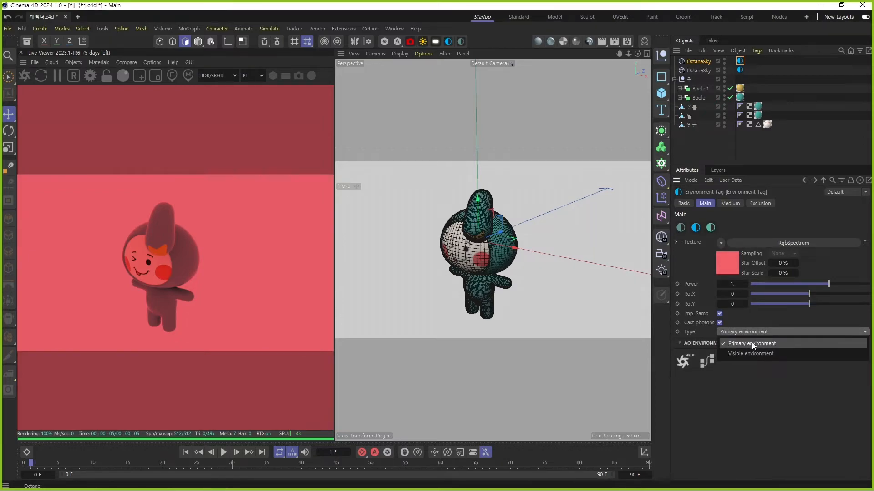
{"action": "left_click", "coordinate": [752, 352]}
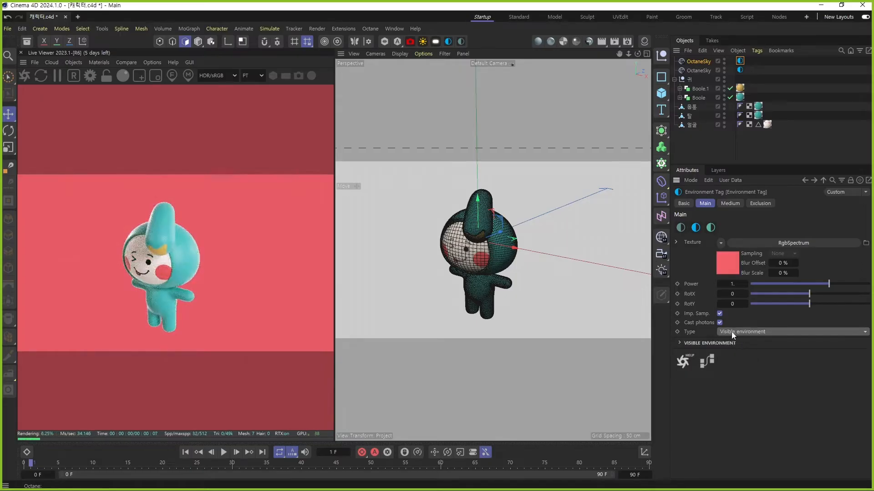
{"action": "middle_click_drag", "start_coordinate": [472, 261], "coordinate": [481, 260], "text": "alt"}
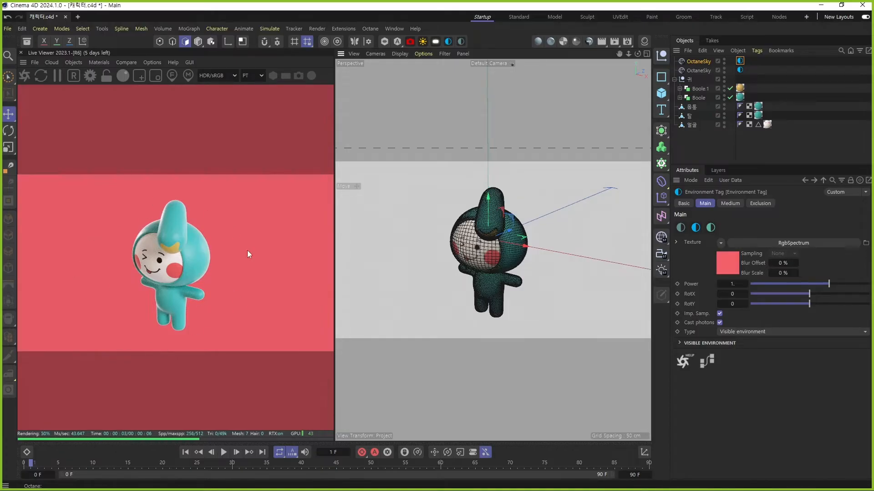
{"action": "key", "text": "ctrl+s"}
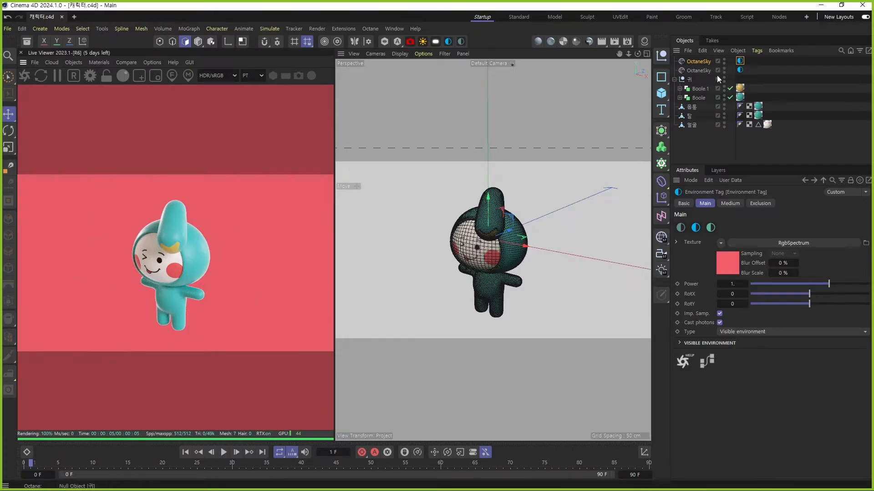
Step: Compare the environment tags of the two OctaneSky objects, turn the view to the character's front, and save the project
{"action": "left_click", "coordinate": [740, 70]}
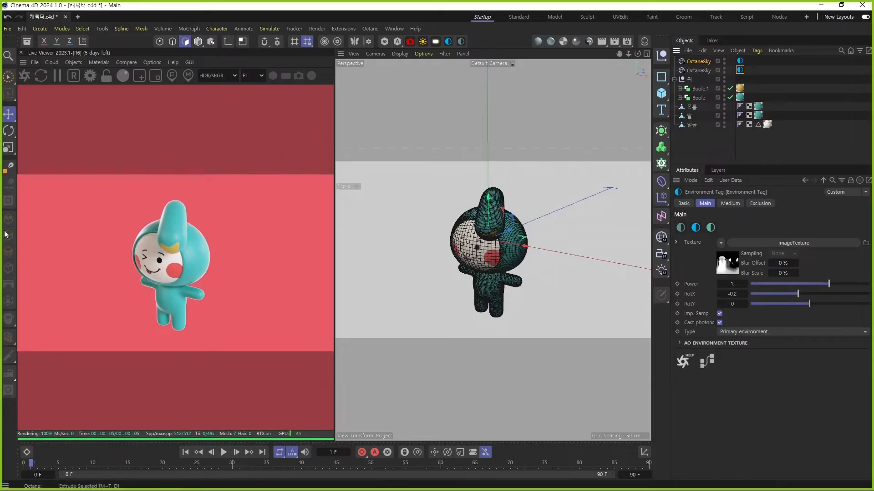
{"action": "left_click", "coordinate": [740, 61]}
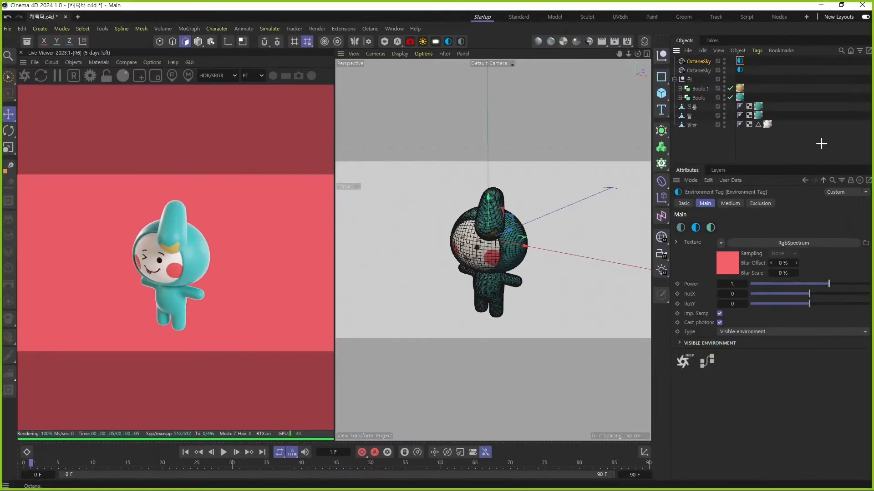
{"action": "left_click", "coordinate": [826, 12]}
{"action": "middle_click_drag", "start_coordinate": [158, 245], "coordinate": [123, 216], "text": "alt"}
{"action": "mouse_move", "coordinate": [470, 247]}
{"action": "middle_mouse_down", "text": "alt"}
{"action": "mouse_move", "coordinate": [522, 243]}
{"action": "mouse_move", "coordinate": [479, 246]}
{"action": "middle_mouse_up", "text": "alt"}
{"action": "key", "text": "ctrl+s"}
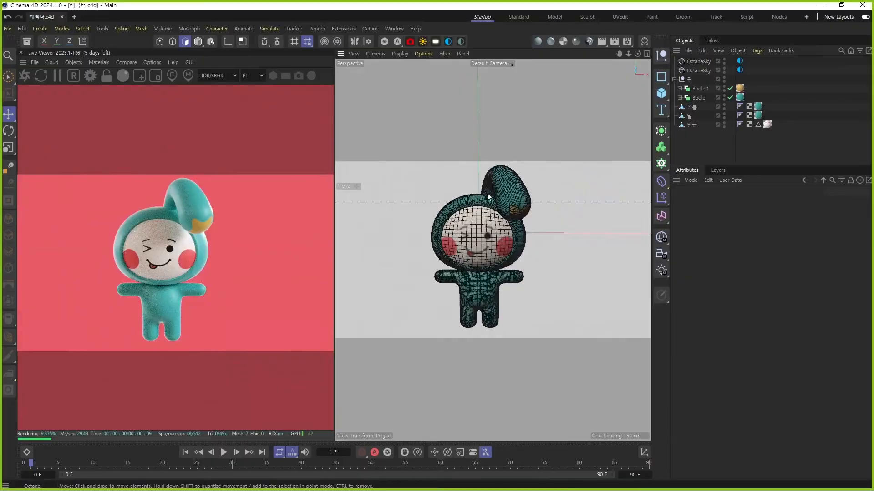
Step: Select the 귀 null with all its children and combine them into one new polygon object with Connect Objects
{"action": "left_click", "coordinate": [679, 97]}
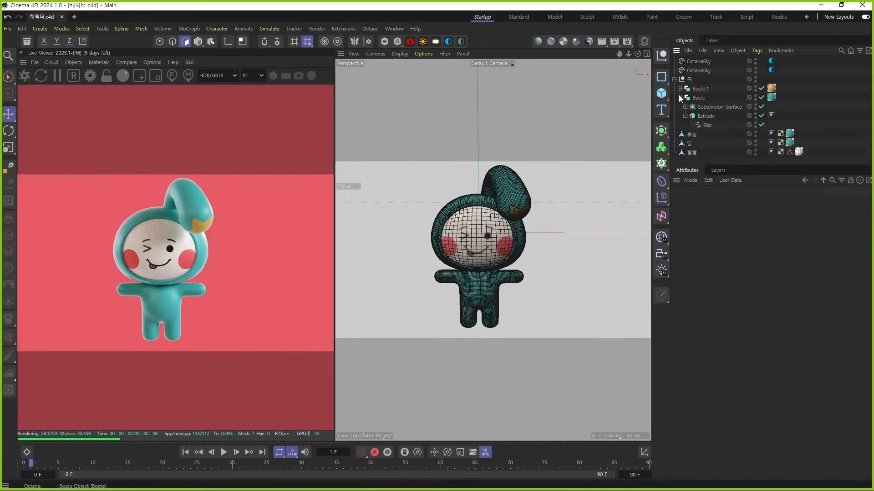
{"action": "left_click", "coordinate": [680, 88]}
{"action": "left_click", "coordinate": [684, 97]}
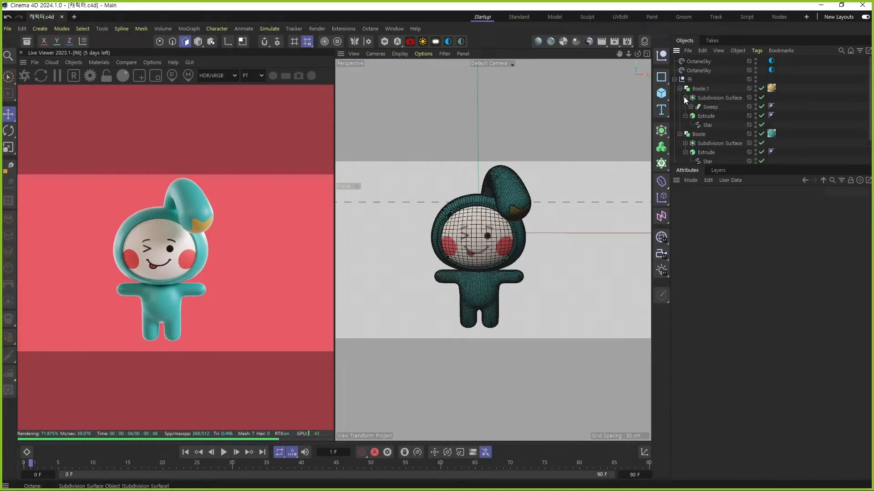
{"action": "left_click", "coordinate": [685, 143]}
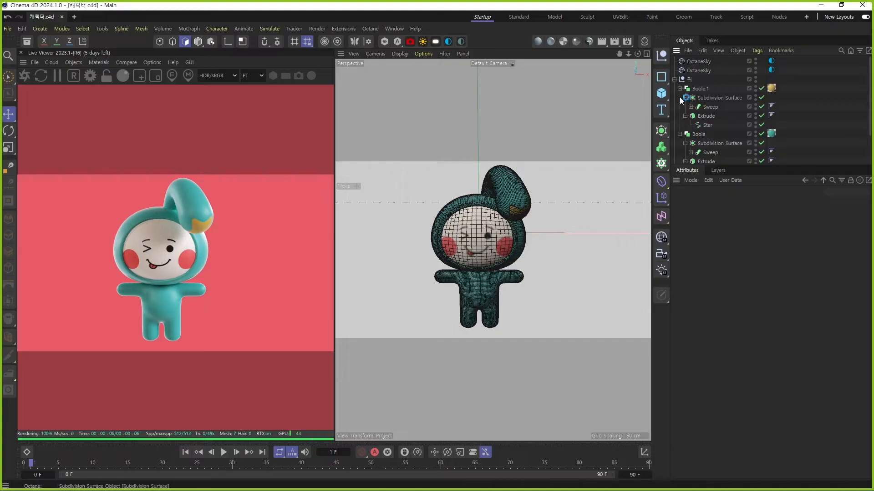
{"action": "left_click", "coordinate": [674, 80]}
{"action": "left_click", "coordinate": [690, 80]}
{"action": "right_click", "coordinate": [690, 83]}
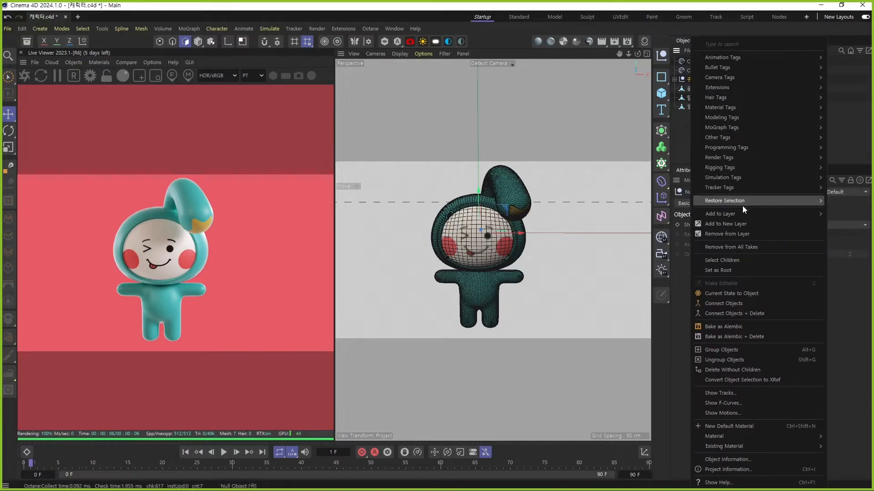
{"action": "left_click", "coordinate": [721, 260]}
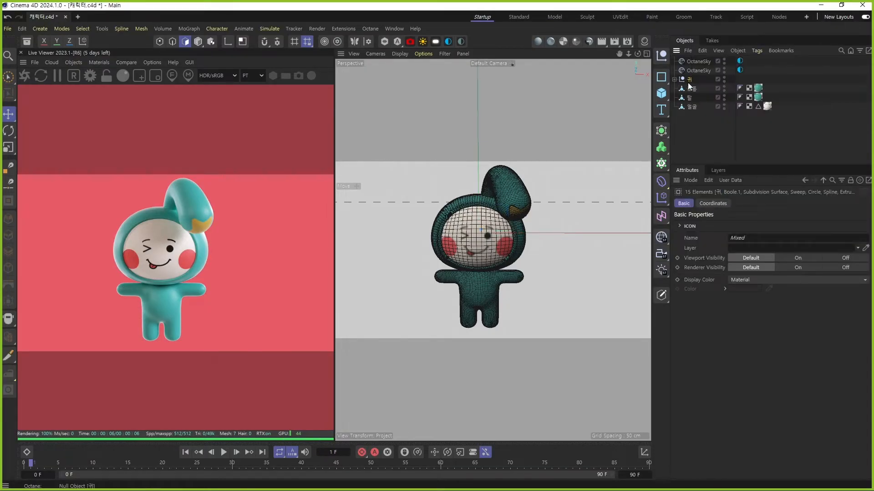
{"action": "right_click", "coordinate": [703, 82]}
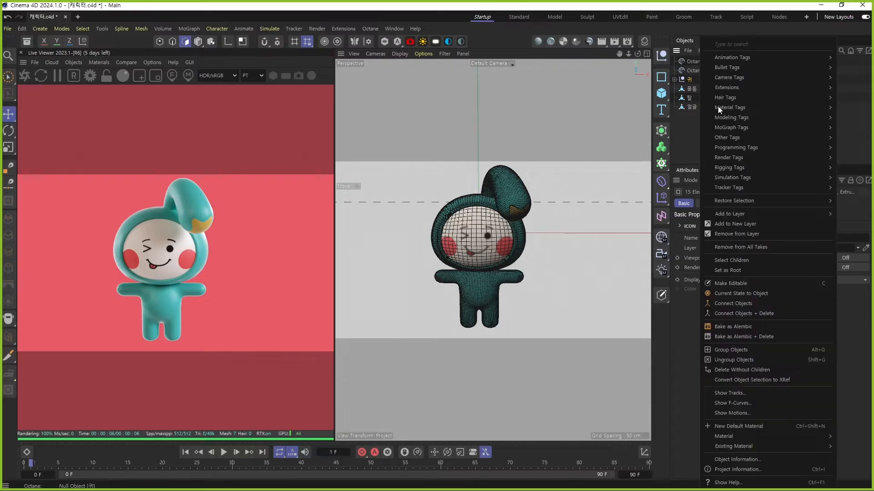
{"action": "left_click", "coordinate": [751, 304]}
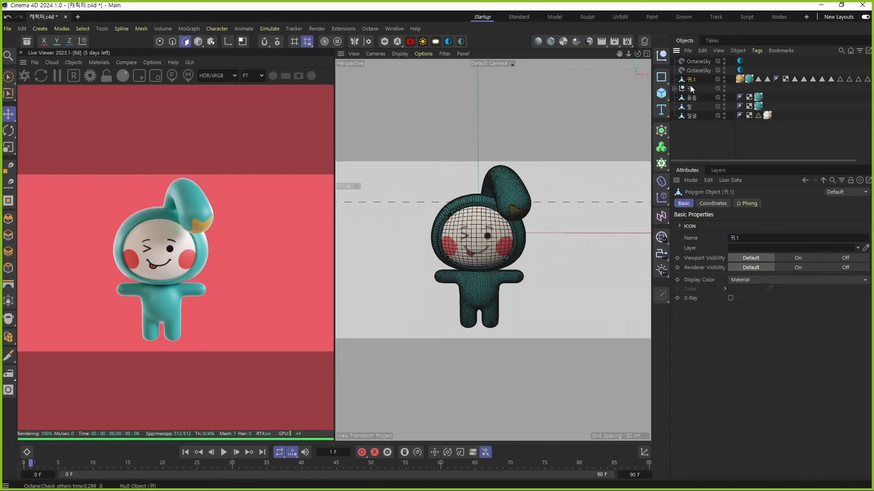
Step: Rename the combined ear polygon object as 귀
{"action": "double_click", "coordinate": [695, 79]}
{"action": "type", "text": "r"}
{"action": "type", "text": "귀"}
{"action": "key", "text": "Return"}
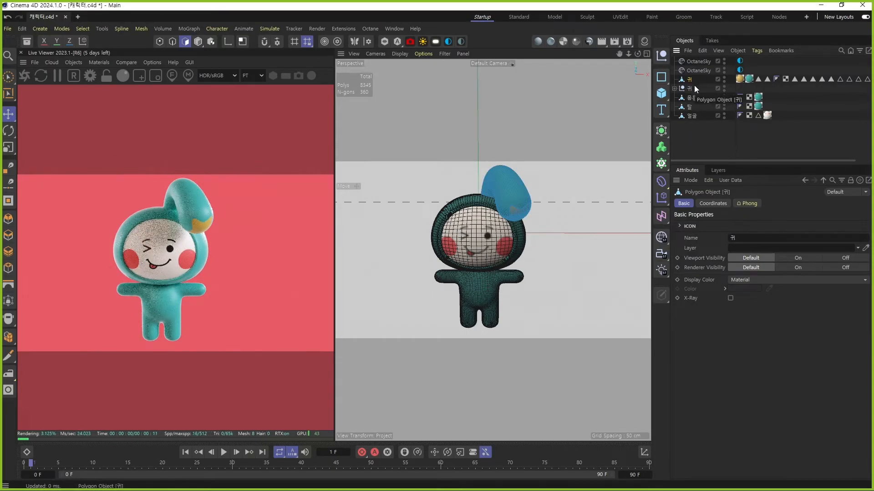
Step: Hide and delete the original 귀 null with its hierarchy, and save the project
{"action": "left_click", "coordinate": [689, 90]}
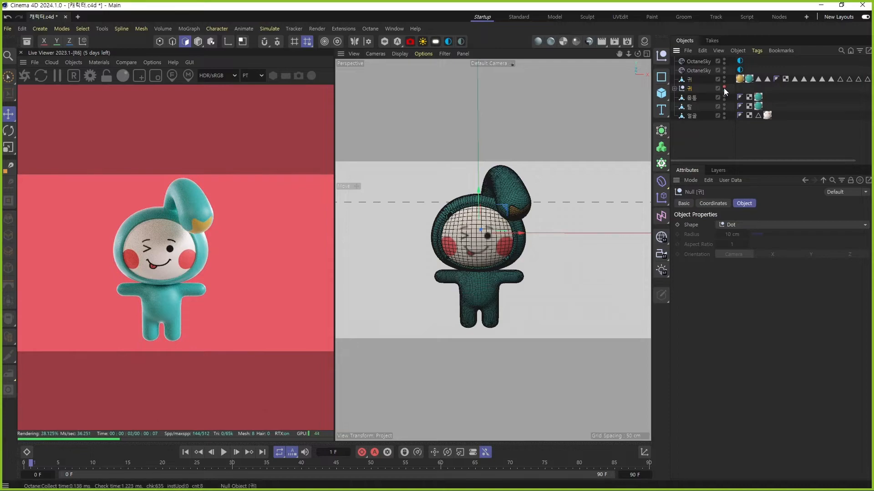
{"action": "right_click", "coordinate": [702, 89]}
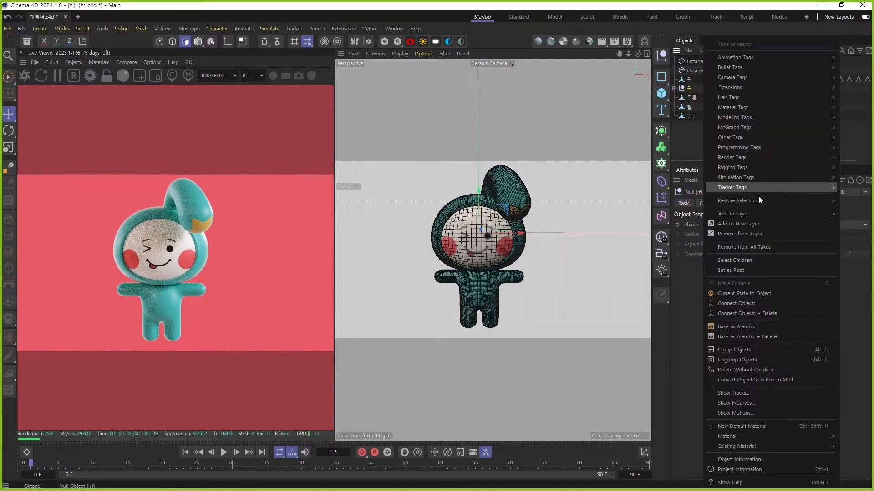
{"action": "mouse_move", "coordinate": [759, 215]}
{"action": "left_click", "coordinate": [850, 217]}
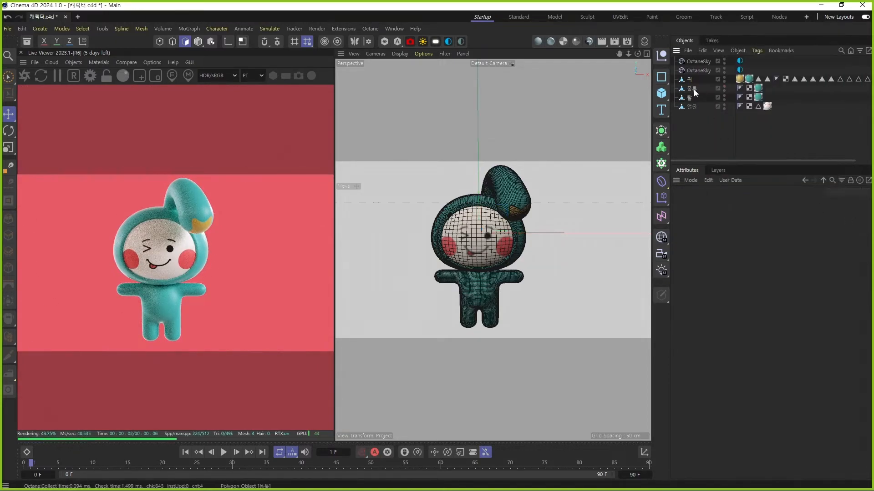
{"action": "key", "text": "ctrl+s"}
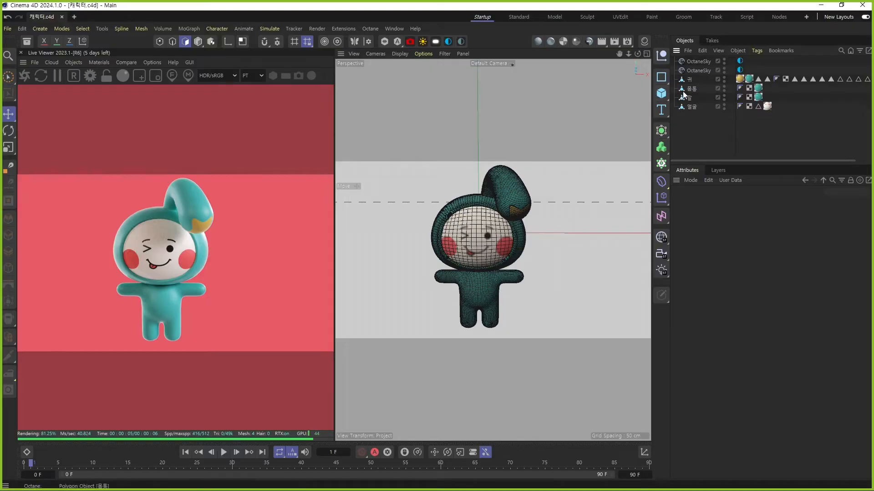
Step: Mirror the ear across the head by adding a Symmetry generator in model mode and placing the 귀 object inside it
{"action": "left_click", "coordinate": [689, 80]}
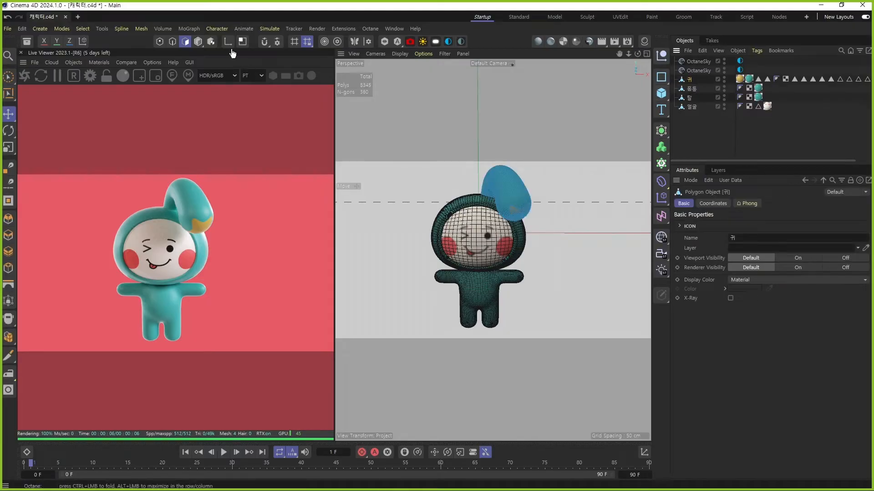
{"action": "left_click", "coordinate": [198, 42]}
{"action": "left_click", "coordinate": [661, 131]}
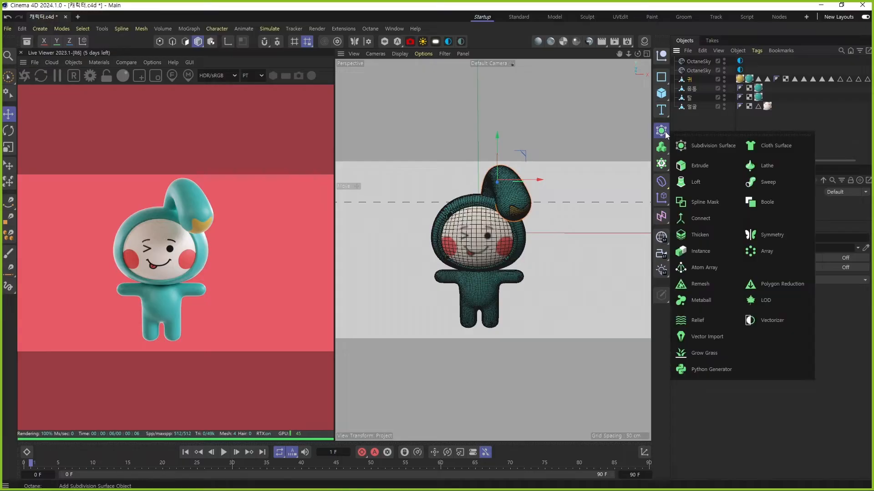
{"action": "left_click", "coordinate": [753, 232]}
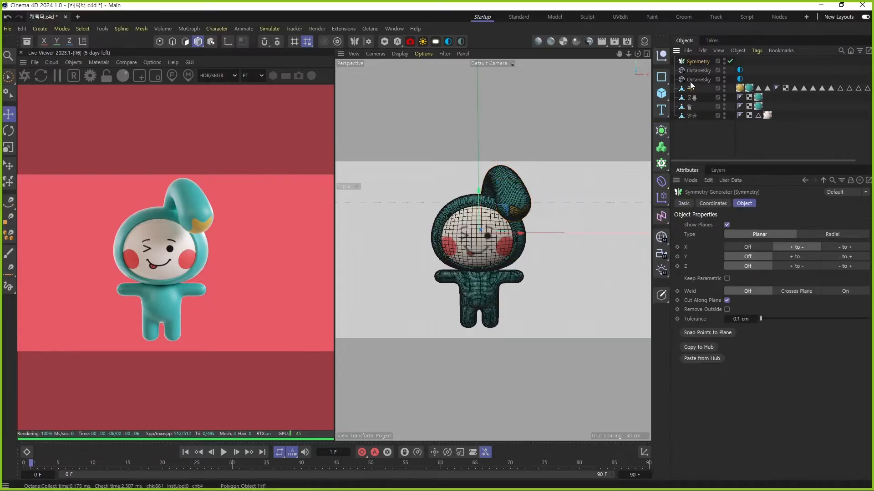
{"action": "left_click_drag", "start_coordinate": [698, 61], "coordinate": [696, 94]}
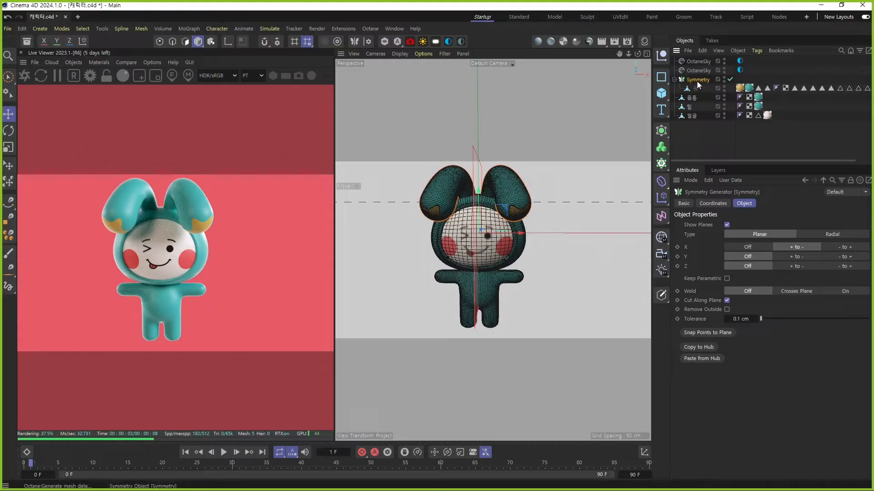
Step: Merge the Symmetry and its ear with Connect Objects + Delete, rename the result 양쪽 귀, and save the project
{"action": "left_click", "coordinate": [696, 89], "text": "ctrl"}
{"action": "right_click", "coordinate": [696, 88]}
{"action": "left_click", "coordinate": [776, 311]}
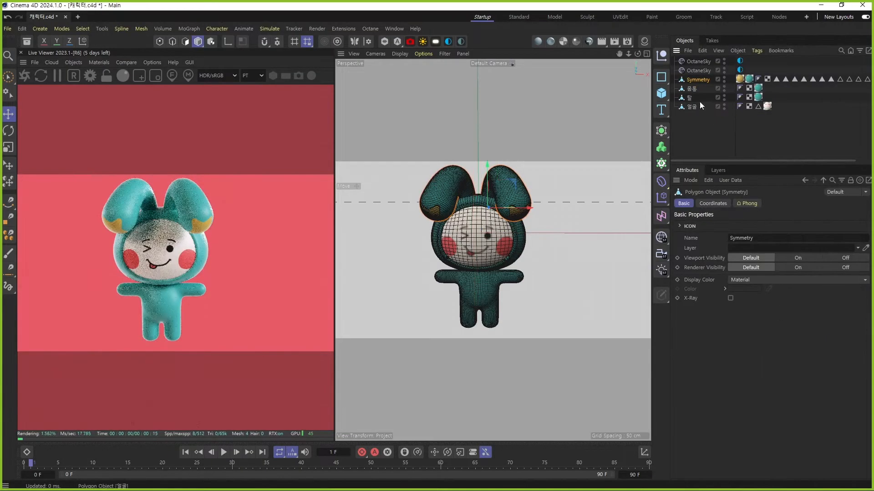
{"action": "double_click", "coordinate": [703, 80]}
{"action": "type", "text": "양쪽"}
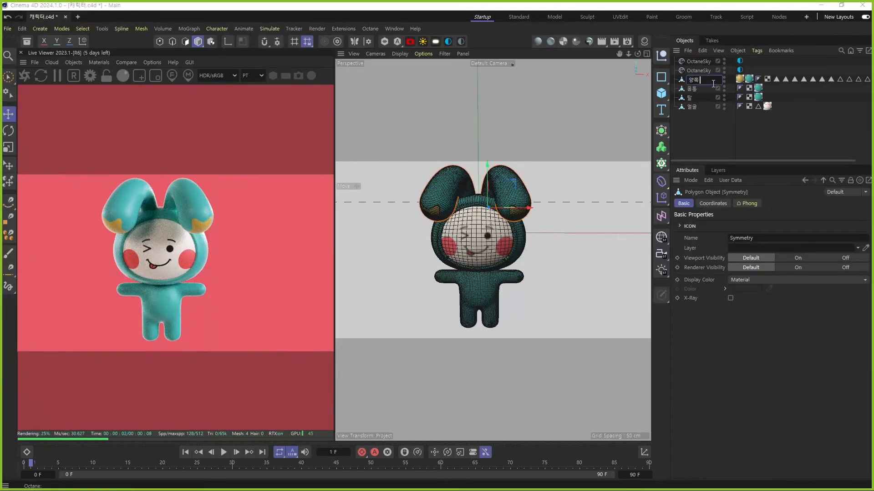
{"action": "type", "text": " 귀"}
{"action": "key", "text": "Return"}
{"action": "key", "text": "ctrl+s"}
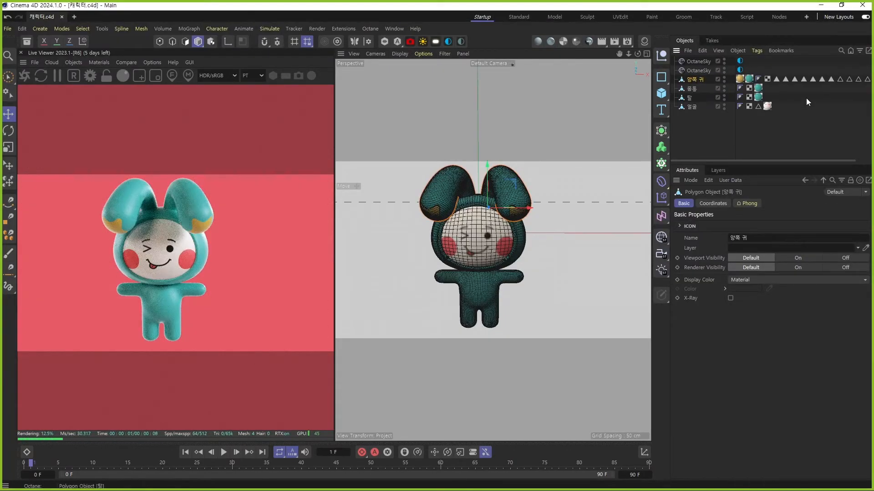
Step: Undo the renaming and merging of the mirrored ears, and move the ear inside the Symmetry slightly towards the head's centre
{"action": "left_click", "coordinate": [798, 110]}
{"action": "left_click", "coordinate": [695, 82]}
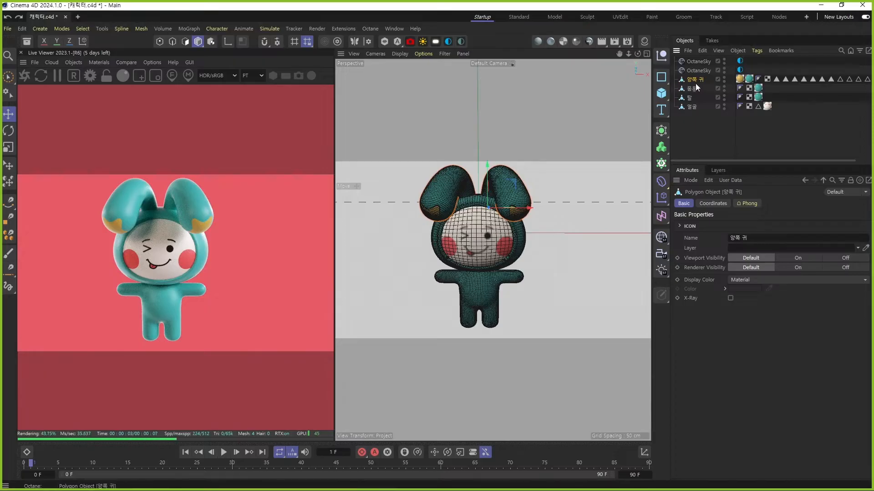
{"action": "key", "text": "ctrl+z"}
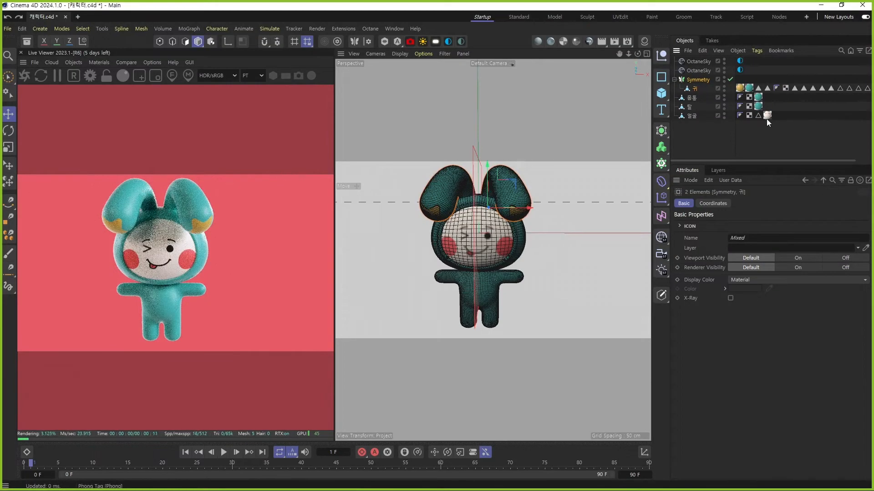
{"action": "left_click", "coordinate": [694, 88]}
{"action": "left_click_drag", "start_coordinate": [532, 180], "coordinate": [529, 181]}
Step: Merge the Symmetry and its repositioned ear with Connect Objects + Delete, and rename the result 양쪽귀
{"action": "left_click", "coordinate": [691, 82]}
{"action": "left_click", "coordinate": [694, 88], "text": "shift"}
{"action": "right_click", "coordinate": [698, 81]}
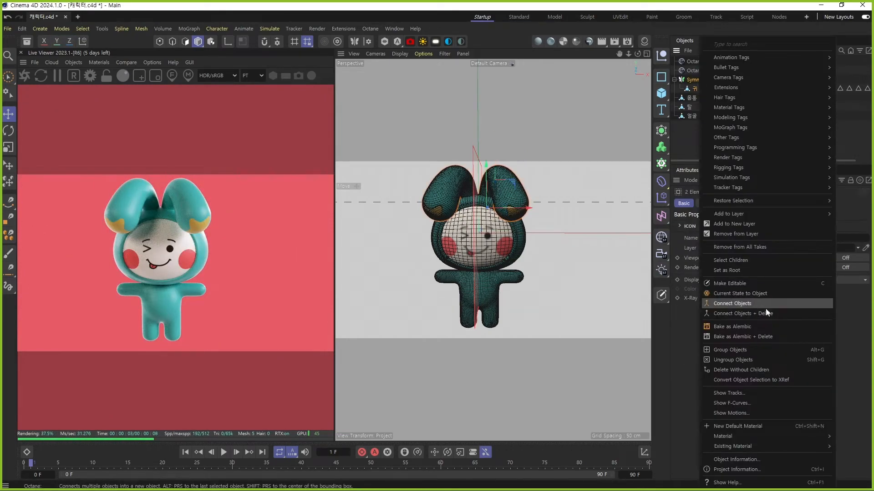
{"action": "left_click", "coordinate": [766, 313]}
{"action": "type", "text": "양쪽귀"}
{"action": "key", "text": "Return"}
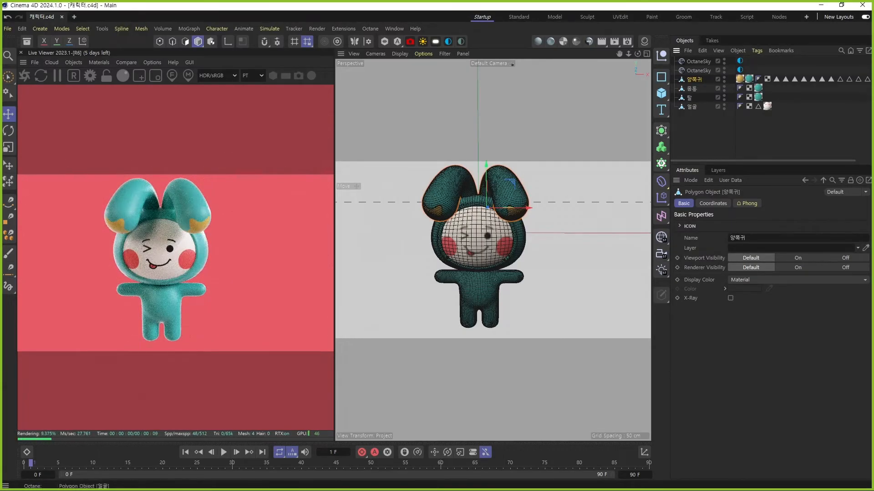
Step: Switch to the reference animation and mark the striped headband and the cheek whiskers on the character
{"action": "key", "text": "alt+Tab"}
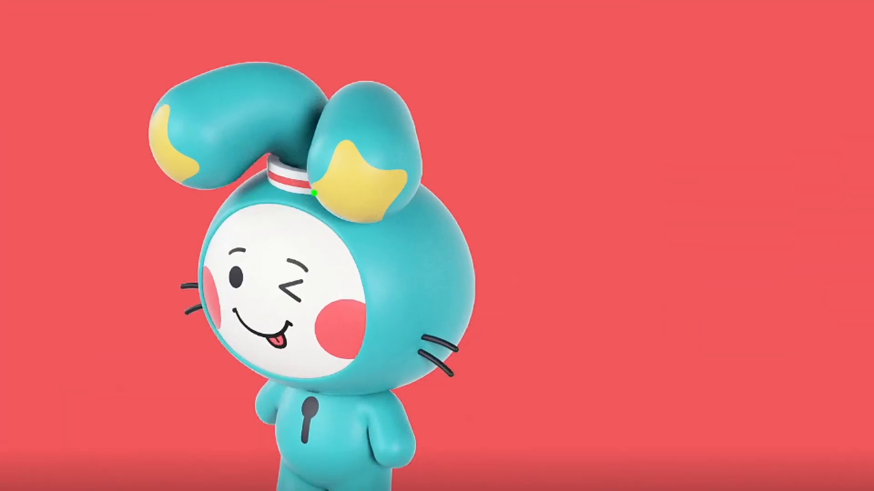
{"action": "left_click_drag", "start_coordinate": [314, 193], "coordinate": [304, 205]}
{"action": "left_click_drag", "start_coordinate": [462, 409], "coordinate": [473, 385]}
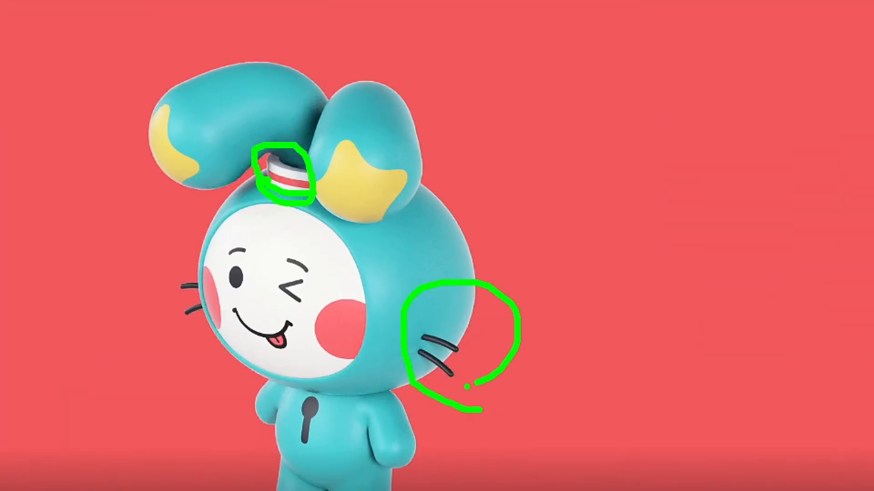
{"action": "key", "text": "Escape"}
{"action": "left_click", "coordinate": [507, 4]}
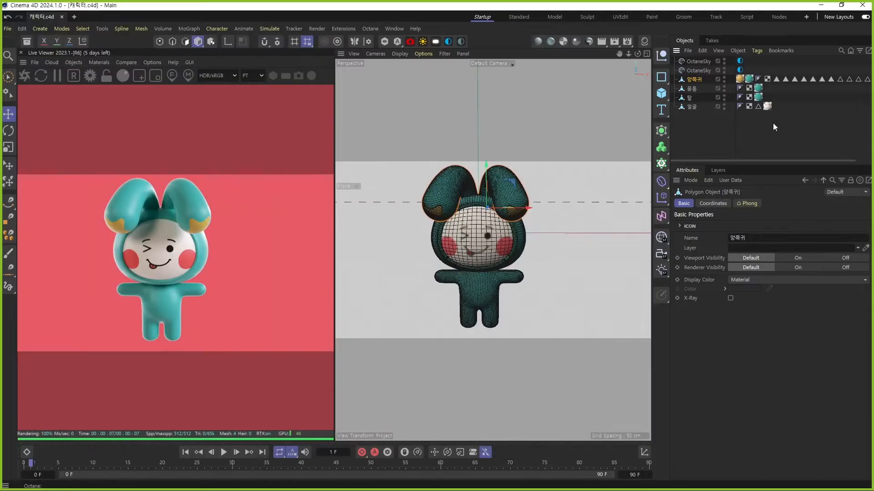
Step: Move the axis of the body object 몸통 to the centre of its geometry with Axis Center
{"action": "left_click", "coordinate": [772, 123]}
{"action": "left_click_drag", "start_coordinate": [500, 253], "coordinate": [471, 260], "text": "alt"}
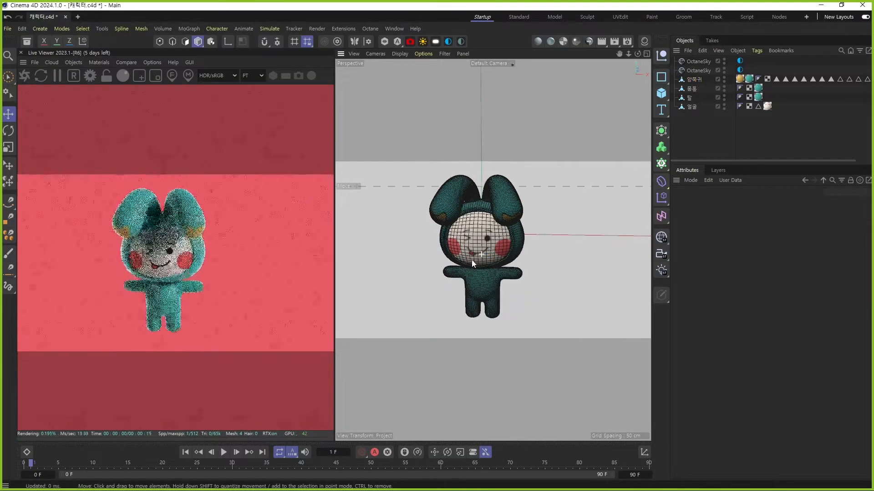
{"action": "left_click", "coordinate": [690, 89]}
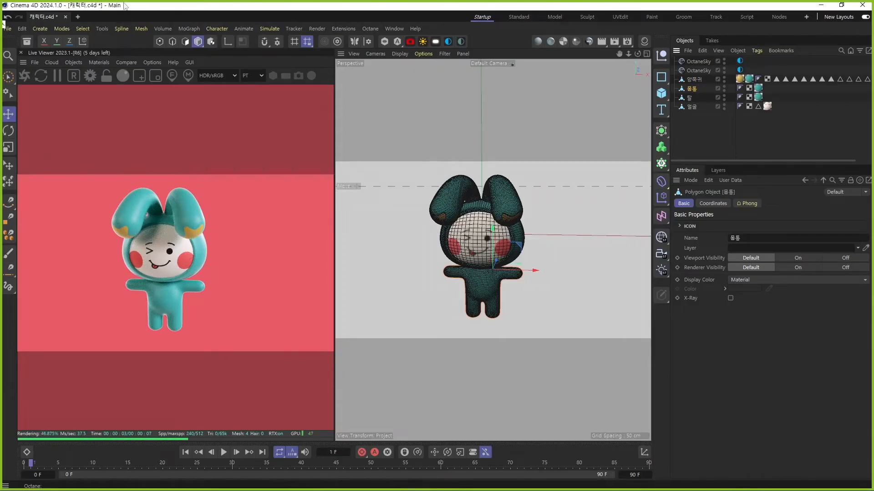
{"action": "left_click", "coordinate": [101, 35]}
{"action": "mouse_move", "coordinate": [143, 182]}
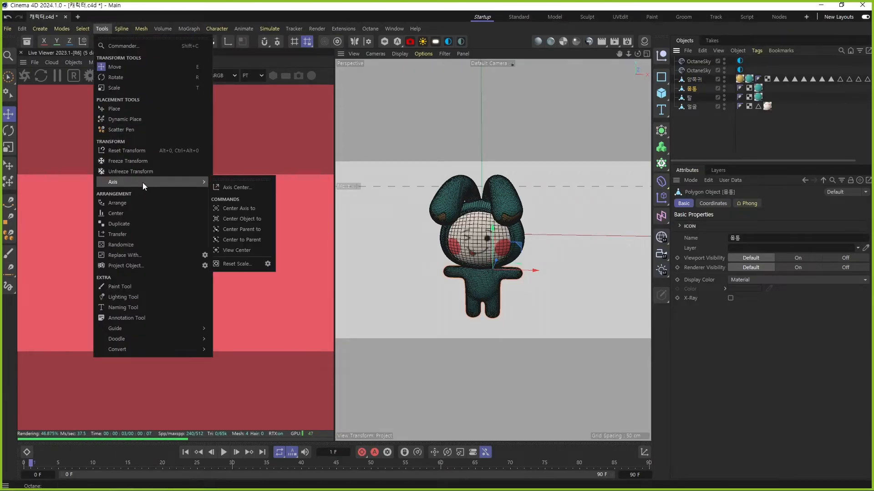
{"action": "left_click", "coordinate": [260, 186]}
{"action": "left_click", "coordinate": [313, 308]}
{"action": "left_click", "coordinate": [391, 178]}
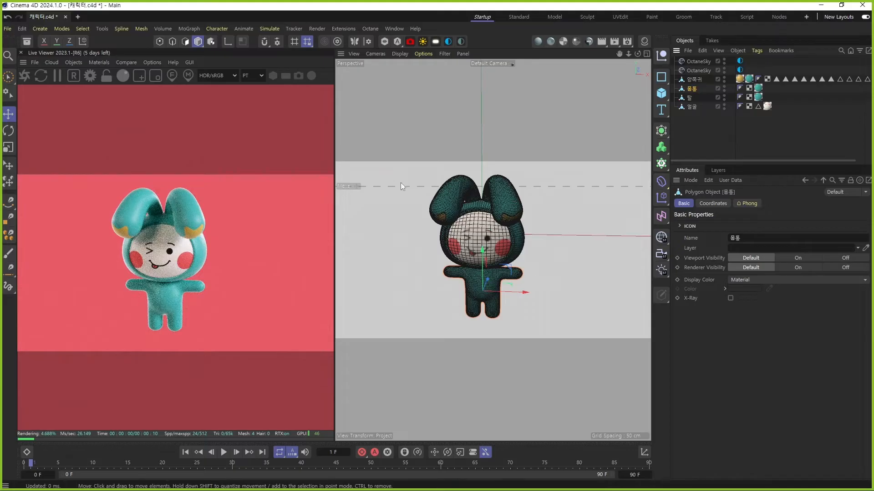
Step: Scale the body 몸통 up slightly and uniformly in the Front view
{"action": "middle_click", "coordinate": [491, 280]}
{"action": "middle_click", "coordinate": [505, 300]}
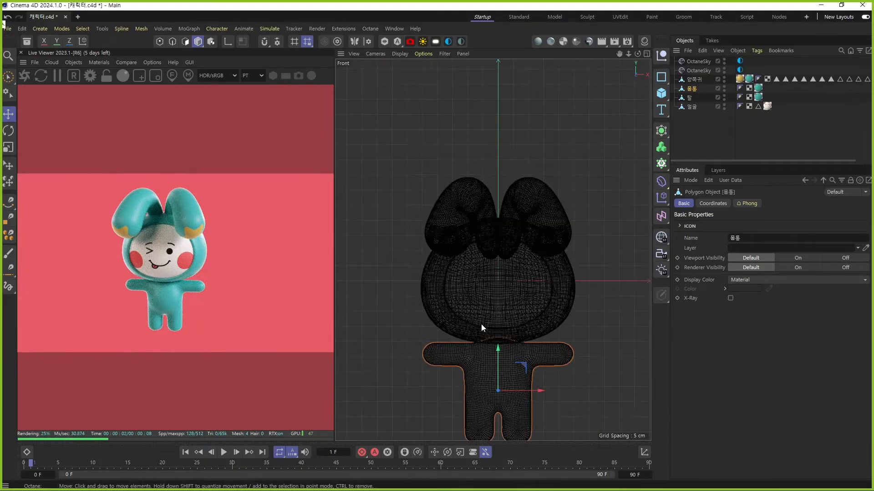
{"action": "key", "text": "t"}
{"action": "left_click_drag", "start_coordinate": [482, 324], "coordinate": [511, 324]}
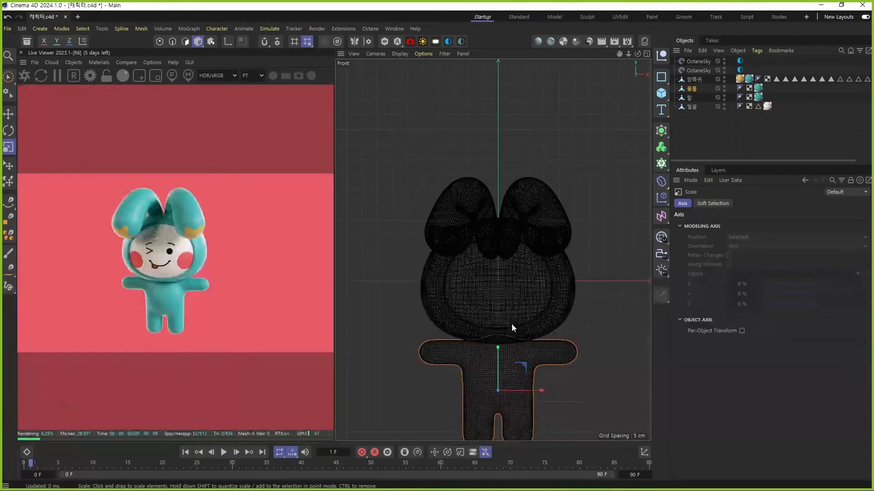
Step: Lower the body by about 1 cm in the Front view, return to the Perspective view and save the project
{"action": "key", "text": "e"}
{"action": "middle_click_drag", "start_coordinate": [507, 331], "coordinate": [503, 291], "text": "alt"}
{"action": "left_click_drag", "start_coordinate": [500, 313], "coordinate": [498, 315]}
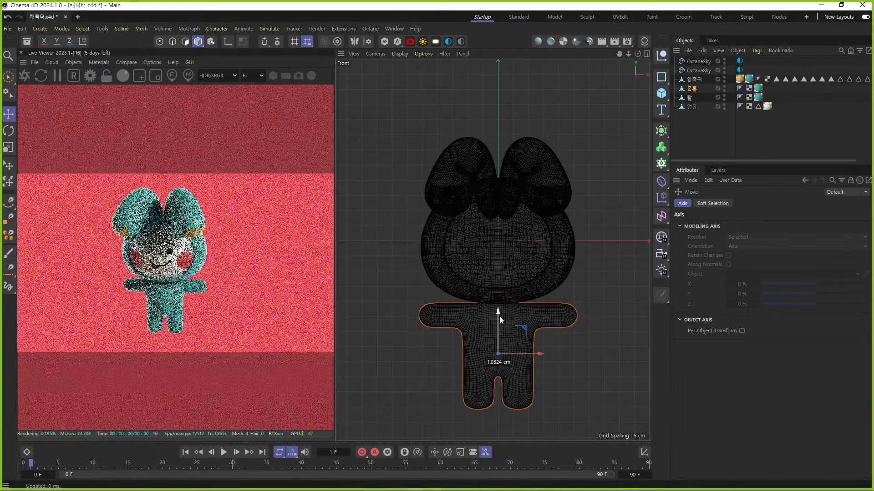
{"action": "middle_click", "coordinate": [514, 307]}
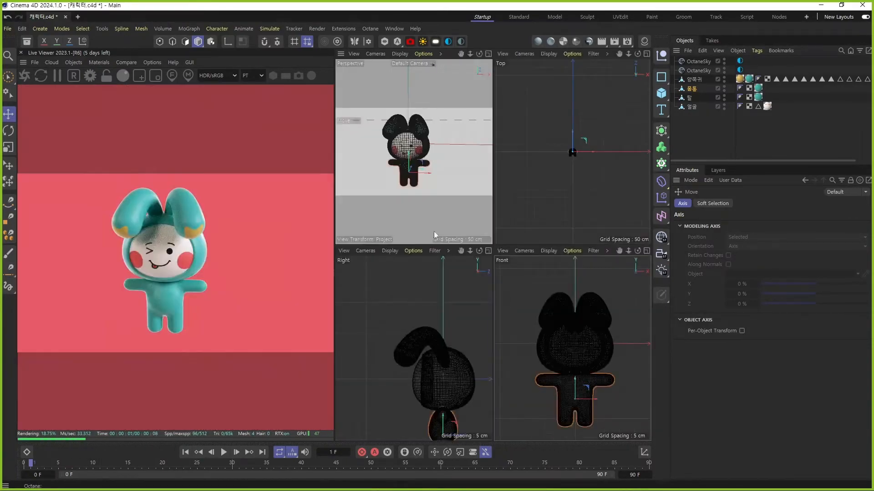
{"action": "middle_click", "coordinate": [458, 197]}
{"action": "key", "text": "ctrl+s"}
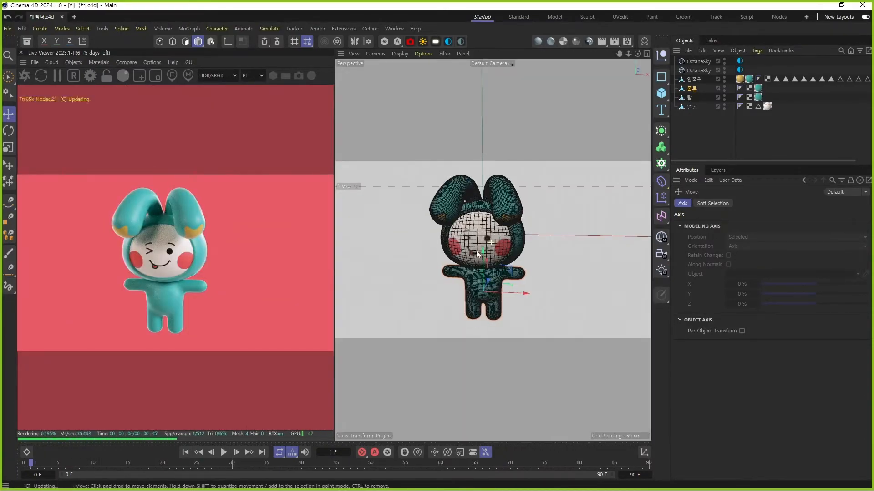
Step: Add an Octane Camera and set its focal length to Tele (135 mm), checking the reference animation for the look
{"action": "left_click_drag", "start_coordinate": [481, 250], "coordinate": [468, 248], "text": "alt"}
{"action": "left_click", "coordinate": [81, 61]}
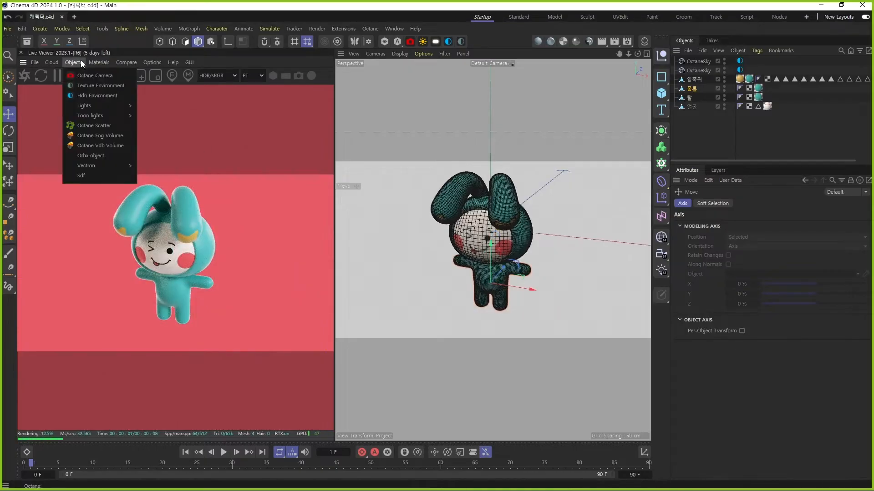
{"action": "left_click", "coordinate": [91, 75]}
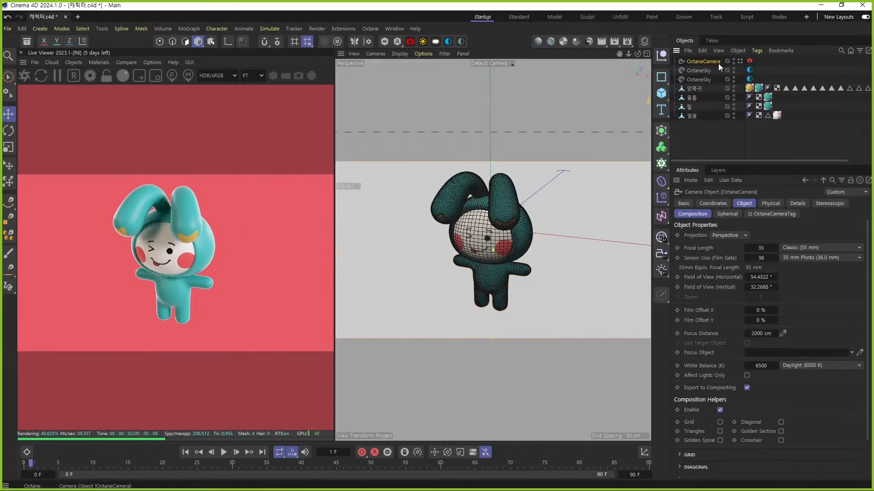
{"action": "scroll", "coordinate": [514, 228], "scroll_direction": "down", "scroll_amount": 6}
{"action": "left_click_drag", "start_coordinate": [510, 234], "coordinate": [589, 222], "text": "alt"}
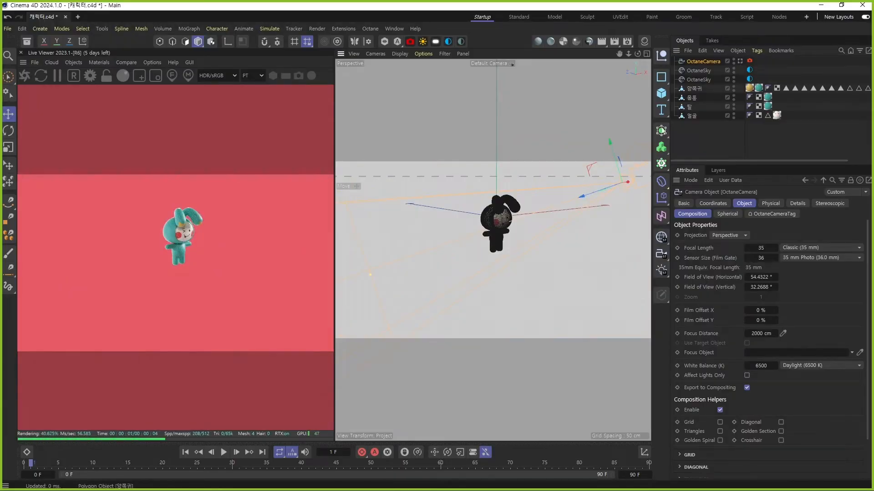
{"action": "left_click", "coordinate": [787, 247]}
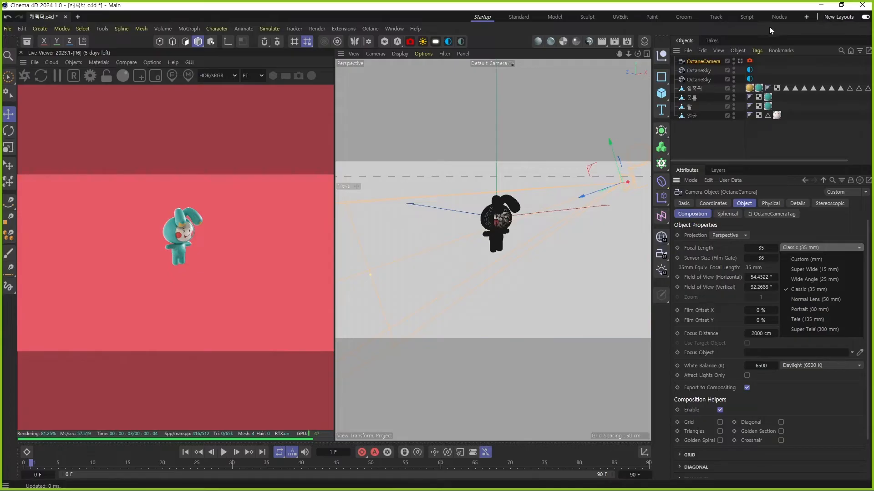
{"action": "key", "text": "alt+Tab"}
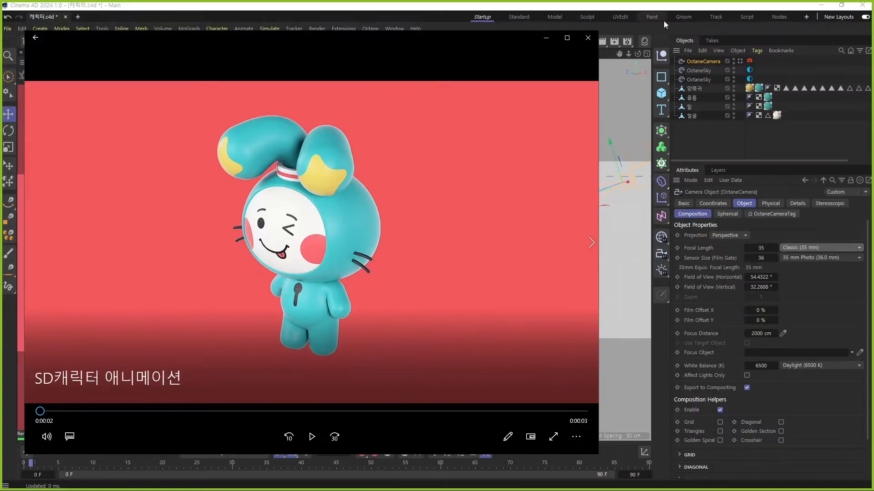
{"action": "left_click", "coordinate": [709, 35]}
{"action": "left_click", "coordinate": [804, 247]}
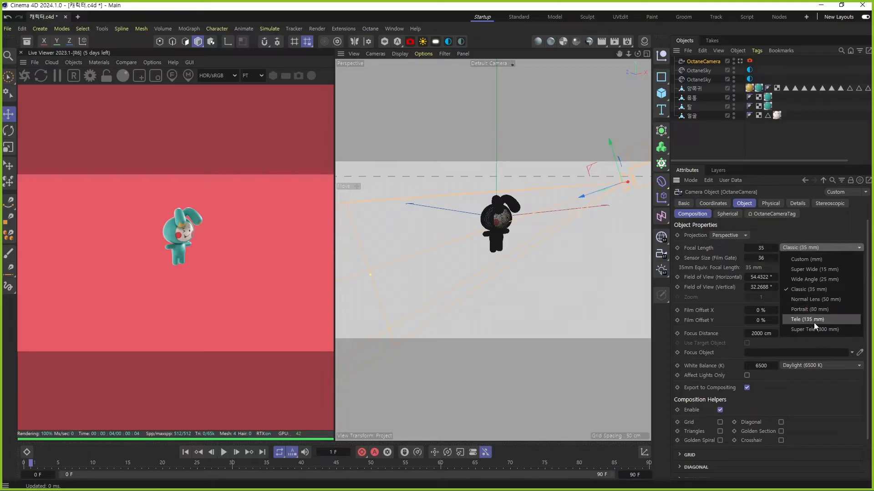
{"action": "left_click", "coordinate": [815, 320]}
Step: Reset the OctaneCamera's transform to the world origin and hide both OctaneSky objects in the viewport
{"action": "left_click", "coordinate": [711, 61]}
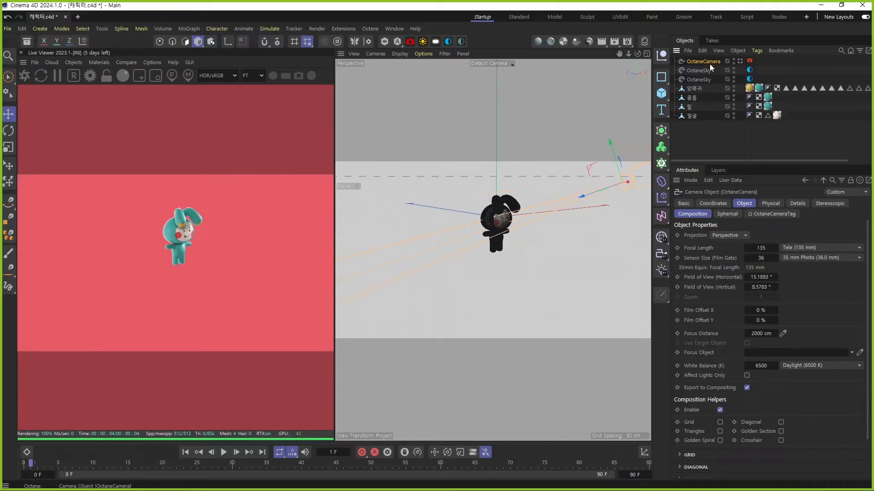
{"action": "left_click_drag", "start_coordinate": [509, 212], "coordinate": [551, 229], "text": "alt"}
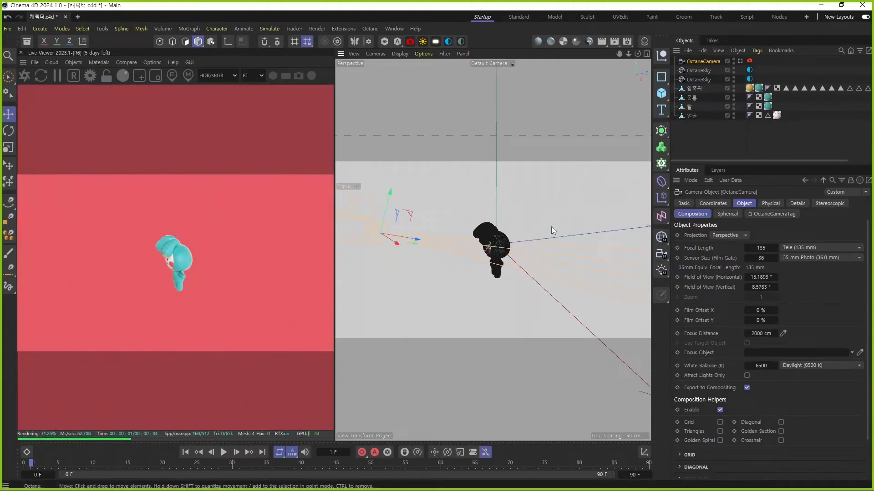
{"action": "key", "text": "alt+0"}
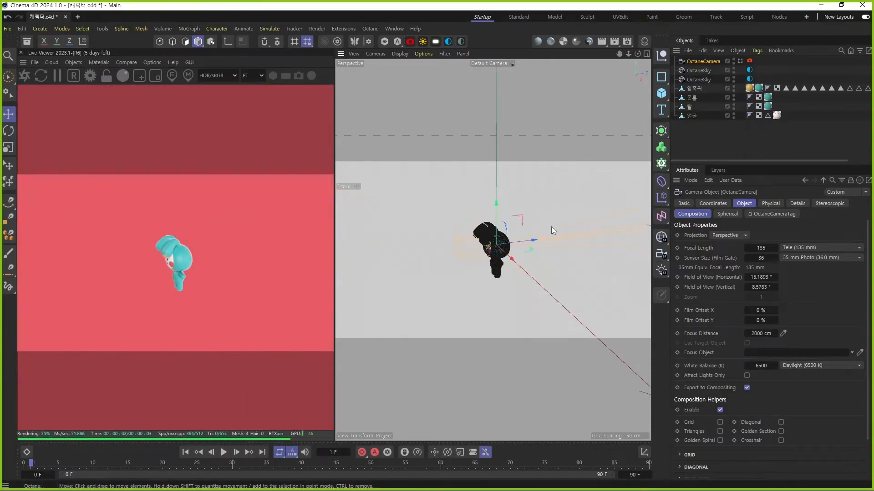
{"action": "left_click", "coordinate": [733, 68]}
{"action": "left_click", "coordinate": [733, 77]}
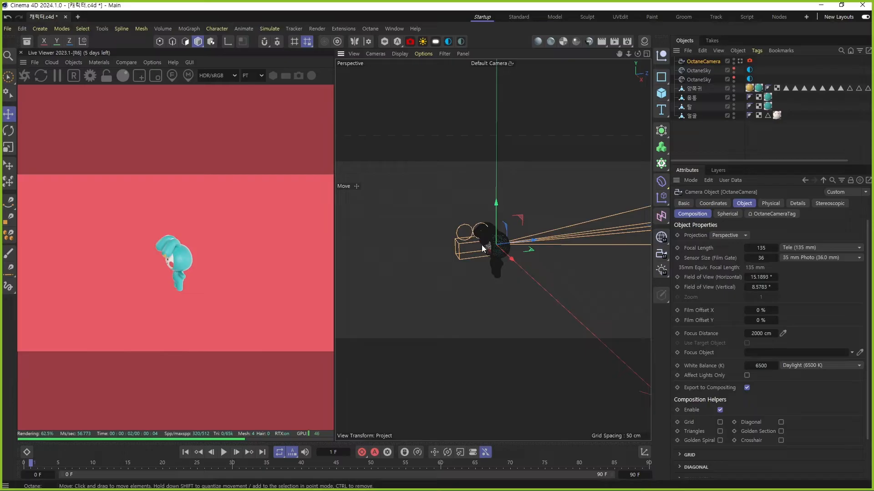
Step: Add a Null, place the OctaneCamera inside it, and rename the Null 카메라 컨트롤러
{"action": "left_click", "coordinate": [662, 57]}
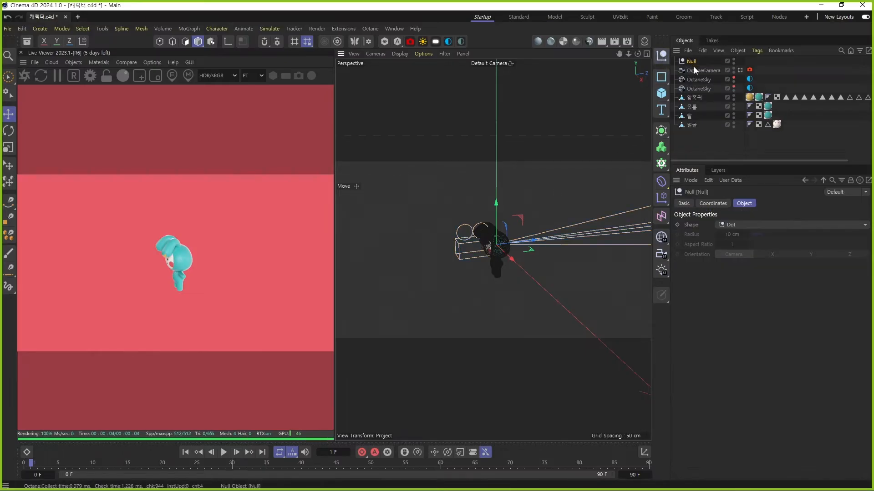
{"action": "left_click_drag", "start_coordinate": [694, 60], "coordinate": [694, 61]}
{"action": "double_click", "coordinate": [691, 60]}
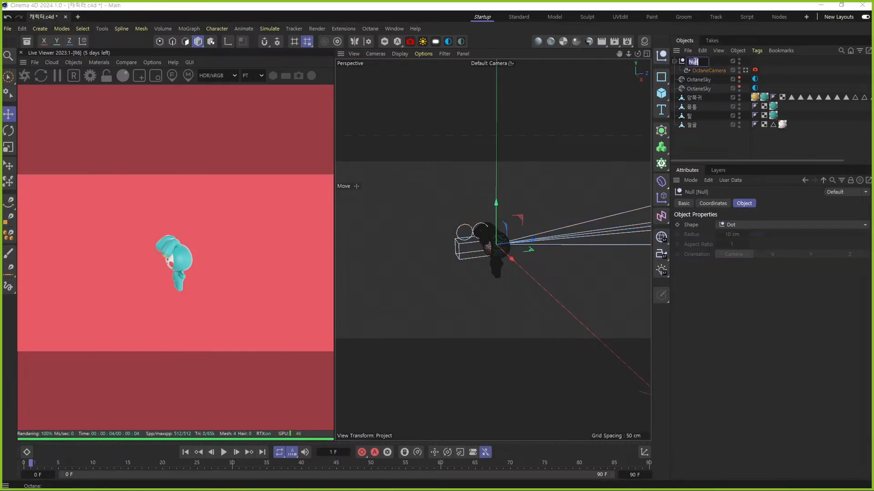
{"action": "type", "text": "컨트롤러"}
{"action": "key", "text": "Return"}
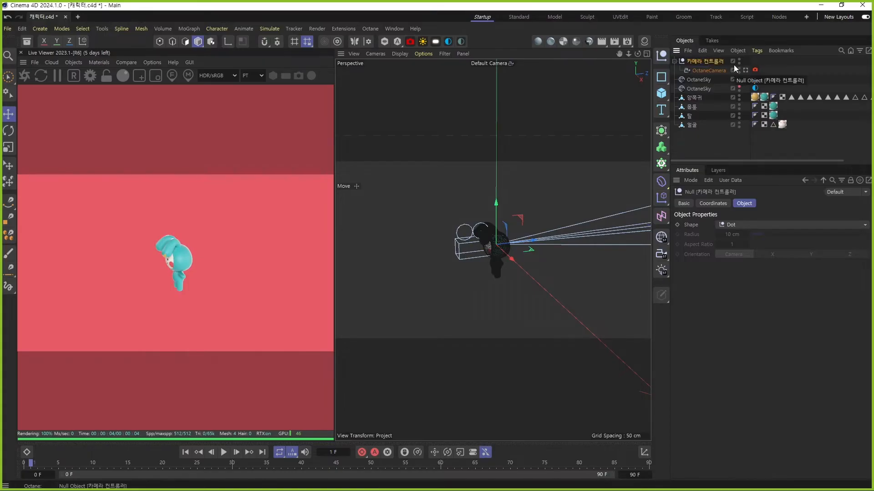
Step: Move the OctaneCamera back along its Z axis to about -808 cm, away from the character
{"action": "left_click", "coordinate": [712, 74]}
{"action": "scroll", "coordinate": [468, 246], "scroll_direction": "down", "scroll_amount": 5}
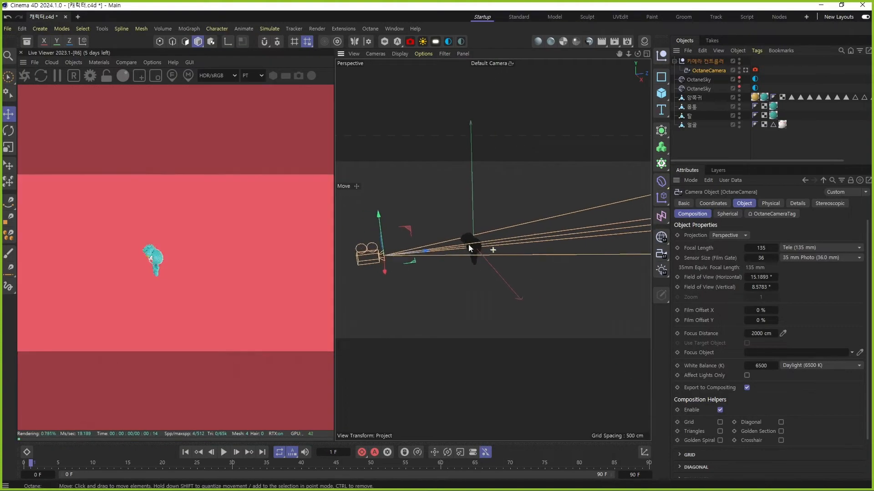
{"action": "scroll", "coordinate": [469, 249], "scroll_direction": "down", "scroll_amount": 3}
{"action": "middle_click_drag", "start_coordinate": [469, 249], "coordinate": [511, 274], "text": "alt"}
{"action": "left_click_drag", "start_coordinate": [494, 263], "coordinate": [371, 283]}
{"action": "scroll", "coordinate": [451, 291], "scroll_direction": "down", "scroll_amount": 2}
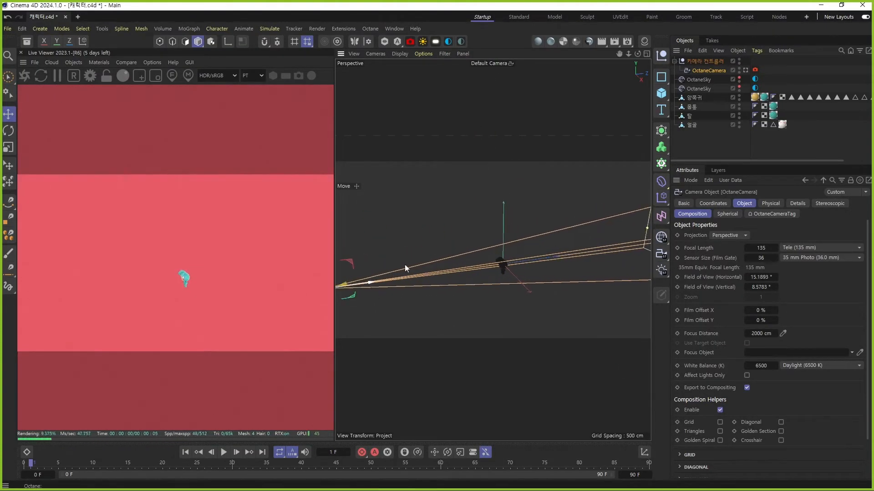
Step: Rotate the 카메라 컨트롤러 Null to a heading of 45°
{"action": "left_click", "coordinate": [731, 62]}
{"action": "left_click", "coordinate": [712, 204]}
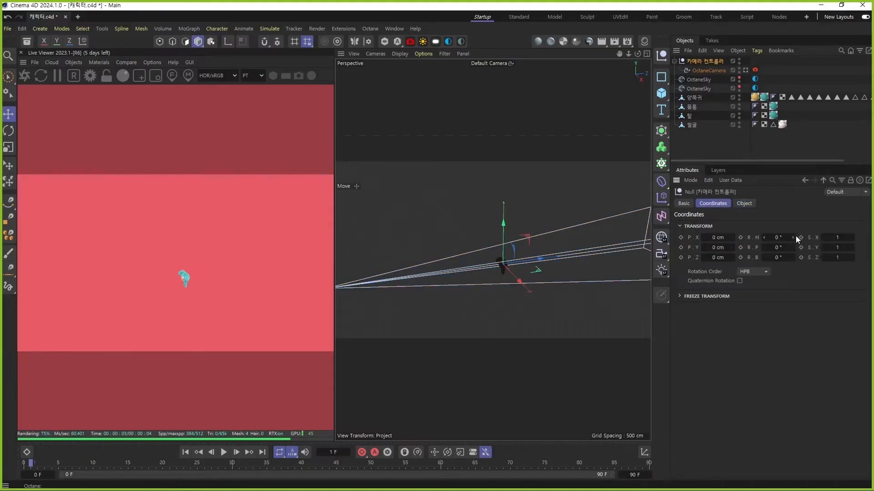
{"action": "left_click_drag", "start_coordinate": [791, 237], "coordinate": [791, 237]}
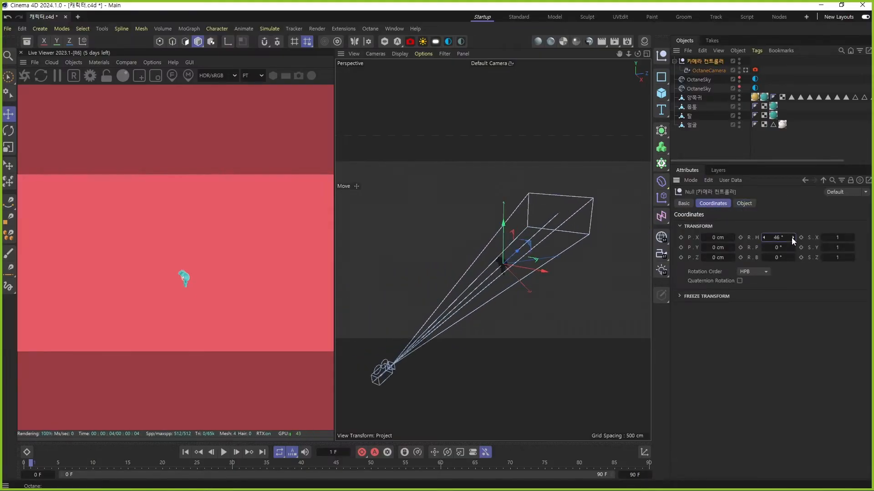
Step: Raise the OctaneCamera along its Y axis to about 659 cm
{"action": "left_click_drag", "start_coordinate": [585, 278], "coordinate": [468, 279], "text": "alt"}
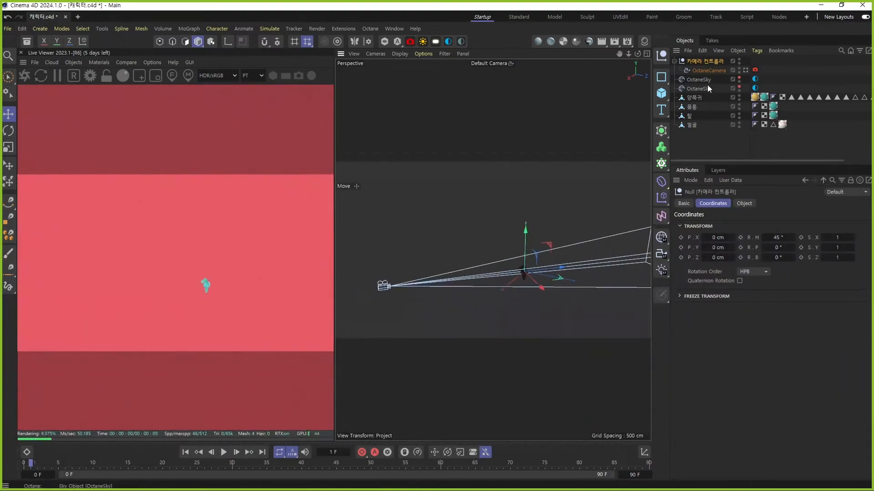
{"action": "left_click", "coordinate": [715, 69]}
{"action": "left_click_drag", "start_coordinate": [384, 248], "coordinate": [381, 119]}
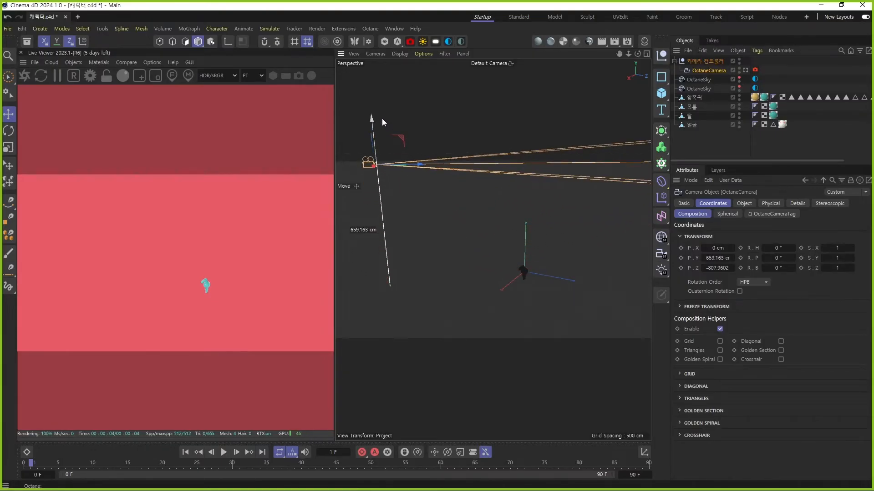
Step: Add another Null at the world origin and rename it 타겟
{"action": "left_click", "coordinate": [661, 56]}
{"action": "double_click", "coordinate": [701, 61]}
{"action": "type", "text": "타겟"}
{"action": "key", "text": "Return"}
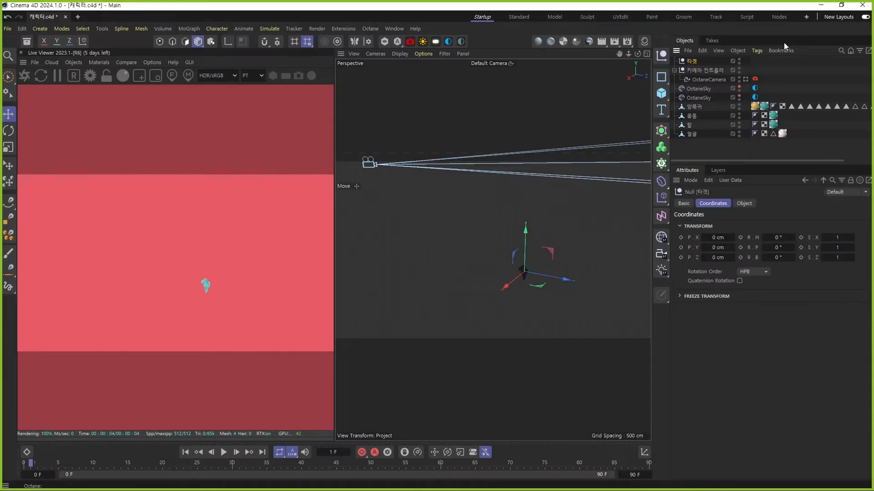
Step: Add a Target tag to the OctaneCamera with the 타겟 Null as its target object, and look through the camera
{"action": "right_click", "coordinate": [722, 78]}
{"action": "mouse_move", "coordinate": [759, 58]}
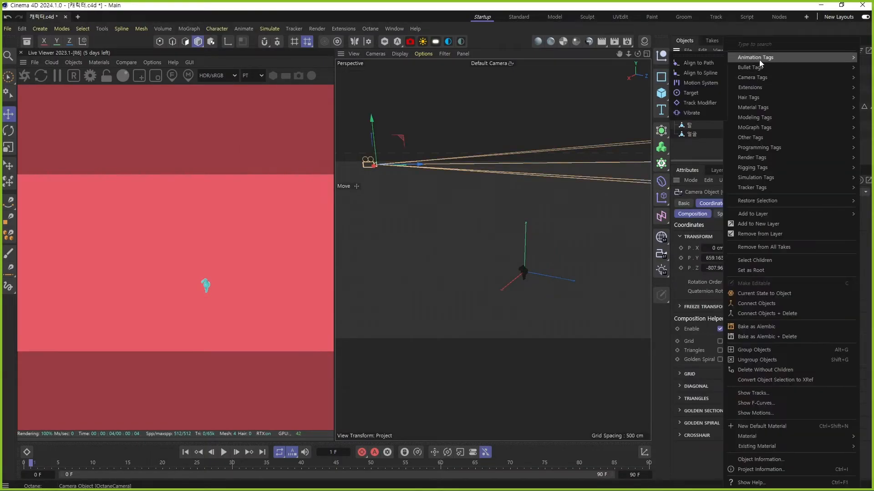
{"action": "left_click", "coordinate": [709, 93]}
{"action": "left_click_drag", "start_coordinate": [698, 62], "coordinate": [737, 142]}
{"action": "left_click_drag", "start_coordinate": [743, 226], "coordinate": [742, 228]}
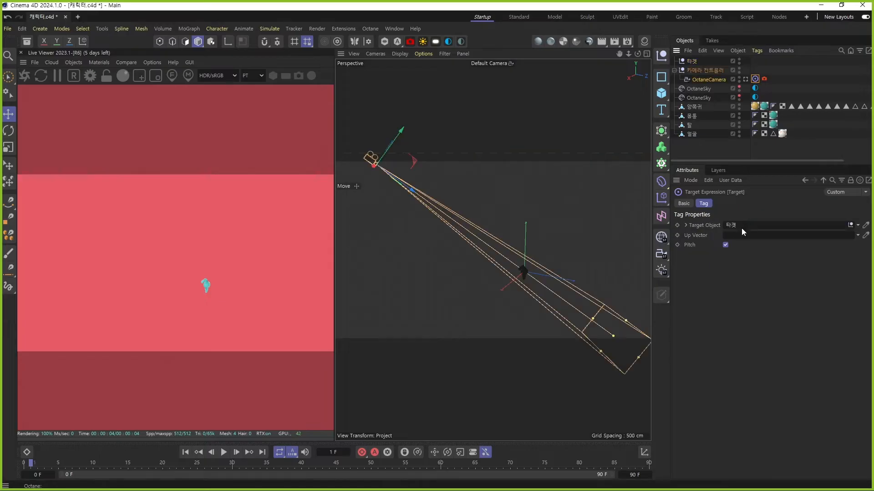
{"action": "left_click", "coordinate": [746, 80]}
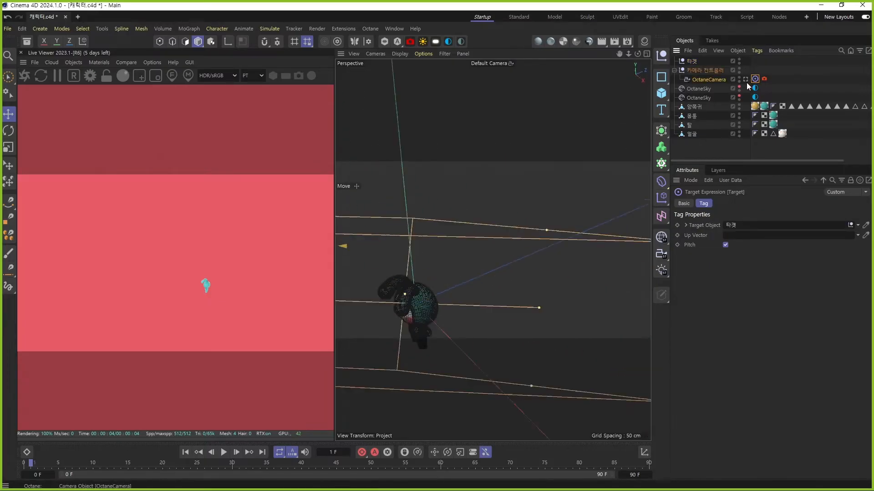
Step: Look through the OctaneCamera and lower its Y position, trying 400 cm before settling on 300 cm
{"action": "left_click", "coordinate": [746, 82]}
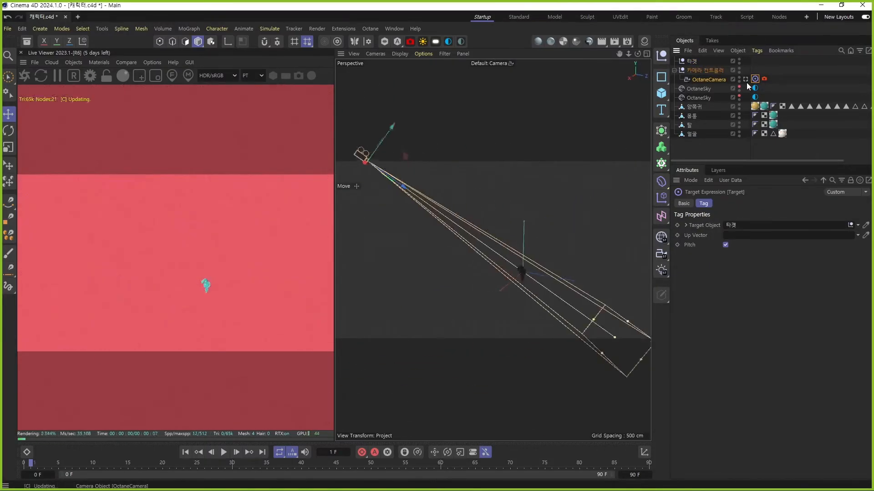
{"action": "left_click", "coordinate": [746, 83]}
{"action": "left_click", "coordinate": [700, 71]}
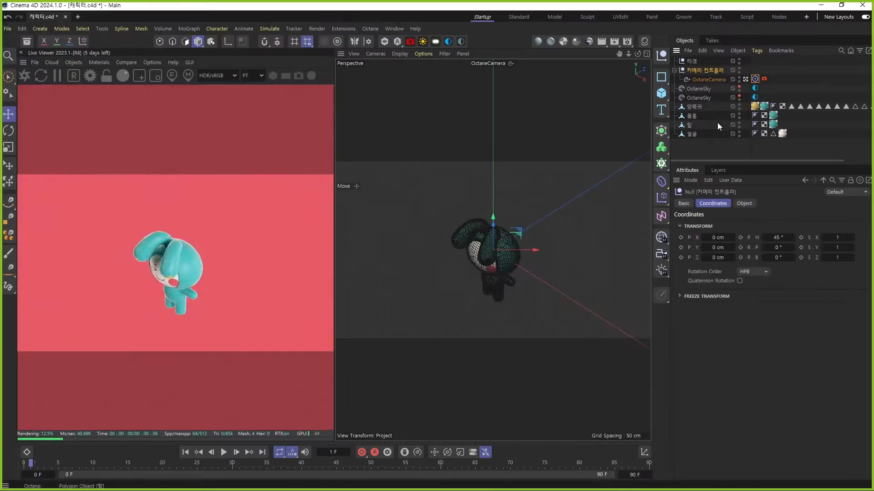
{"action": "left_click", "coordinate": [707, 80]}
{"action": "double_click", "coordinate": [712, 258]}
{"action": "type", "text": "400"}
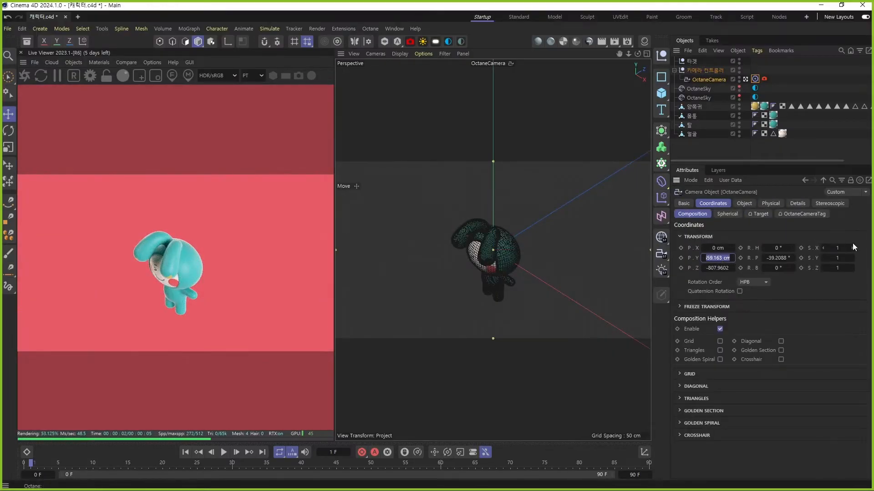
{"action": "key", "text": "Return"}
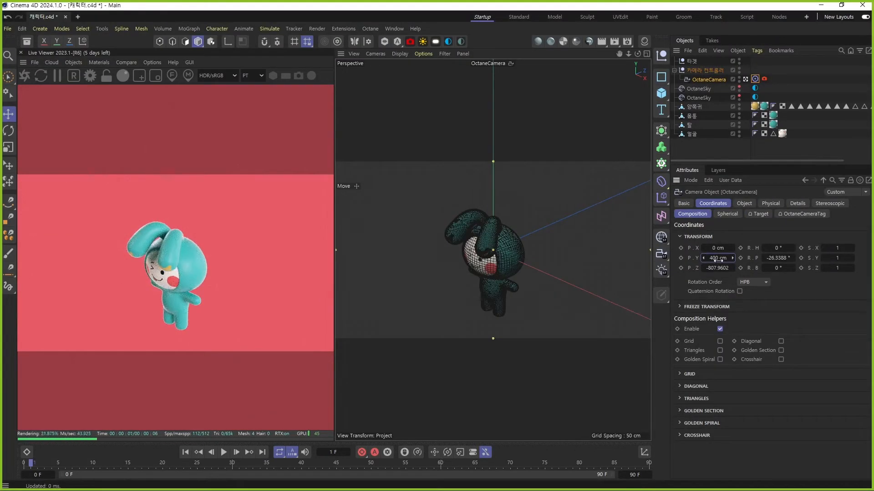
{"action": "type", "text": "300"}
{"action": "key", "text": "Return"}
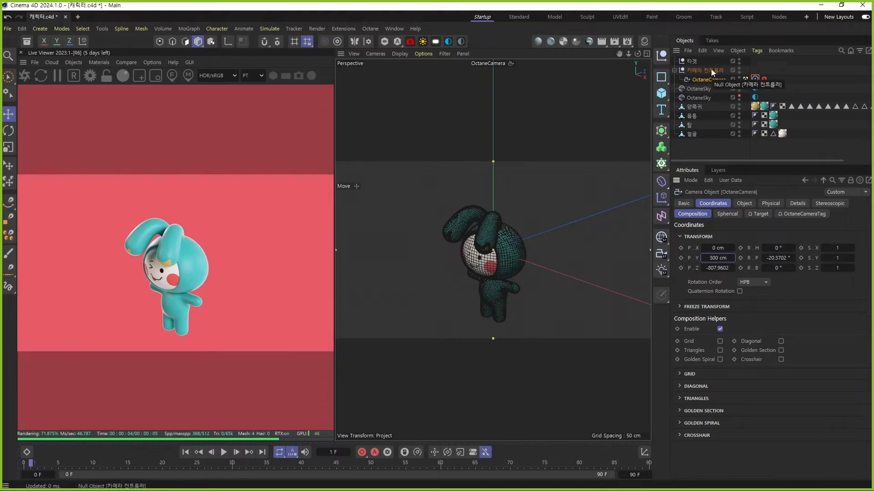
Step: Lower the 타겟 Null along its Y axis to about -8 cm
{"action": "left_click", "coordinate": [692, 61]}
{"action": "left_click_drag", "start_coordinate": [493, 210], "coordinate": [499, 228]}
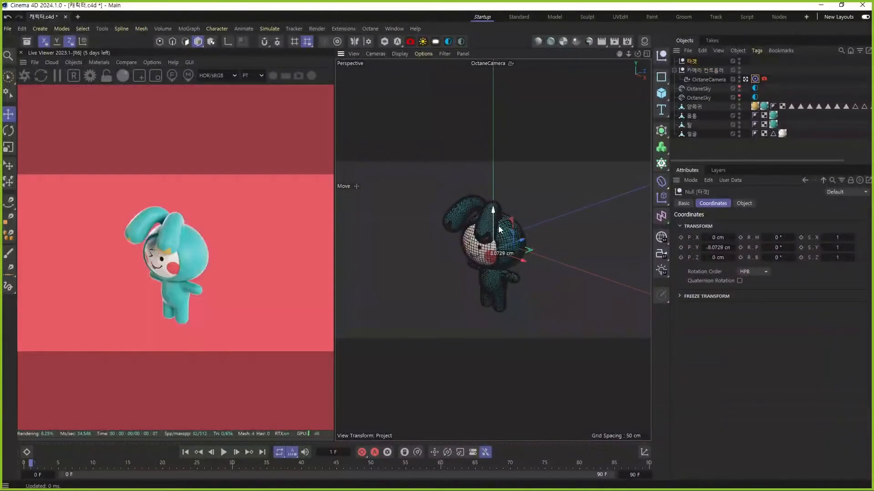
{"action": "left_click", "coordinate": [711, 61]}
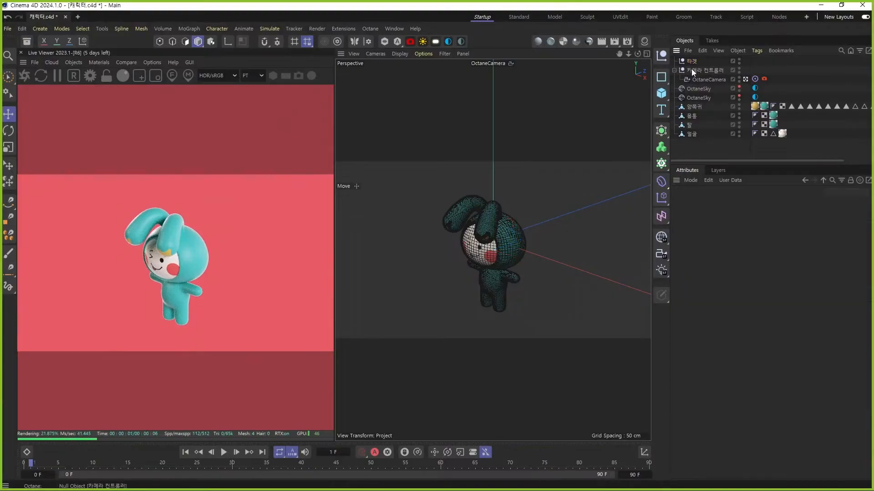
Step: Set the 카메라 컨트롤러 Null's heading to 30° and save the project
{"action": "left_click", "coordinate": [702, 70]}
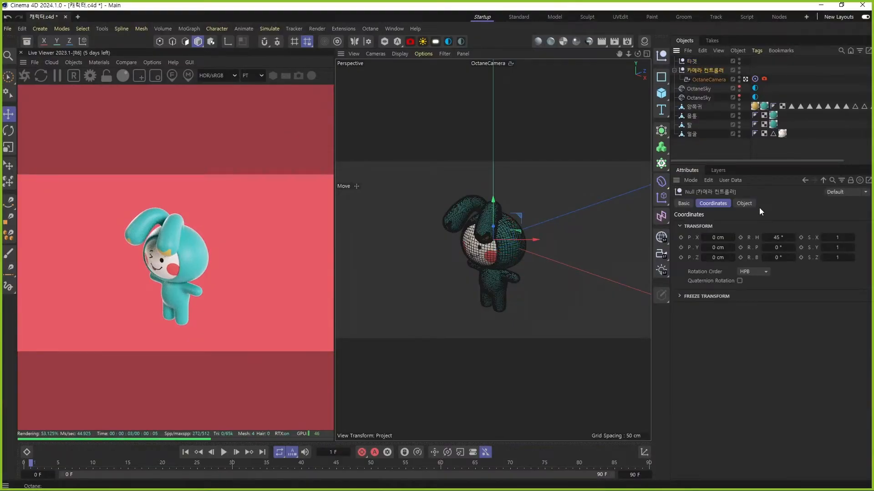
{"action": "left_click", "coordinate": [764, 238], "text": "shift"}
{"action": "left_click", "coordinate": [763, 238]}
{"action": "left_click", "coordinate": [763, 238]}
{"action": "left_click", "coordinate": [763, 238]}
{"action": "left_click", "coordinate": [763, 239]}
{"action": "left_click", "coordinate": [763, 238]}
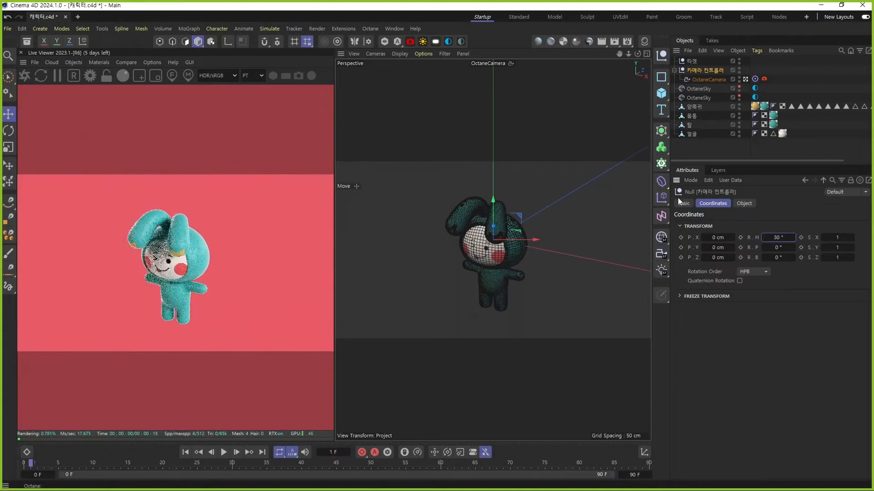
{"action": "key", "text": "ctrl+s"}
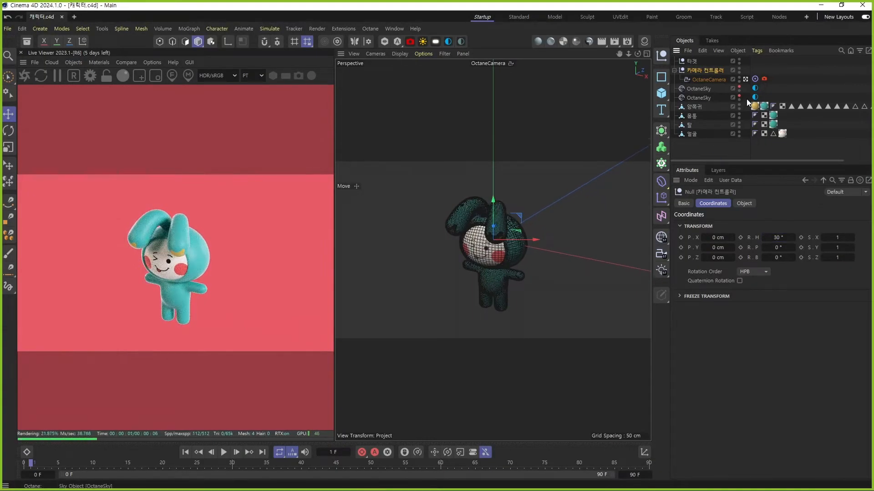
{"action": "left_click", "coordinate": [783, 86]}
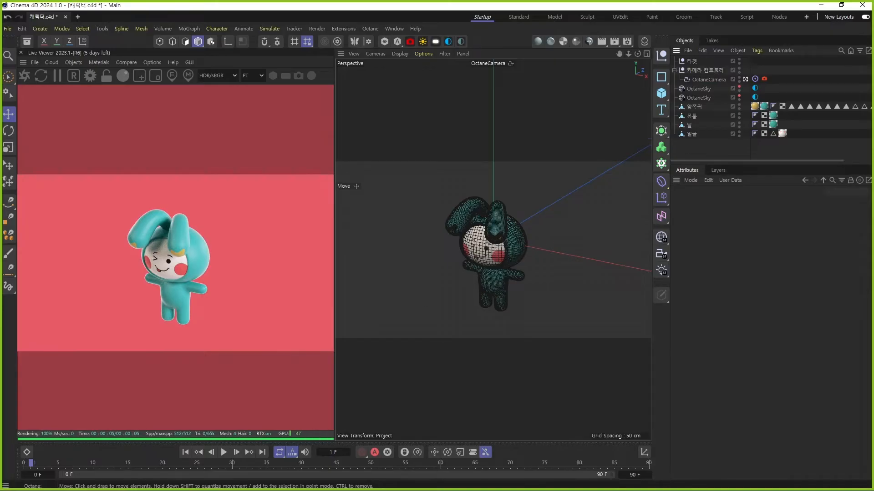
Step: Leave the OctaneCamera view and activate the Joint Tool in the Right view with its Root Null option turned off
{"action": "left_click", "coordinate": [746, 78]}
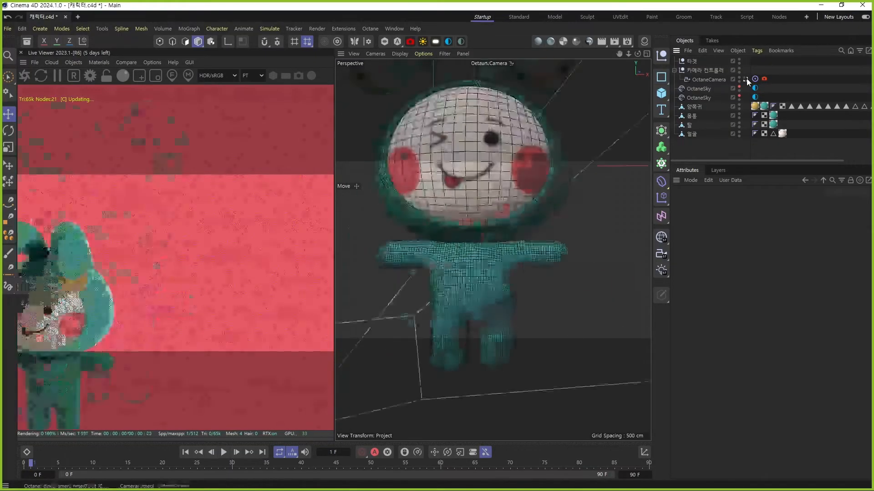
{"action": "left_click", "coordinate": [746, 78]}
{"action": "middle_click", "coordinate": [552, 316]}
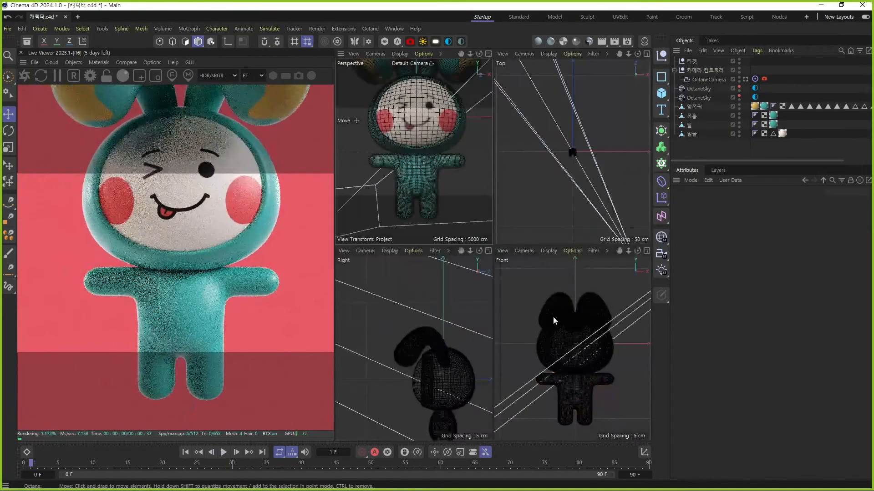
{"action": "middle_click", "coordinate": [446, 369]}
{"action": "scroll", "coordinate": [490, 249], "scroll_direction": "up", "scroll_amount": 4}
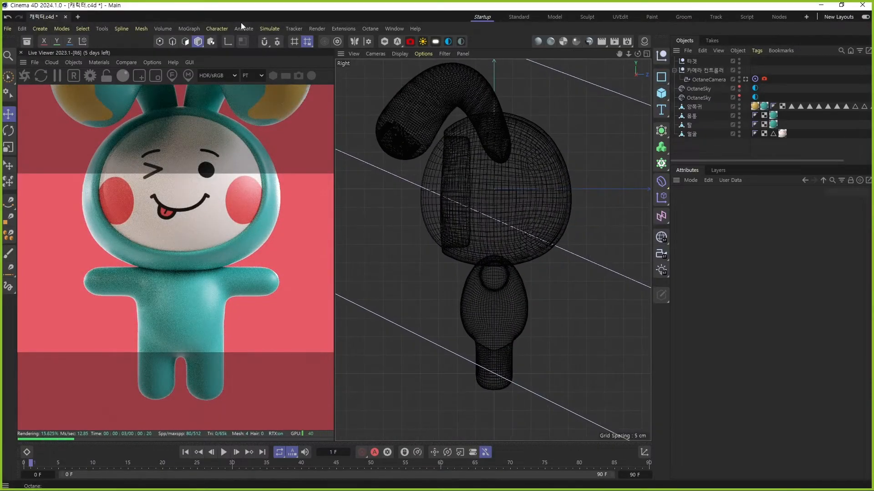
{"action": "left_click", "coordinate": [222, 29]}
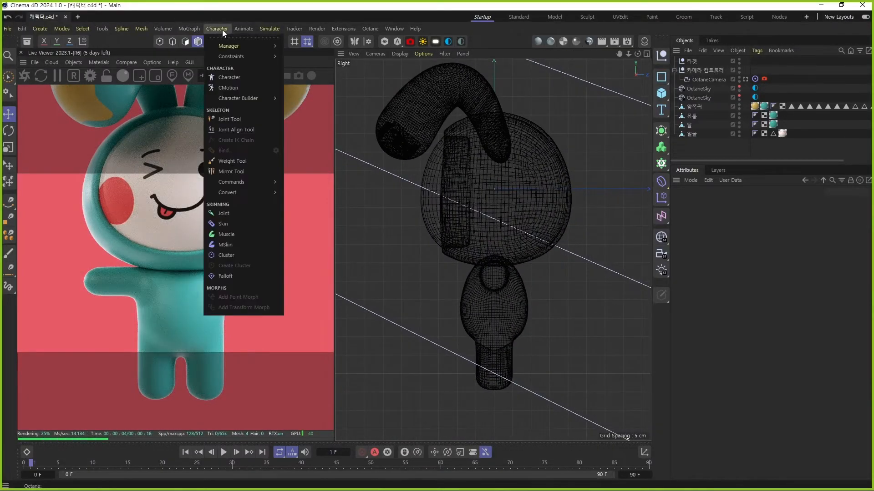
{"action": "left_click", "coordinate": [237, 120]}
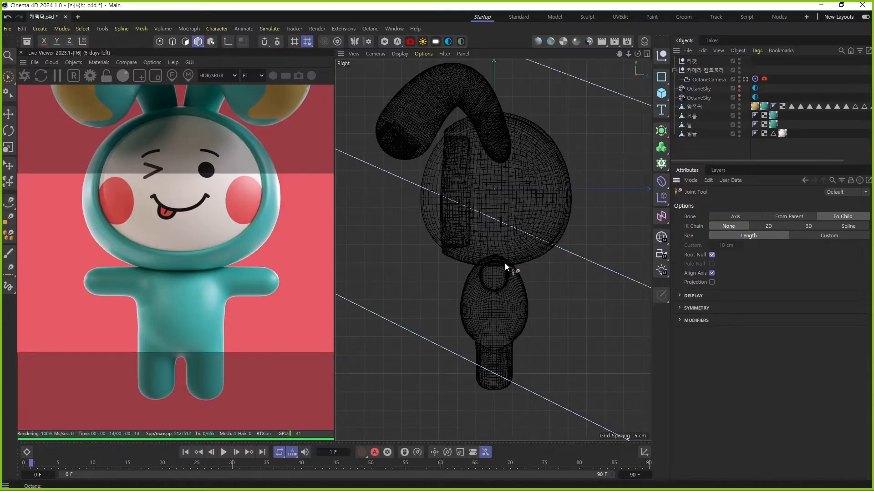
{"action": "left_click", "coordinate": [500, 312], "text": "ctrl"}
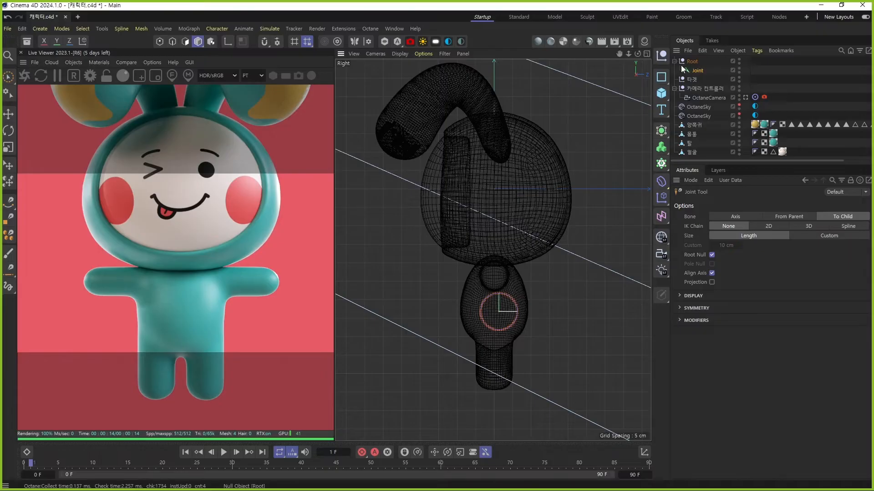
{"action": "key", "text": "ctrl+z"}
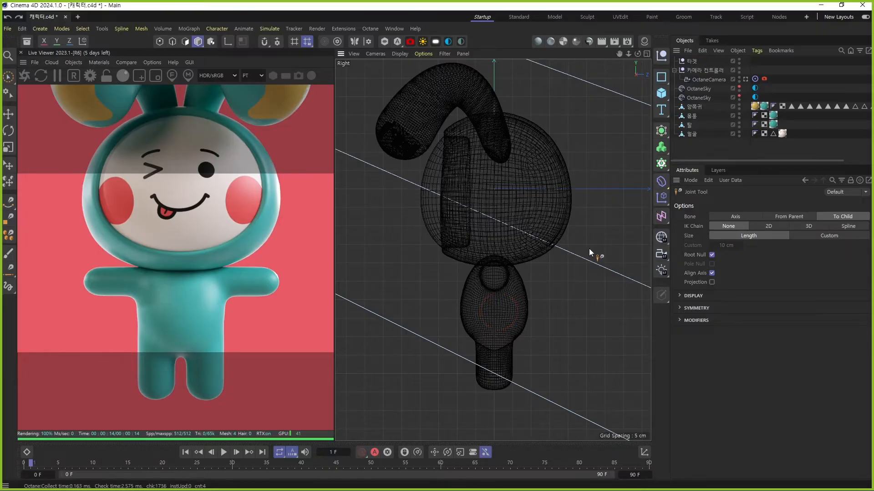
{"action": "left_click", "coordinate": [712, 255]}
Step: Draw a chain of six joints in the Right view, from the pelvis up through waist, chest and neck to the top of the head
{"action": "scroll", "coordinate": [496, 337], "scroll_direction": "up", "scroll_amount": 2}
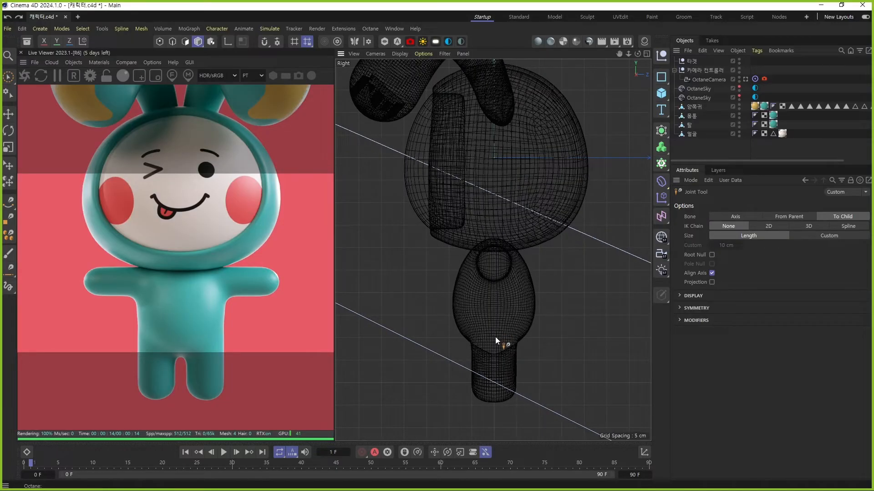
{"action": "left_click", "coordinate": [496, 338], "text": "ctrl"}
{"action": "scroll", "coordinate": [498, 332], "scroll_direction": "up", "scroll_amount": 3}
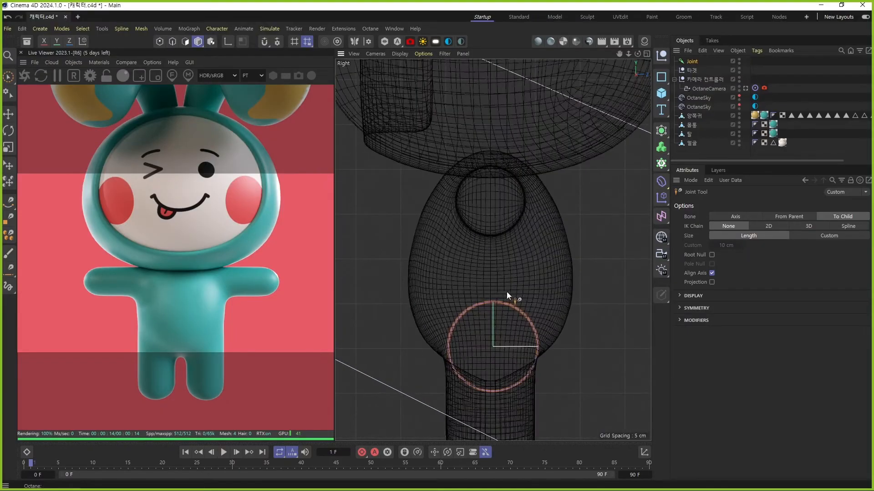
{"action": "left_click", "coordinate": [508, 293], "text": "ctrl"}
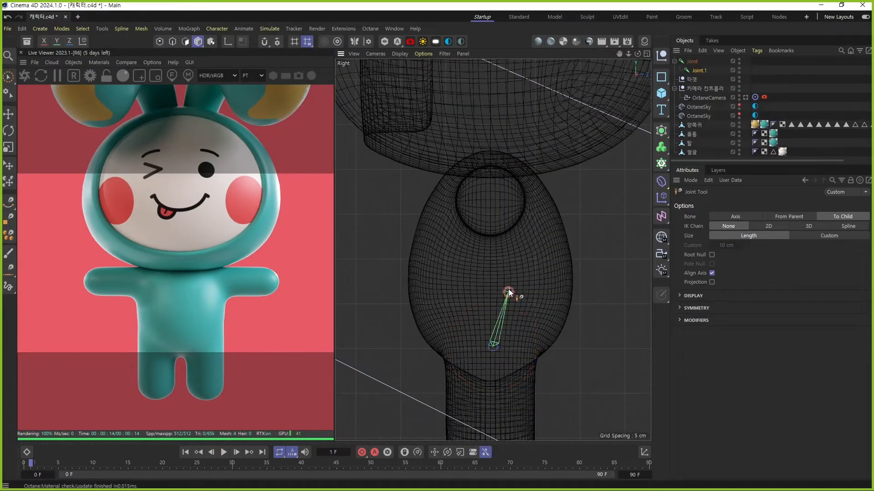
{"action": "left_click", "coordinate": [507, 250], "text": "ctrl"}
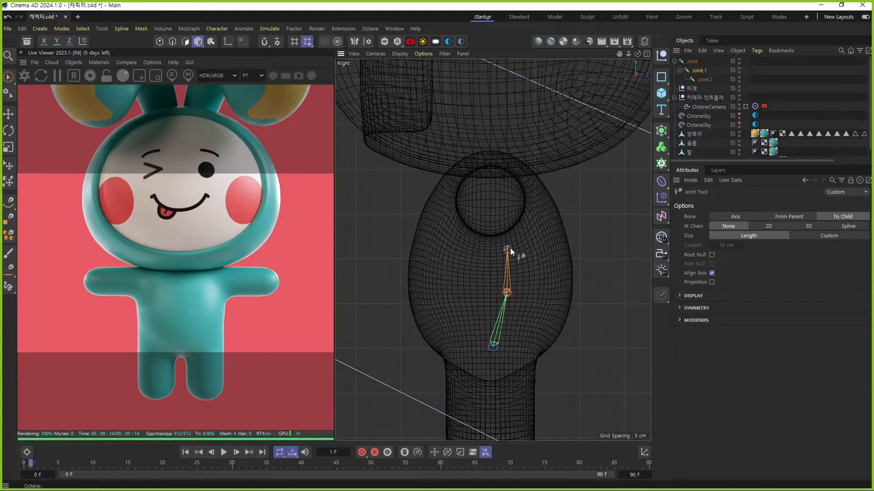
{"action": "left_click", "coordinate": [489, 196], "text": "ctrl"}
{"action": "middle_click_drag", "start_coordinate": [490, 196], "coordinate": [490, 251], "text": "alt"}
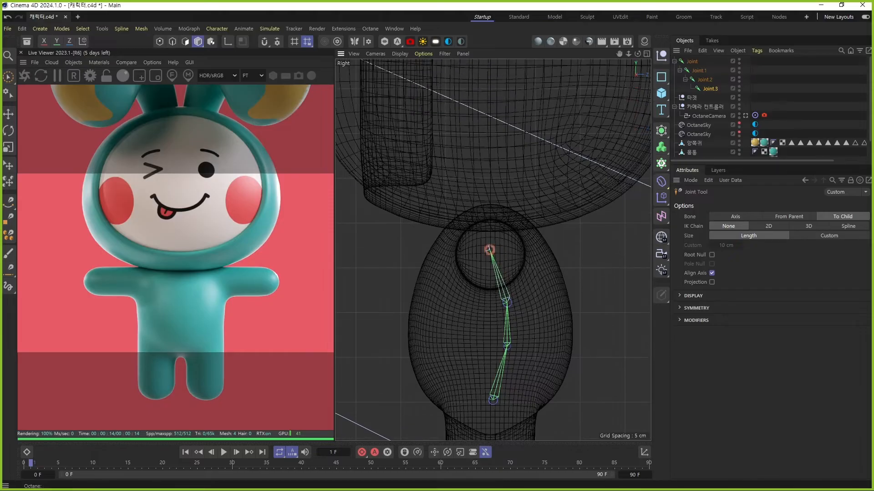
{"action": "left_click", "coordinate": [489, 206], "text": "ctrl"}
{"action": "middle_click_drag", "start_coordinate": [495, 158], "coordinate": [497, 307], "text": "alt"}
{"action": "scroll", "coordinate": [495, 250], "scroll_direction": "down", "scroll_amount": 4}
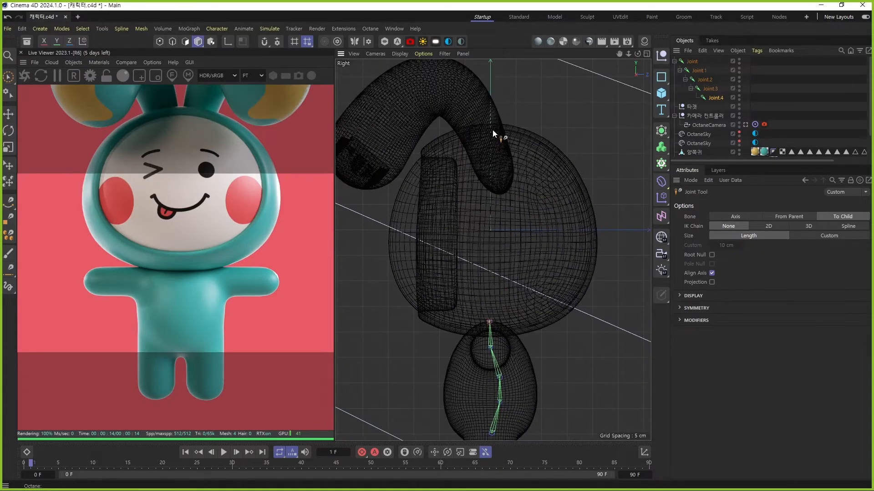
{"action": "left_click", "coordinate": [494, 131], "text": "ctrl"}
Step: In the Front view, rename the root joint 골반 and the two joints above it 허리1 and 허리2
{"action": "middle_click", "coordinate": [501, 165]}
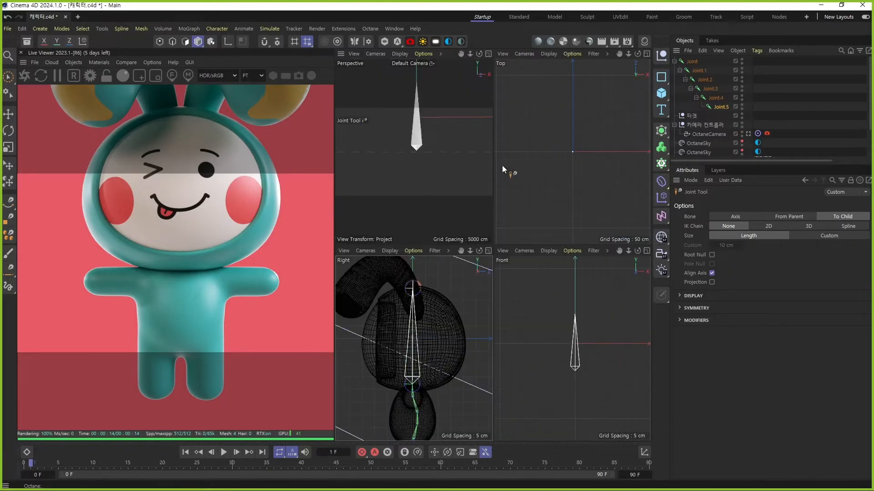
{"action": "middle_click", "coordinate": [541, 299]}
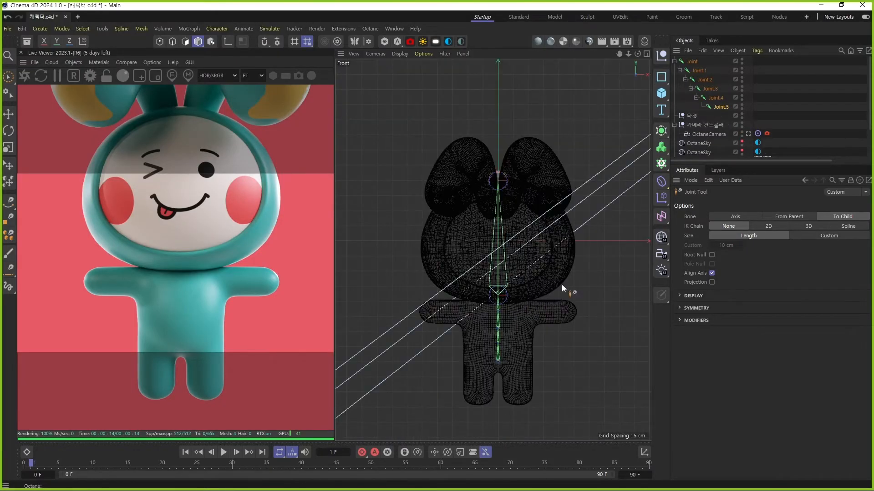
{"action": "double_click", "coordinate": [695, 61]}
{"action": "type", "text": "골반"}
{"action": "key", "text": "Return"}
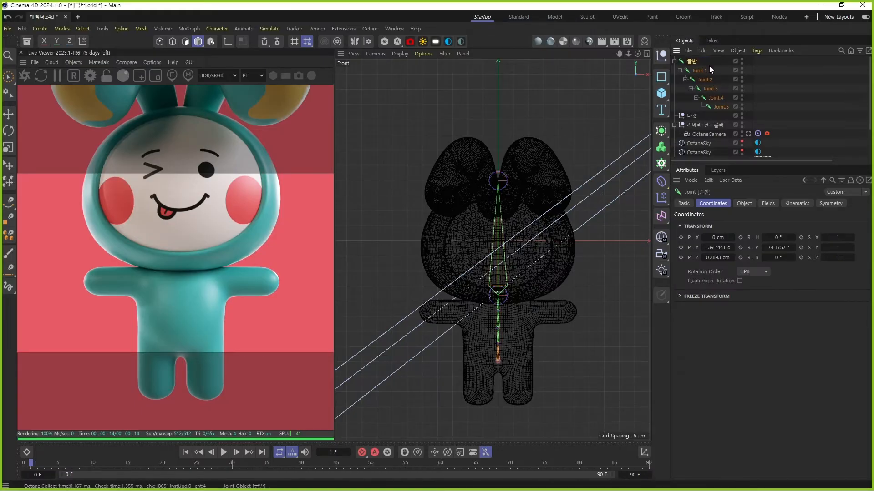
{"action": "double_click", "coordinate": [705, 69]}
{"action": "type", "text": "허리1"}
{"action": "key", "text": "Return"}
{"action": "double_click", "coordinate": [708, 79]}
{"action": "type", "text": "허리2"}
{"action": "key", "text": "Return"}
Step: Rename the chest, neck and head joints 가슴, 목 and 머리, and save the project
{"action": "double_click", "coordinate": [716, 88]}
{"action": "type", "text": "가슴"}
{"action": "key", "text": "Return"}
{"action": "double_click", "coordinate": [716, 97]}
{"action": "type", "text": "목"}
{"action": "key", "text": "Return"}
{"action": "left_click", "coordinate": [723, 110]}
{"action": "double_click", "coordinate": [723, 107]}
{"action": "type", "text": "머리"}
{"action": "key", "text": "Return"}
{"action": "key", "text": "ctrl+s"}
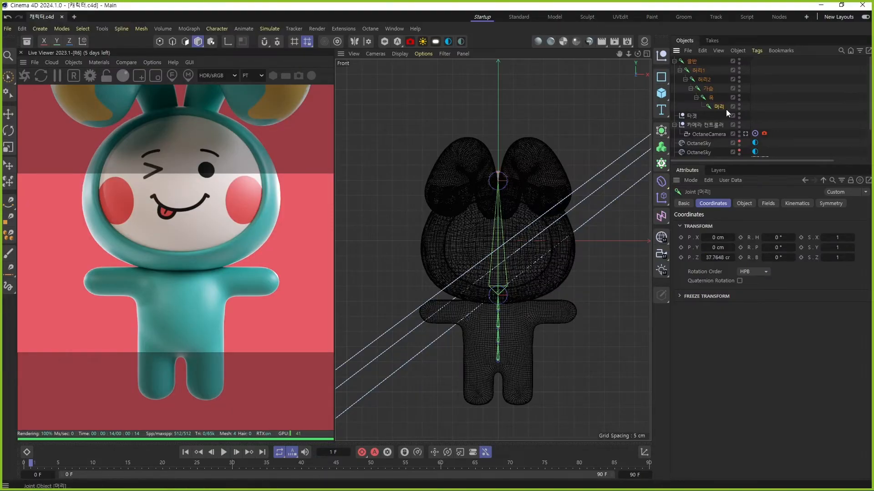
Step: Add a child joint to 골반 in the Front view, about 6.3 cm sideways from it above the leg on the +X side
{"action": "left_click", "coordinate": [691, 61]}
{"action": "middle_click_drag", "start_coordinate": [527, 360], "coordinate": [519, 332], "text": "alt"}
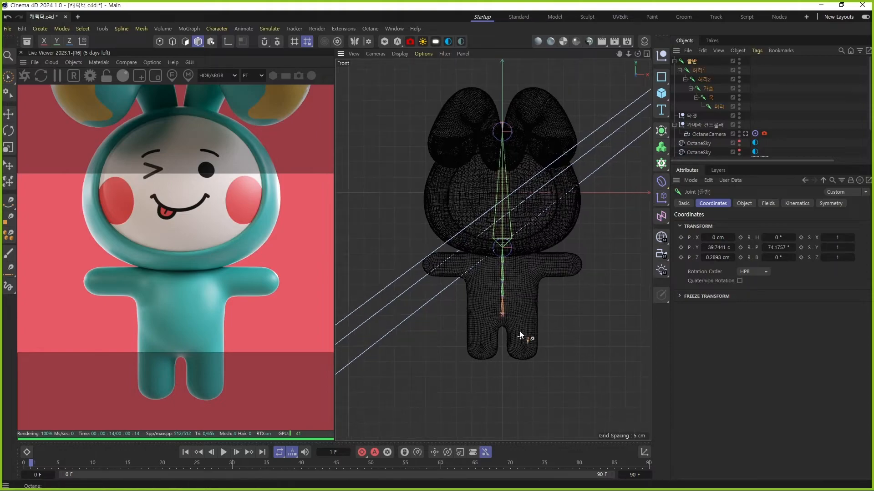
{"action": "scroll", "coordinate": [520, 331], "scroll_direction": "up", "scroll_amount": 10}
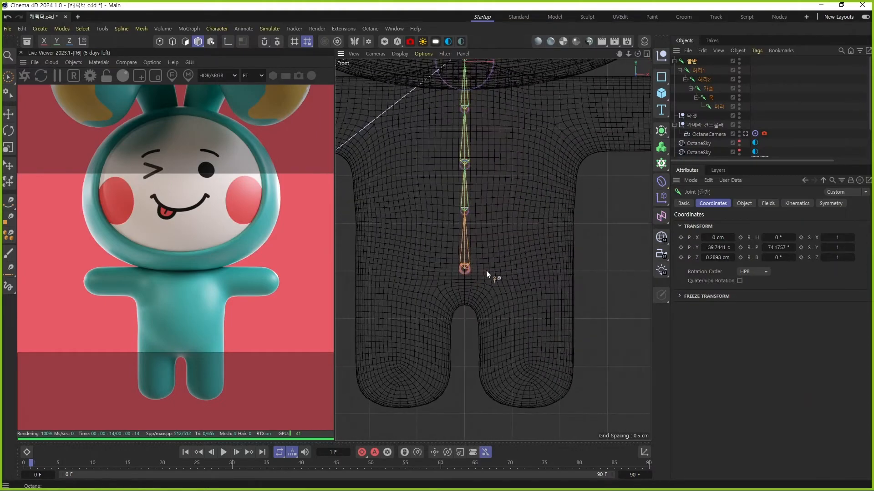
{"action": "left_click", "coordinate": [522, 269], "text": "ctrl"}
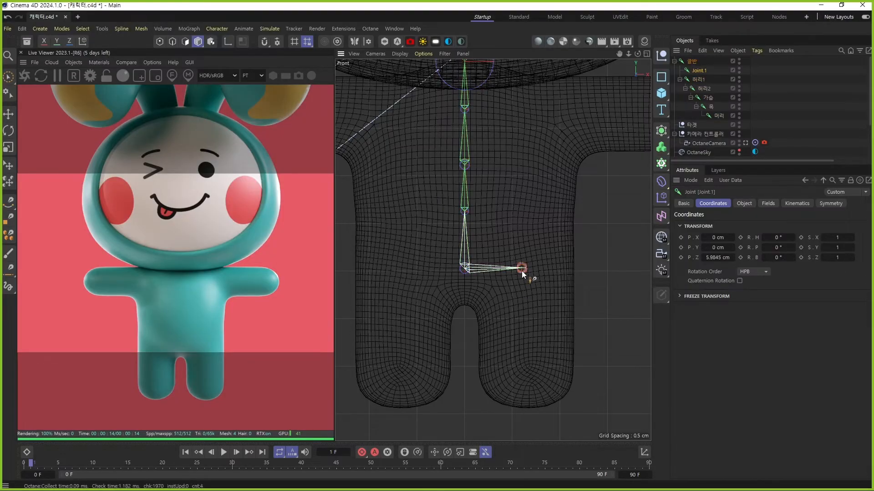
{"action": "left_click_drag", "start_coordinate": [522, 268], "coordinate": [522, 267], "text": "ctrl"}
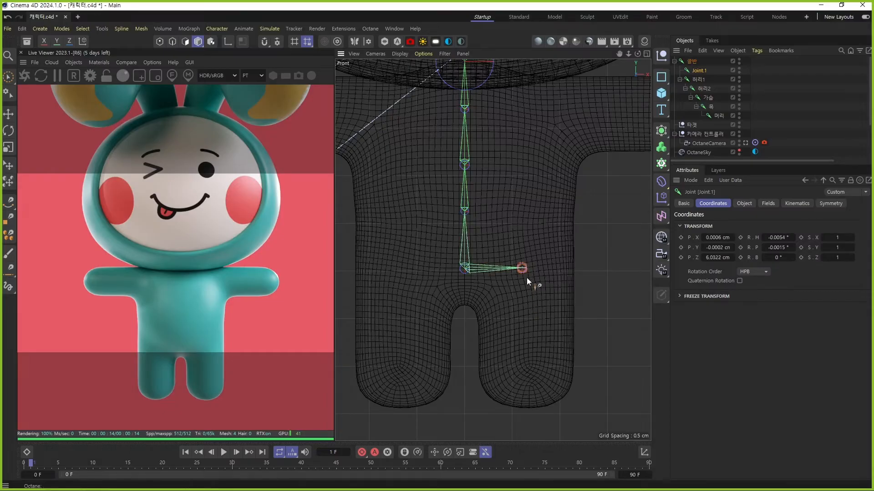
Step: Try to add knee and foot joints below the new hip joint in the Right view, and undo both
{"action": "middle_click", "coordinate": [526, 280]}
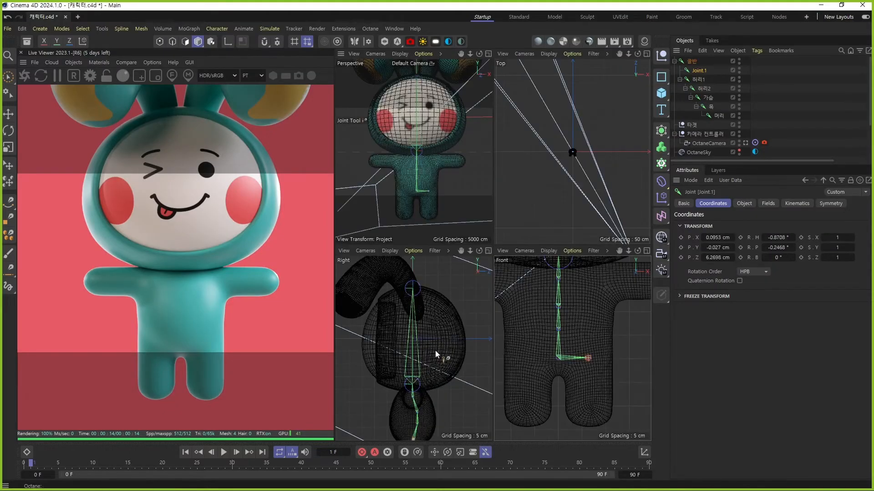
{"action": "middle_click", "coordinate": [476, 357]}
{"action": "middle_click_drag", "start_coordinate": [483, 364], "coordinate": [485, 273], "text": "alt"}
{"action": "right_click_drag", "start_coordinate": [487, 314], "coordinate": [489, 282], "text": "alt"}
{"action": "middle_click_drag", "start_coordinate": [484, 332], "coordinate": [484, 286], "text": "alt"}
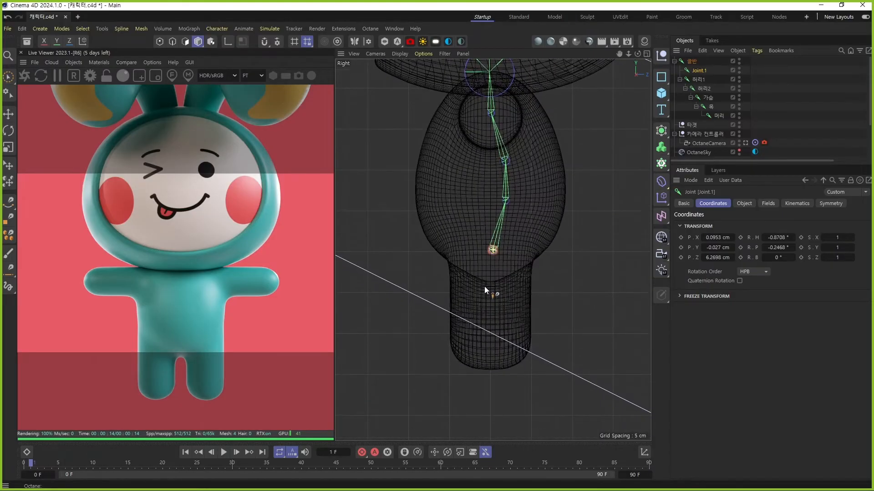
{"action": "left_click", "coordinate": [459, 302], "text": "ctrl"}
{"action": "left_click", "coordinate": [496, 363], "text": "ctrl"}
{"action": "key", "text": "ctrl+z"}
{"action": "key", "text": "ctrl+z"}
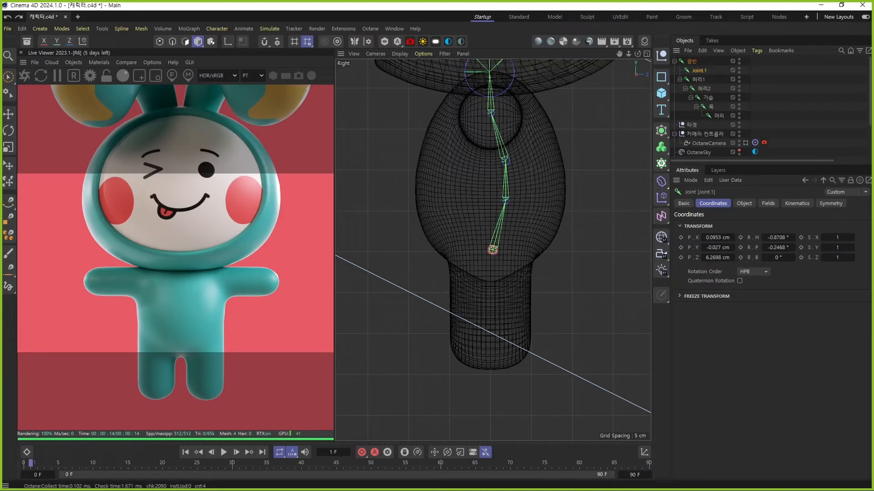
Step: Switch to the video player, replay the reference character animation to examine how the legs move, and return to Cinema 4D
{"action": "key", "text": "alt+Tab"}
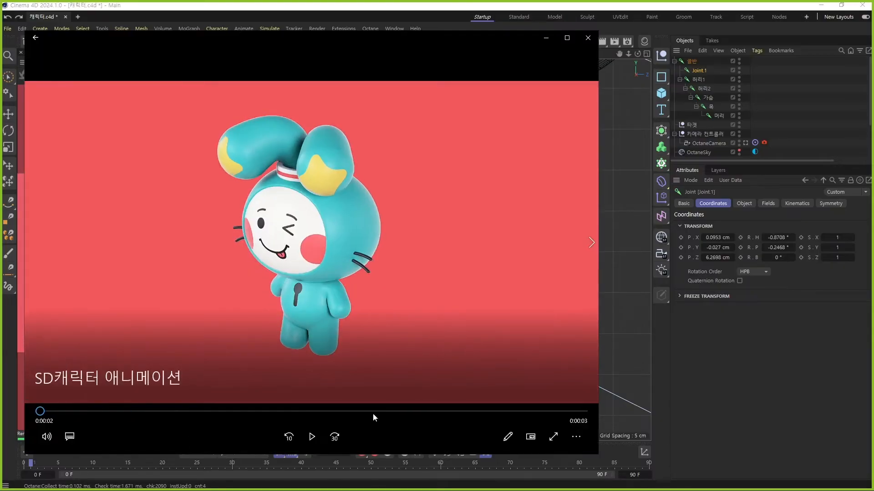
{"action": "left_click", "coordinate": [312, 437]}
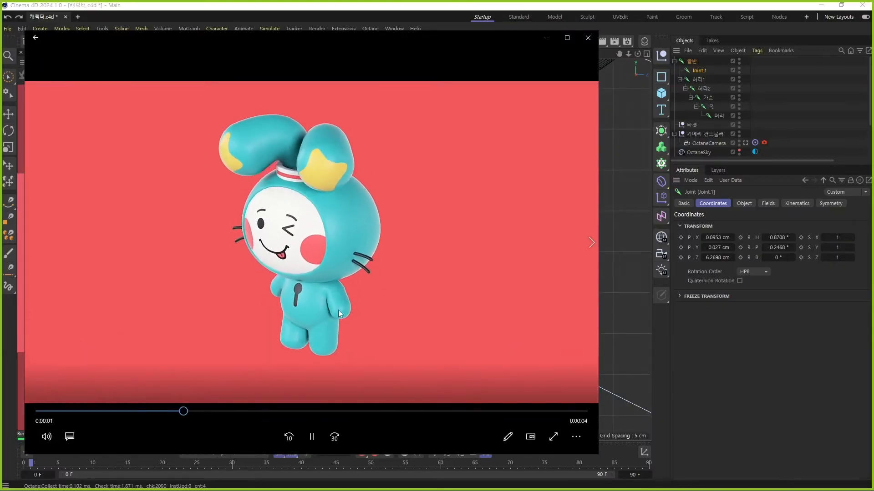
{"action": "left_click", "coordinate": [79, 412]}
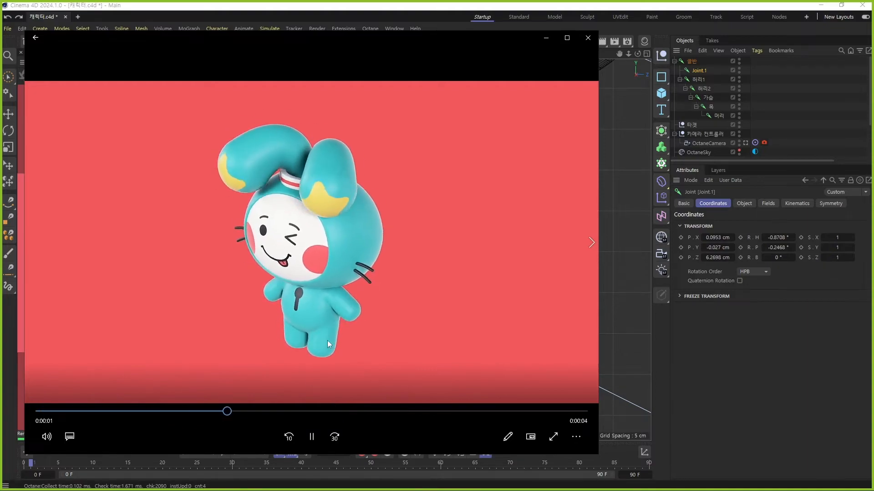
{"action": "left_click_drag", "start_coordinate": [162, 413], "coordinate": [5, 423]}
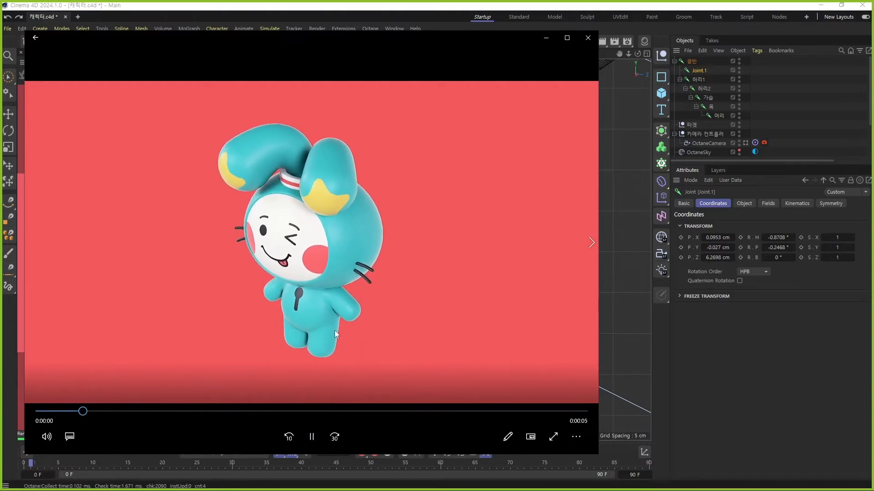
{"action": "left_click", "coordinate": [312, 436]}
{"action": "left_click", "coordinate": [419, 9]}
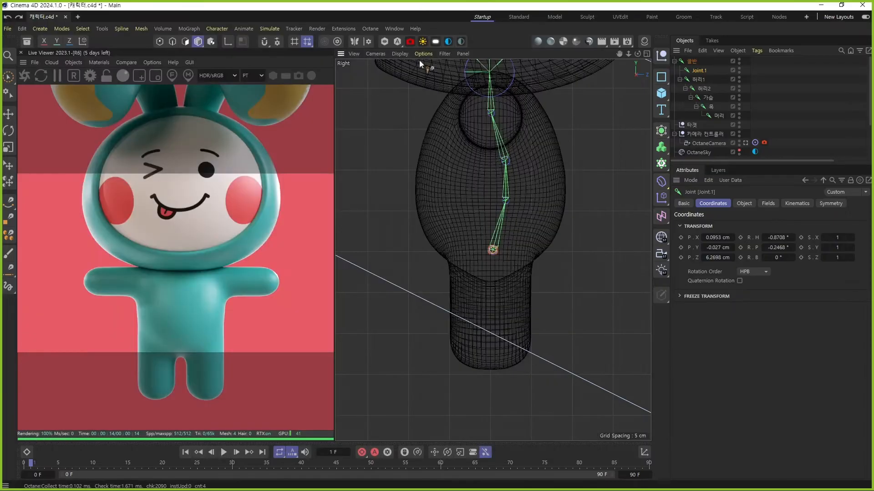
Step: Add a child joint about 14.5 cm straight below the hip joint, at the sole of the foot in the Right view
{"action": "left_click", "coordinate": [455, 312], "text": "ctrl"}
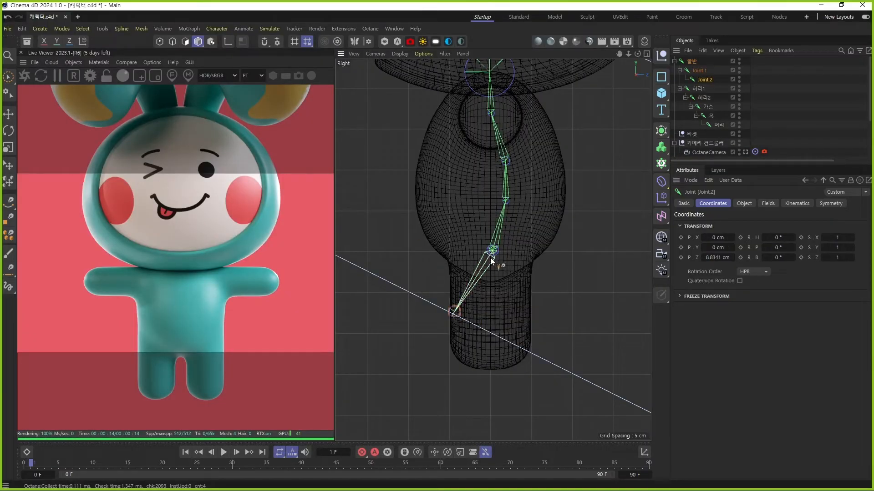
{"action": "key", "text": "ctrl+z"}
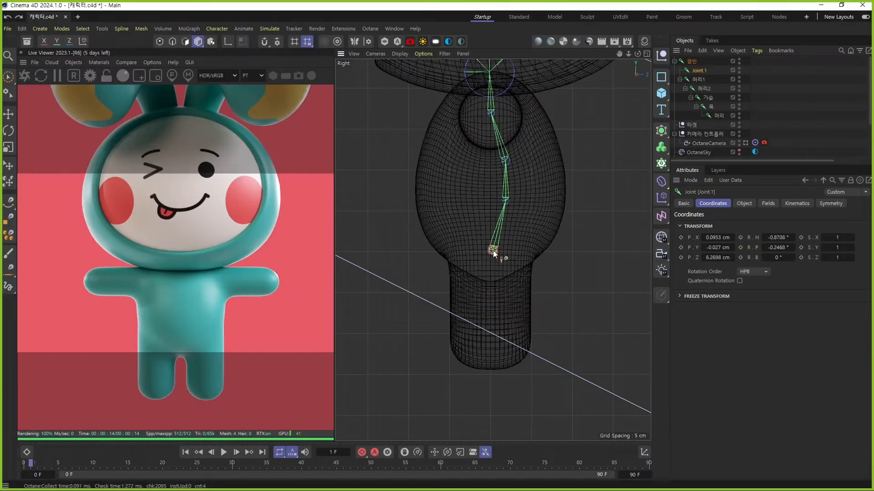
{"action": "left_click", "coordinate": [492, 369], "text": "ctrl"}
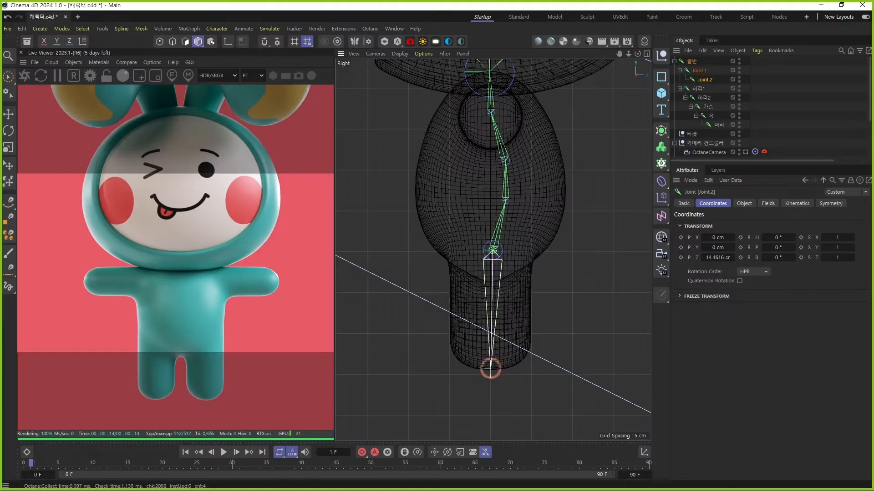
Step: Try to add an end joint about 2.9 cm below the sole joint, and undo it
{"action": "middle_click_drag", "start_coordinate": [486, 369], "coordinate": [485, 341], "text": "alt"}
{"action": "scroll", "coordinate": [486, 362], "scroll_direction": "up", "scroll_amount": 2}
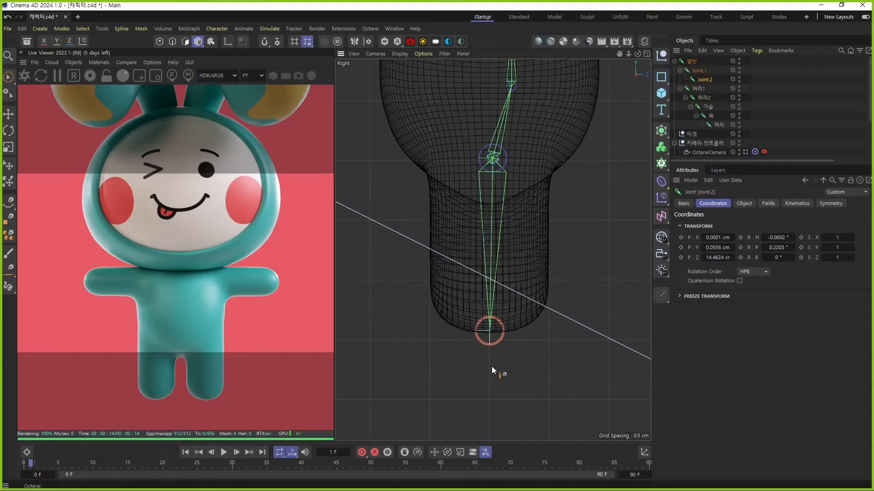
{"action": "left_click", "coordinate": [491, 367], "text": "ctrl"}
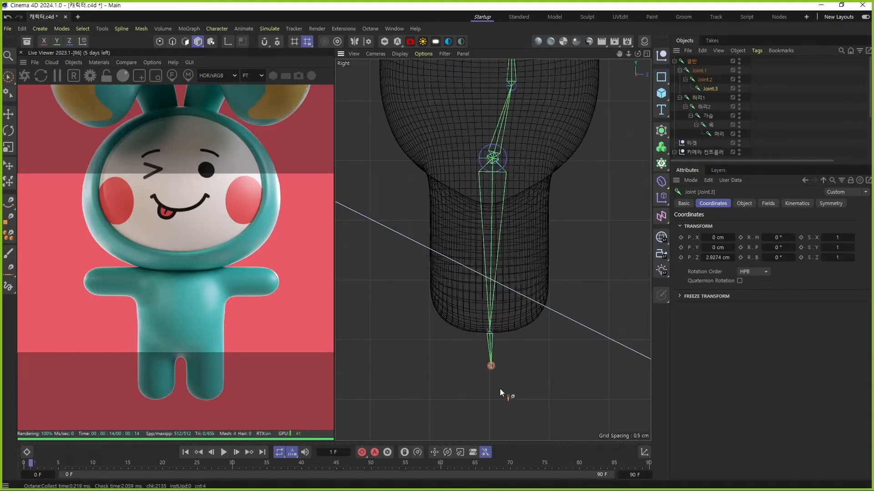
{"action": "left_click_drag", "start_coordinate": [491, 366], "coordinate": [491, 357]}
{"action": "key", "text": "ctrl+z"}
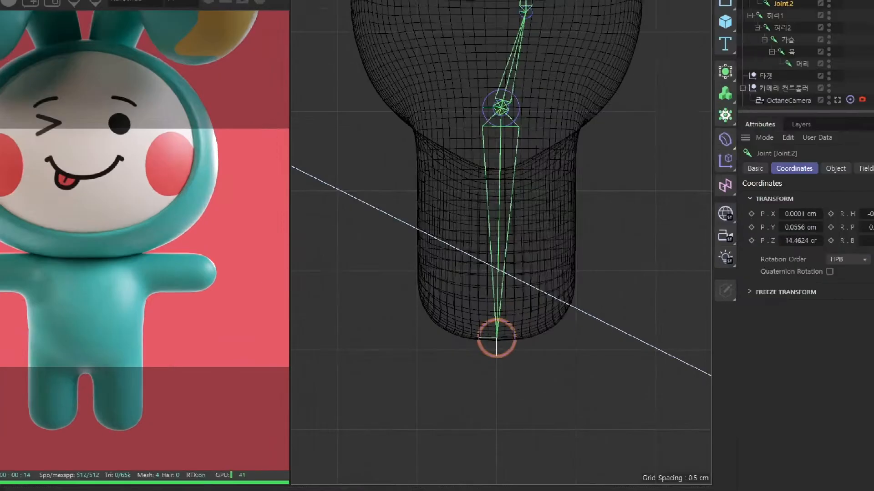
{"action": "mouse_move", "coordinate": [463, 309]}
{"action": "left_mouse_down"}
{"action": "mouse_move", "coordinate": [553, 312]}
{"action": "mouse_move", "coordinate": [421, 294]}
{"action": "left_mouse_up"}
{"action": "key", "text": "e"}
{"action": "mouse_move", "coordinate": [378, 233]}
{"action": "left_mouse_down"}
{"action": "mouse_move", "coordinate": [367, 274]}
{"action": "mouse_move", "coordinate": [322, 276]}
{"action": "mouse_move", "coordinate": [615, 240]}
{"action": "left_mouse_up"}
{"action": "key", "text": "e"}
{"action": "mouse_move", "coordinate": [545, 364]}
{"action": "left_mouse_down"}
{"action": "mouse_move", "coordinate": [460, 364]}
{"action": "mouse_move", "coordinate": [478, 391]}
{"action": "mouse_move", "coordinate": [540, 400]}
{"action": "left_mouse_up"}
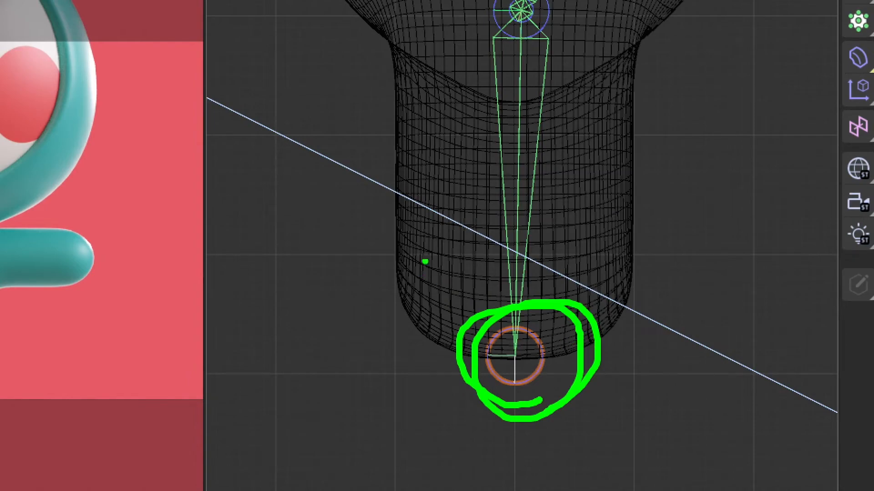
{"action": "key", "text": "e"}
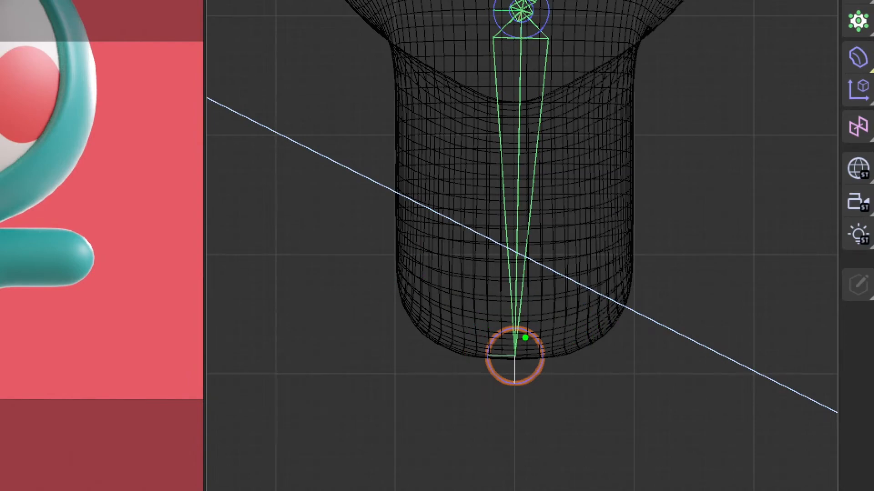
{"action": "key", "text": "Escape"}
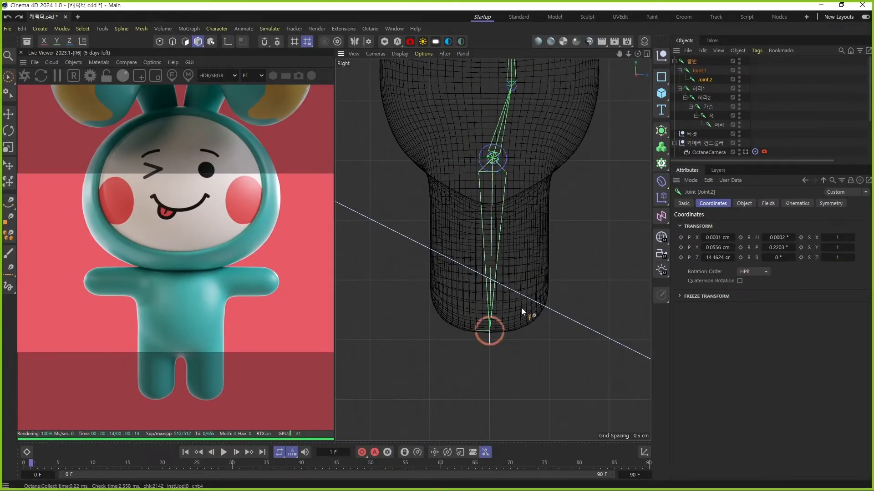
Step: Add an end joint about 1.9 cm below the sole joint in the Right view, and save the project
{"action": "left_click", "coordinate": [490, 353], "text": "ctrl"}
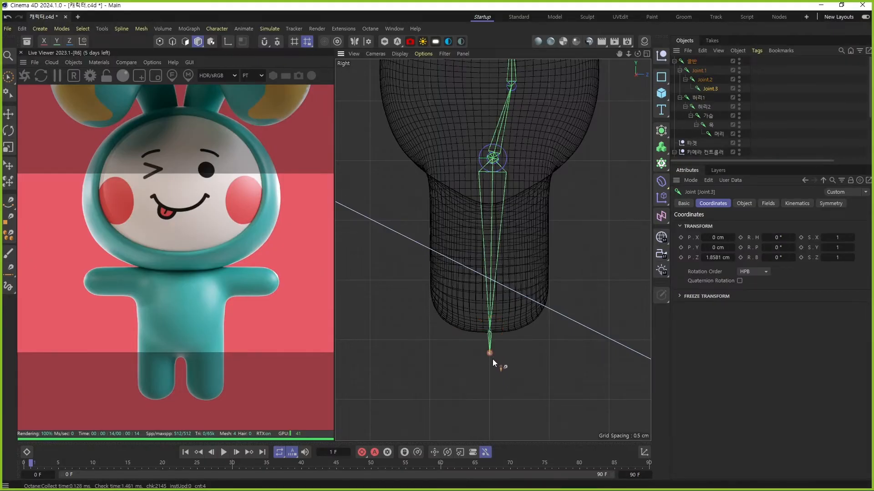
{"action": "key", "text": "ctrl+s"}
Step: In the Front view, rename the three leg joints 허벅지, 다리 and 다리끝 from the hip downward, and save the project
{"action": "middle_click", "coordinate": [485, 351]}
{"action": "middle_click", "coordinate": [540, 320]}
{"action": "middle_click_drag", "start_coordinate": [551, 207], "coordinate": [517, 297]}
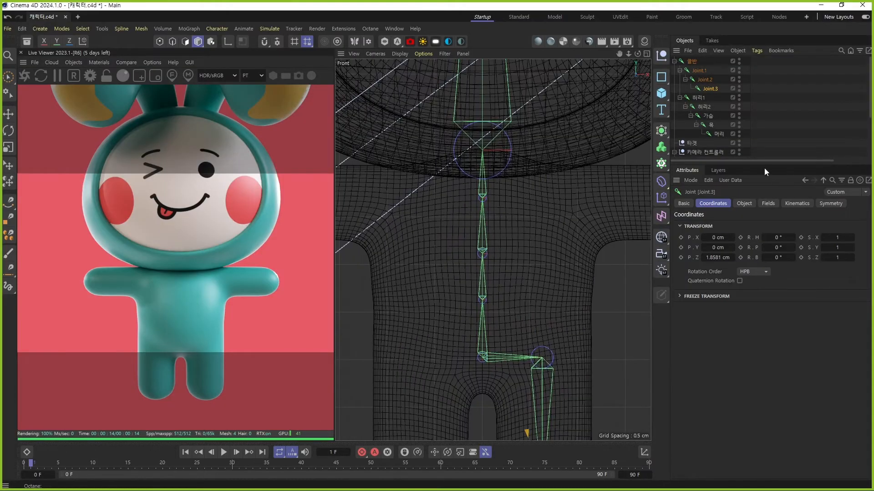
{"action": "left_click_drag", "start_coordinate": [761, 166], "coordinate": [761, 231]}
{"action": "double_click", "coordinate": [720, 70]}
{"action": "type", "text": "허벅지"}
{"action": "key", "text": "Return"}
{"action": "double_click", "coordinate": [710, 78]}
{"action": "type", "text": "다리"}
{"action": "key", "text": "Return"}
{"action": "double_click", "coordinate": [709, 88]}
{"action": "type", "text": "다리끝"}
{"action": "key", "text": "Return"}
{"action": "key", "text": "ctrl+s"}
Step: Add a child joint to 가슴 about 7.9 cm toward the +X arm in the Front view, and another about 2.1 cm further out
{"action": "left_click", "coordinate": [710, 117]}
{"action": "scroll", "coordinate": [491, 254], "scroll_direction": "down", "scroll_amount": 6}
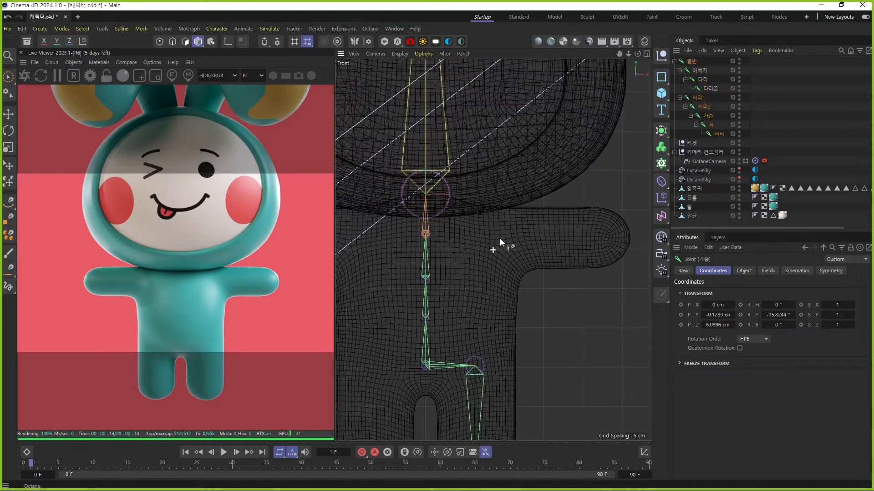
{"action": "left_click", "coordinate": [499, 235], "text": "ctrl"}
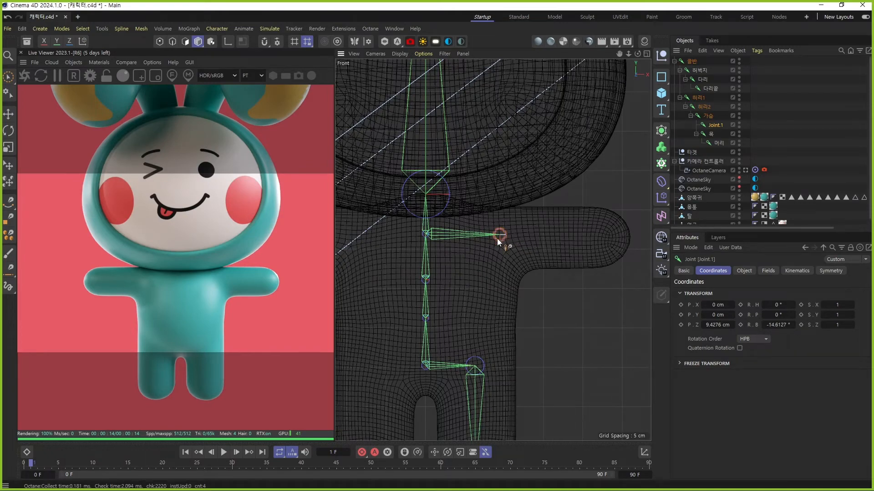
{"action": "key", "text": "ctrl+z"}
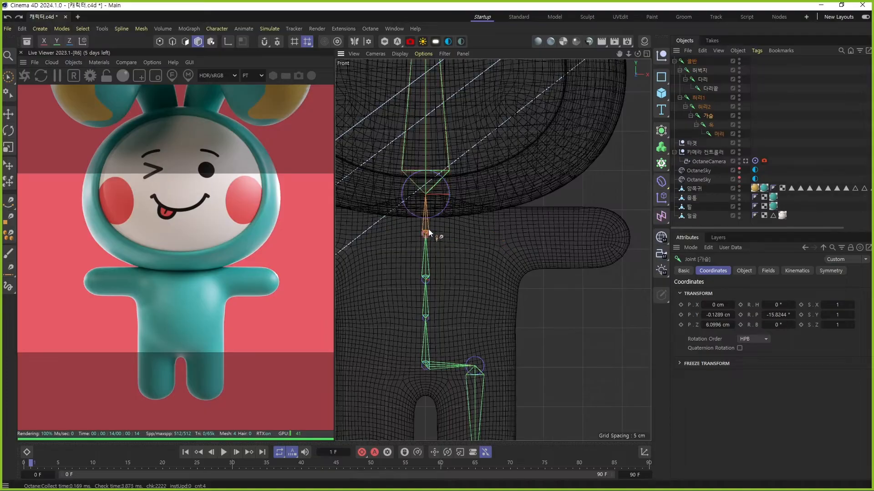
{"action": "left_click", "coordinate": [495, 234], "text": "ctrl"}
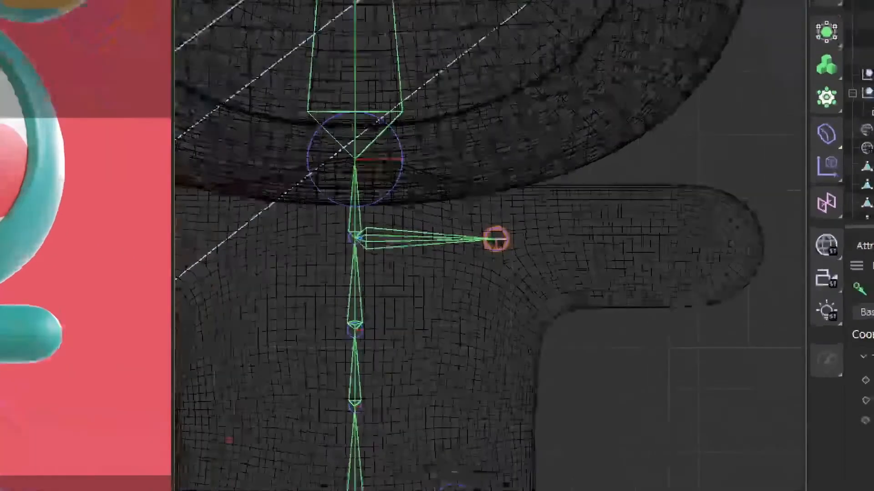
{"action": "mouse_move", "coordinate": [514, 280]}
{"action": "left_mouse_down"}
{"action": "mouse_move", "coordinate": [483, 277]}
{"action": "mouse_move", "coordinate": [498, 283]}
{"action": "mouse_move", "coordinate": [542, 238]}
{"action": "left_mouse_up"}
{"action": "mouse_move", "coordinate": [400, 162]}
{"action": "left_mouse_down"}
{"action": "mouse_move", "coordinate": [397, 190]}
{"action": "mouse_move", "coordinate": [445, 351]}
{"action": "mouse_move", "coordinate": [580, 424]}
{"action": "mouse_move", "coordinate": [372, 207]}
{"action": "mouse_move", "coordinate": [443, 343]}
{"action": "mouse_move", "coordinate": [548, 424]}
{"action": "left_mouse_up"}
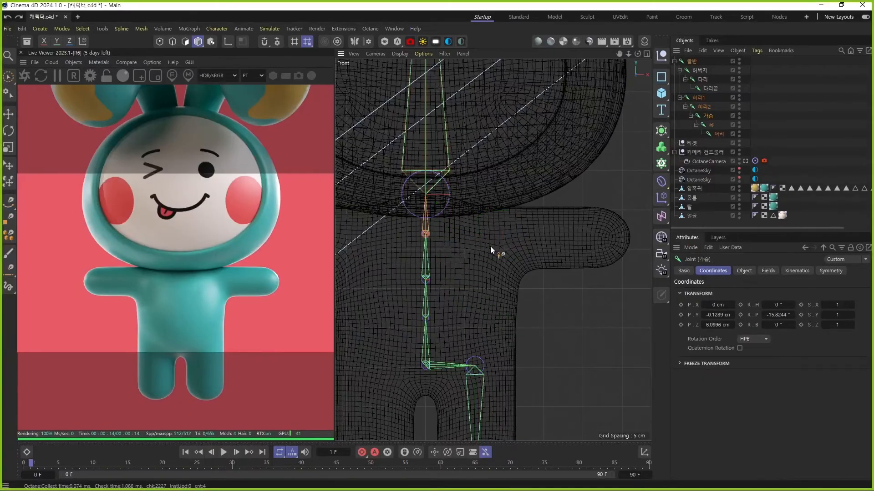
{"action": "left_click", "coordinate": [486, 244], "text": "ctrl"}
{"action": "mouse_move", "coordinate": [488, 244]}
{"action": "left_mouse_down", "text": "ctrl"}
{"action": "mouse_move", "coordinate": [490, 236]}
{"action": "mouse_move", "coordinate": [487, 247]}
{"action": "left_mouse_up", "text": "ctrl"}
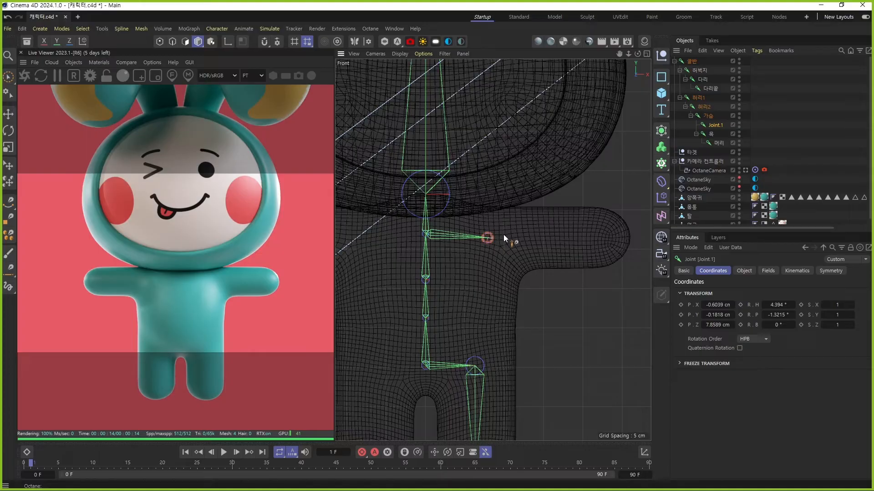
{"action": "left_click", "coordinate": [502, 234], "text": "ctrl"}
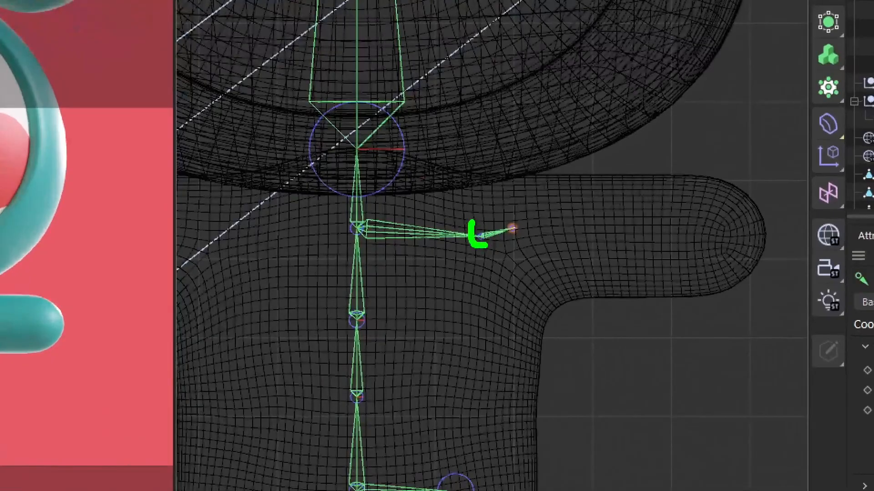
{"action": "left_click_drag", "start_coordinate": [485, 246], "coordinate": [474, 222]}
{"action": "key", "text": "e"}
{"action": "mouse_move", "coordinate": [466, 170]}
{"action": "left_mouse_down"}
{"action": "mouse_move", "coordinate": [524, 306]}
{"action": "mouse_move", "coordinate": [559, 467]}
{"action": "mouse_move", "coordinate": [419, 462]}
{"action": "mouse_move", "coordinate": [390, 230]}
{"action": "mouse_move", "coordinate": [465, 175]}
{"action": "left_mouse_up"}
{"action": "mouse_move", "coordinate": [493, 231]}
{"action": "left_mouse_down"}
{"action": "mouse_move", "coordinate": [517, 250]}
{"action": "mouse_move", "coordinate": [505, 233]}
{"action": "left_mouse_up"}
{"action": "key", "text": "ctrl+z"}
{"action": "mouse_move", "coordinate": [565, 334]}
{"action": "left_mouse_down"}
{"action": "mouse_move", "coordinate": [664, 171]}
{"action": "mouse_move", "coordinate": [564, 346]}
{"action": "mouse_move", "coordinate": [762, 236]}
{"action": "left_mouse_up"}
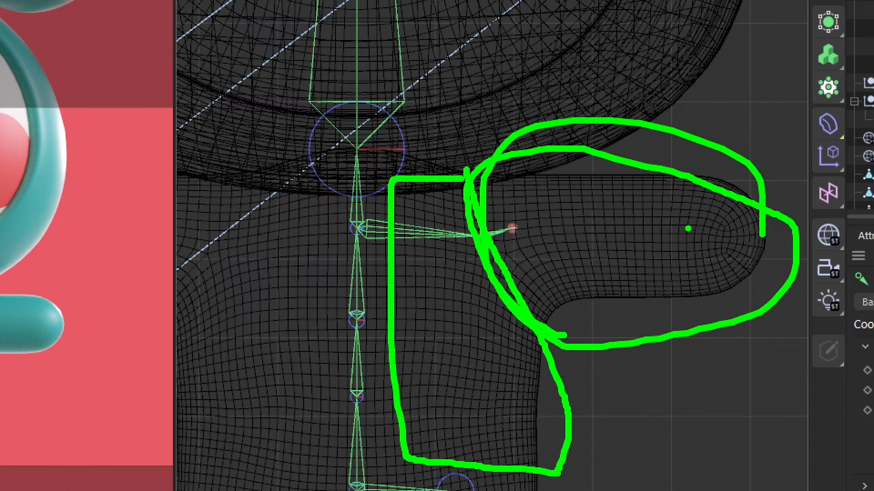
{"action": "key", "text": "Escape"}
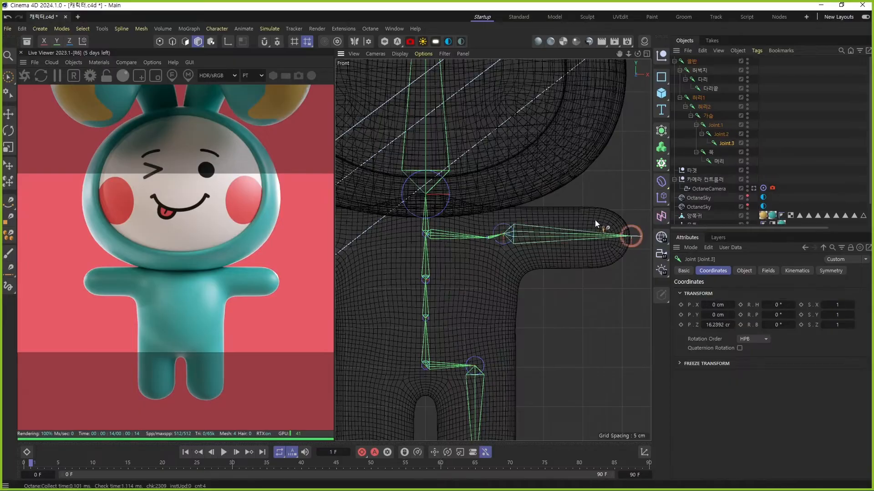
Step: Add a joint about 16.1 cm further out at the arm's tip, with an end joint about 2 cm beyond it, and save the project
{"action": "middle_click_drag", "start_coordinate": [594, 219], "coordinate": [519, 240]}
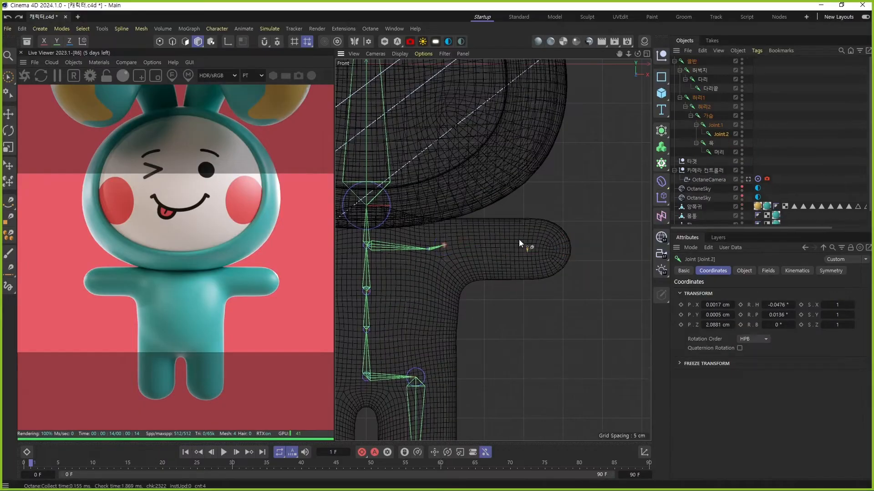
{"action": "left_click", "coordinate": [572, 247], "text": "ctrl"}
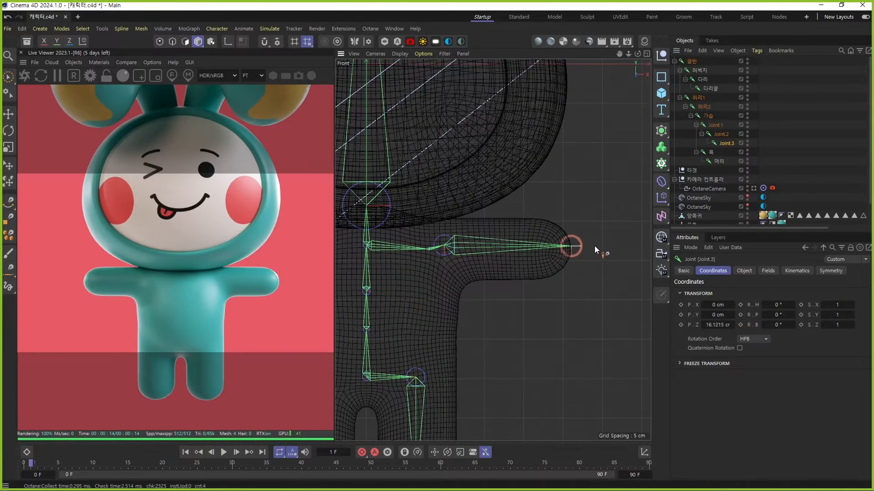
{"action": "scroll", "coordinate": [588, 246], "scroll_direction": "up", "scroll_amount": 5}
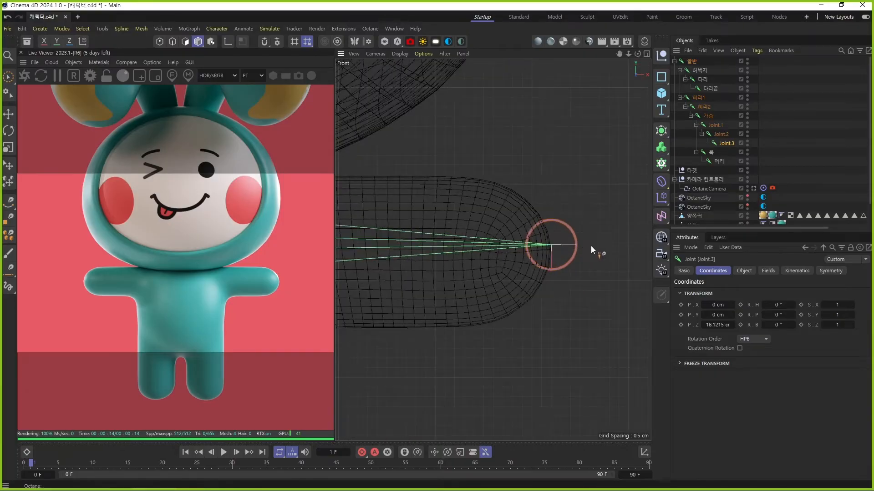
{"action": "left_click", "coordinate": [590, 245], "text": "ctrl"}
{"action": "scroll", "coordinate": [584, 271], "scroll_direction": "down", "scroll_amount": 5}
{"action": "key", "text": "ctrl+s"}
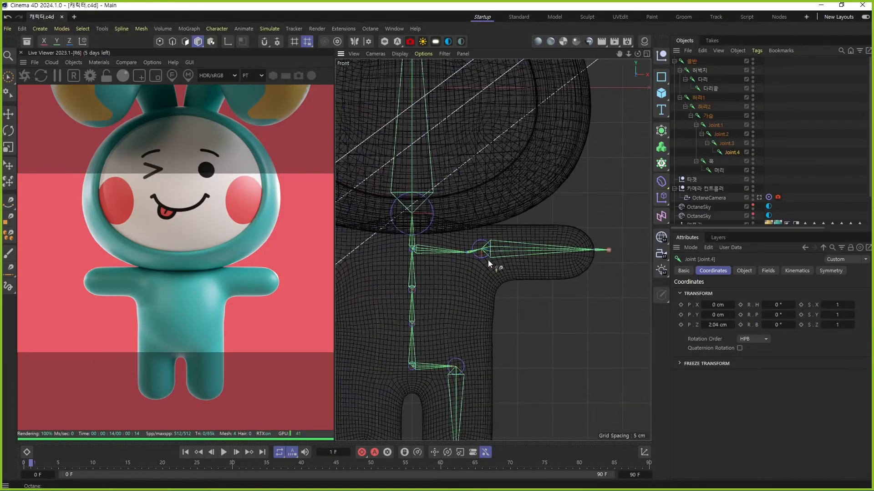
Step: Rename the first two joints of the arm chain under 가슴 to 쇄골 and 어깨
{"action": "double_click", "coordinate": [714, 123]}
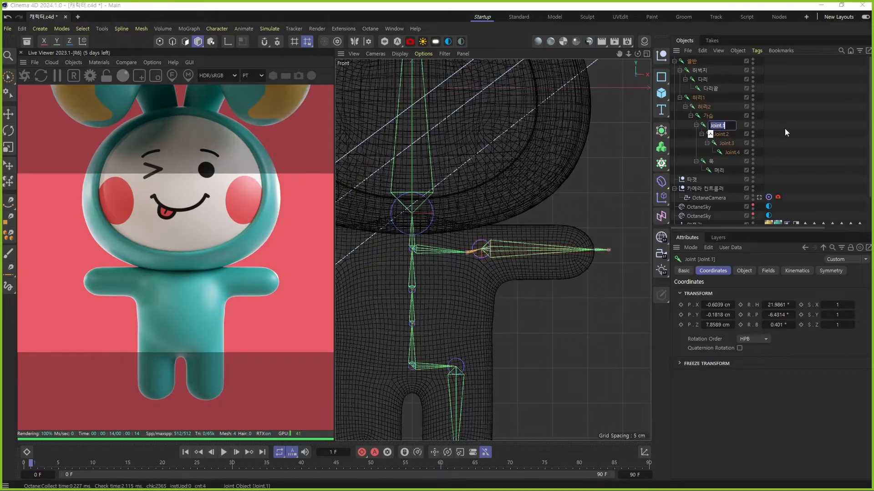
{"action": "type", "text": "쇄골"}
{"action": "key", "text": "Return"}
{"action": "double_click", "coordinate": [731, 135]}
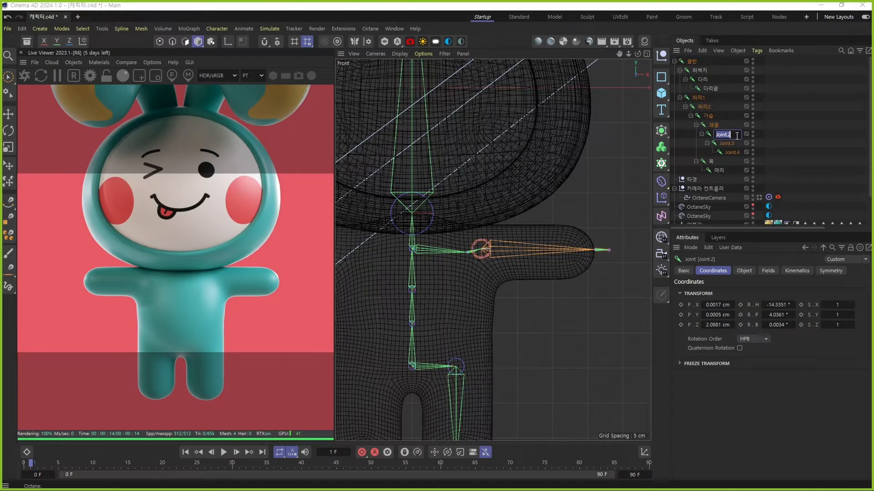
{"action": "type", "text": "손"}
{"action": "key", "text": "Return"}
{"action": "key", "text": "ctrl+z"}
{"action": "double_click", "coordinate": [718, 135]}
{"action": "type", "text": "어깨"}
{"action": "key", "text": "Return"}
Step: Rename the joint at the arm's tip 손 and the end joint beyond it 손끝
{"action": "double_click", "coordinate": [727, 143]}
{"action": "type", "text": "손"}
{"action": "key", "text": "Return"}
{"action": "double_click", "coordinate": [732, 152]}
{"action": "type", "text": "손끝"}
{"action": "key", "text": "Return"}
Step: Select the leg joints 허벅지 through 다리끝 and the arm joints 쇄골 through 손끝, and start the Mirror Tool
{"action": "scroll", "coordinate": [453, 280], "scroll_direction": "down", "scroll_amount": 3}
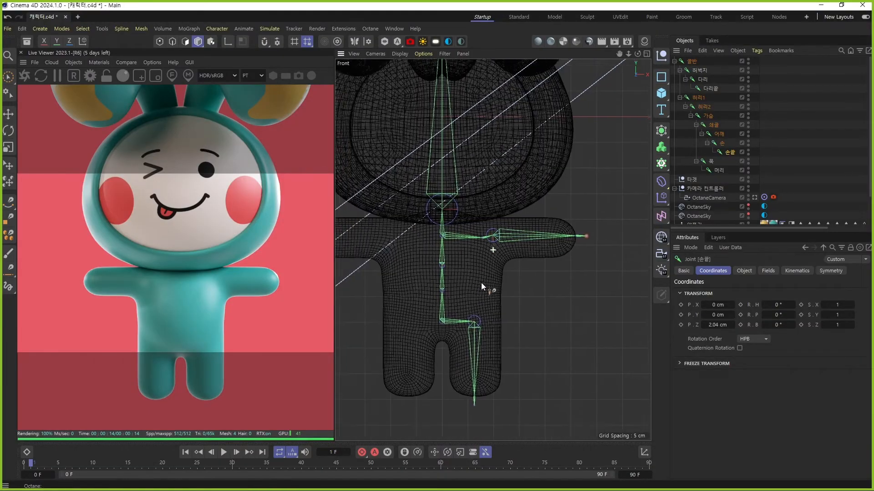
{"action": "middle_click_drag", "start_coordinate": [482, 283], "coordinate": [484, 276], "text": "alt"}
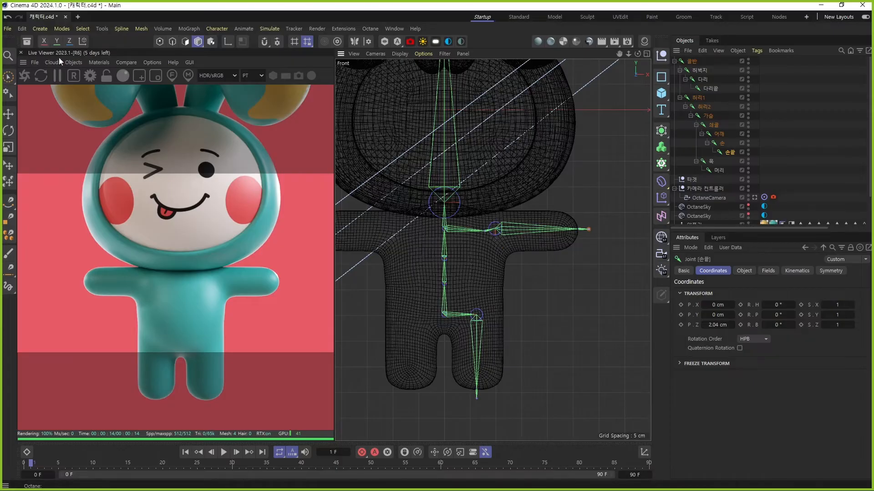
{"action": "left_click", "coordinate": [8, 76]}
{"action": "left_click", "coordinate": [823, 113]}
{"action": "left_click", "coordinate": [710, 72]}
{"action": "left_click", "coordinate": [713, 87], "text": "shift"}
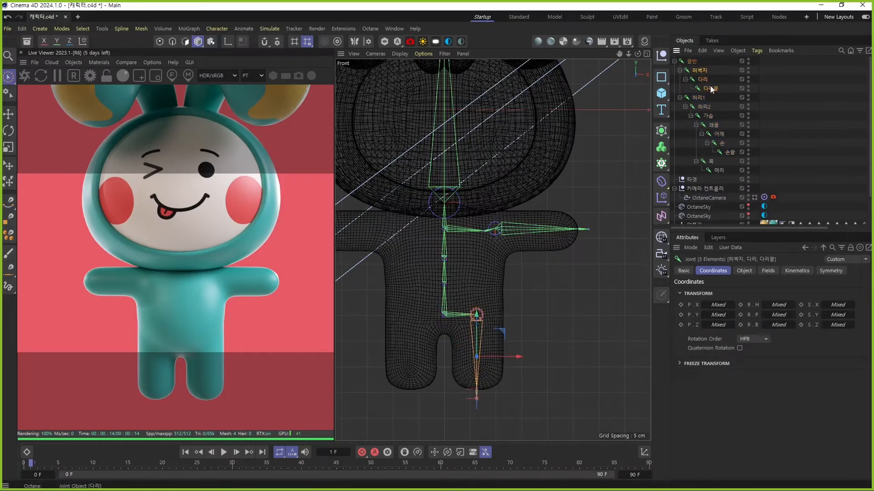
{"action": "left_click", "coordinate": [713, 124], "text": "ctrl"}
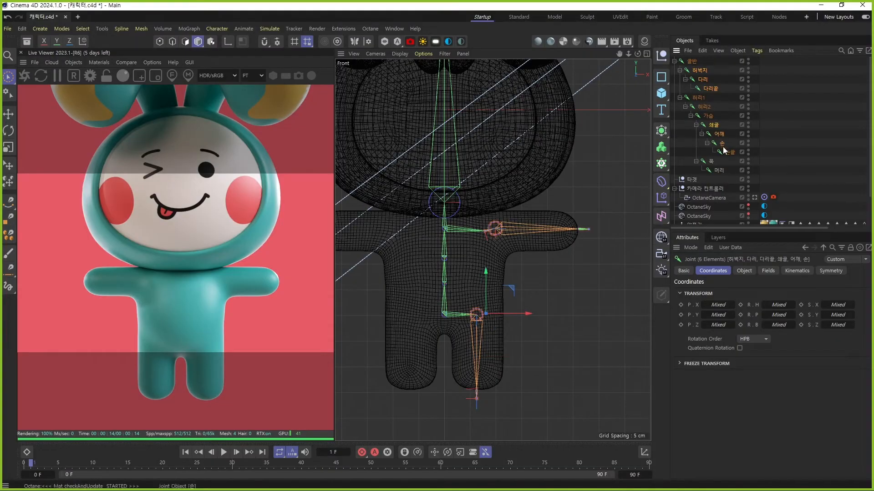
{"action": "left_click", "coordinate": [730, 153], "text": "shift"}
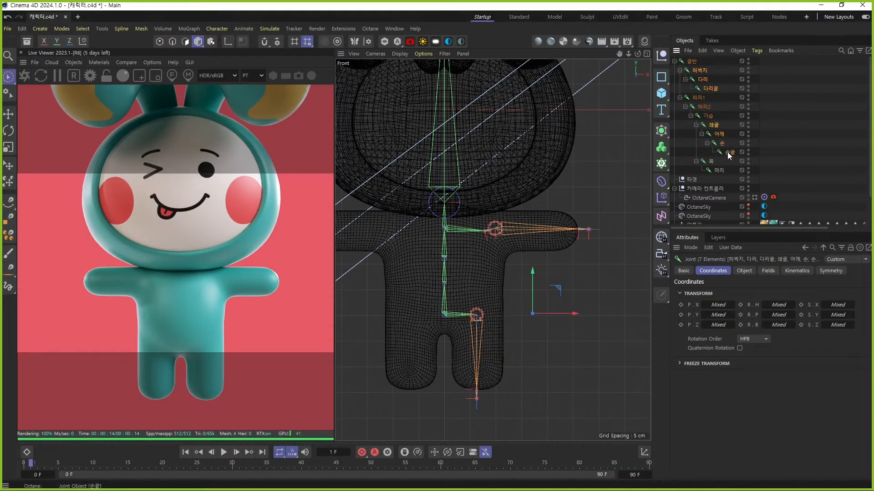
{"action": "left_click", "coordinate": [214, 30]}
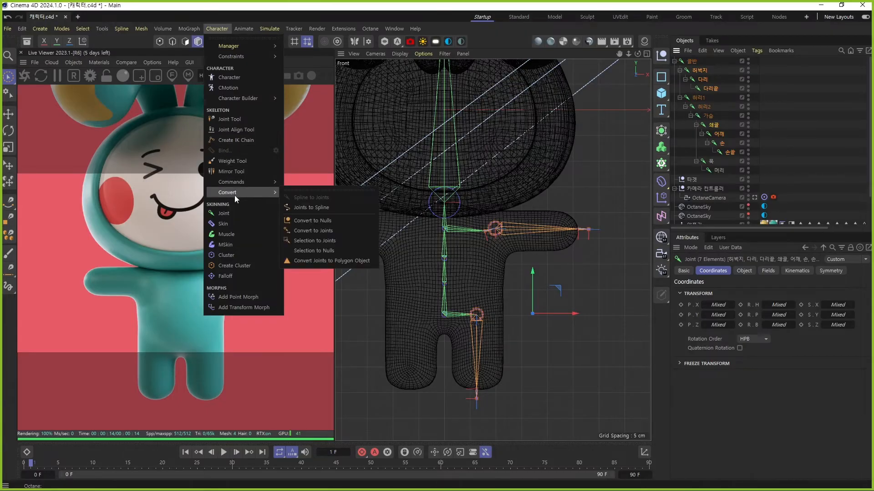
{"action": "left_click", "coordinate": [250, 171]}
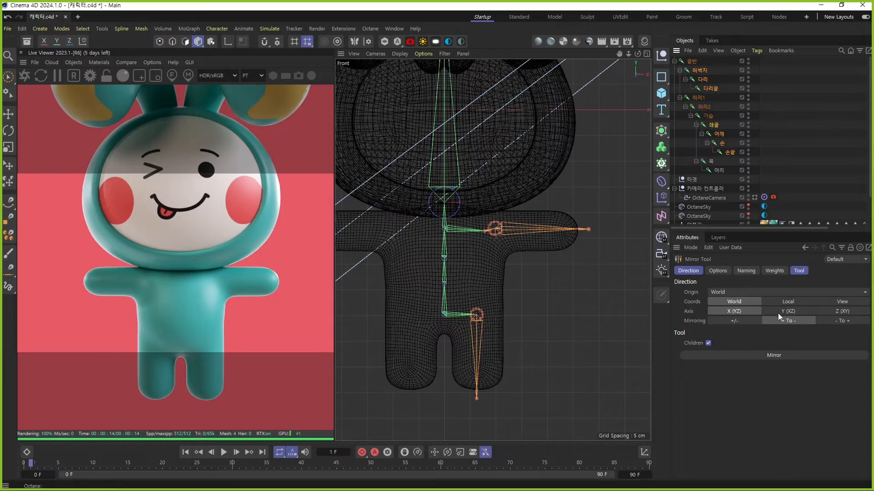
Step: Mirror the selected arm and leg joint chains with their children across the world X (YZ) axis, + To -, and save the project
{"action": "scroll", "coordinate": [484, 321], "scroll_direction": "down", "scroll_amount": 3}
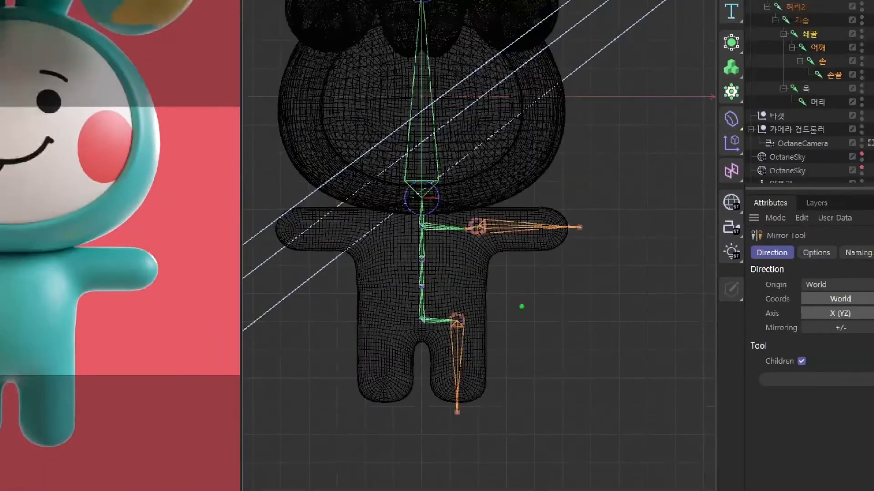
{"action": "left_click_drag", "start_coordinate": [558, 271], "coordinate": [558, 323], "text": "shift"}
{"action": "left_click_drag", "start_coordinate": [545, 285], "coordinate": [642, 283]}
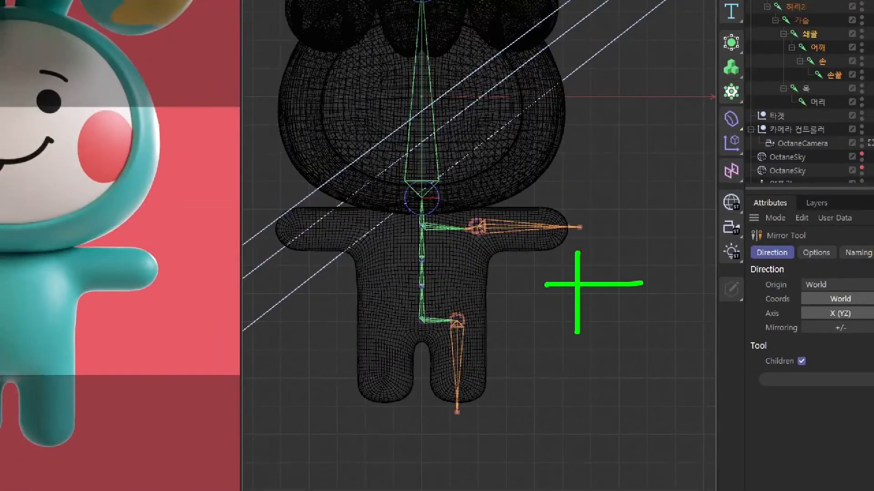
{"action": "left_click_drag", "start_coordinate": [262, 294], "coordinate": [311, 293]}
{"action": "key", "text": "Escape"}
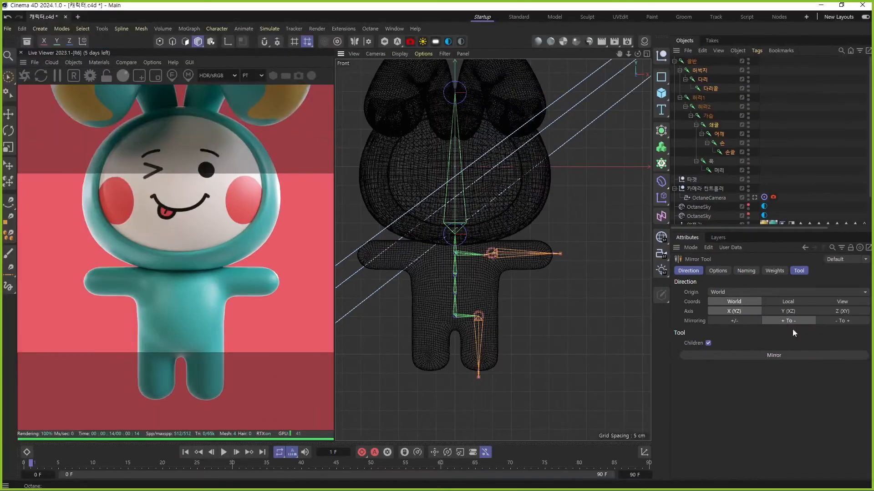
{"action": "left_click", "coordinate": [781, 356]}
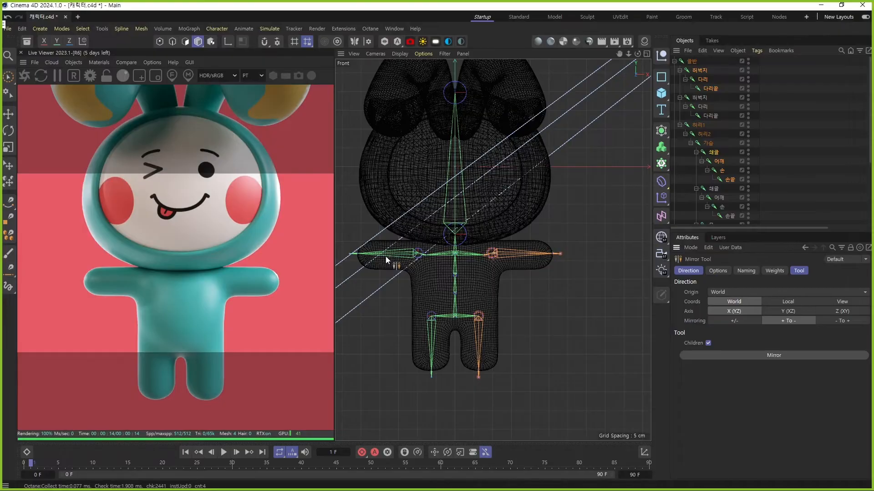
{"action": "key", "text": "e"}
{"action": "key", "text": "ctrl+s"}
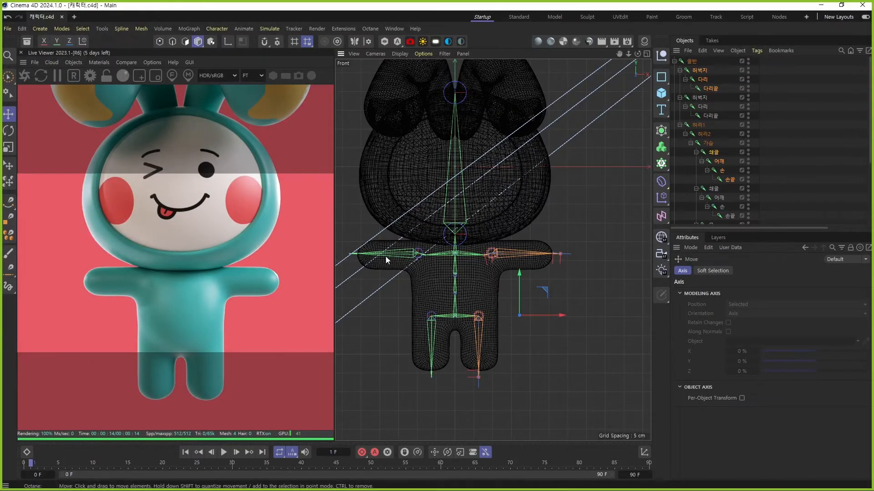
Step: Parent the 양쪽귀 ears under the 얼굴 face, and place the 얼굴 object under the 머리 joint
{"action": "middle_click", "coordinate": [569, 180]}
{"action": "middle_click", "coordinate": [408, 172]}
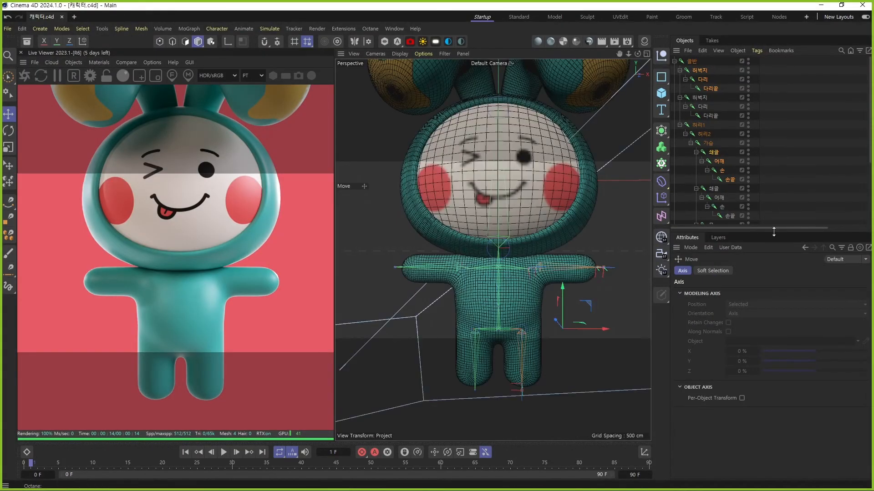
{"action": "left_click_drag", "start_coordinate": [773, 230], "coordinate": [774, 334]}
{"action": "left_click", "coordinate": [799, 247]}
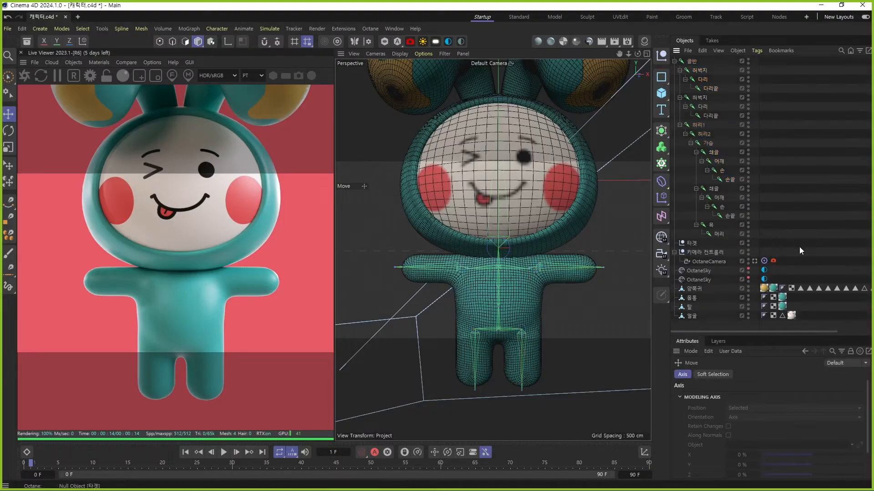
{"action": "left_click", "coordinate": [699, 291]}
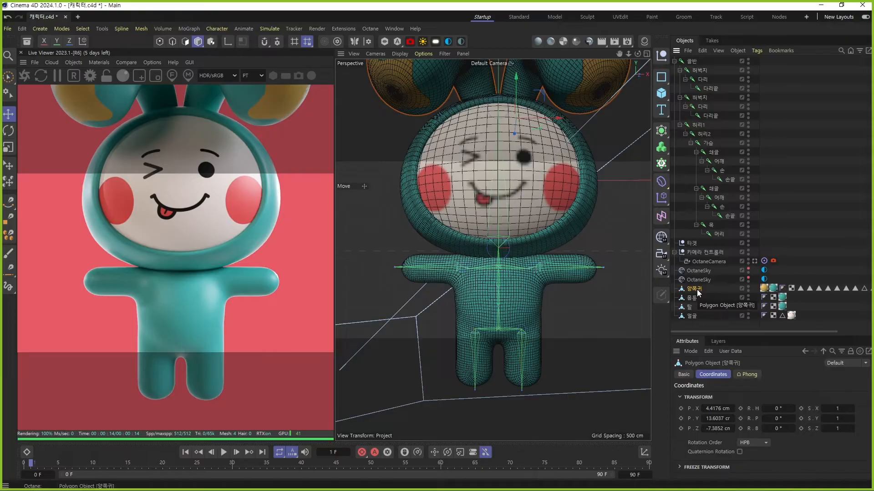
{"action": "left_click_drag", "start_coordinate": [698, 293], "coordinate": [695, 318]}
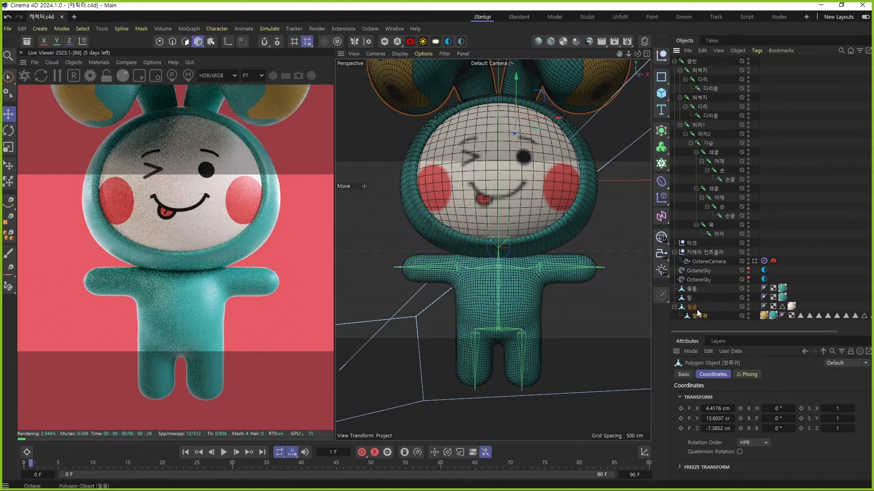
{"action": "left_click", "coordinate": [689, 309]}
{"action": "left_click_drag", "start_coordinate": [689, 309], "coordinate": [723, 234]}
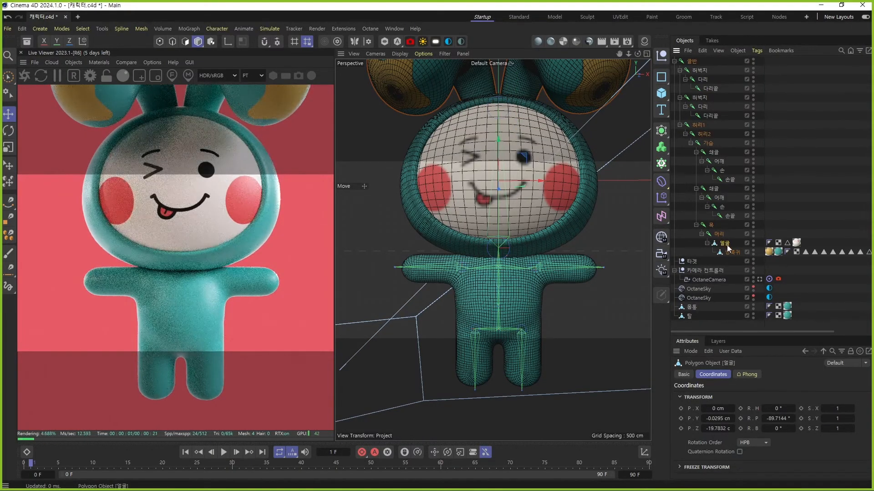
Step: Try rotating the 목 joint from an angled perspective view to test the head attachment, and undo the rotation
{"action": "left_click", "coordinate": [712, 226]}
{"action": "left_click_drag", "start_coordinate": [557, 248], "coordinate": [504, 247], "text": "alt"}
{"action": "scroll", "coordinate": [506, 236], "scroll_direction": "down", "scroll_amount": 5}
{"action": "key", "text": "r"}
{"action": "key", "text": "ctrl+z"}
Step: Parent the 탈 mask object under the 머리 joint
{"action": "left_click", "coordinate": [692, 318]}
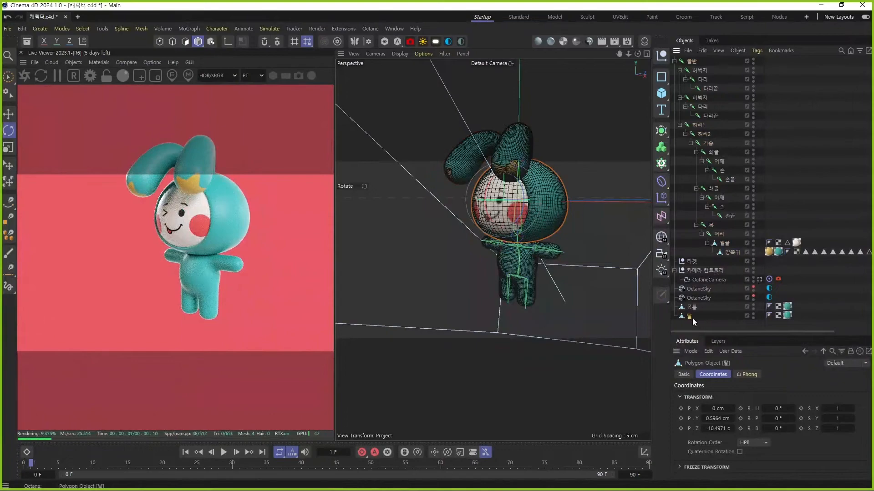
{"action": "key", "text": "e"}
{"action": "left_click_drag", "start_coordinate": [692, 318], "coordinate": [722, 234]}
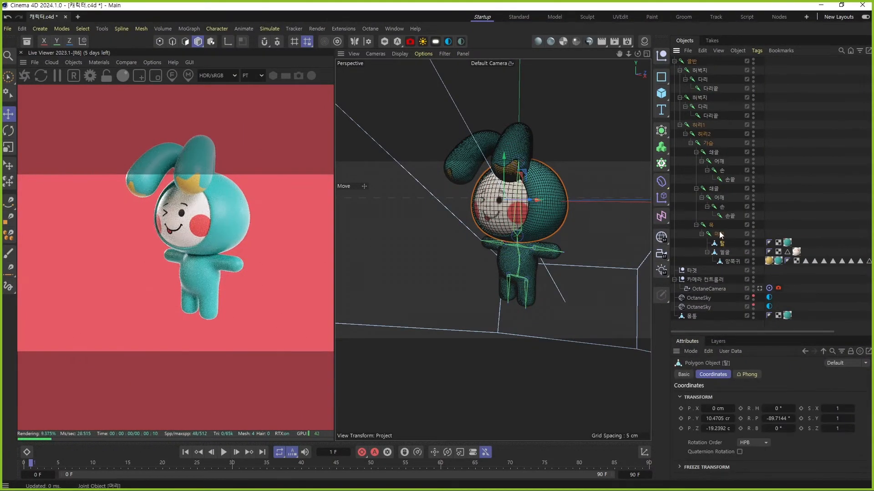
Step: Test the head rig by rotating the 목 joint, and save the project
{"action": "key", "text": "r"}
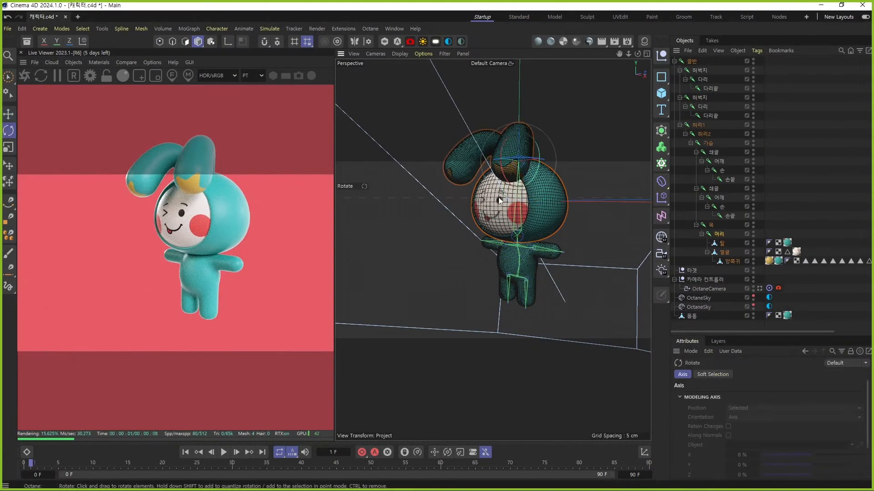
{"action": "left_click", "coordinate": [710, 225]}
{"action": "mouse_move", "coordinate": [499, 230]}
{"action": "left_mouse_down"}
{"action": "mouse_move", "coordinate": [499, 242]}
{"action": "mouse_move", "coordinate": [511, 246]}
{"action": "mouse_move", "coordinate": [512, 227]}
{"action": "mouse_move", "coordinate": [500, 243]}
{"action": "mouse_move", "coordinate": [509, 237]}
{"action": "left_mouse_up"}
{"action": "key", "text": "ctrl+s"}
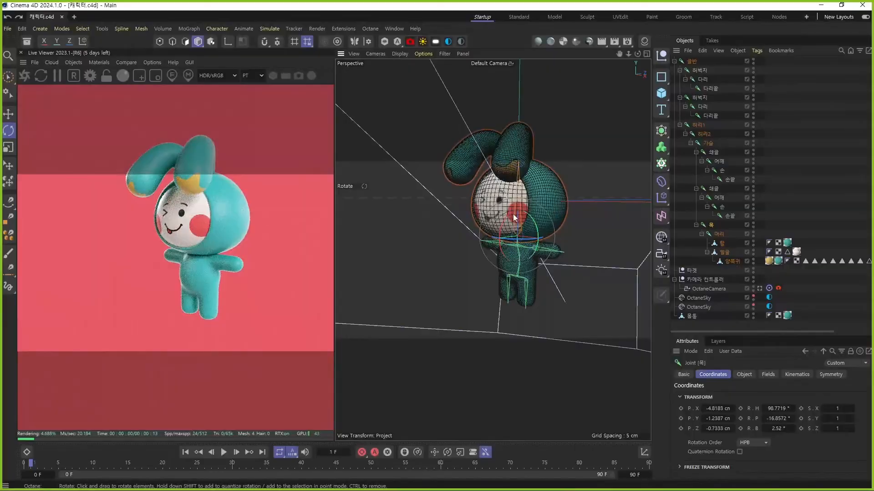
Step: Switch to the video player and replay the SD캐릭터 애니메이션 reference clip to examine the character's ear motion
{"action": "key", "text": "alt+Tab"}
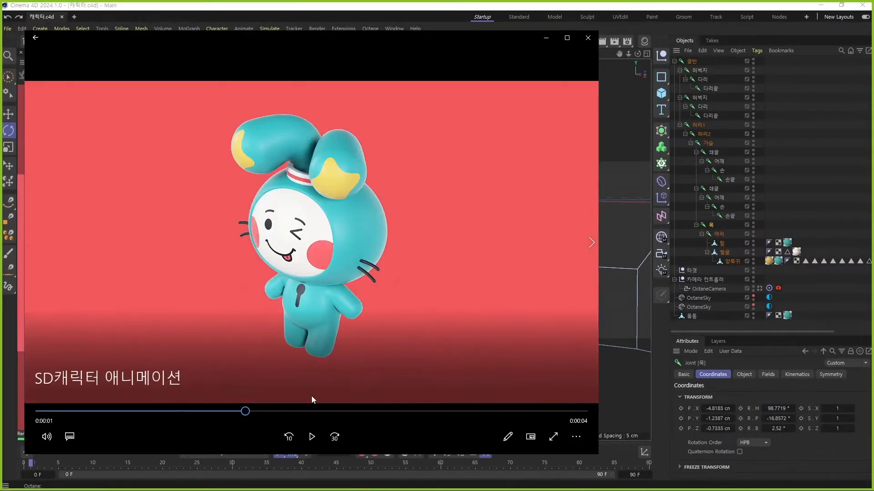
{"action": "left_click_drag", "start_coordinate": [219, 413], "coordinate": [1, 422]}
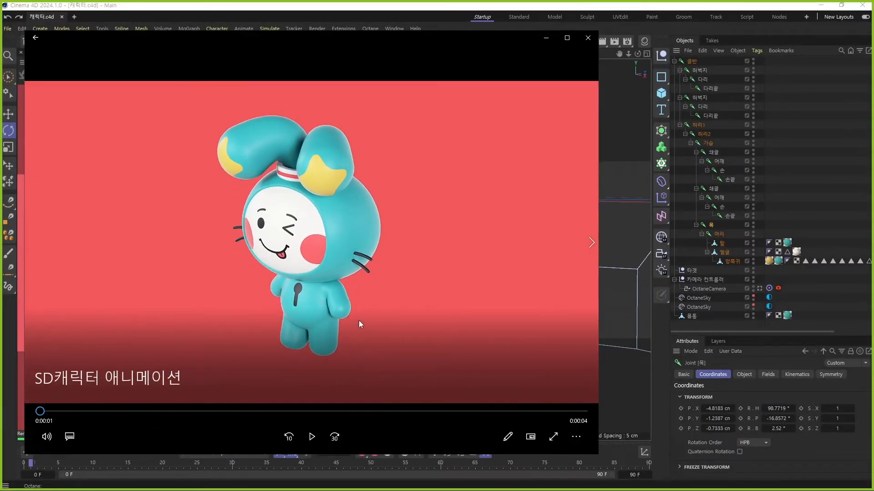
{"action": "left_click", "coordinate": [312, 437]}
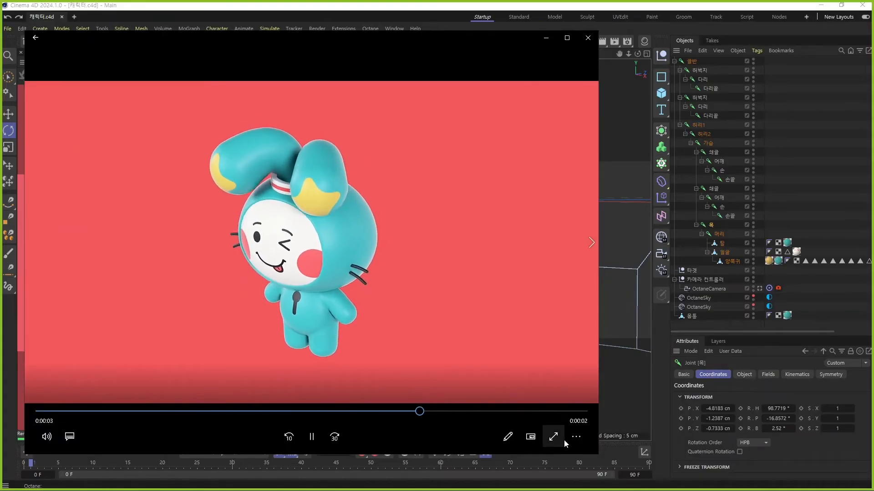
{"action": "left_click", "coordinate": [312, 438]}
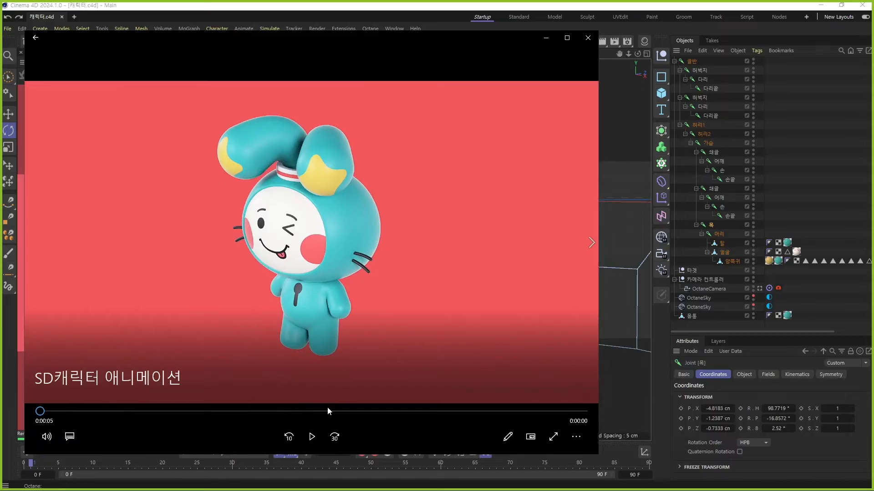
{"action": "left_click", "coordinate": [312, 436]}
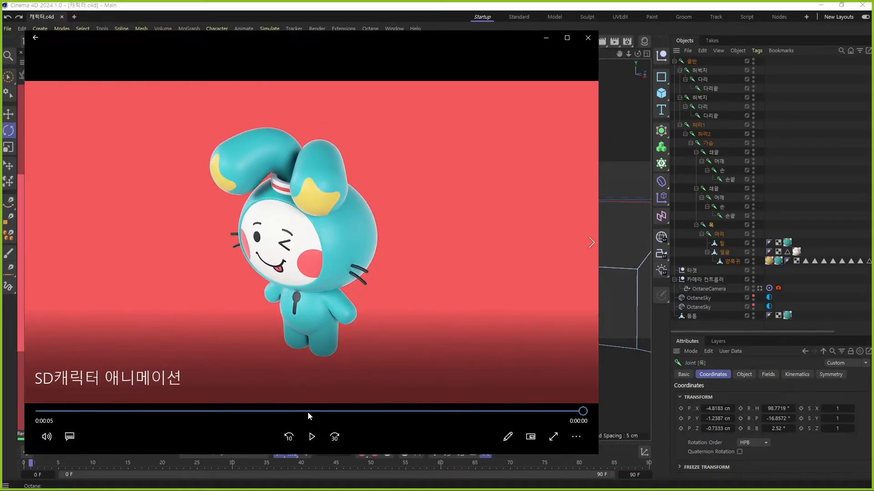
{"action": "left_click", "coordinate": [312, 436]}
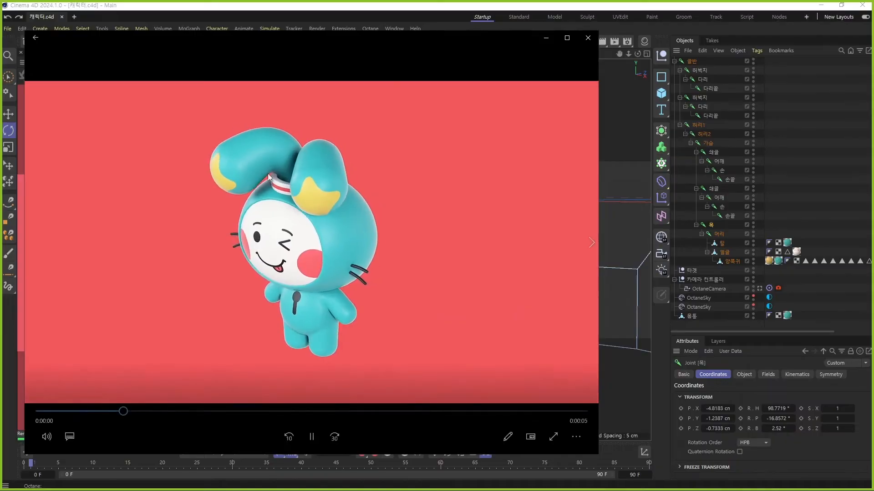
{"action": "left_click", "coordinate": [318, 437]}
{"action": "left_click_drag", "start_coordinate": [328, 413], "coordinate": [40, 356]}
{"action": "left_click", "coordinate": [511, 3]}
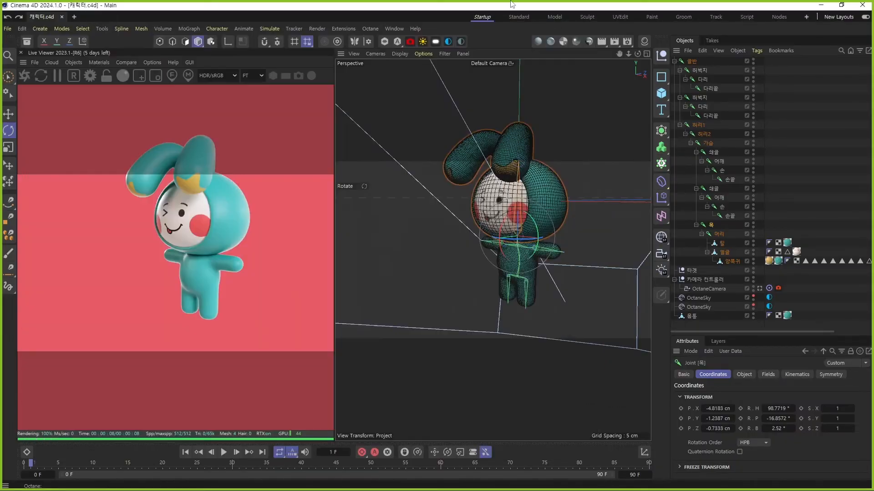
Step: Save the project and draw a seven-joint chain with the Joint Tool through the positive-X ear in the Front view, from base to tip
{"action": "left_click", "coordinate": [810, 183]}
{"action": "middle_click", "coordinate": [547, 232]}
{"action": "middle_click", "coordinate": [563, 294]}
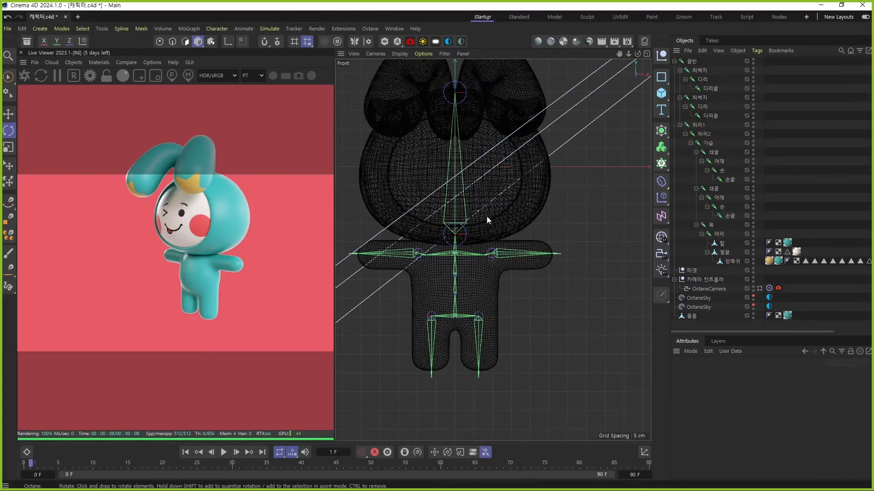
{"action": "middle_click_drag", "start_coordinate": [475, 141], "coordinate": [494, 241], "text": "alt"}
{"action": "scroll", "coordinate": [496, 237], "scroll_direction": "up", "scroll_amount": 6}
{"action": "key", "text": "ctrl+s"}
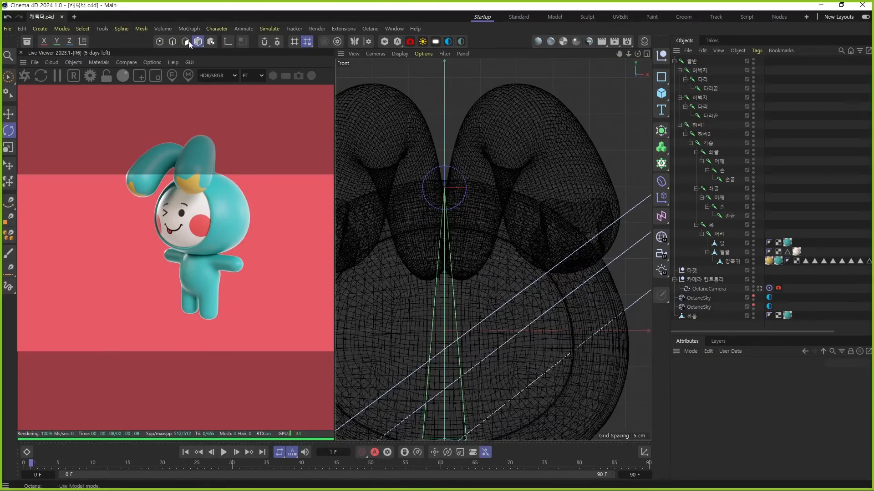
{"action": "left_click", "coordinate": [217, 28]}
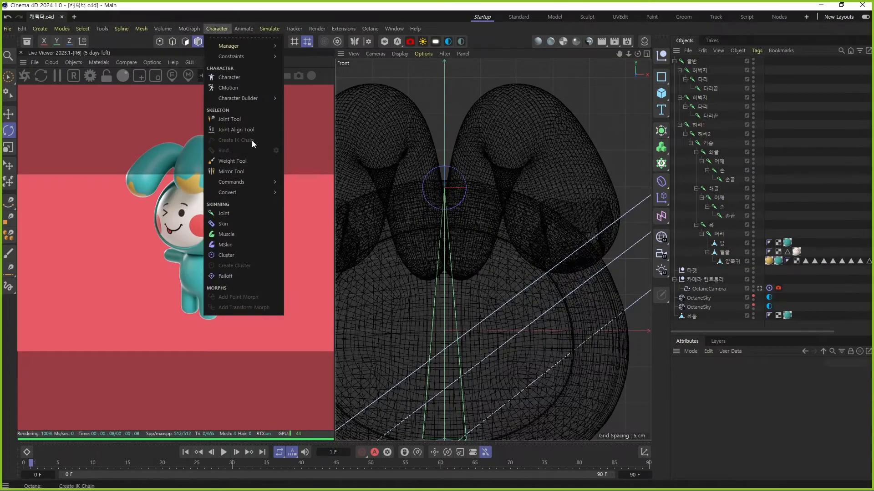
{"action": "left_click", "coordinate": [246, 119]}
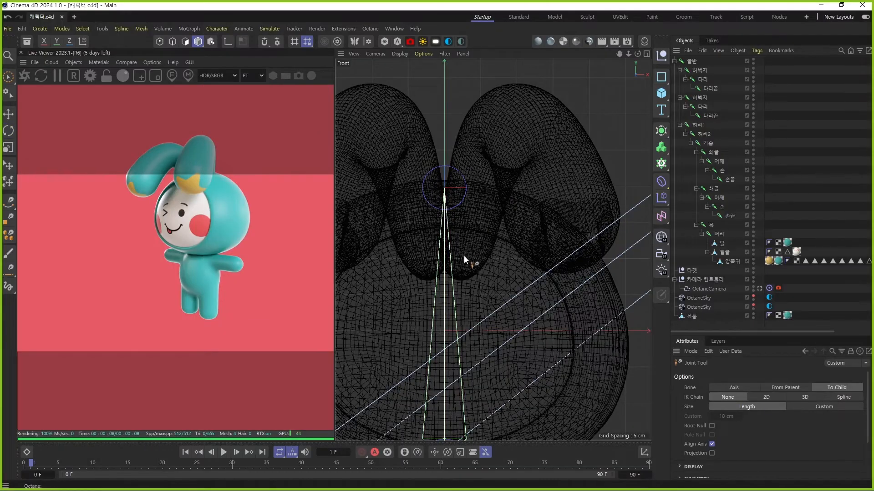
{"action": "left_click_drag", "start_coordinate": [464, 263], "coordinate": [474, 177], "text": "ctrl"}
{"action": "left_click", "coordinate": [482, 184], "text": "ctrl"}
{"action": "left_click", "coordinate": [505, 117], "text": "ctrl"}
{"action": "left_click", "coordinate": [503, 114]}
{"action": "left_click", "coordinate": [551, 140], "text": "ctrl"}
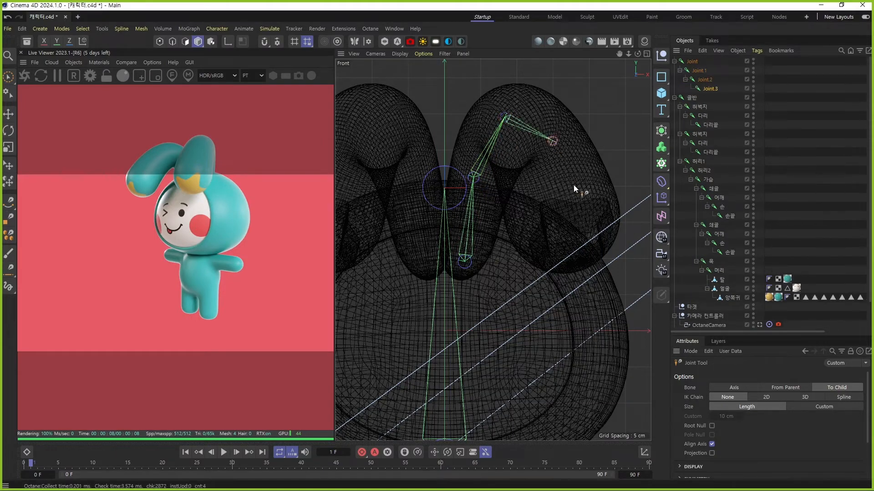
{"action": "left_click", "coordinate": [580, 200], "text": "ctrl"}
{"action": "left_click", "coordinate": [593, 255], "text": "ctrl"}
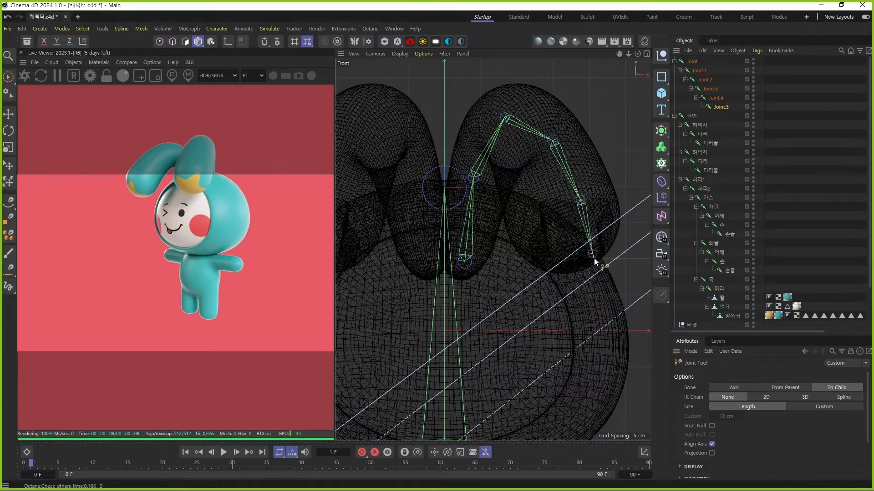
{"action": "left_click", "coordinate": [593, 287], "text": "ctrl"}
Step: Show the ears in the Right view and select Joint.1 of the ear chain with the Move tool
{"action": "middle_click", "coordinate": [566, 295]}
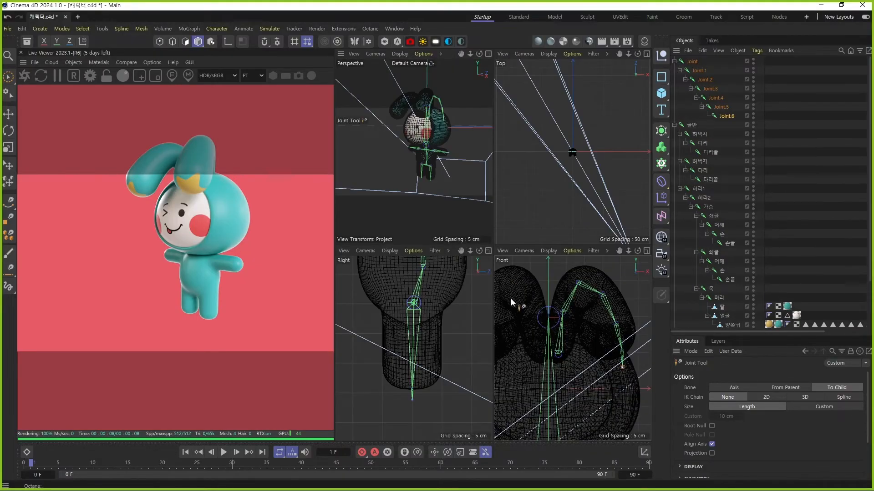
{"action": "middle_click", "coordinate": [418, 291]}
{"action": "middle_click_drag", "start_coordinate": [487, 220], "coordinate": [487, 380], "text": "alt"}
{"action": "middle_click_drag", "start_coordinate": [491, 255], "coordinate": [502, 433], "text": "alt"}
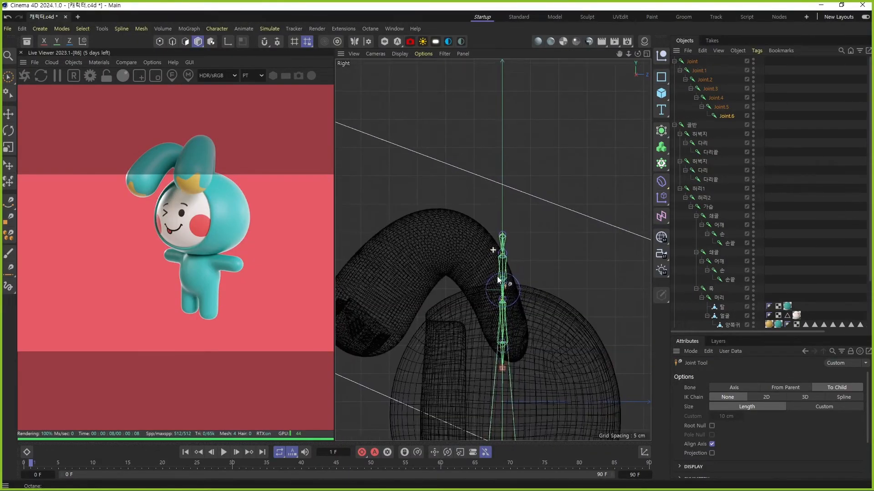
{"action": "middle_click", "coordinate": [499, 276]}
{"action": "key", "text": "e"}
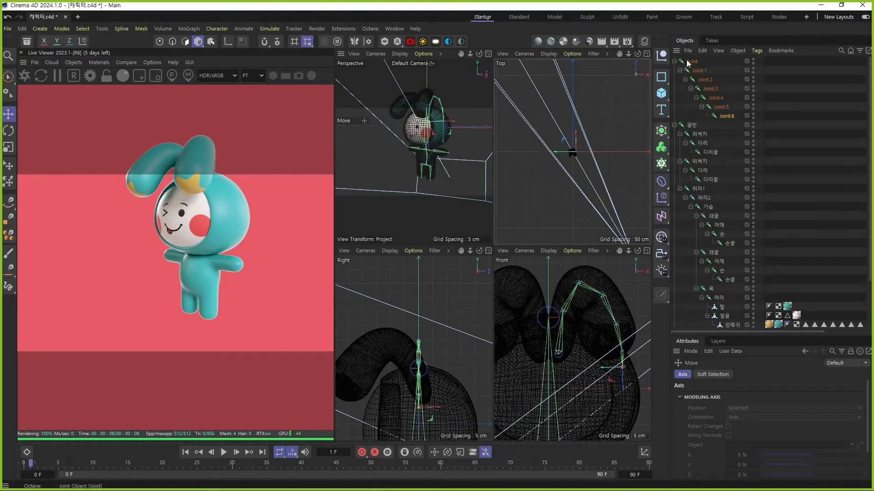
{"action": "left_click", "coordinate": [421, 351]}
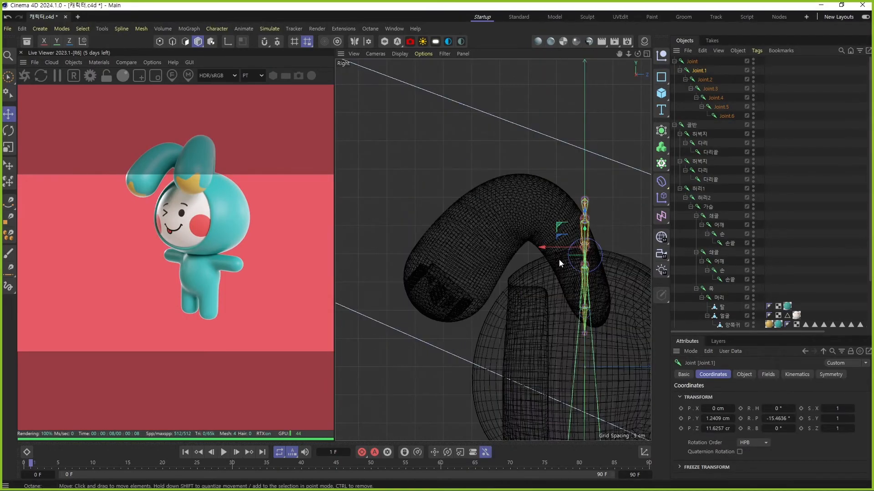
{"action": "left_click", "coordinate": [702, 81]}
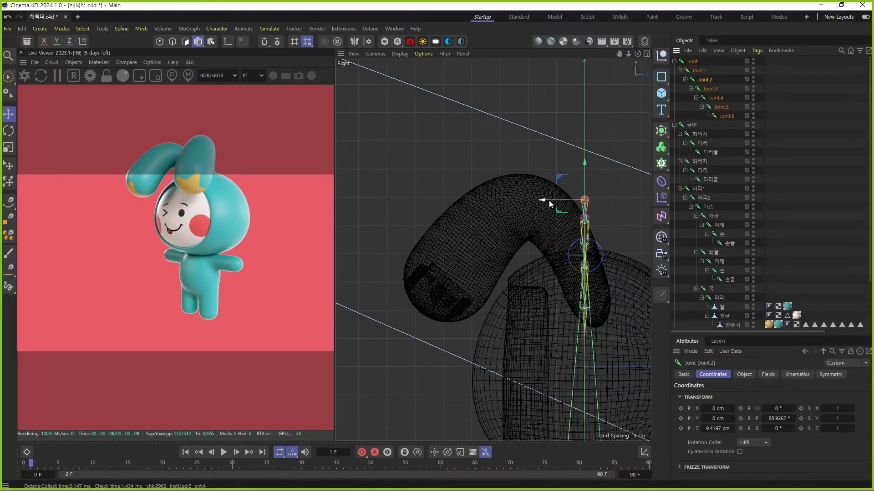
{"action": "left_click_drag", "start_coordinate": [544, 200], "coordinate": [467, 205]}
{"action": "key", "text": "ctrl+z"}
{"action": "key", "text": "ctrl+z"}
Step: Reposition Joint.1 through Joint.6 of the ear chain in the Right view so the joints follow the ear's forward bend down to its tip
{"action": "left_click_drag", "start_coordinate": [552, 247], "coordinate": [533, 248]}
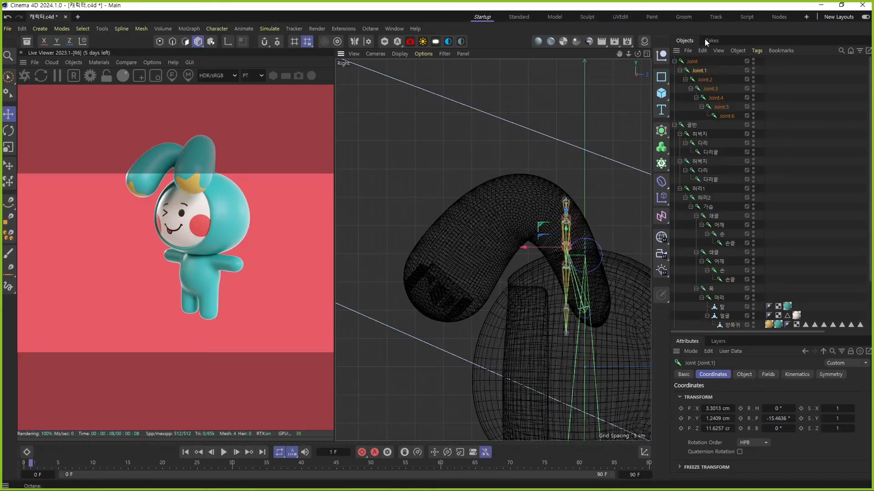
{"action": "left_click", "coordinate": [705, 81]}
{"action": "left_click_drag", "start_coordinate": [536, 205], "coordinate": [475, 219]}
{"action": "left_click", "coordinate": [706, 89]}
{"action": "left_click", "coordinate": [715, 98]}
{"action": "left_click_drag", "start_coordinate": [469, 264], "coordinate": [434, 266]}
{"action": "left_click", "coordinate": [723, 104]}
{"action": "left_click_drag", "start_coordinate": [423, 309], "coordinate": [390, 309]}
{"action": "left_click", "coordinate": [727, 116]}
{"action": "left_click_drag", "start_coordinate": [451, 334], "coordinate": [442, 337]}
Step: Compare the chain across the four views and fine-tune Joint.4 and Joint.5 along the ear's centre in the Right view
{"action": "middle_click", "coordinate": [477, 314]}
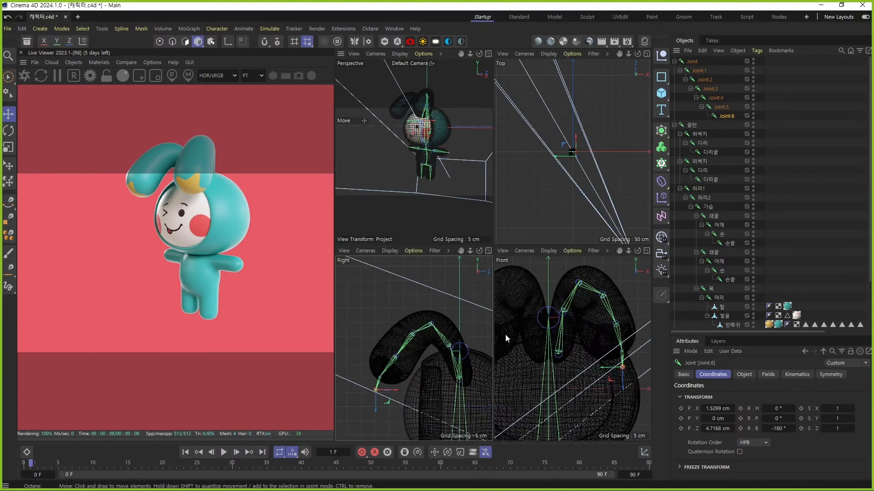
{"action": "key", "text": "F3"}
{"action": "left_click", "coordinate": [716, 97]}
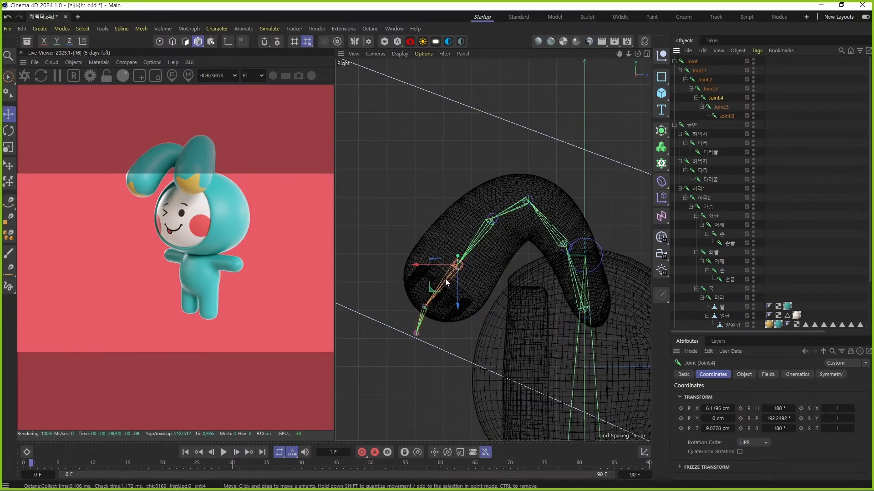
{"action": "left_click_drag", "start_coordinate": [435, 266], "coordinate": [427, 266]}
{"action": "left_click", "coordinate": [722, 107]}
{"action": "left_click_drag", "start_coordinate": [390, 308], "coordinate": [407, 310]}
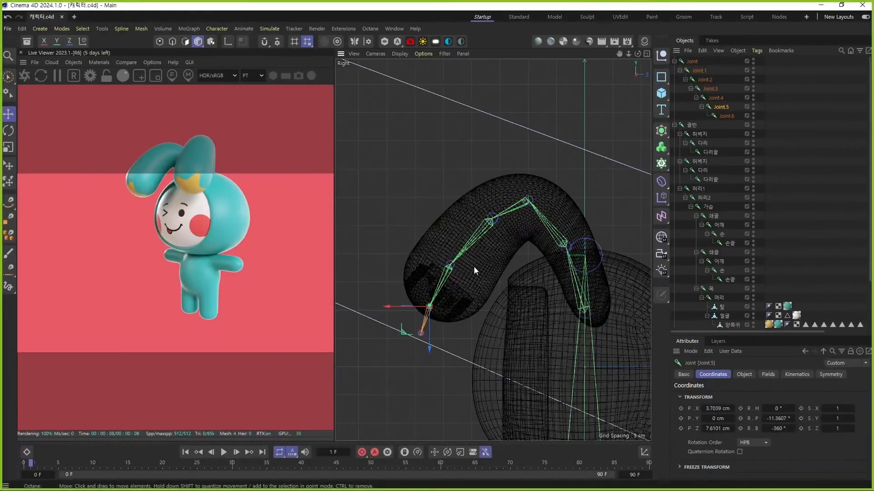
Step: Mirror the whole seven-joint ear chain to the other ear with the Mirror Tool, using World coordinates, X (YZ) axis and + To -
{"action": "middle_click", "coordinate": [474, 268]}
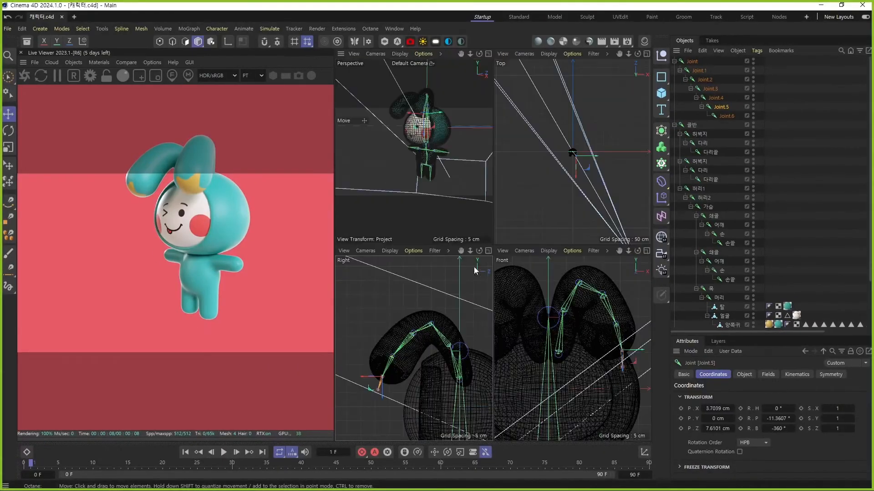
{"action": "middle_click", "coordinate": [464, 240]}
{"action": "scroll", "coordinate": [525, 200], "scroll_direction": "up", "scroll_amount": 5}
{"action": "left_click_drag", "start_coordinate": [550, 152], "coordinate": [504, 154], "text": "alt"}
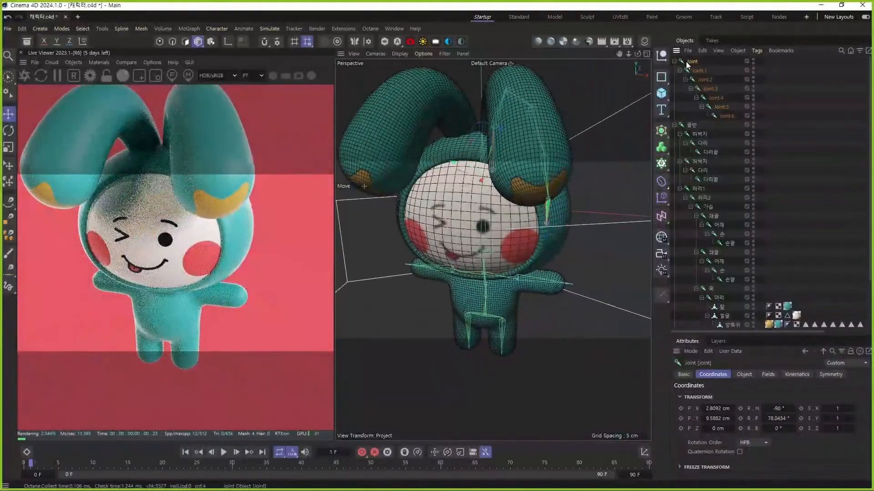
{"action": "left_click", "coordinate": [726, 115], "text": "shift"}
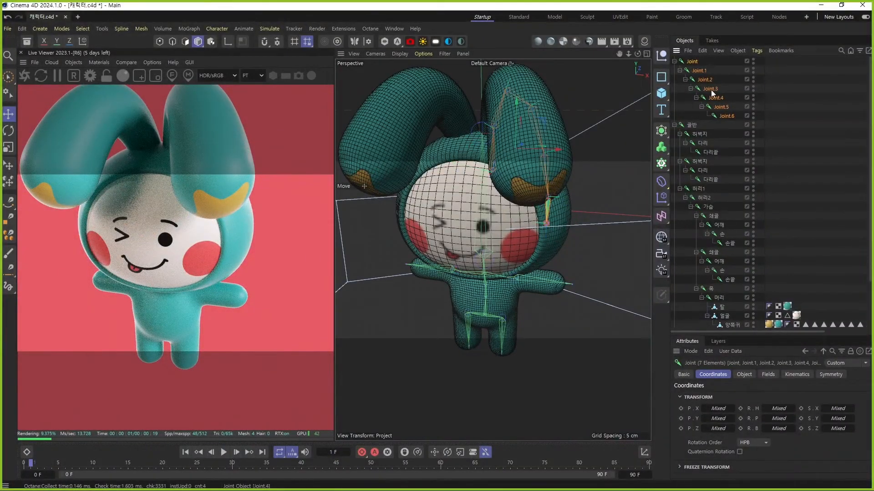
{"action": "left_click", "coordinate": [217, 28]}
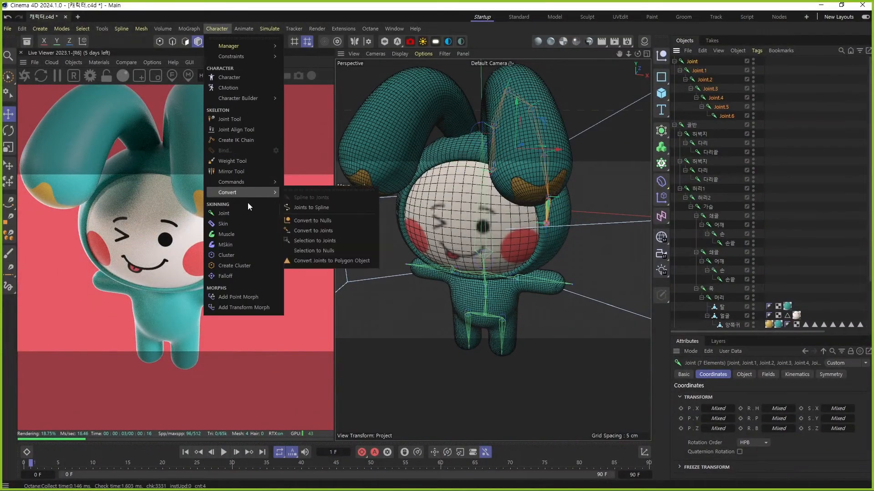
{"action": "left_click", "coordinate": [249, 169]}
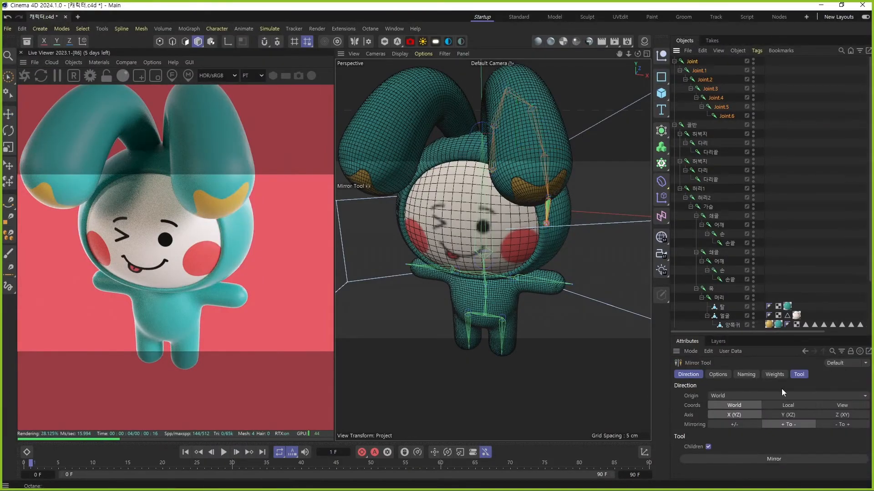
{"action": "left_click", "coordinate": [761, 458]}
{"action": "left_click_drag", "start_coordinate": [505, 270], "coordinate": [527, 269], "text": "alt"}
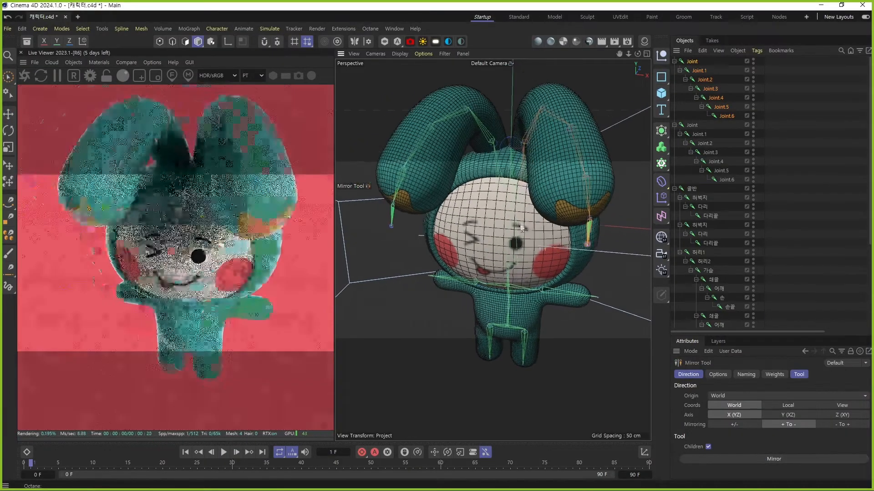
Step: Parent both ear joint chains under the 얼굴 object inside 머리, and save the project
{"action": "left_click", "coordinate": [692, 126]}
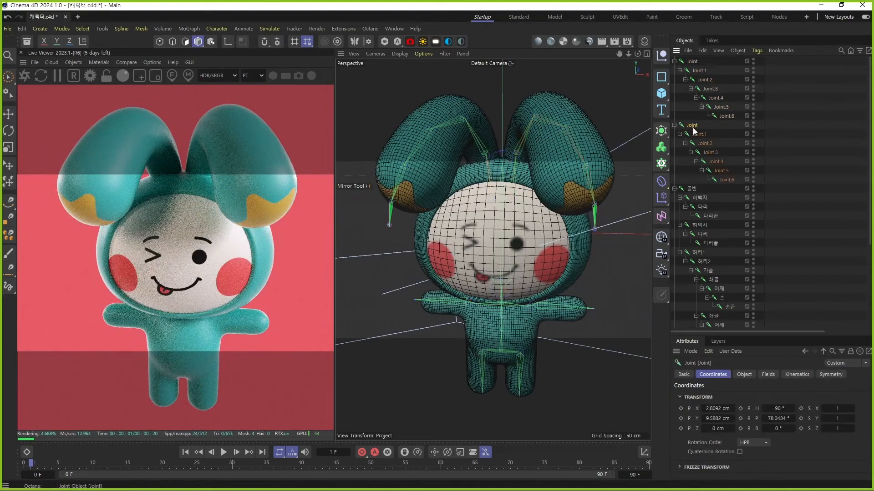
{"action": "left_click", "coordinate": [724, 180]}
{"action": "left_click", "coordinate": [692, 62], "text": "shift"}
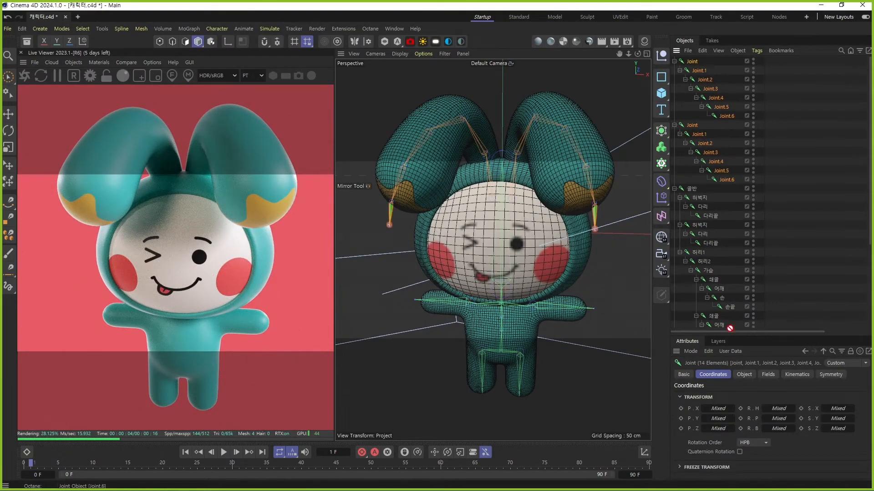
{"action": "scroll", "coordinate": [731, 327], "scroll_direction": "down", "scroll_amount": 4}
{"action": "left_click_drag", "start_coordinate": [730, 326], "coordinate": [731, 261]}
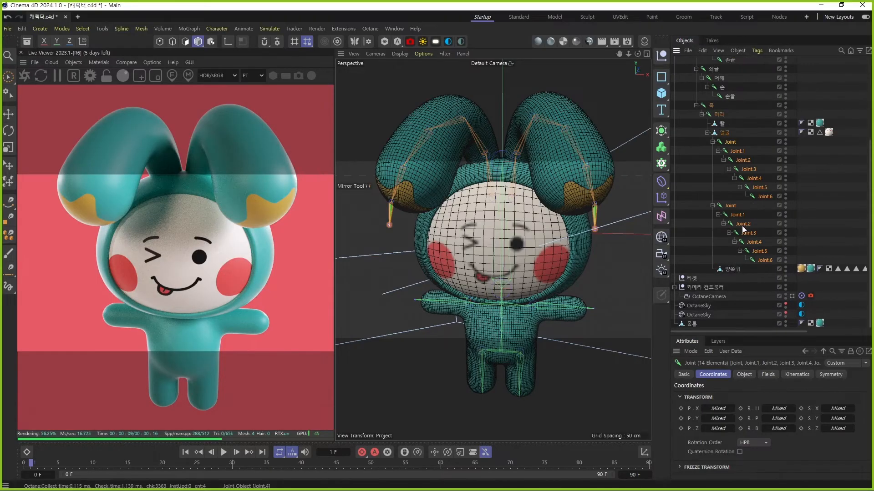
{"action": "key", "text": "ctrl+s"}
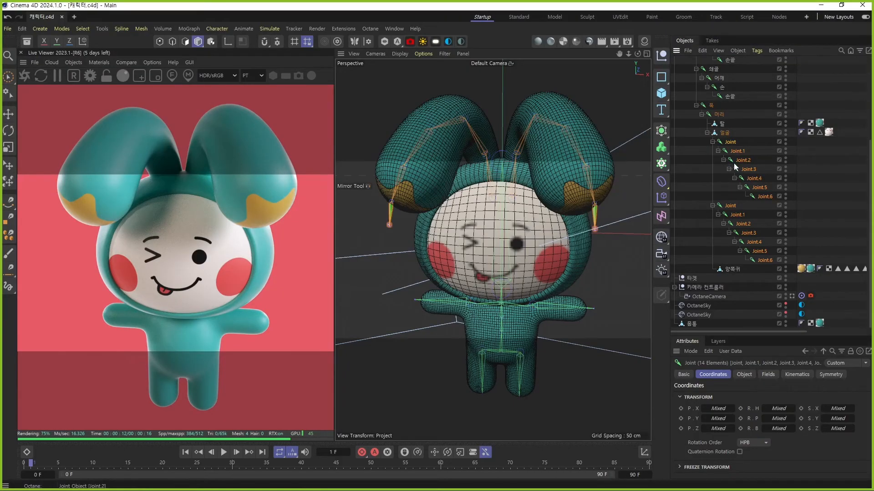
{"action": "left_click", "coordinate": [815, 173]}
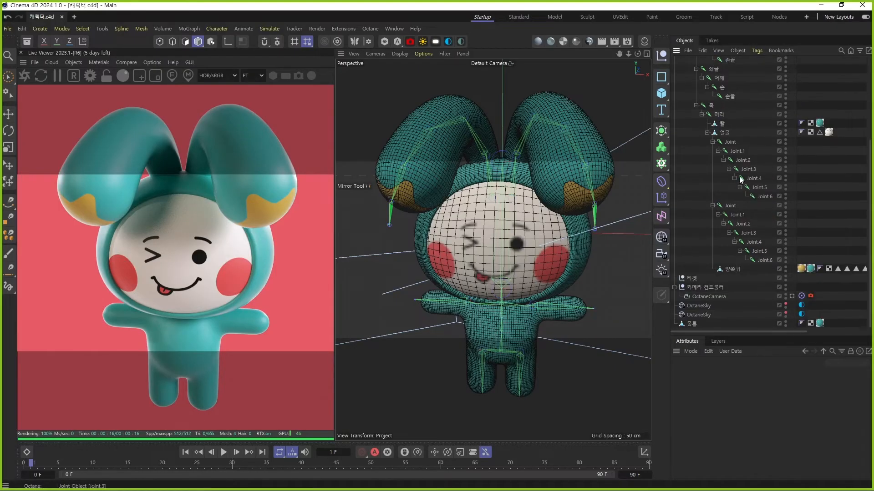
{"action": "middle_click_drag", "start_coordinate": [525, 315], "coordinate": [522, 293], "text": "alt"}
{"action": "key", "text": "e"}
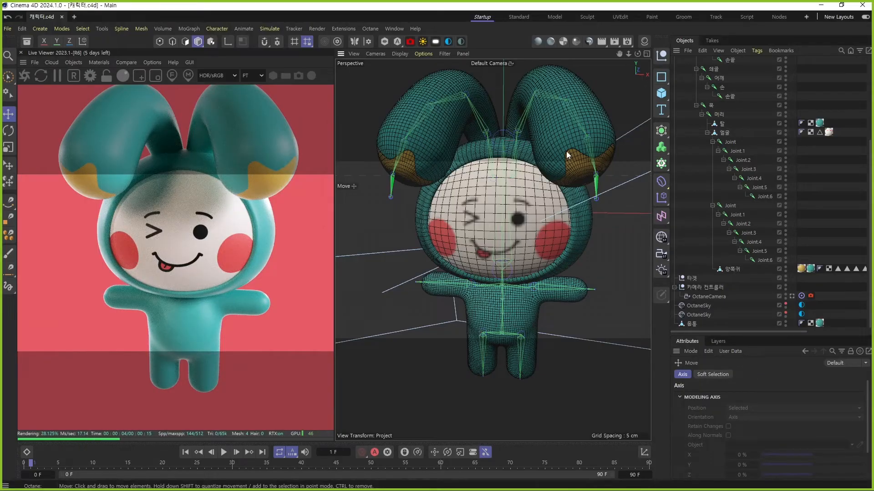
{"action": "left_click", "coordinate": [216, 28]}
{"action": "left_click", "coordinate": [222, 36]}
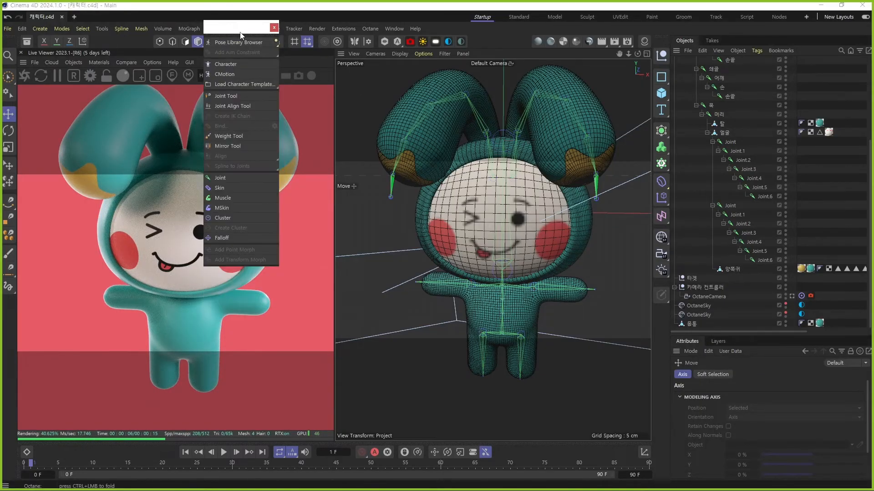
{"action": "left_click", "coordinate": [274, 27]}
{"action": "left_click", "coordinate": [217, 29]}
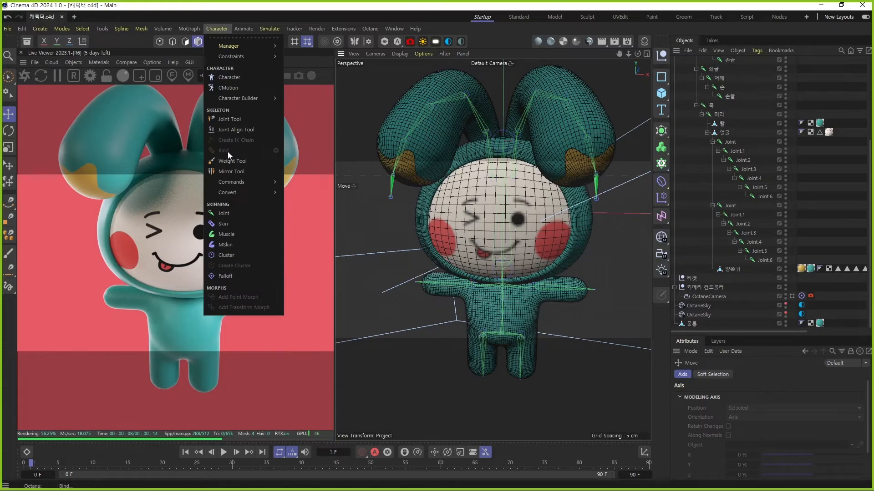
Step: Bind the 양쪽귀 mesh to all joints of both ear chains
{"action": "left_click", "coordinate": [737, 269]}
{"action": "left_click", "coordinate": [735, 269]}
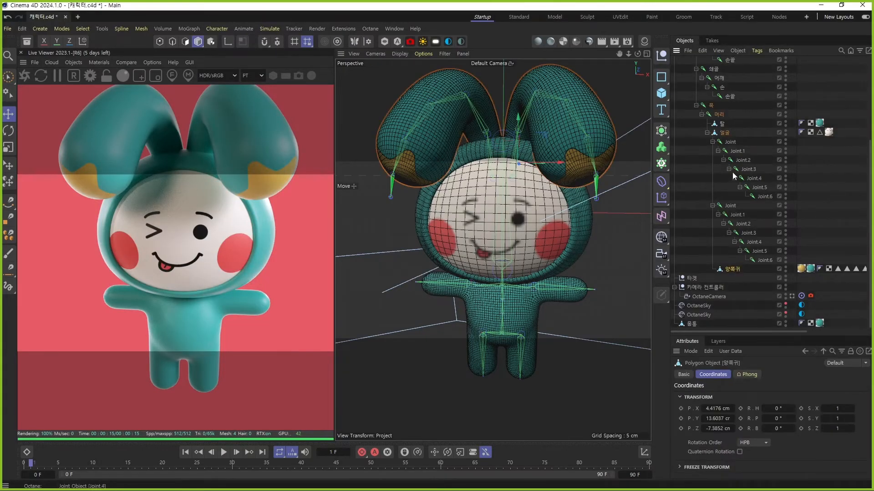
{"action": "left_click", "coordinate": [732, 143]}
{"action": "left_click", "coordinate": [735, 269], "text": "shift"}
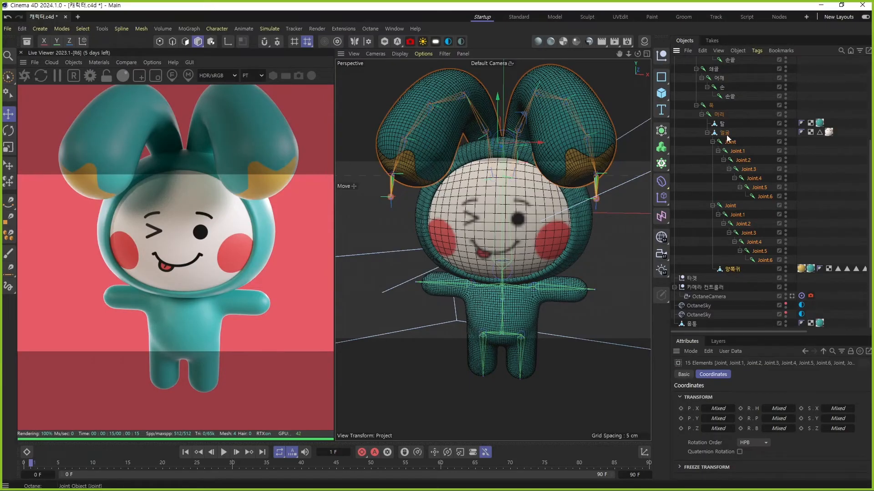
{"action": "left_click", "coordinate": [213, 28]}
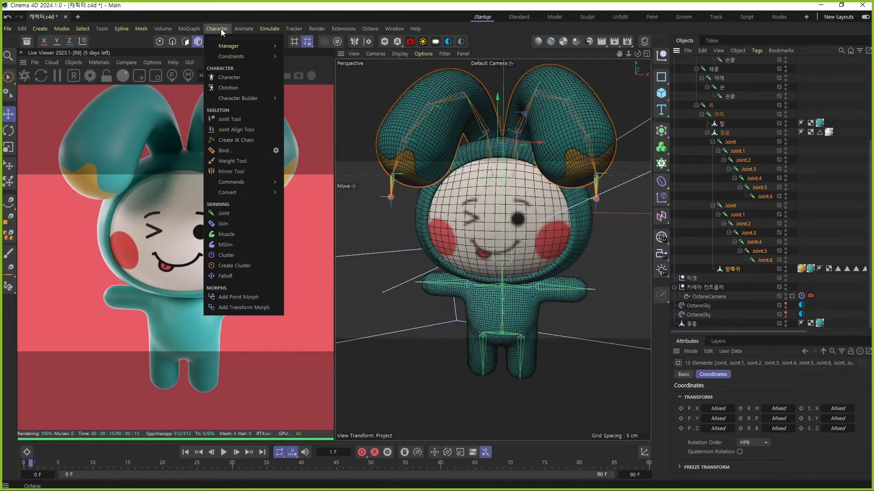
{"action": "left_click", "coordinate": [242, 150]}
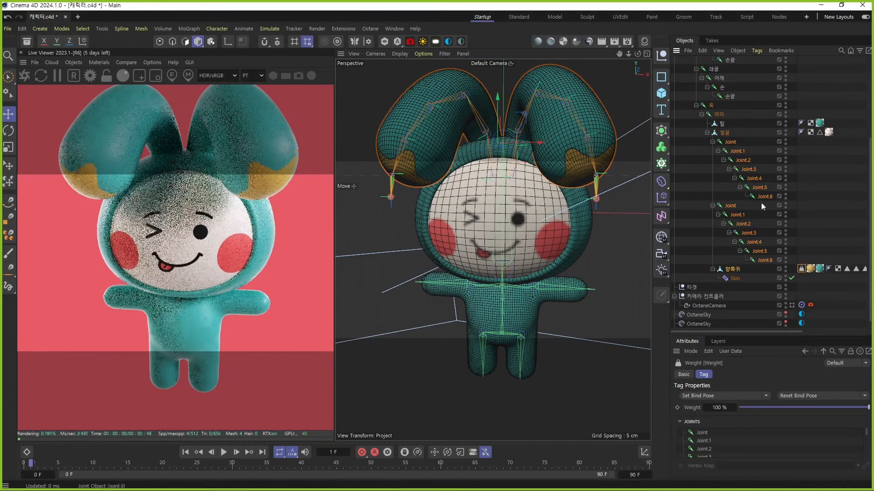
{"action": "middle_click_drag", "start_coordinate": [488, 162], "coordinate": [511, 200], "text": "alt"}
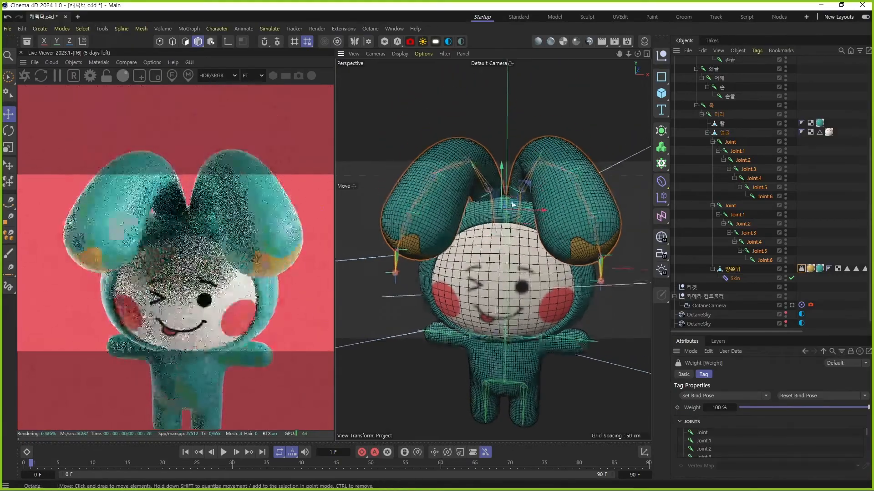
{"action": "left_click_drag", "start_coordinate": [511, 201], "coordinate": [516, 202], "text": "alt"}
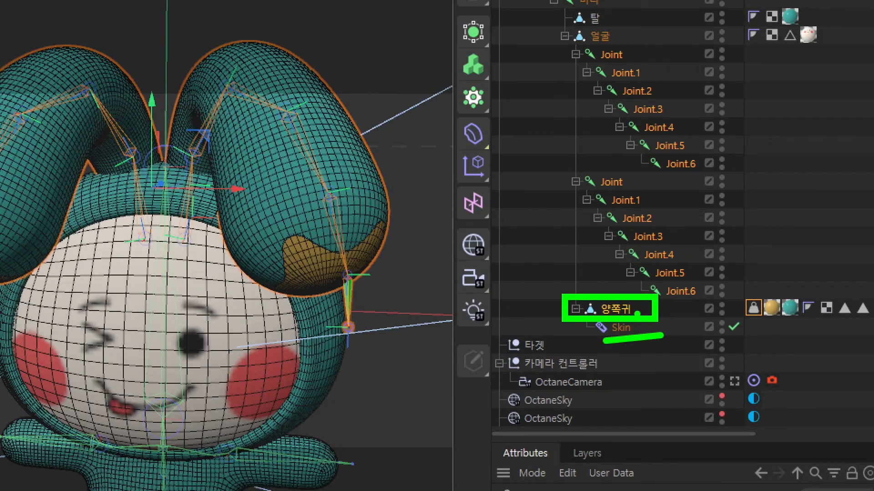
{"action": "left_click_drag", "start_coordinate": [558, 67], "coordinate": [578, 251]}
{"action": "mouse_move", "coordinate": [538, 192]}
{"action": "left_mouse_down"}
{"action": "mouse_move", "coordinate": [526, 408]}
{"action": "mouse_move", "coordinate": [583, 340]}
{"action": "mouse_move", "coordinate": [593, 379]}
{"action": "left_mouse_up"}
{"action": "left_click_drag", "start_coordinate": [666, 338], "coordinate": [636, 317]}
{"action": "left_click_drag", "start_coordinate": [694, 297], "coordinate": [671, 337]}
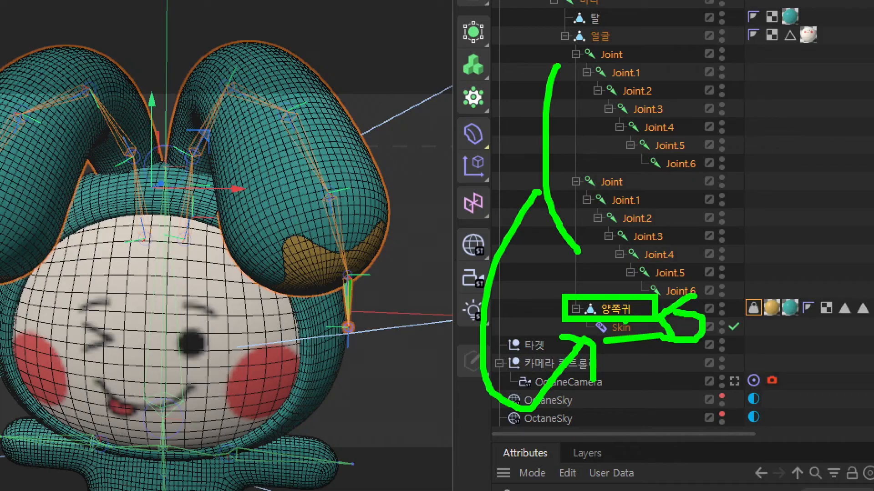
{"action": "mouse_move", "coordinate": [767, 320]}
{"action": "left_mouse_down"}
{"action": "mouse_move", "coordinate": [735, 286]}
{"action": "mouse_move", "coordinate": [750, 341]}
{"action": "mouse_move", "coordinate": [730, 337]}
{"action": "left_mouse_up"}
{"action": "key", "text": "Escape"}
Step: Activate the Weight Tool from the 양쪽귀 Weight tag and examine the joint influence colours on both ears
{"action": "left_click", "coordinate": [807, 255]}
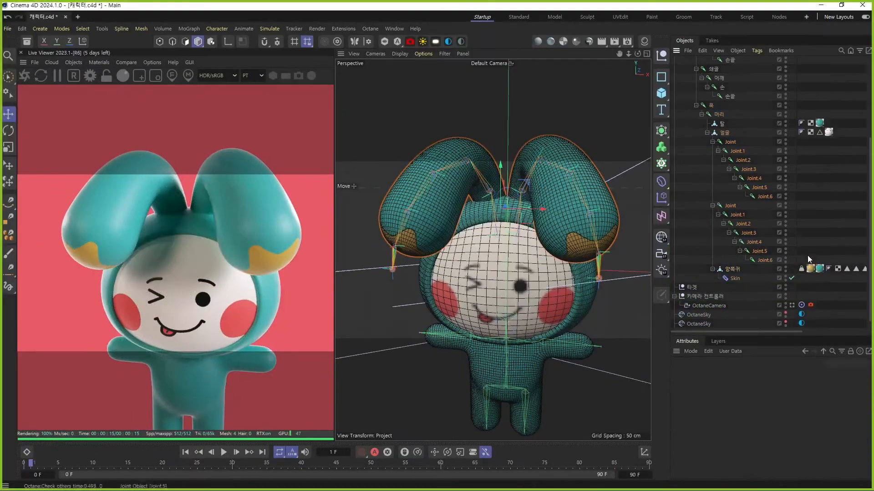
{"action": "left_click", "coordinate": [801, 269]}
{"action": "double_click", "coordinate": [801, 269]}
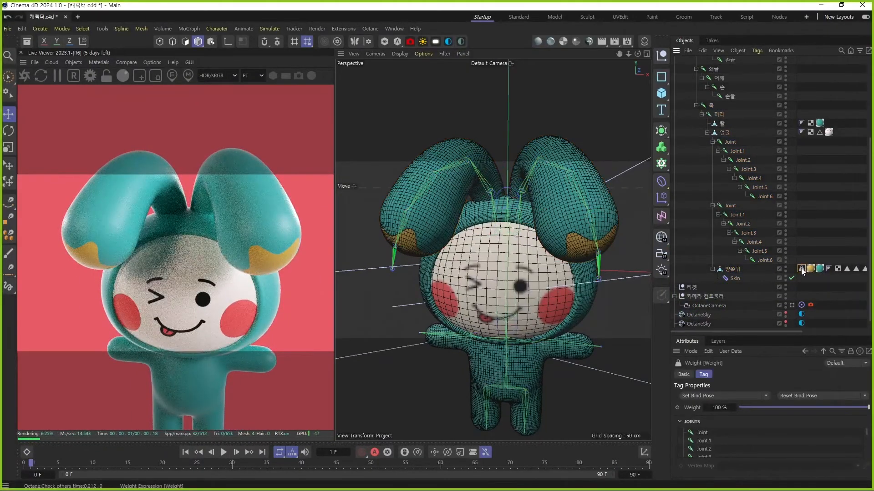
{"action": "left_click_drag", "start_coordinate": [514, 191], "coordinate": [484, 191], "text": "alt"}
{"action": "scroll", "coordinate": [499, 176], "scroll_direction": "up", "scroll_amount": 5}
{"action": "scroll", "coordinate": [508, 186], "scroll_direction": "down", "scroll_amount": 5}
{"action": "left_click", "coordinate": [803, 269]}
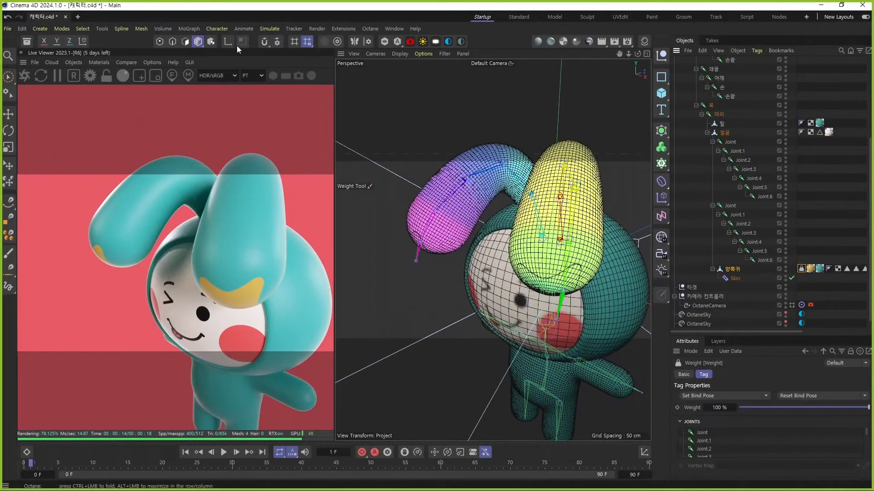
Step: Open the Weight Manager for the ear weights and close it again
{"action": "left_click", "coordinate": [218, 31]}
{"action": "left_click", "coordinate": [225, 43]}
{"action": "left_click", "coordinate": [217, 29]}
{"action": "mouse_move", "coordinate": [226, 47]}
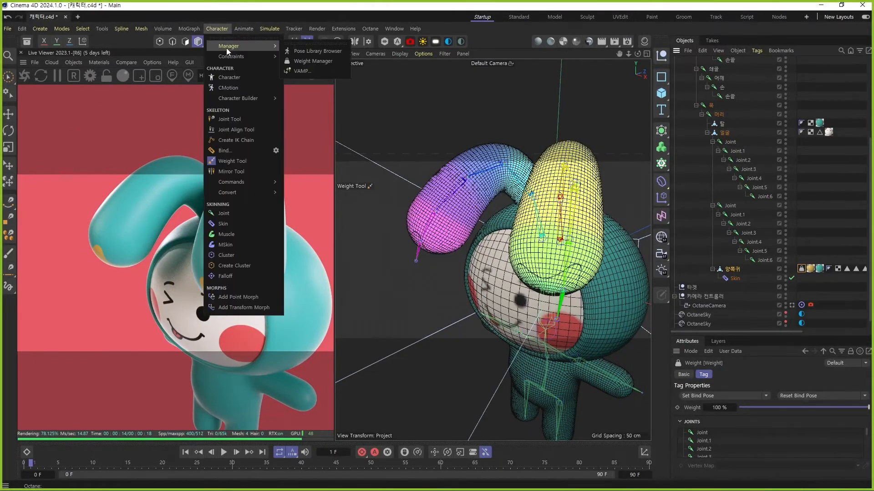
{"action": "left_click", "coordinate": [324, 65]}
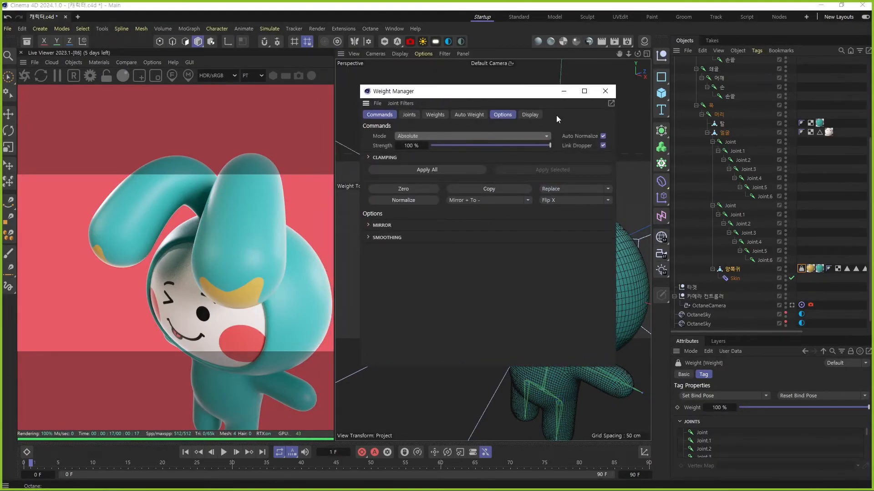
{"action": "left_click", "coordinate": [606, 91]}
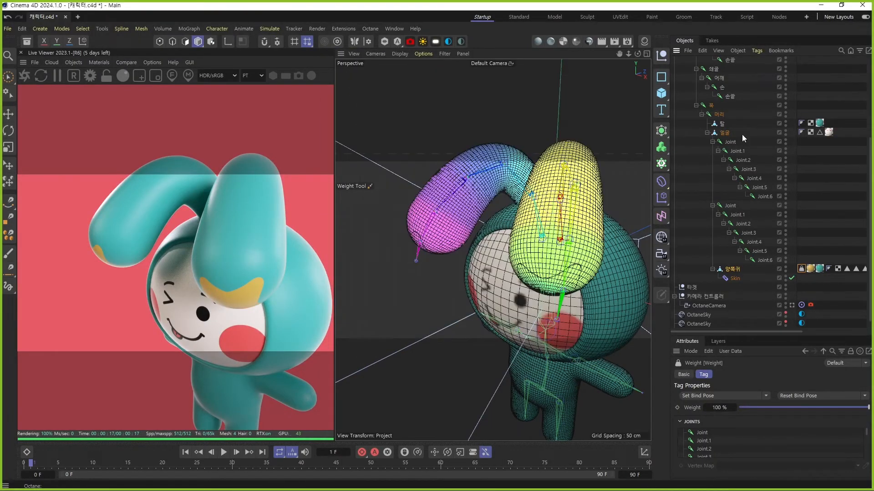
Step: Open the Weight Manager from the 양쪽귀 Weight tag, show its full joint list and select all the ear joints
{"action": "left_click", "coordinate": [802, 270]}
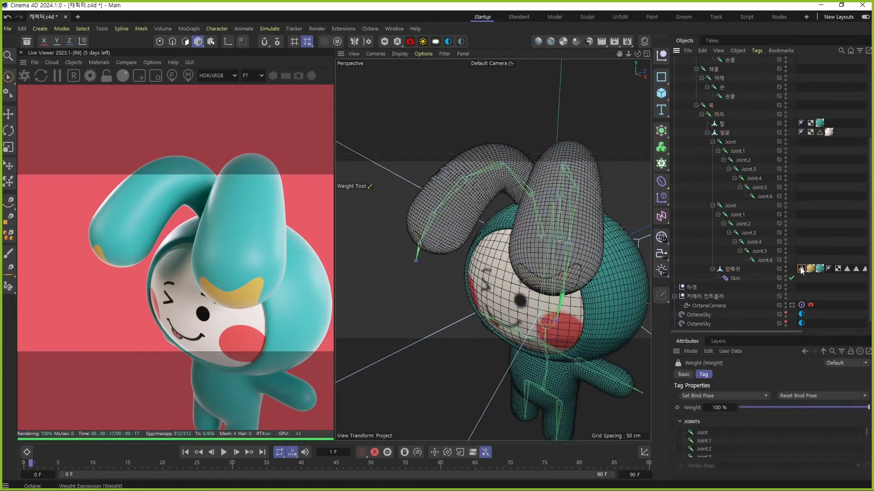
{"action": "double_click", "coordinate": [801, 270]}
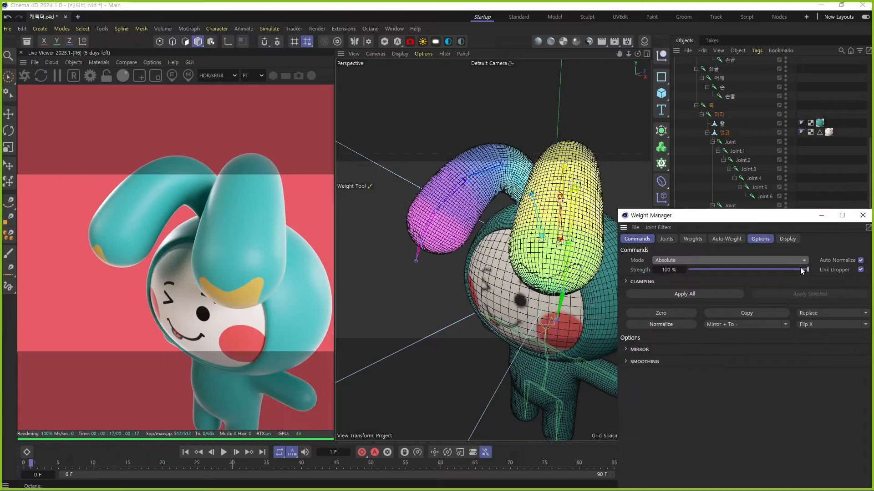
{"action": "left_click_drag", "start_coordinate": [732, 223], "coordinate": [726, 162]}
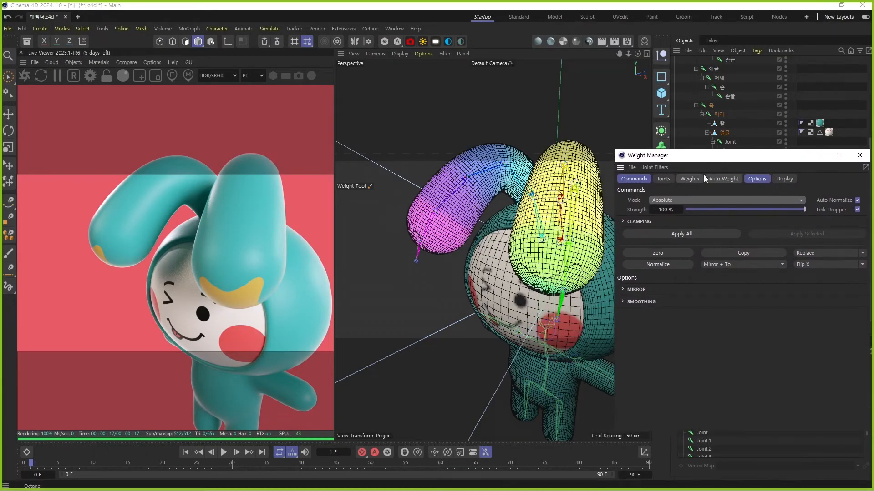
{"action": "left_click", "coordinate": [663, 179]}
{"action": "left_click_drag", "start_coordinate": [681, 155], "coordinate": [681, 91]}
{"action": "left_click_drag", "start_coordinate": [692, 190], "coordinate": [693, 347]}
{"action": "left_click_drag", "start_coordinate": [674, 300], "coordinate": [650, 163]}
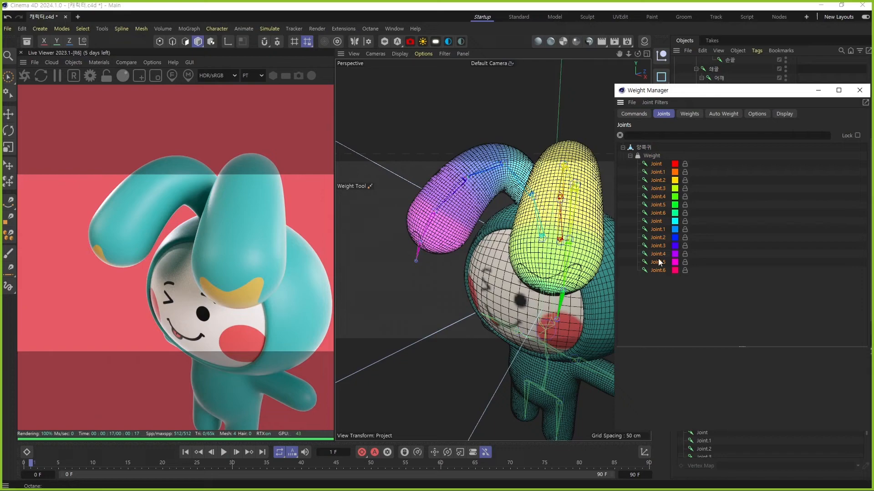
Step: Set the Weight Manager mode to Smooth and apply it to all ear joint weights, leaving the window clear of the object list
{"action": "left_click", "coordinate": [634, 114]}
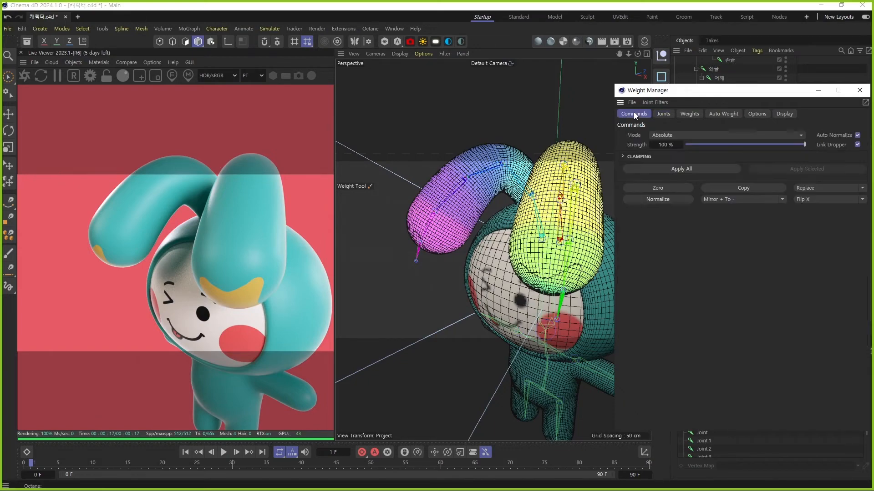
{"action": "left_click", "coordinate": [680, 134]}
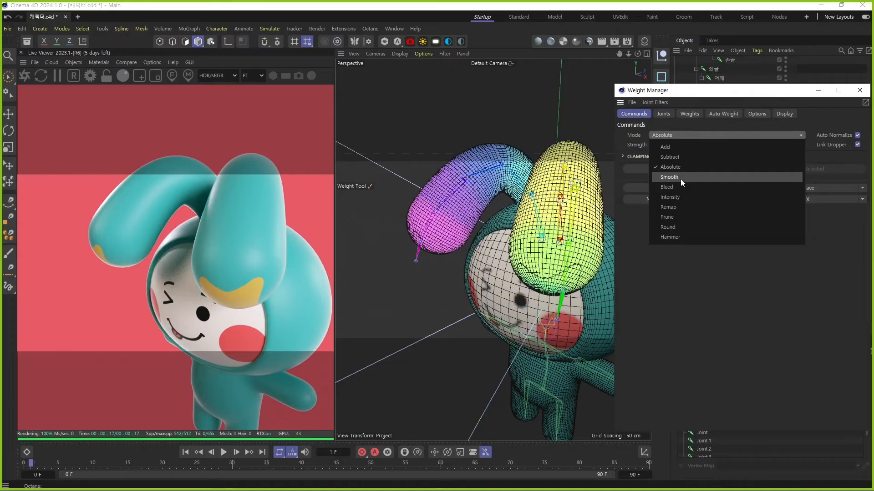
{"action": "left_click", "coordinate": [681, 178]}
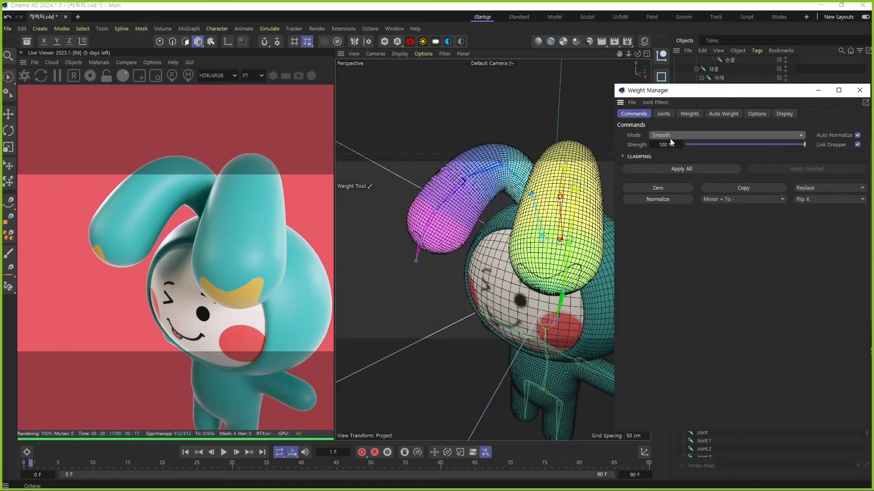
{"action": "left_click", "coordinate": [681, 167]}
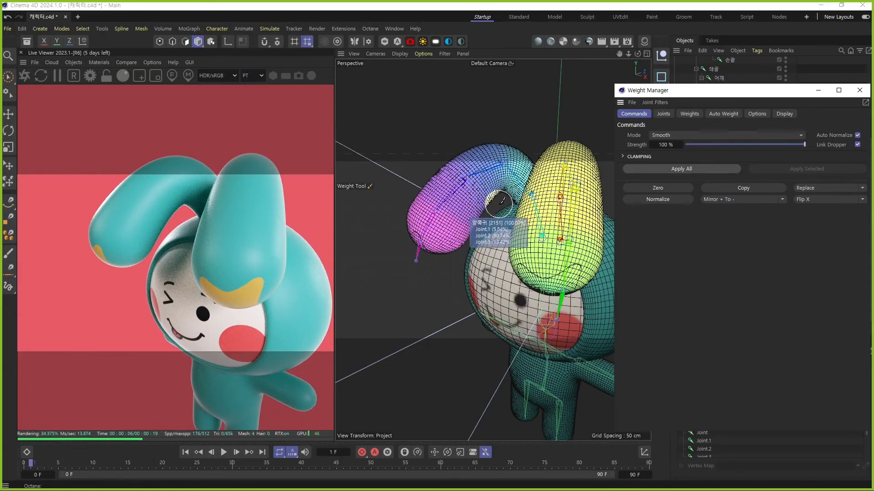
{"action": "left_click_drag", "start_coordinate": [739, 94], "coordinate": [243, 140]}
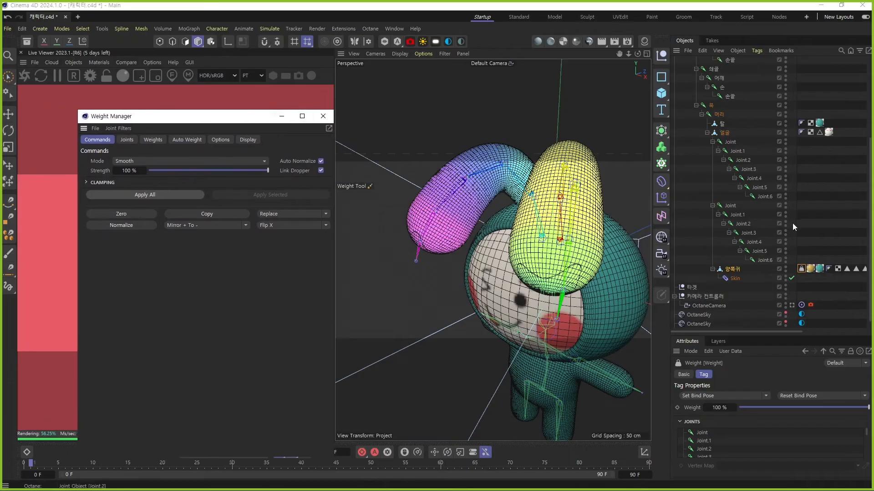
Step: Select the body joints from 골반 through 목 together with the 몸통 mesh and bind them
{"action": "left_click", "coordinate": [812, 201]}
{"action": "scroll", "coordinate": [719, 292], "scroll_direction": "down", "scroll_amount": 1}
{"action": "left_click", "coordinate": [695, 326]}
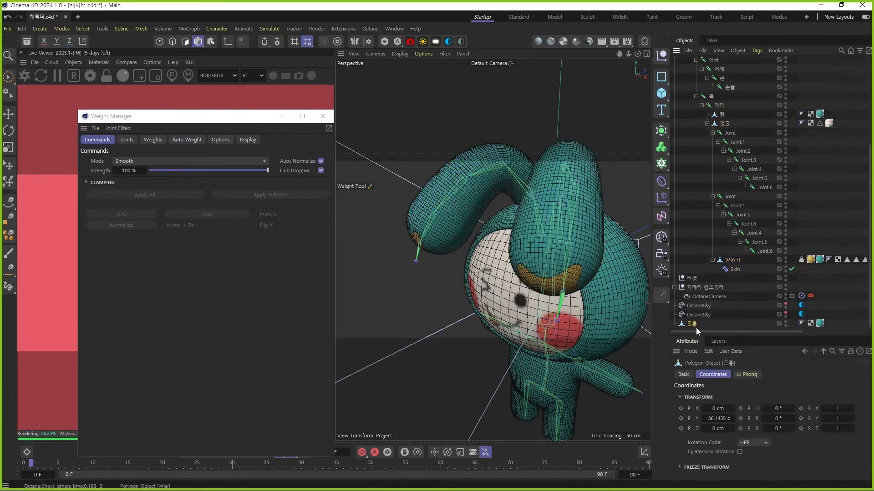
{"action": "scroll", "coordinate": [712, 228], "scroll_direction": "up", "scroll_amount": 5}
{"action": "left_click", "coordinate": [692, 62]}
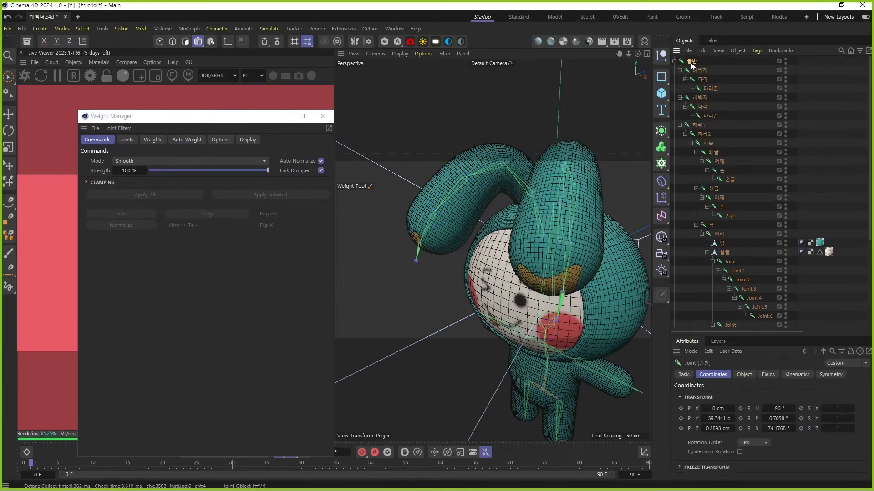
{"action": "left_click", "coordinate": [710, 226], "text": "shift"}
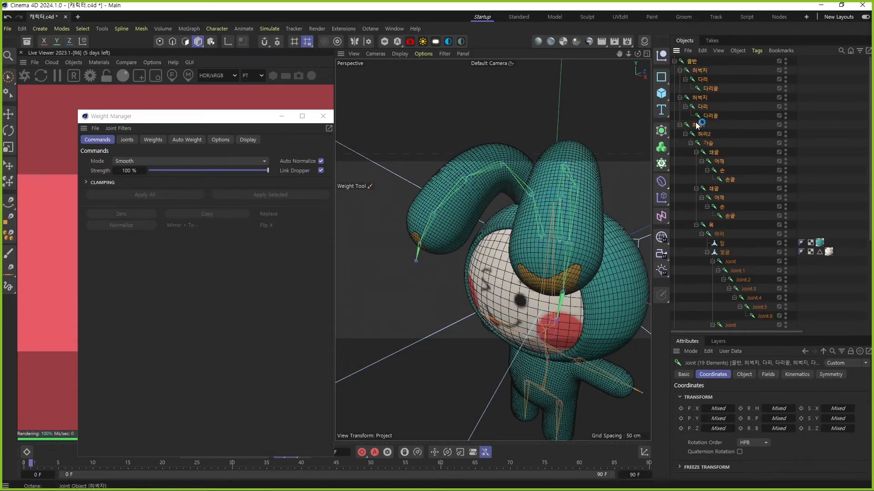
{"action": "scroll", "coordinate": [716, 273], "scroll_direction": "down", "scroll_amount": 5}
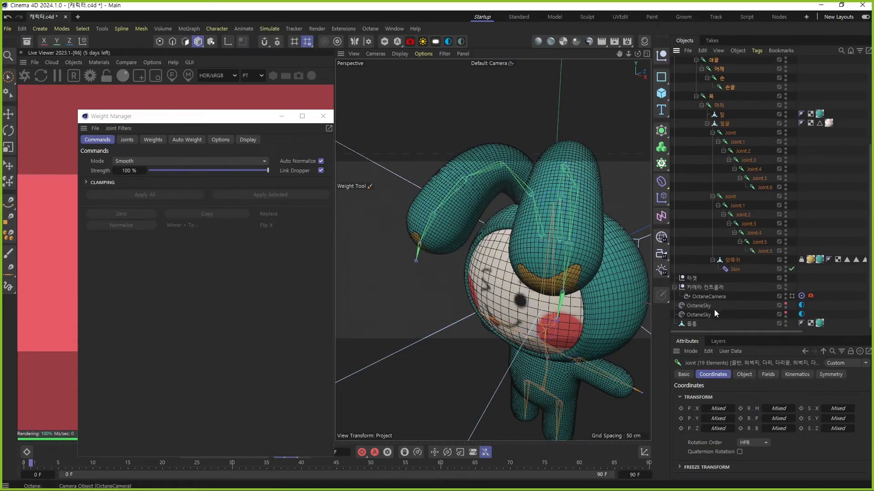
{"action": "left_click", "coordinate": [691, 325], "text": "ctrl"}
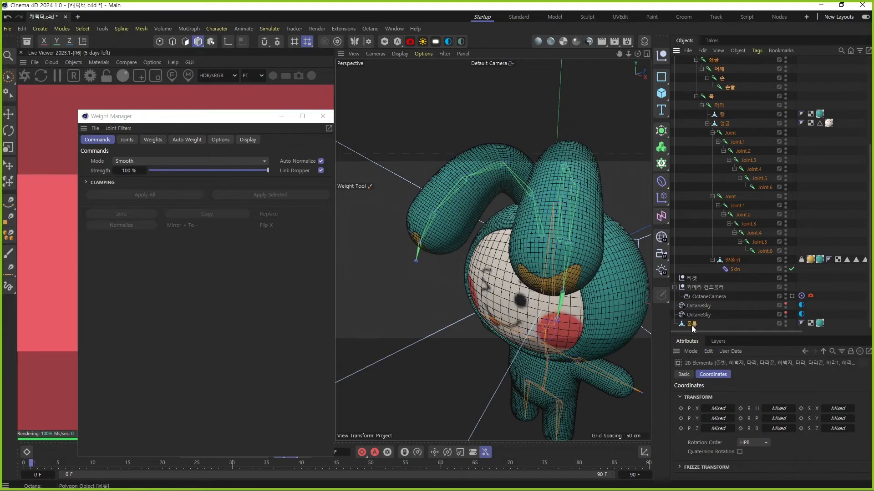
{"action": "scroll", "coordinate": [718, 153], "scroll_direction": "up", "scroll_amount": 4}
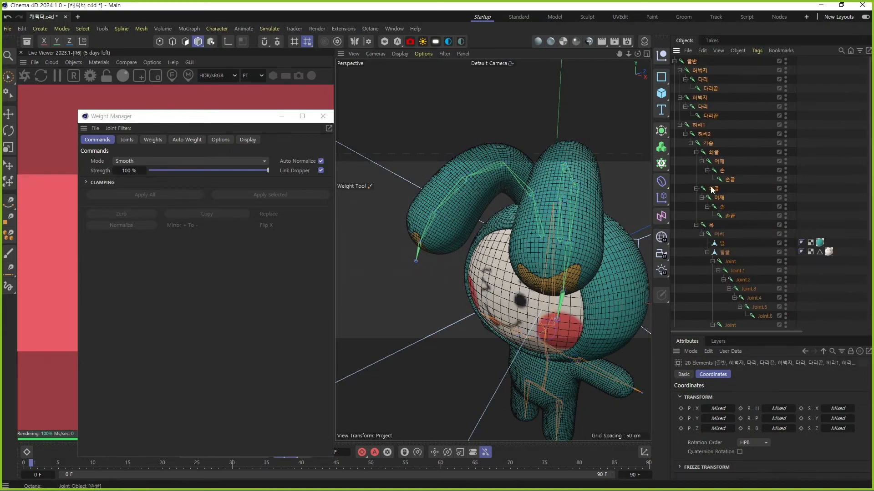
{"action": "scroll", "coordinate": [714, 259], "scroll_direction": "down", "scroll_amount": 5}
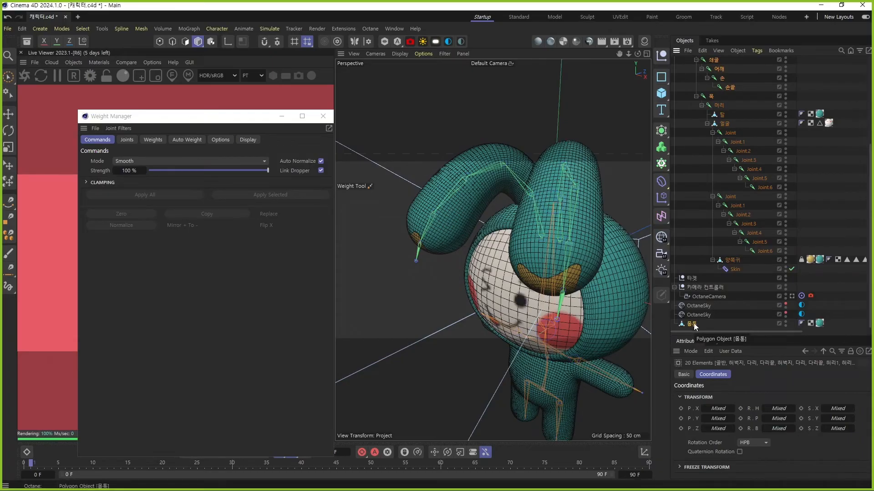
{"action": "left_click", "coordinate": [223, 29]}
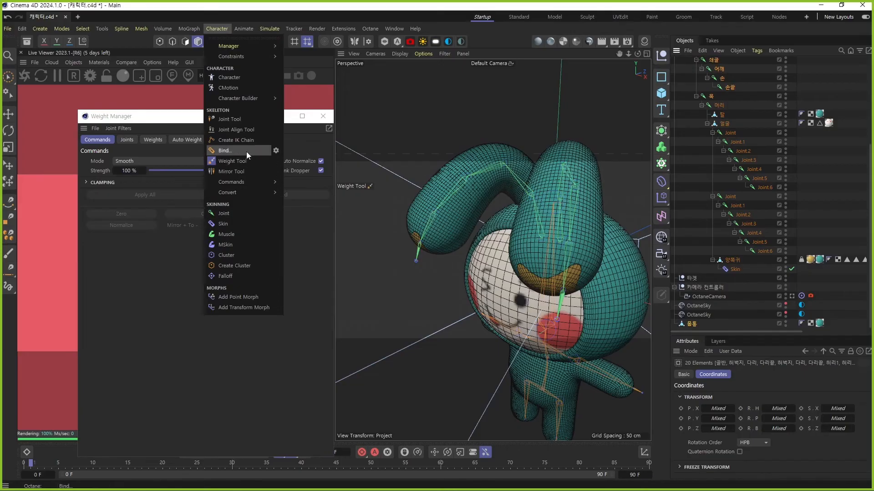
{"action": "left_click", "coordinate": [247, 151]}
Step: Expand the 몸통 mesh, close the duplicate Weight Manager windows and reopen a single one from its Weight tag
{"action": "left_click_drag", "start_coordinate": [557, 321], "coordinate": [553, 268], "text": "alt"}
{"action": "left_click", "coordinate": [829, 304]}
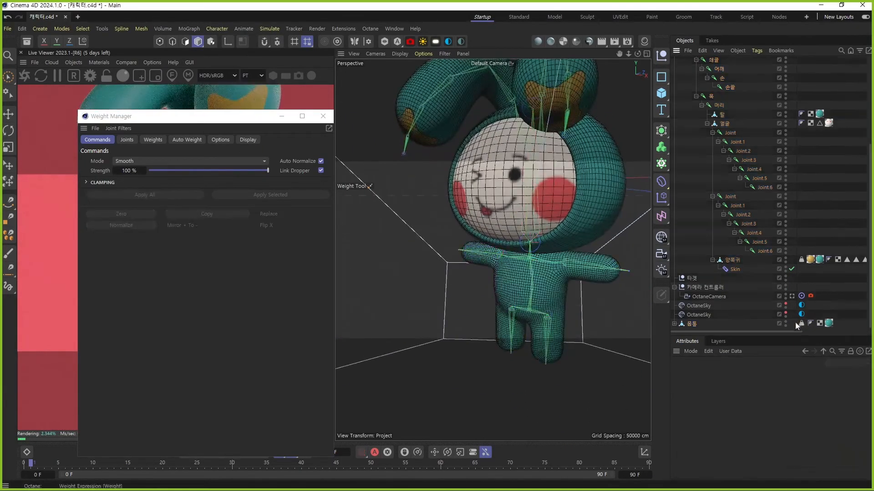
{"action": "left_click", "coordinate": [674, 324]}
{"action": "left_click", "coordinate": [698, 324]}
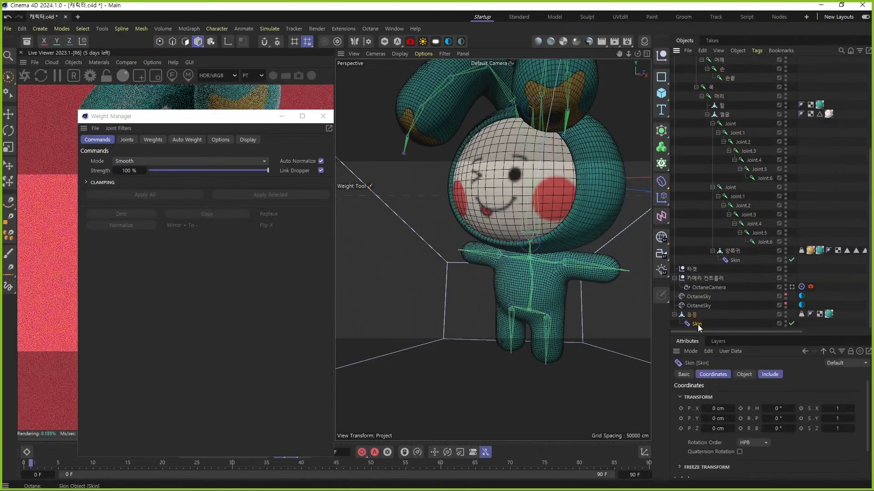
{"action": "left_click", "coordinate": [802, 314]}
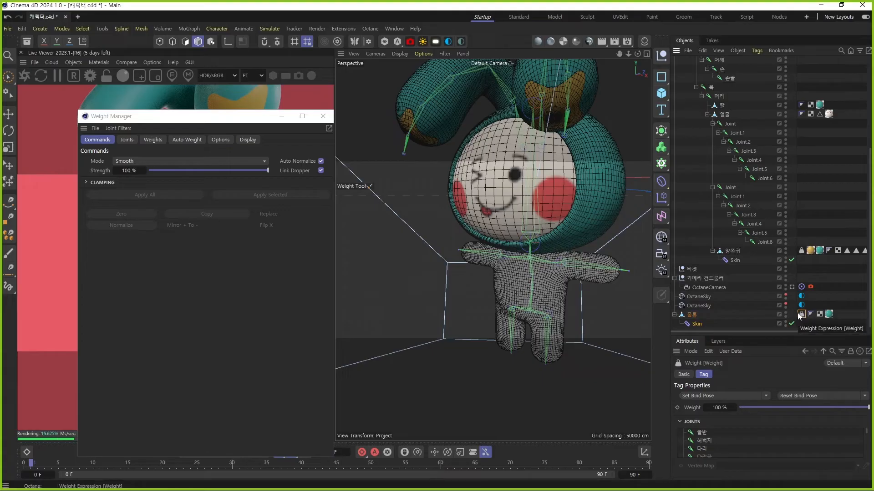
{"action": "double_click", "coordinate": [801, 315]}
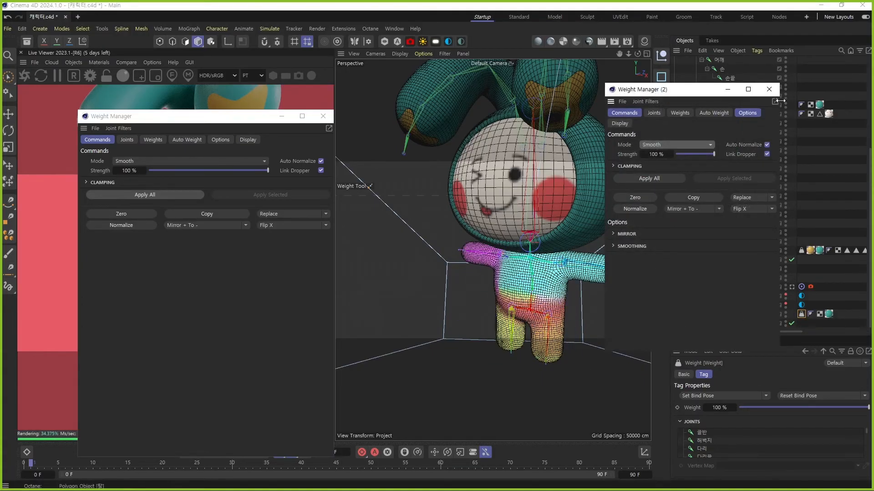
{"action": "left_click", "coordinate": [323, 117]}
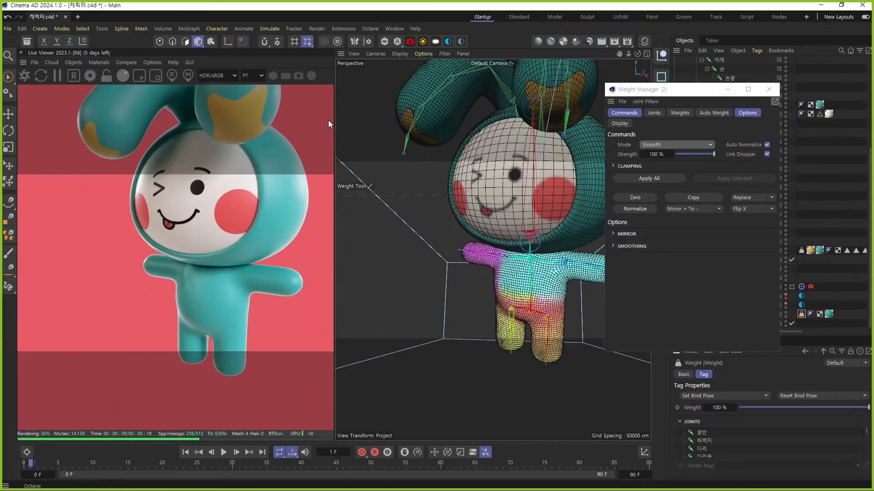
{"action": "left_click", "coordinate": [770, 89]}
{"action": "double_click", "coordinate": [801, 316]}
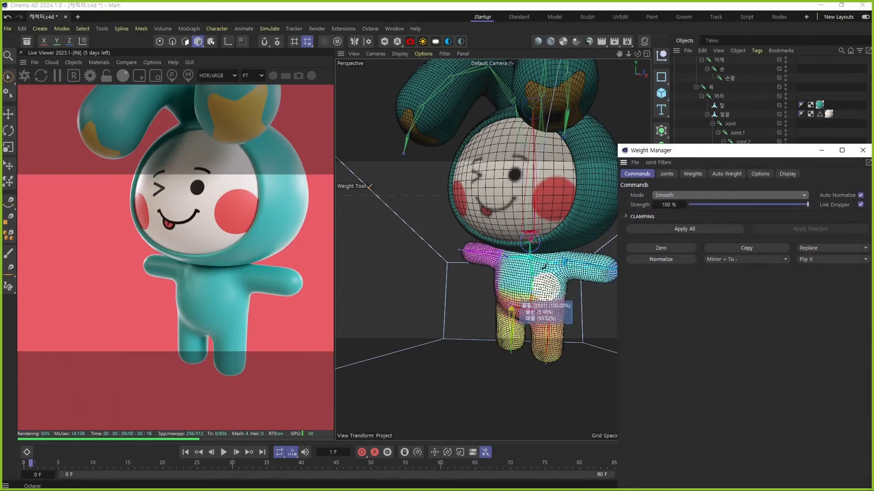
Step: Select all the body joints in the Weight Manager, apply Smooth to all their weights and close the window
{"action": "left_click", "coordinate": [667, 174]}
{"action": "left_click_drag", "start_coordinate": [687, 393], "coordinate": [643, 223]}
{"action": "left_click", "coordinate": [645, 173]}
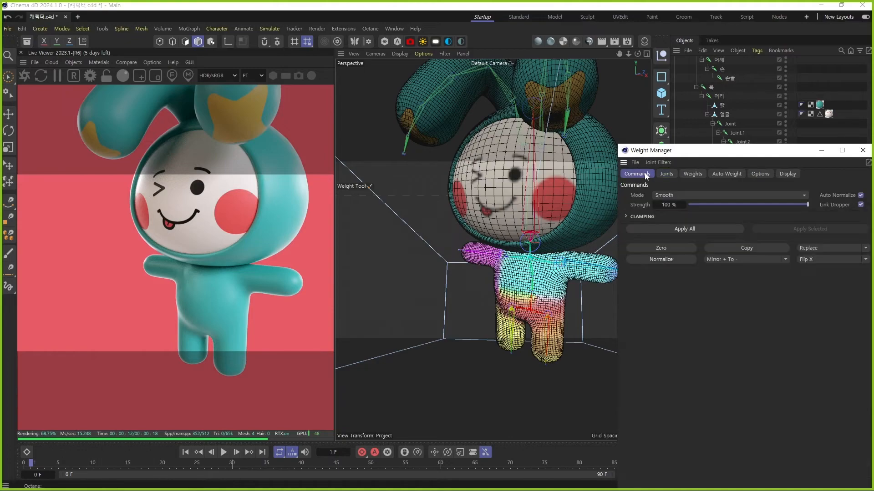
{"action": "left_click", "coordinate": [684, 227]}
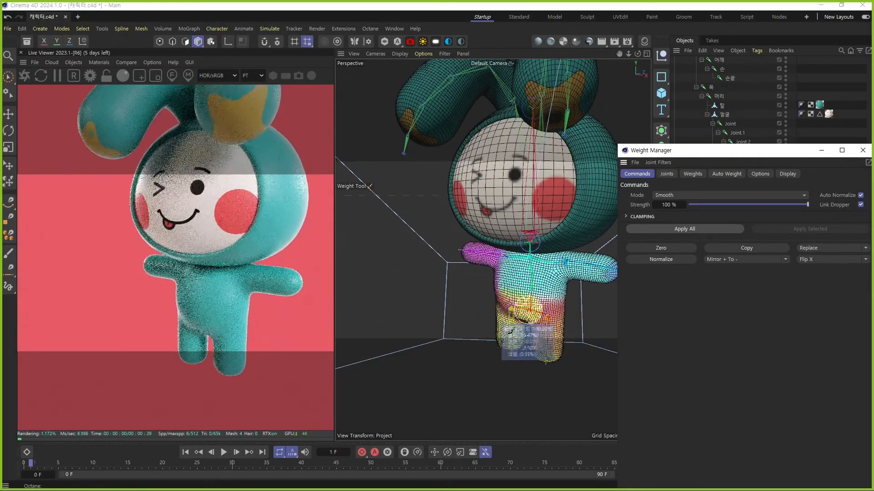
{"action": "key", "text": "e"}
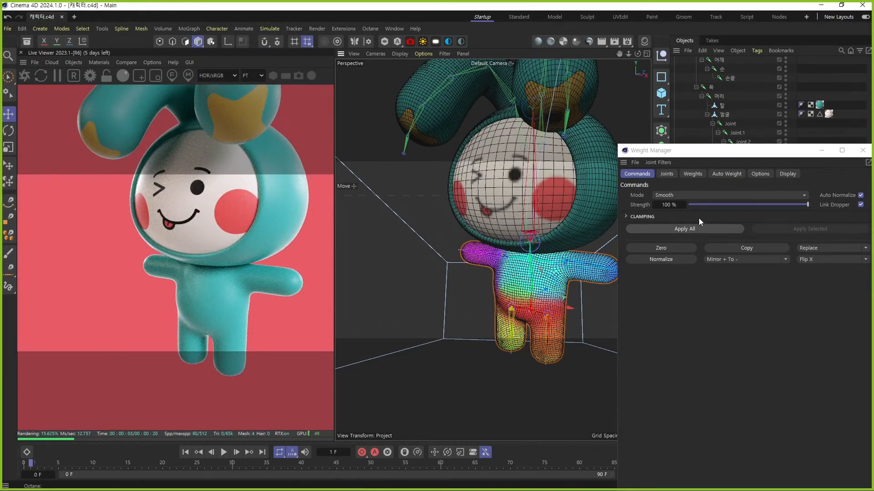
{"action": "left_click", "coordinate": [861, 150]}
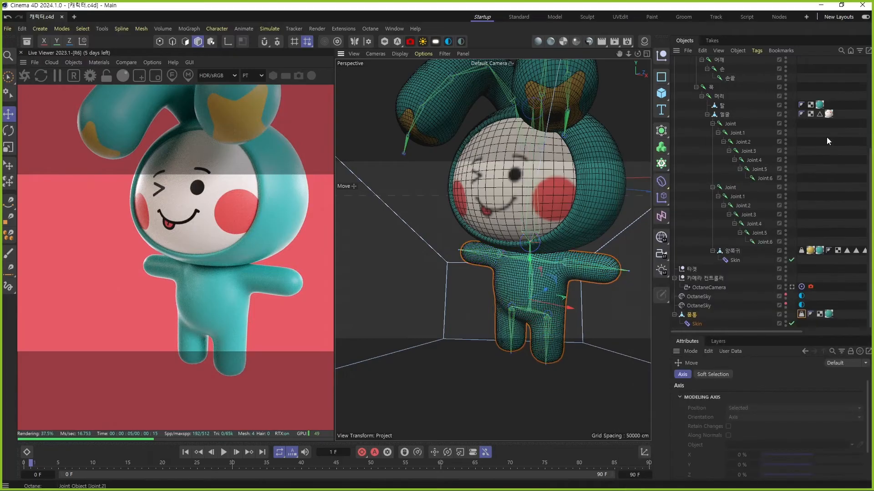
Step: Select the first 허벅지 joint for rotation, toggle the coordinate system and save the scene
{"action": "scroll", "coordinate": [804, 146], "scroll_direction": "up", "scroll_amount": 5}
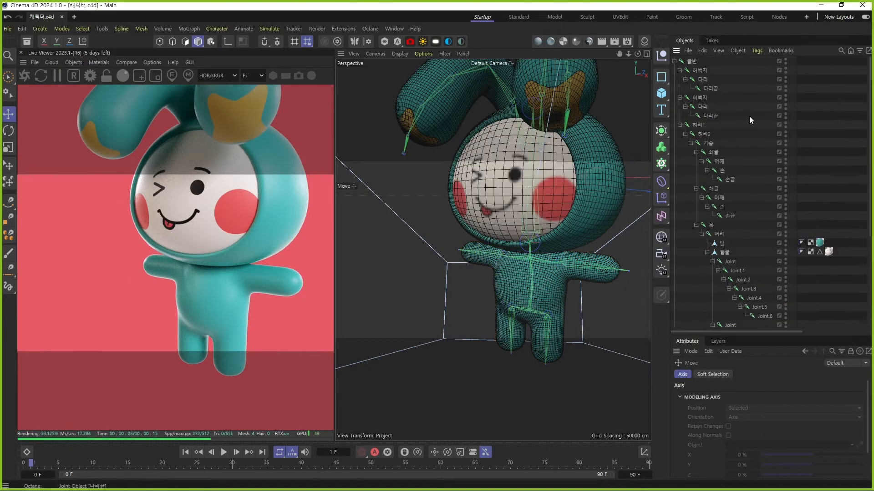
{"action": "left_click", "coordinate": [704, 71]}
{"action": "key", "text": "r"}
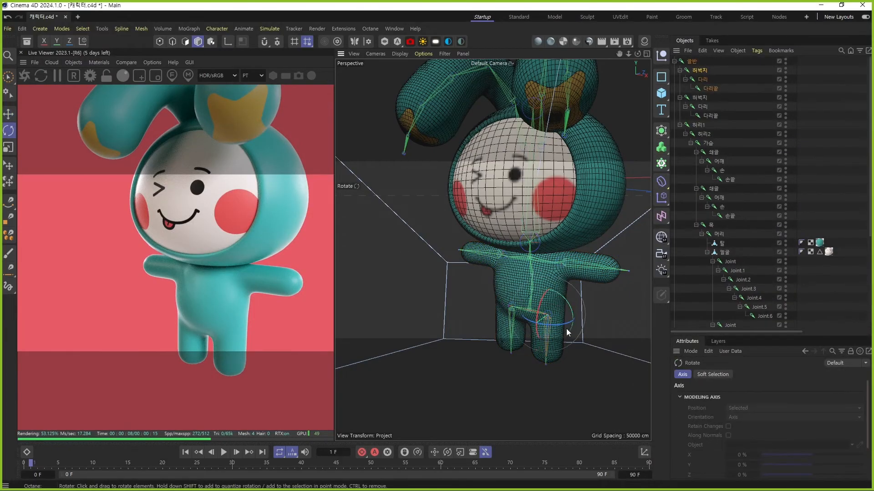
{"action": "left_click", "coordinate": [82, 41]}
{"action": "key", "text": "ctrl+s"}
{"action": "scroll", "coordinate": [551, 332], "scroll_direction": "up", "scroll_amount": 6}
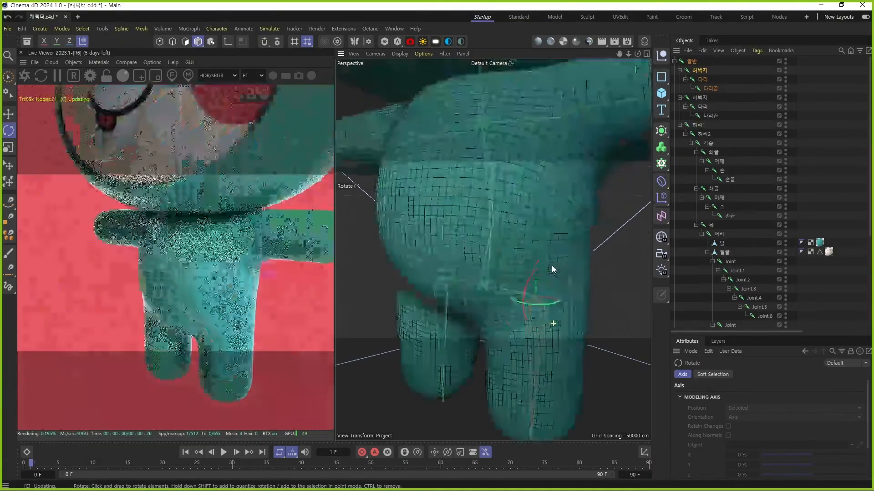
Step: Test-rotate the first 허벅지 joint to check how the leg mesh deforms, undoing the trial rotation
{"action": "mouse_move", "coordinate": [527, 288]}
{"action": "left_mouse_down"}
{"action": "mouse_move", "coordinate": [527, 255]}
{"action": "mouse_move", "coordinate": [523, 282]}
{"action": "mouse_move", "coordinate": [542, 288]}
{"action": "left_mouse_up"}
{"action": "scroll", "coordinate": [546, 302], "scroll_direction": "down", "scroll_amount": 6}
{"action": "scroll", "coordinate": [547, 302], "scroll_direction": "up", "scroll_amount": 8}
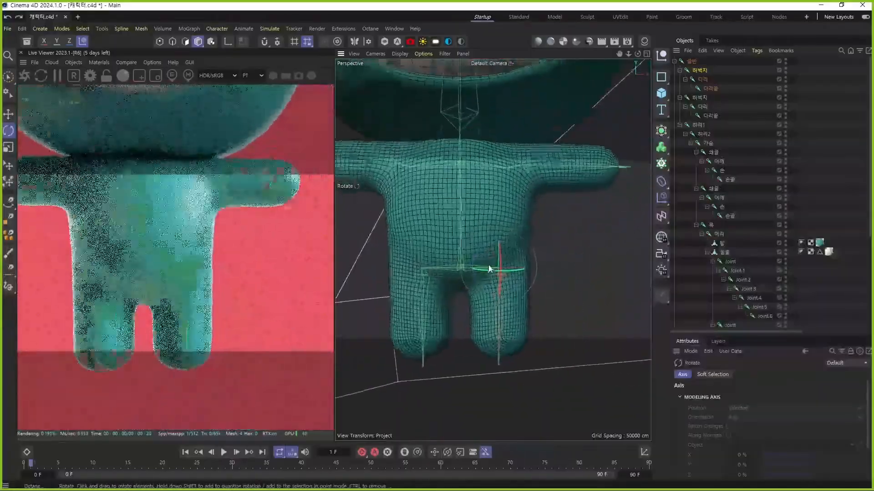
{"action": "left_click_drag", "start_coordinate": [521, 268], "coordinate": [387, 286]}
{"action": "left_click_drag", "start_coordinate": [583, 254], "coordinate": [583, 275]}
{"action": "key", "text": "ctrl+z"}
{"action": "mouse_move", "coordinate": [509, 257]}
{"action": "left_mouse_down"}
{"action": "mouse_move", "coordinate": [519, 270]}
{"action": "mouse_move", "coordinate": [520, 255]}
{"action": "left_mouse_up"}
Step: Delete the Weight tag and the Skin object from the 몸통 mesh
{"action": "scroll", "coordinate": [781, 256], "scroll_direction": "down", "scroll_amount": 5}
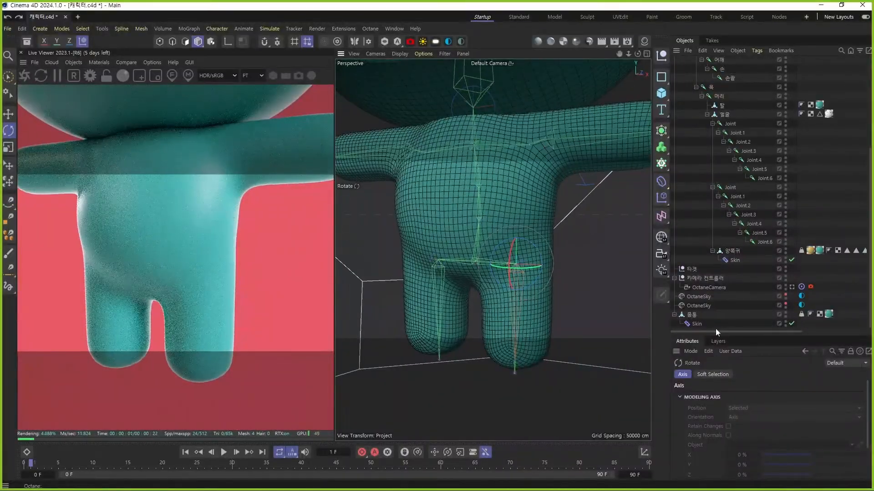
{"action": "left_click_drag", "start_coordinate": [556, 266], "coordinate": [564, 296], "text": "alt"}
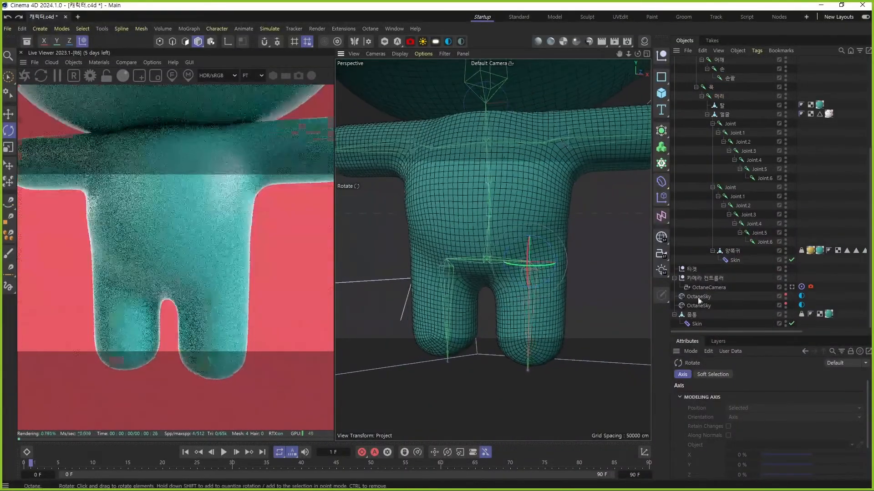
{"action": "left_click", "coordinate": [801, 315]}
{"action": "left_click", "coordinate": [699, 324], "text": "ctrl"}
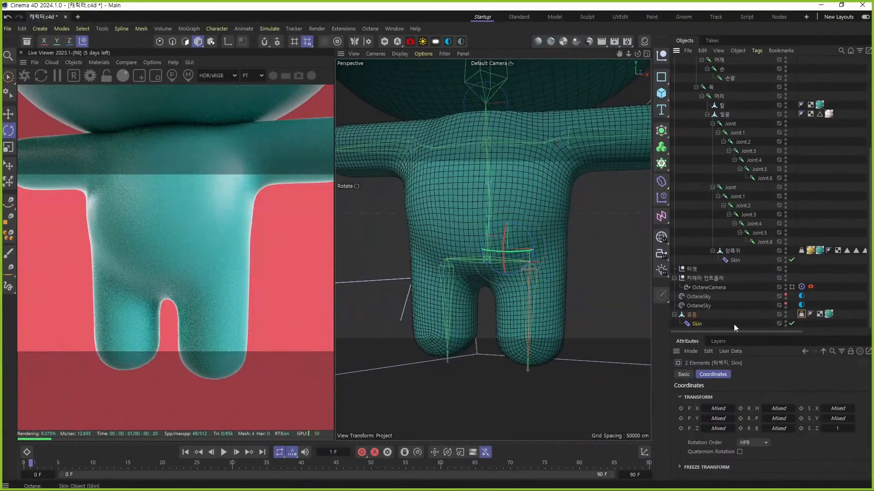
{"action": "left_click", "coordinate": [802, 314]}
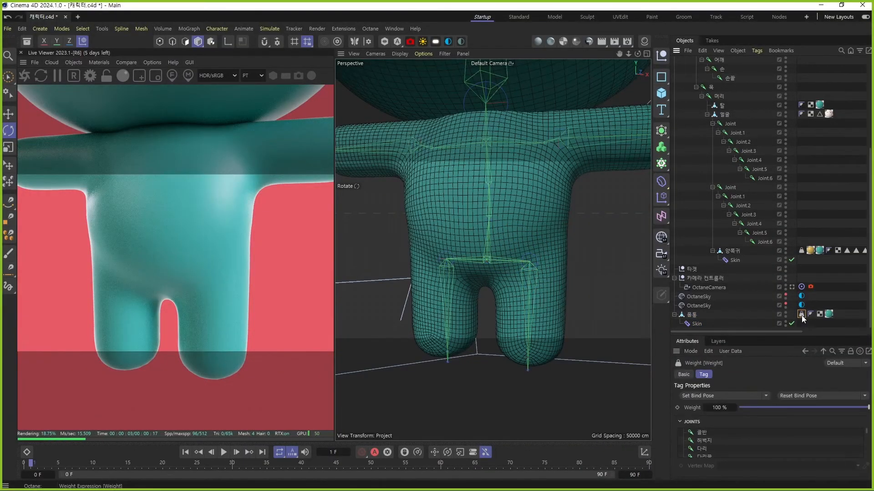
{"action": "left_click", "coordinate": [703, 326], "text": "ctrl"}
{"action": "key", "text": "Delete"}
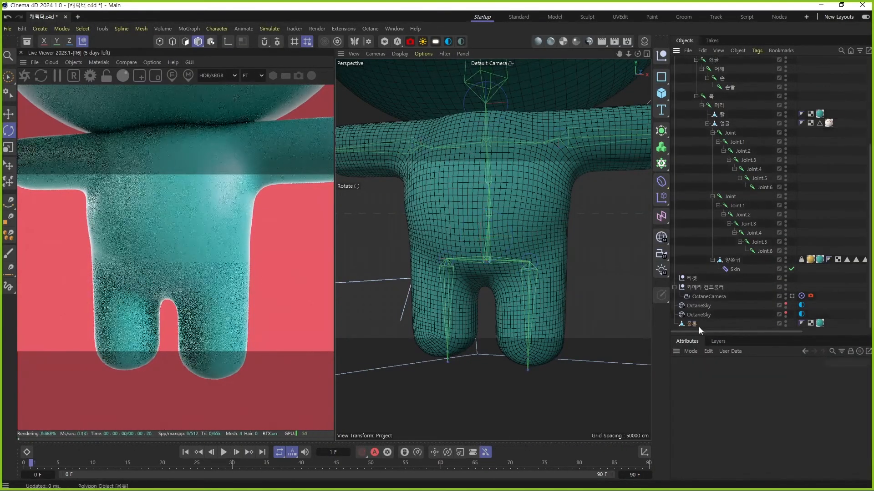
Step: In the front view, select both 허벅지 joints and move them up slightly
{"action": "scroll", "coordinate": [730, 147], "scroll_direction": "up", "scroll_amount": 5}
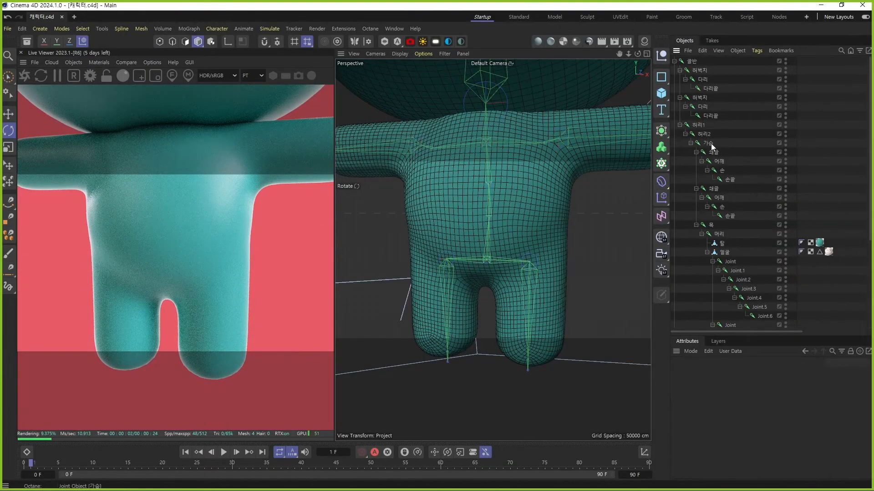
{"action": "middle_click", "coordinate": [545, 255]}
{"action": "middle_click", "coordinate": [547, 335]}
{"action": "scroll", "coordinate": [481, 367], "scroll_direction": "down", "scroll_amount": 3}
{"action": "middle_click_drag", "start_coordinate": [480, 367], "coordinate": [529, 216], "text": "alt"}
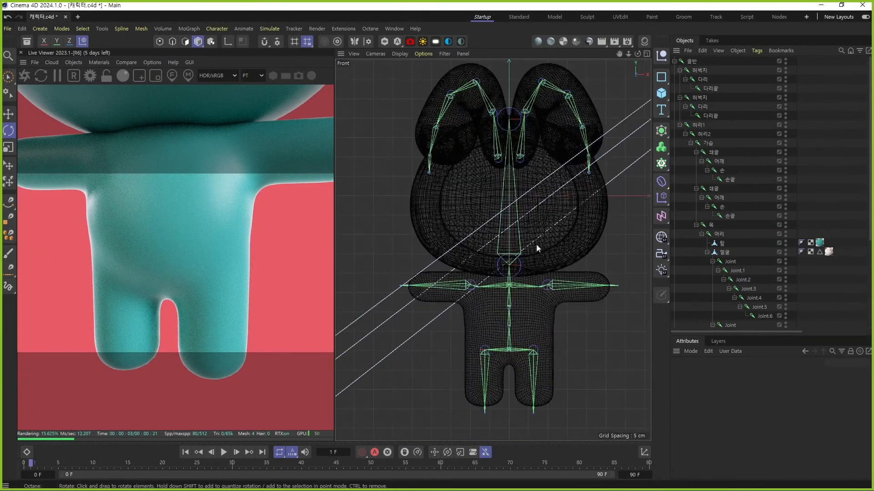
{"action": "middle_click_drag", "start_coordinate": [515, 357], "coordinate": [519, 326], "text": "alt"}
{"action": "scroll", "coordinate": [520, 338], "scroll_direction": "up", "scroll_amount": 3}
{"action": "left_click", "coordinate": [700, 98]}
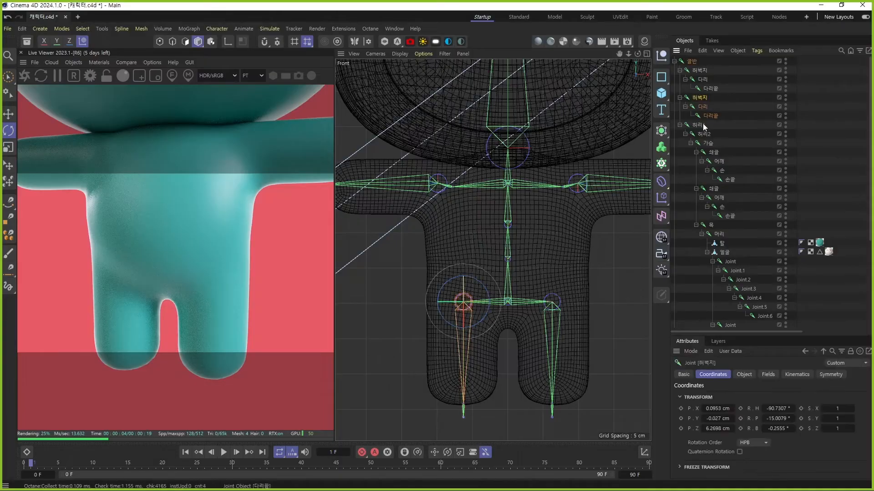
{"action": "left_click", "coordinate": [695, 70], "text": "ctrl"}
{"action": "key", "text": "e"}
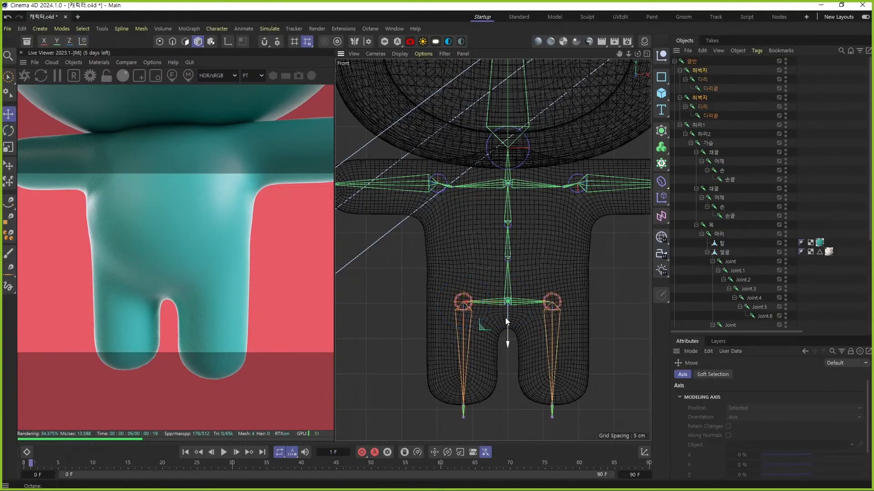
{"action": "left_click_drag", "start_coordinate": [508, 328], "coordinate": [509, 323]}
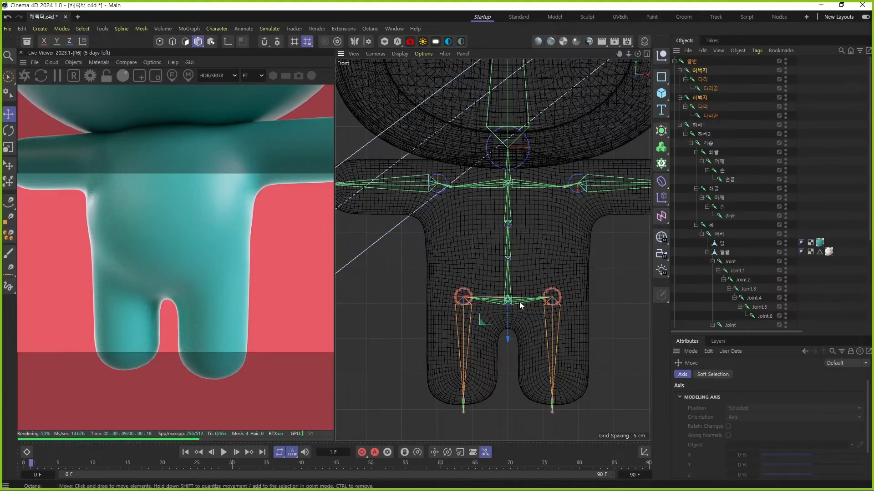
Step: Move the 골반 joint with its hierarchy down to just above the crotch, at about Y -42.3 cm
{"action": "scroll", "coordinate": [509, 304], "scroll_direction": "up", "scroll_amount": 2}
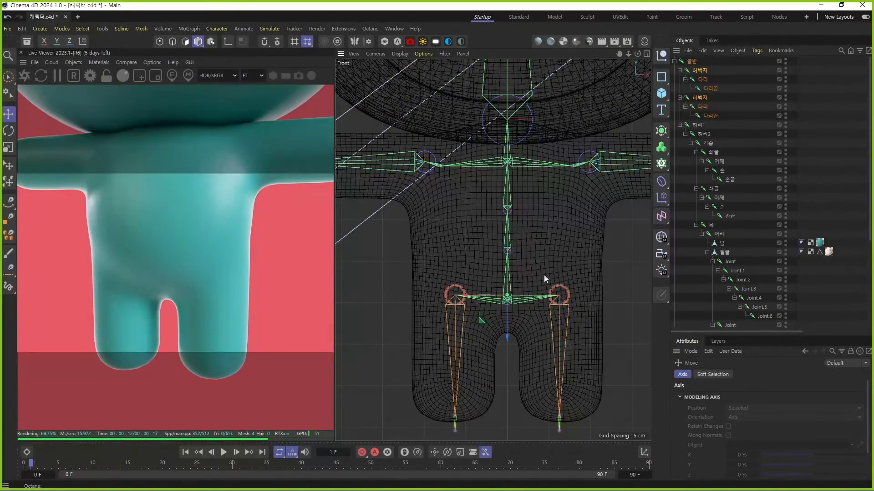
{"action": "left_click", "coordinate": [693, 62]}
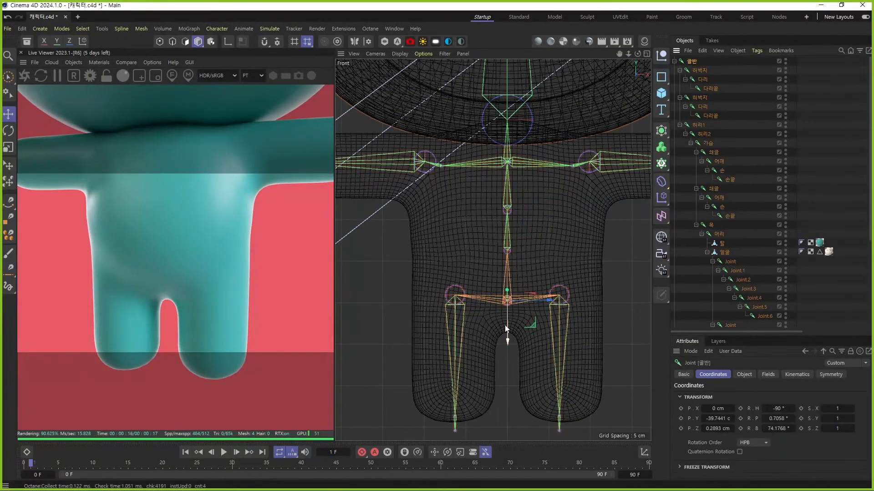
{"action": "left_click_drag", "start_coordinate": [509, 329], "coordinate": [509, 346]}
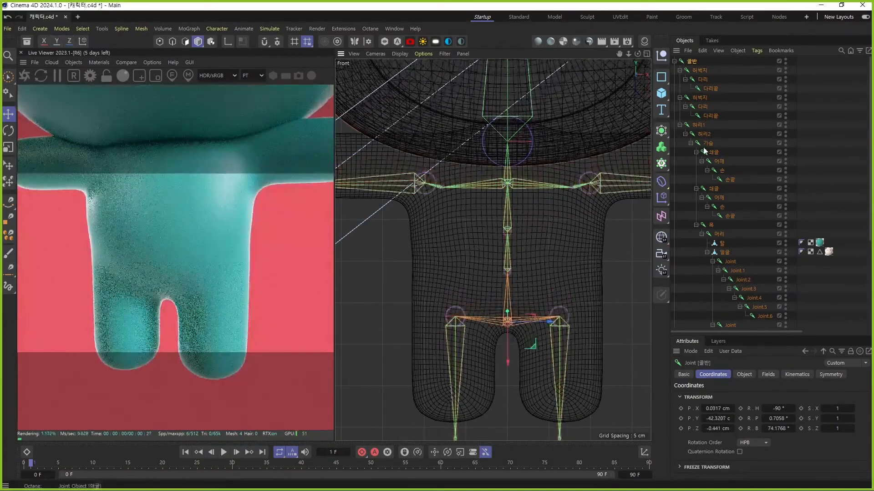
Step: Move the 허리1 joint with its hierarchy up so the chest and arm joints sit back inside the upper body
{"action": "left_click", "coordinate": [698, 72]}
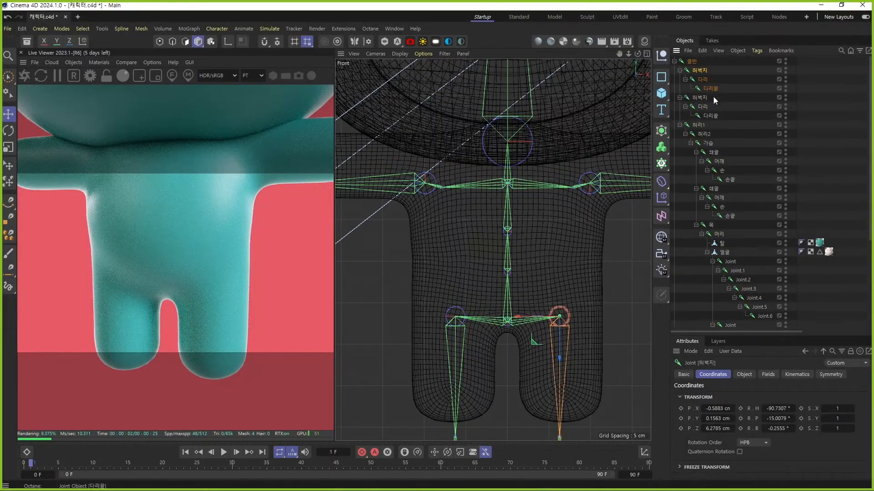
{"action": "left_click", "coordinate": [701, 127]}
{"action": "left_click_drag", "start_coordinate": [508, 244], "coordinate": [509, 222]}
{"action": "scroll", "coordinate": [534, 245], "scroll_direction": "down", "scroll_amount": 4}
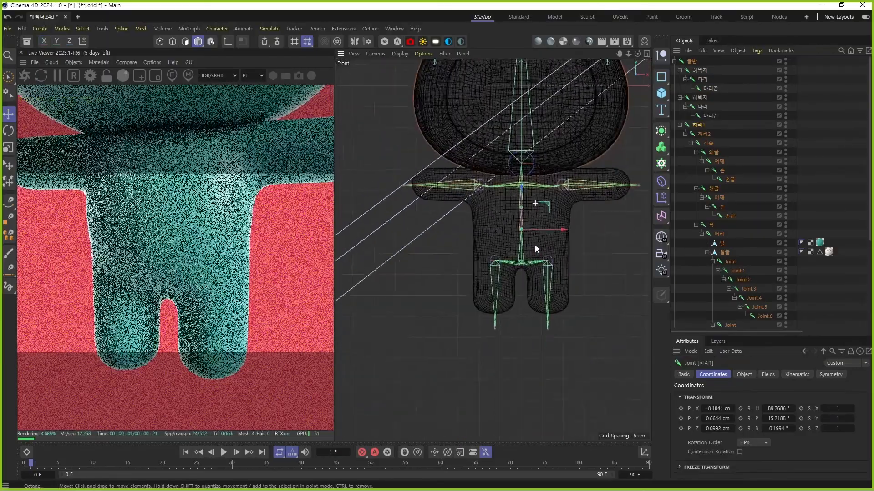
{"action": "right_click_drag", "start_coordinate": [535, 238], "coordinate": [534, 223], "text": "alt"}
{"action": "left_click_drag", "start_coordinate": [517, 222], "coordinate": [517, 222]}
{"action": "right_click_drag", "start_coordinate": [526, 207], "coordinate": [528, 205], "text": "alt"}
Step: Select both 다리 joints and move them up to the bottom edge of the feet
{"action": "left_click", "coordinate": [702, 79]}
{"action": "left_click", "coordinate": [703, 106], "text": "ctrl"}
{"action": "scroll", "coordinate": [536, 381], "scroll_direction": "up", "scroll_amount": 3}
{"action": "left_click_drag", "start_coordinate": [512, 411], "coordinate": [515, 393]}
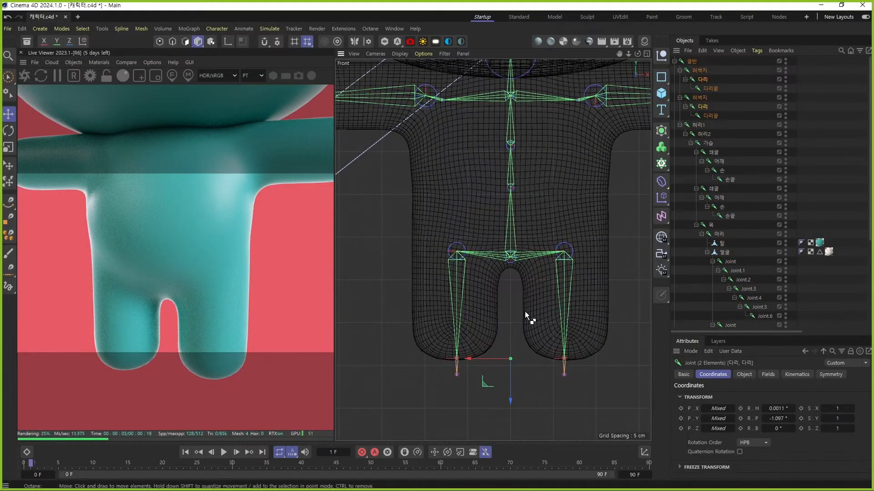
Step: Select the joints from 골반 through 목 together with the 몸통 mesh in the perspective view and bind them
{"action": "middle_click", "coordinate": [528, 266]}
{"action": "middle_click", "coordinate": [447, 176]}
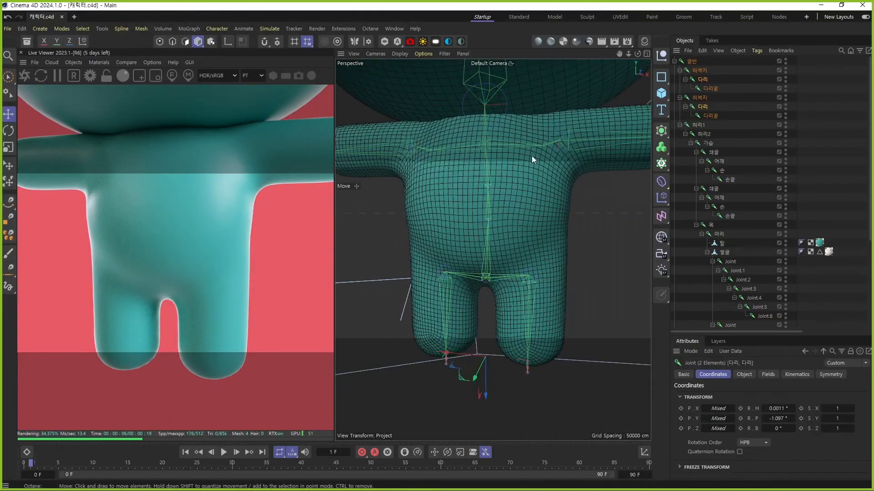
{"action": "left_click", "coordinate": [692, 60]}
{"action": "left_click", "coordinate": [715, 233], "text": "shift"}
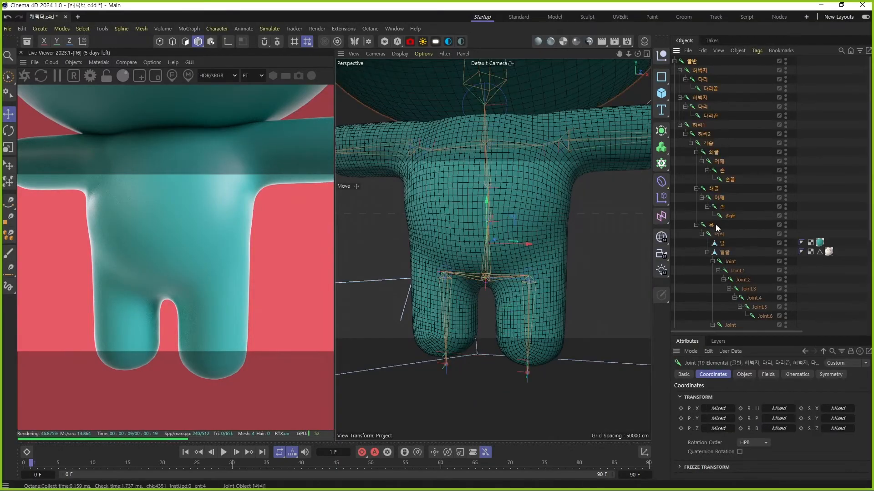
{"action": "scroll", "coordinate": [716, 208], "scroll_direction": "down", "scroll_amount": 4}
{"action": "left_click", "coordinate": [692, 324], "text": "ctrl"}
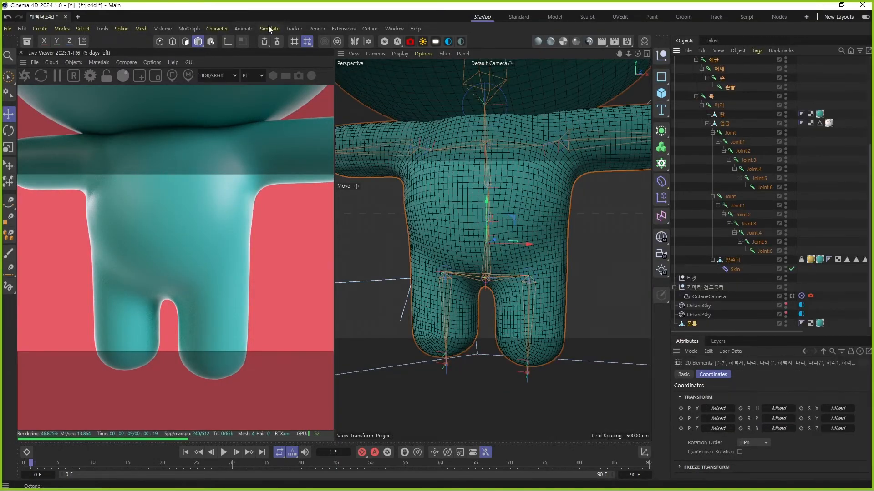
{"action": "left_click", "coordinate": [215, 29]}
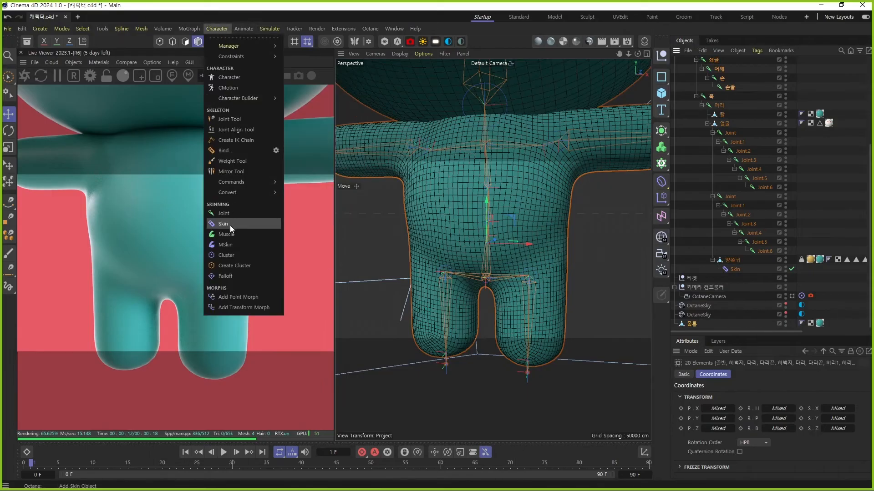
{"action": "left_click", "coordinate": [225, 150]}
Step: Open the new Weight tag's manager, select all the body joints, apply Smooth at 100 % to all and close it
{"action": "left_click", "coordinate": [818, 308]}
{"action": "double_click", "coordinate": [802, 315]}
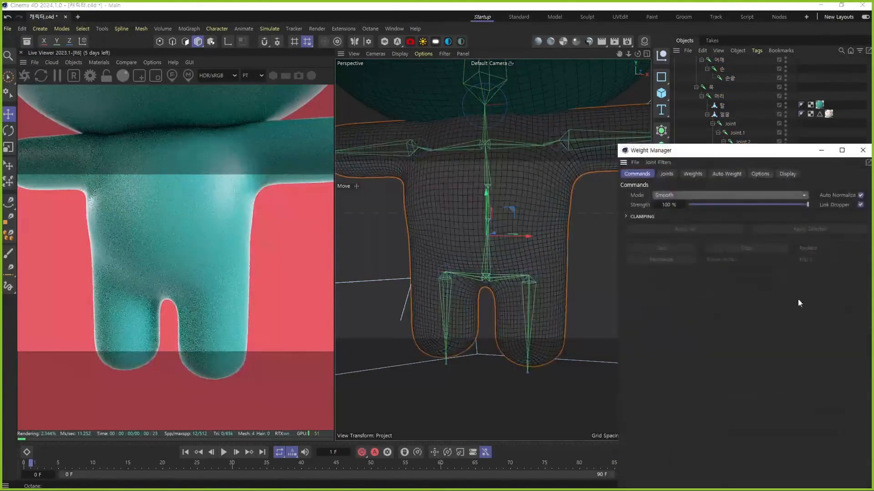
{"action": "left_click", "coordinate": [666, 174]}
{"action": "left_click_drag", "start_coordinate": [698, 374], "coordinate": [660, 223]}
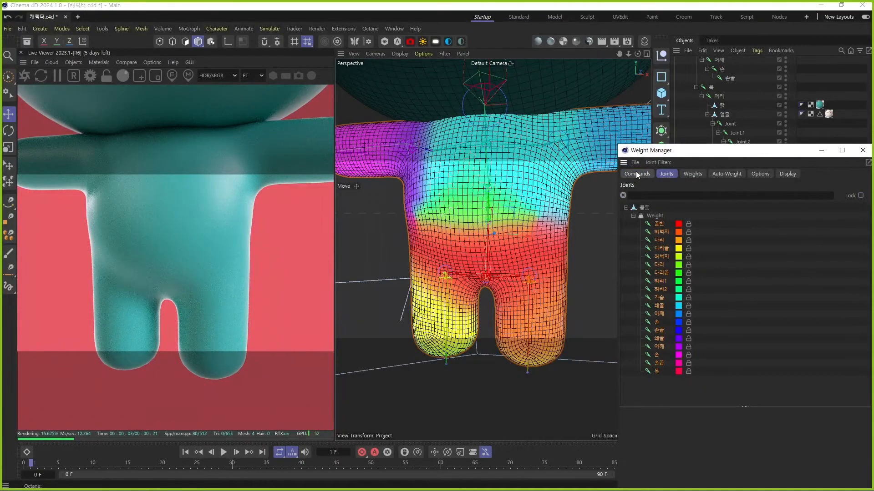
{"action": "left_click", "coordinate": [637, 174]}
{"action": "left_click", "coordinate": [666, 227]}
{"action": "left_click", "coordinate": [863, 150]}
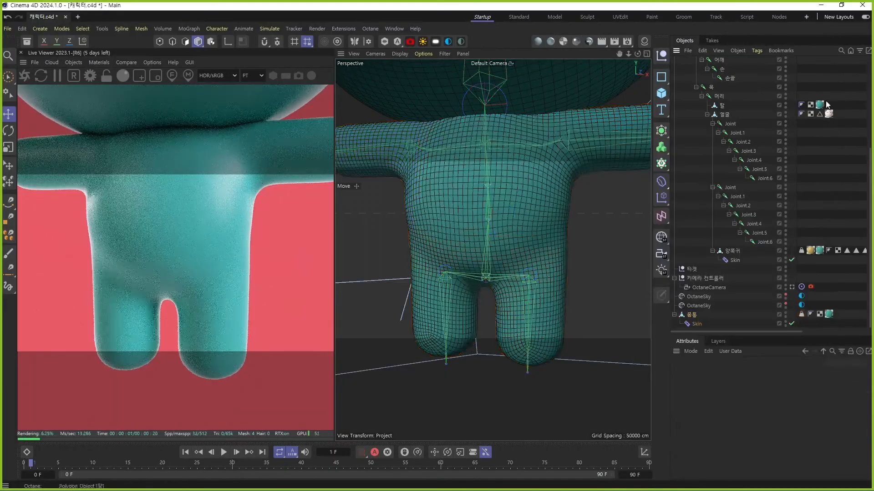
Step: Test-rotate the first 허벅지 joint to check the rebound leg's deformation, and undo the trial rotation
{"action": "scroll", "coordinate": [828, 108], "scroll_direction": "up", "scroll_amount": 5}
{"action": "left_click", "coordinate": [699, 70]}
{"action": "key", "text": "r"}
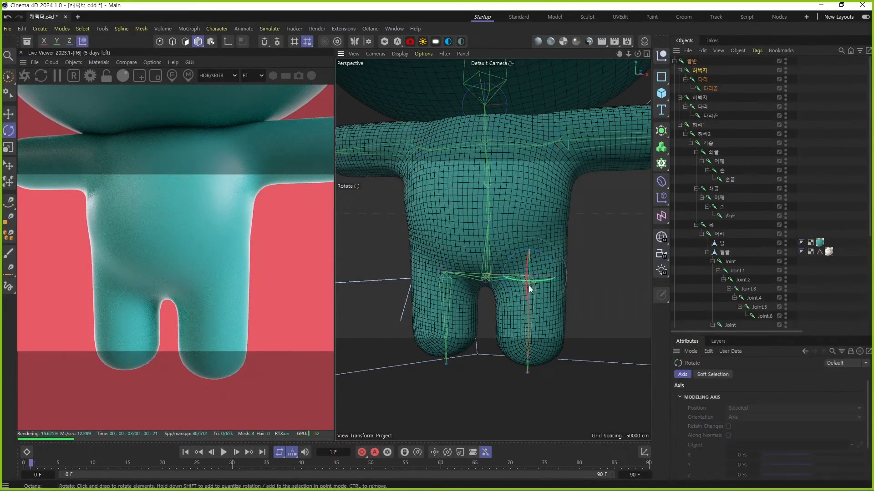
{"action": "left_click_drag", "start_coordinate": [529, 274], "coordinate": [540, 293]}
{"action": "key", "text": "ctrl+z"}
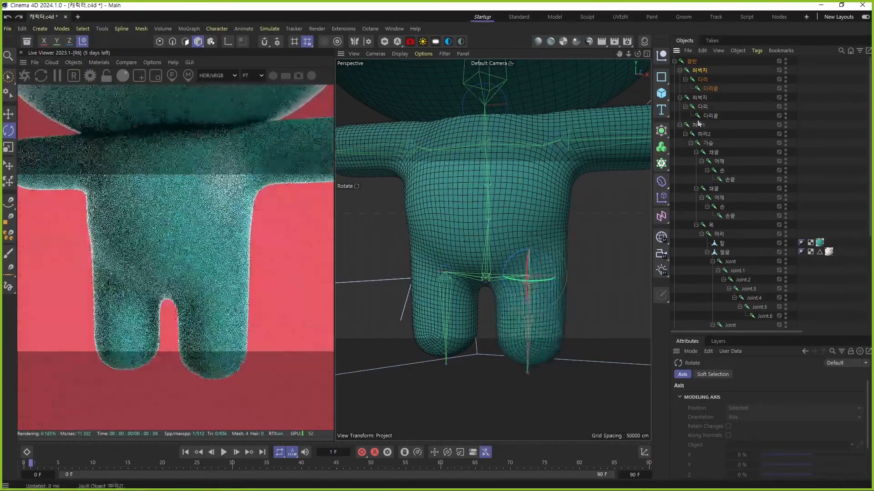
Step: Test-rotate the second 어깨 joint to check how the arm mesh deforms, and undo the trial rotation
{"action": "scroll", "coordinate": [601, 187], "scroll_direction": "up", "scroll_amount": 2}
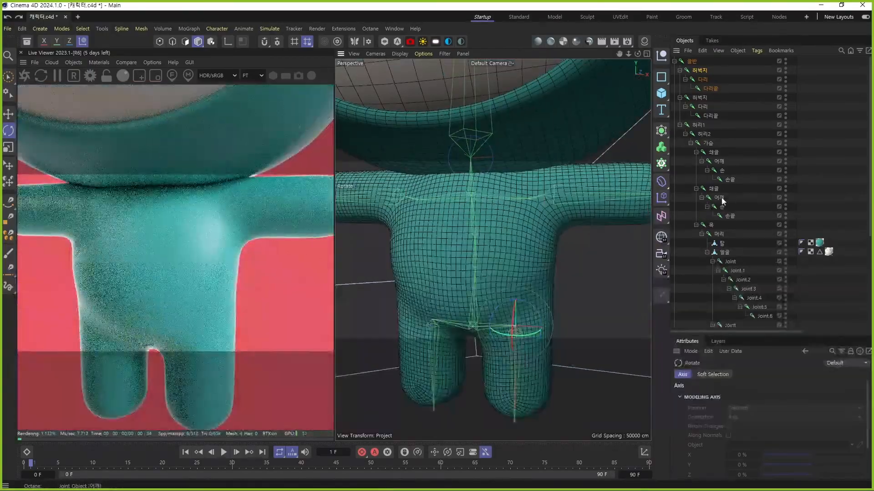
{"action": "left_click", "coordinate": [719, 197]}
{"action": "scroll", "coordinate": [495, 229], "scroll_direction": "up", "scroll_amount": 5}
{"action": "scroll", "coordinate": [495, 229], "scroll_direction": "up", "scroll_amount": 2}
{"action": "mouse_move", "coordinate": [534, 210]}
{"action": "left_mouse_down"}
{"action": "mouse_move", "coordinate": [519, 197]}
{"action": "mouse_move", "coordinate": [525, 219]}
{"action": "mouse_move", "coordinate": [512, 224]}
{"action": "mouse_move", "coordinate": [533, 226]}
{"action": "left_mouse_up"}
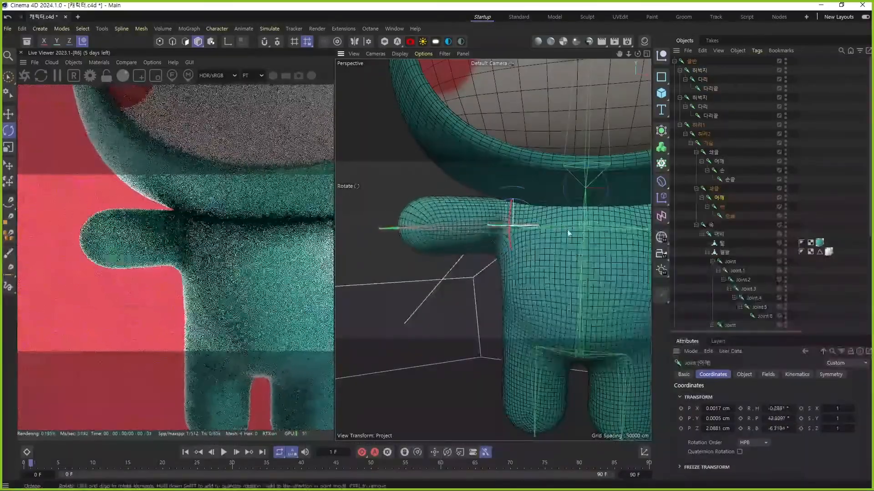
{"action": "scroll", "coordinate": [585, 222], "scroll_direction": "down", "scroll_amount": 4}
{"action": "middle_click_drag", "start_coordinate": [585, 221], "coordinate": [523, 243]}
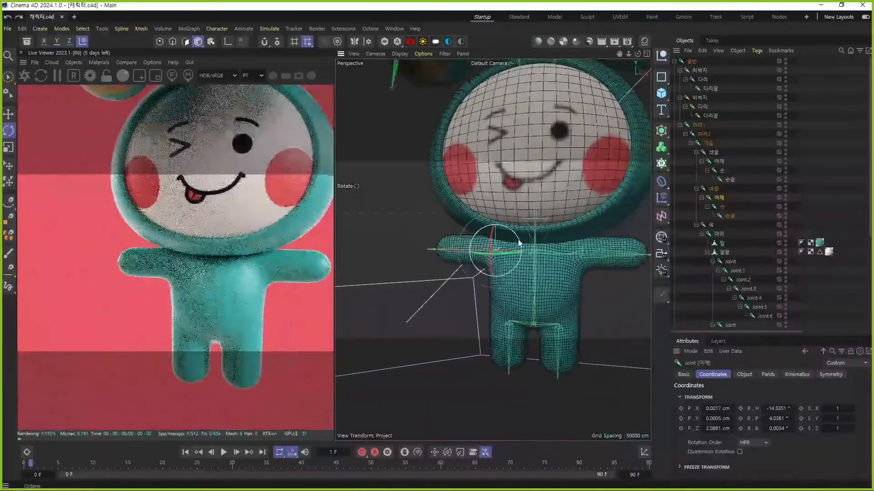
{"action": "left_click_drag", "start_coordinate": [523, 243], "coordinate": [512, 232]}
{"action": "key", "text": "ctrl+z"}
Step: Switch to the Move tool and detach the Character commands as a floating palette beside the viewport
{"action": "key", "text": "e"}
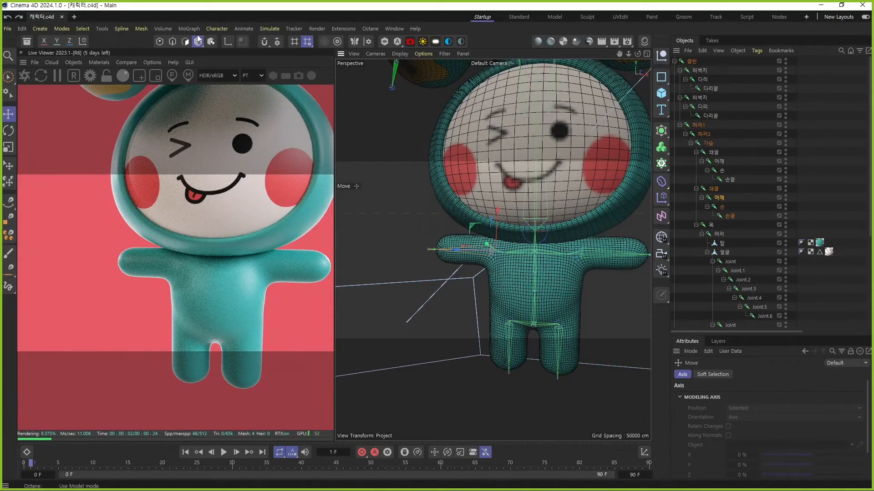
{"action": "left_click", "coordinate": [218, 29]}
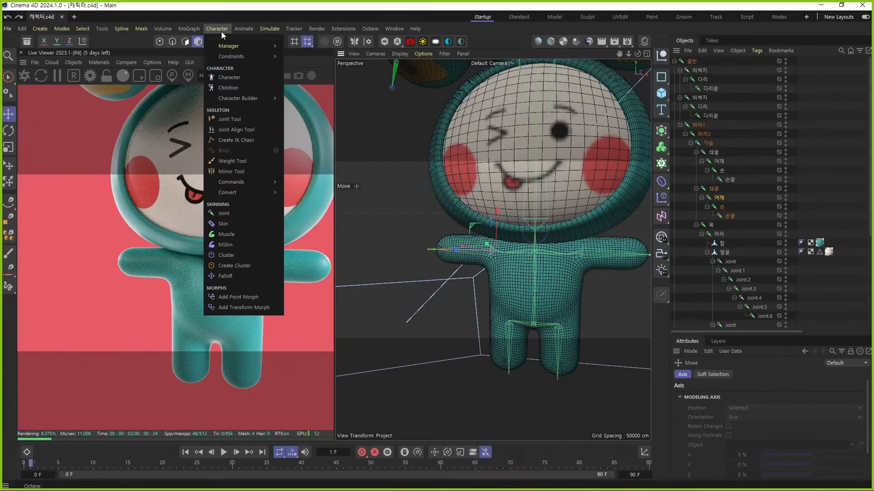
{"action": "left_click", "coordinate": [225, 38]}
{"action": "left_click_drag", "start_coordinate": [225, 38], "coordinate": [600, 132]}
Step: Create an IK chain from the second 허벅지 joint to its 다리 joint
{"action": "middle_click_drag", "start_coordinate": [495, 188], "coordinate": [449, 152], "text": "alt"}
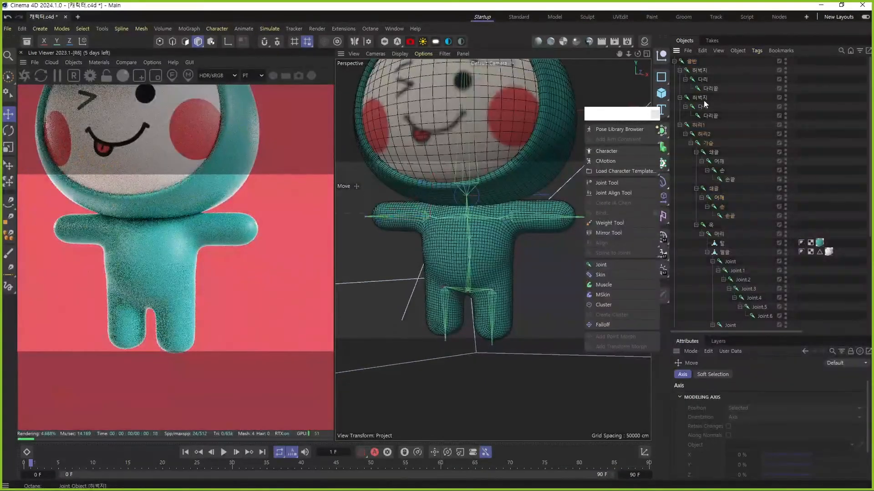
{"action": "left_click", "coordinate": [705, 100]}
{"action": "left_click", "coordinate": [702, 106], "text": "ctrl"}
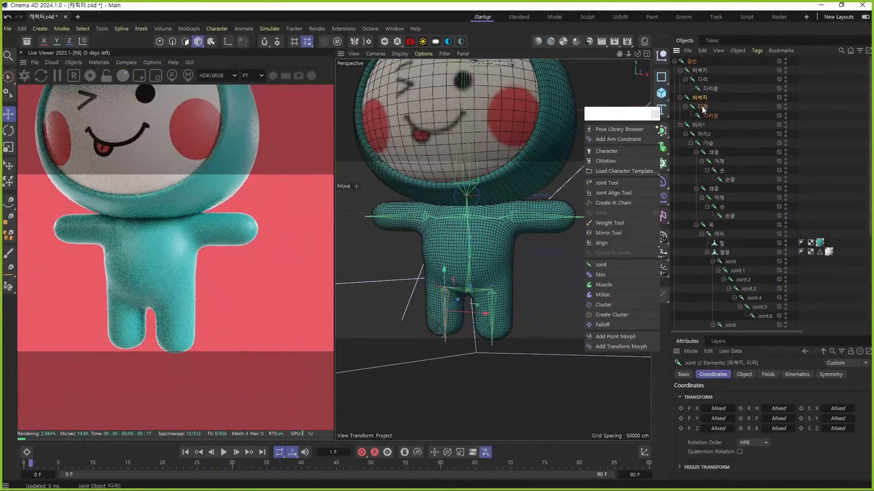
{"action": "left_click", "coordinate": [617, 204]}
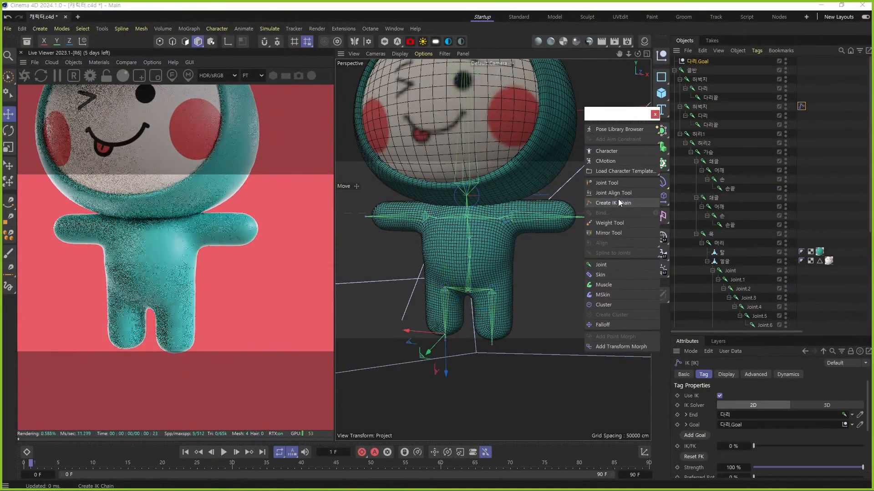
Step: Try moving the new 다리.Goal null to check the leg's IK, and undo the trial
{"action": "left_click", "coordinate": [703, 62]}
{"action": "left_click_drag", "start_coordinate": [437, 255], "coordinate": [450, 321], "text": "alt"}
{"action": "key", "text": "ctrl+z"}
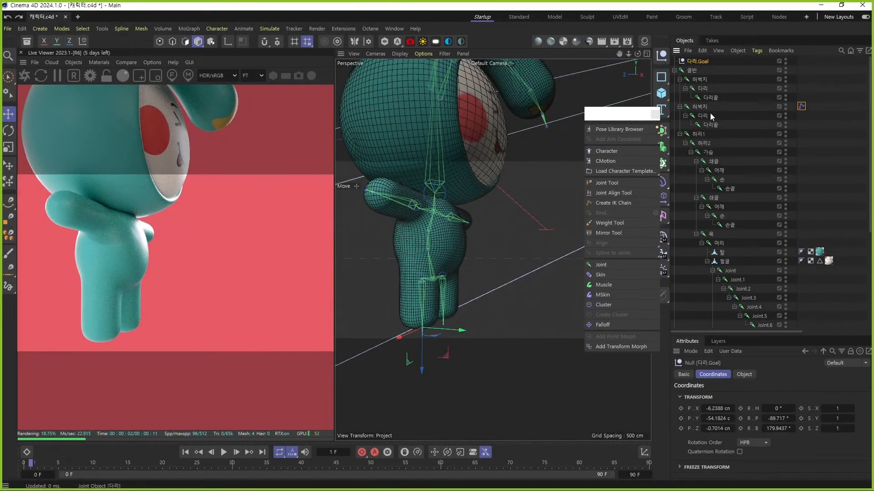
Step: Create an IK chain from the first 허벅지 joint to its 다리 joint, then try out its goal and undo the trial
{"action": "left_click", "coordinate": [701, 80]}
{"action": "left_click", "coordinate": [702, 89], "text": "ctrl"}
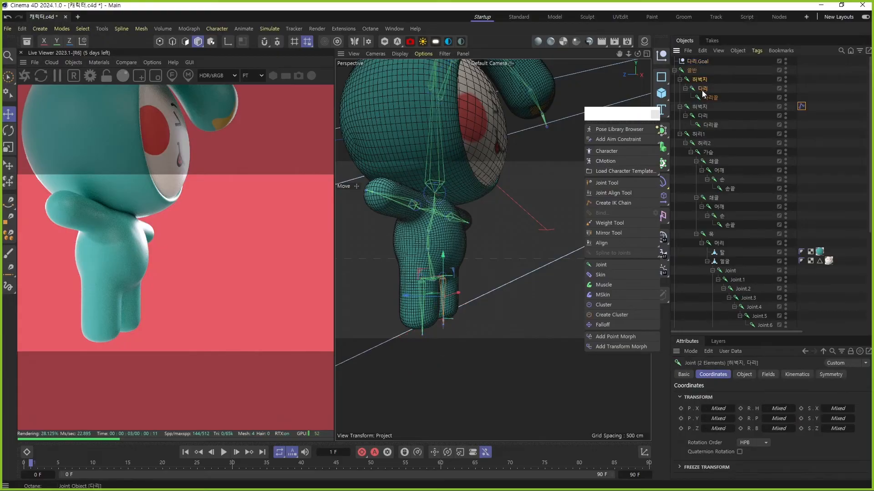
{"action": "left_click", "coordinate": [613, 203]}
{"action": "left_click_drag", "start_coordinate": [500, 255], "coordinate": [410, 318], "text": "alt"}
{"action": "key", "text": "ctrl+z"}
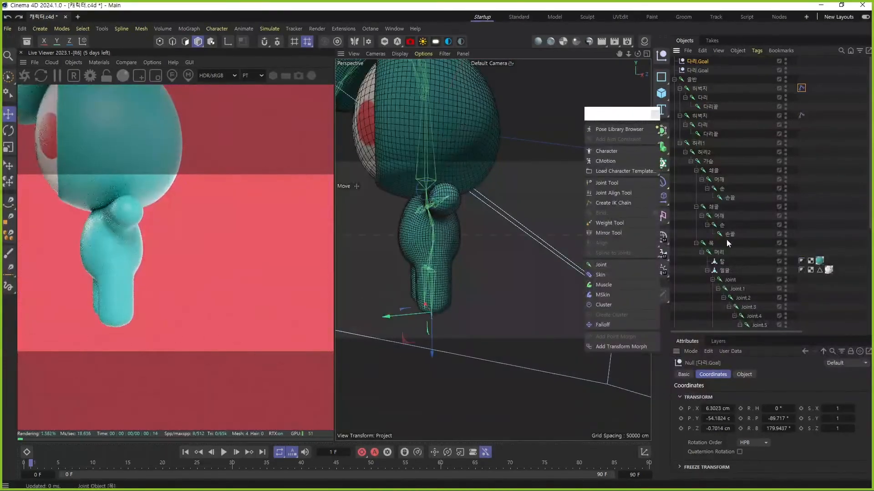
Step: Create IK chains from the 어깨 joint to the 손 joint on both arms and close the floating Character palette
{"action": "left_click", "coordinate": [722, 181]}
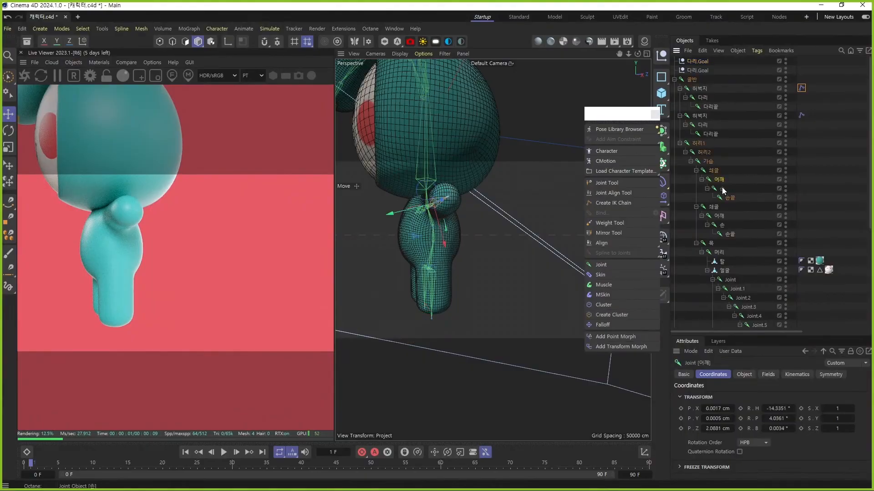
{"action": "left_click", "coordinate": [613, 203]}
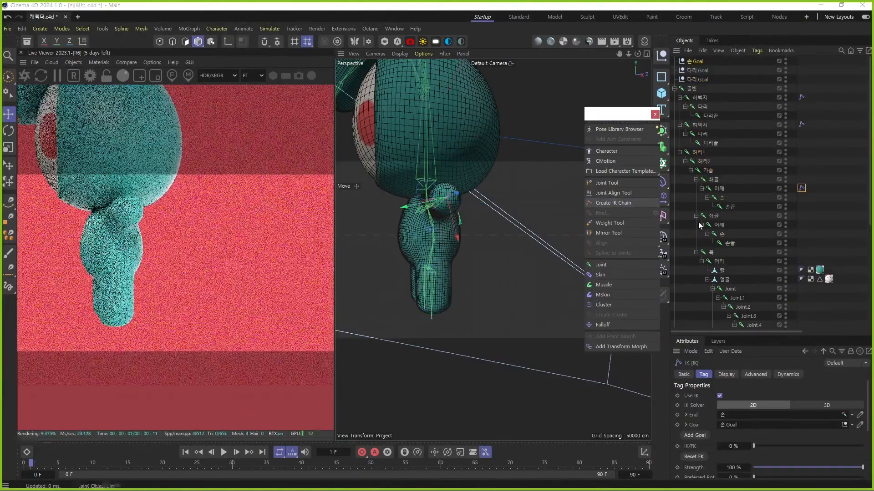
{"action": "left_click", "coordinate": [618, 203]}
{"action": "left_click_drag", "start_coordinate": [441, 212], "coordinate": [516, 218], "text": "alt"}
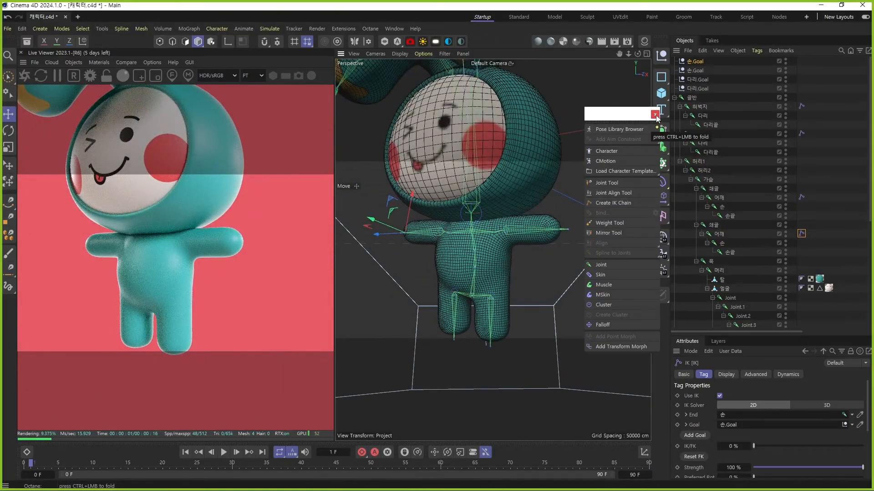
{"action": "left_click_drag", "start_coordinate": [430, 260], "coordinate": [401, 255], "text": "alt"}
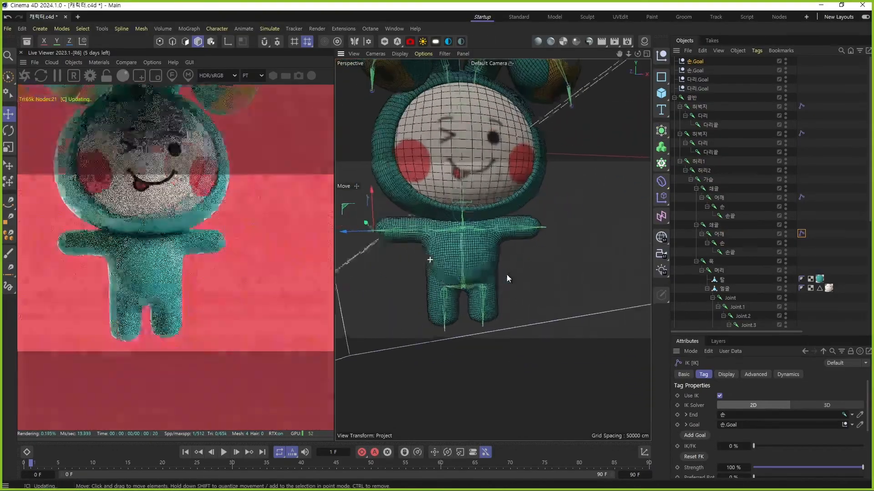
Step: Rename the two 손.Goal nulls as 오른손 and 왼손
{"action": "double_click", "coordinate": [694, 62]}
{"action": "type", "text": "오른손"}
{"action": "key", "text": "Return"}
{"action": "double_click", "coordinate": [694, 71]}
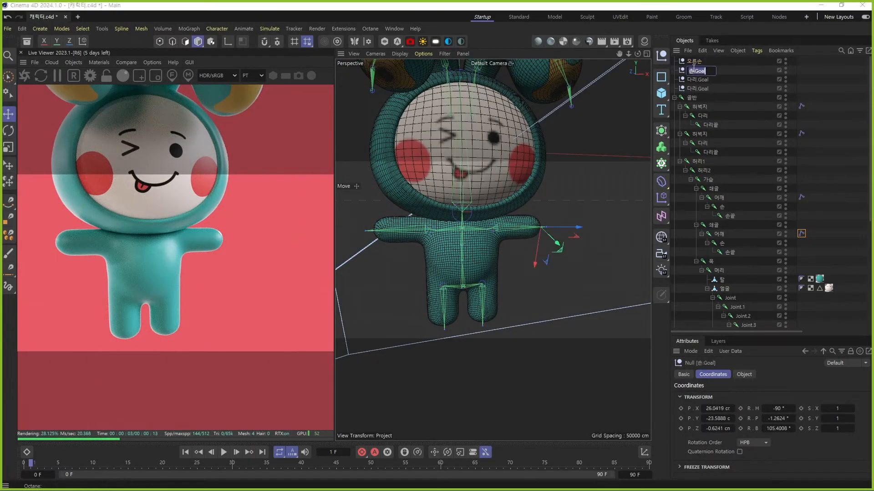
{"action": "type", "text": "왼손"}
{"action": "key", "text": "Return"}
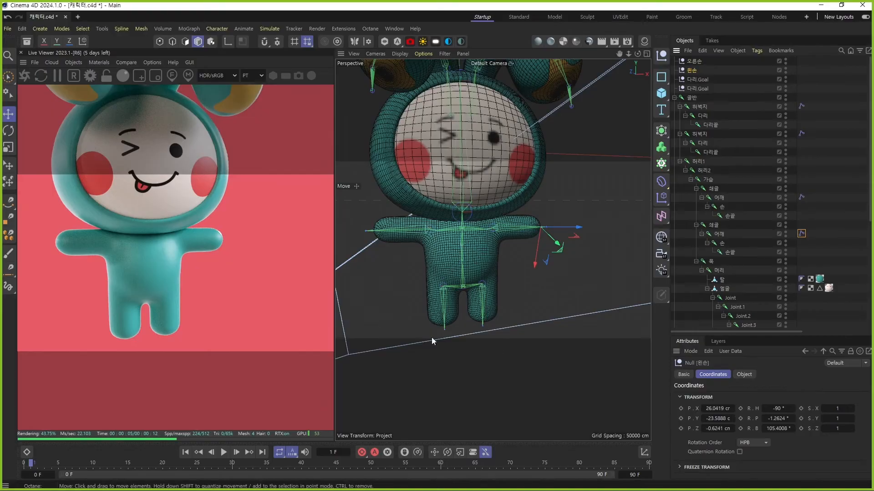
Step: Rename the two 다리.Goal nulls as 왼다리 and 오른다리, save, and place 왼손 above 오른손 in the object list
{"action": "left_click_drag", "start_coordinate": [458, 191], "coordinate": [521, 246], "text": "alt"}
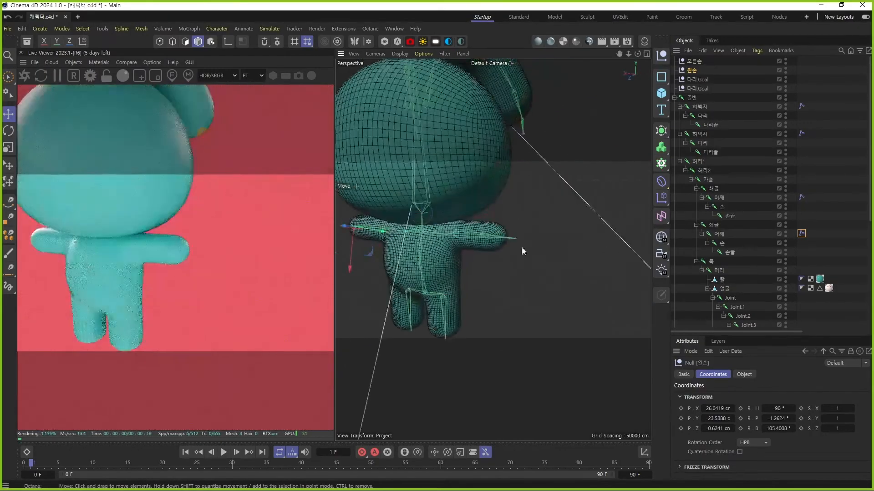
{"action": "double_click", "coordinate": [694, 80]}
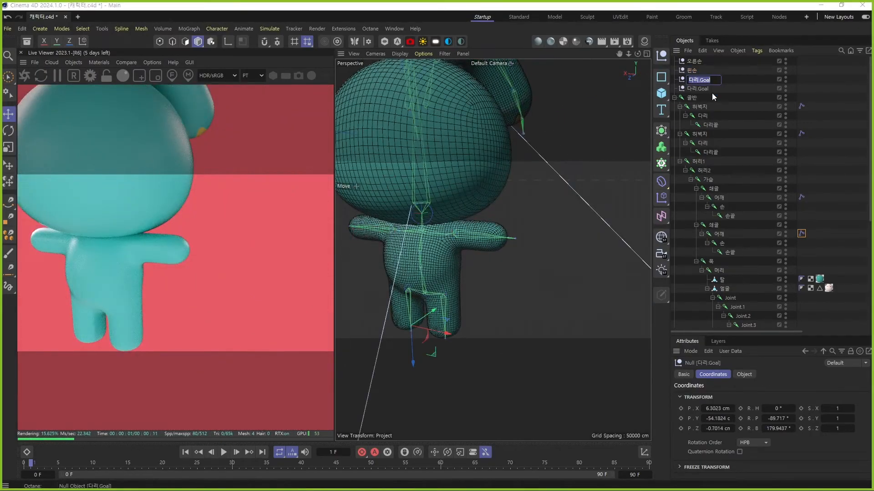
{"action": "type", "text": "왼ㄷ"}
{"action": "type", "text": "다"}
{"action": "type", "text": "리"}
{"action": "key", "text": "Return"}
{"action": "double_click", "coordinate": [699, 89]}
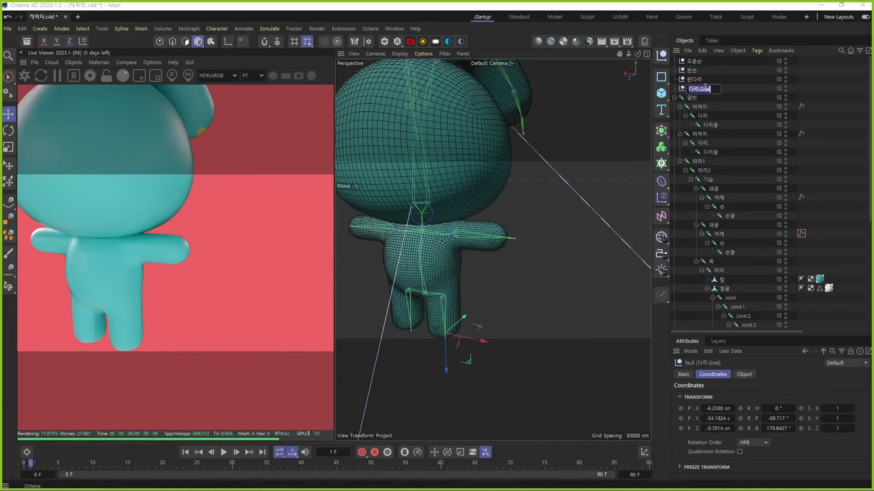
{"action": "type", "text": "오른다리"}
{"action": "key", "text": "Return"}
{"action": "key", "text": "ctrl+s"}
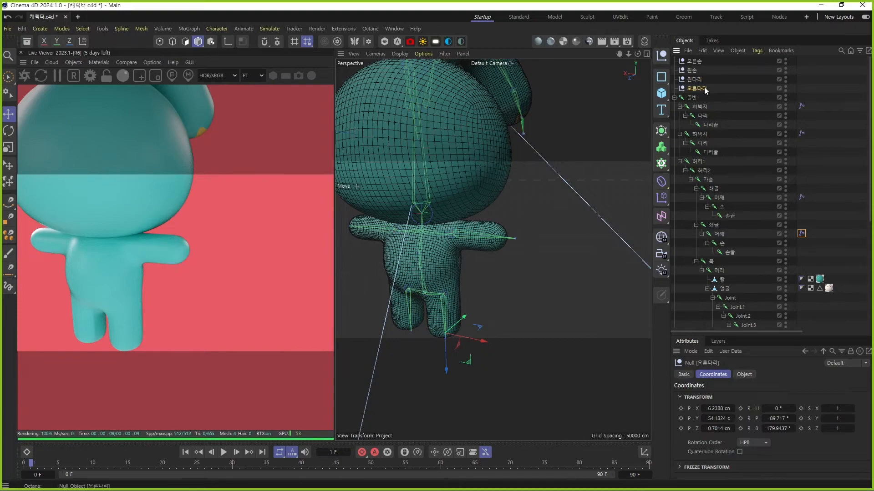
{"action": "left_click_drag", "start_coordinate": [692, 70], "coordinate": [693, 58]}
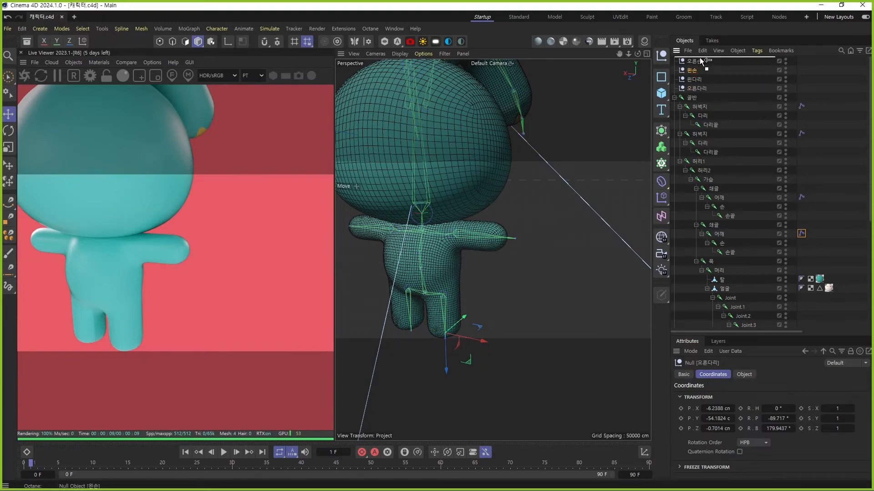
Step: Try moving the 왼손 and 오른손 goals to check both arms' IK, and undo each trial
{"action": "left_click_drag", "start_coordinate": [475, 206], "coordinate": [539, 171], "text": "alt"}
{"action": "middle_click_drag", "start_coordinate": [539, 171], "coordinate": [519, 171], "text": "alt"}
{"action": "middle_click_drag", "start_coordinate": [630, 221], "coordinate": [603, 197], "text": "alt"}
{"action": "left_click_drag", "start_coordinate": [589, 227], "coordinate": [581, 254]}
{"action": "key", "text": "ctrl+z"}
{"action": "left_click", "coordinate": [693, 72]}
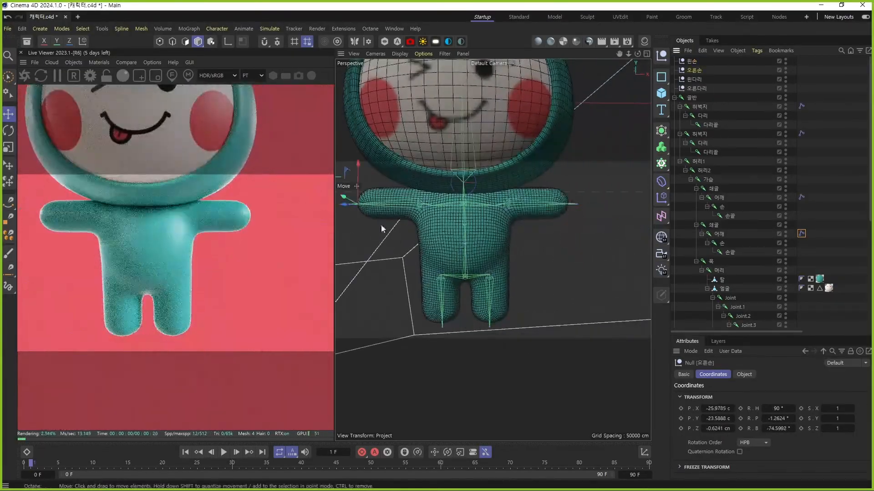
{"action": "middle_click_drag", "start_coordinate": [418, 216], "coordinate": [467, 231], "text": "alt"}
{"action": "left_click_drag", "start_coordinate": [383, 195], "coordinate": [395, 239]}
{"action": "key", "text": "ctrl+z"}
Step: Switch the axis to world coordinates and move the 몸통 mesh with its Skin directly above 타겟 in the object list
{"action": "left_click", "coordinate": [83, 41]}
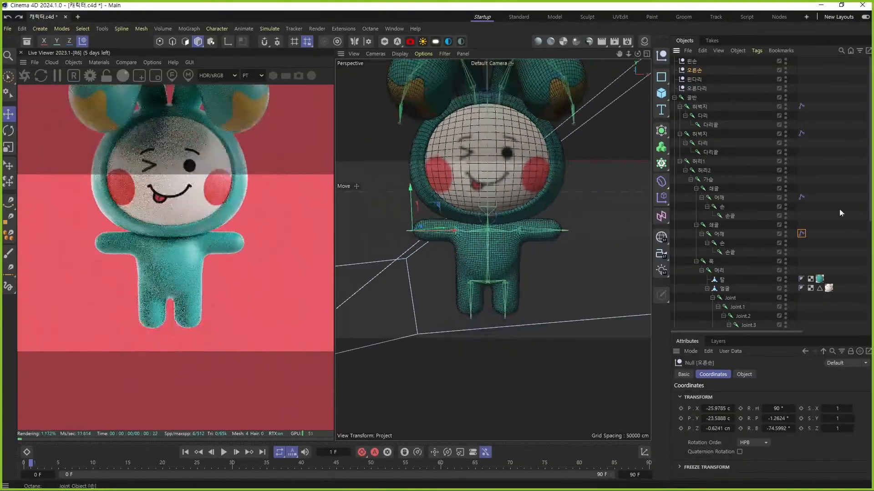
{"action": "left_click", "coordinate": [710, 61]}
{"action": "scroll", "coordinate": [722, 182], "scroll_direction": "down", "scroll_amount": 5}
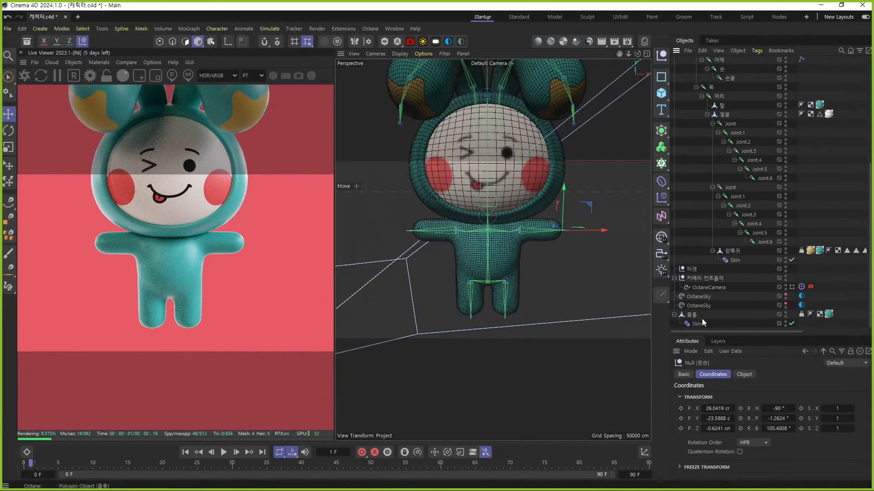
{"action": "left_click", "coordinate": [735, 261], "text": "shift"}
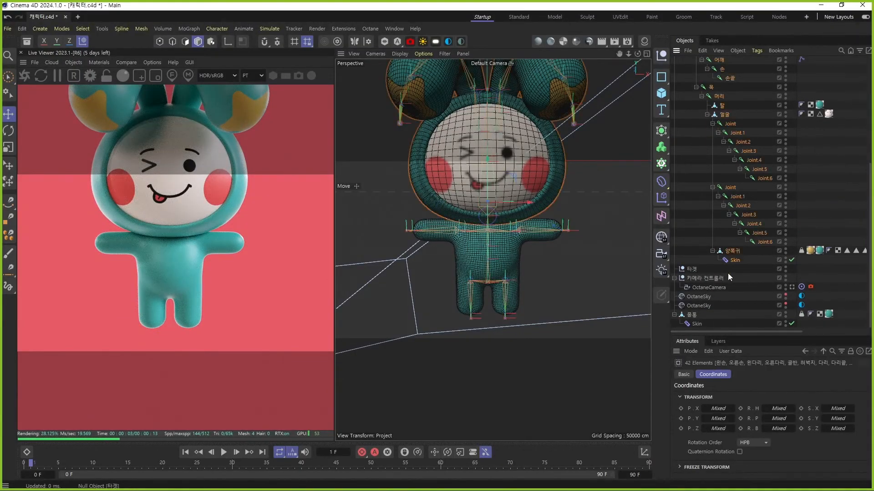
{"action": "left_click_drag", "start_coordinate": [691, 314], "coordinate": [678, 269]}
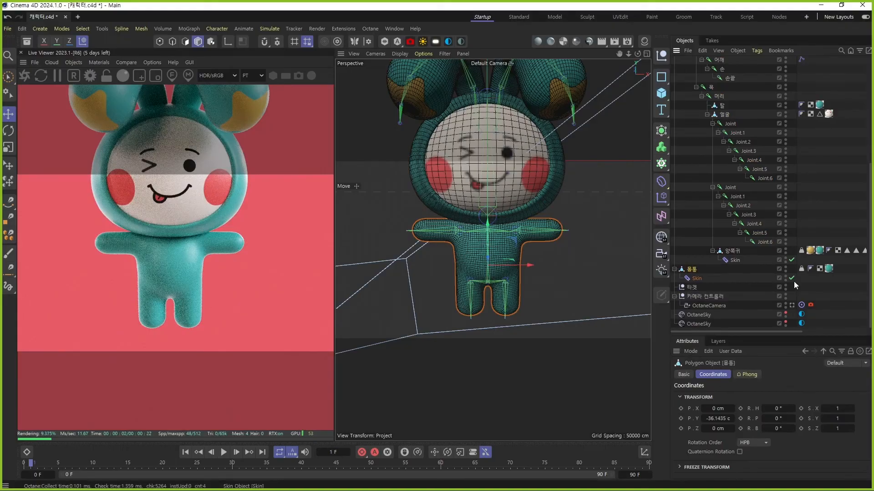
Step: Select everything from the 왼손 null through the 몸통 mesh's Skin and freeze all their transforms
{"action": "left_click", "coordinate": [695, 287]}
{"action": "scroll", "coordinate": [709, 230], "scroll_direction": "up", "scroll_amount": 9}
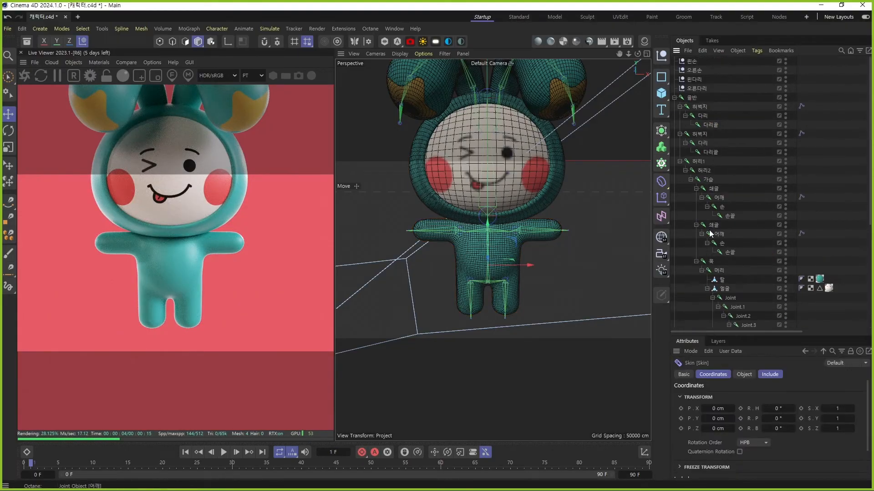
{"action": "left_click", "coordinate": [697, 61], "text": "shift"}
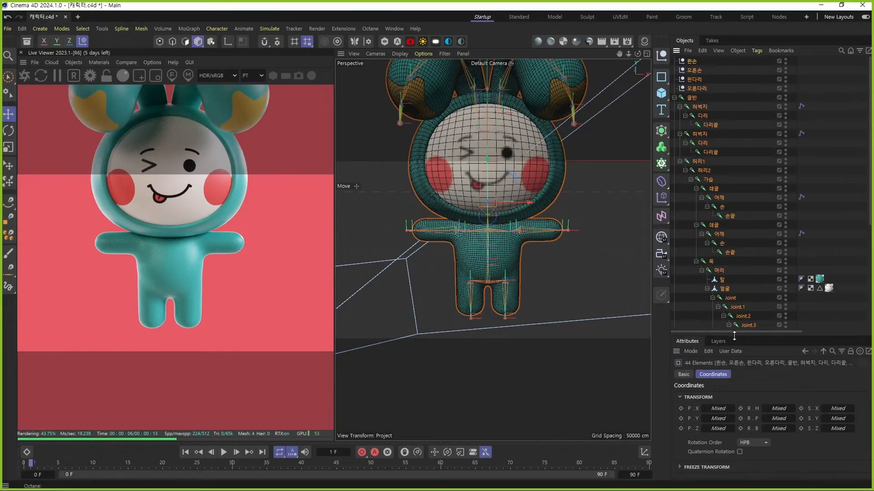
{"action": "left_click_drag", "start_coordinate": [734, 336], "coordinate": [735, 179]}
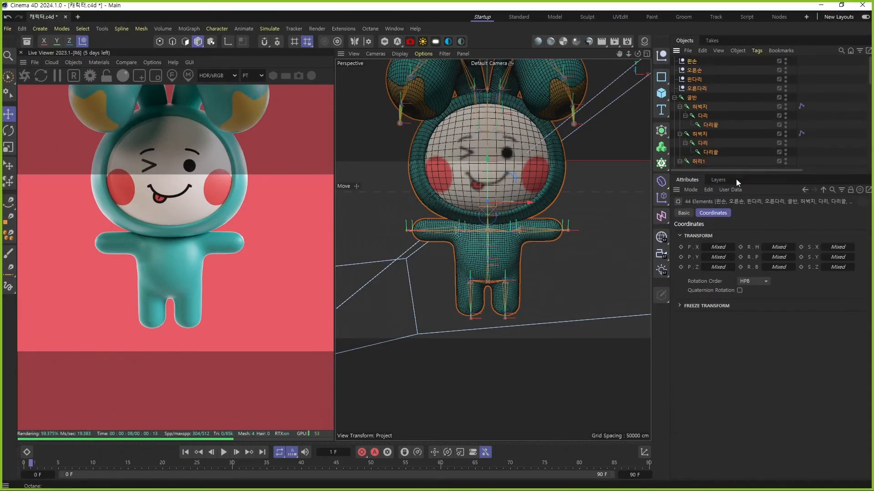
{"action": "left_click", "coordinate": [705, 306]}
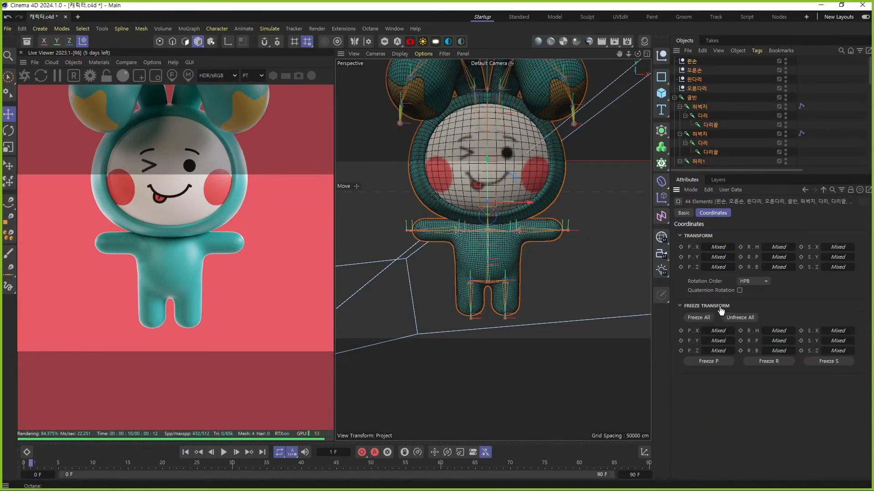
{"action": "left_click", "coordinate": [704, 319]}
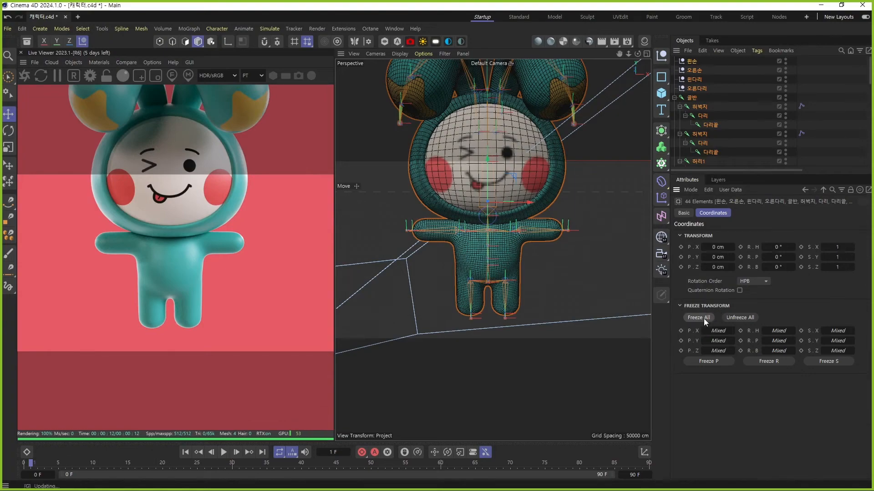
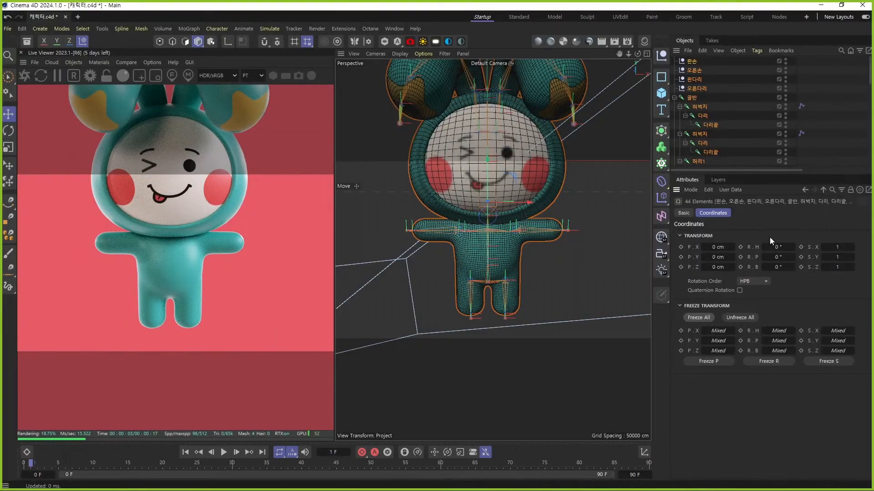
Step: Try moving the 왼손 goal downward, and reset its X, Y and Z position to 0 cm
{"action": "left_click_drag", "start_coordinate": [756, 175], "coordinate": [755, 277]}
{"action": "left_click", "coordinate": [828, 105]}
{"action": "left_click", "coordinate": [691, 62]}
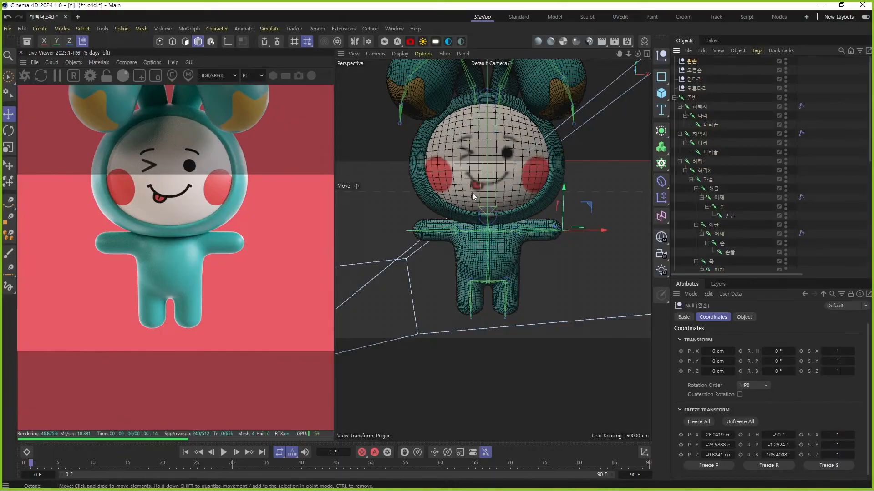
{"action": "left_click_drag", "start_coordinate": [587, 206], "coordinate": [585, 237]}
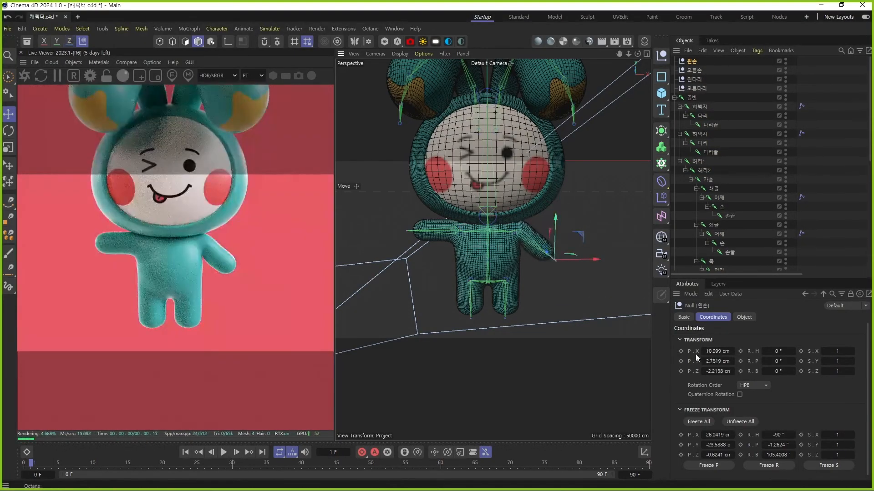
{"action": "double_click", "coordinate": [716, 351]}
{"action": "type", "text": "0"}
{"action": "key", "text": "Tab"}
{"action": "type", "text": "0"}
{"action": "key", "text": "Tab"}
{"action": "type", "text": "0"}
{"action": "key", "text": "Return"}
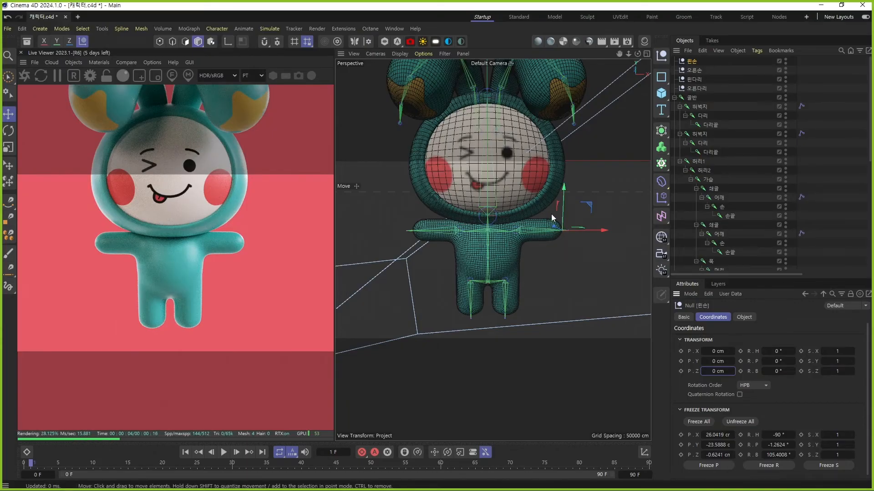
Step: Create a null and, in the front view, lower it between the character's feet to about Y -54.3 cm
{"action": "left_click", "coordinate": [831, 122]}
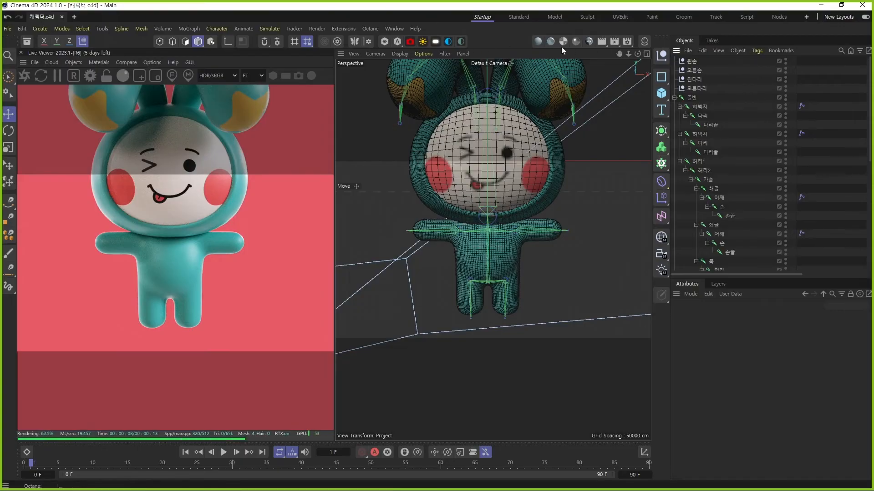
{"action": "left_click", "coordinate": [661, 58]}
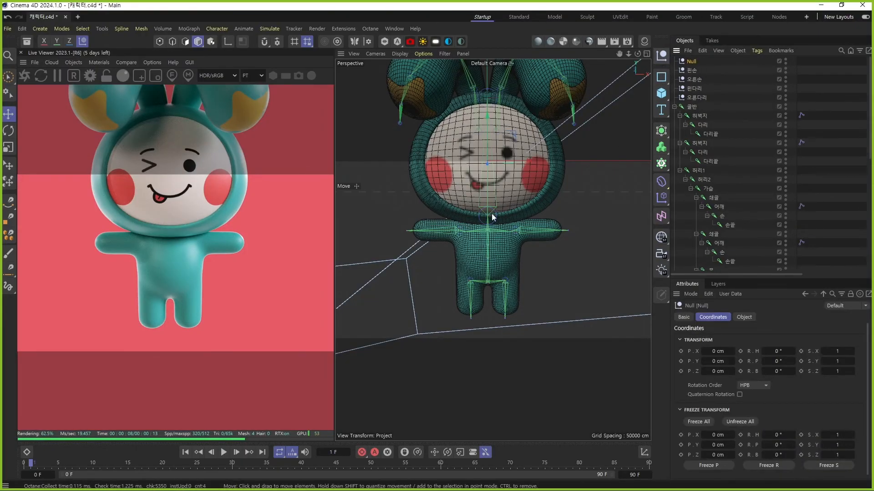
{"action": "middle_click", "coordinate": [492, 214]}
{"action": "middle_click", "coordinate": [528, 314]}
{"action": "scroll", "coordinate": [510, 286], "scroll_direction": "down", "scroll_amount": 6}
{"action": "middle_click_drag", "start_coordinate": [498, 207], "coordinate": [492, 250], "text": "alt"}
{"action": "left_click_drag", "start_coordinate": [504, 139], "coordinate": [506, 350]}
{"action": "scroll", "coordinate": [521, 368], "scroll_direction": "up", "scroll_amount": 5}
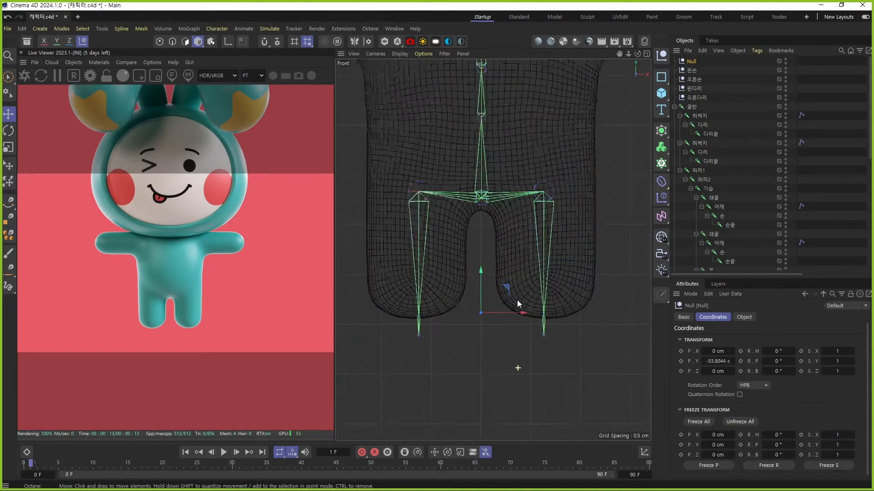
{"action": "left_click_drag", "start_coordinate": [471, 277], "coordinate": [472, 284]}
{"action": "middle_click", "coordinate": [515, 312]}
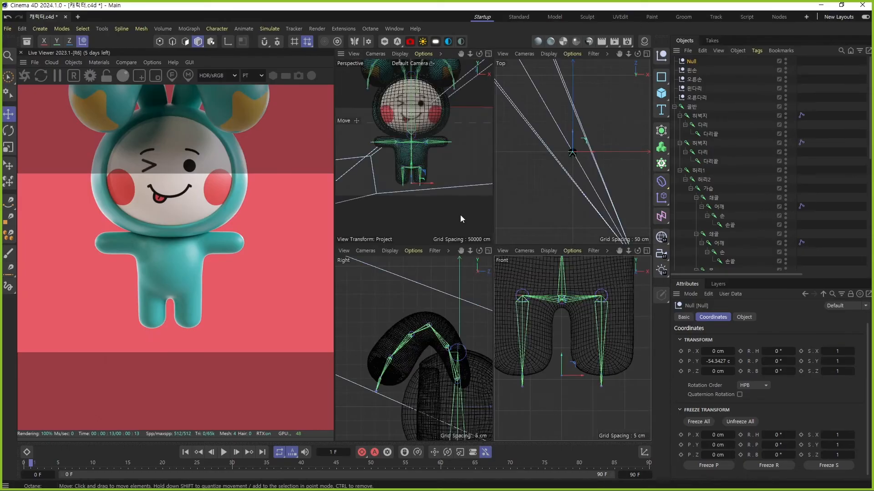
{"action": "middle_click", "coordinate": [460, 215]}
Step: Rename the new null as Root
{"action": "double_click", "coordinate": [691, 62]}
{"action": "type", "text": "Root"}
{"action": "key", "text": "Return"}
Step: Nest everything from 왼손 through the 몸통 mesh and its Skin under Root, and freeze all their transforms
{"action": "left_click", "coordinate": [693, 71]}
{"action": "scroll", "coordinate": [721, 218], "scroll_direction": "down", "scroll_amount": 6}
{"action": "left_click", "coordinate": [692, 225], "text": "shift"}
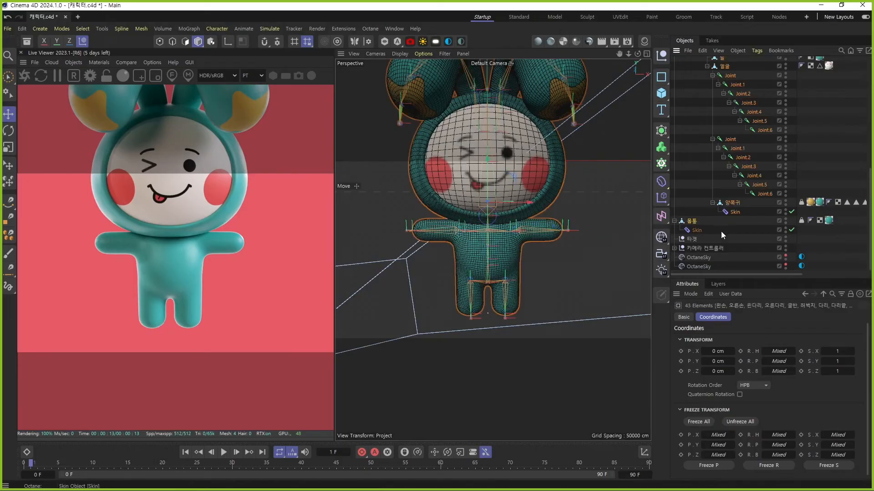
{"action": "scroll", "coordinate": [722, 231], "scroll_direction": "up", "scroll_amount": 6}
{"action": "left_click_drag", "start_coordinate": [690, 64], "coordinate": [691, 62]}
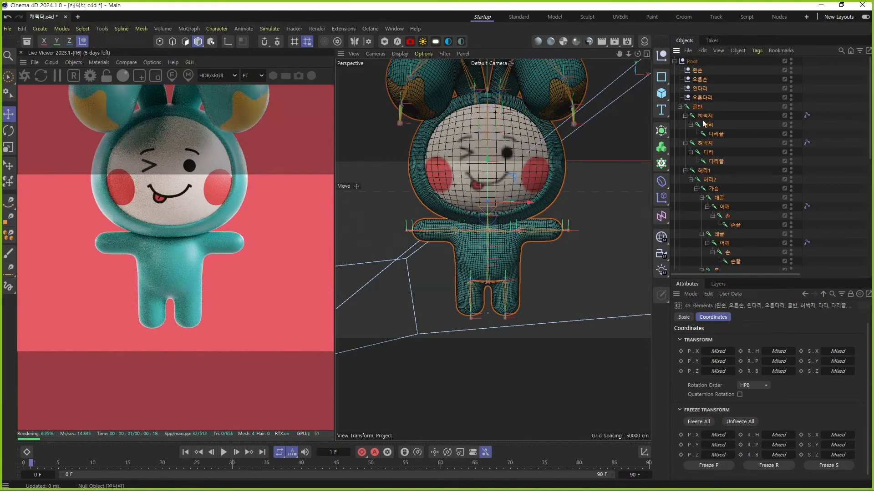
{"action": "left_click", "coordinate": [703, 423]}
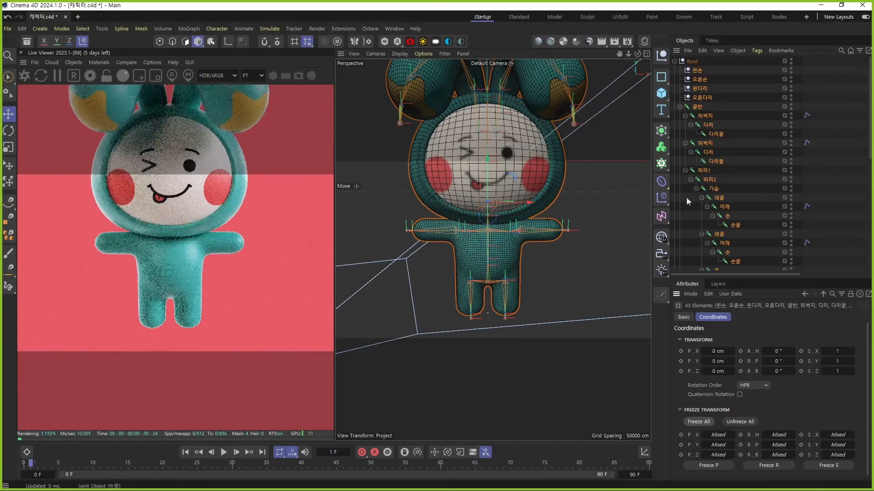
Step: Select the Root null, collapse and re-expand its hierarchy, and save the scene
{"action": "left_click", "coordinate": [692, 62]}
{"action": "left_click", "coordinate": [674, 61]}
{"action": "left_click", "coordinate": [674, 62]}
{"action": "key", "text": "ctrl+s"}
{"action": "left_click", "coordinate": [695, 61]}
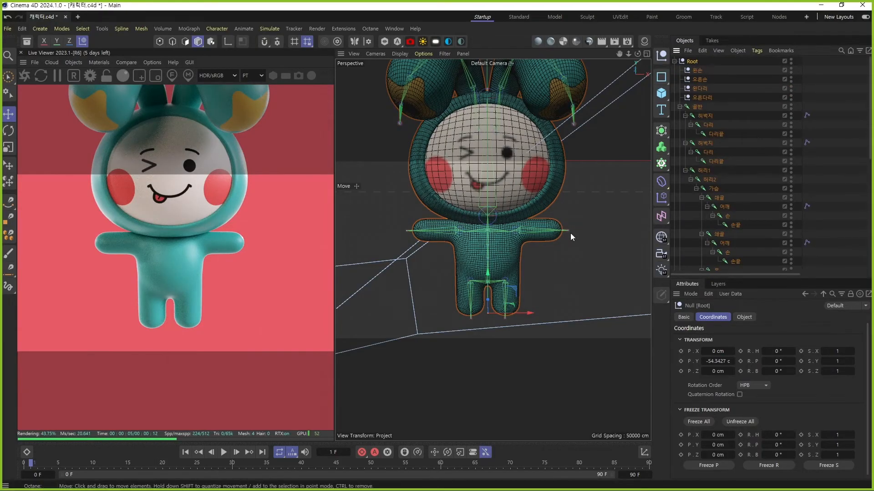
{"action": "scroll", "coordinate": [529, 198], "scroll_direction": "down", "scroll_amount": 5}
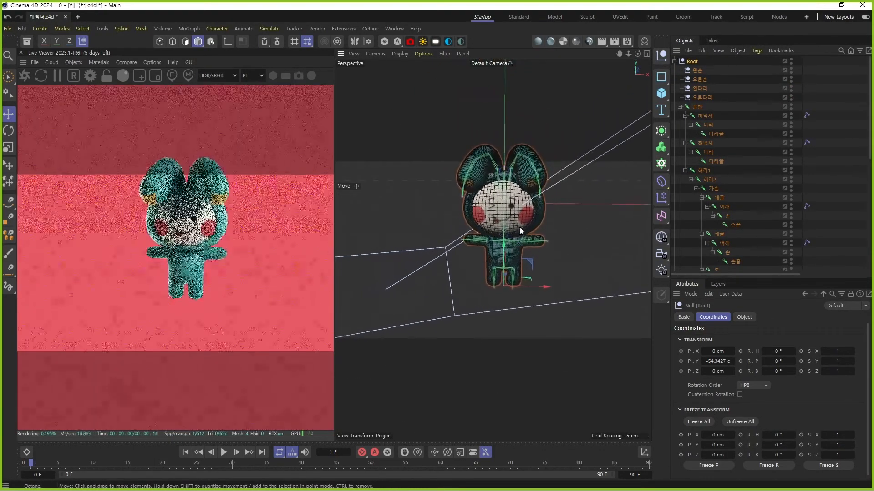
{"action": "key", "text": "ctrl+s"}
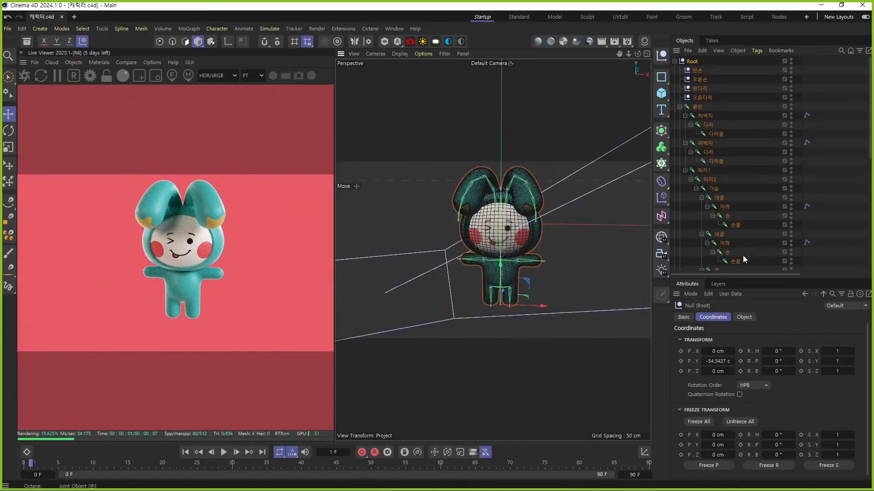
Step: Create an IK chain on the first ear's joints, from Joint down to Joint.6
{"action": "left_click_drag", "start_coordinate": [746, 278], "coordinate": [747, 412]}
{"action": "scroll", "coordinate": [759, 314], "scroll_direction": "down", "scroll_amount": 5}
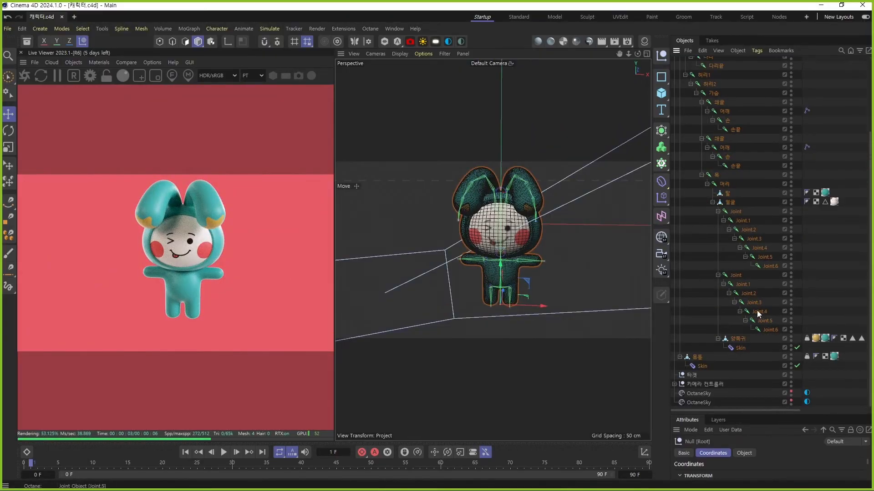
{"action": "left_click", "coordinate": [736, 213]}
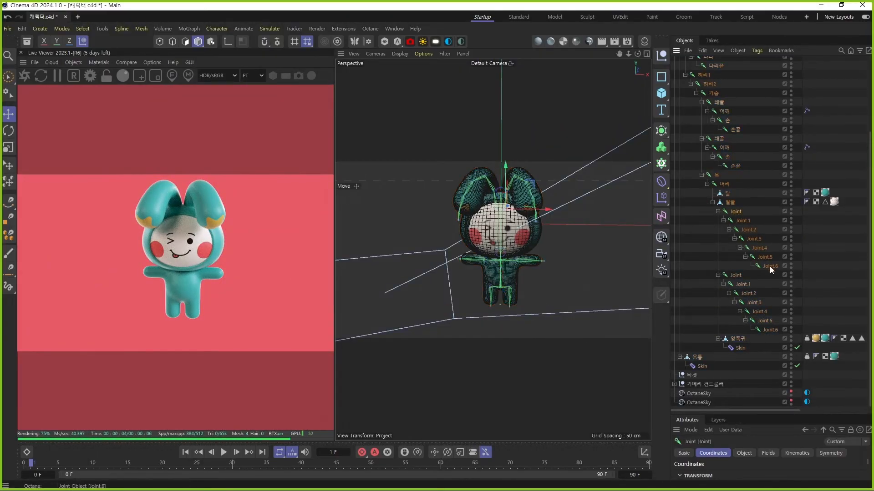
{"action": "left_click", "coordinate": [769, 267], "text": "shift"}
{"action": "right_click_drag", "start_coordinate": [515, 191], "coordinate": [518, 151], "text": "alt"}
{"action": "key", "text": "ctrl+s"}
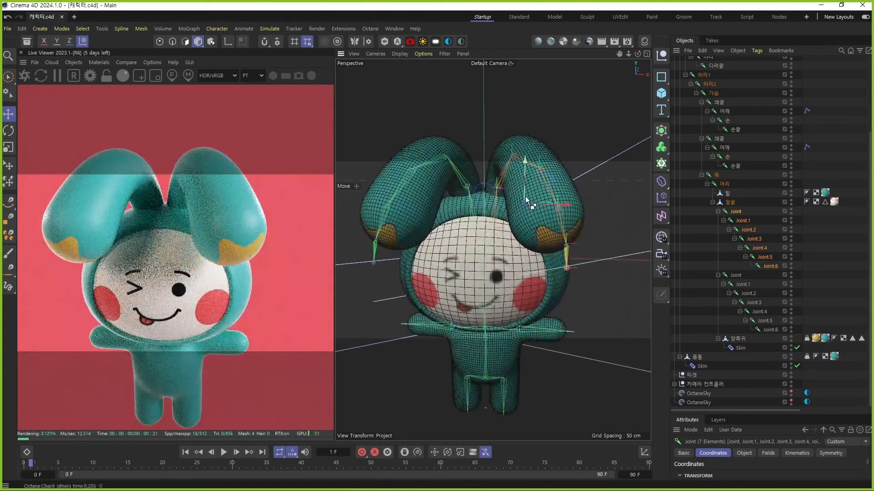
{"action": "left_click", "coordinate": [737, 212]}
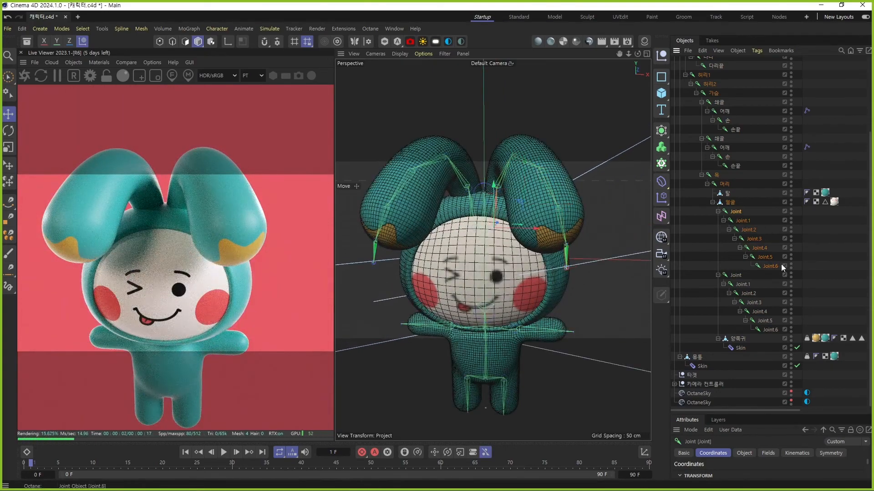
{"action": "left_click", "coordinate": [768, 266], "text": "shift"}
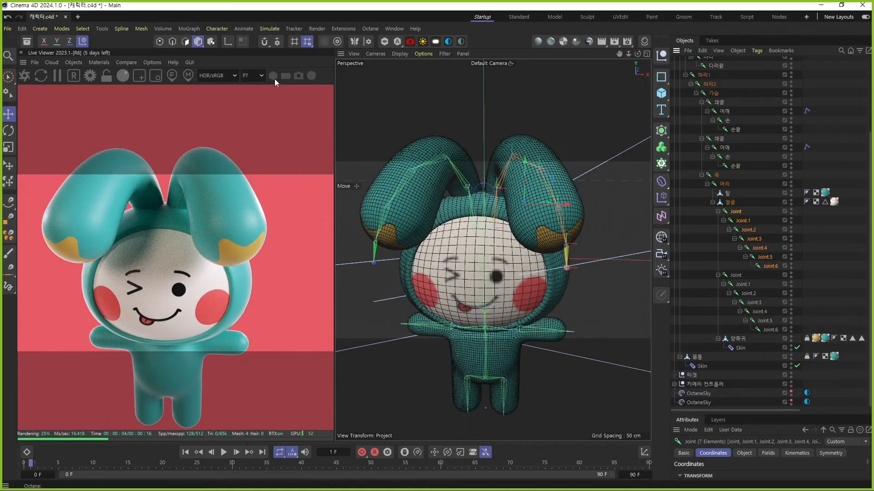
{"action": "left_click", "coordinate": [217, 28]}
{"action": "left_click_drag", "start_coordinate": [236, 37], "coordinate": [625, 110]}
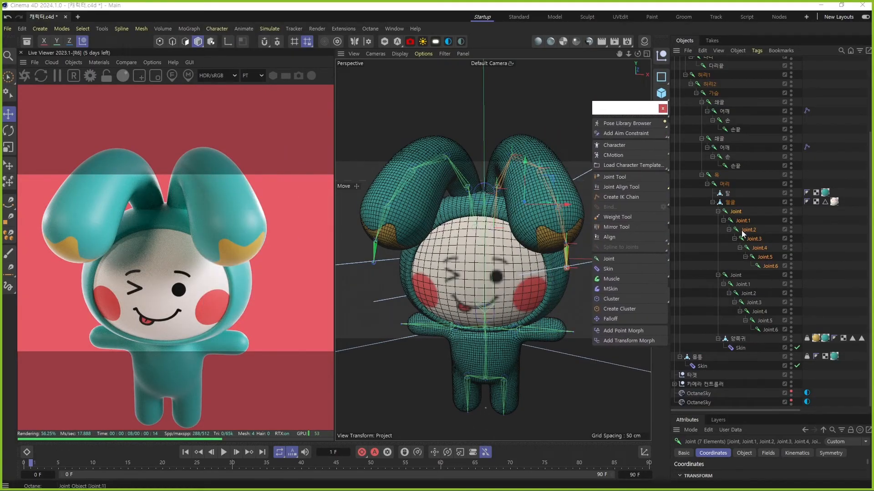
{"action": "left_click", "coordinate": [627, 199]}
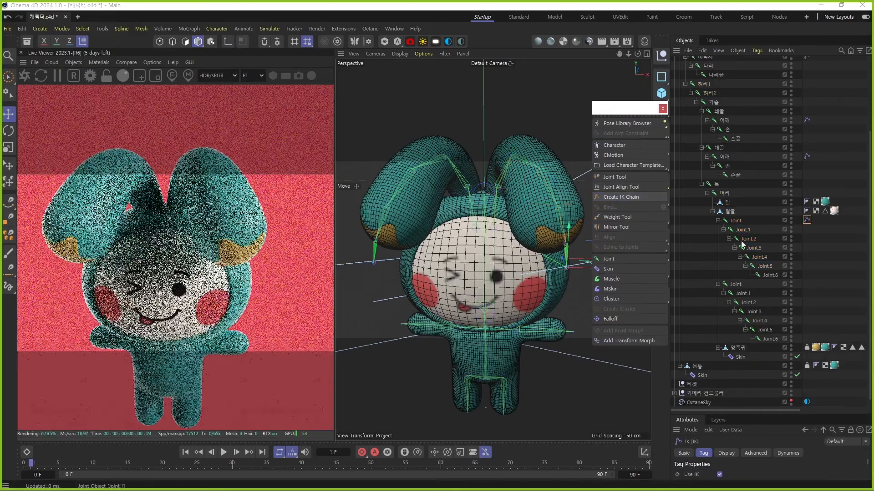
Step: Create an IK chain on the second ear's joints, from Joint down to Joint.6, and dismiss the floating Character palette
{"action": "left_click", "coordinate": [737, 285]}
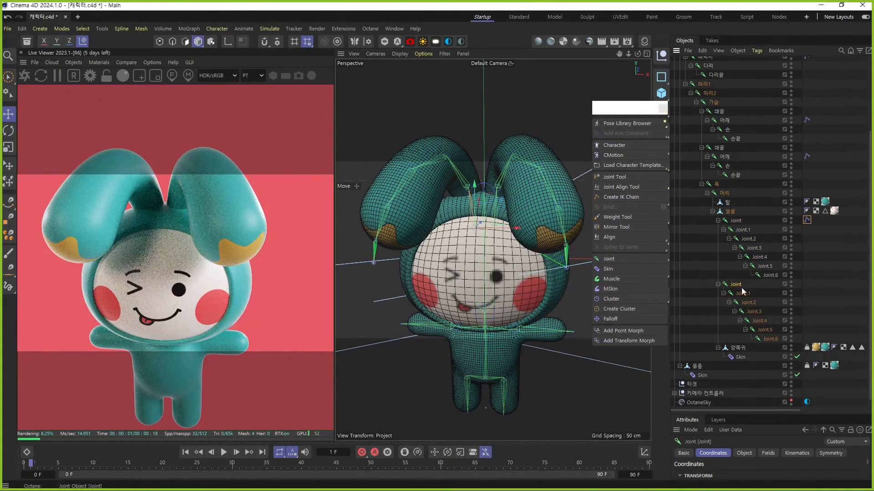
{"action": "left_click", "coordinate": [768, 340], "text": "shift"}
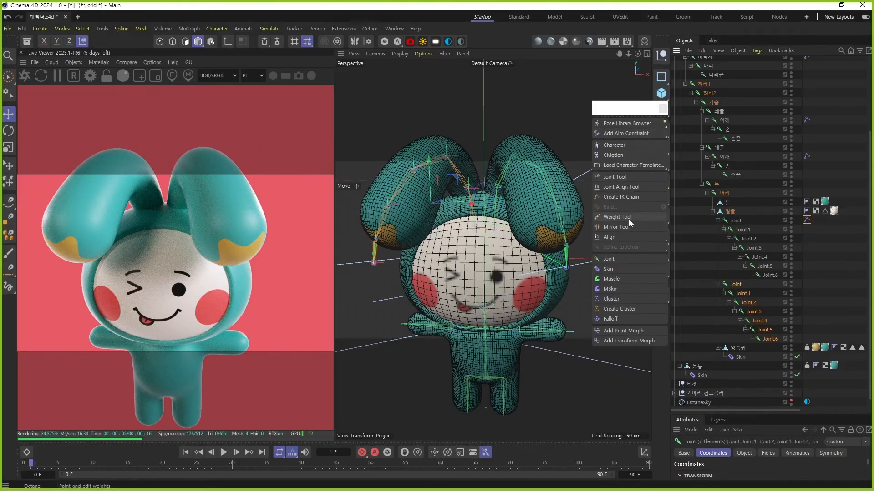
{"action": "left_click", "coordinate": [625, 200]}
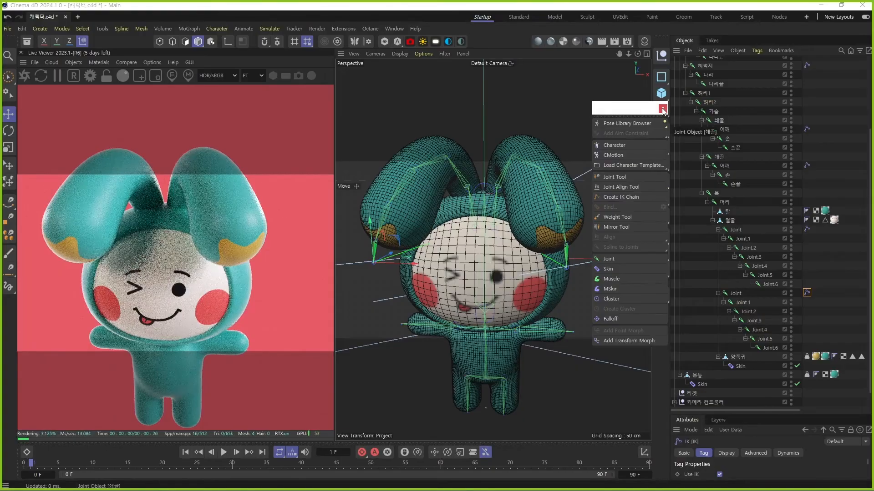
{"action": "left_click", "coordinate": [663, 109]}
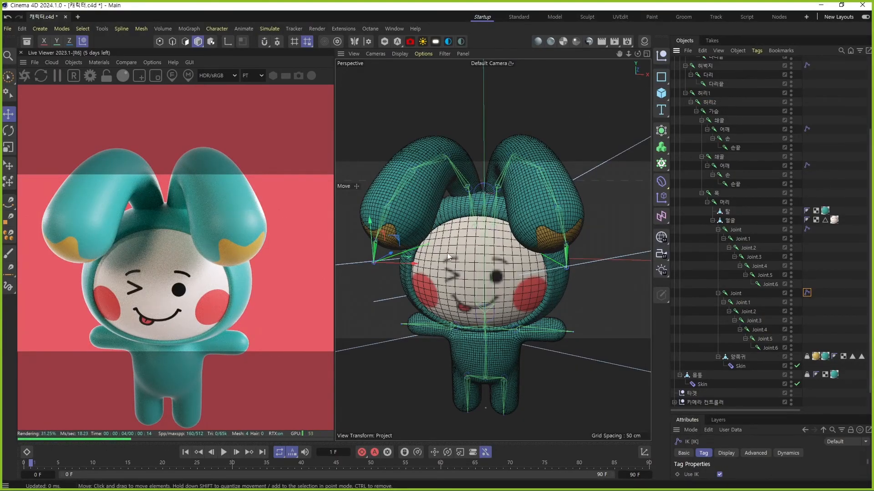
Step: Delete both Joint.6.Goal nulls and save the scene
{"action": "scroll", "coordinate": [826, 117], "scroll_direction": "up", "scroll_amount": 5}
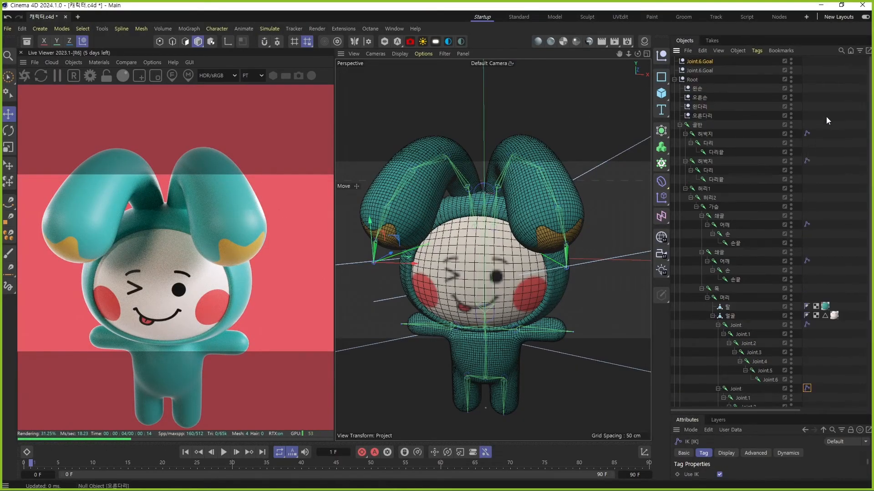
{"action": "key", "text": "Delete"}
{"action": "left_click", "coordinate": [706, 58]}
{"action": "left_click_drag", "start_coordinate": [384, 232], "coordinate": [430, 248], "text": "alt"}
{"action": "key", "text": "ctrl+z"}
{"action": "key", "text": "Delete"}
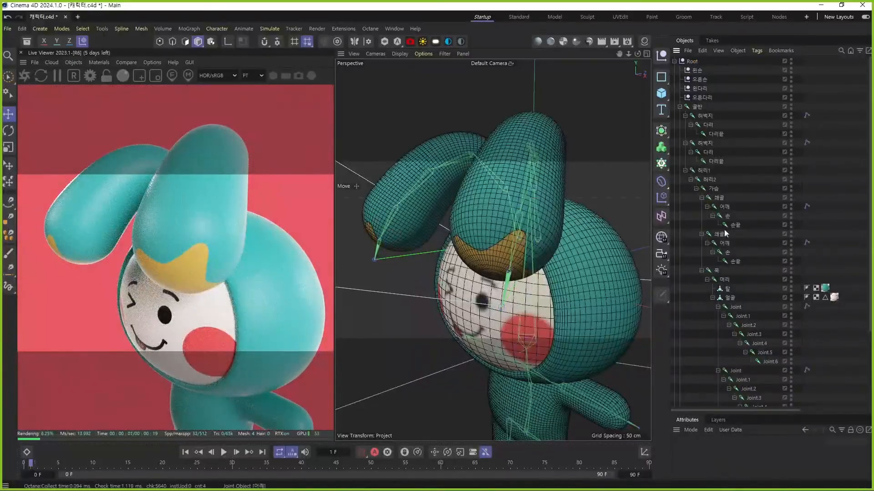
{"action": "scroll", "coordinate": [738, 276], "scroll_direction": "down", "scroll_amount": 3}
{"action": "left_click_drag", "start_coordinate": [529, 253], "coordinate": [585, 277], "text": "alt"}
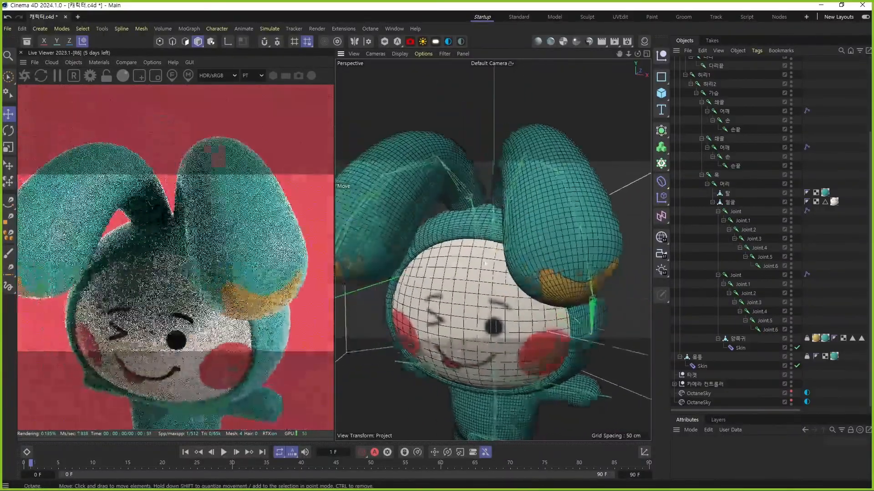
{"action": "right_click_drag", "start_coordinate": [585, 278], "coordinate": [546, 278], "text": "alt"}
{"action": "left_click_drag", "start_coordinate": [546, 278], "coordinate": [535, 275], "text": "alt"}
{"action": "key", "text": "ctrl+s"}
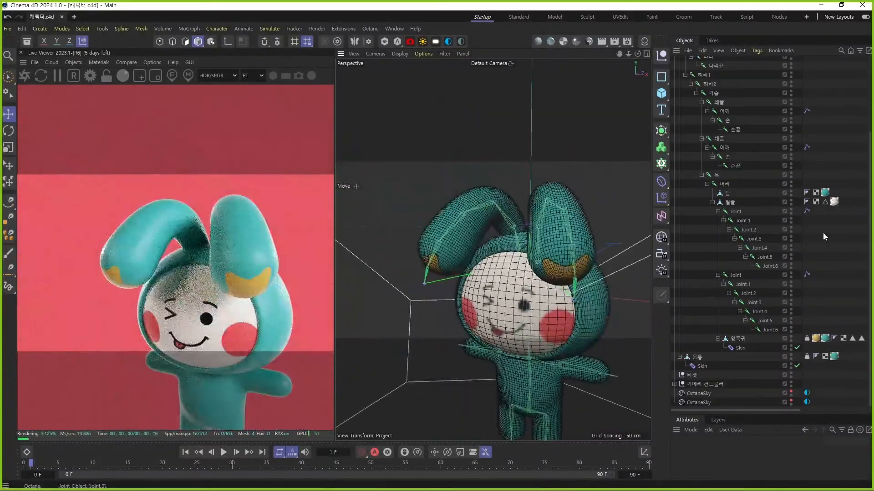
Step: Enable Dynamics on the IK tags of both ear chains together
{"action": "left_click", "coordinate": [807, 211]}
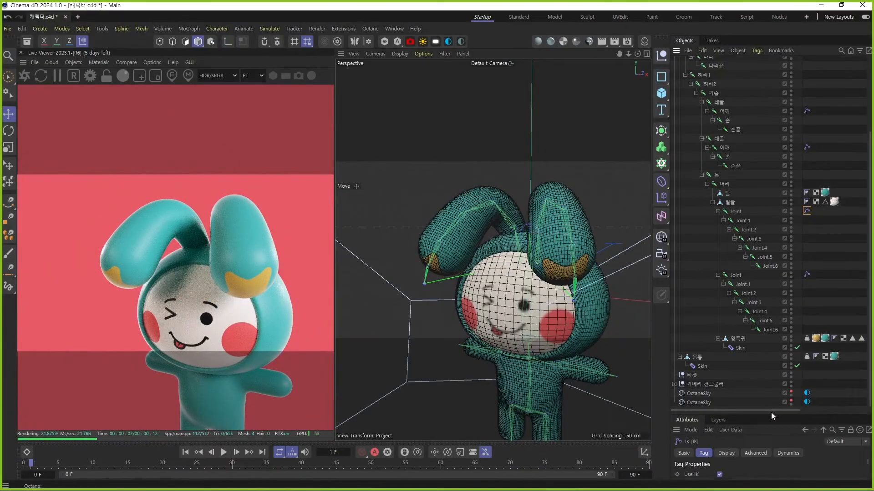
{"action": "left_click_drag", "start_coordinate": [771, 412], "coordinate": [782, 298]}
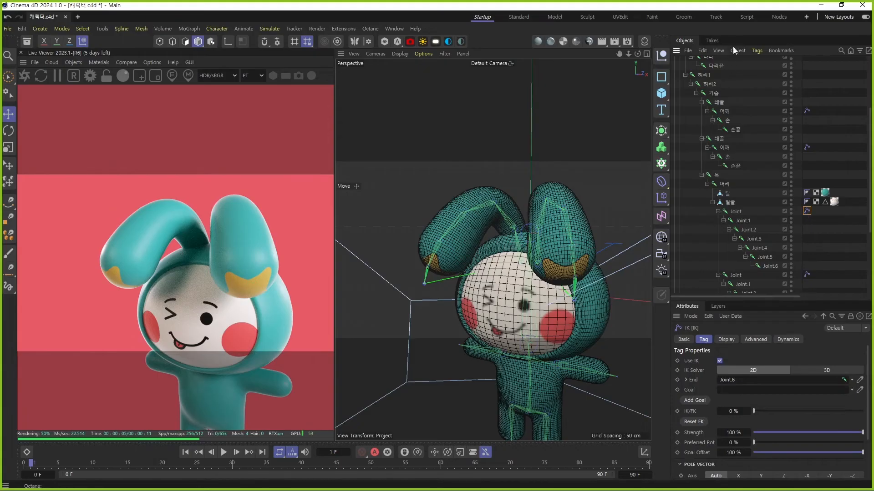
{"action": "left_click", "coordinate": [813, 231]}
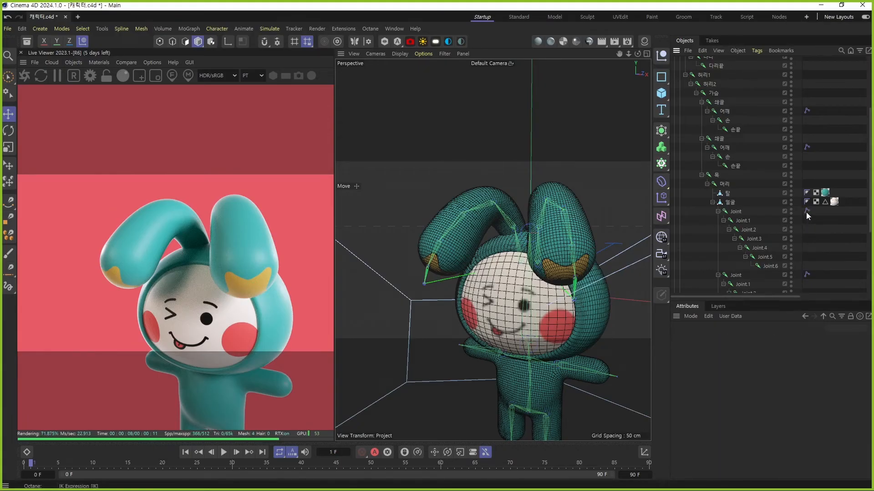
{"action": "left_click", "coordinate": [806, 211]}
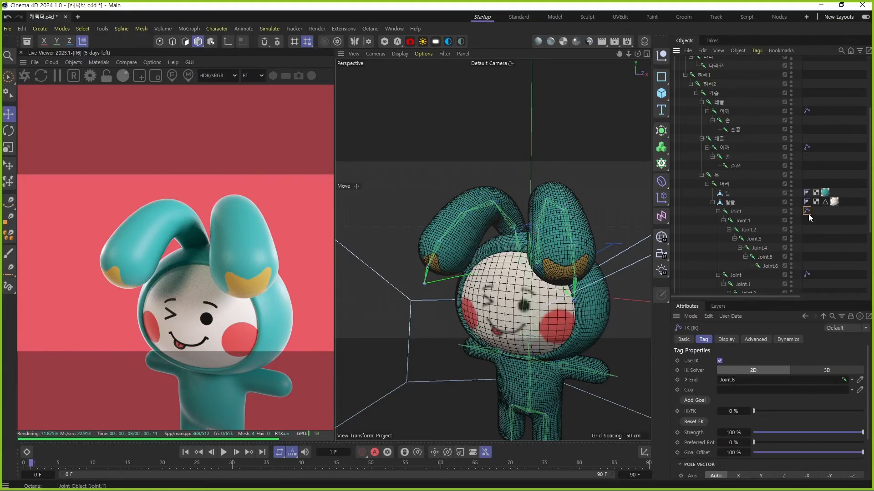
{"action": "left_click", "coordinate": [806, 274], "text": "ctrl"}
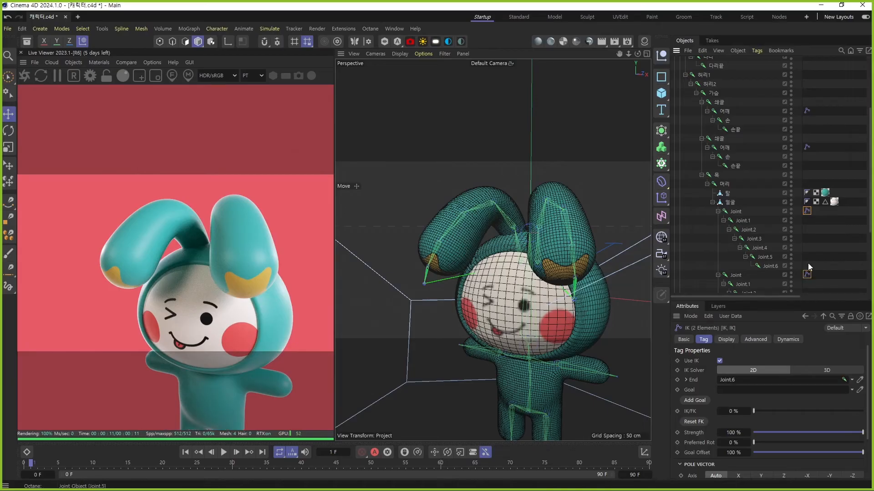
{"action": "left_click", "coordinate": [796, 340]}
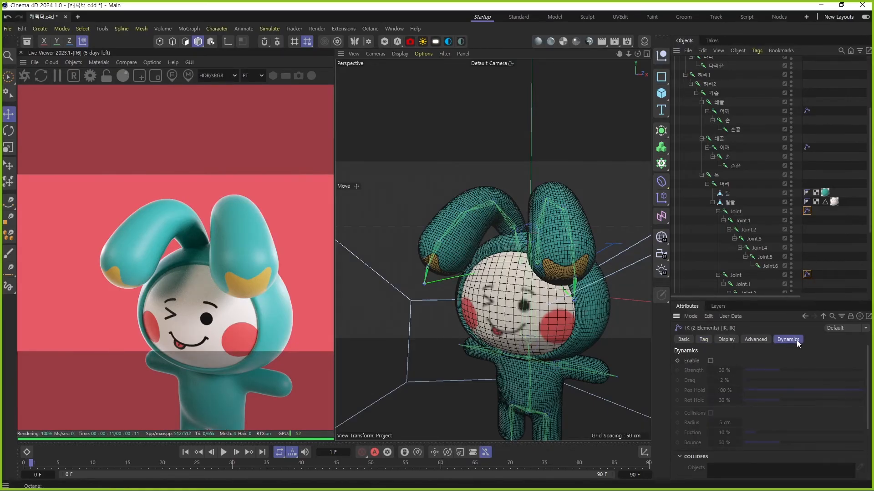
{"action": "left_click", "coordinate": [711, 361]}
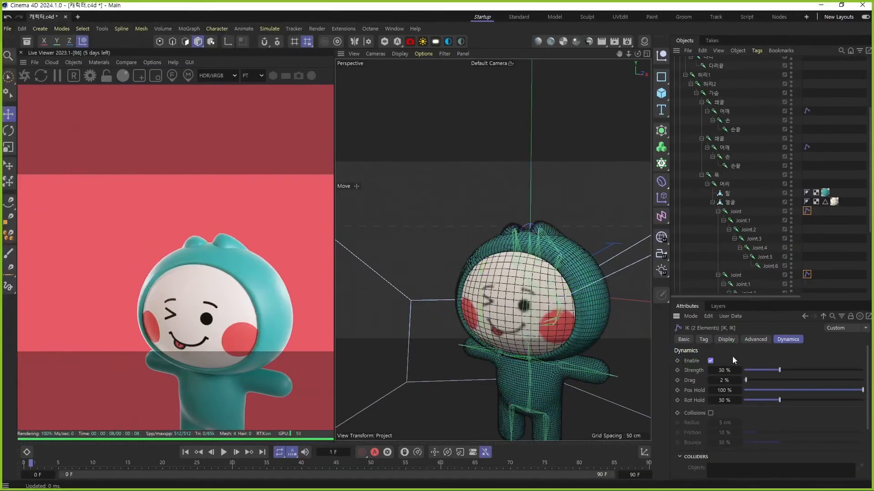
Step: Set the ear IK dynamics' Gravity force to 0 cm, run the playback and return to the first frame
{"action": "scroll", "coordinate": [753, 464], "scroll_direction": "down", "scroll_amount": 4}
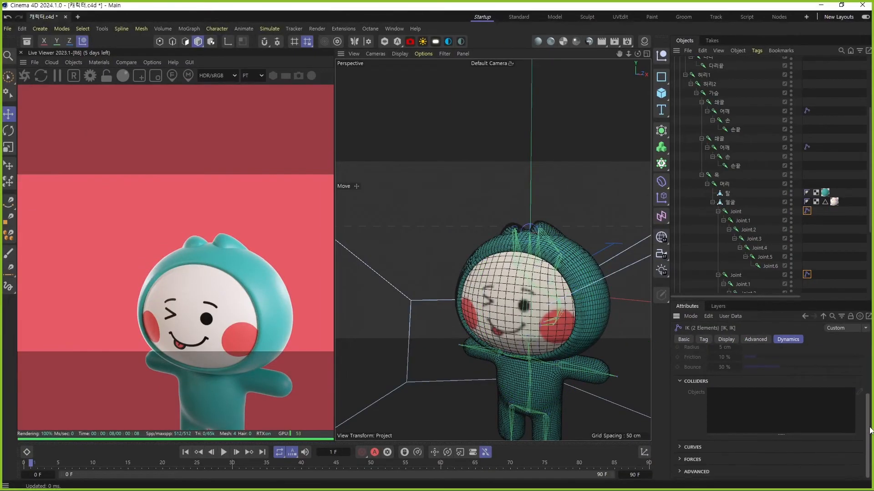
{"action": "left_click", "coordinate": [700, 459]}
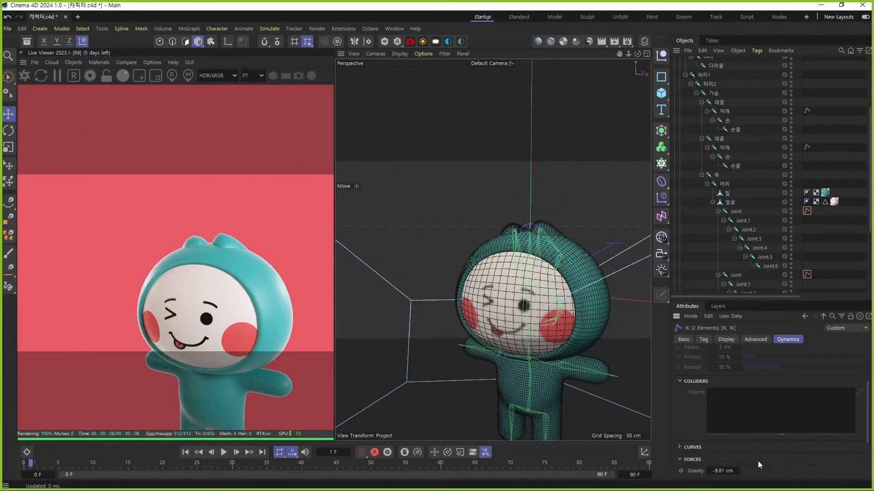
{"action": "scroll", "coordinate": [783, 409], "scroll_direction": "down", "scroll_amount": 3}
{"action": "left_click", "coordinate": [726, 398]}
{"action": "key", "text": "Return"}
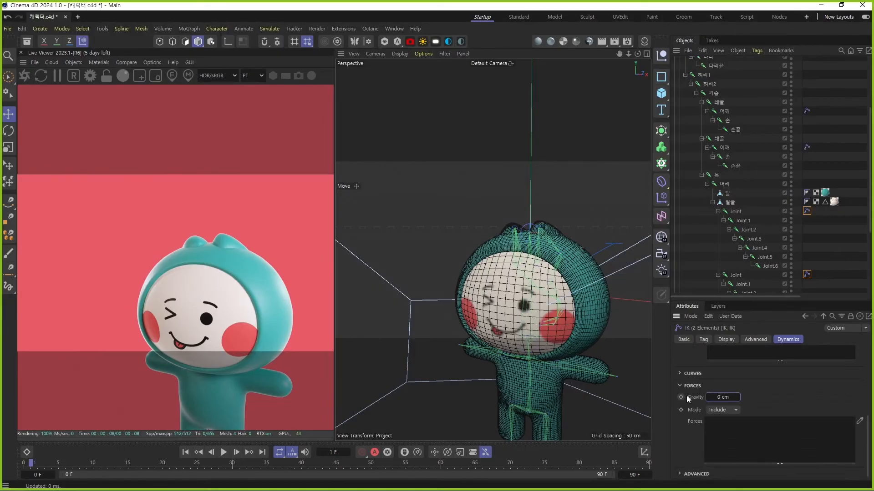
{"action": "left_click", "coordinate": [682, 386]}
{"action": "scroll", "coordinate": [780, 394], "scroll_direction": "up", "scroll_amount": 3}
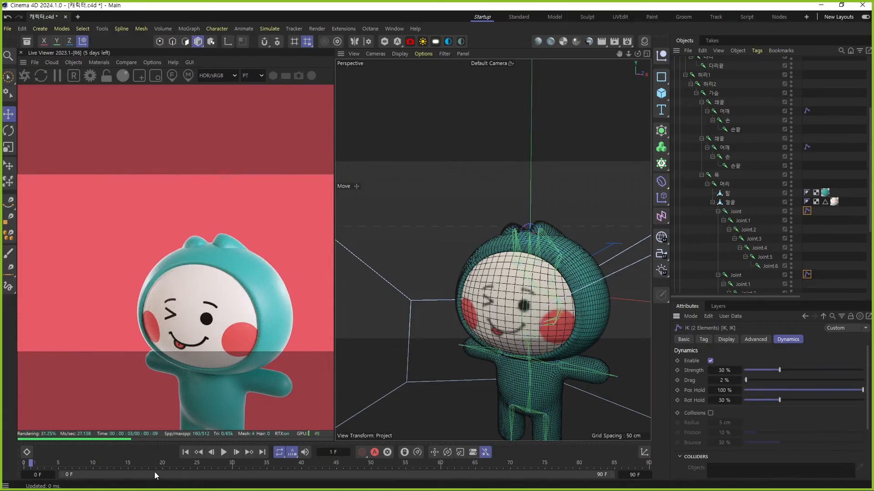
{"action": "left_click", "coordinate": [224, 452]}
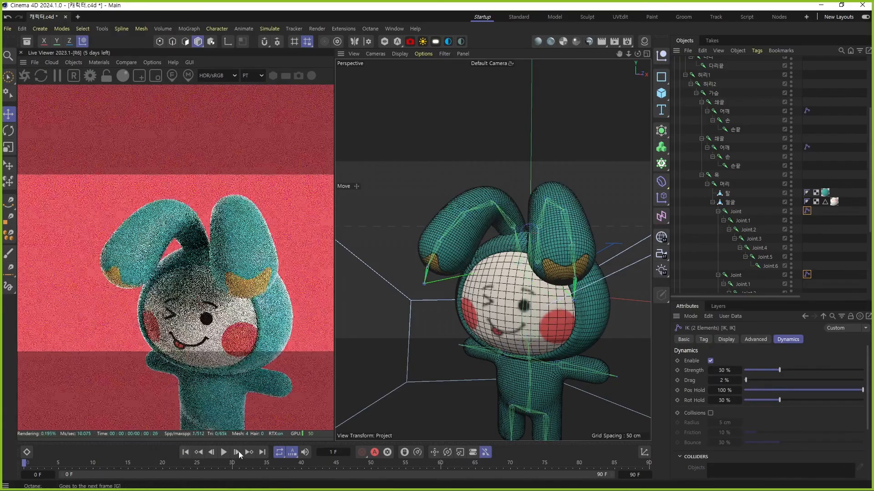
{"action": "left_click", "coordinate": [183, 452]}
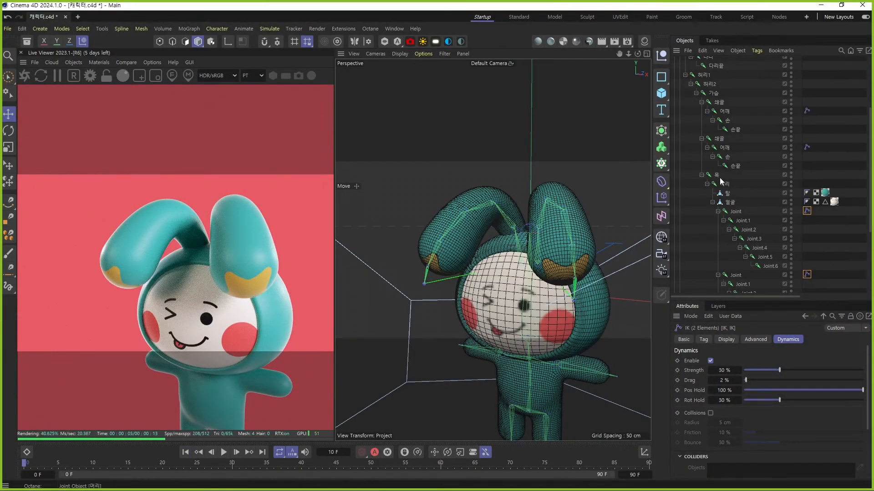
Step: Tilt the 목 (neck) joint back to a pitch of about -42.5° and keyframe that rotation at frame 0
{"action": "left_click", "coordinate": [729, 201]}
{"action": "key", "text": "r"}
{"action": "left_click_drag", "start_coordinate": [521, 337], "coordinate": [478, 240]}
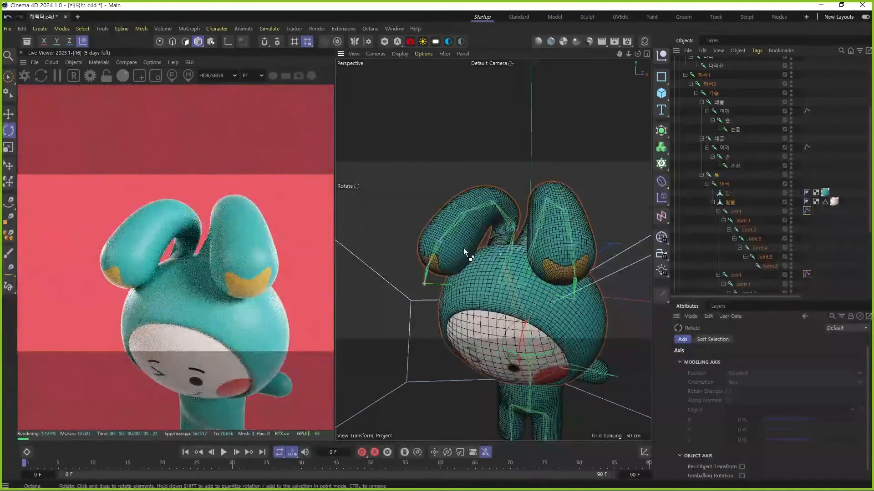
{"action": "key", "text": "ctrl+z"}
{"action": "left_click_drag", "start_coordinate": [522, 337], "coordinate": [523, 326]}
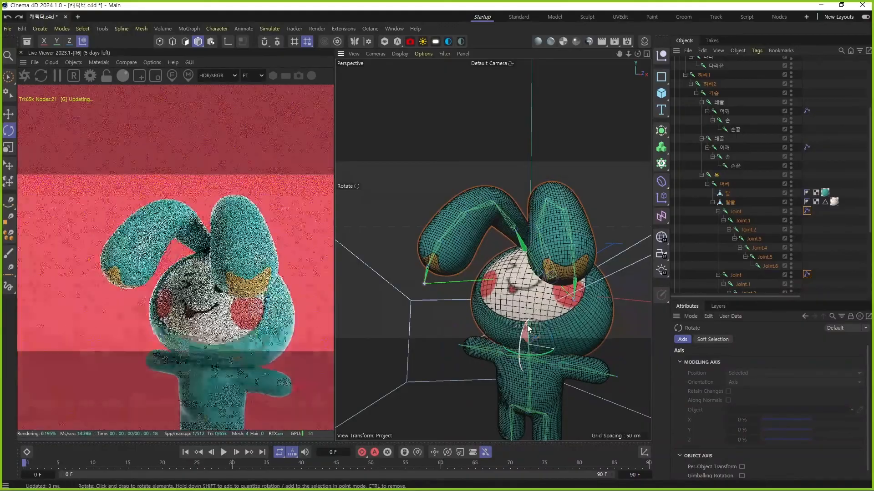
{"action": "left_click", "coordinate": [716, 176]}
{"action": "left_click", "coordinate": [740, 383]}
Step: Pitch the 목 (neck) joint forward to about 14.4° at frame 29, keyframe it, and return to the start
{"action": "left_click", "coordinate": [226, 463]}
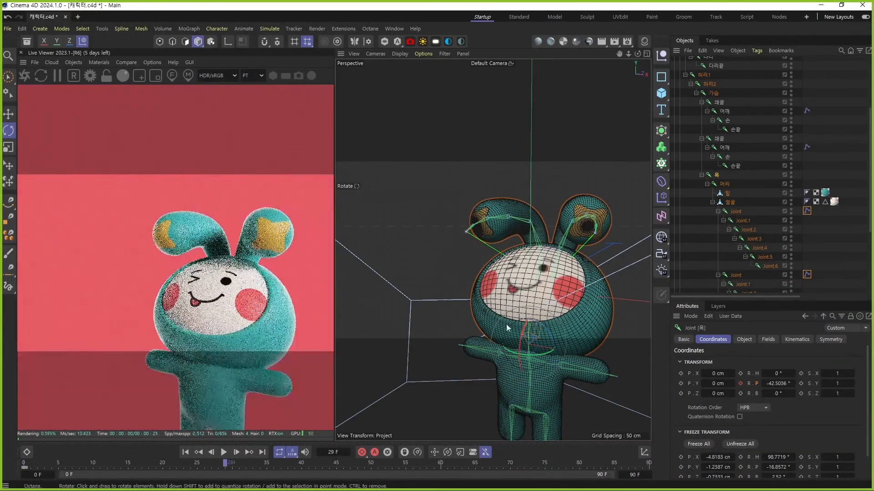
{"action": "left_click_drag", "start_coordinate": [521, 342], "coordinate": [581, 393]}
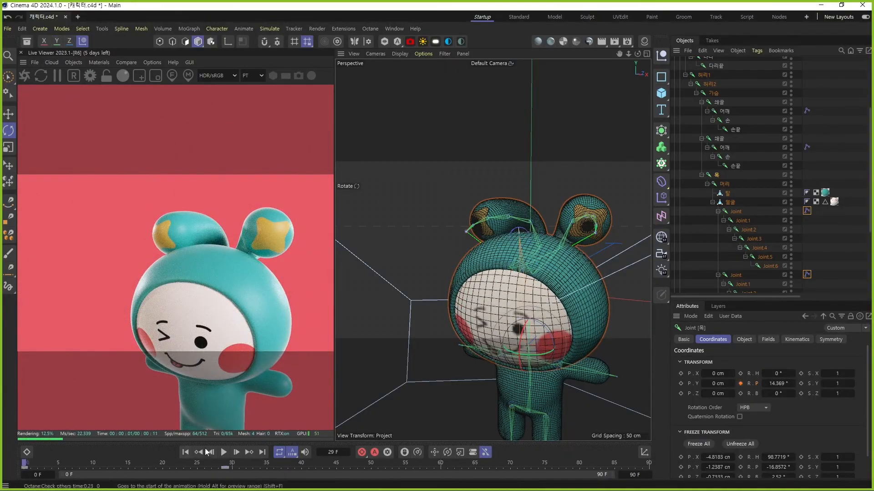
{"action": "left_click", "coordinate": [196, 452]}
Step: Play the animation to check how the ears follow the head, and rewind to the start
{"action": "left_click", "coordinate": [224, 452]}
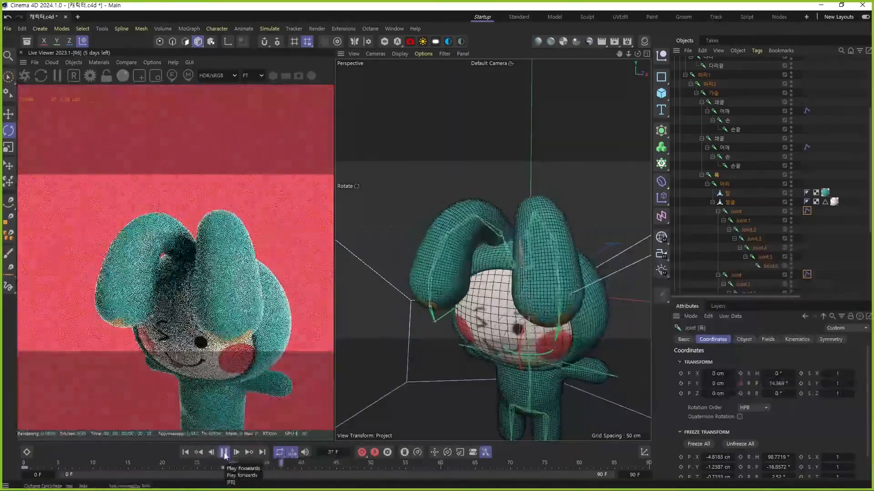
{"action": "left_click", "coordinate": [224, 452]}
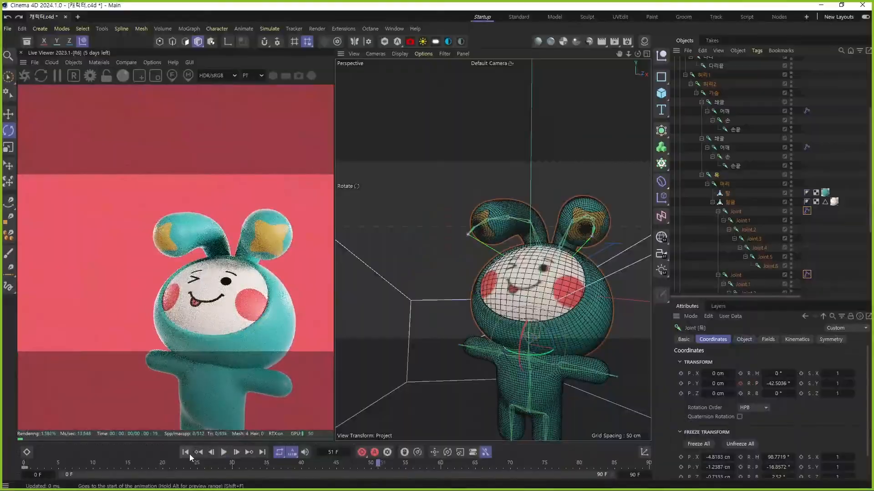
{"action": "left_click", "coordinate": [189, 453]}
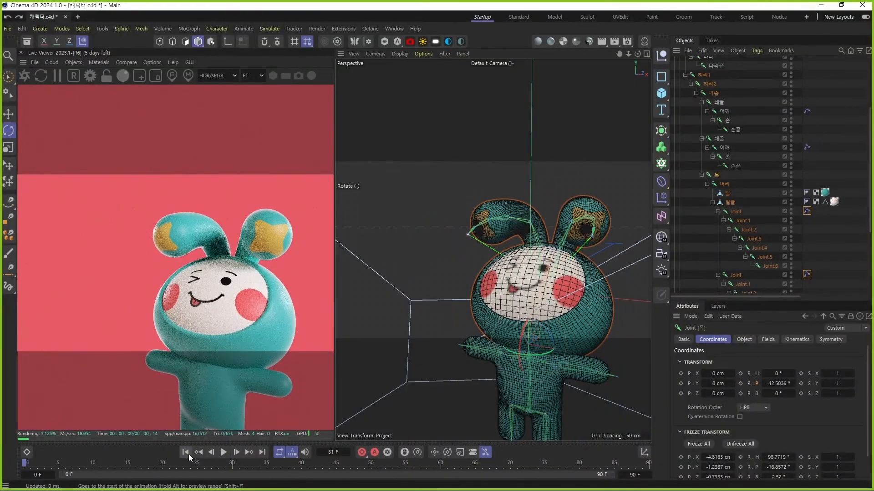
Step: Set the dynamics of both ear IK tags to Drag 5 %, Pos Hold 80 % and Rot Hold 80 %
{"action": "left_click_drag", "start_coordinate": [602, 268], "coordinate": [601, 276]}
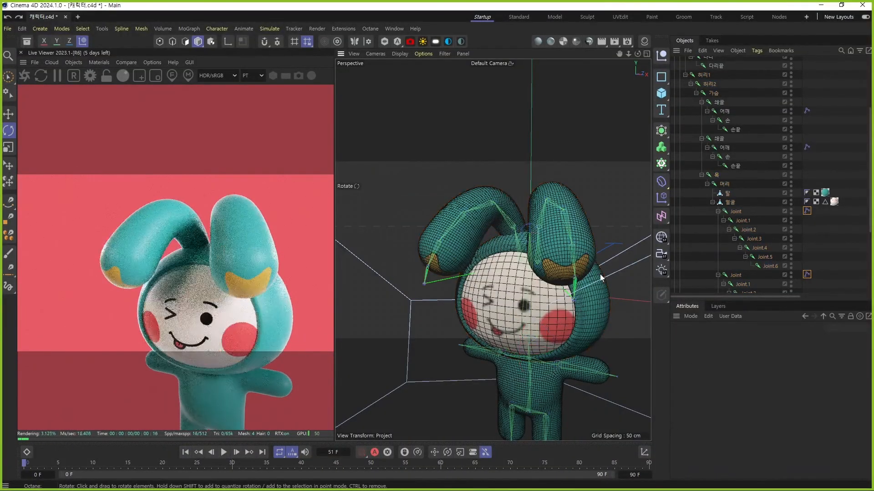
{"action": "left_click_drag", "start_coordinate": [827, 209], "coordinate": [800, 291]}
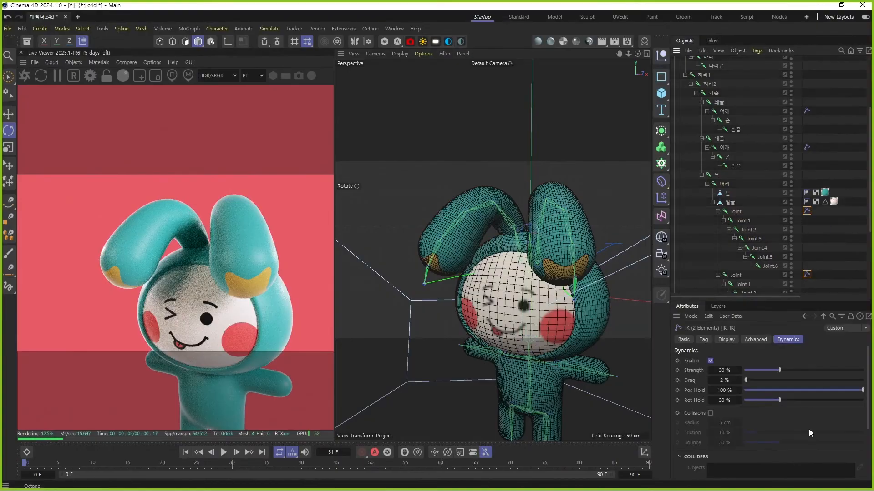
{"action": "left_click_drag", "start_coordinate": [868, 419], "coordinate": [870, 475]}
{"action": "left_click", "coordinate": [692, 460]}
{"action": "scroll", "coordinate": [733, 376], "scroll_direction": "up", "scroll_amount": 3}
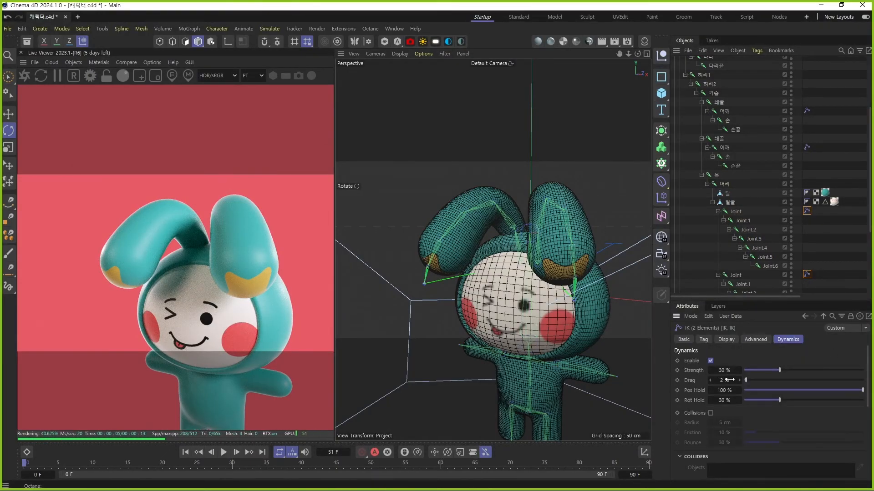
{"action": "double_click", "coordinate": [731, 390]}
{"action": "type", "text": "80"}
{"action": "double_click", "coordinate": [731, 400]}
{"action": "type", "text": "80"}
{"action": "key", "text": "Return"}
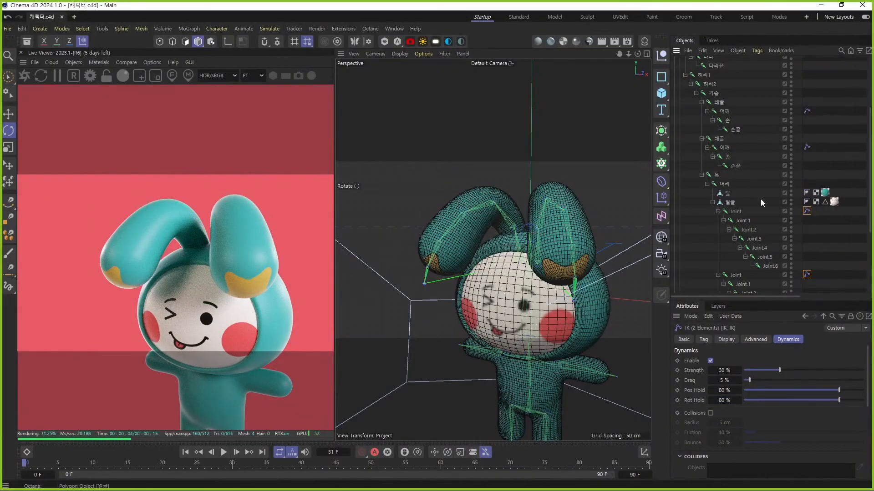
Step: Collapse the 골반 (pelvis) joint hierarchy and save the project
{"action": "left_click", "coordinate": [817, 157]}
{"action": "scroll", "coordinate": [744, 162], "scroll_direction": "up", "scroll_amount": 4}
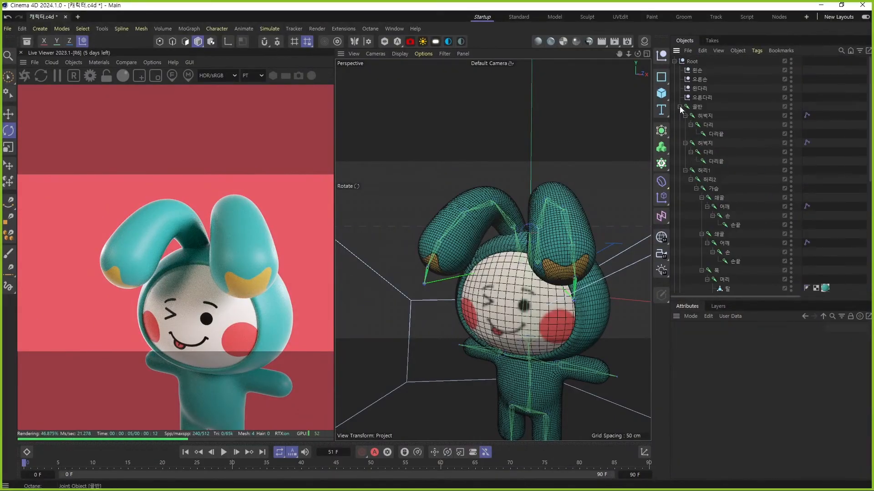
{"action": "left_click", "coordinate": [679, 106]}
{"action": "key", "text": "ctrl+s"}
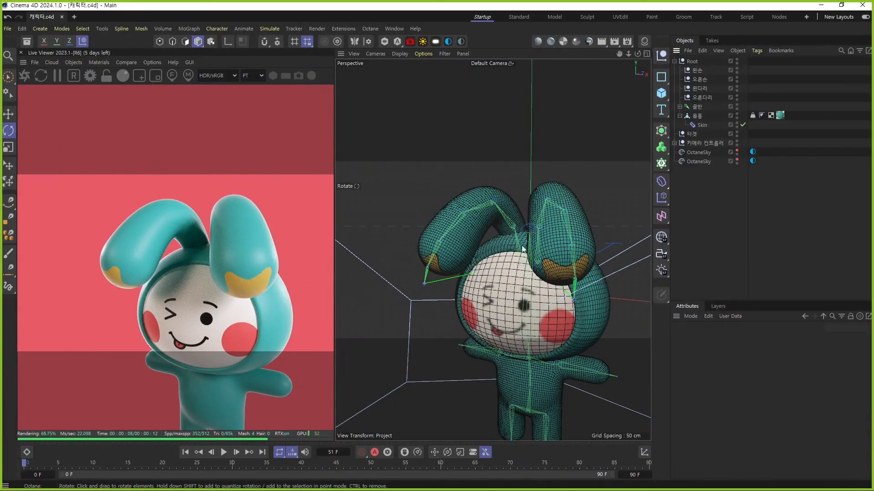
{"action": "scroll", "coordinate": [524, 255], "scroll_direction": "down", "scroll_amount": 7}
{"action": "left_click_drag", "start_coordinate": [535, 311], "coordinate": [507, 258], "text": "alt"}
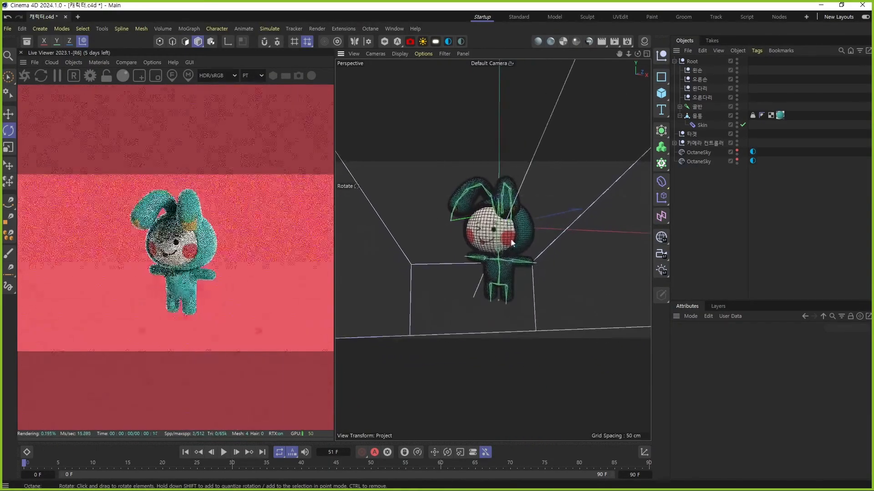
{"action": "key", "text": "ctrl+s"}
Step: Add a Plane as the floor and lower it about 54.5 cm to the character's feet
{"action": "left_click_drag", "start_coordinate": [662, 94], "coordinate": [695, 116]}
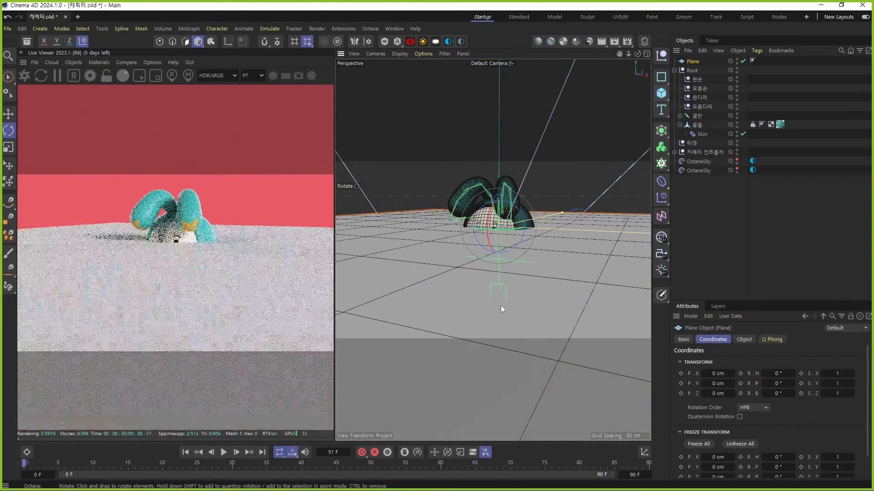
{"action": "middle_click", "coordinate": [499, 307]}
{"action": "middle_click", "coordinate": [546, 318]}
{"action": "scroll", "coordinate": [502, 276], "scroll_direction": "down", "scroll_amount": 8}
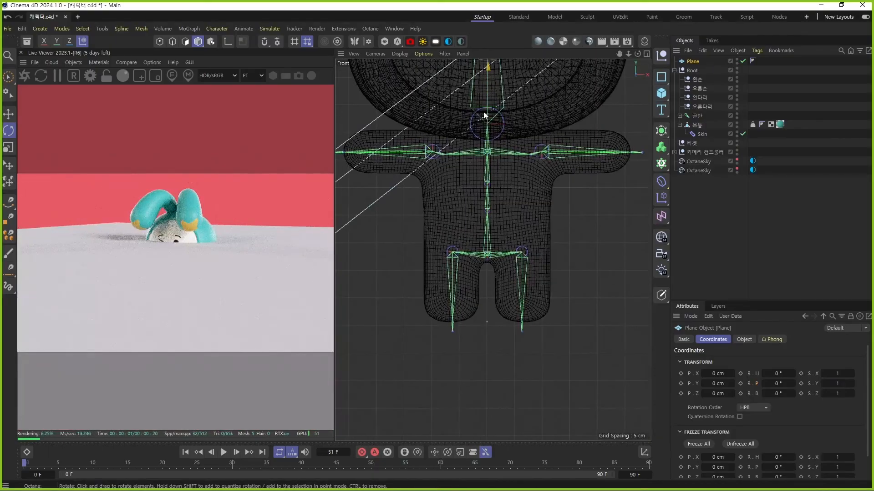
{"action": "key", "text": "e"}
{"action": "left_click_drag", "start_coordinate": [486, 137], "coordinate": [494, 310]}
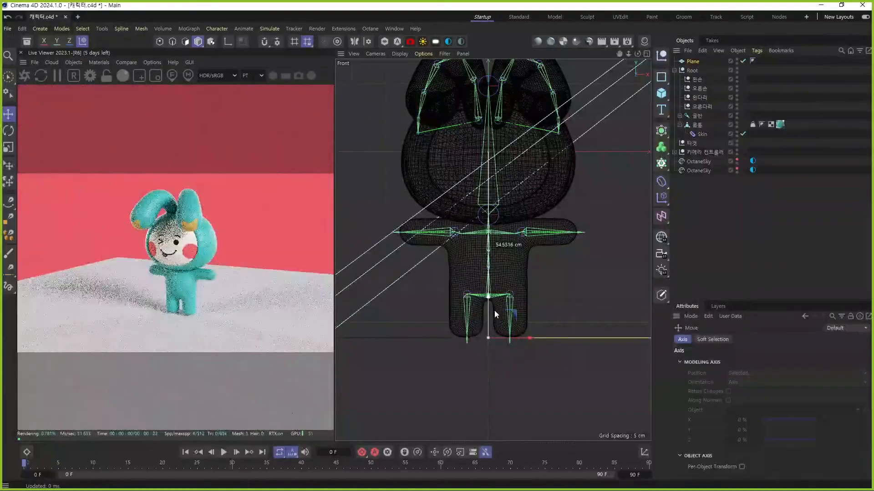
{"action": "middle_click", "coordinate": [494, 254]}
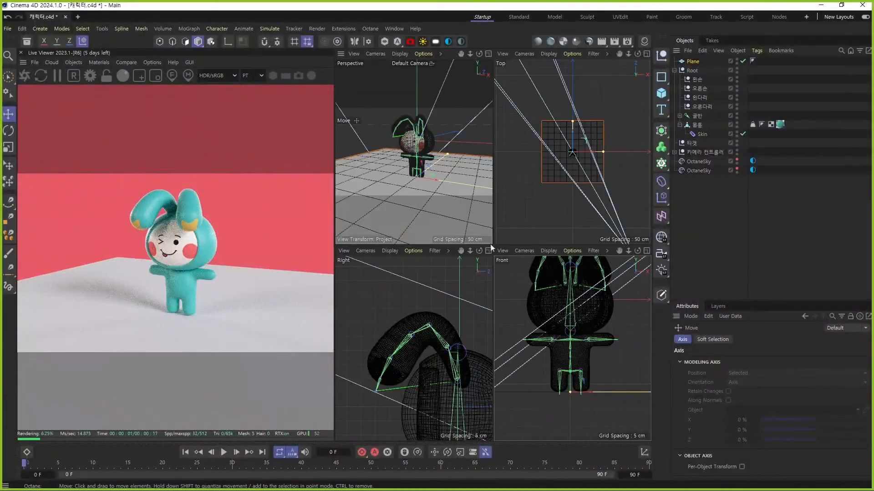
{"action": "middle_click", "coordinate": [443, 176]}
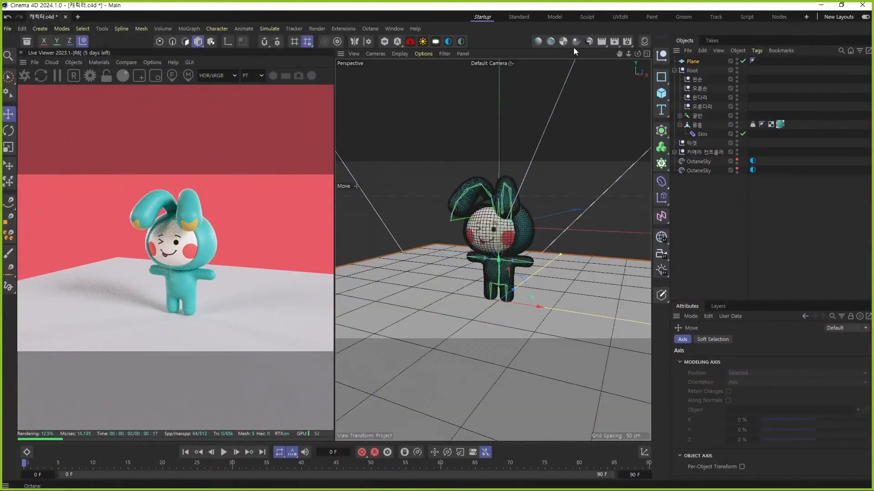
Step: Switch to the Animate layout with automatic keyframing enabled, and save the project
{"action": "left_click", "coordinate": [865, 17]}
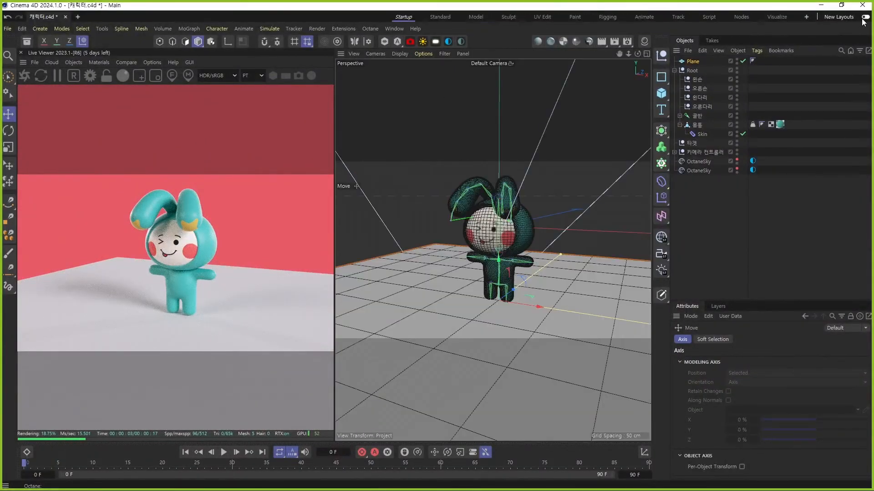
{"action": "left_click", "coordinate": [646, 18]}
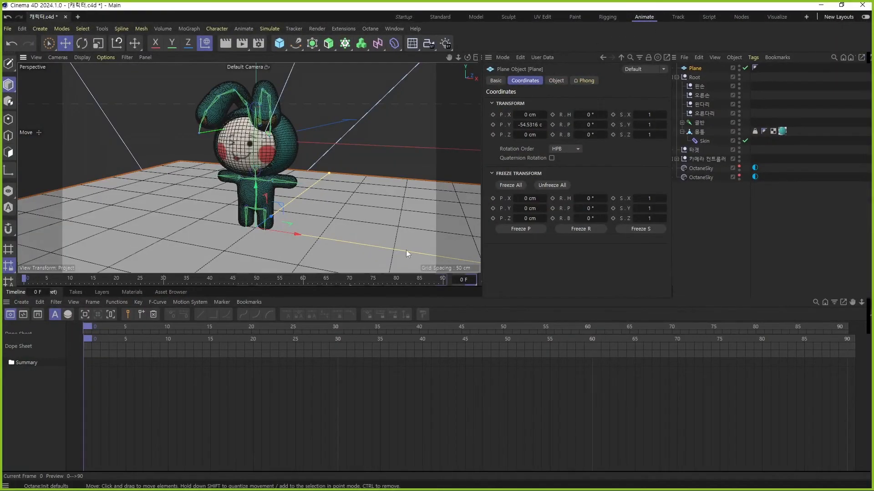
{"action": "mouse_move", "coordinate": [421, 299]}
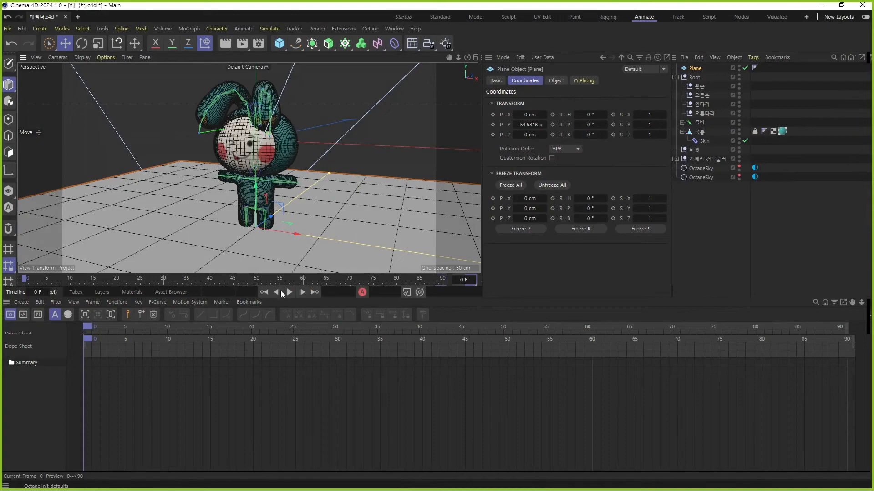
{"action": "left_click", "coordinate": [362, 293]}
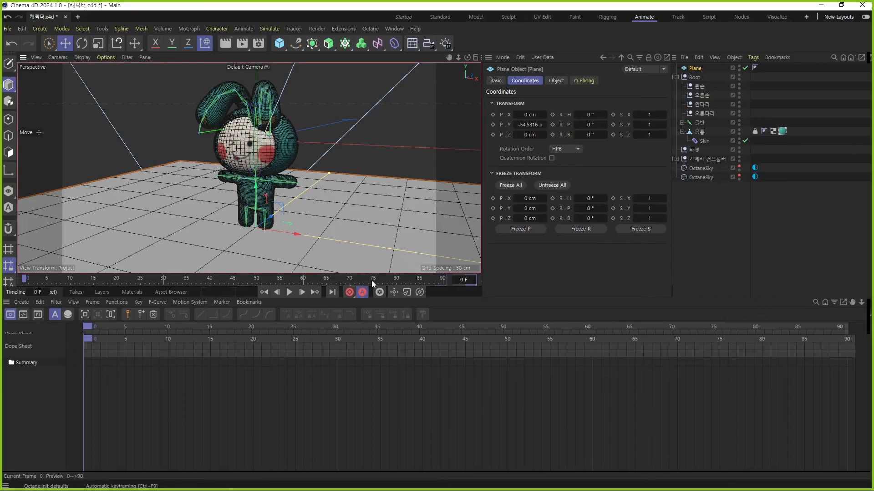
{"action": "key", "text": "ctrl+s"}
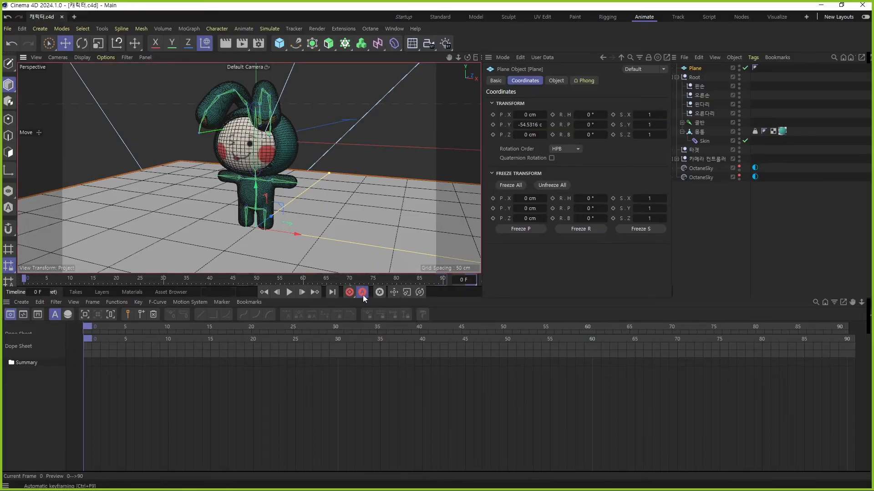
Step: Keyframe the 골반 (pelvis) joint's X, Y and Z position at 0 cm on frame 10
{"action": "left_click", "coordinate": [699, 124]}
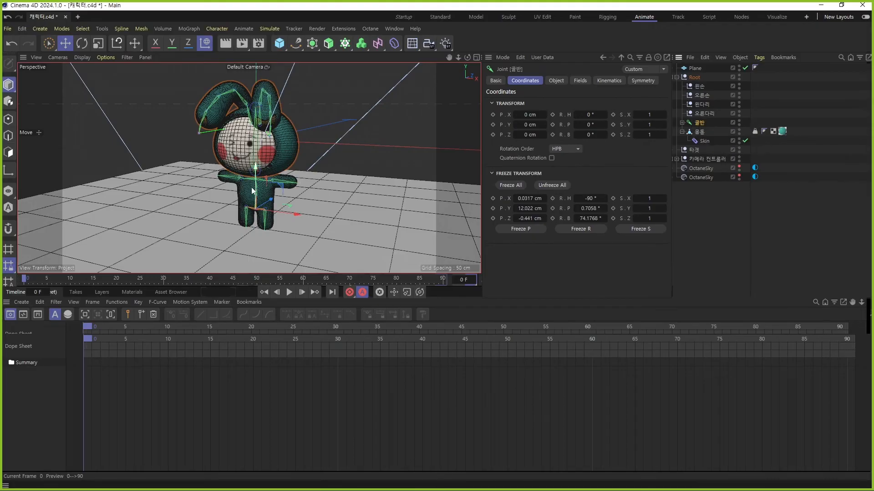
{"action": "middle_click_drag", "start_coordinate": [256, 190], "coordinate": [275, 186], "text": "alt"}
{"action": "scroll", "coordinate": [299, 195], "scroll_direction": "up", "scroll_amount": 3}
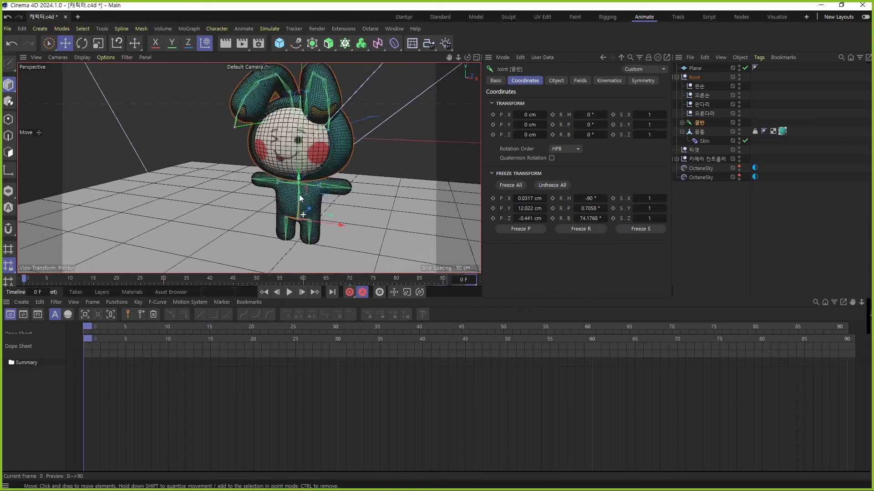
{"action": "scroll", "coordinate": [299, 196], "scroll_direction": "up", "scroll_amount": 3}
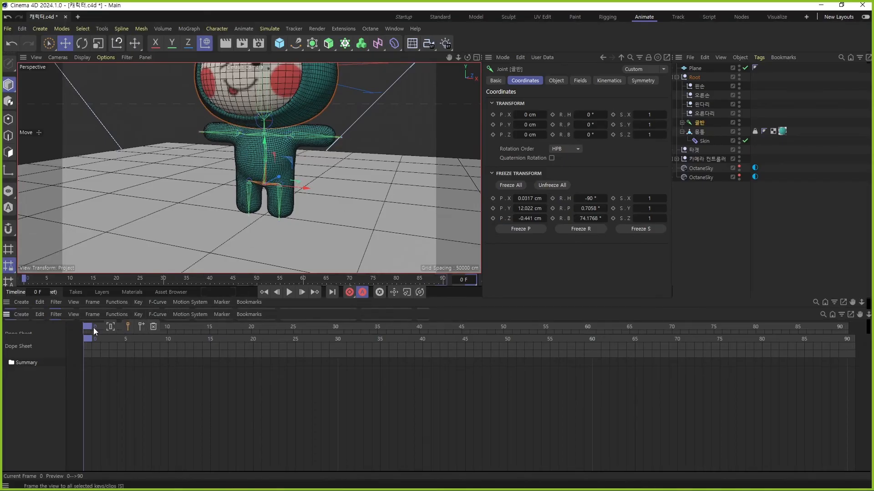
{"action": "left_click_drag", "start_coordinate": [113, 336], "coordinate": [173, 340]}
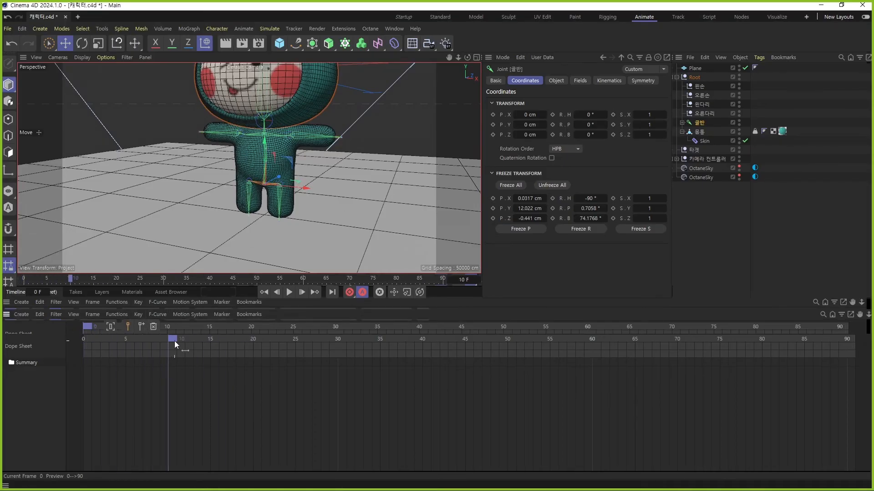
{"action": "left_click", "coordinate": [822, 5]}
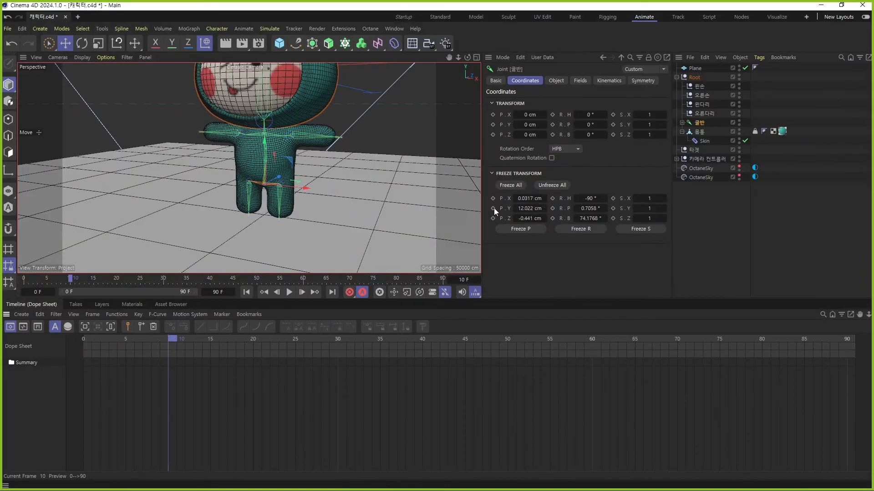
{"action": "left_click_drag", "start_coordinate": [493, 115], "coordinate": [492, 135]}
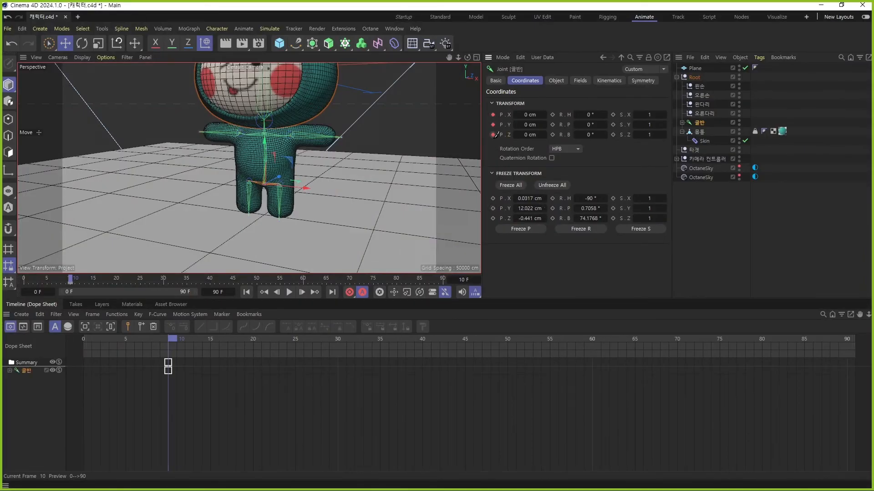
Step: Lower the 골반 joint slightly at frame 0 in the Right view, to a P.X of about 1.96 cm
{"action": "left_click_drag", "start_coordinate": [172, 356], "coordinate": [65, 338]}
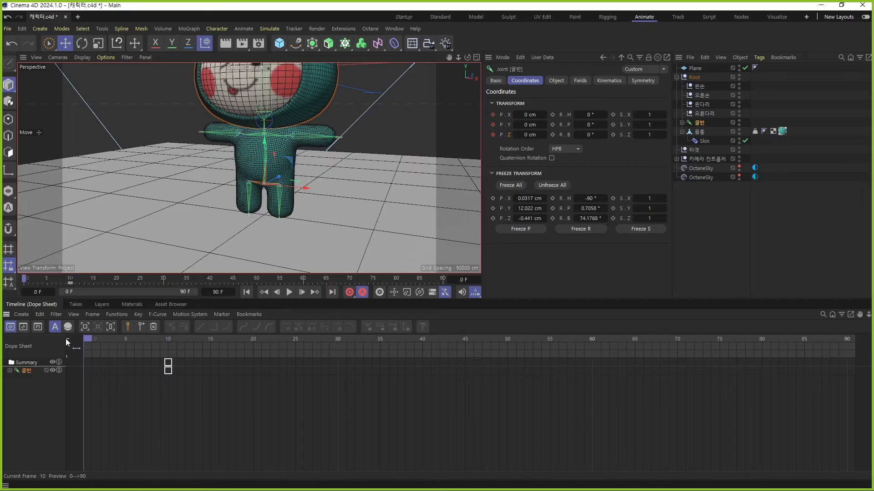
{"action": "middle_click", "coordinate": [256, 167]}
{"action": "middle_click", "coordinate": [191, 217]}
{"action": "middle_click_drag", "start_coordinate": [191, 216], "coordinate": [285, 108], "text": "alt"}
{"action": "scroll", "coordinate": [285, 107], "scroll_direction": "down", "scroll_amount": 6}
{"action": "middle_click_drag", "start_coordinate": [319, 233], "coordinate": [315, 172], "text": "alt"}
{"action": "scroll", "coordinate": [325, 140], "scroll_direction": "up", "scroll_amount": 5}
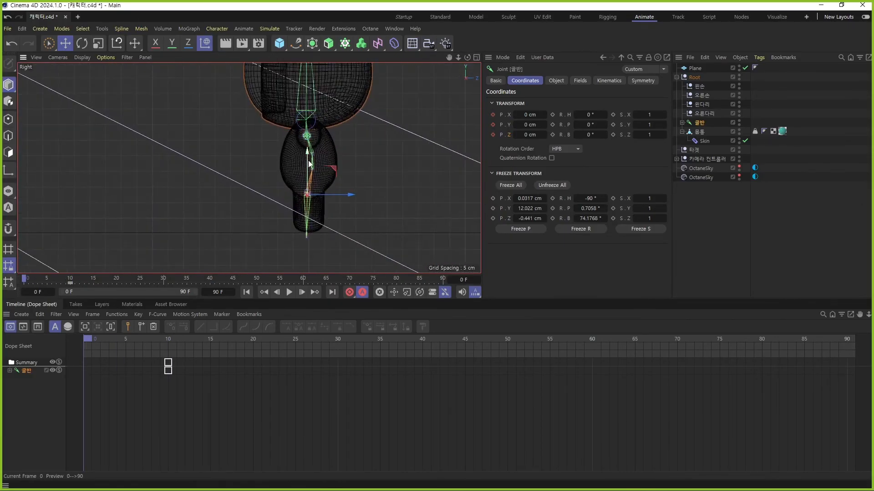
{"action": "left_click_drag", "start_coordinate": [309, 164], "coordinate": [311, 170]}
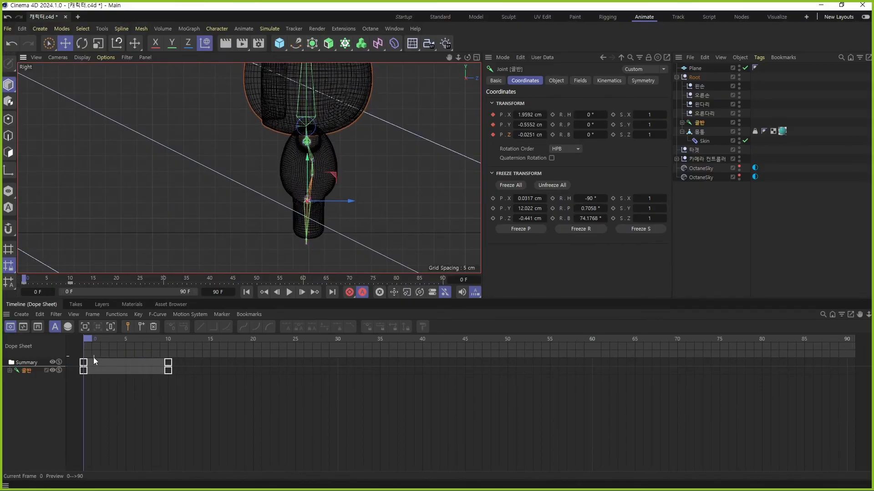
Step: Repeat the 골반 joint's up-and-down motion by copying its keys to frames 20, 30 and 40
{"action": "left_click_drag", "start_coordinate": [89, 342], "coordinate": [253, 347]}
{"action": "left_click_drag", "start_coordinate": [223, 390], "coordinate": [253, 373]}
{"action": "left_click", "coordinate": [75, 378]}
{"action": "left_click_drag", "start_coordinate": [337, 370], "coordinate": [423, 370], "text": "ctrl"}
Step: Play the animation to check the pelvis bounce, return to the first frame and save the project
{"action": "left_click", "coordinate": [290, 293]}
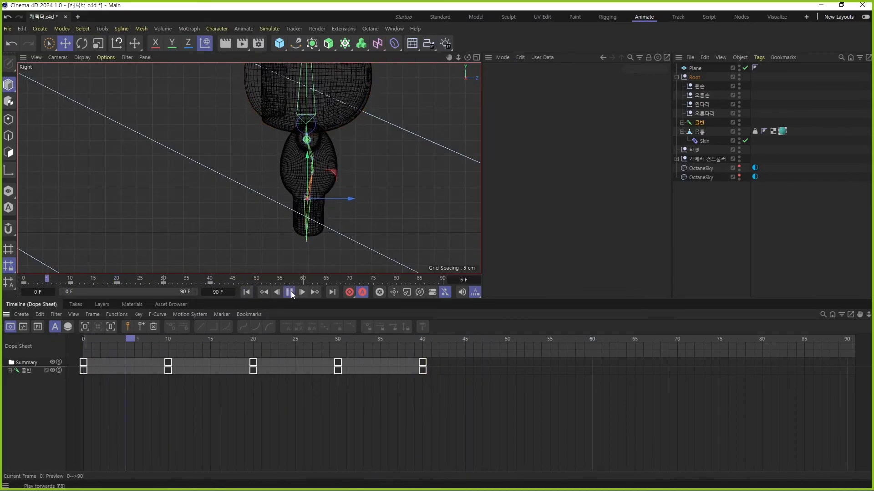
{"action": "left_click", "coordinate": [289, 292]}
{"action": "left_click", "coordinate": [247, 292]}
{"action": "key", "text": "ctrl+s"}
Step: Spread the legs at frame 0 by moving the 왼다리 null to P.Y about 8.15 cm and the 오른다리 null to about -7.39 cm
{"action": "left_click", "coordinate": [701, 104]}
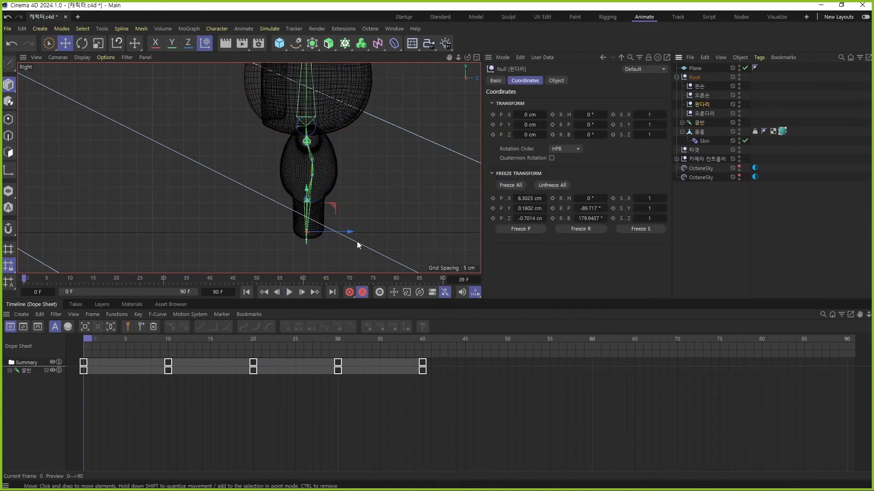
{"action": "mouse_move", "coordinate": [347, 234]}
{"action": "left_mouse_down"}
{"action": "mouse_move", "coordinate": [319, 231]}
{"action": "mouse_move", "coordinate": [380, 224]}
{"action": "mouse_move", "coordinate": [364, 230]}
{"action": "left_mouse_up"}
{"action": "left_click", "coordinate": [699, 113]}
{"action": "scroll", "coordinate": [330, 231], "scroll_direction": "up", "scroll_amount": 3}
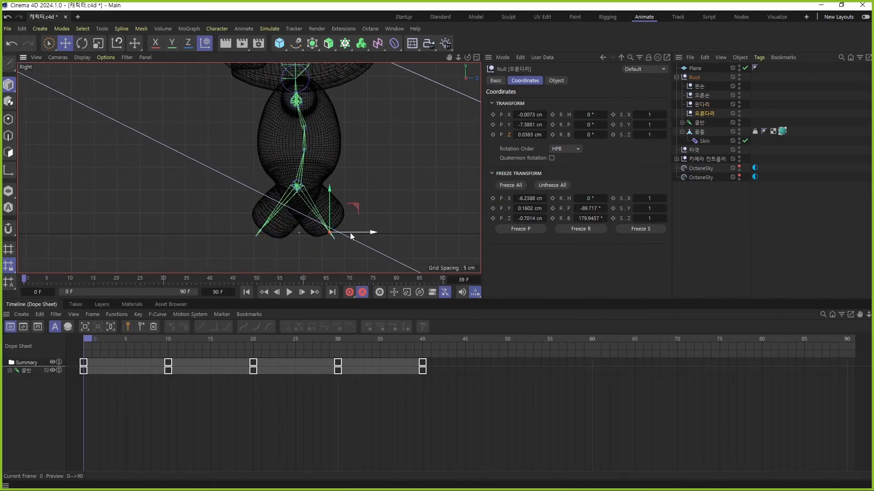
Step: Keyframe the positions of the 오른다리 and 왼다리 nulls at frame 0, and save the project
{"action": "left_click_drag", "start_coordinate": [97, 337], "coordinate": [169, 337]}
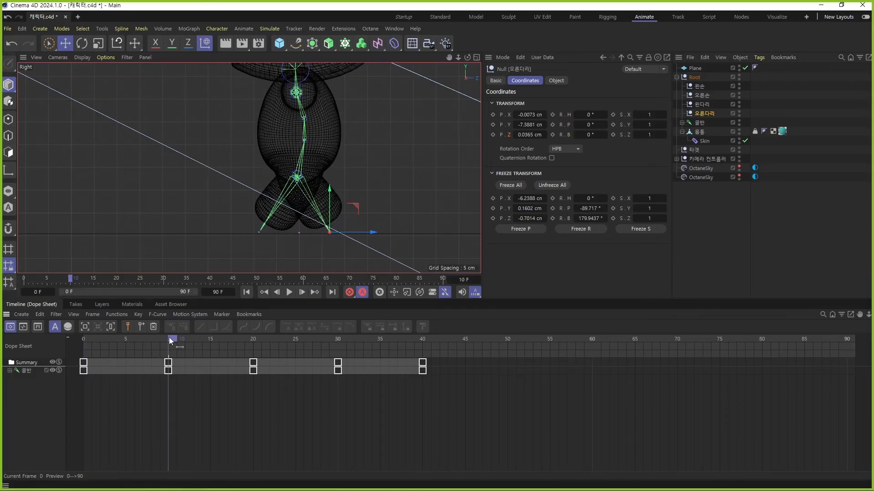
{"action": "key", "text": "ctrl+s"}
{"action": "left_click_drag", "start_coordinate": [168, 337], "coordinate": [83, 338]}
{"action": "mouse_move", "coordinate": [493, 117]}
{"action": "left_mouse_down"}
{"action": "mouse_move", "coordinate": [493, 139]}
{"action": "mouse_move", "coordinate": [494, 122]}
{"action": "left_mouse_up"}
{"action": "left_click", "coordinate": [699, 105]}
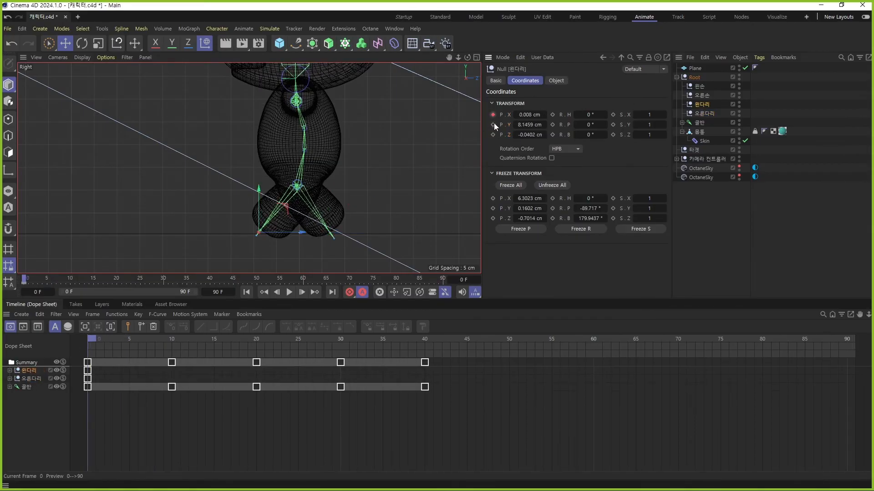
Step: Set the 왼다리 (left leg) null's X, Y and Z position to 0 cm at frame 10
{"action": "left_click_drag", "start_coordinate": [92, 344], "coordinate": [177, 346]}
{"action": "left_click", "coordinate": [530, 115]}
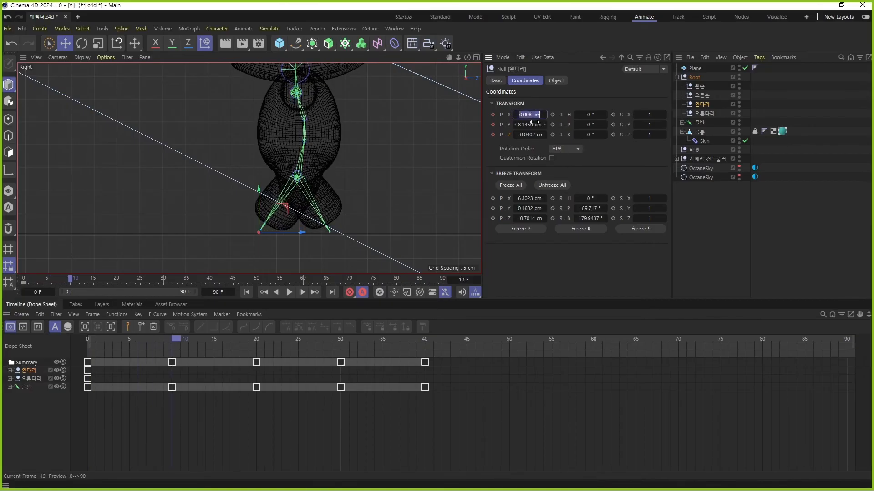
{"action": "type", "text": "0"}
{"action": "key", "text": "Return"}
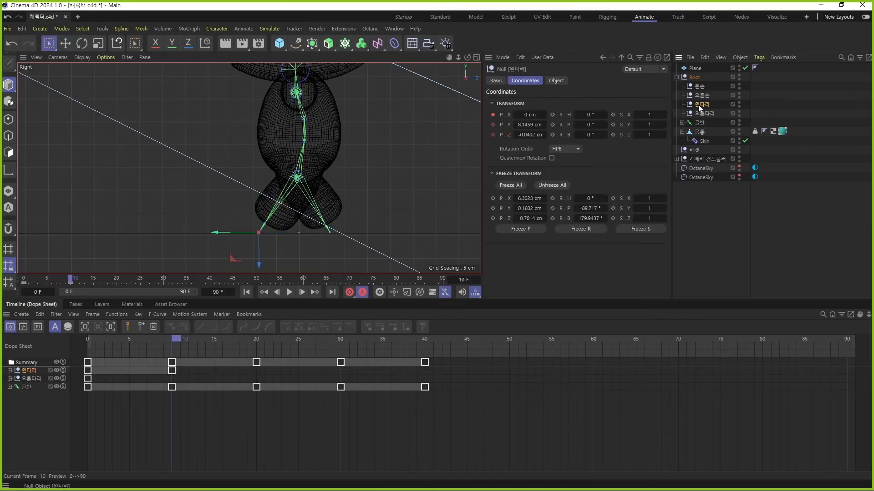
{"action": "left_click", "coordinate": [534, 124]}
{"action": "type", "text": "0"}
{"action": "key", "text": "Return"}
{"action": "left_click", "coordinate": [529, 135]}
{"action": "type", "text": "0"}
{"action": "key", "text": "Return"}
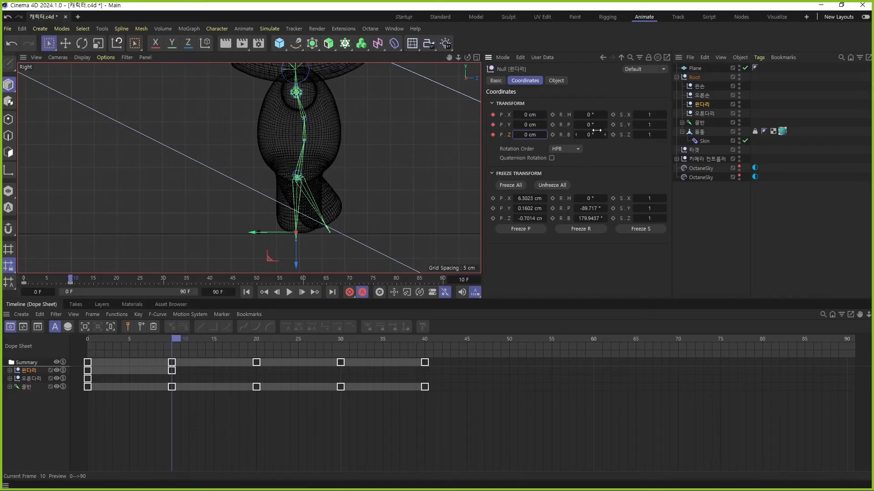
Step: Set the 오른다리 (right leg) null's X, Y and Z position to 0 cm at frame 10
{"action": "left_click", "coordinate": [696, 113]}
{"action": "left_click", "coordinate": [532, 116]}
{"action": "type", "text": "0"}
{"action": "left_click", "coordinate": [531, 124]}
{"action": "type", "text": "0"}
{"action": "left_click", "coordinate": [530, 136]}
{"action": "type", "text": "0"}
{"action": "key", "text": "Return"}
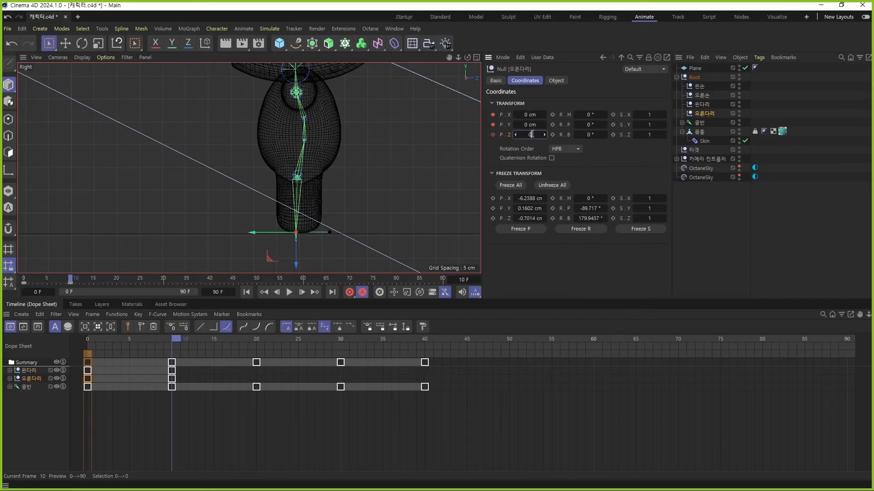
Step: Swap the stride at frame 20 by moving the 오른다리 and 왼다리 nulls in opposite directions, with 왼다리 at P.Y about -6.19 cm
{"action": "left_click_drag", "start_coordinate": [177, 338], "coordinate": [264, 346]}
{"action": "key", "text": "e"}
{"action": "left_click_drag", "start_coordinate": [320, 232], "coordinate": [357, 234]}
{"action": "left_click", "coordinate": [701, 107]}
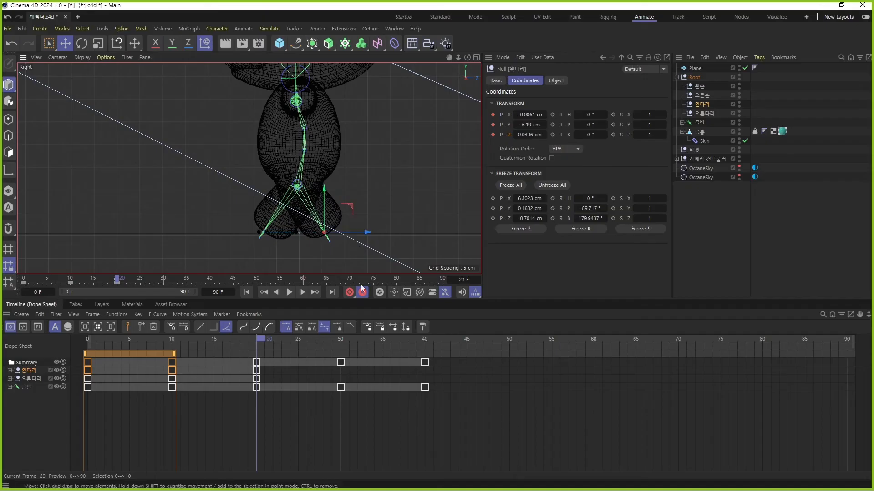
Step: Copy the leg keys from frame 10 to frame 30, and replace the frame 40 keys with copies of the frame 0 keys
{"action": "left_click_drag", "start_coordinate": [261, 342], "coordinate": [343, 339]}
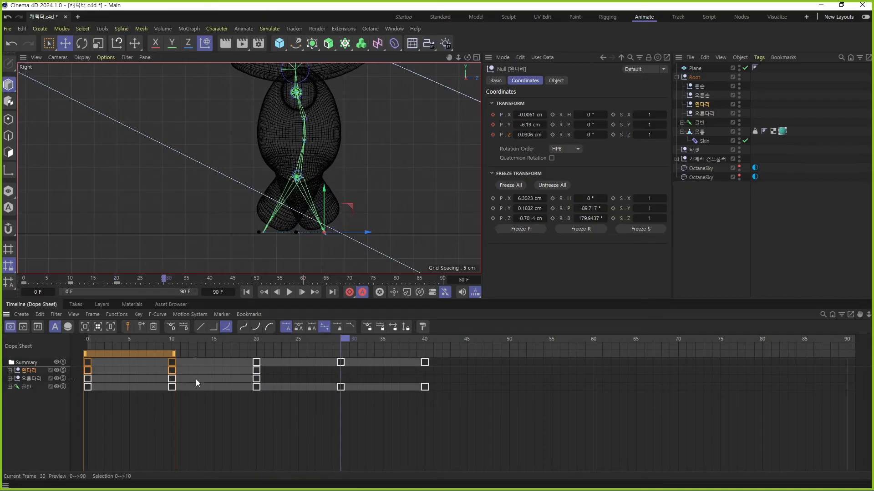
{"action": "left_click_drag", "start_coordinate": [171, 375], "coordinate": [340, 383], "text": "ctrl"}
{"action": "left_click_drag", "start_coordinate": [351, 344], "coordinate": [426, 342]}
{"action": "key", "text": "Delete"}
{"action": "left_click_drag", "start_coordinate": [137, 416], "coordinate": [427, 369]}
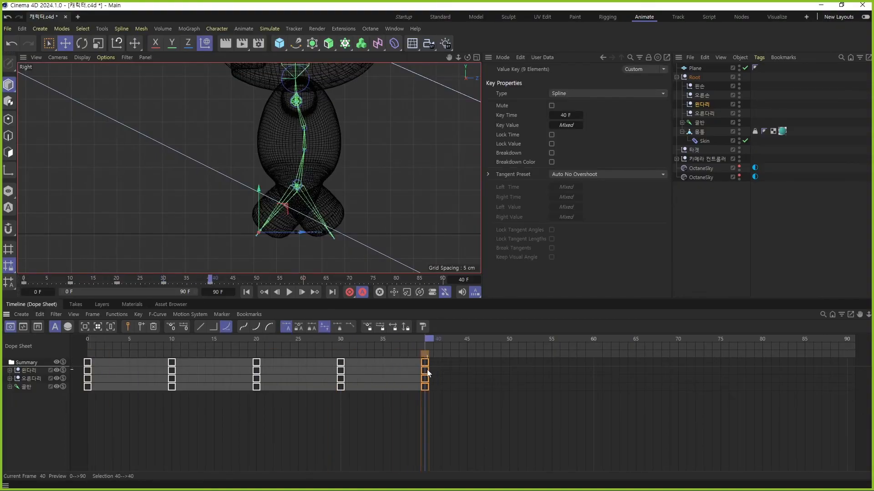
Step: Play the walk cycle from the start in the Perspective view, and stop the playback
{"action": "middle_click", "coordinate": [266, 217]}
{"action": "middle_click", "coordinate": [227, 152]}
{"action": "left_click", "coordinate": [246, 292]}
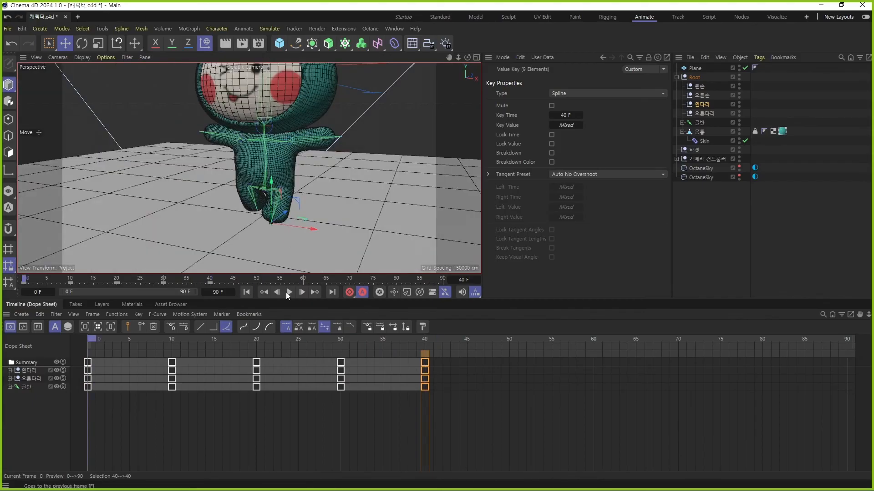
{"action": "left_click", "coordinate": [289, 293]}
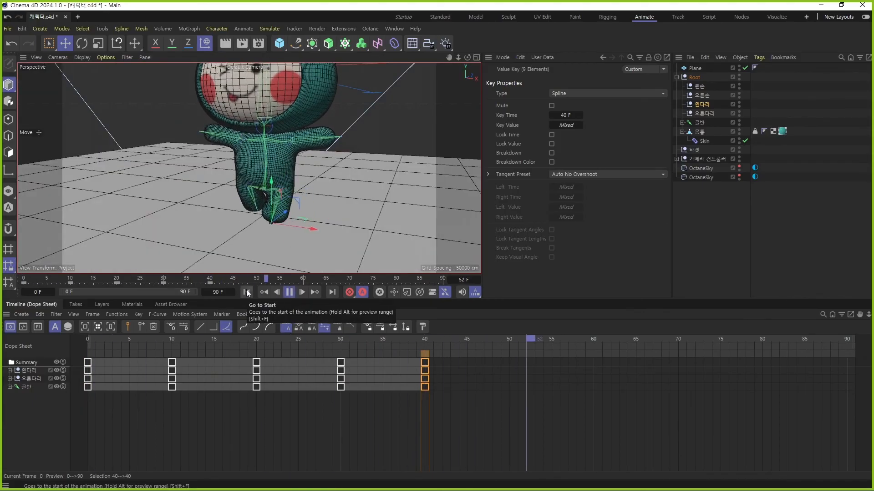
{"action": "left_click", "coordinate": [290, 293]}
Step: Set the After behaviour of the 왼다리, 오른다리 and 골반 tracks to Repeat
{"action": "left_click_drag", "start_coordinate": [46, 412], "coordinate": [28, 362]}
{"action": "right_click", "coordinate": [29, 372]}
{"action": "mouse_move", "coordinate": [116, 402]}
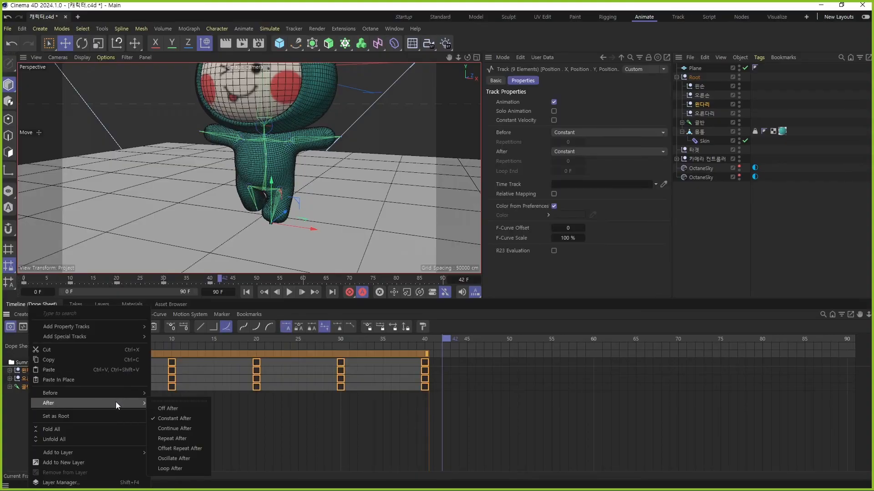
{"action": "left_click", "coordinate": [180, 439]}
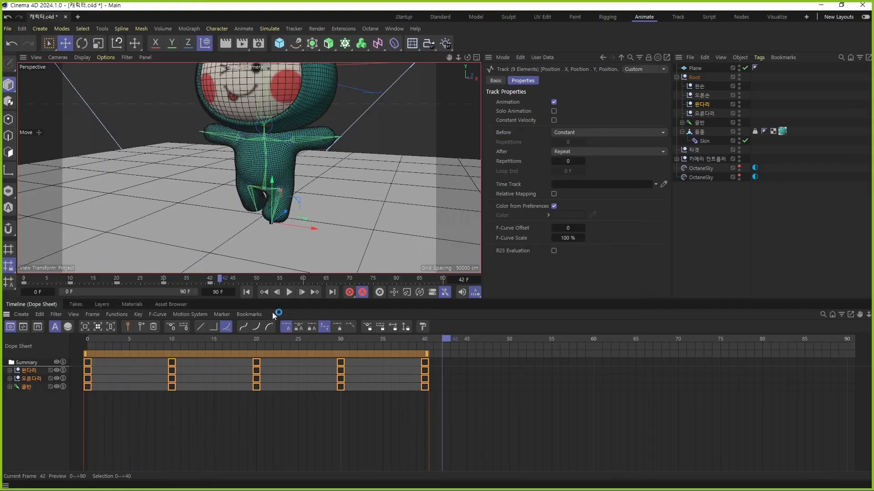
Step: Play the looping walk, switch to the media player to watch the SD캐릭터 애니메이션 reference video, and return to Cinema 4D
{"action": "left_click", "coordinate": [289, 292]}
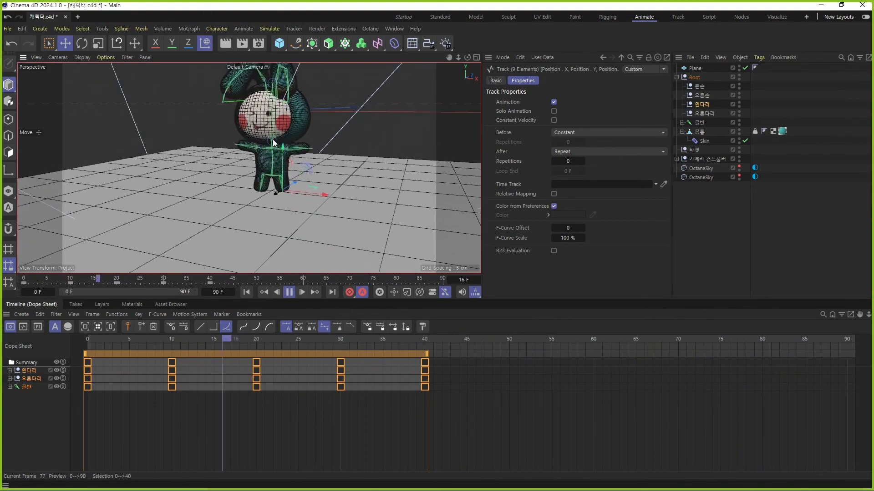
{"action": "middle_click_drag", "start_coordinate": [272, 139], "coordinate": [273, 164], "text": "alt"}
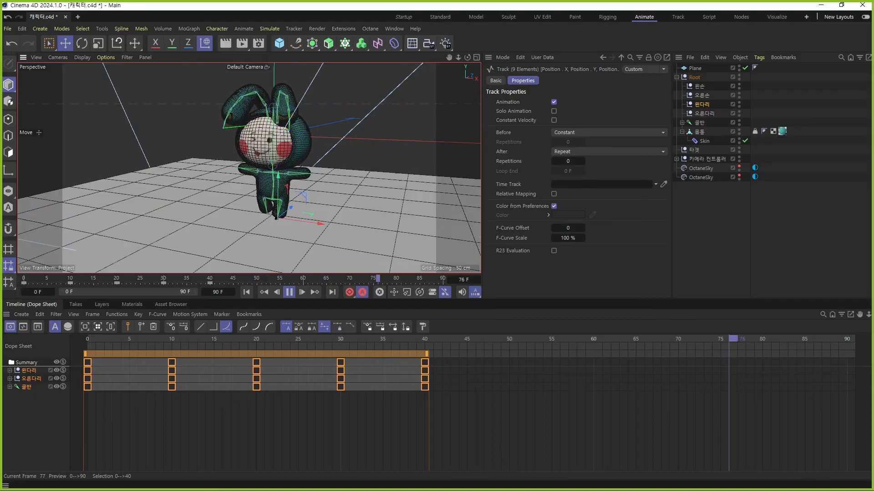
{"action": "key", "text": "alt+Tab"}
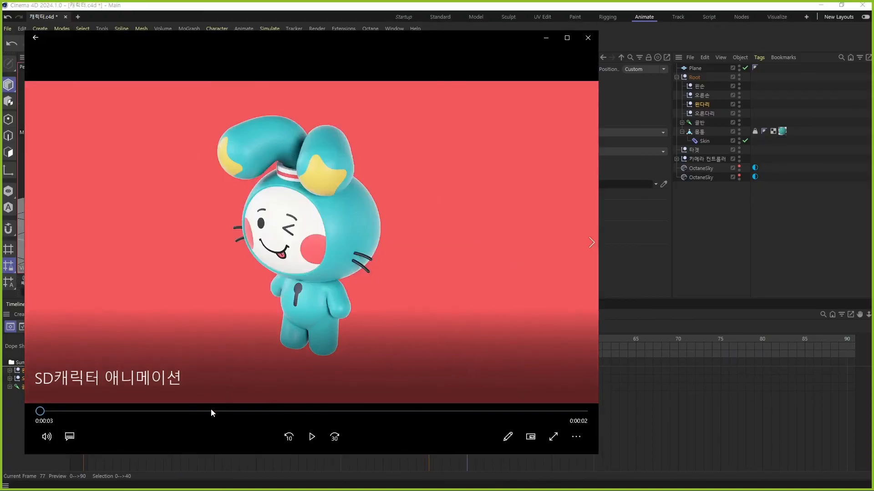
{"action": "left_click", "coordinate": [312, 437]}
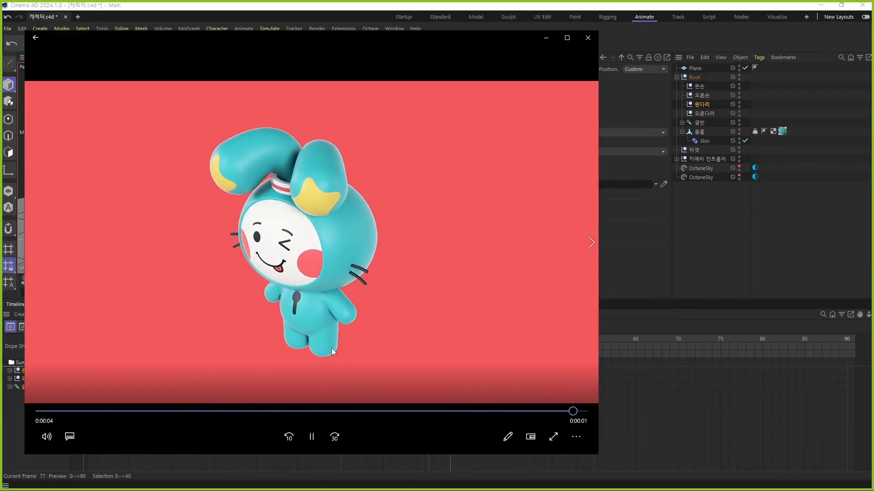
{"action": "key", "text": "alt+Tab"}
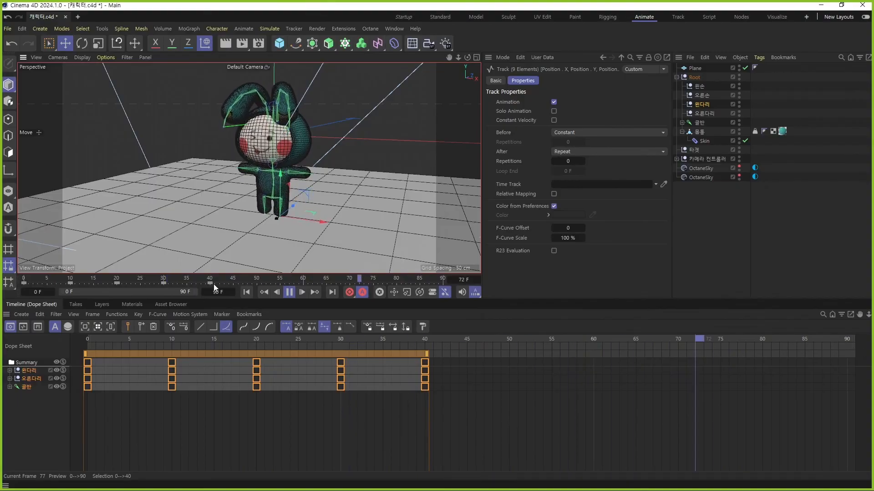
Step: Examine the walk cycle keys between frames 0 and 40, comparing the first and last poses, and replay the loop
{"action": "left_click", "coordinate": [246, 293]}
{"action": "left_click", "coordinate": [108, 412]}
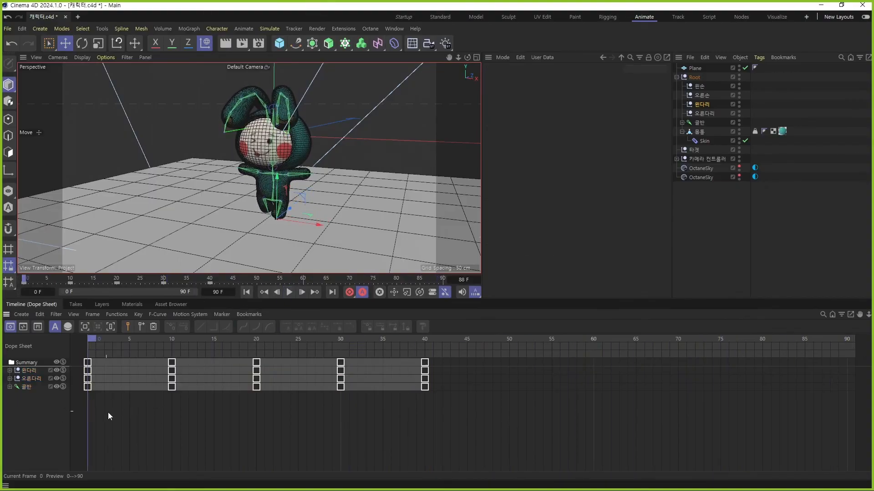
{"action": "left_click_drag", "start_coordinate": [108, 412], "coordinate": [73, 357]}
{"action": "left_click_drag", "start_coordinate": [356, 413], "coordinate": [56, 363]}
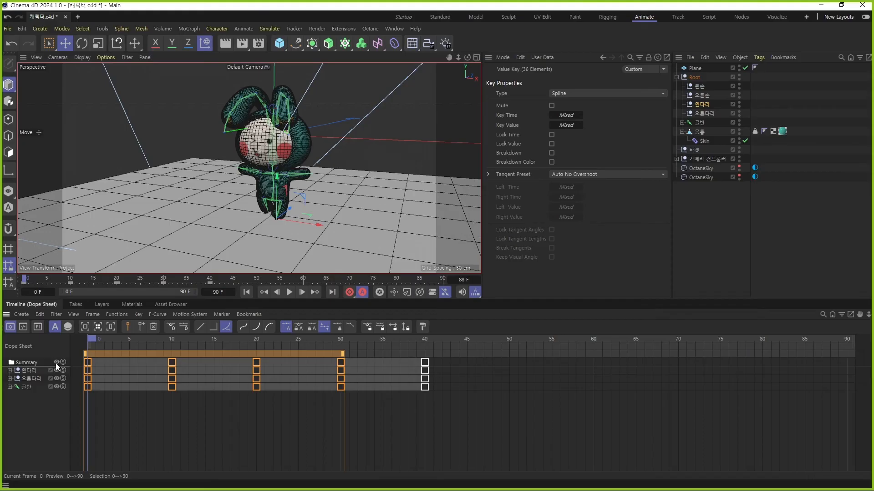
{"action": "left_click_drag", "start_coordinate": [473, 421], "coordinate": [420, 357]}
{"action": "left_click_drag", "start_coordinate": [119, 411], "coordinate": [46, 360]}
{"action": "left_click_drag", "start_coordinate": [428, 392], "coordinate": [419, 357]}
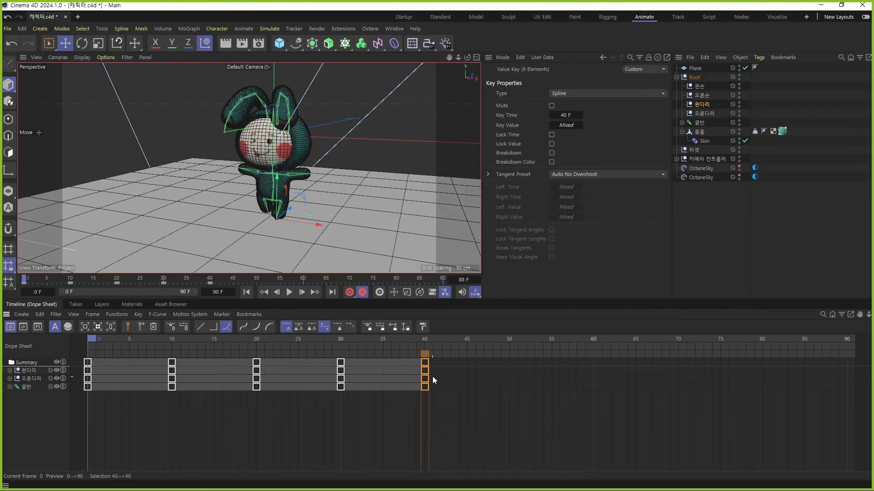
{"action": "left_click_drag", "start_coordinate": [105, 403], "coordinate": [93, 352]}
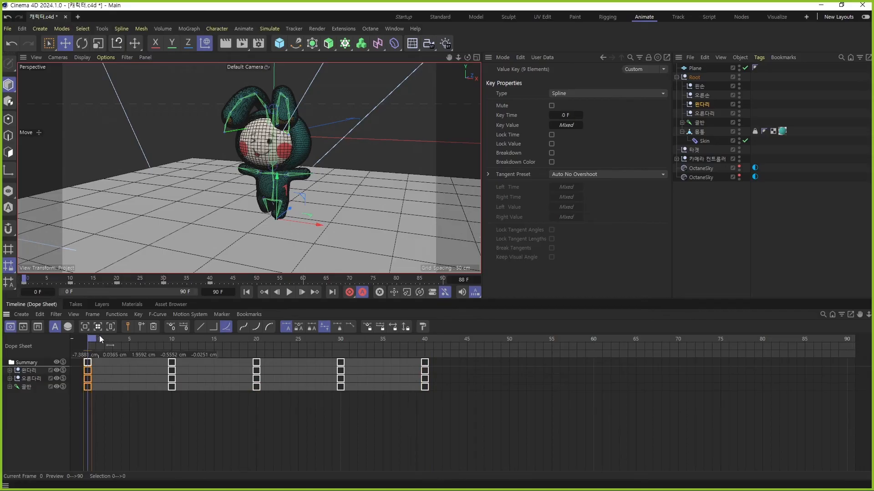
{"action": "key", "text": "F8"}
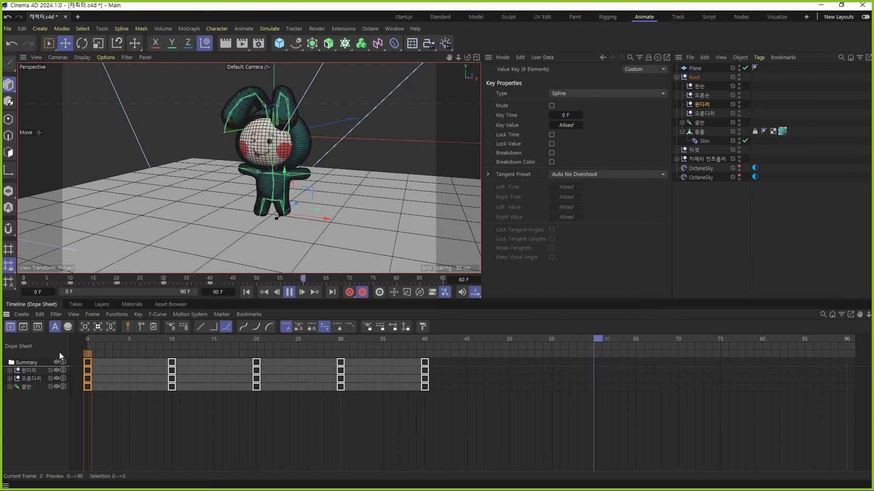
{"action": "left_click", "coordinate": [289, 292]}
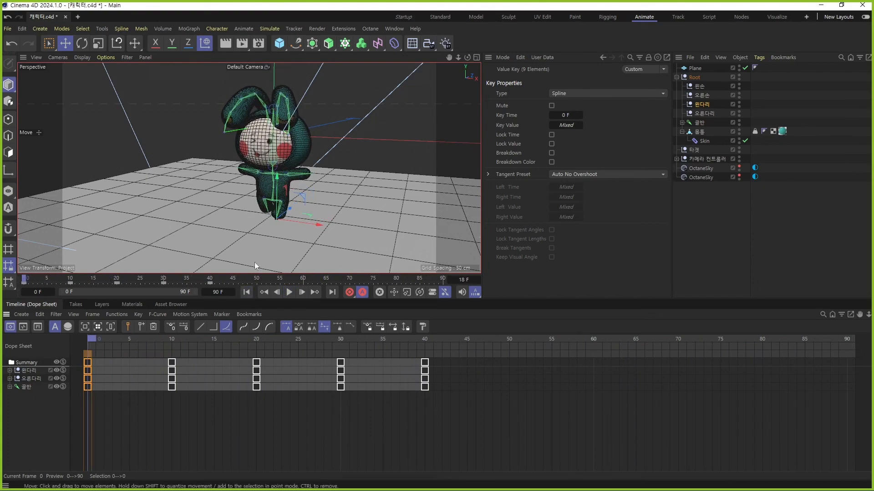
Step: Delete all keys of the 왼다리, 오른다리 and 골반 tracks from frame 0 to 40
{"action": "left_click_drag", "start_coordinate": [481, 441], "coordinate": [76, 358]}
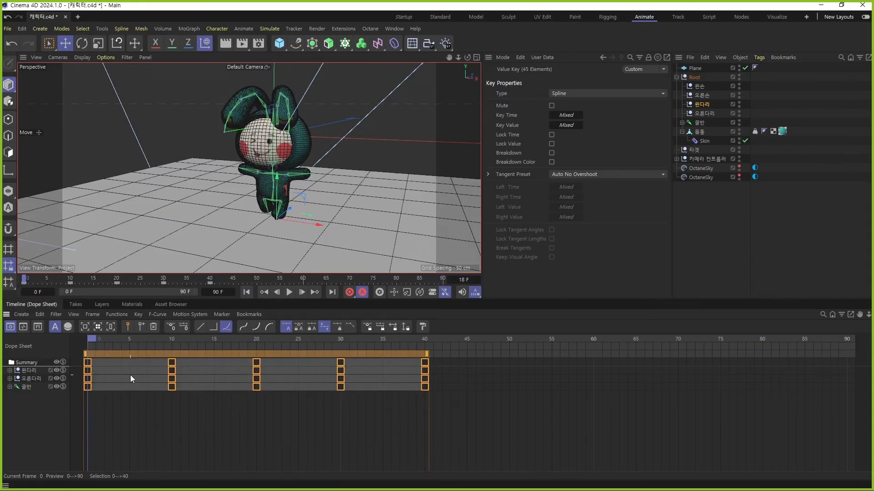
{"action": "key", "text": "Delete"}
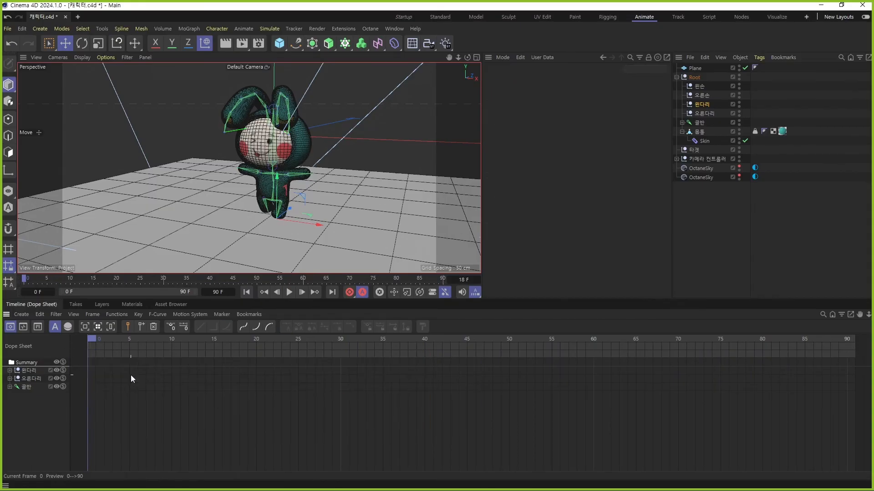
Step: Reset the transforms of 왼손, 오른손, 왼다리, 오른다리 and 골반, and save the project
{"action": "left_click", "coordinate": [699, 87]}
{"action": "left_click", "coordinate": [701, 123], "text": "shift"}
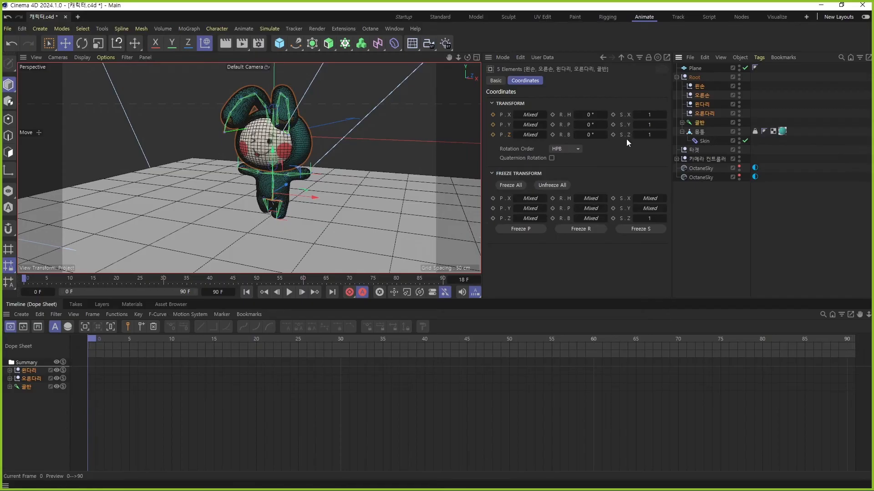
{"action": "key", "text": "alt+shift+0"}
{"action": "key", "text": "ctrl+s"}
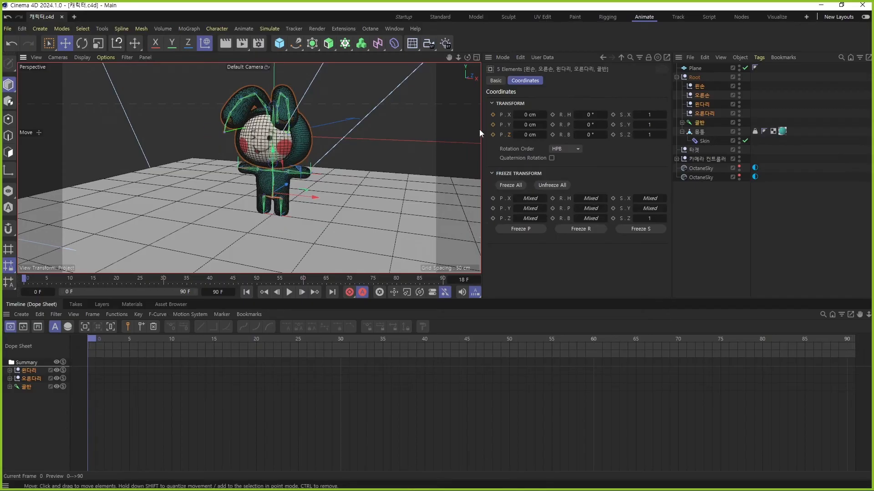
{"action": "left_click", "coordinate": [812, 96]}
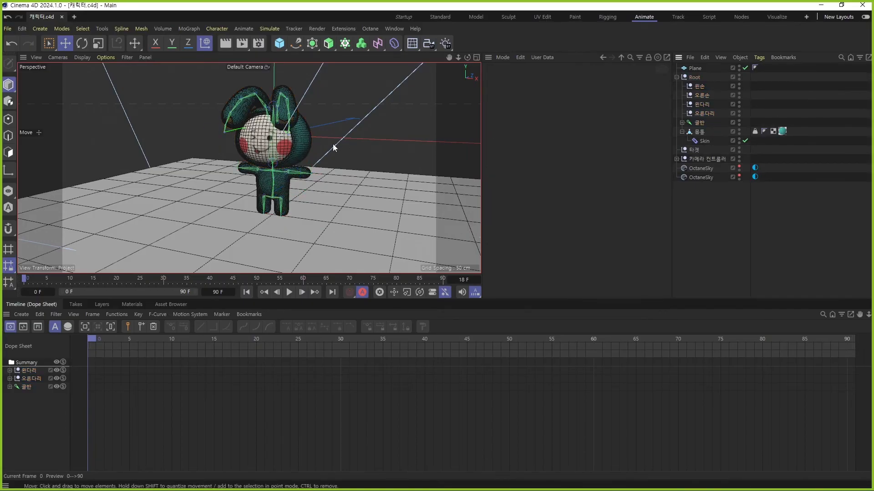
Step: Keyframe the 골반 (pelvis) joint's position at frame 0 and lower the joint at frame 10, working in the Right view
{"action": "middle_click", "coordinate": [286, 190]}
{"action": "middle_click", "coordinate": [245, 225]}
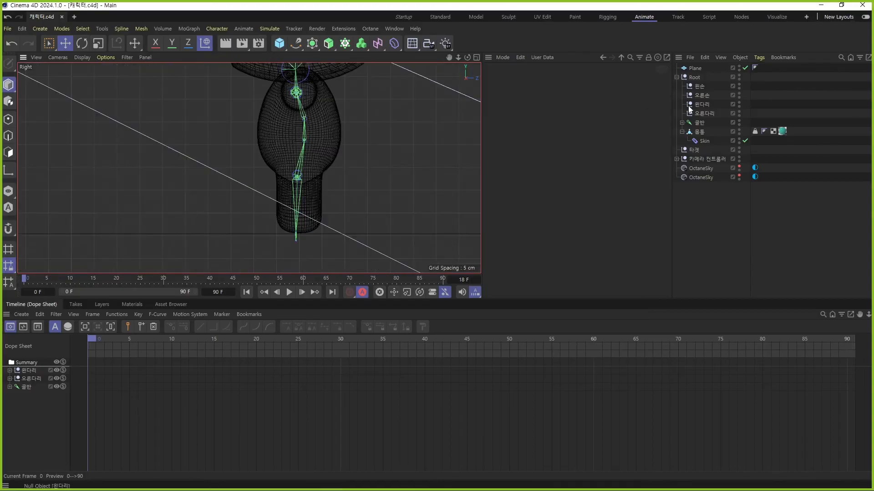
{"action": "left_click", "coordinate": [699, 124]}
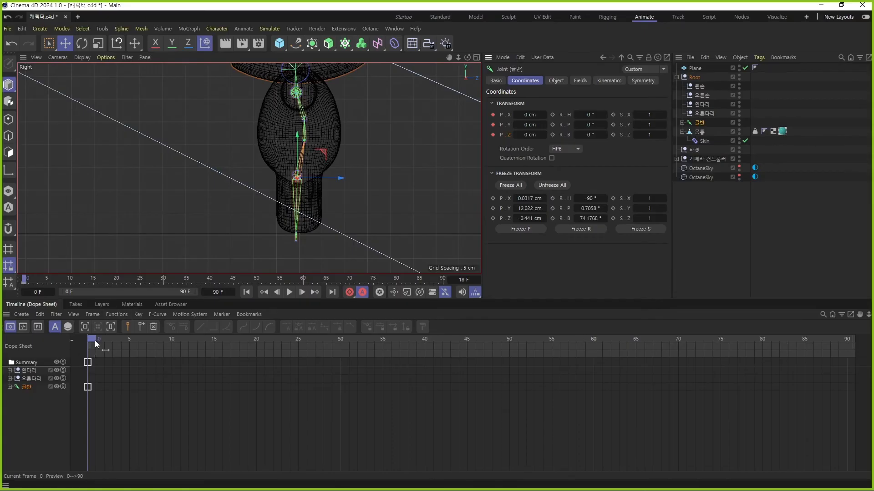
{"action": "left_click_drag", "start_coordinate": [94, 340], "coordinate": [177, 343]}
{"action": "left_click_drag", "start_coordinate": [295, 143], "coordinate": [298, 167]}
{"action": "key", "text": "ctrl+z"}
Step: Copy the 골반 position keys onto frames 20, 30 and 40 to repeat the down-and-up motion
{"action": "left_click_drag", "start_coordinate": [178, 339], "coordinate": [261, 338]}
{"action": "left_click_drag", "start_coordinate": [189, 411], "coordinate": [418, 392]}
{"action": "left_click", "coordinate": [285, 408]}
{"action": "left_click", "coordinate": [256, 388]}
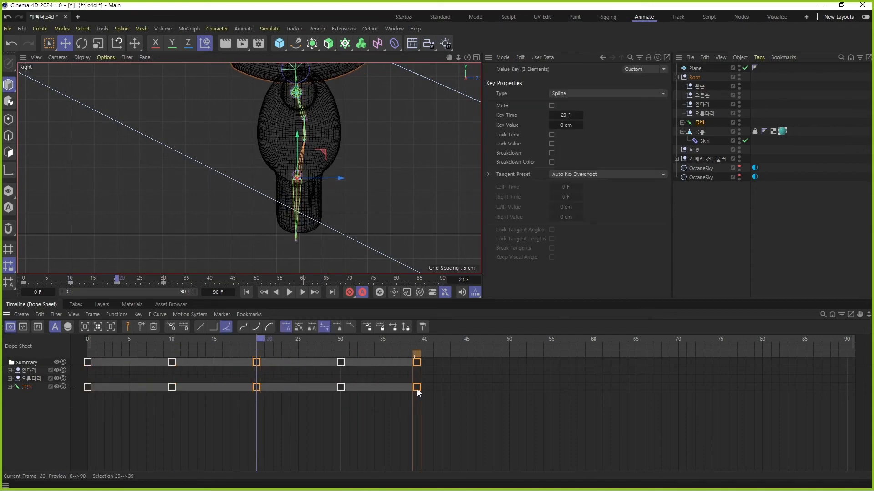
{"action": "left_click", "coordinate": [403, 411]}
Step: Play back the pelvis bounce, and examine how far the legs sink at frame 10
{"action": "left_click", "coordinate": [289, 292]}
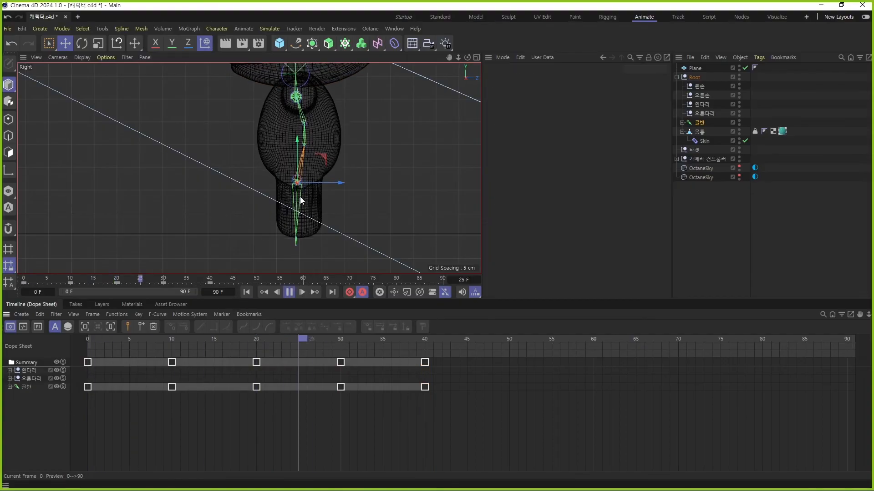
{"action": "left_click", "coordinate": [290, 292]}
{"action": "left_click_drag", "start_coordinate": [132, 338], "coordinate": [172, 341]}
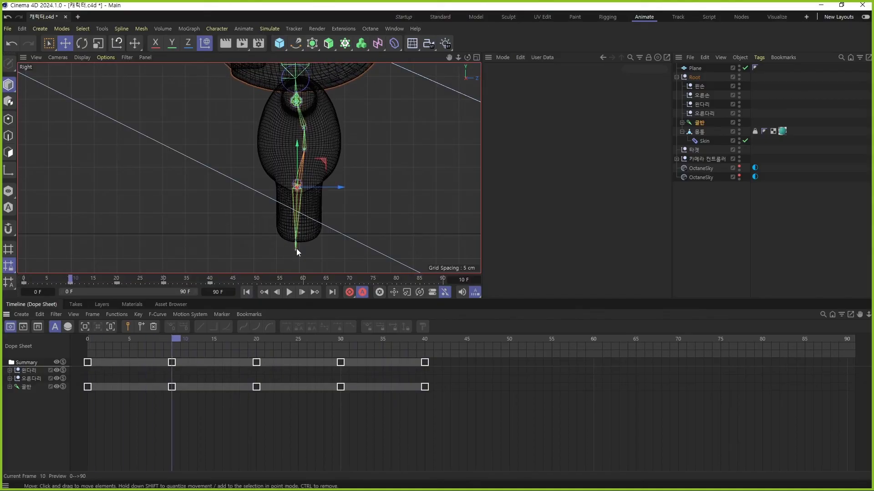
{"action": "mouse_move", "coordinate": [176, 340]}
{"action": "left_mouse_down"}
{"action": "mouse_move", "coordinate": [110, 339]}
{"action": "mouse_move", "coordinate": [178, 346]}
{"action": "left_mouse_up"}
Step: Expand the 골반 hierarchy and select both 허벅지 (thigh) joints beneath it
{"action": "middle_click", "coordinate": [326, 215]}
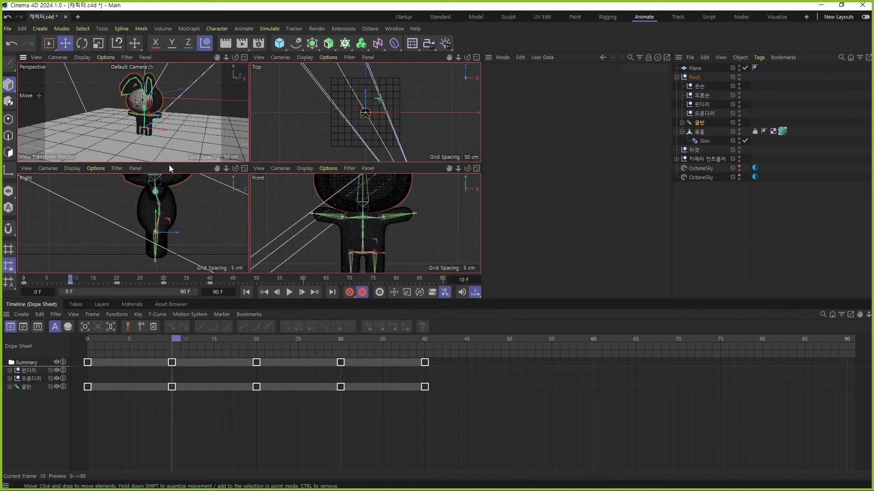
{"action": "middle_click", "coordinate": [159, 147]}
{"action": "left_click", "coordinate": [682, 123]}
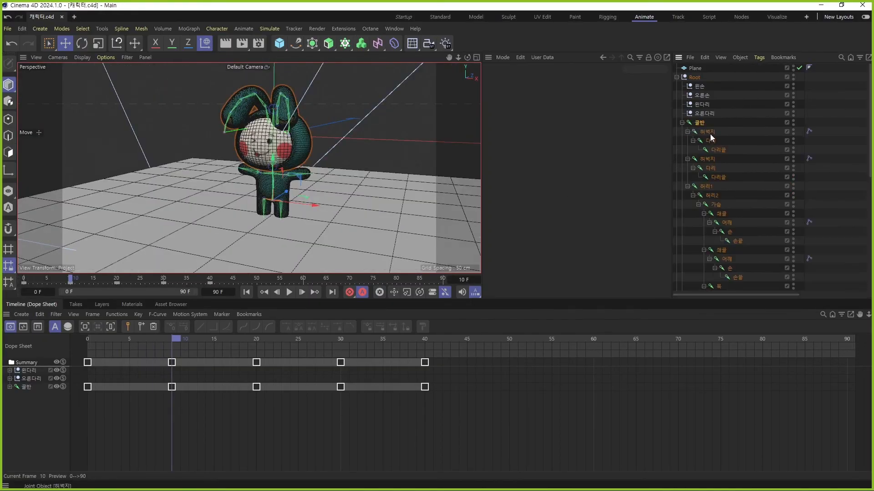
{"action": "left_click", "coordinate": [708, 159]}
{"action": "left_click", "coordinate": [707, 132], "text": "ctrl"}
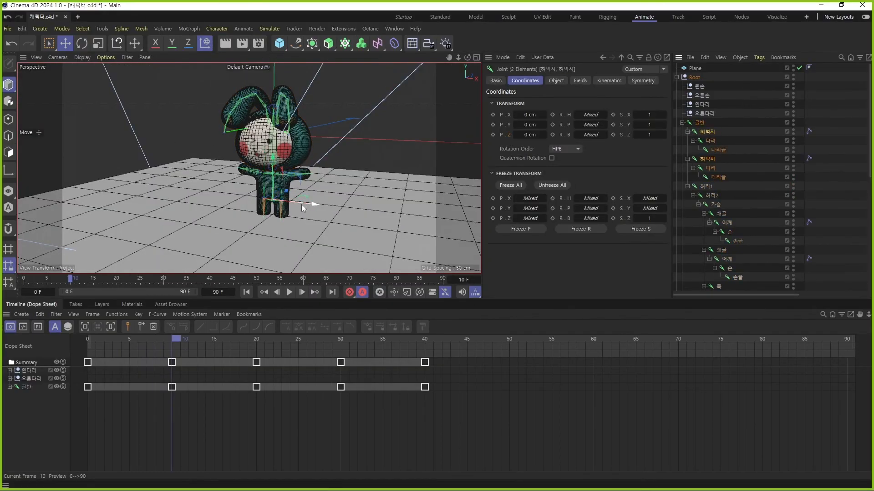
{"action": "scroll", "coordinate": [277, 219], "scroll_direction": "up", "scroll_amount": 4}
{"action": "left_click_drag", "start_coordinate": [279, 220], "coordinate": [291, 160], "text": "alt"}
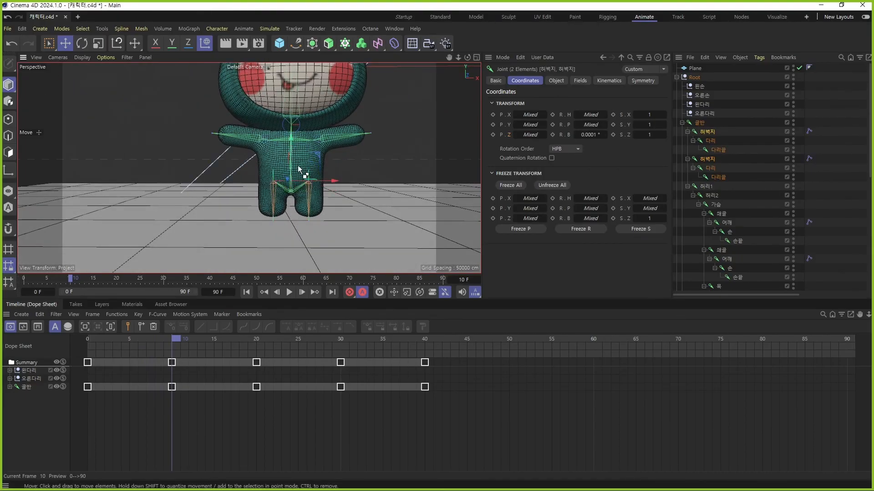
Step: Keyframe the positions of both 허벅지 joints at frame 0, and raise them at frame 10 to P.Z about -1.6 cm
{"action": "middle_click", "coordinate": [282, 171]}
{"action": "middle_click", "coordinate": [193, 182]}
{"action": "left_click_drag", "start_coordinate": [177, 339], "coordinate": [91, 342]}
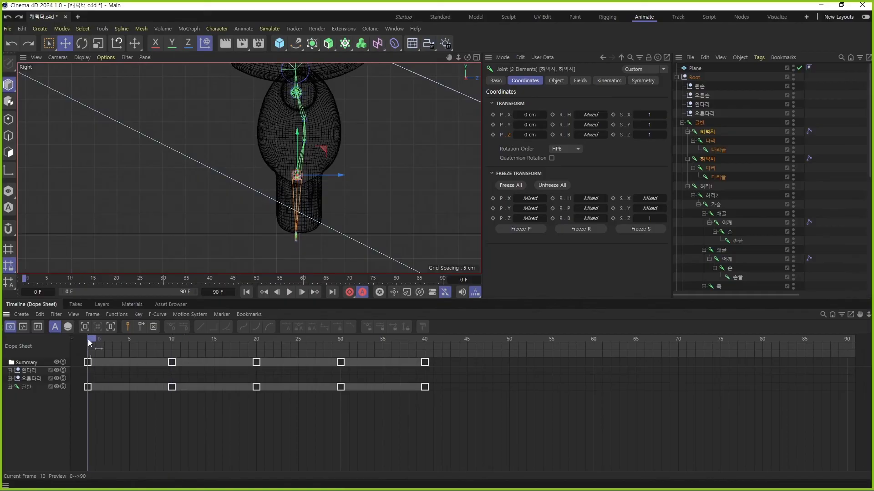
{"action": "left_click", "coordinate": [493, 135]}
{"action": "left_click_drag", "start_coordinate": [125, 340], "coordinate": [172, 339]}
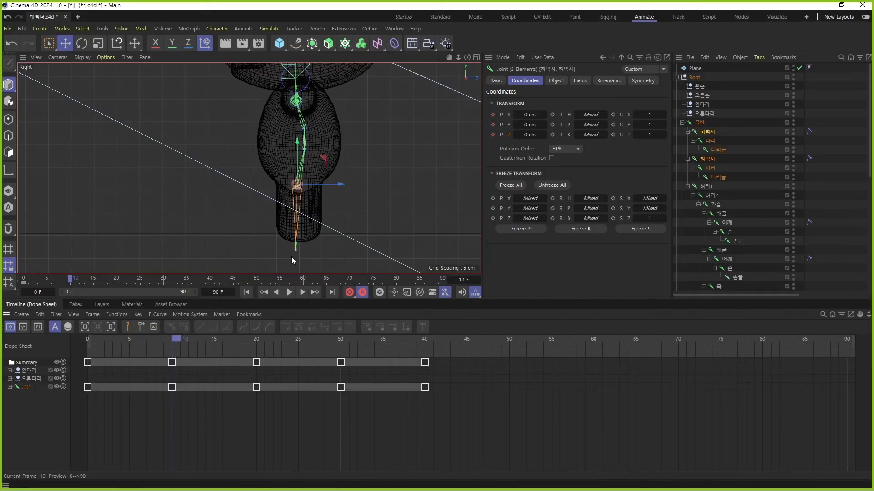
{"action": "left_click_drag", "start_coordinate": [298, 147], "coordinate": [296, 140]}
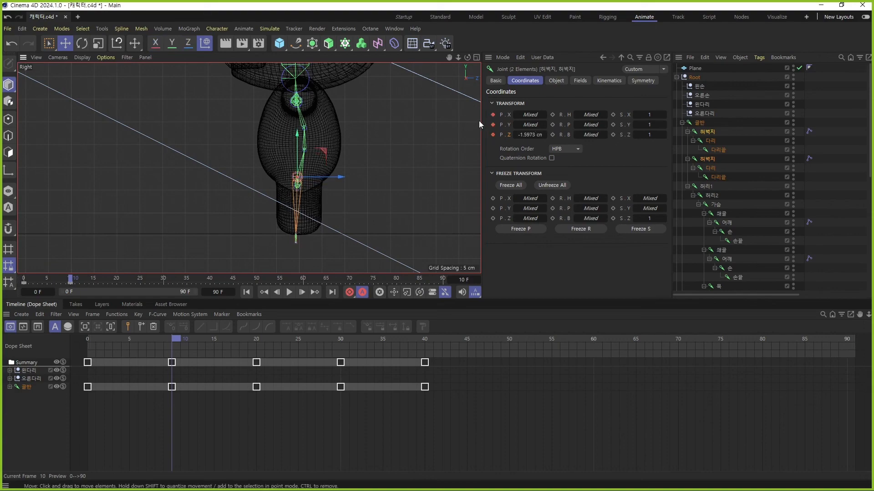
Step: Copy both 허벅지 joints' position keys onto frames 20, 30 and 40 to match the 골반 keys
{"action": "left_click_drag", "start_coordinate": [182, 338], "coordinate": [263, 340]}
{"action": "left_click", "coordinate": [9, 386]}
{"action": "left_click_drag", "start_coordinate": [33, 404], "coordinate": [32, 403]}
{"action": "left_click_drag", "start_coordinate": [242, 432], "coordinate": [261, 411]}
{"action": "left_click", "coordinate": [277, 429]}
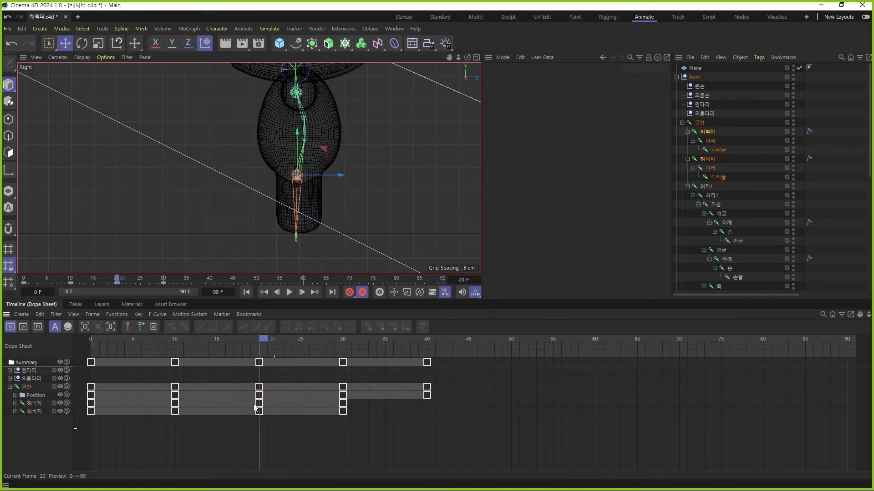
{"action": "left_click_drag", "start_coordinate": [257, 403], "coordinate": [434, 409]}
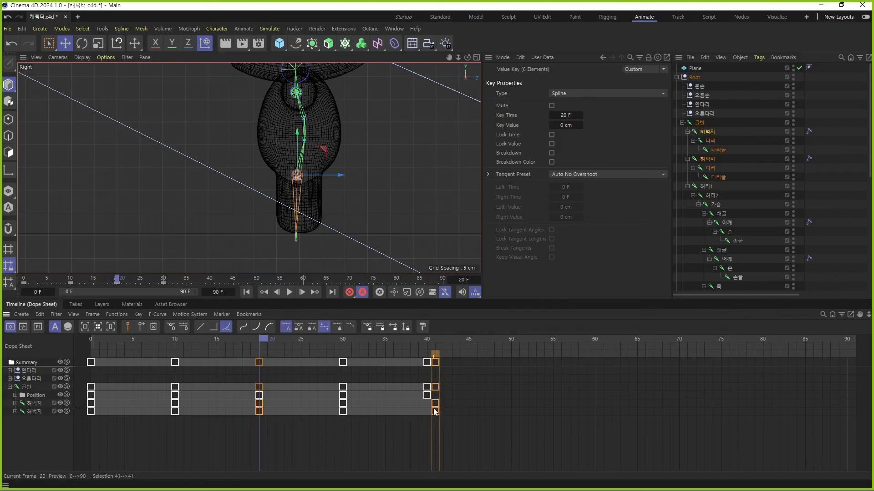
{"action": "left_click", "coordinate": [462, 429]}
Step: Play back the bounce from frame 0 in the perspective view, and examine the legs against the floor
{"action": "key", "text": "F1"}
{"action": "left_click", "coordinate": [247, 293]}
{"action": "left_click", "coordinate": [289, 293]}
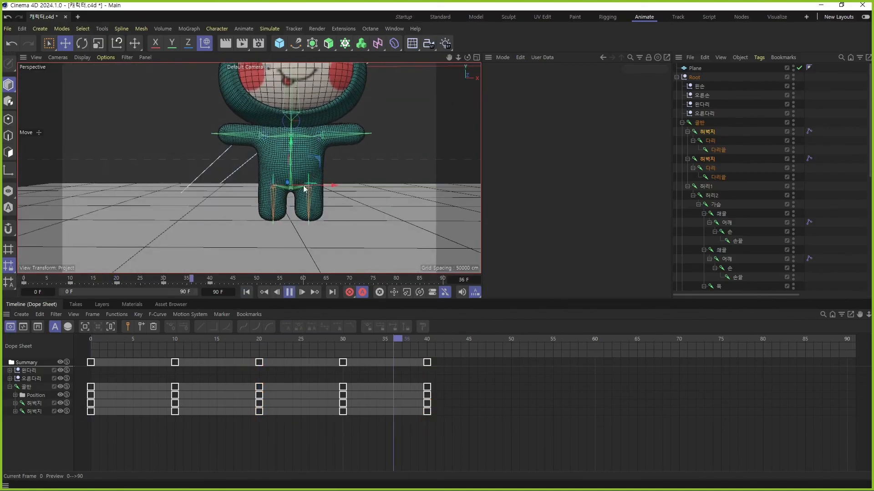
{"action": "middle_click_drag", "start_coordinate": [303, 184], "coordinate": [274, 236], "text": "alt"}
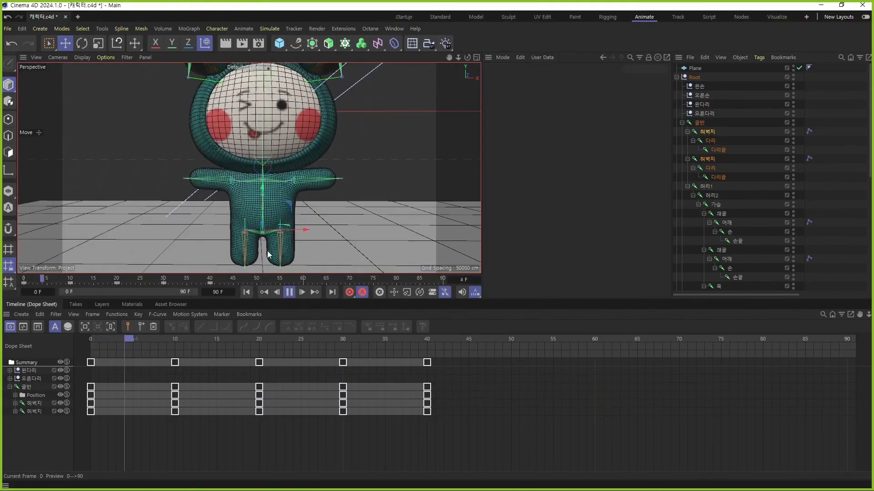
{"action": "left_click", "coordinate": [288, 293]}
Step: Set the 골반 and both 허벅지 position tracks to Repeat After, and play back the looping bounce
{"action": "left_click_drag", "start_coordinate": [44, 431], "coordinate": [16, 380]}
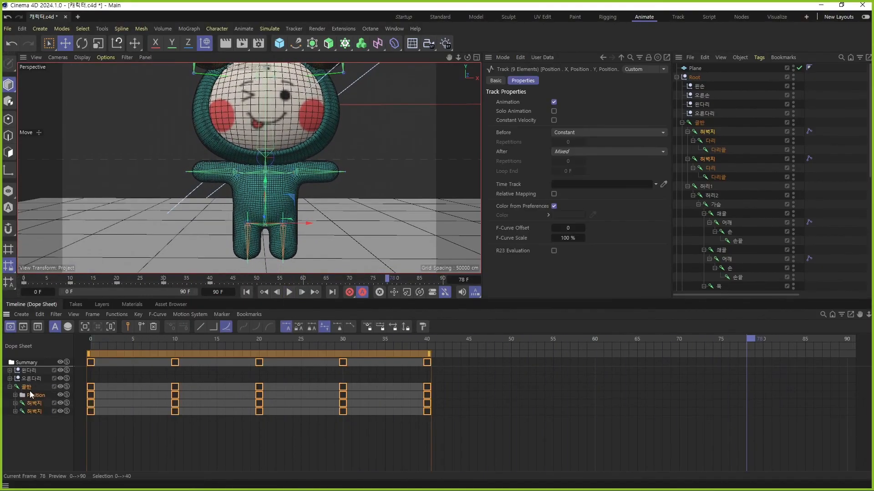
{"action": "right_click", "coordinate": [36, 407]}
{"action": "mouse_move", "coordinate": [95, 404]}
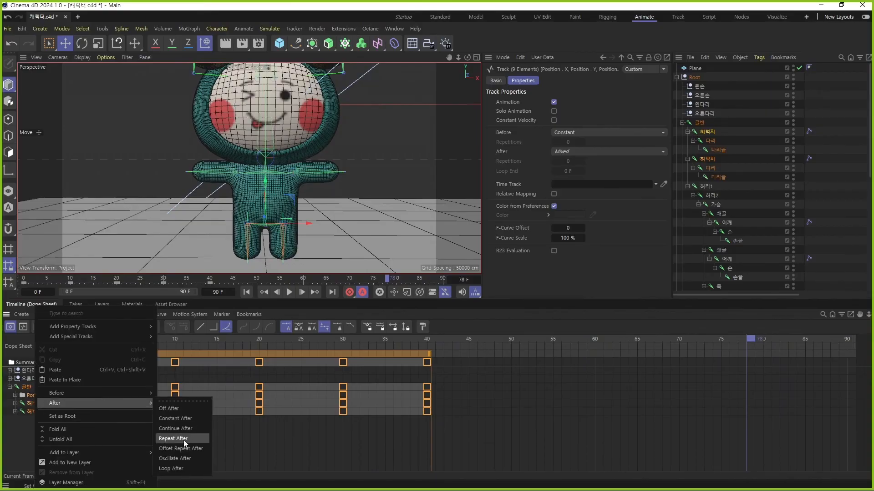
{"action": "left_click", "coordinate": [184, 439]}
{"action": "left_click", "coordinate": [380, 436]}
{"action": "left_click", "coordinate": [290, 293]}
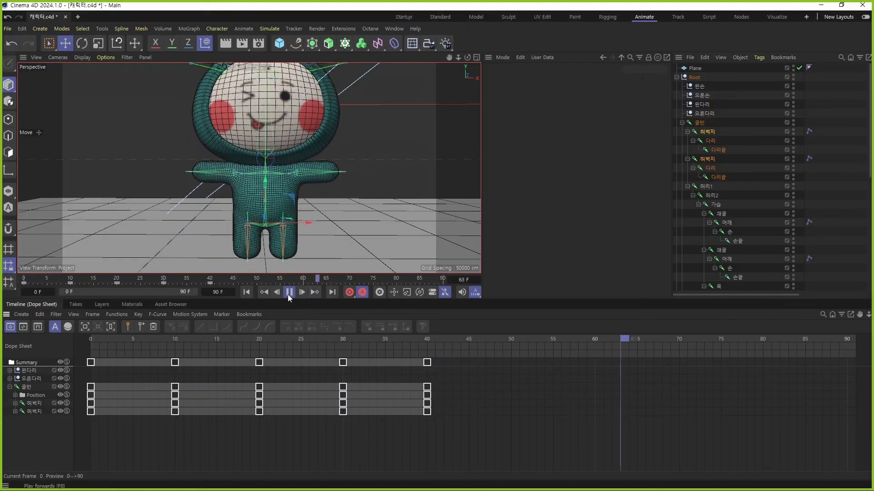
{"action": "left_click", "coordinate": [288, 294]}
{"action": "left_click", "coordinate": [246, 293]}
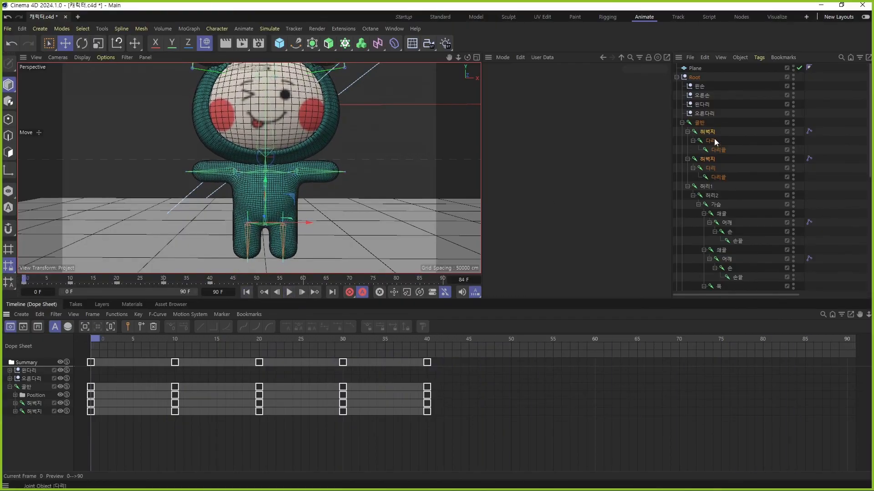
Step: Move the 오른다리 null forward at frame 0 to P.Y about 7.1 cm in the right view, and keyframe its position
{"action": "left_click", "coordinate": [733, 89]}
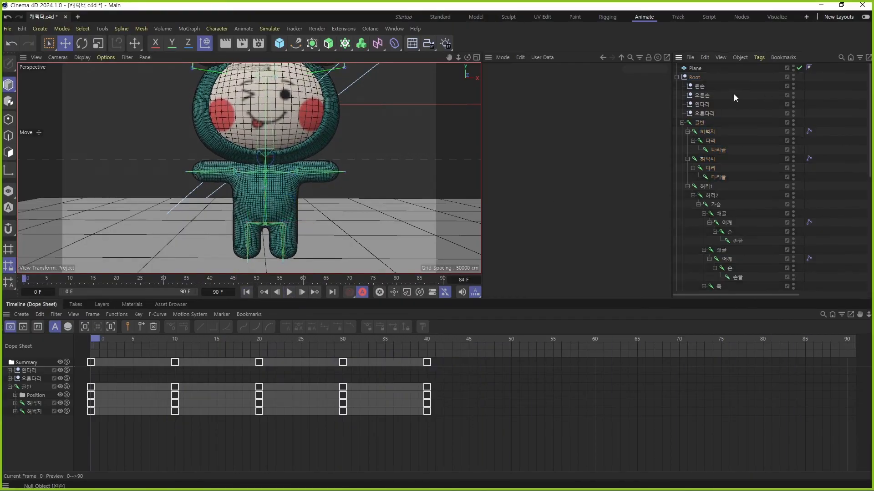
{"action": "left_click", "coordinate": [708, 114]}
{"action": "middle_click", "coordinate": [257, 218]}
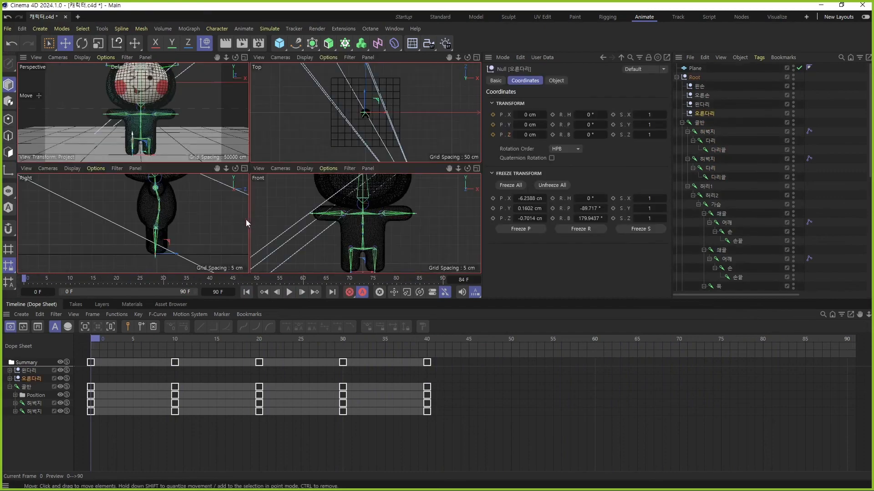
{"action": "middle_click", "coordinate": [243, 222]}
{"action": "left_click_drag", "start_coordinate": [316, 207], "coordinate": [295, 235]}
{"action": "left_click", "coordinate": [491, 125]}
Step: Keyframe the 왼다리 null's position at frames 0 and 10 with all axes at 0 cm
{"action": "left_click", "coordinate": [705, 103]}
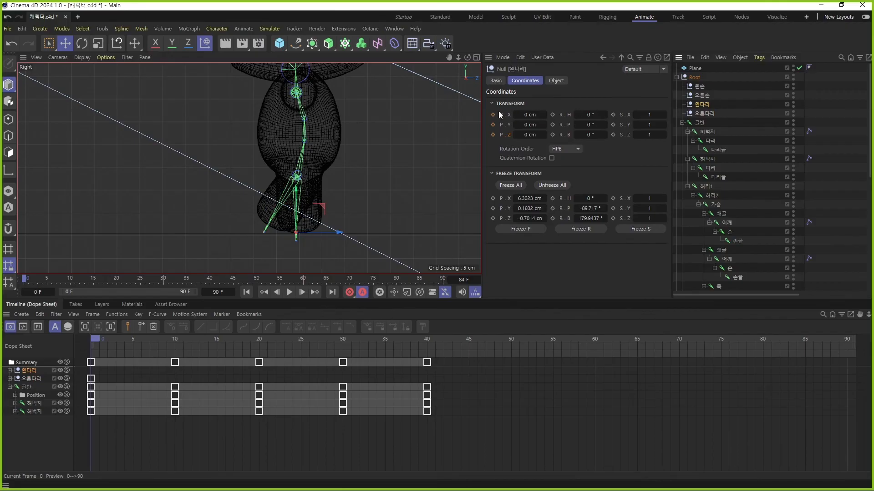
{"action": "left_click_drag", "start_coordinate": [90, 339], "coordinate": [177, 346]}
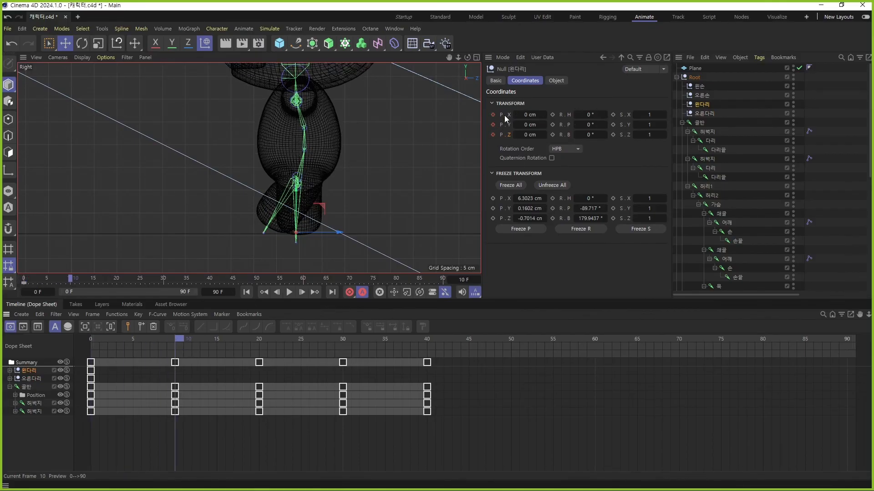
{"action": "left_click", "coordinate": [492, 125]}
Step: Set the 오른다리 null's X, Y and Z position to 0 at frame 10 with position keys, and save the project
{"action": "left_click", "coordinate": [709, 96]}
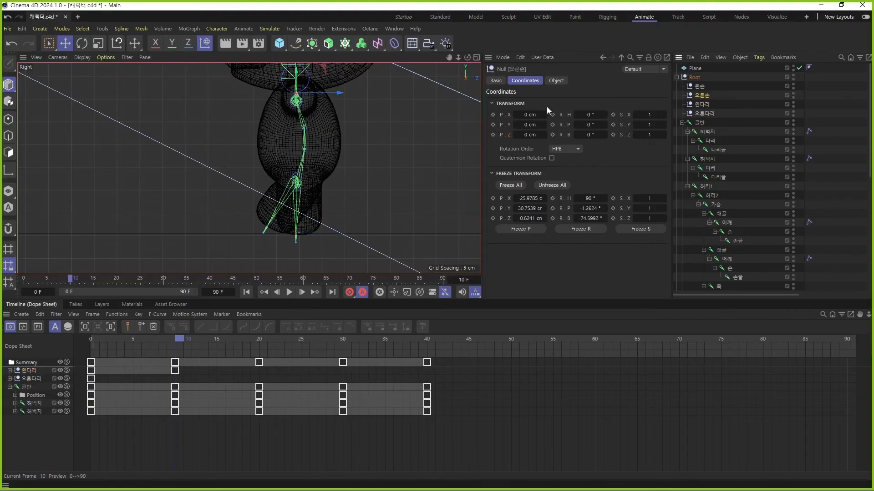
{"action": "left_click", "coordinate": [705, 113]}
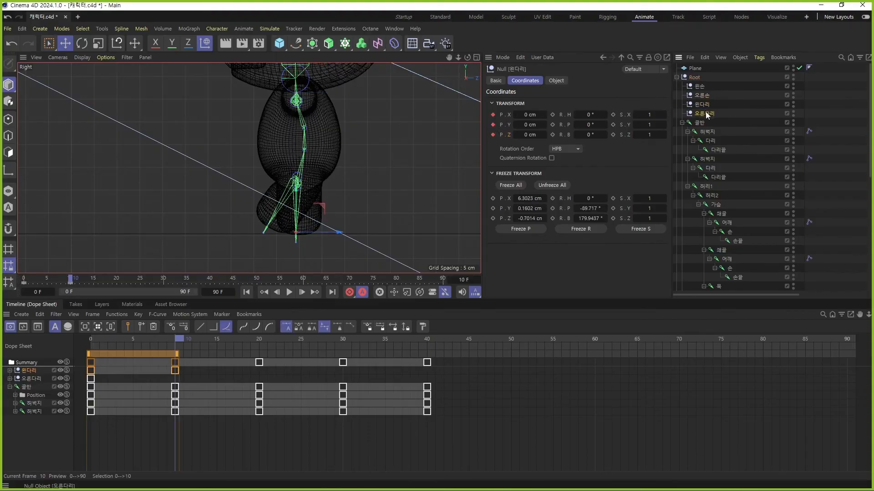
{"action": "type", "text": "0"}
{"action": "key", "text": "Tab"}
{"action": "type", "text": "0"}
{"action": "key", "text": "Tab"}
{"action": "type", "text": "0"}
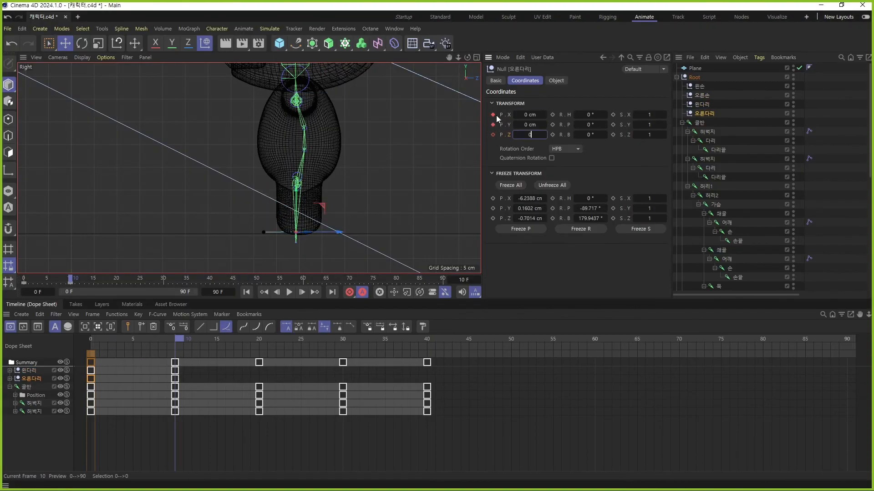
{"action": "key", "text": "Return"}
{"action": "key", "text": "ctrl+s"}
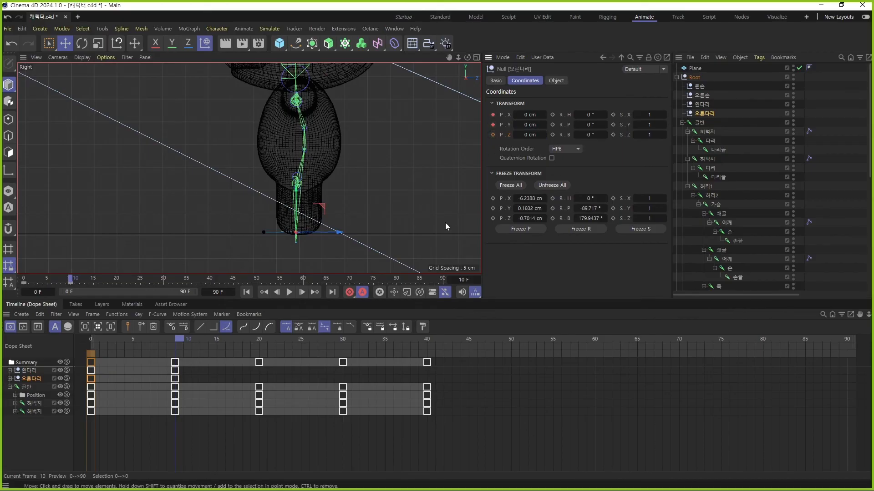
Step: Move the 왼다리 null forward at frame 20 to P.Y about 7.3 cm, and keyframe its position
{"action": "left_click_drag", "start_coordinate": [145, 337], "coordinate": [259, 342]}
{"action": "left_click", "coordinate": [691, 106]}
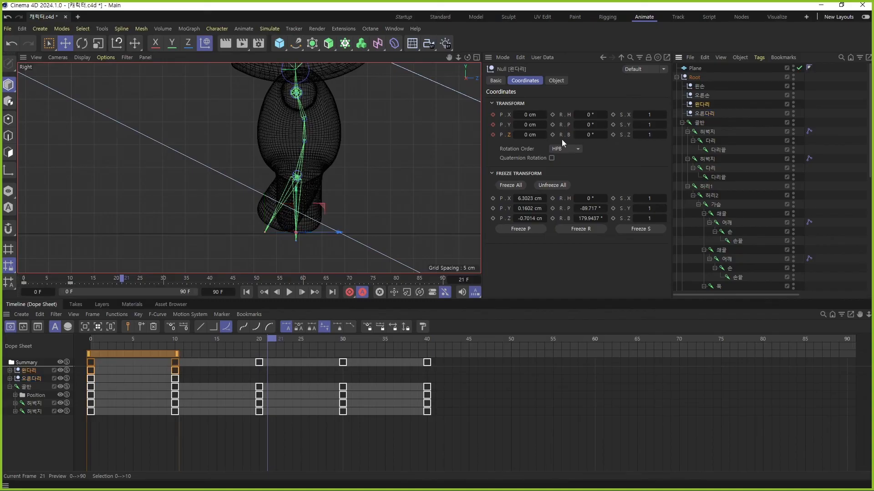
{"action": "left_click", "coordinate": [266, 341]}
{"action": "left_click_drag", "start_coordinate": [326, 233], "coordinate": [293, 235]}
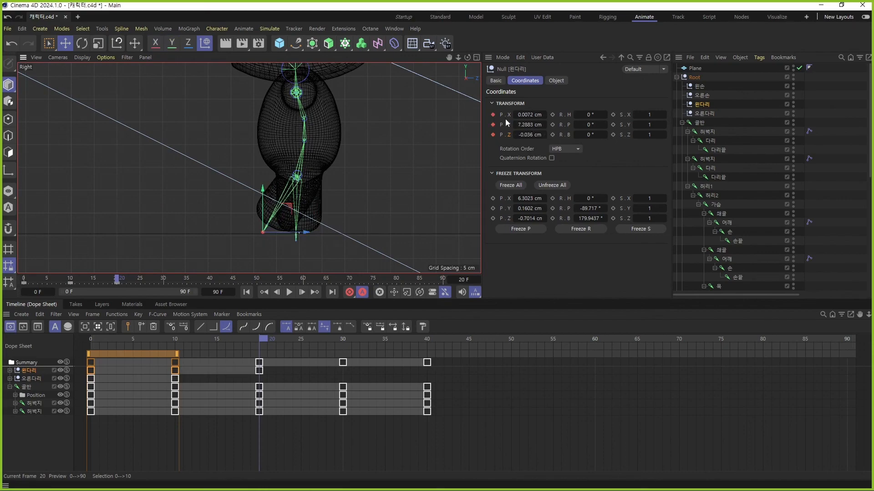
Step: Keyframe the 오른다리 null's rest position at frame 20, with its dope sheet track expanded
{"action": "left_click", "coordinate": [699, 96]}
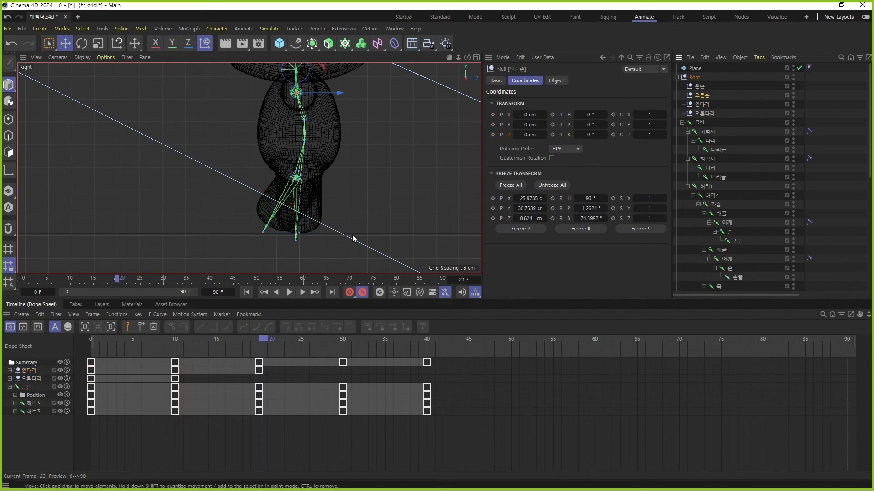
{"action": "left_click", "coordinate": [702, 105]}
{"action": "left_click", "coordinate": [705, 114]}
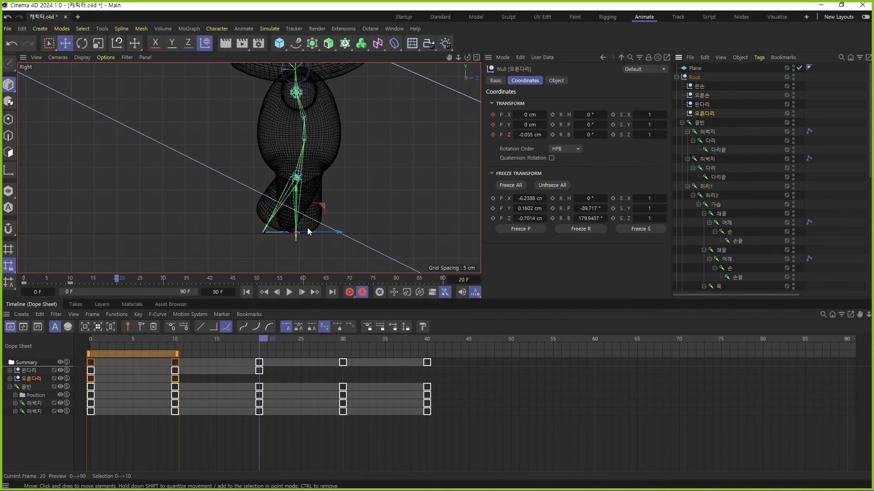
{"action": "left_click", "coordinate": [10, 379]}
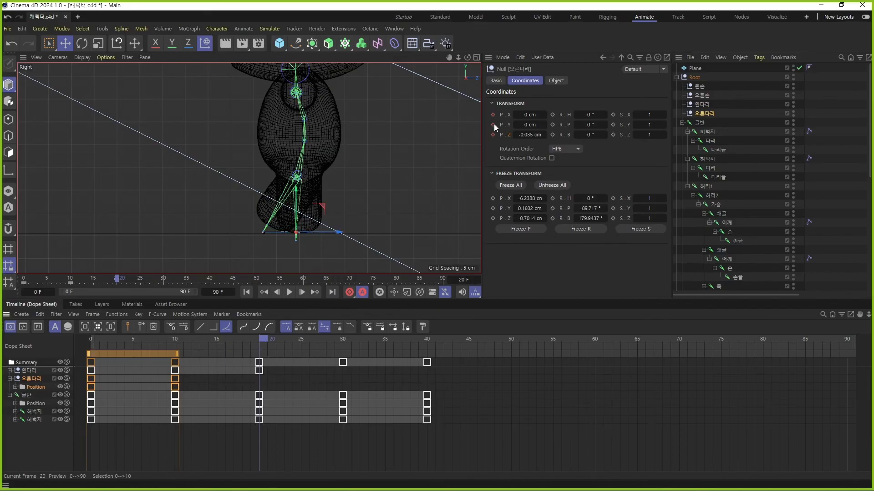
{"action": "left_click_drag", "start_coordinate": [493, 115], "coordinate": [493, 135]}
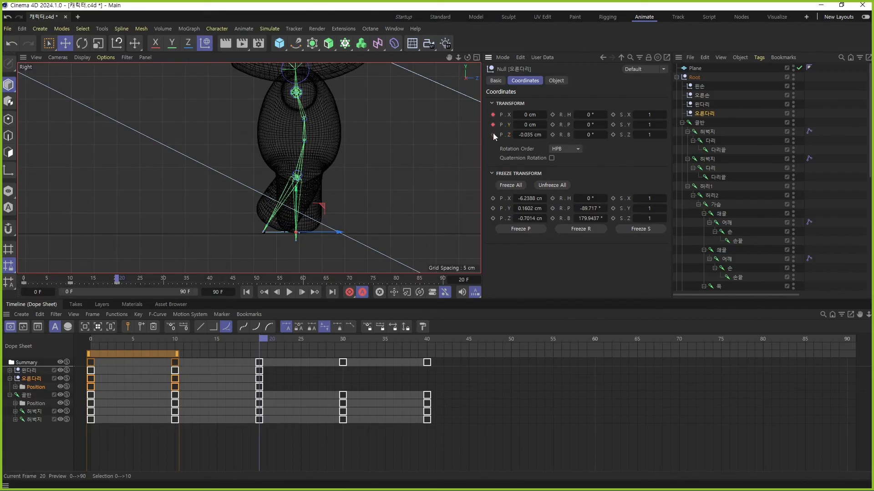
{"action": "left_click_drag", "start_coordinate": [263, 339], "coordinate": [348, 362]}
{"action": "left_click_drag", "start_coordinate": [492, 116], "coordinate": [497, 126]}
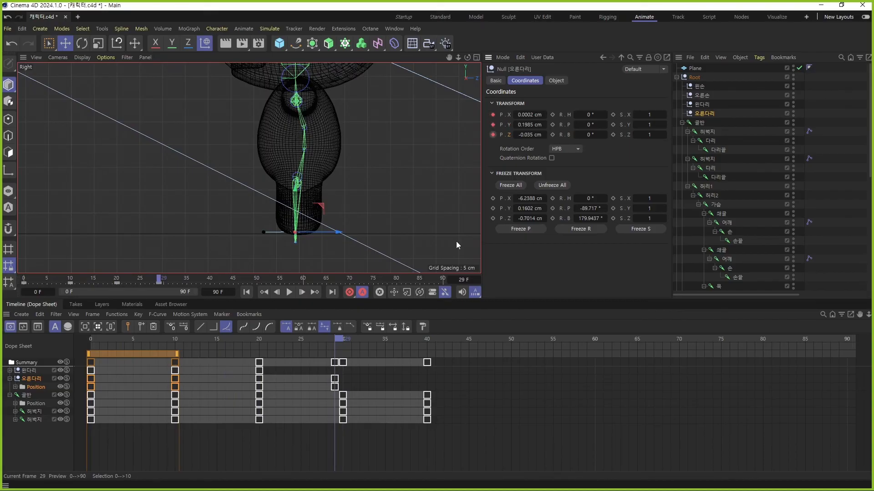
{"action": "key", "text": "ctrl+z"}
Step: Keyframe the 오른다리 and 왼다리 positions at frame 30, and copy both nulls' frame 0 keys onto frame 40
{"action": "left_click", "coordinate": [347, 340]}
{"action": "left_click_drag", "start_coordinate": [351, 346], "coordinate": [433, 342]}
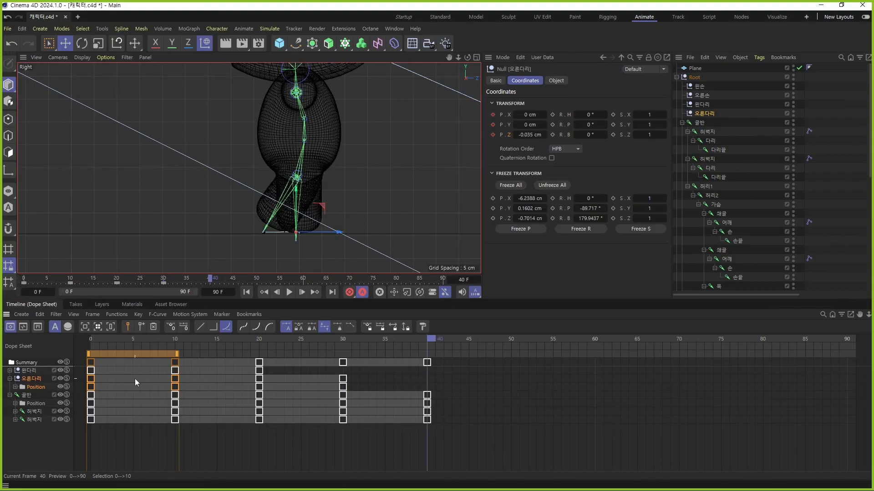
{"action": "left_click", "coordinate": [345, 342]}
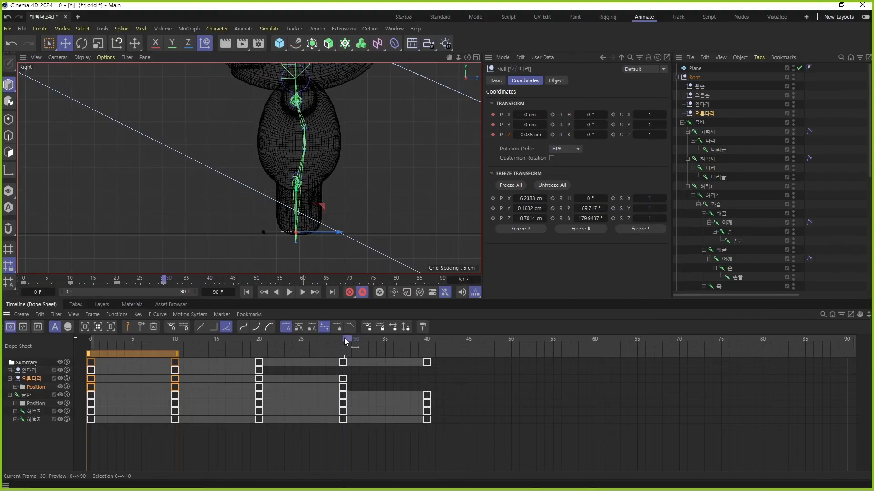
{"action": "left_click", "coordinate": [284, 373]}
{"action": "left_click", "coordinate": [700, 105]}
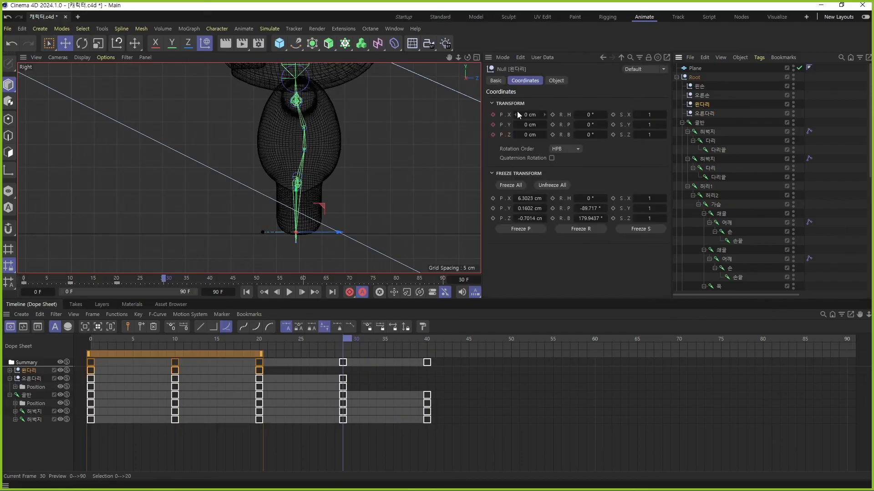
{"action": "left_click_drag", "start_coordinate": [88, 382], "coordinate": [428, 380]}
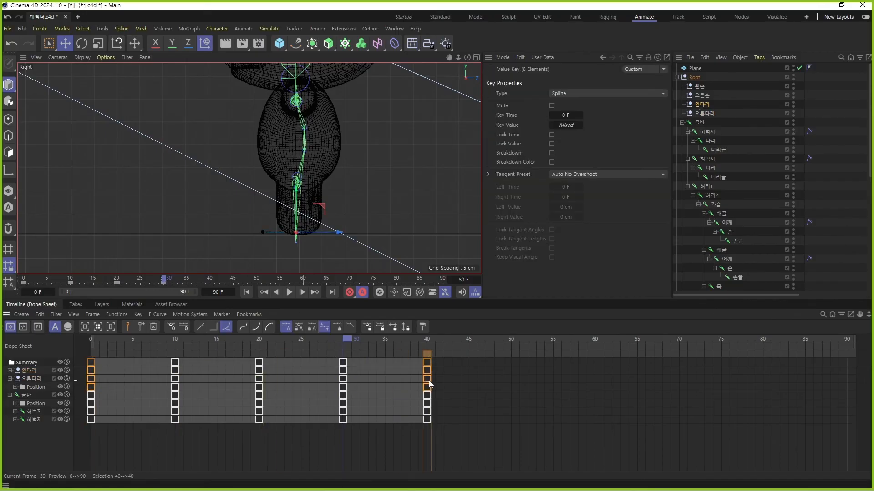
Step: Set the 왼다리 and 오른다리 position tracks to Repeat After, and save the project
{"action": "middle_click", "coordinate": [359, 212]}
{"action": "middle_click", "coordinate": [183, 114]}
{"action": "left_click", "coordinate": [247, 292]}
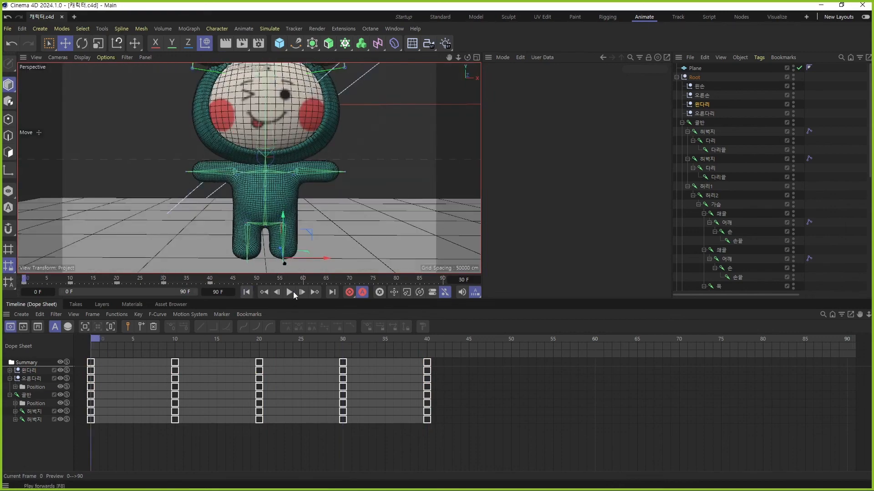
{"action": "left_click", "coordinate": [35, 371]}
{"action": "left_click", "coordinate": [32, 380], "text": "ctrl"}
{"action": "right_click", "coordinate": [34, 381]}
{"action": "mouse_move", "coordinate": [95, 404]}
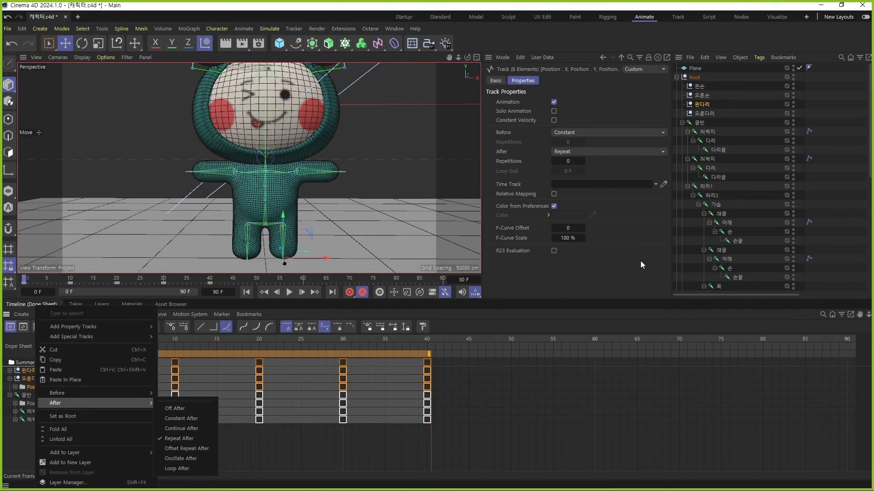
{"action": "left_click", "coordinate": [820, 188]}
{"action": "left_click", "coordinate": [820, 187]}
{"action": "key", "text": "ctrl+s"}
Step: Play back the walk cycle in the perspective view, and examine the leg motion from an angled side
{"action": "left_click", "coordinate": [289, 292]}
{"action": "left_click", "coordinate": [289, 293]}
{"action": "left_click_drag", "start_coordinate": [316, 208], "coordinate": [220, 223], "text": "alt"}
{"action": "middle_click_drag", "start_coordinate": [220, 222], "coordinate": [309, 219], "text": "alt"}
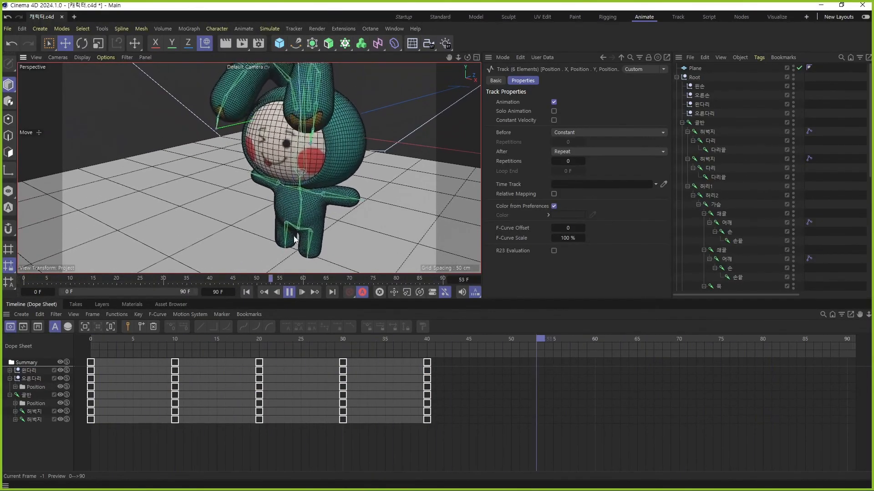
{"action": "left_click", "coordinate": [289, 293]}
{"action": "left_click", "coordinate": [247, 293]}
Step: Try to shift the 왼손 null about 6.8 cm along the Z axis in the right view
{"action": "middle_click", "coordinate": [300, 217]}
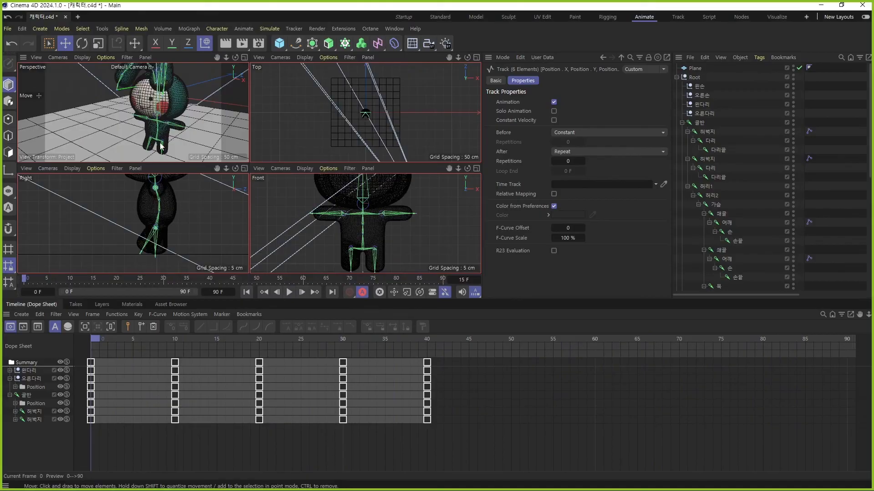
{"action": "left_click", "coordinate": [705, 113]}
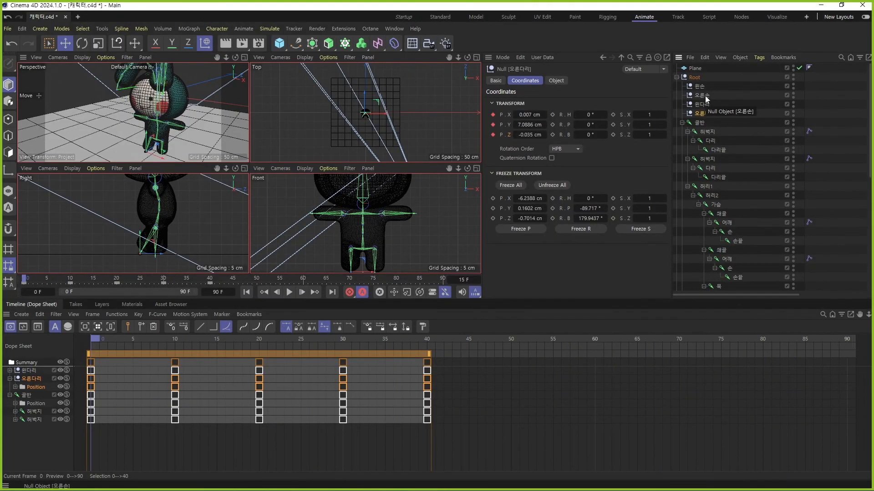
{"action": "left_click", "coordinate": [701, 87]}
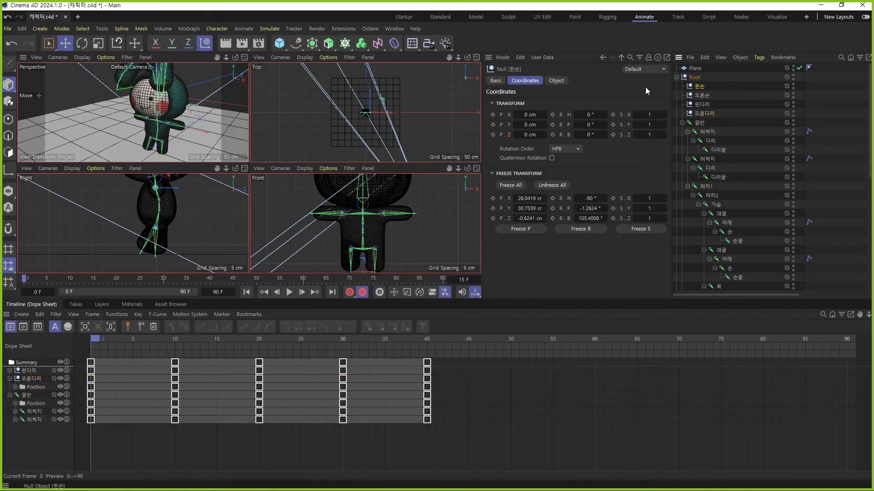
{"action": "middle_click", "coordinate": [174, 197]}
{"action": "scroll", "coordinate": [326, 139], "scroll_direction": "up", "scroll_amount": 3}
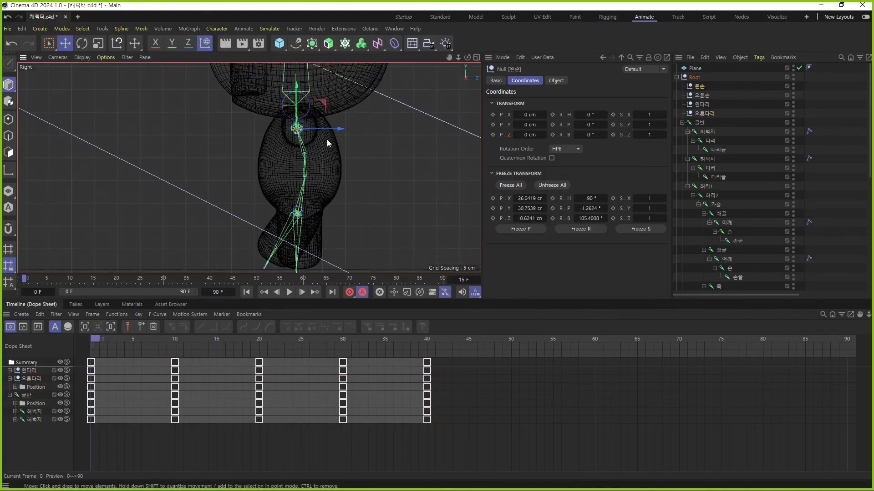
{"action": "left_click_drag", "start_coordinate": [323, 129], "coordinate": [292, 130]}
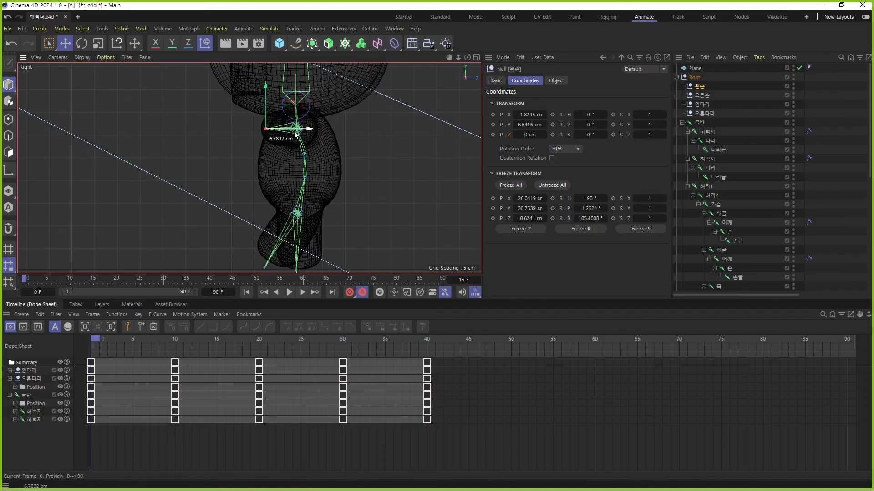
{"action": "key", "text": "ctrl+z"}
Step: Pose the 왼손 and 오른손 nulls at frame 0 with the arms lowered and swung in opposite directions front to back
{"action": "left_click", "coordinate": [703, 95], "text": "ctrl"}
{"action": "middle_click", "coordinate": [316, 146]}
{"action": "middle_click", "coordinate": [183, 127]}
{"action": "left_click_drag", "start_coordinate": [183, 127], "coordinate": [305, 193], "text": "alt"}
{"action": "left_click", "coordinate": [855, 91]}
{"action": "left_click", "coordinate": [700, 86]}
{"action": "left_click_drag", "start_coordinate": [374, 177], "coordinate": [338, 175], "text": "alt"}
{"action": "left_click_drag", "start_coordinate": [289, 193], "coordinate": [190, 216]}
{"action": "middle_click", "coordinate": [223, 234]}
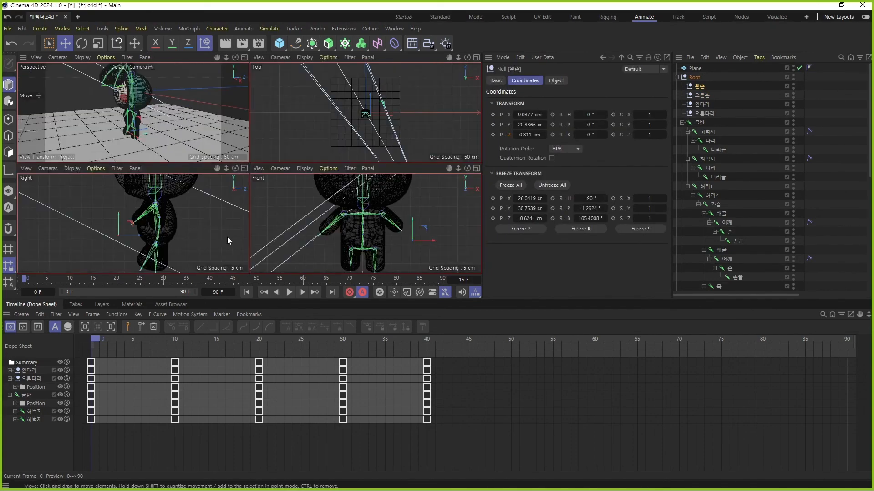
{"action": "middle_click", "coordinate": [228, 236]}
{"action": "left_click_drag", "start_coordinate": [256, 194], "coordinate": [374, 193]}
Step: Keyframe the position of both the 왼손 and 오른손 nulls at frame 0
{"action": "left_click", "coordinate": [702, 96]}
{"action": "left_click", "coordinate": [700, 86], "text": "ctrl"}
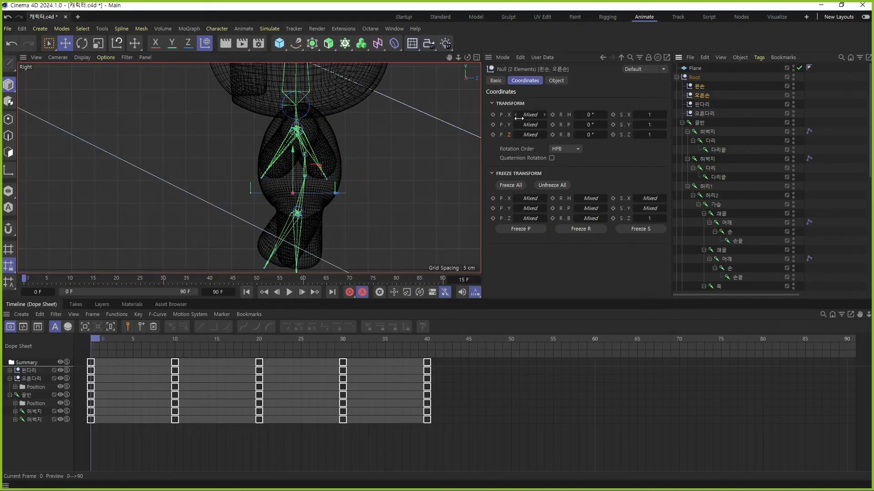
{"action": "left_click", "coordinate": [494, 114]}
Step: At frame 20, keyframe the 오른손 and 왼손 nulls with their front-to-back swing positions reversed
{"action": "left_click_drag", "start_coordinate": [97, 341], "coordinate": [262, 340]}
{"action": "left_click", "coordinate": [705, 95]}
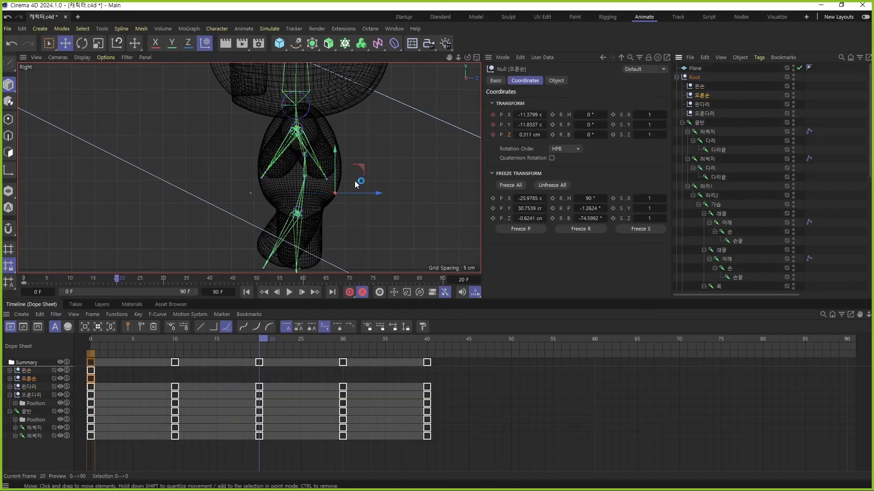
{"action": "left_click_drag", "start_coordinate": [338, 193], "coordinate": [377, 194]}
{"action": "left_click", "coordinate": [686, 89]}
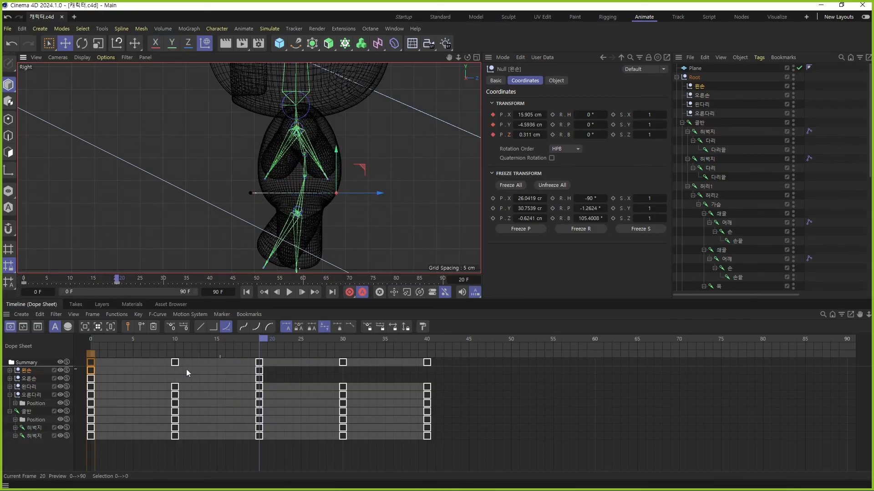
Step: Copy the frame 0 position keys of the 왼손 and 오른손 nulls onto frame 40
{"action": "left_click", "coordinate": [109, 376]}
{"action": "left_click_drag", "start_coordinate": [86, 380], "coordinate": [86, 380]}
{"action": "left_click_drag", "start_coordinate": [91, 378], "coordinate": [426, 379], "text": "ctrl"}
Step: Set the 왼손 and 오른손 position tracks to Repeat After, and save the project
{"action": "left_click_drag", "start_coordinate": [11, 369], "coordinate": [26, 377]}
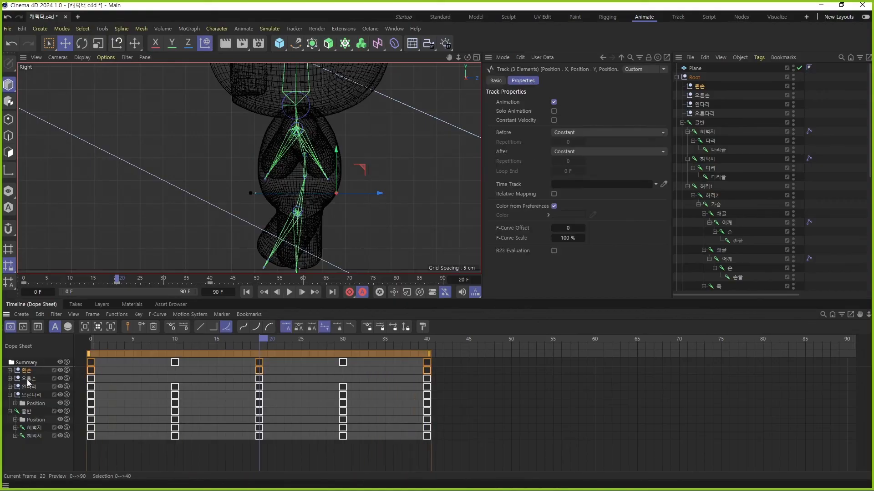
{"action": "right_click", "coordinate": [32, 378]}
{"action": "mouse_move", "coordinate": [144, 405]}
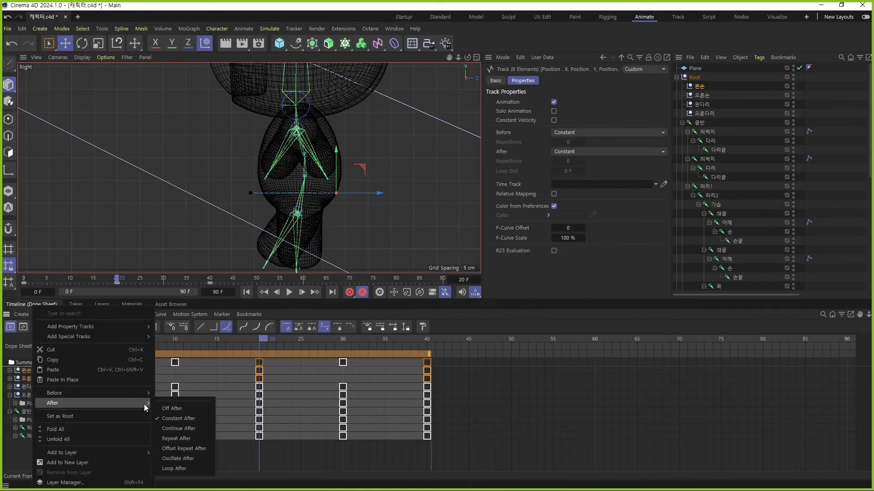
{"action": "left_click", "coordinate": [180, 438]}
{"action": "middle_click", "coordinate": [154, 159]}
{"action": "middle_click", "coordinate": [149, 145]}
{"action": "key", "text": "ctrl+s"}
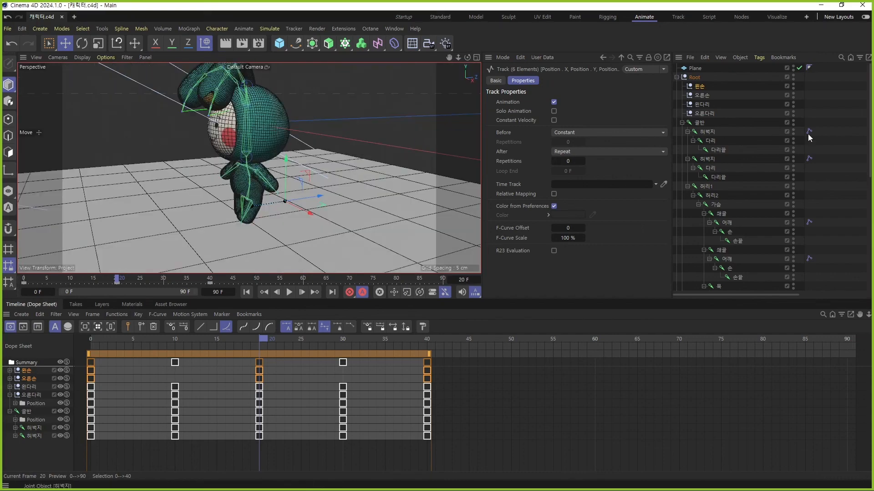
Step: Look through the OctaneCamera in the maximized perspective view
{"action": "left_click", "coordinate": [841, 142]}
{"action": "scroll", "coordinate": [839, 150], "scroll_direction": "down", "scroll_amount": 8}
{"action": "scroll", "coordinate": [777, 137], "scroll_direction": "up", "scroll_amount": 10}
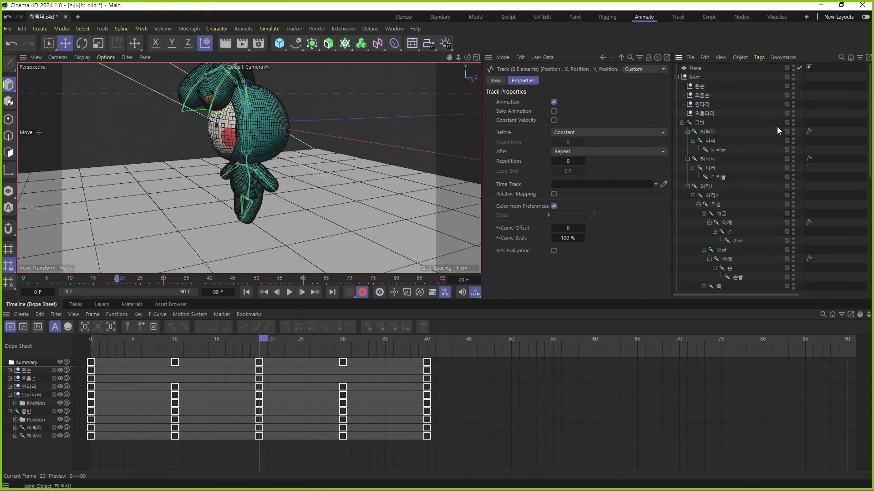
{"action": "scroll", "coordinate": [782, 119], "scroll_direction": "down", "scroll_amount": 10}
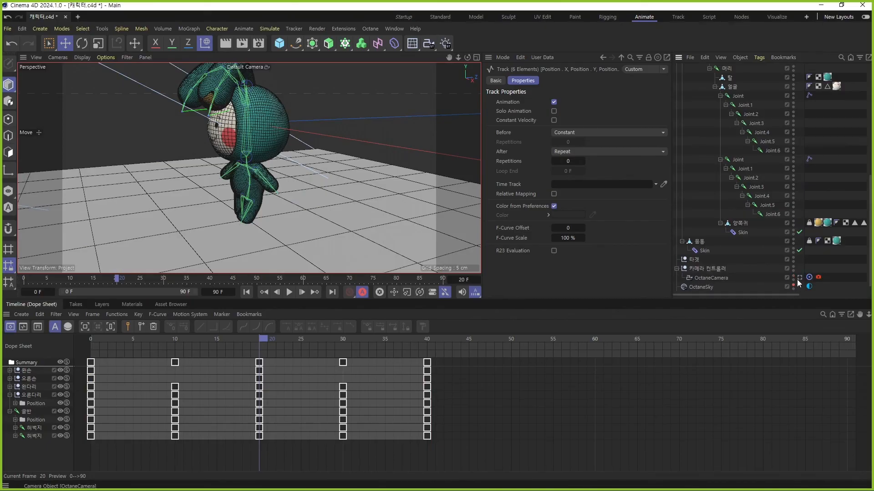
{"action": "left_click", "coordinate": [799, 277]}
{"action": "middle_click", "coordinate": [290, 156]}
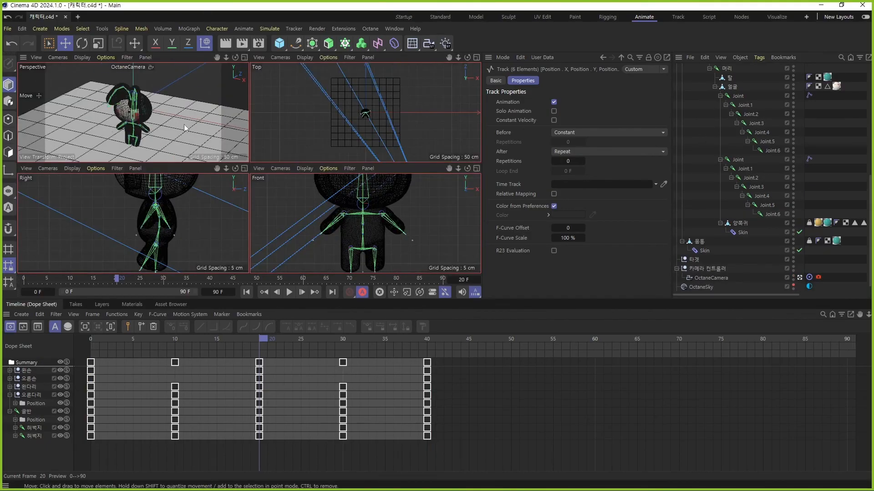
{"action": "middle_click", "coordinate": [206, 141]}
Step: Start the Octane Live Viewer render in the Startup layout, and delete the Plane floor object
{"action": "left_click", "coordinate": [403, 17]}
{"action": "left_click", "coordinate": [29, 73]}
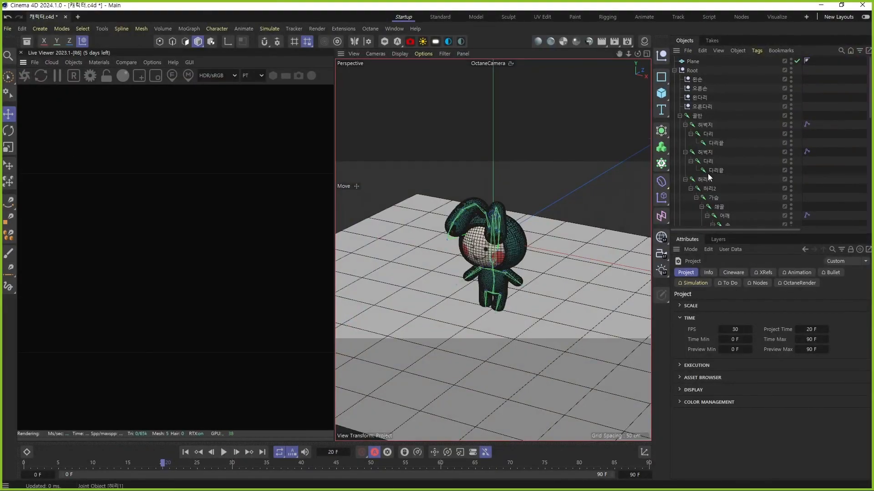
{"action": "left_click", "coordinate": [699, 62]}
{"action": "key", "text": "Delete"}
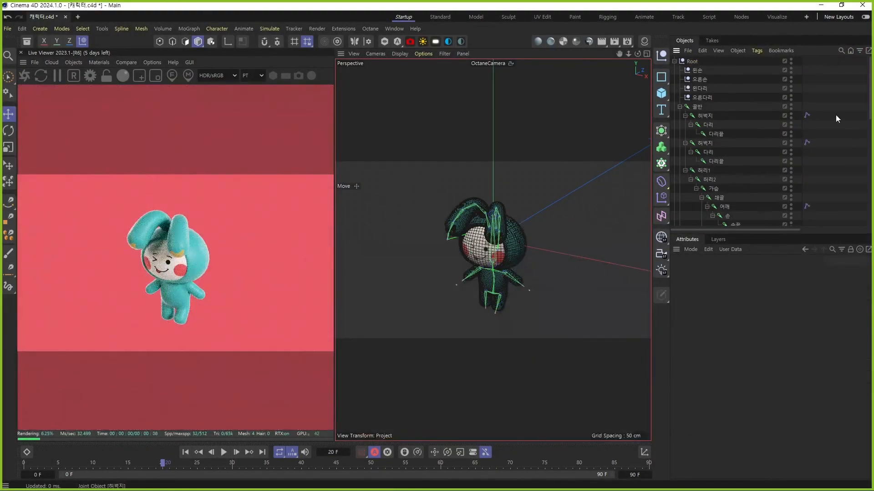